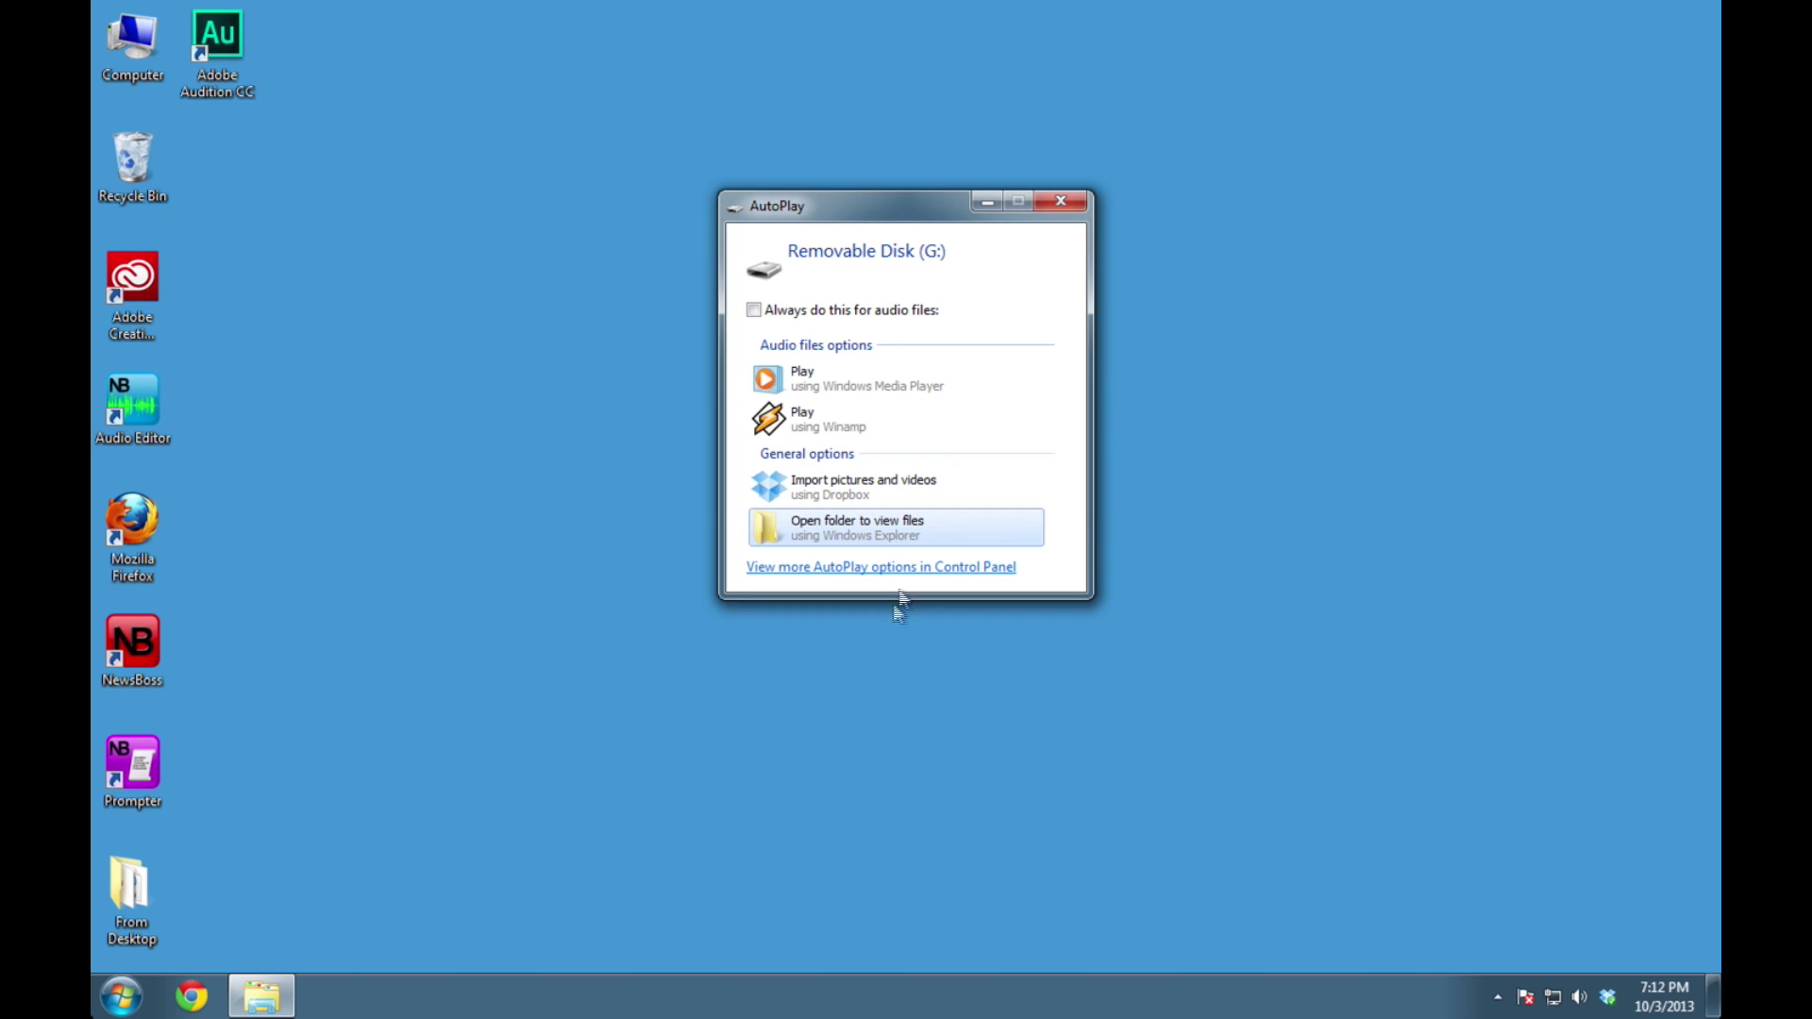
Open Removable Disk (G:) to view its files and go into the MPGLANG1 folder
left_click(876, 538)
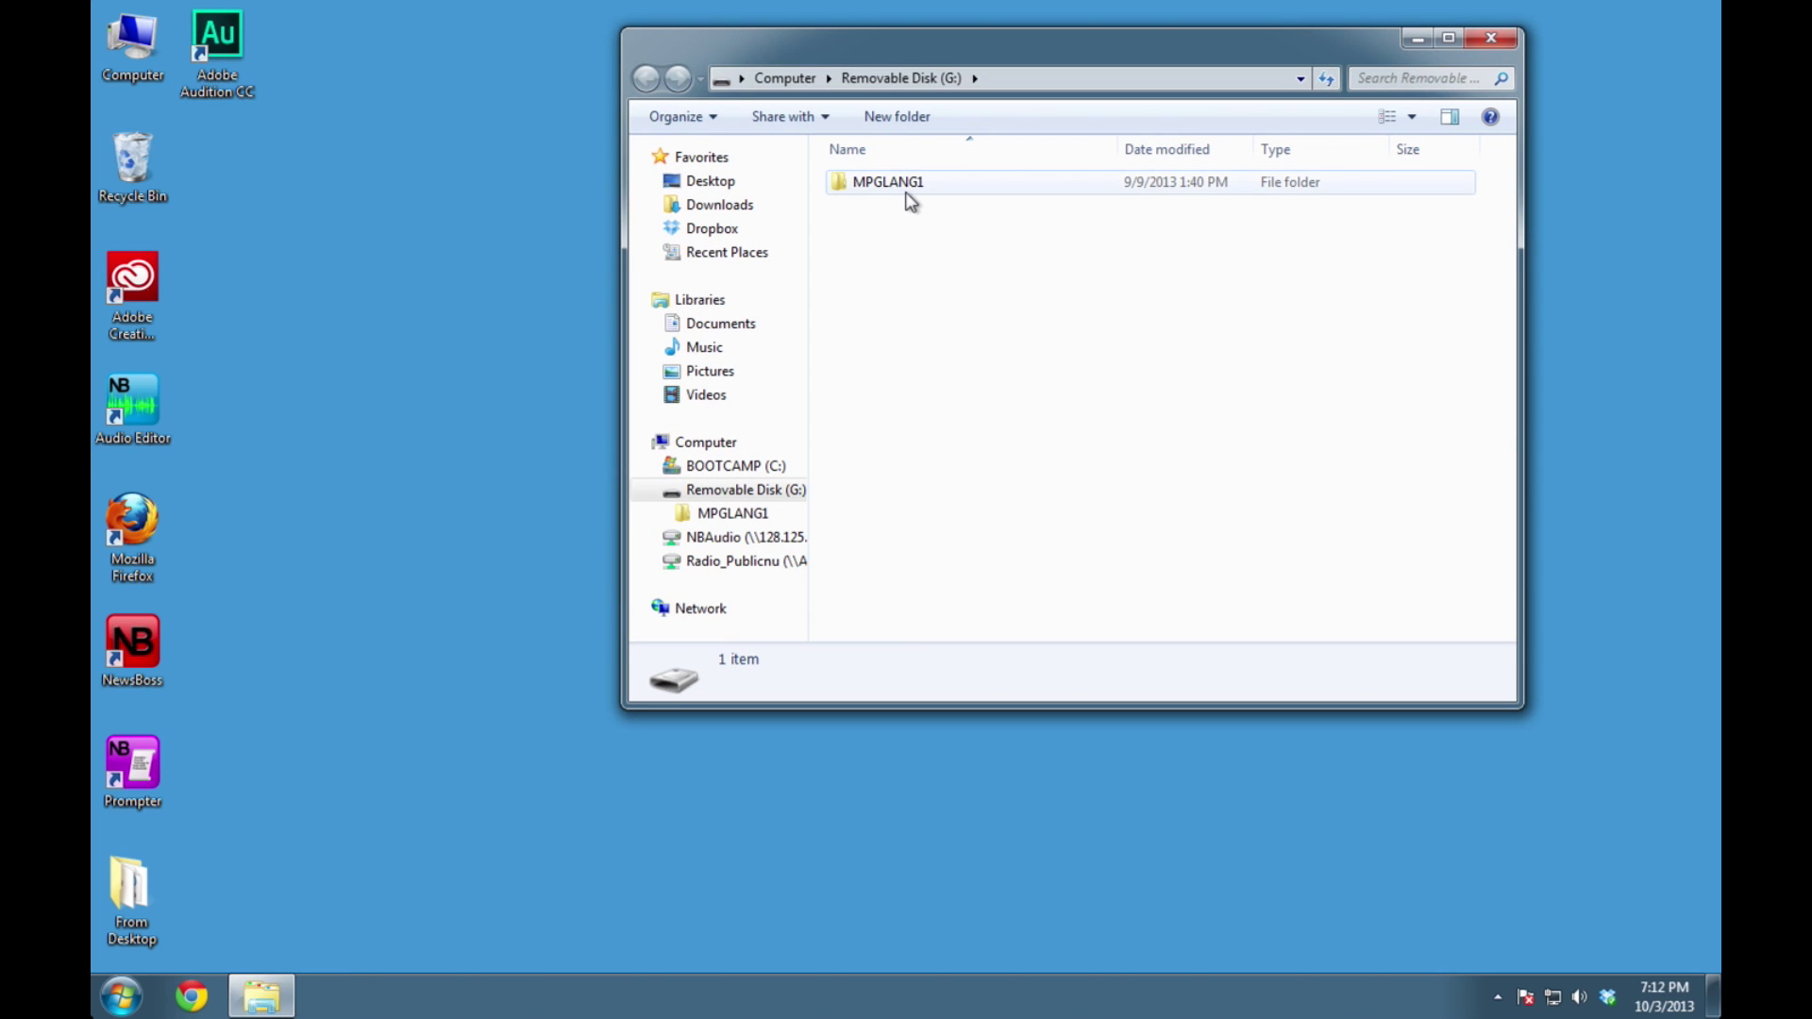
double_click(892, 182)
mouse_move(975, 352)
left_mouse_down()
mouse_move(840, 176)
mouse_move(947, 372)
left_mouse_up()
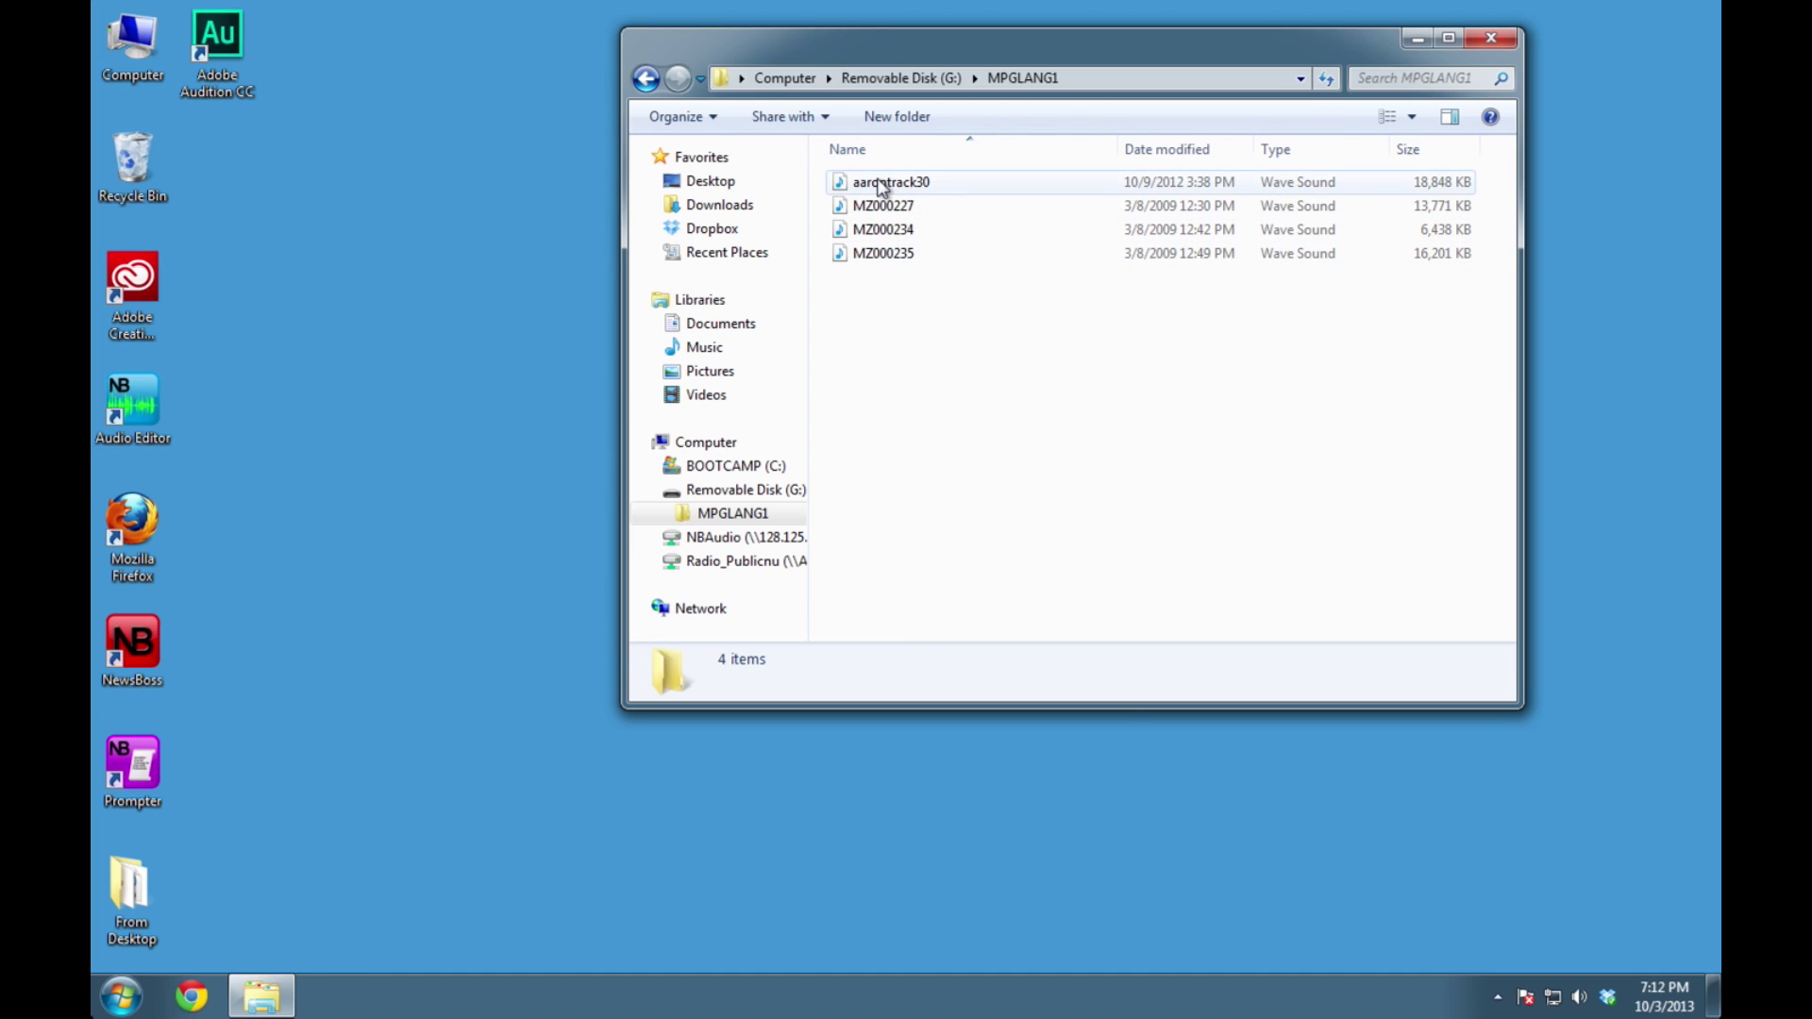
right_click(407, 227)
left_click(356, 202)
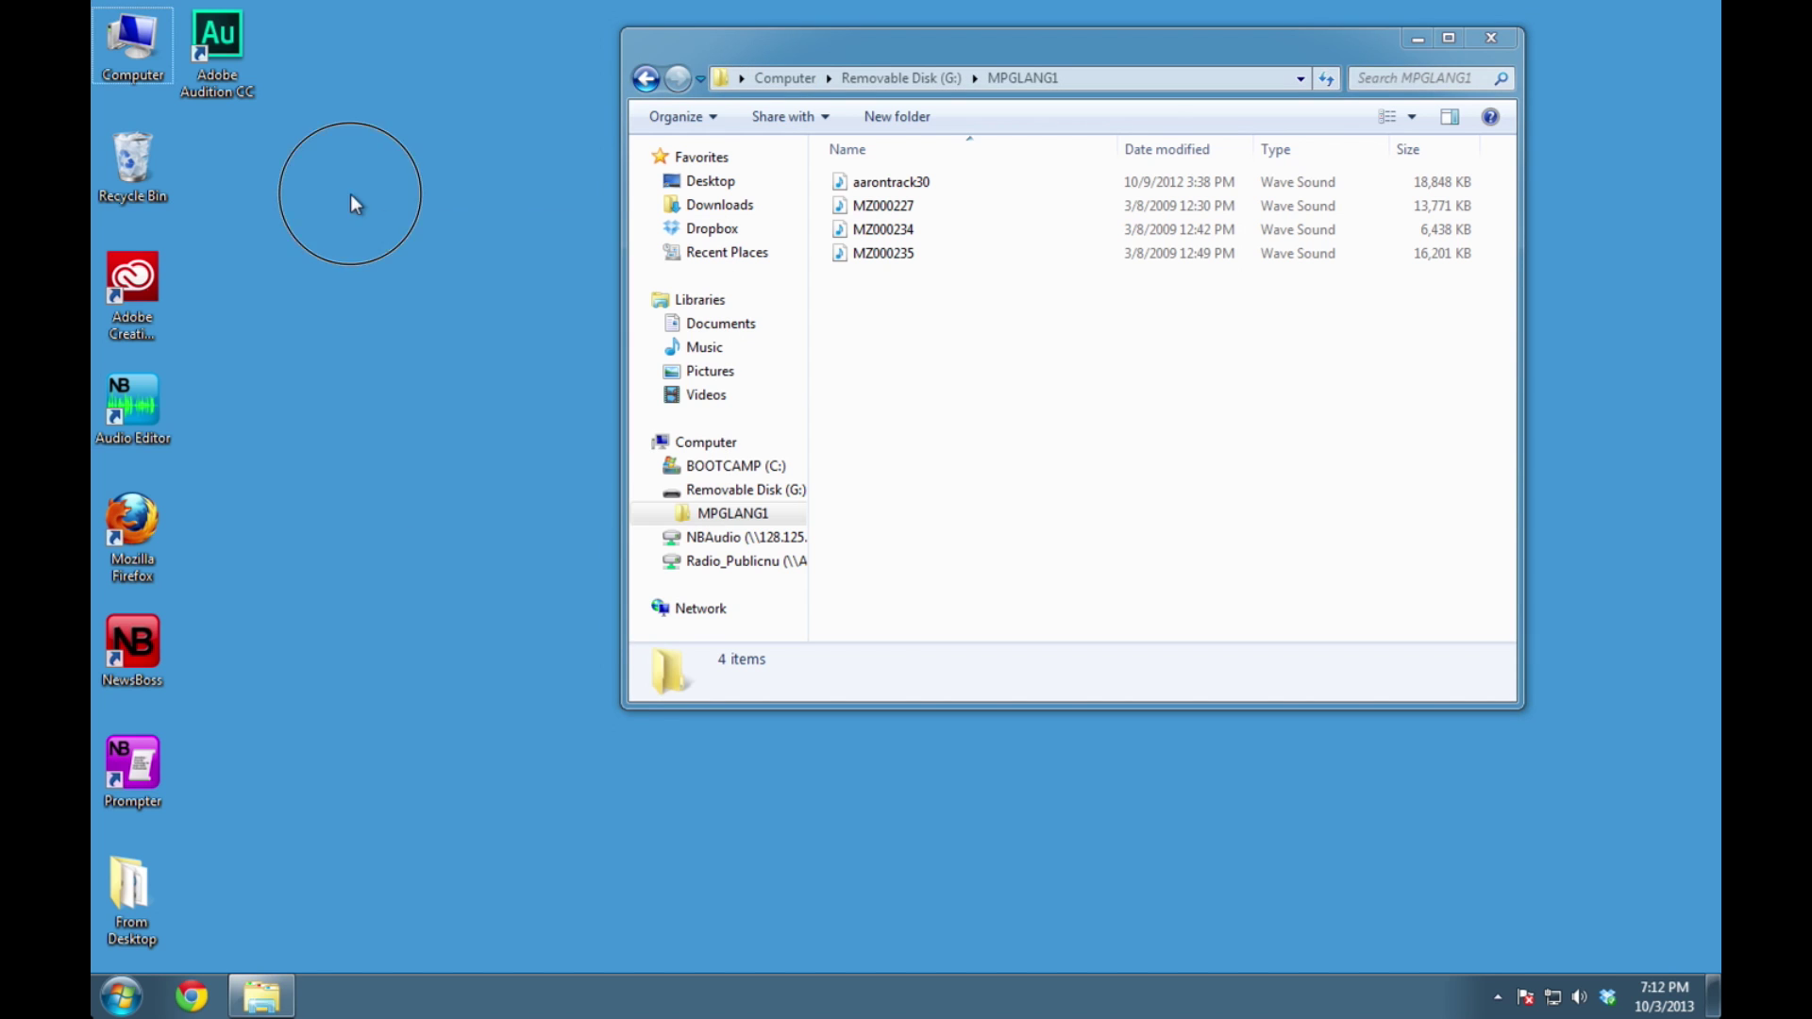
In a separate window, open your own named folder inside PEOPLE on the Radio_Publicnu (R:) network drive
double_click(132, 46)
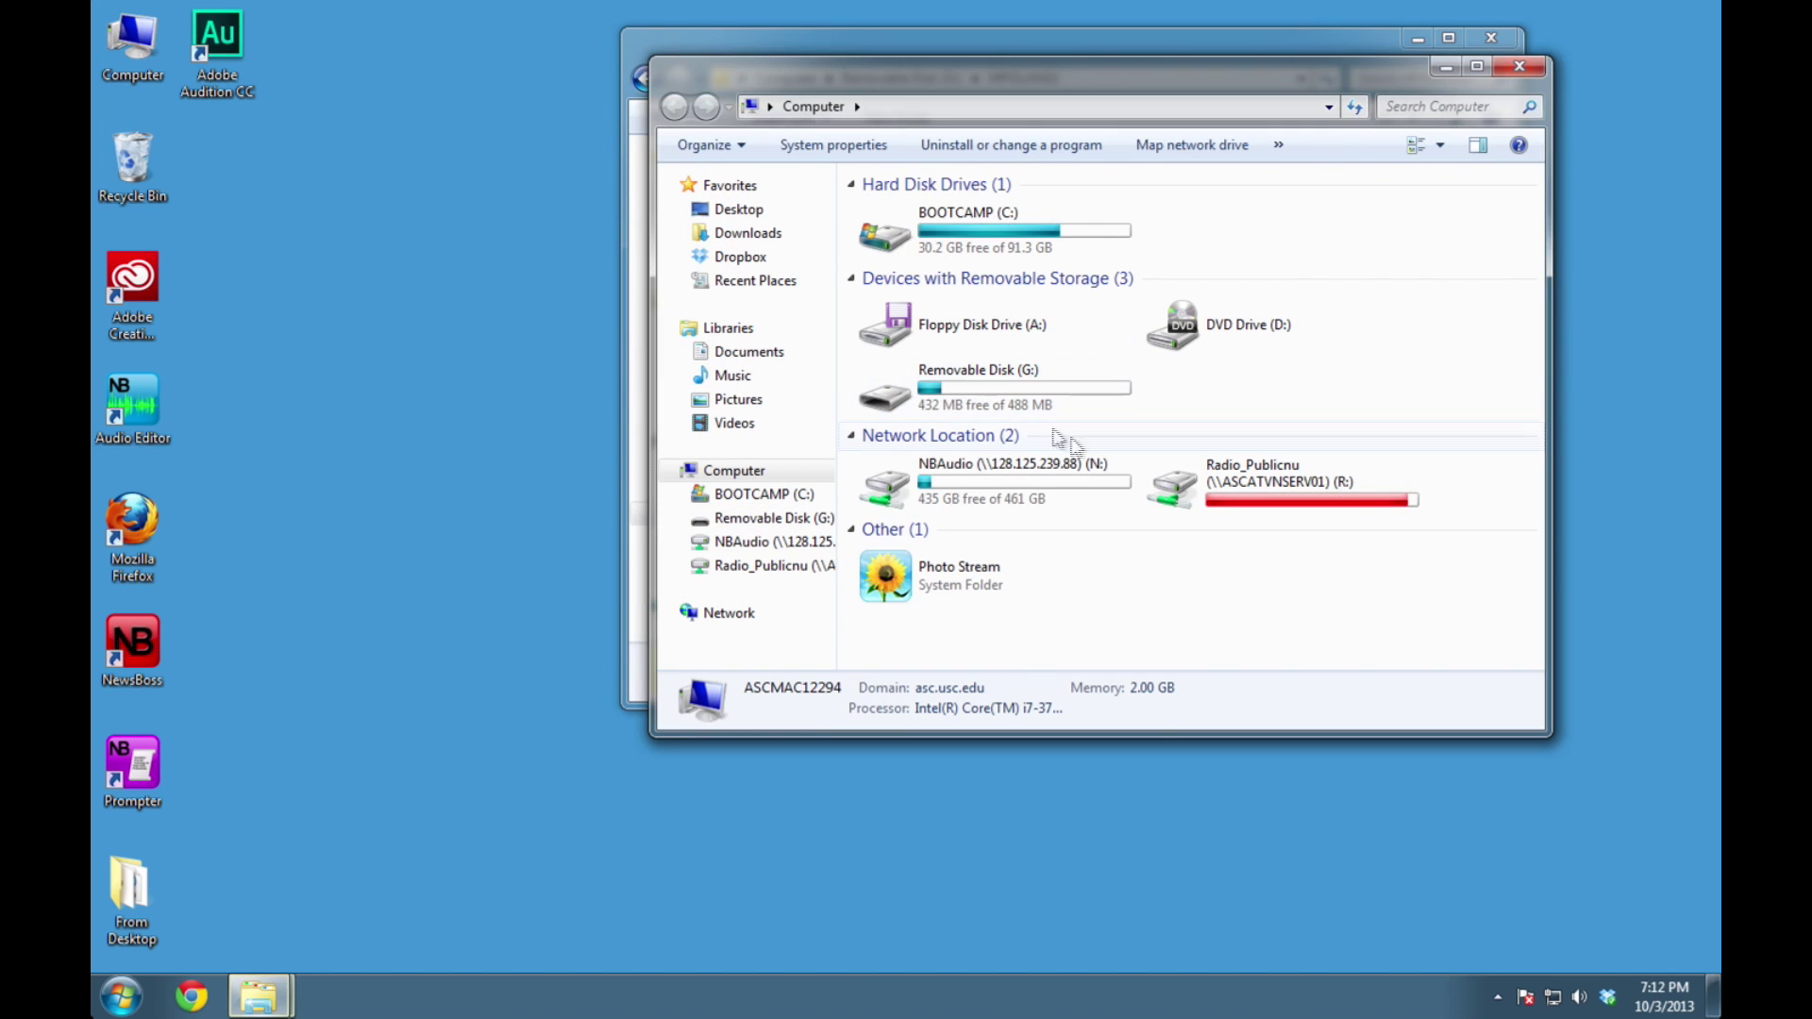
double_click(1217, 489)
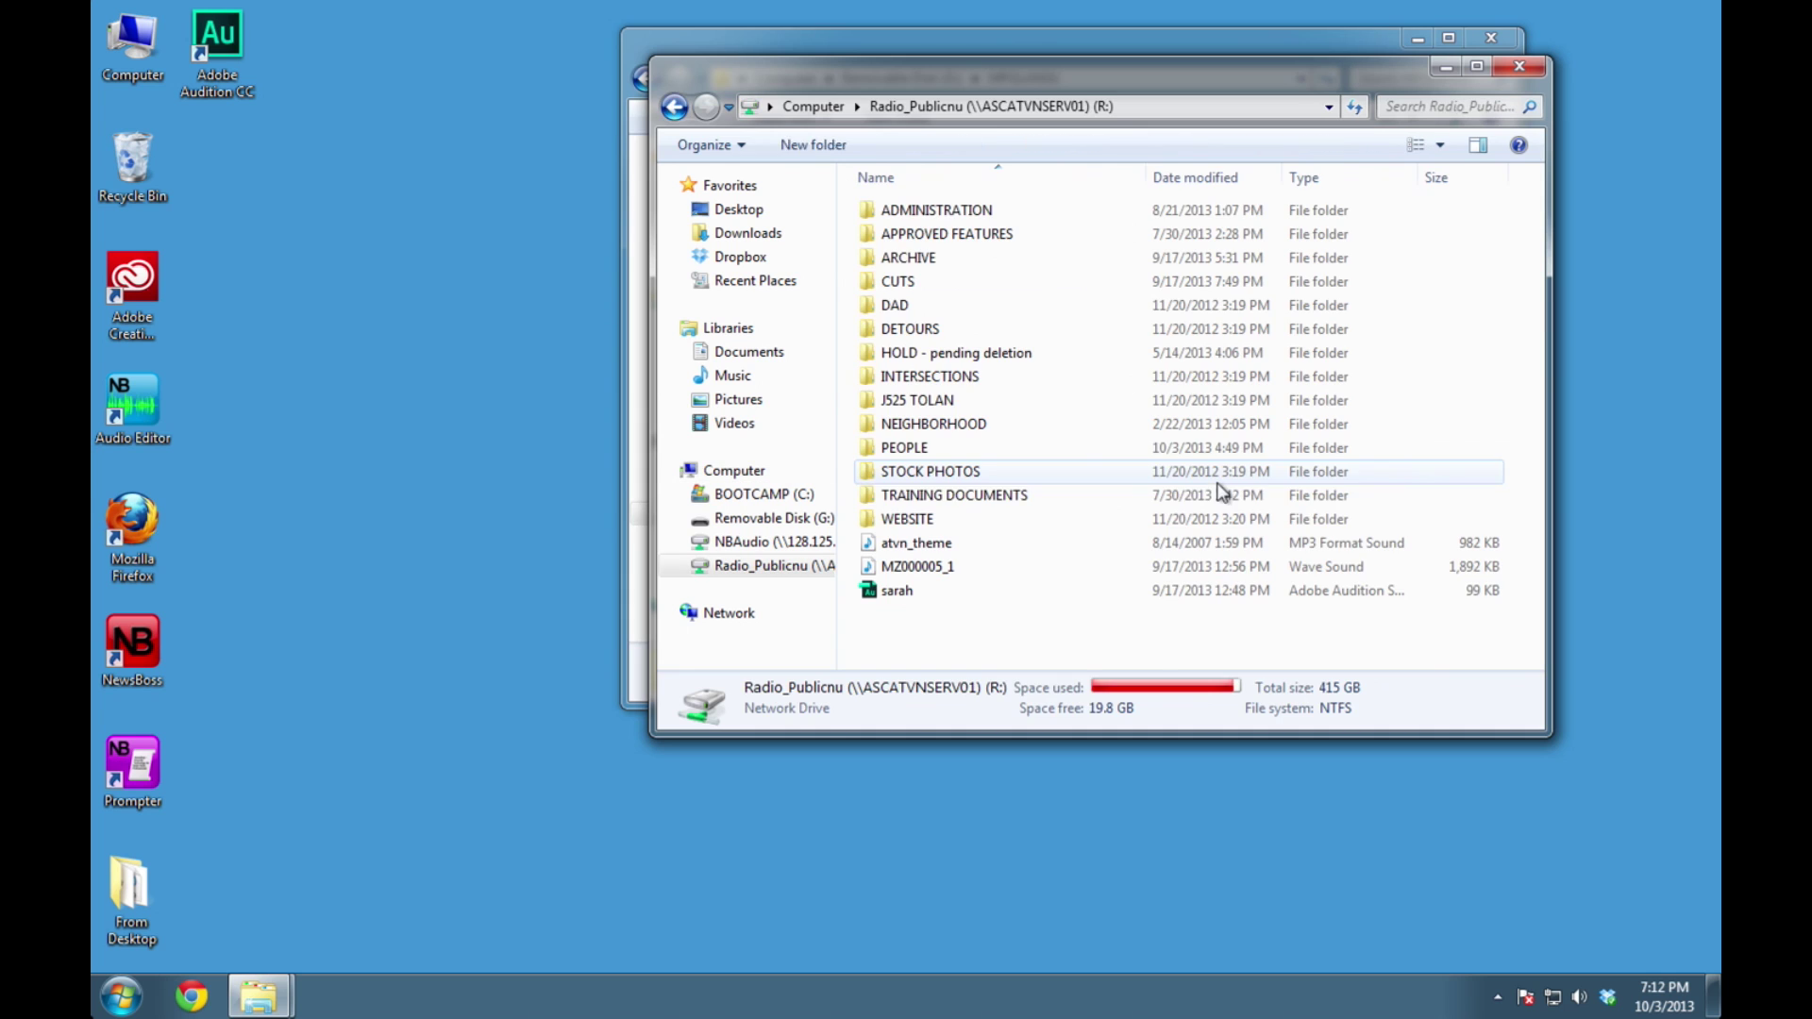
double_click(924, 455)
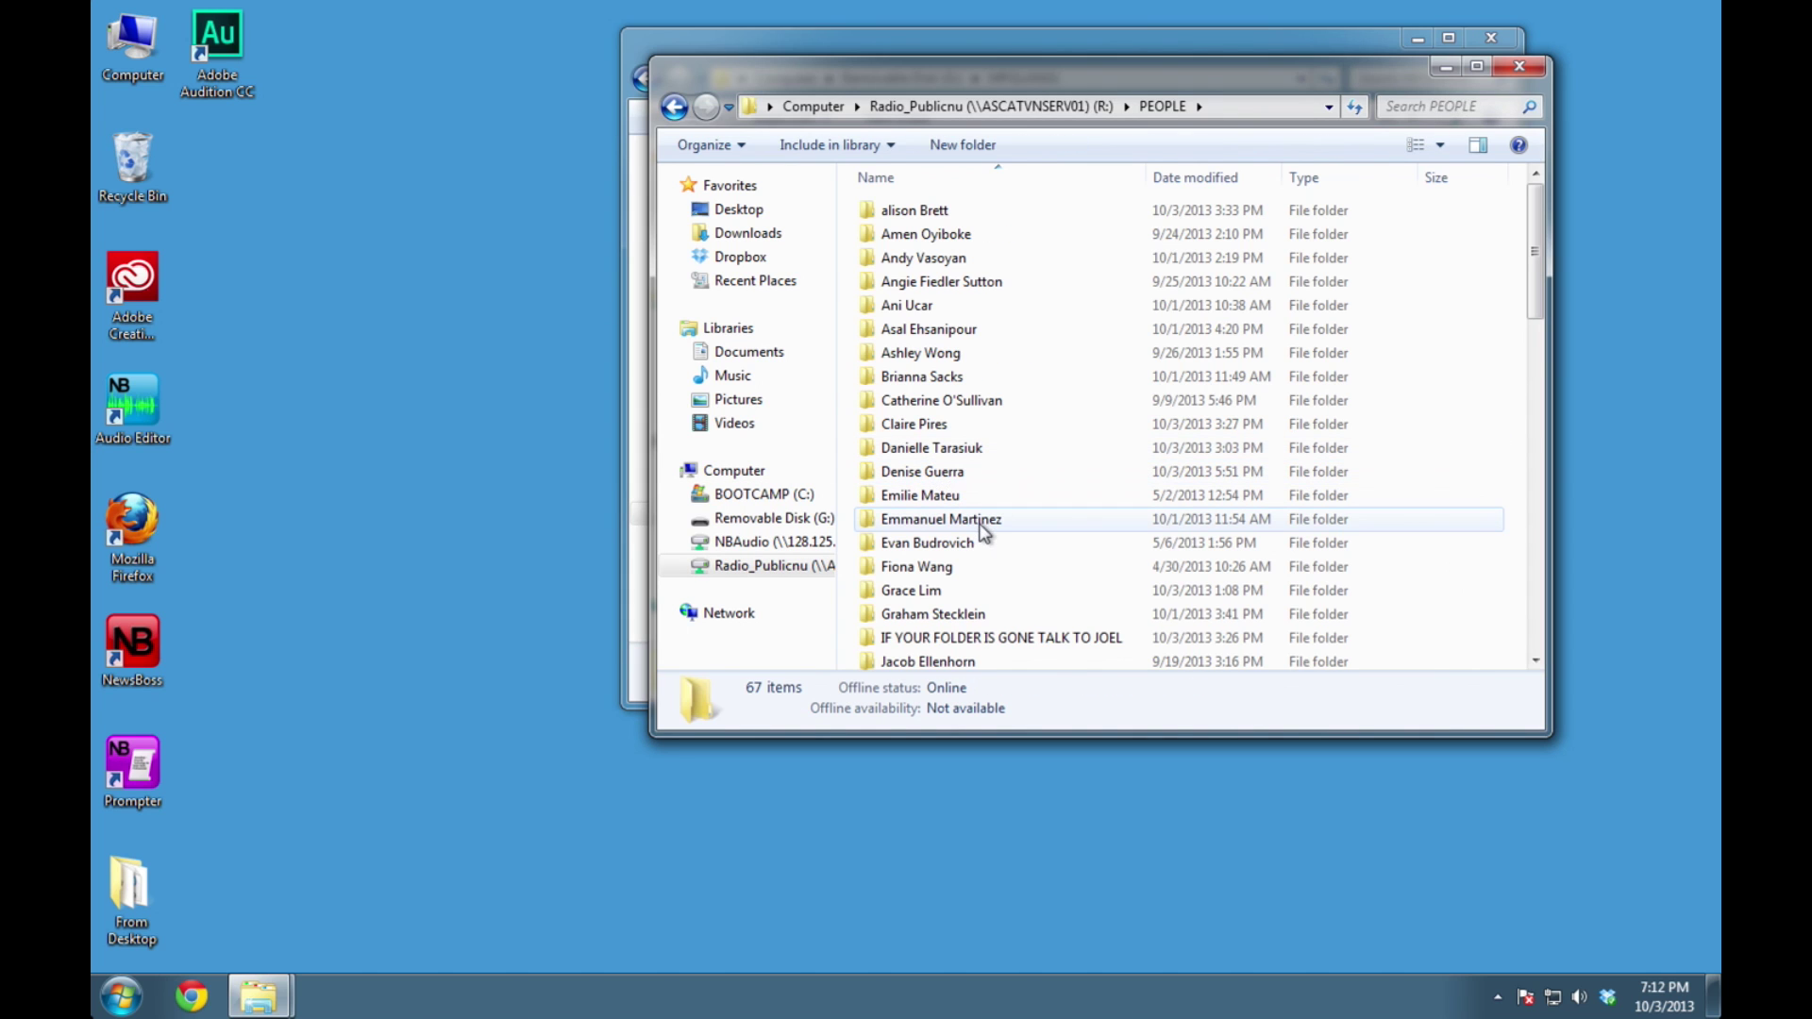
left_click(962, 638)
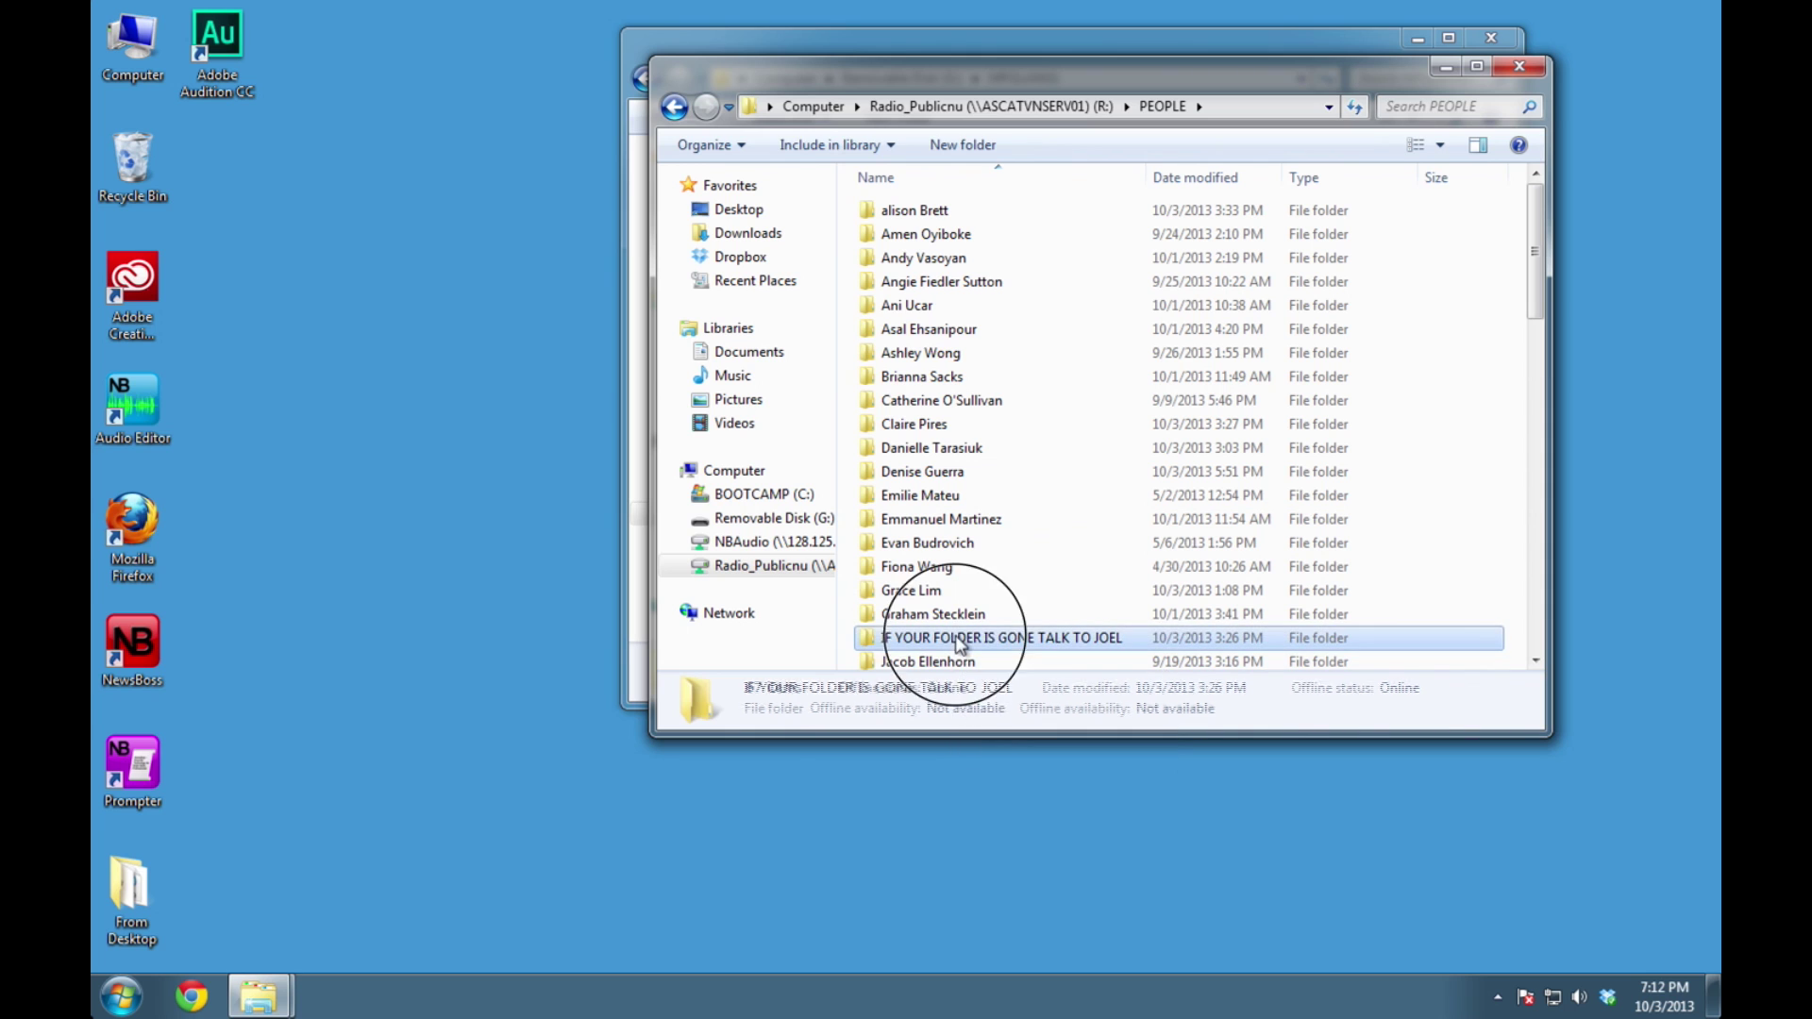
left_click(1536, 289)
left_click_drag(1536, 289, 1562, 584)
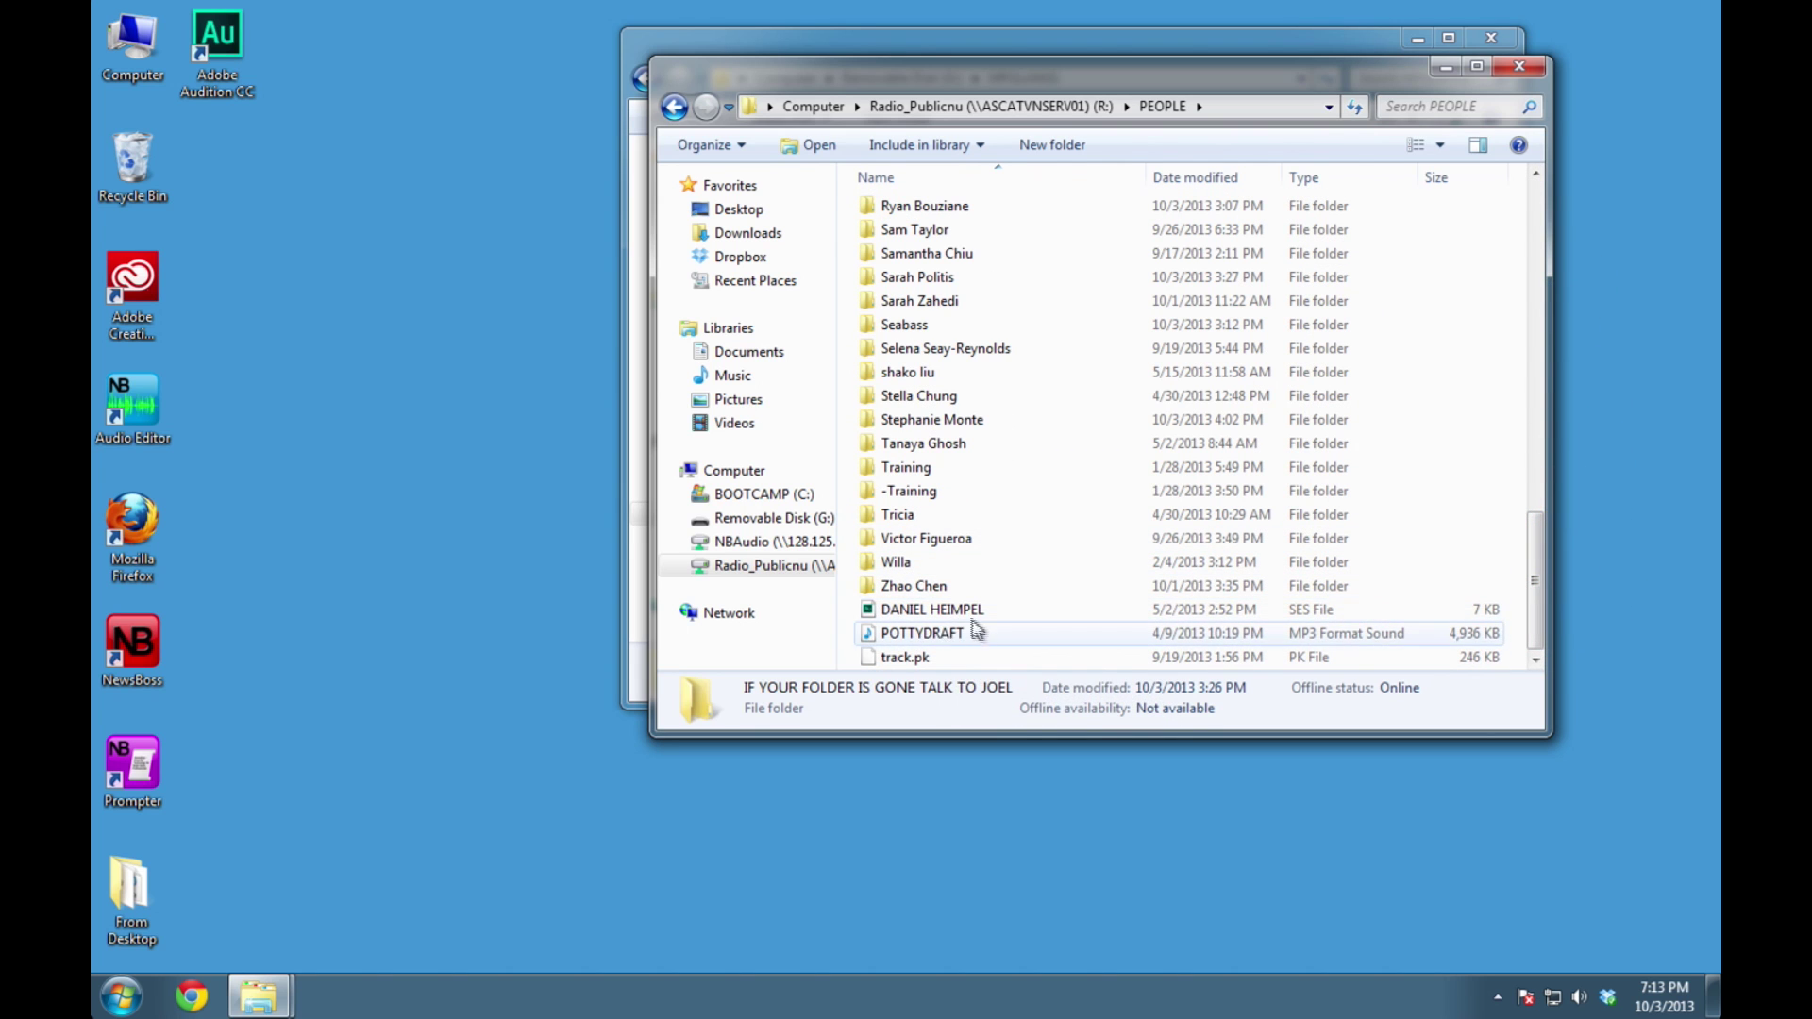
left_click(1545, 581)
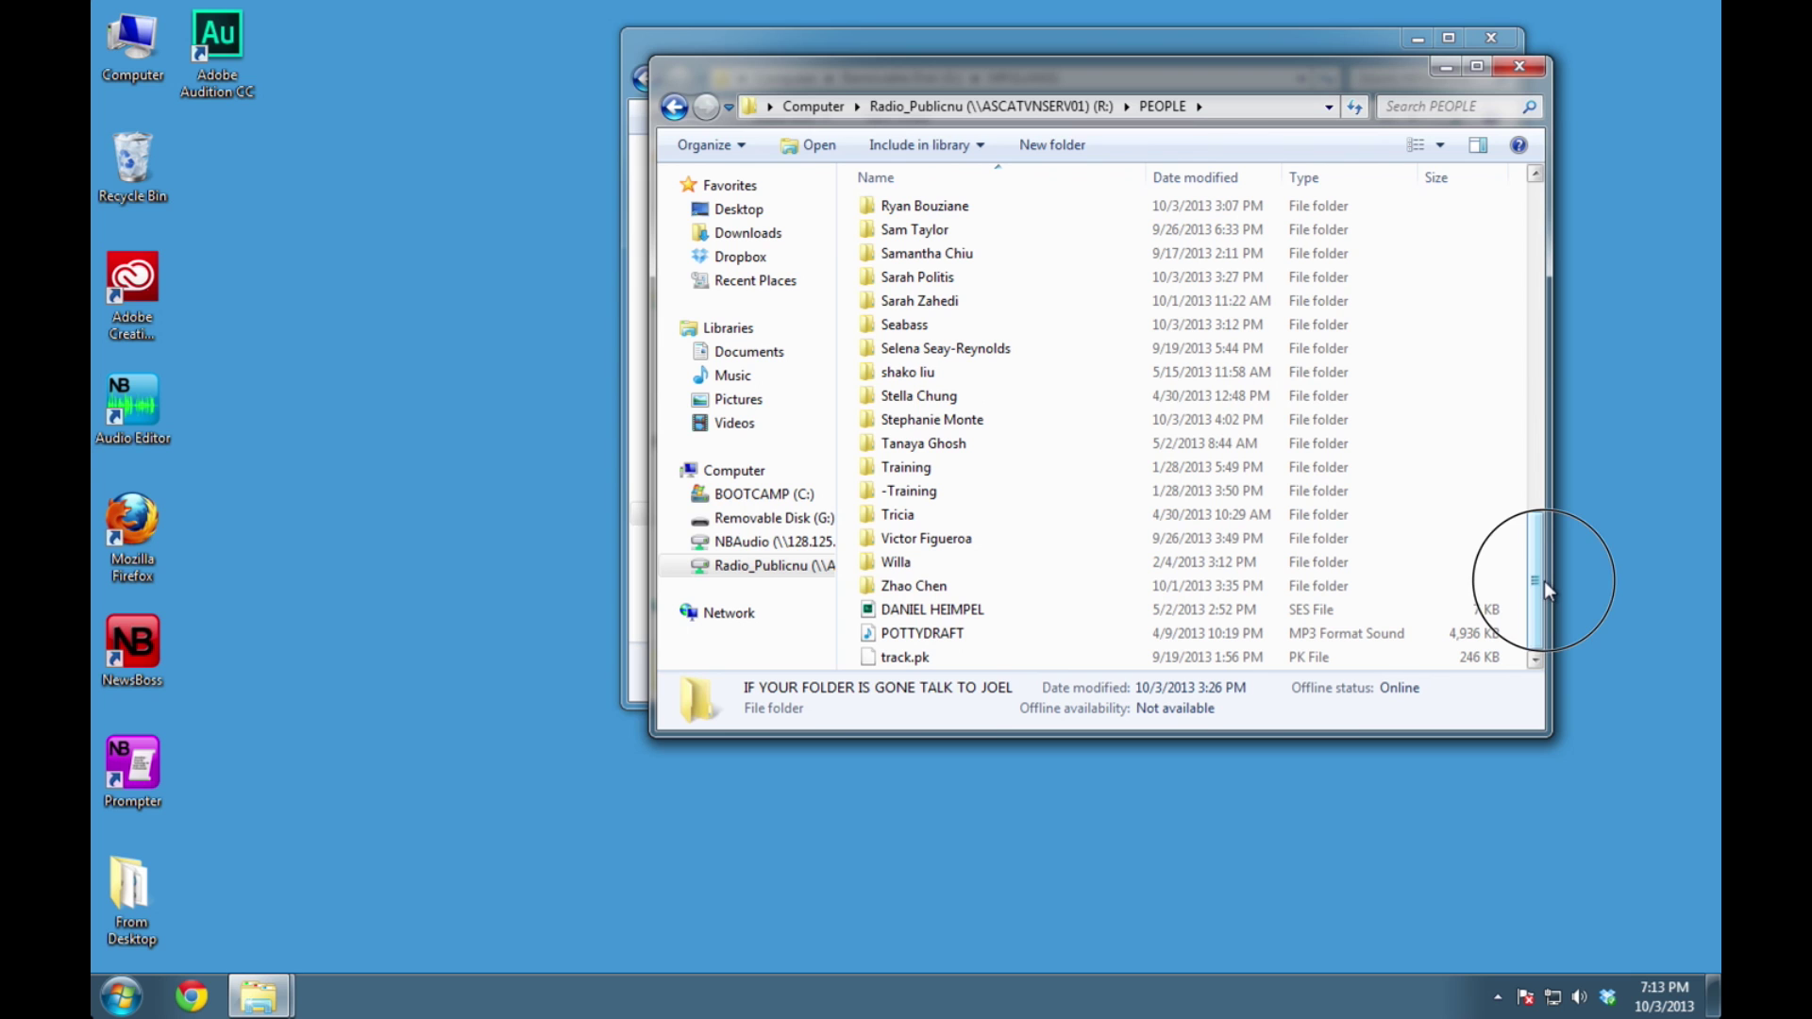
left_click_drag(1544, 581, 1546, 370)
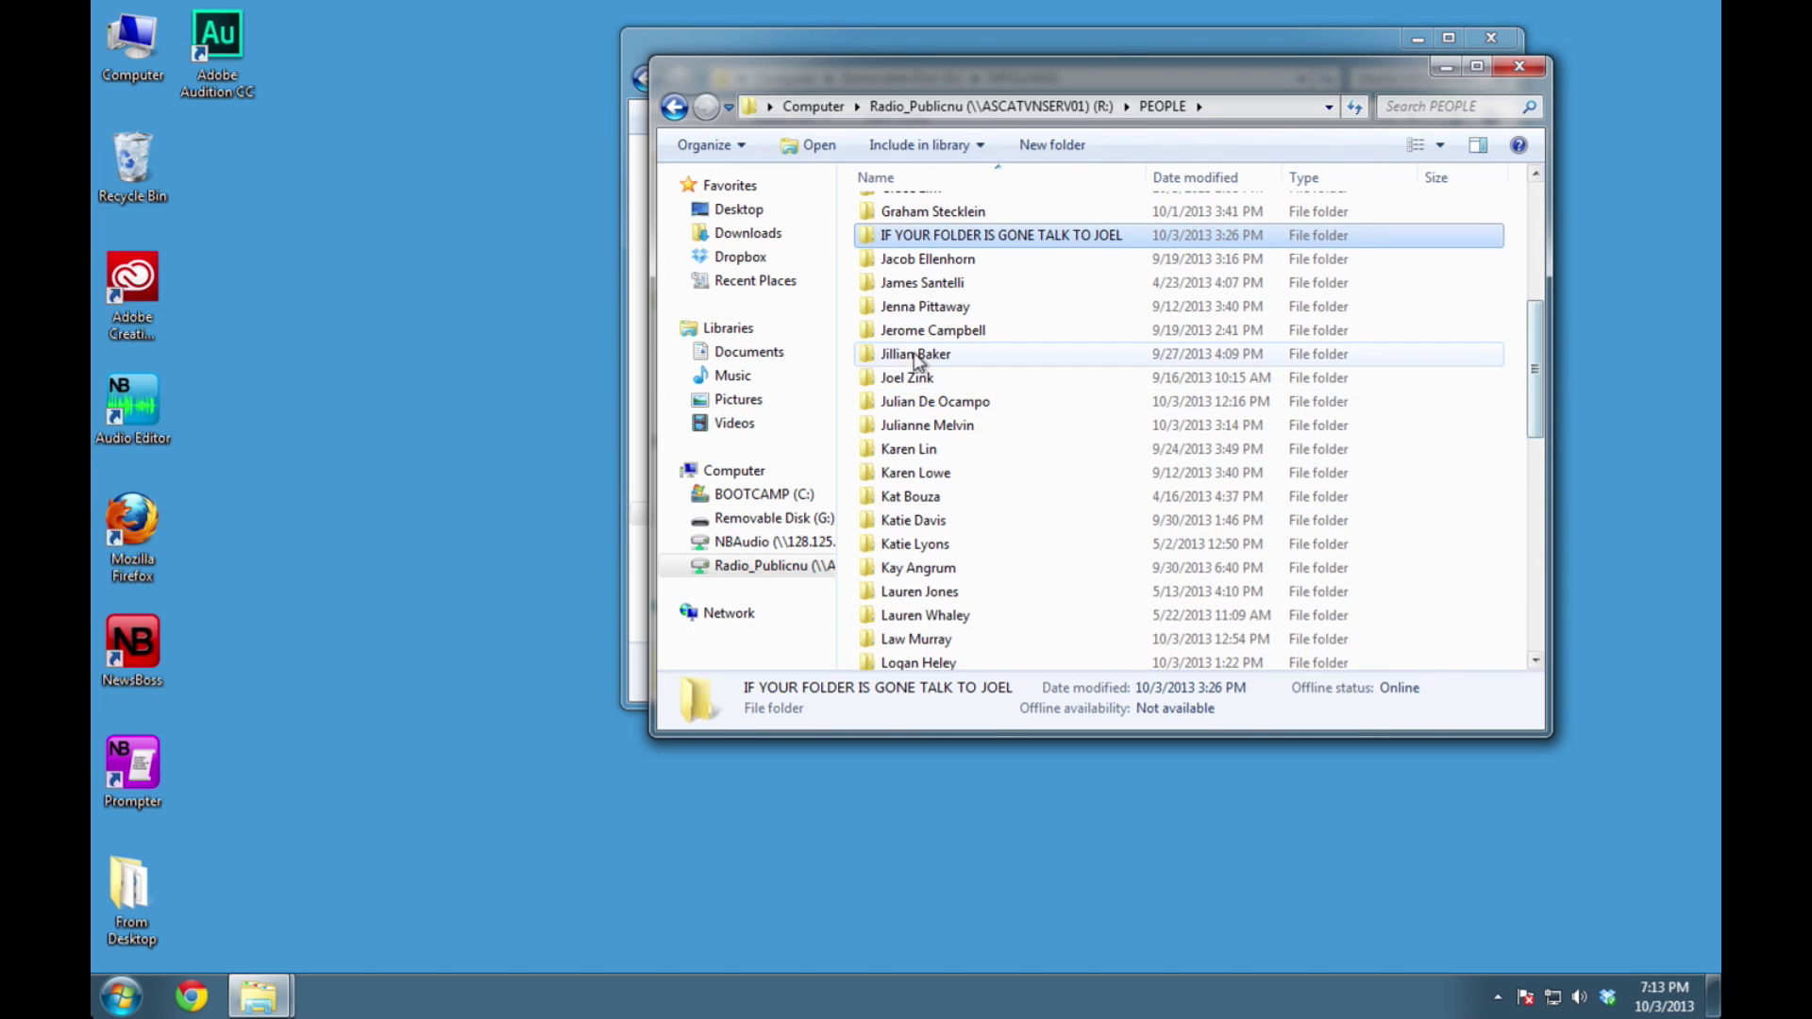
double_click(906, 382)
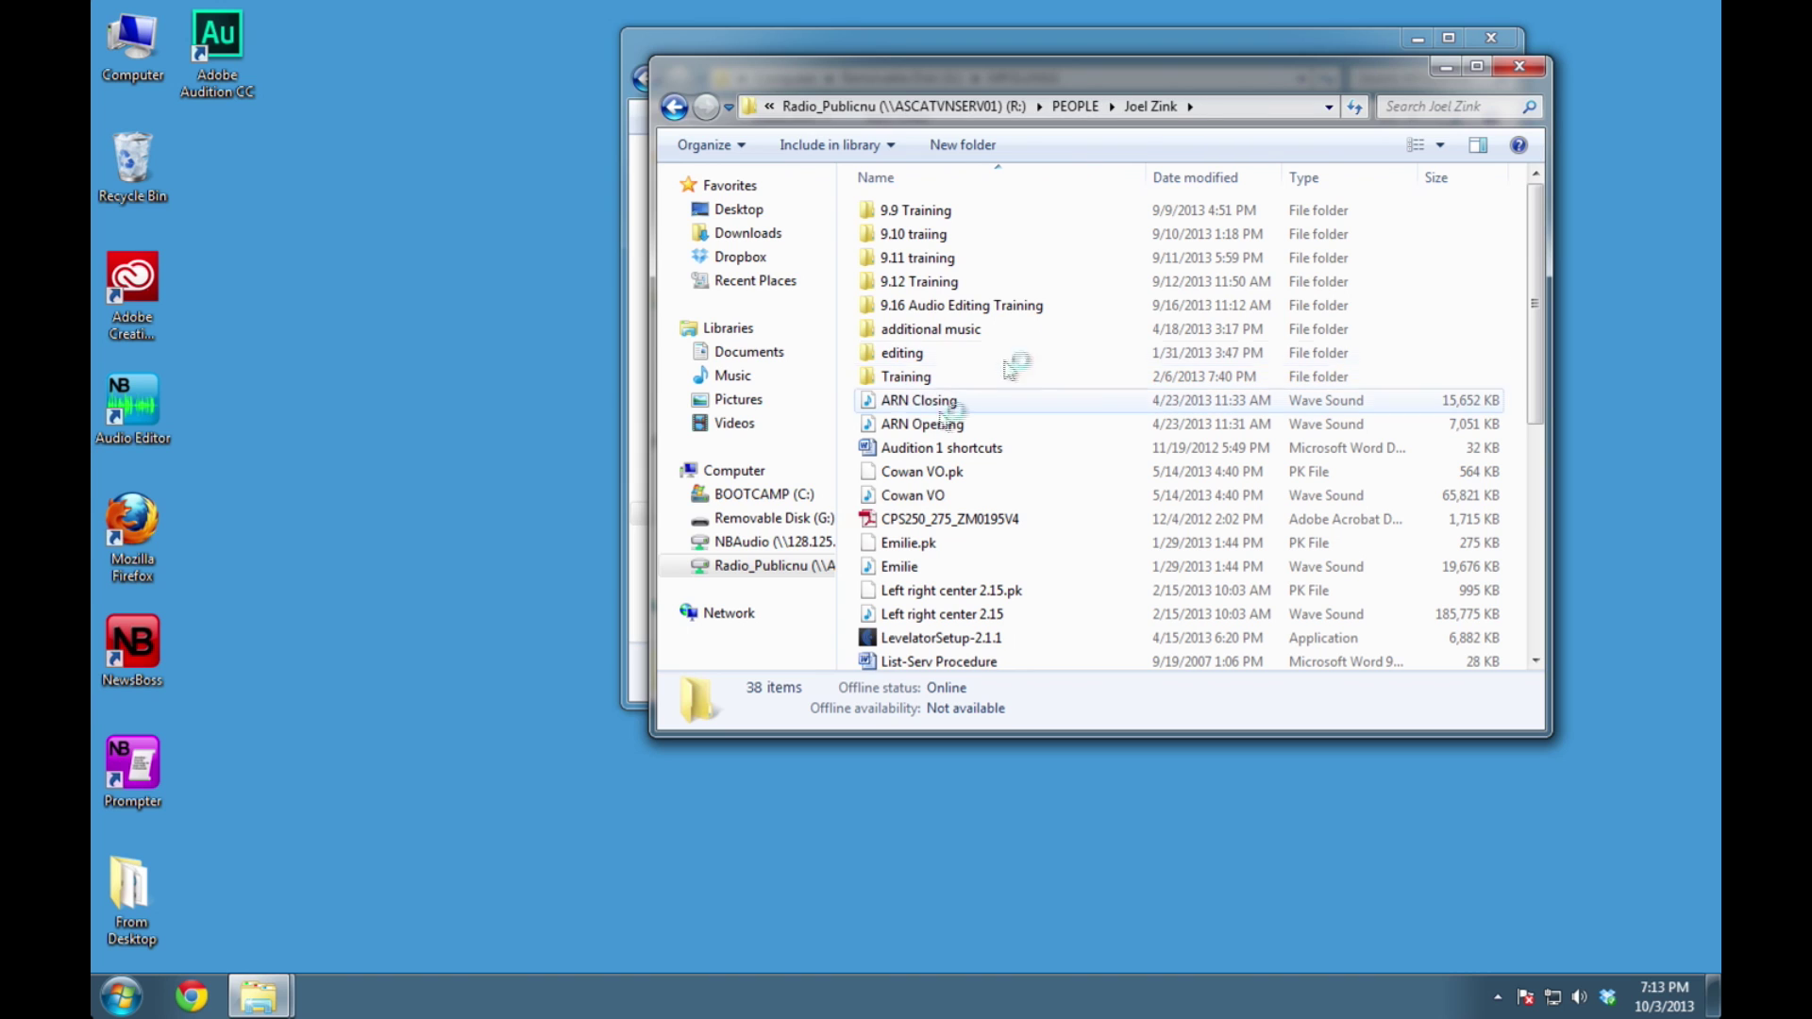
Create a new folder named "10.2 training" in the personal folder
left_click(962, 147)
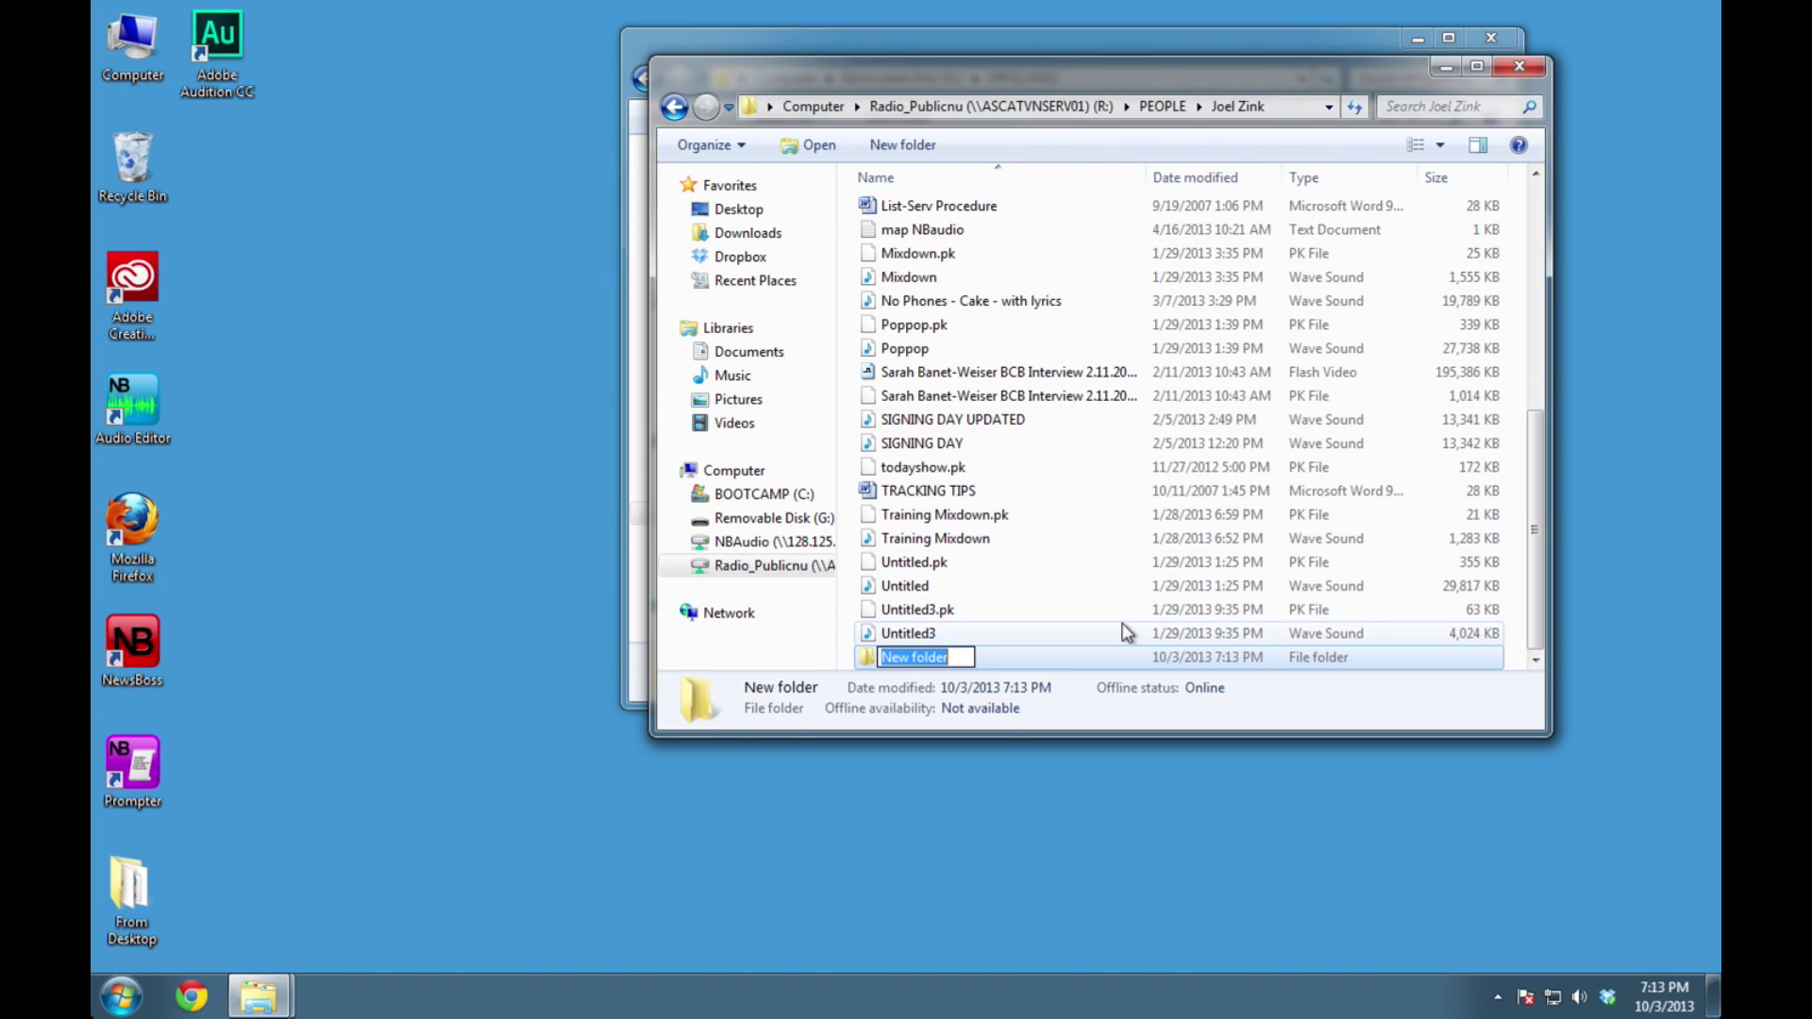
key("BackSpace")
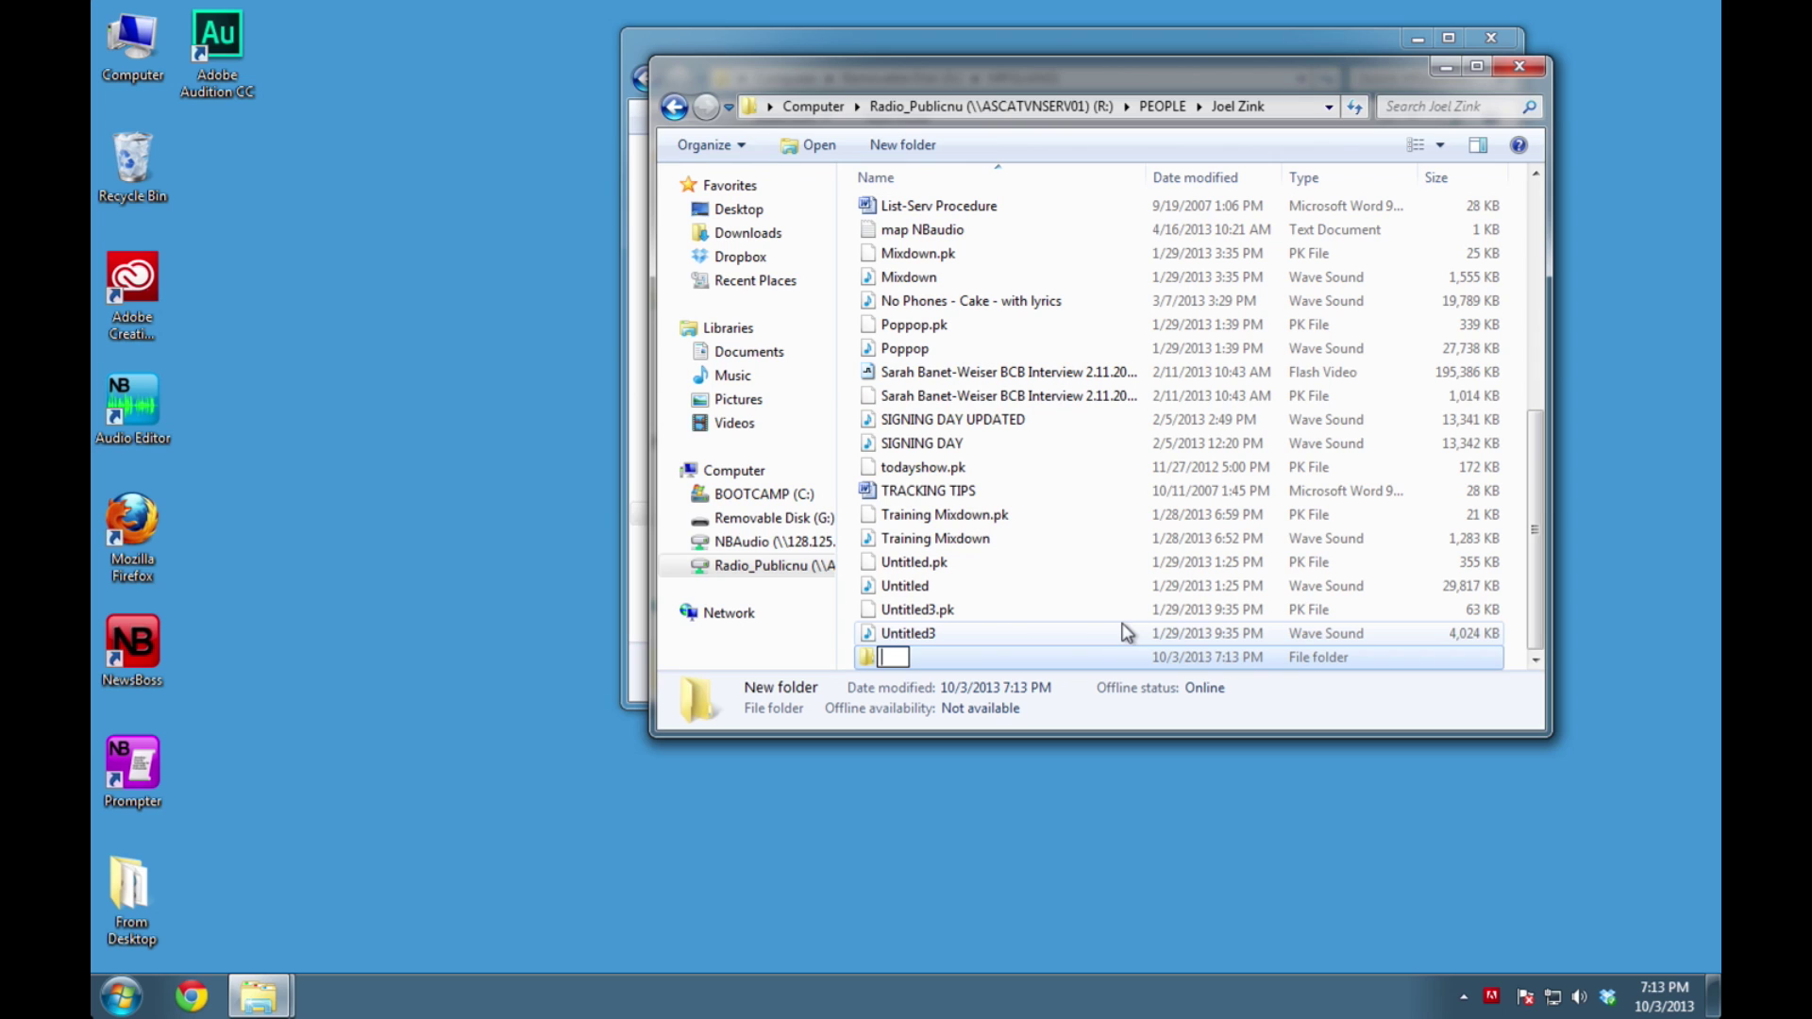
type("10.2 train")
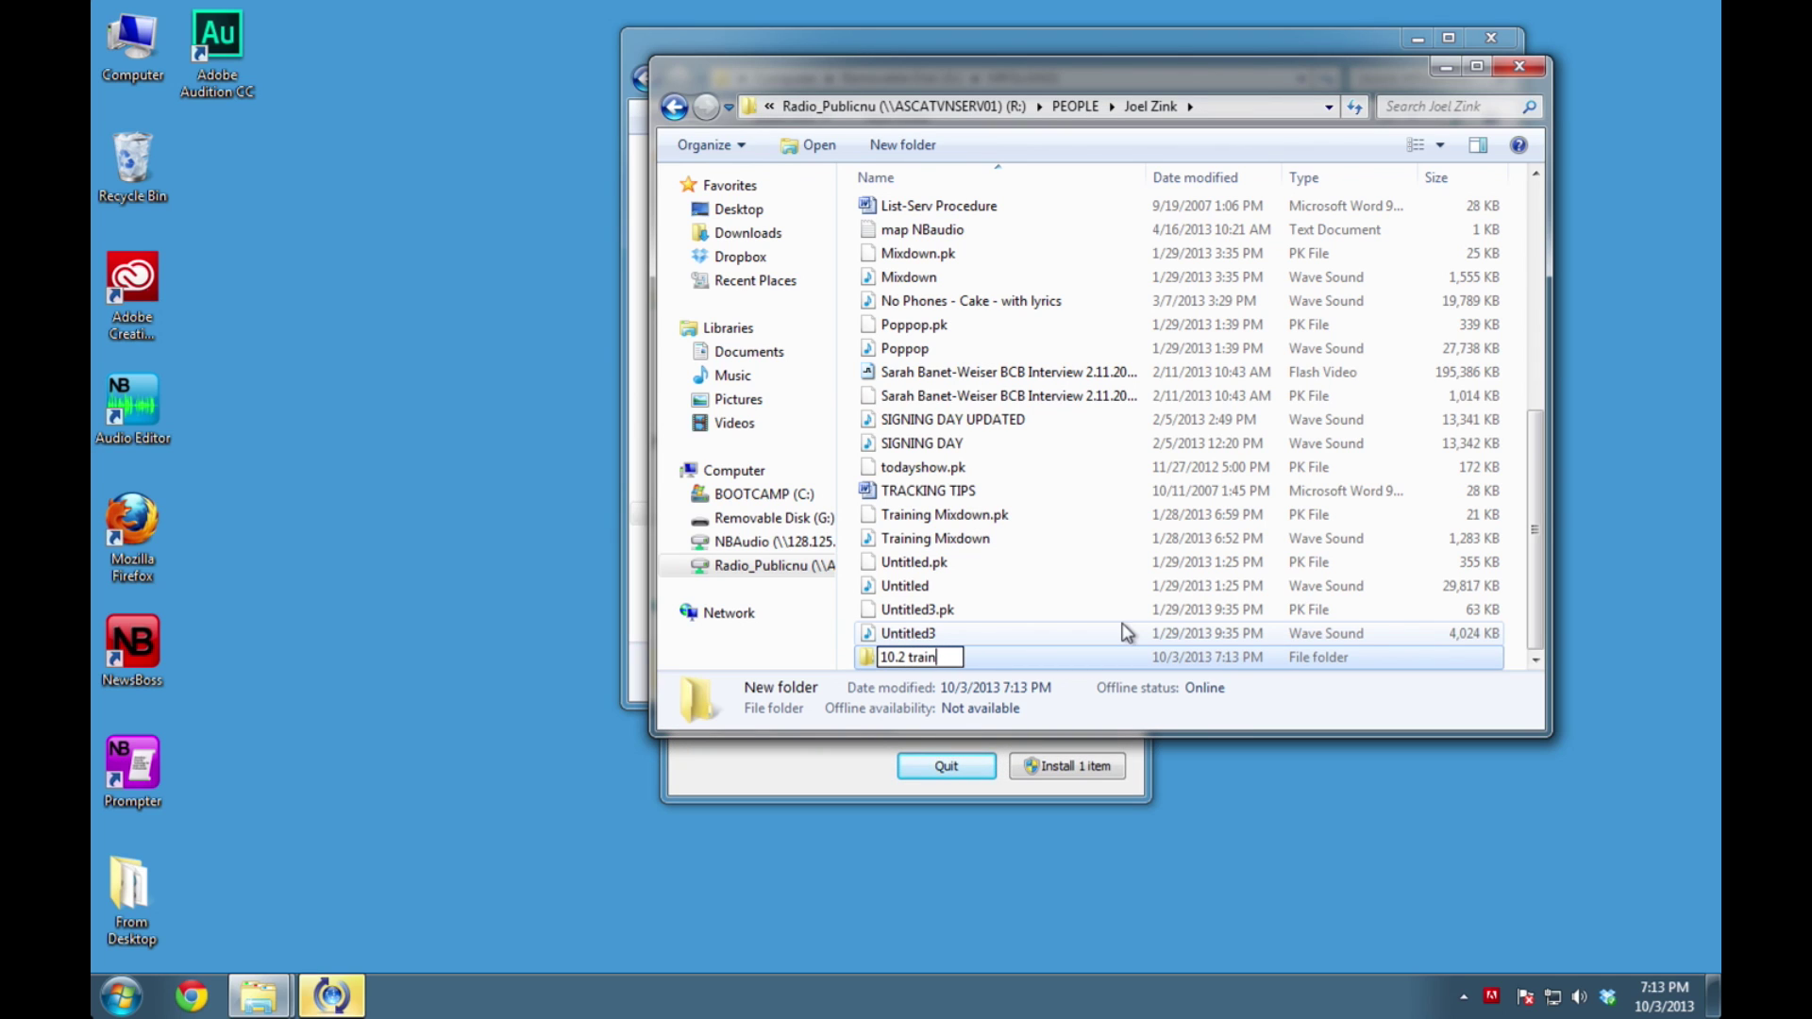
type("ing")
key("Return")
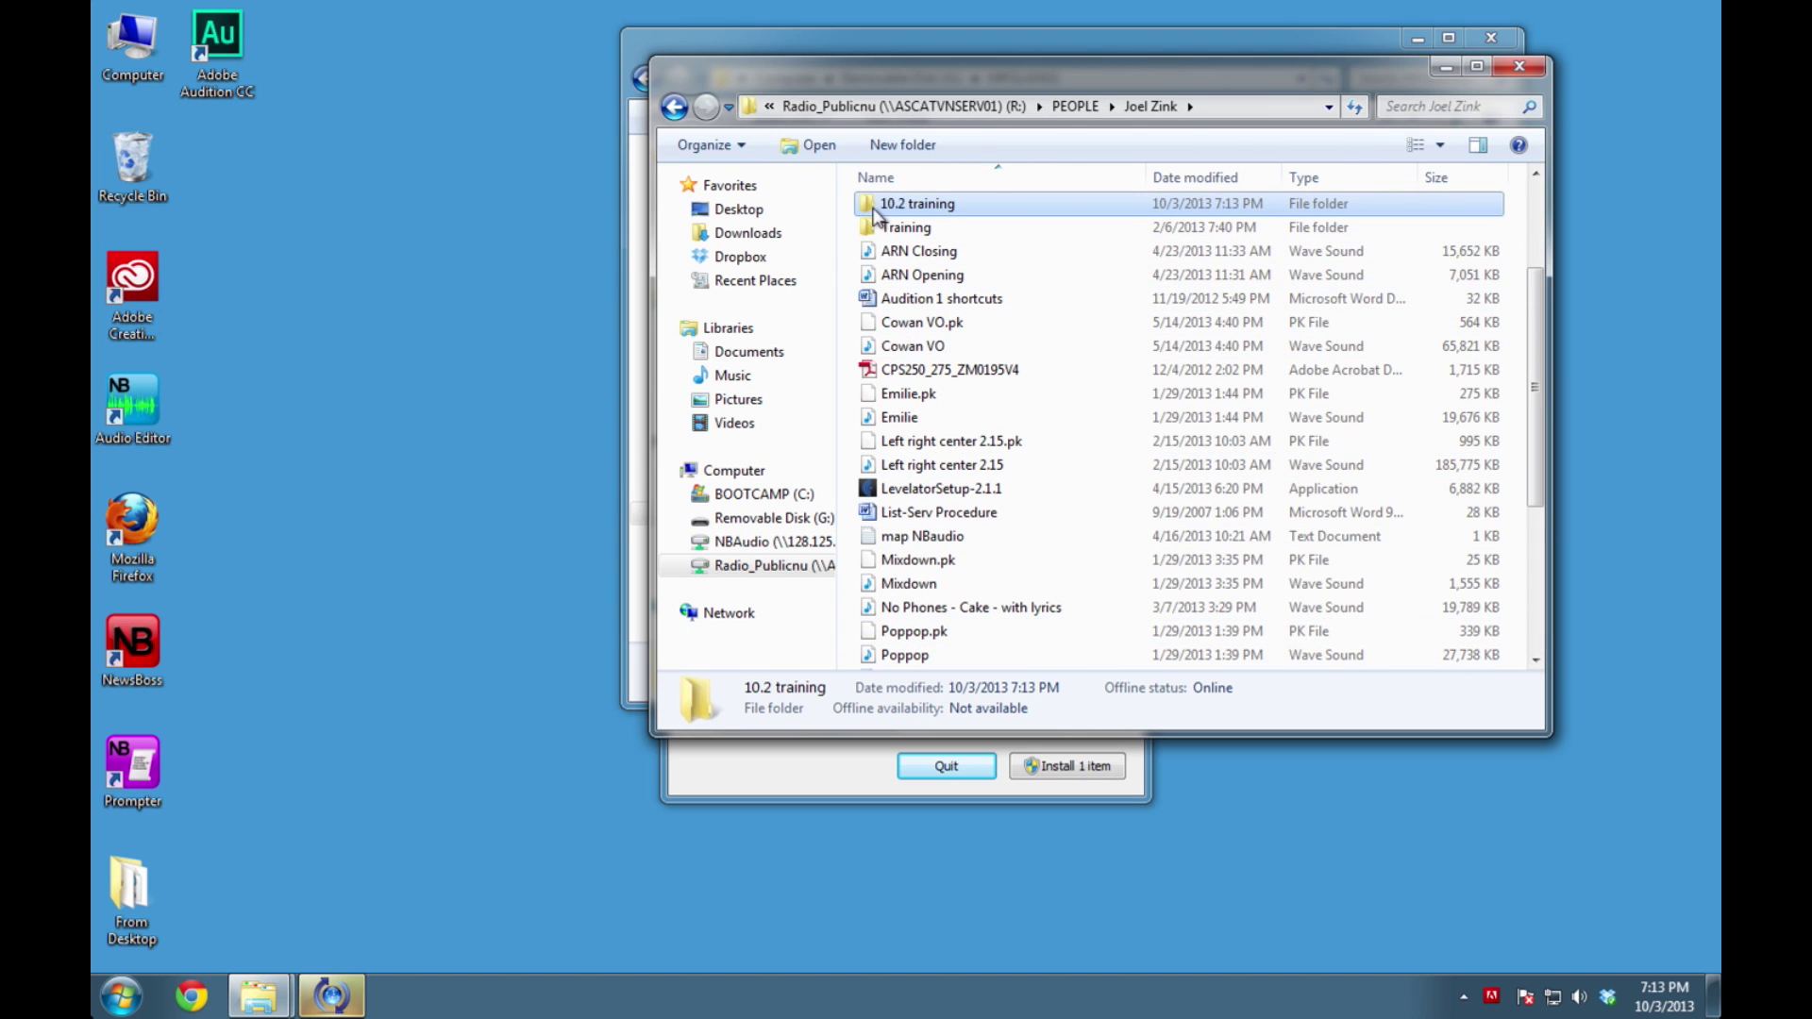
Open the 10.2 training folder and copy all four wave files from MPGLANG1 into it
double_click(878, 204)
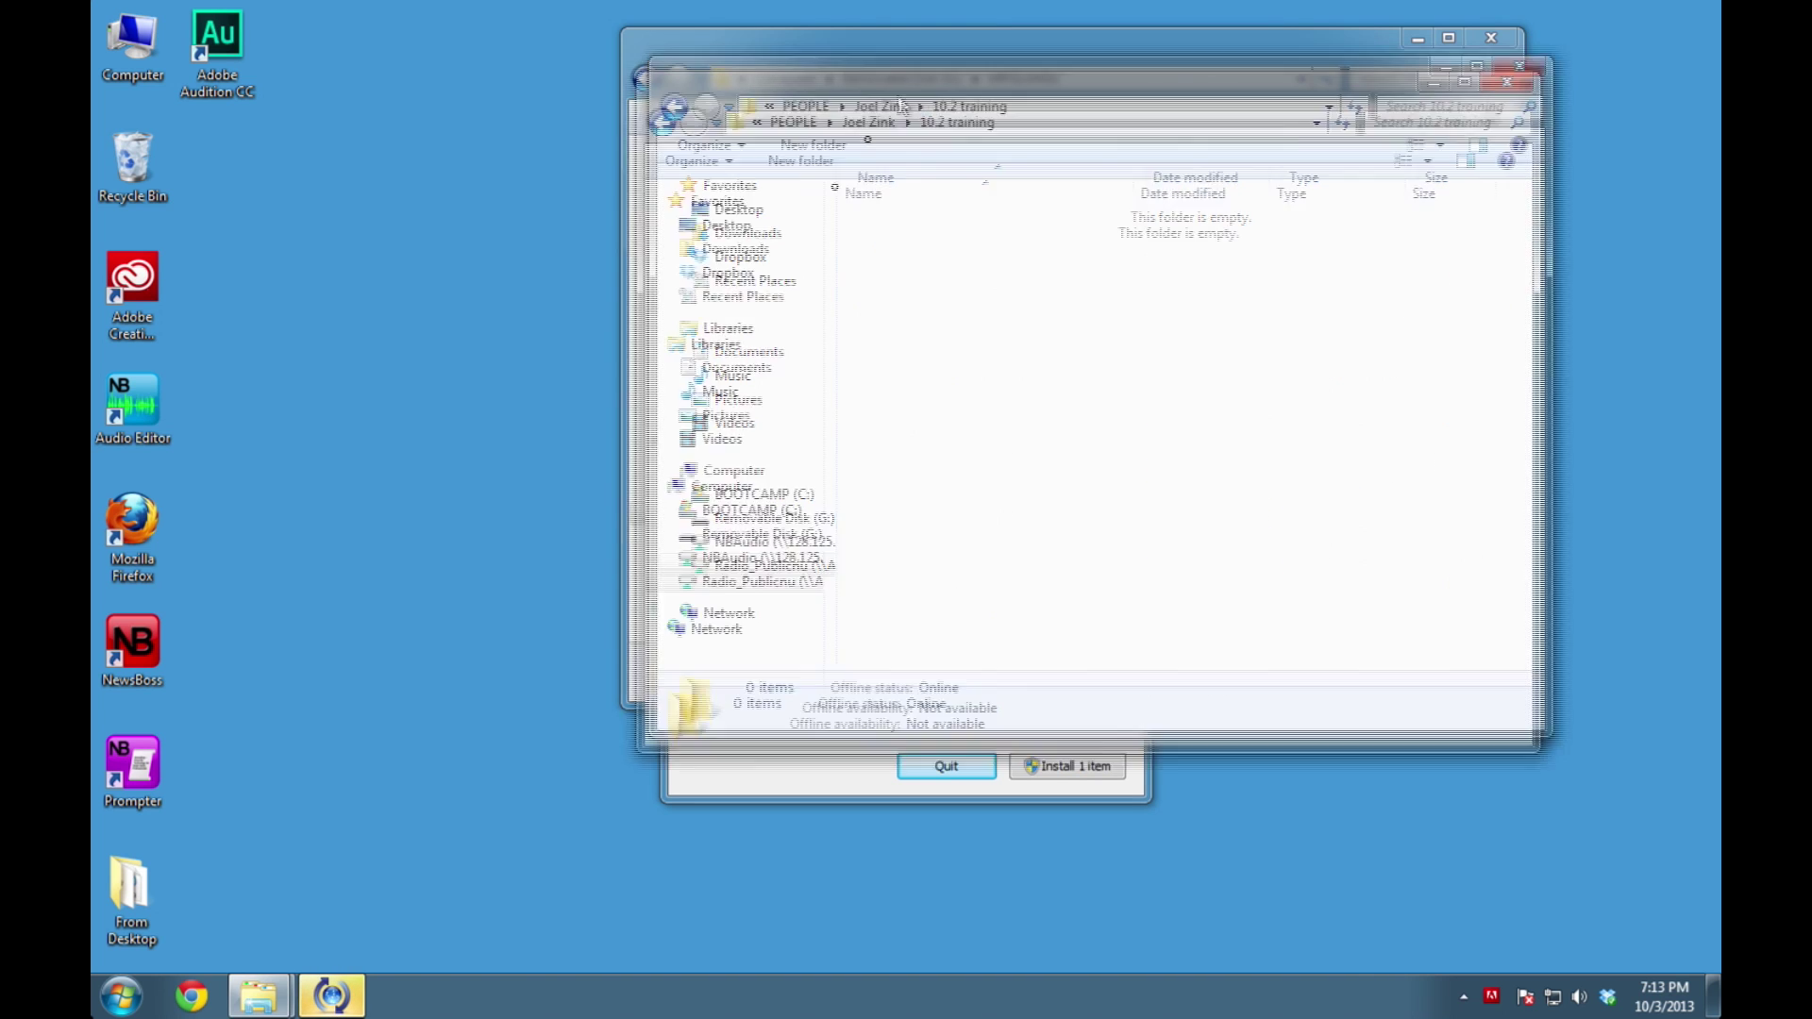
left_click_drag(901, 107, 515, 308)
left_click(1003, 349)
left_click_drag(1004, 348, 843, 187)
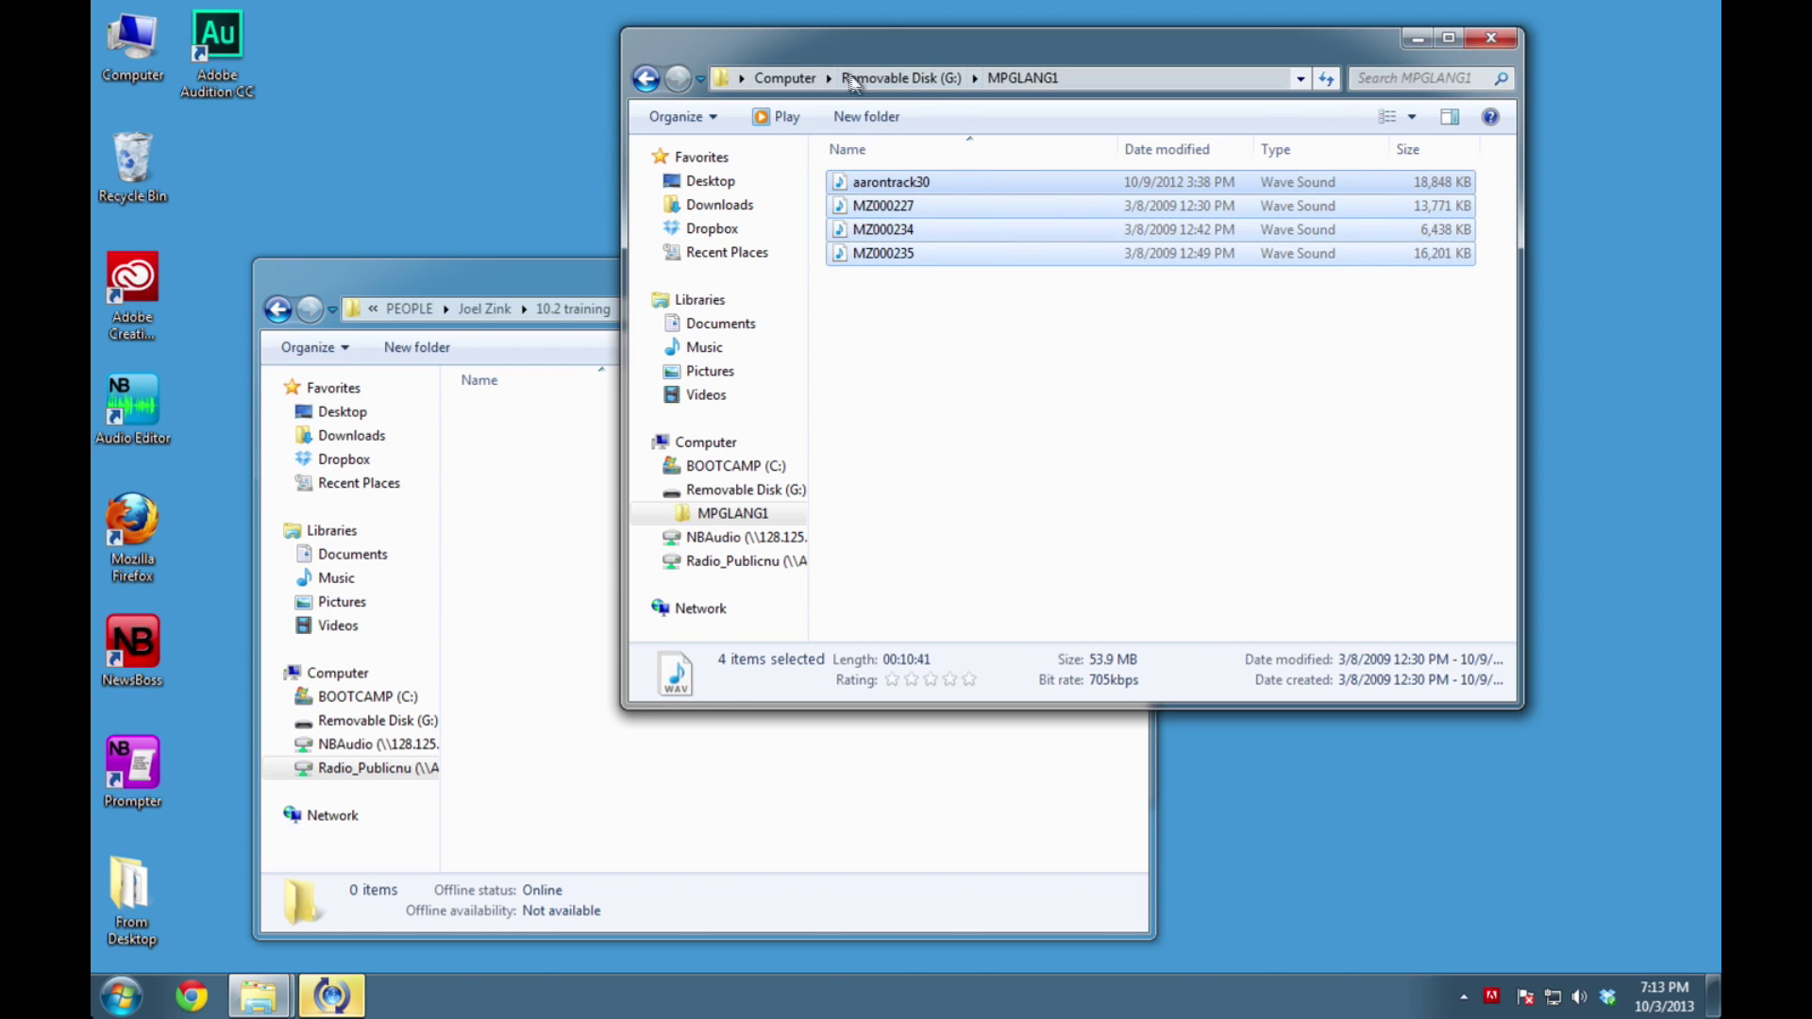
left_click_drag(847, 187, 555, 559)
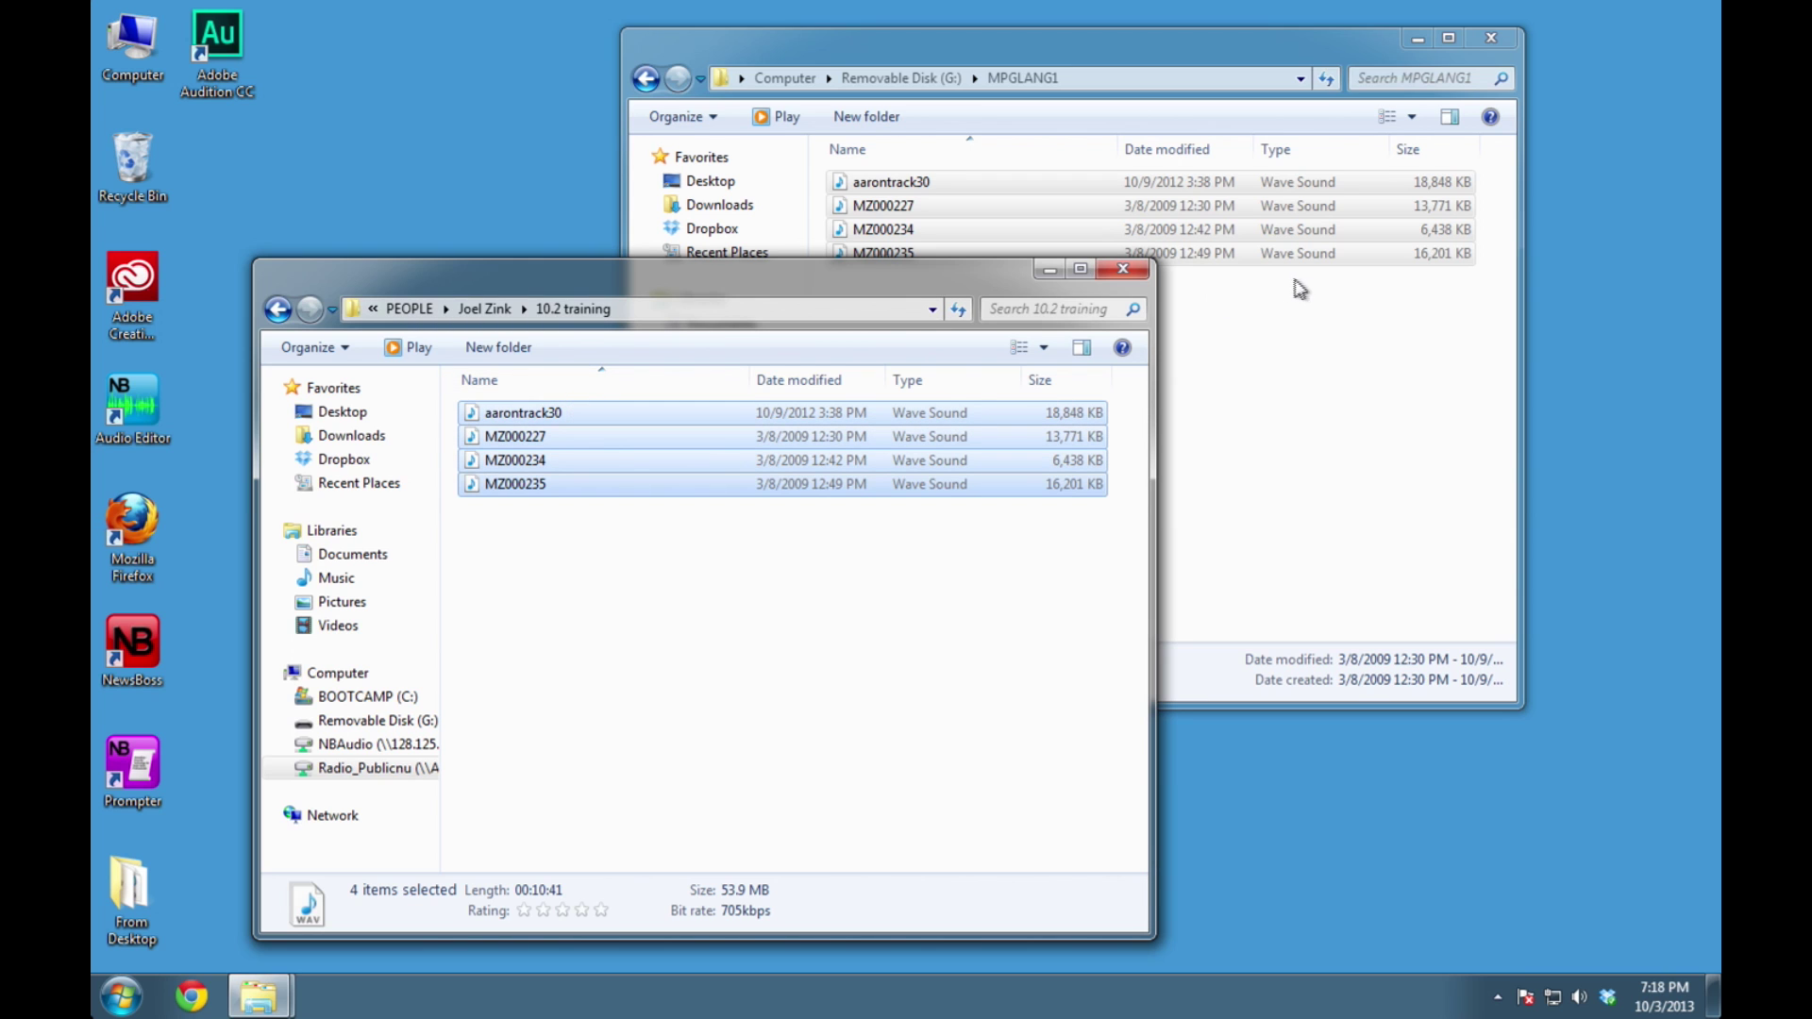
Close the MPGLANG1 window and safely eject Removable Disk (G:)
left_click(1491, 37)
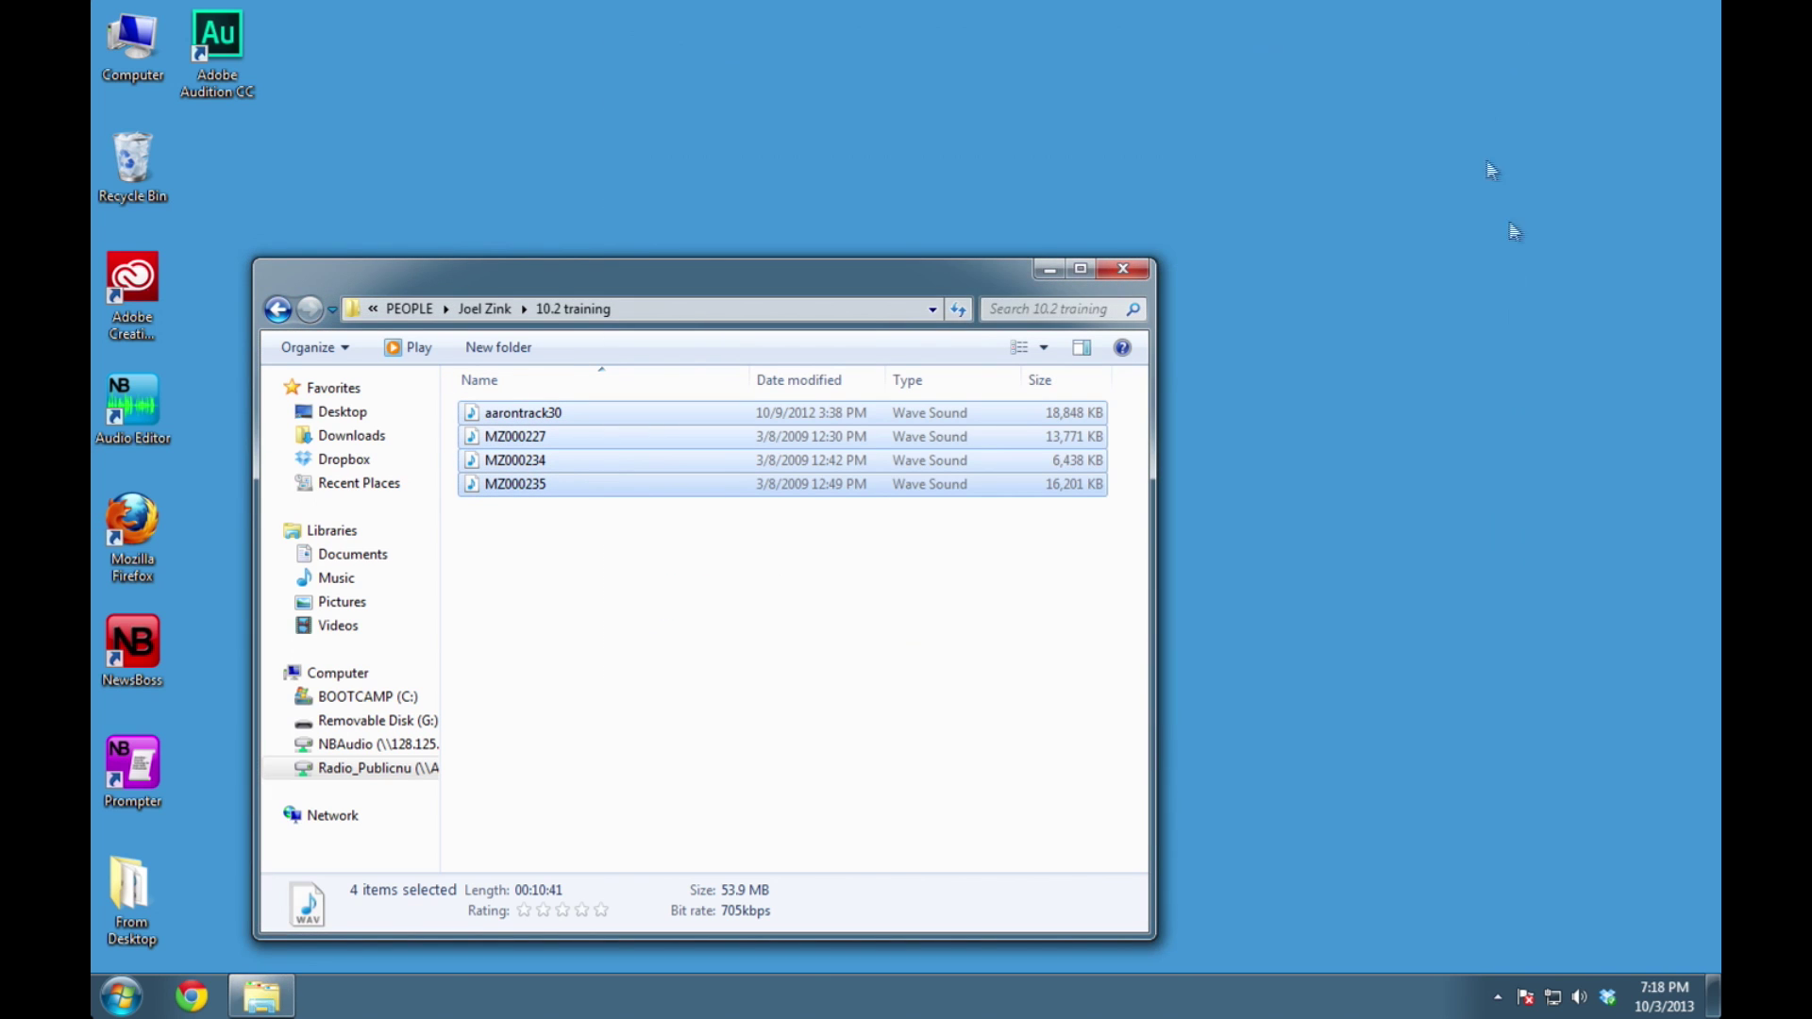
left_click(1498, 996)
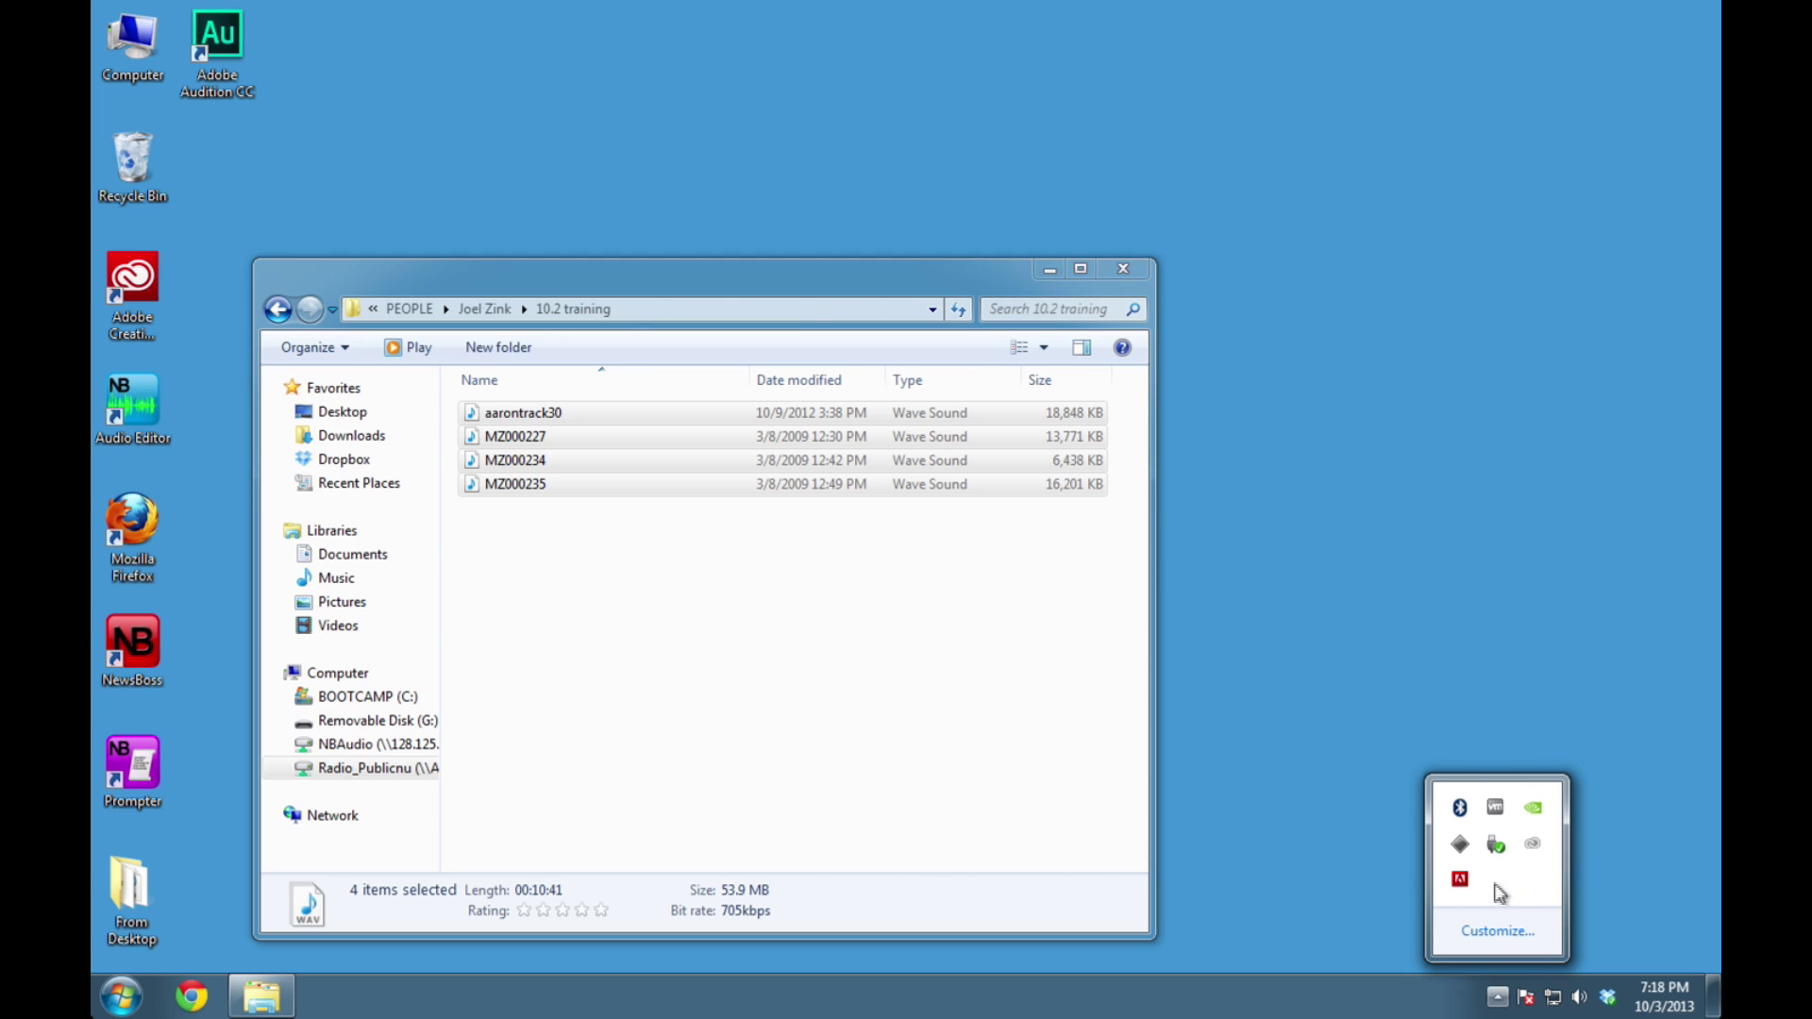
left_click(1495, 847)
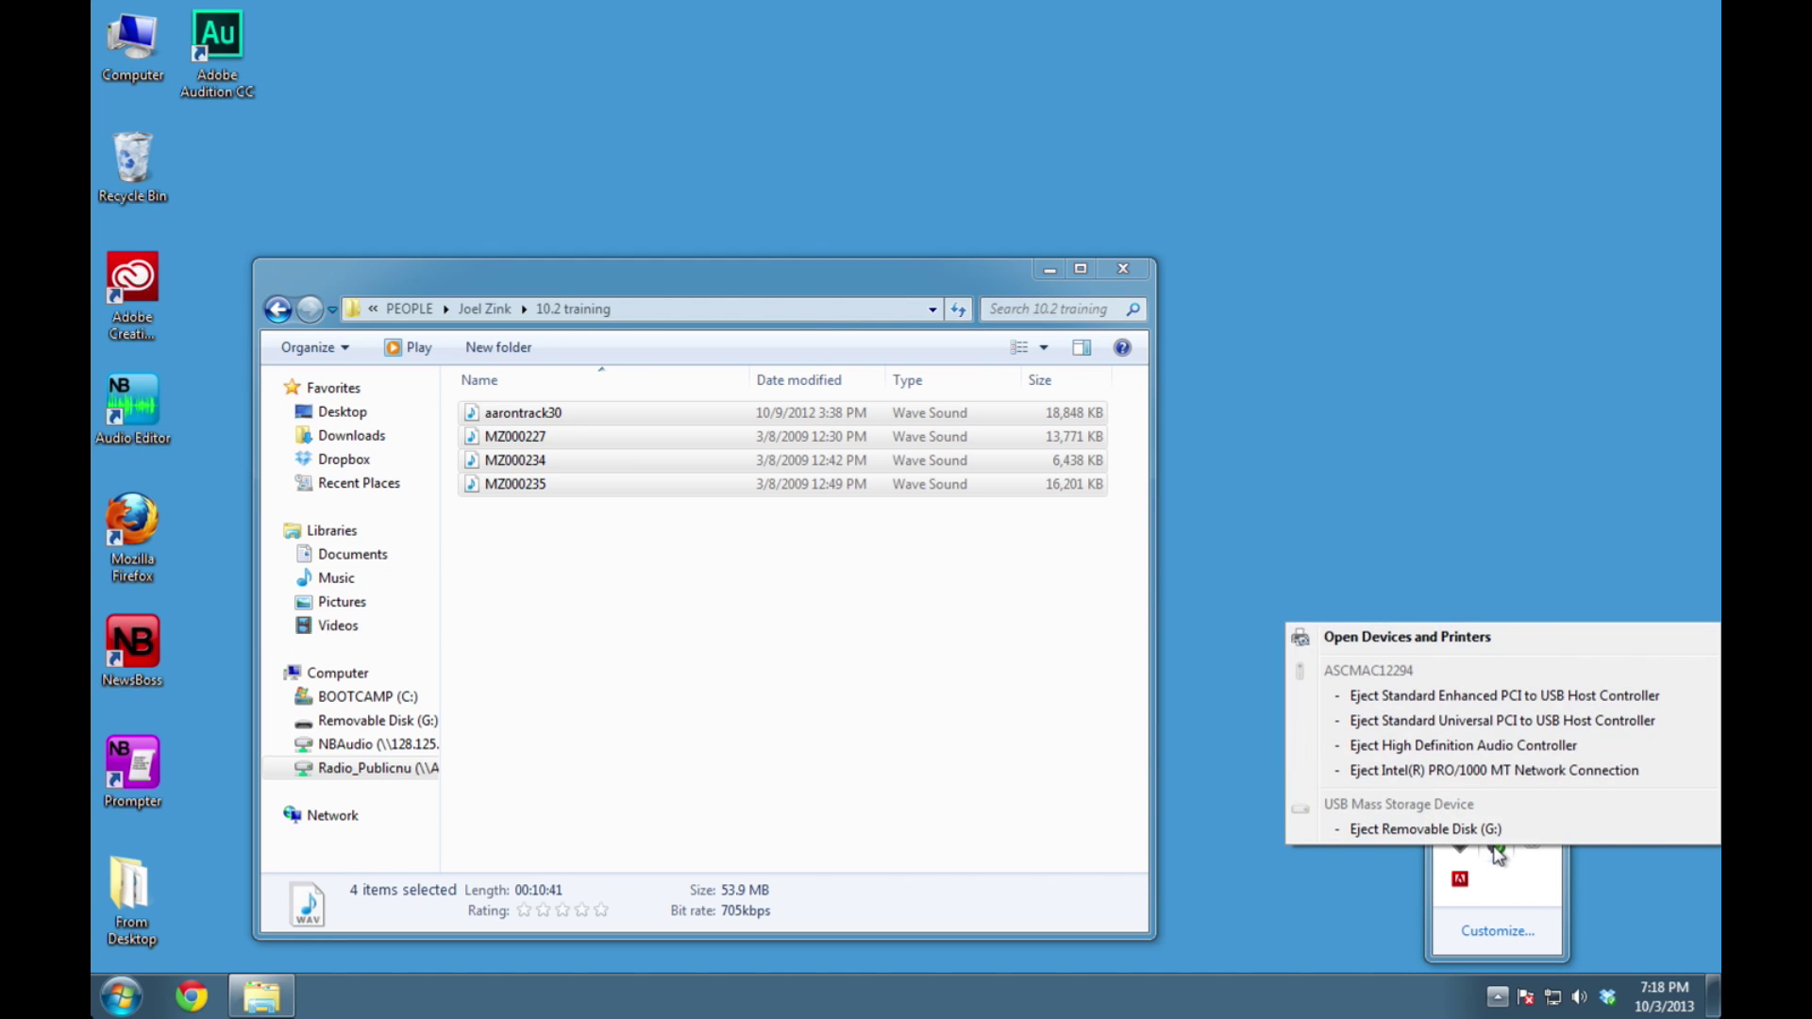
left_click(1475, 829)
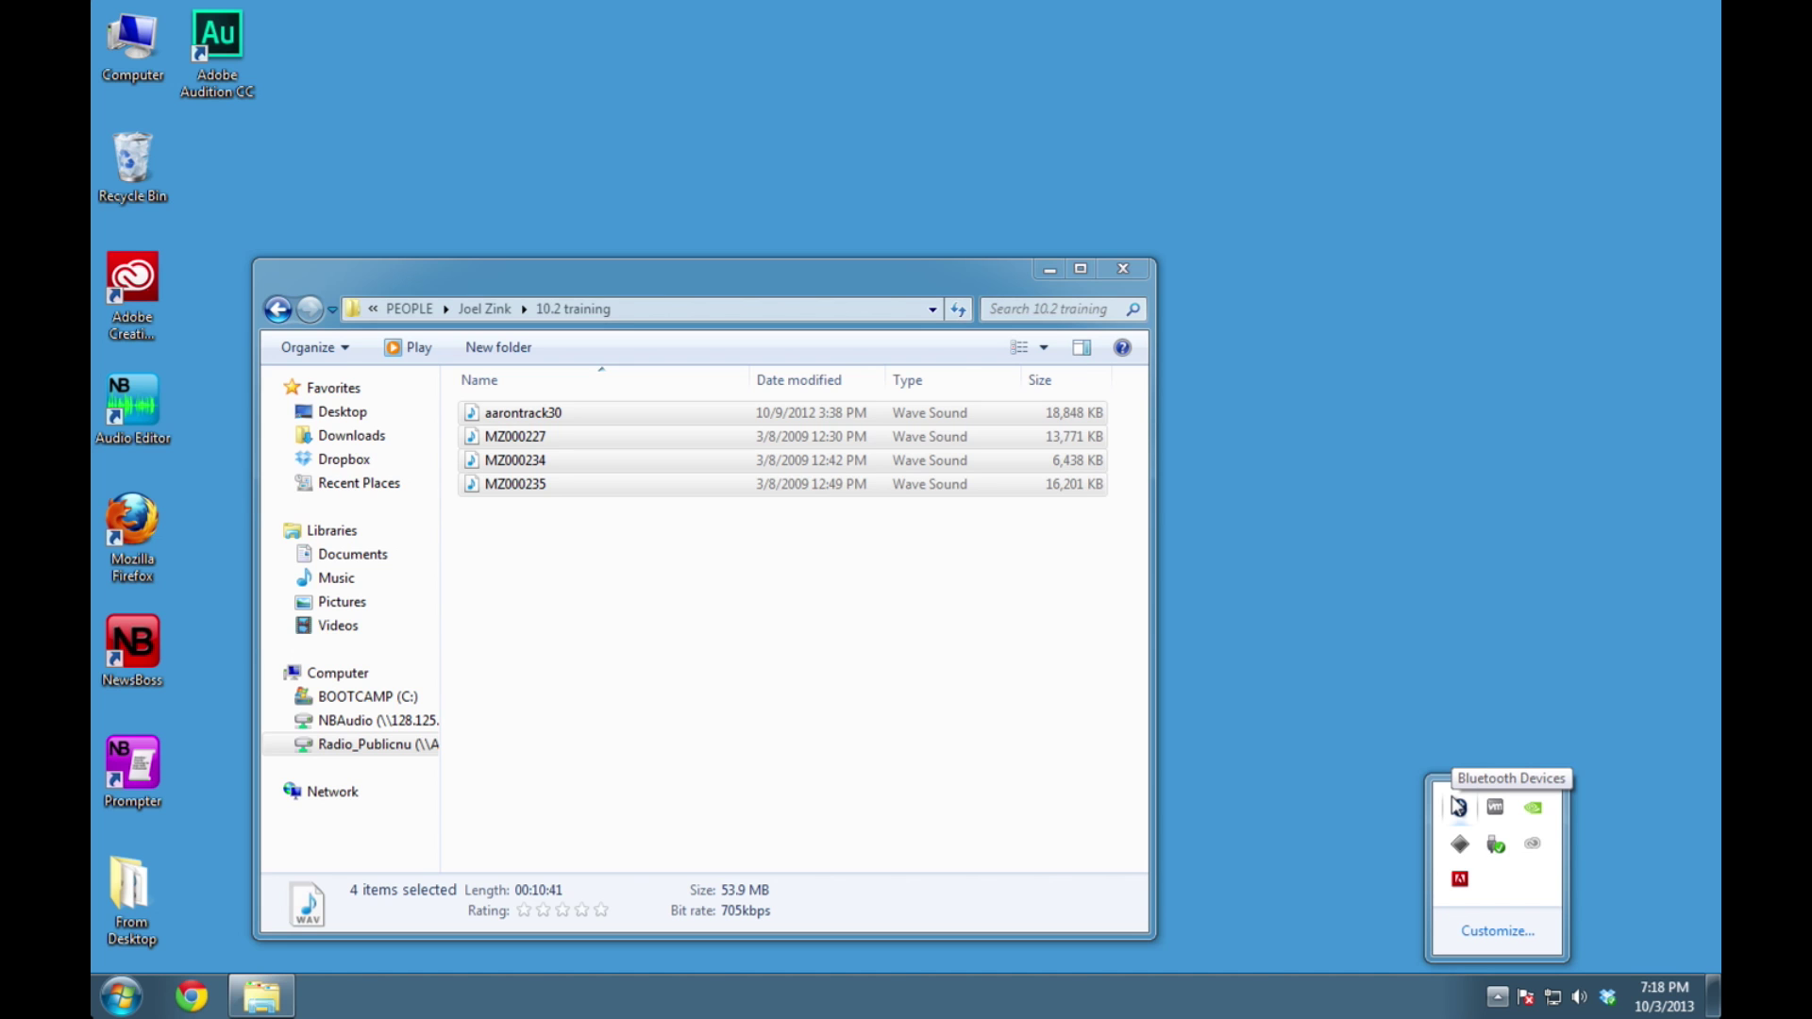
Move the 10.2 training window away from the desktop icons, and launch Adobe Audition CC to view its workspace options
left_click(1307, 263)
left_click(774, 294)
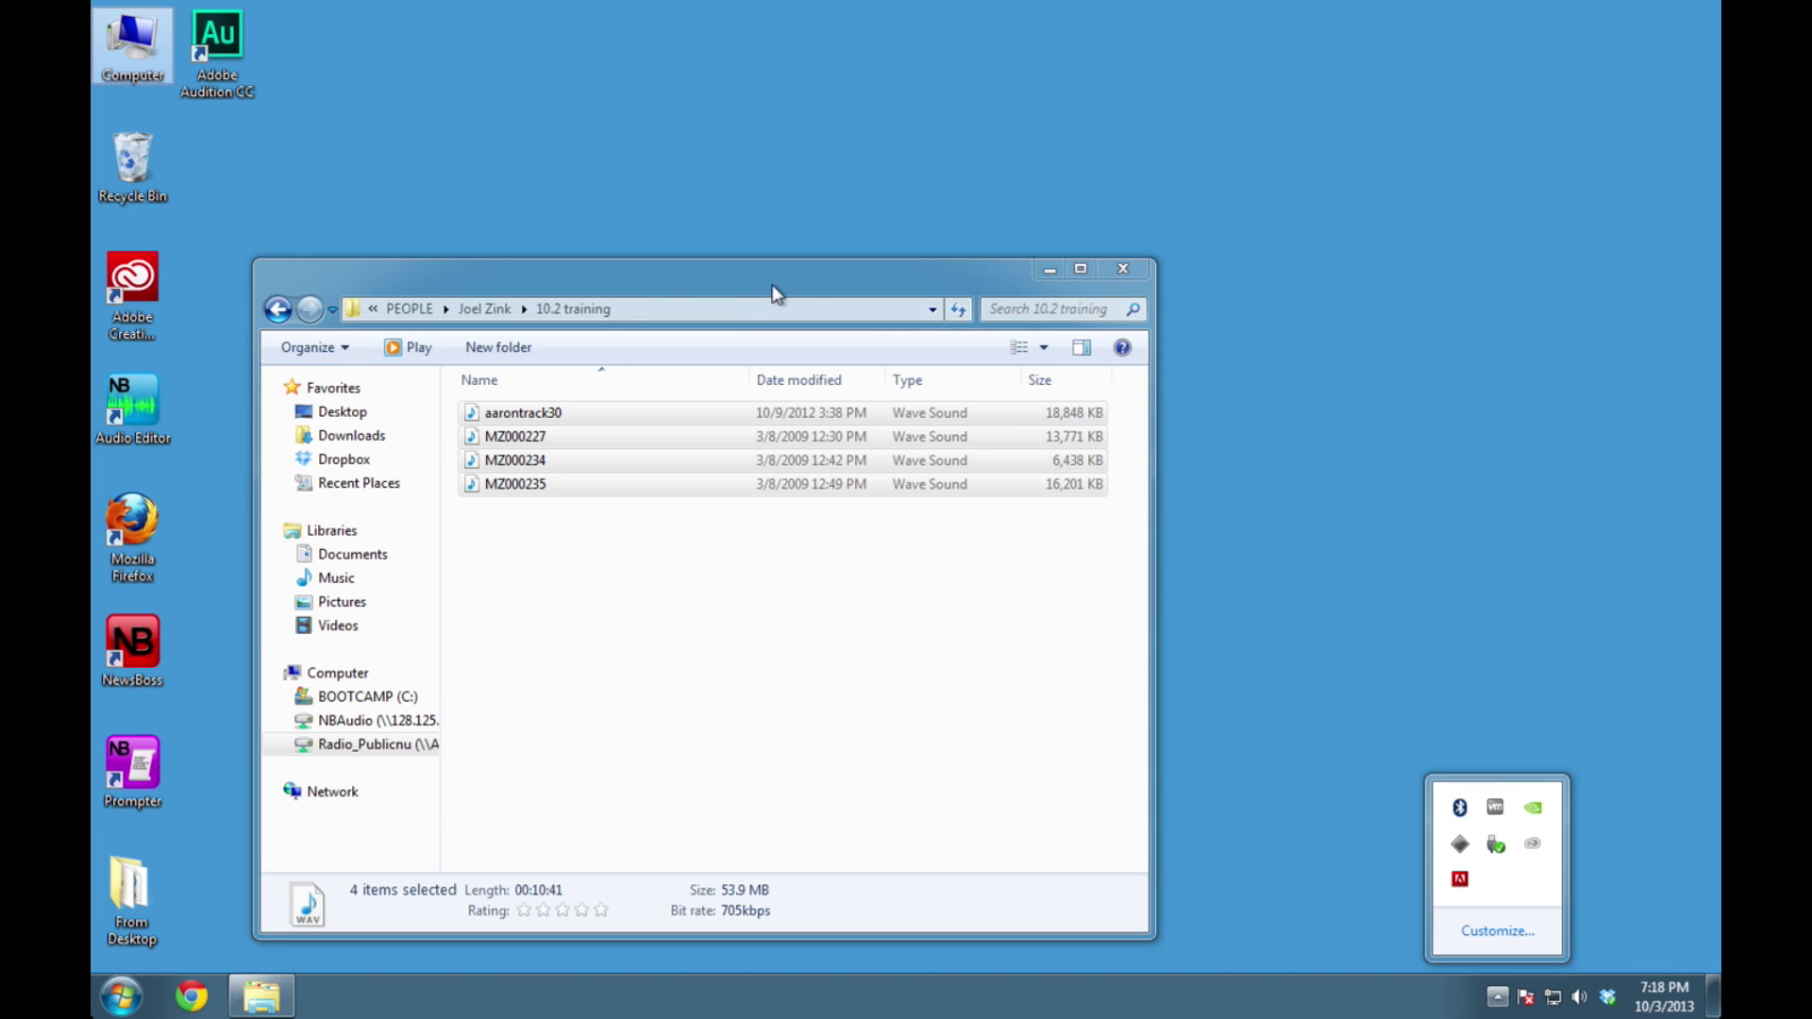
left_click_drag(774, 294, 1022, 172)
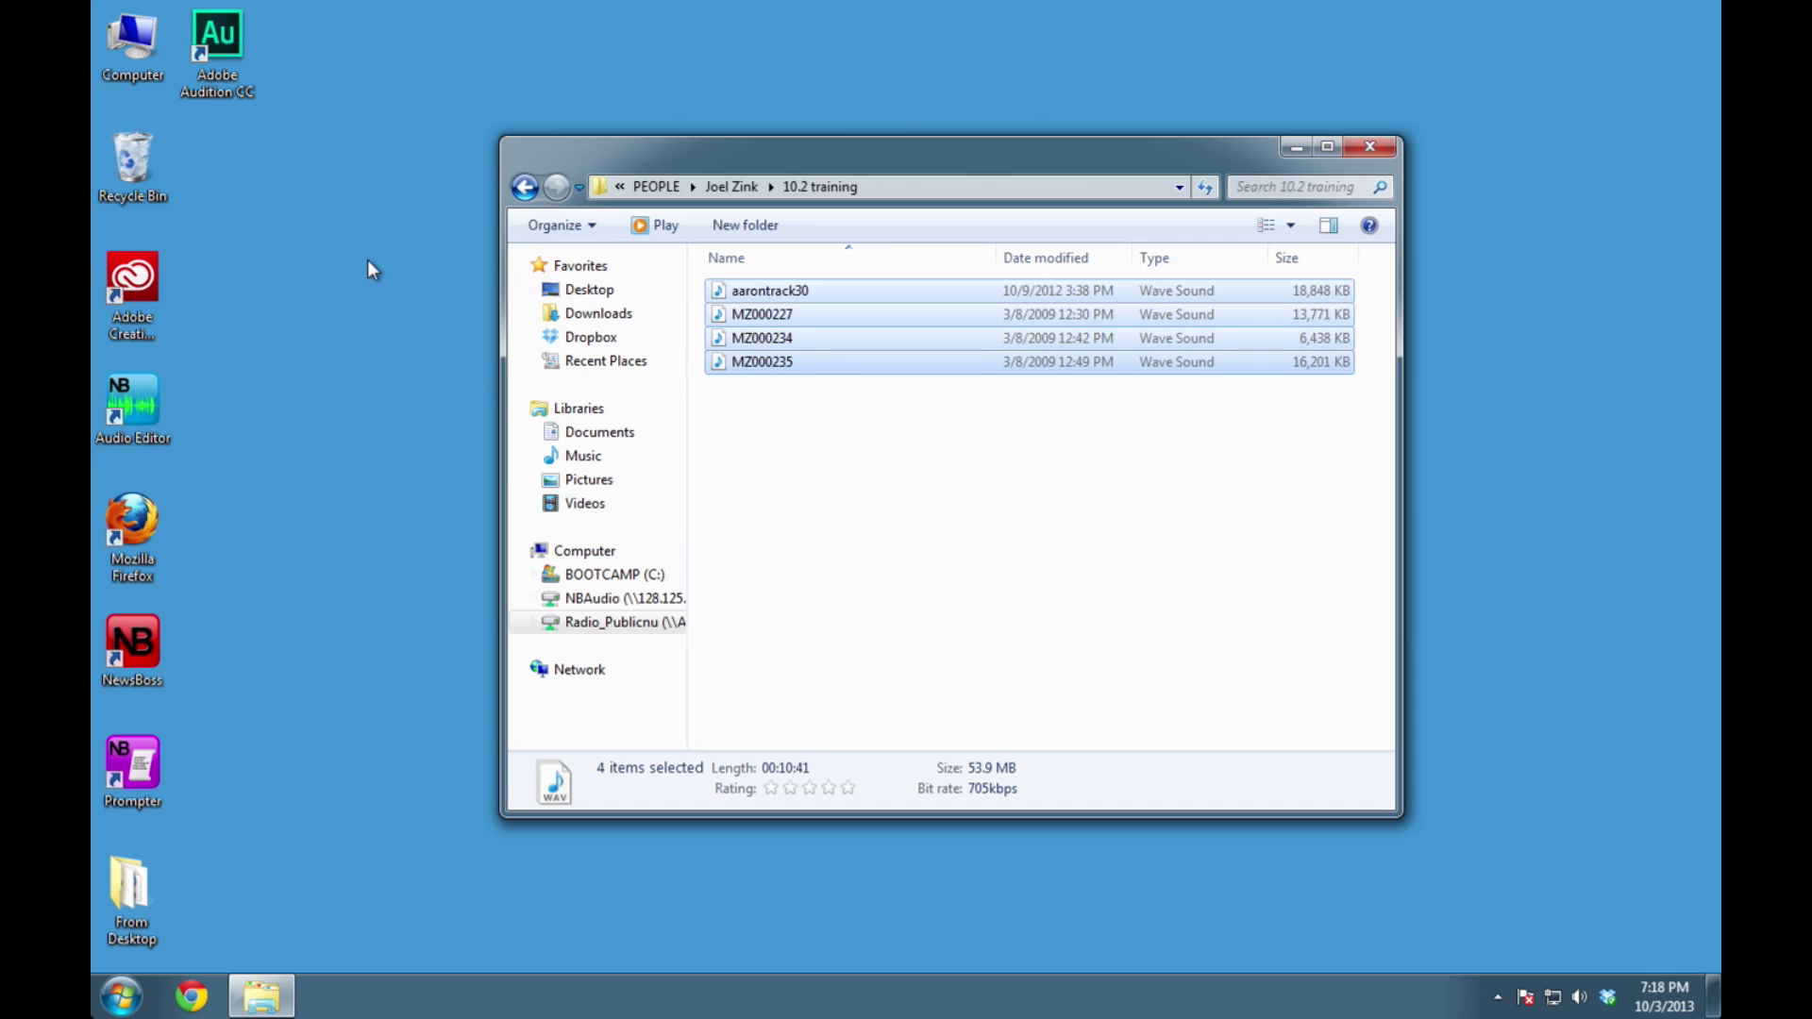
left_click(236, 49)
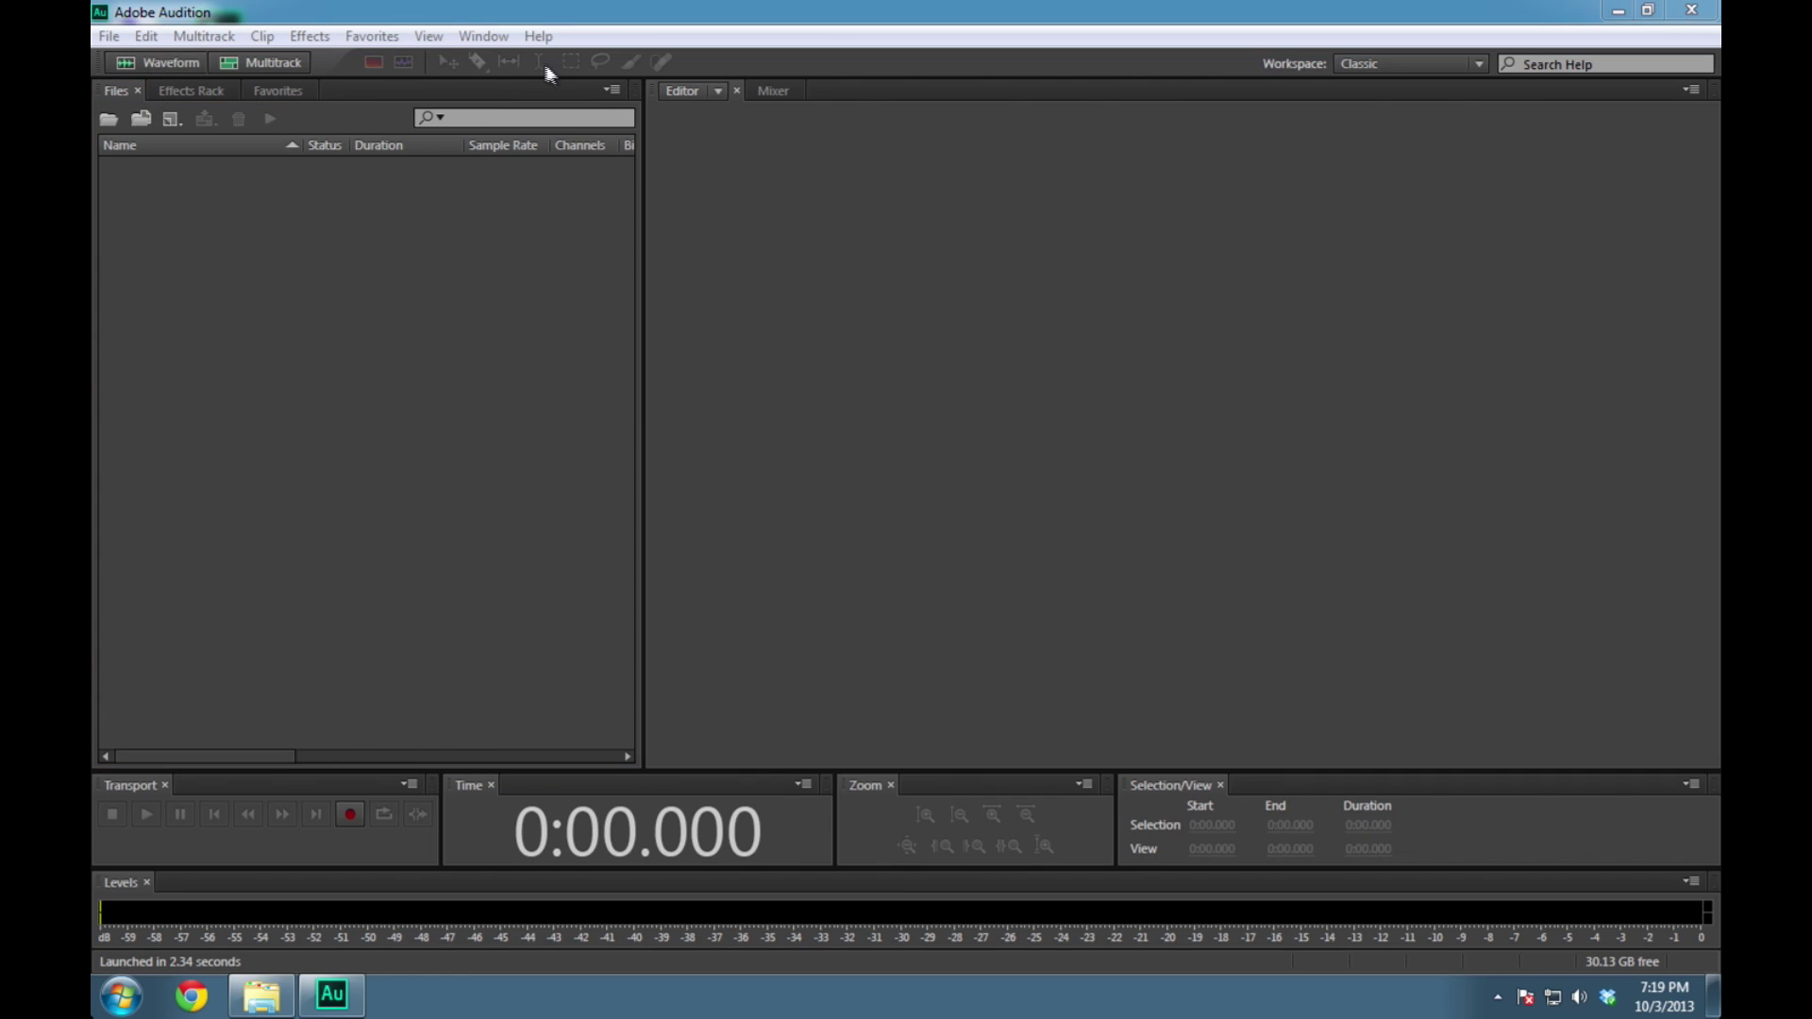
left_click(497, 40)
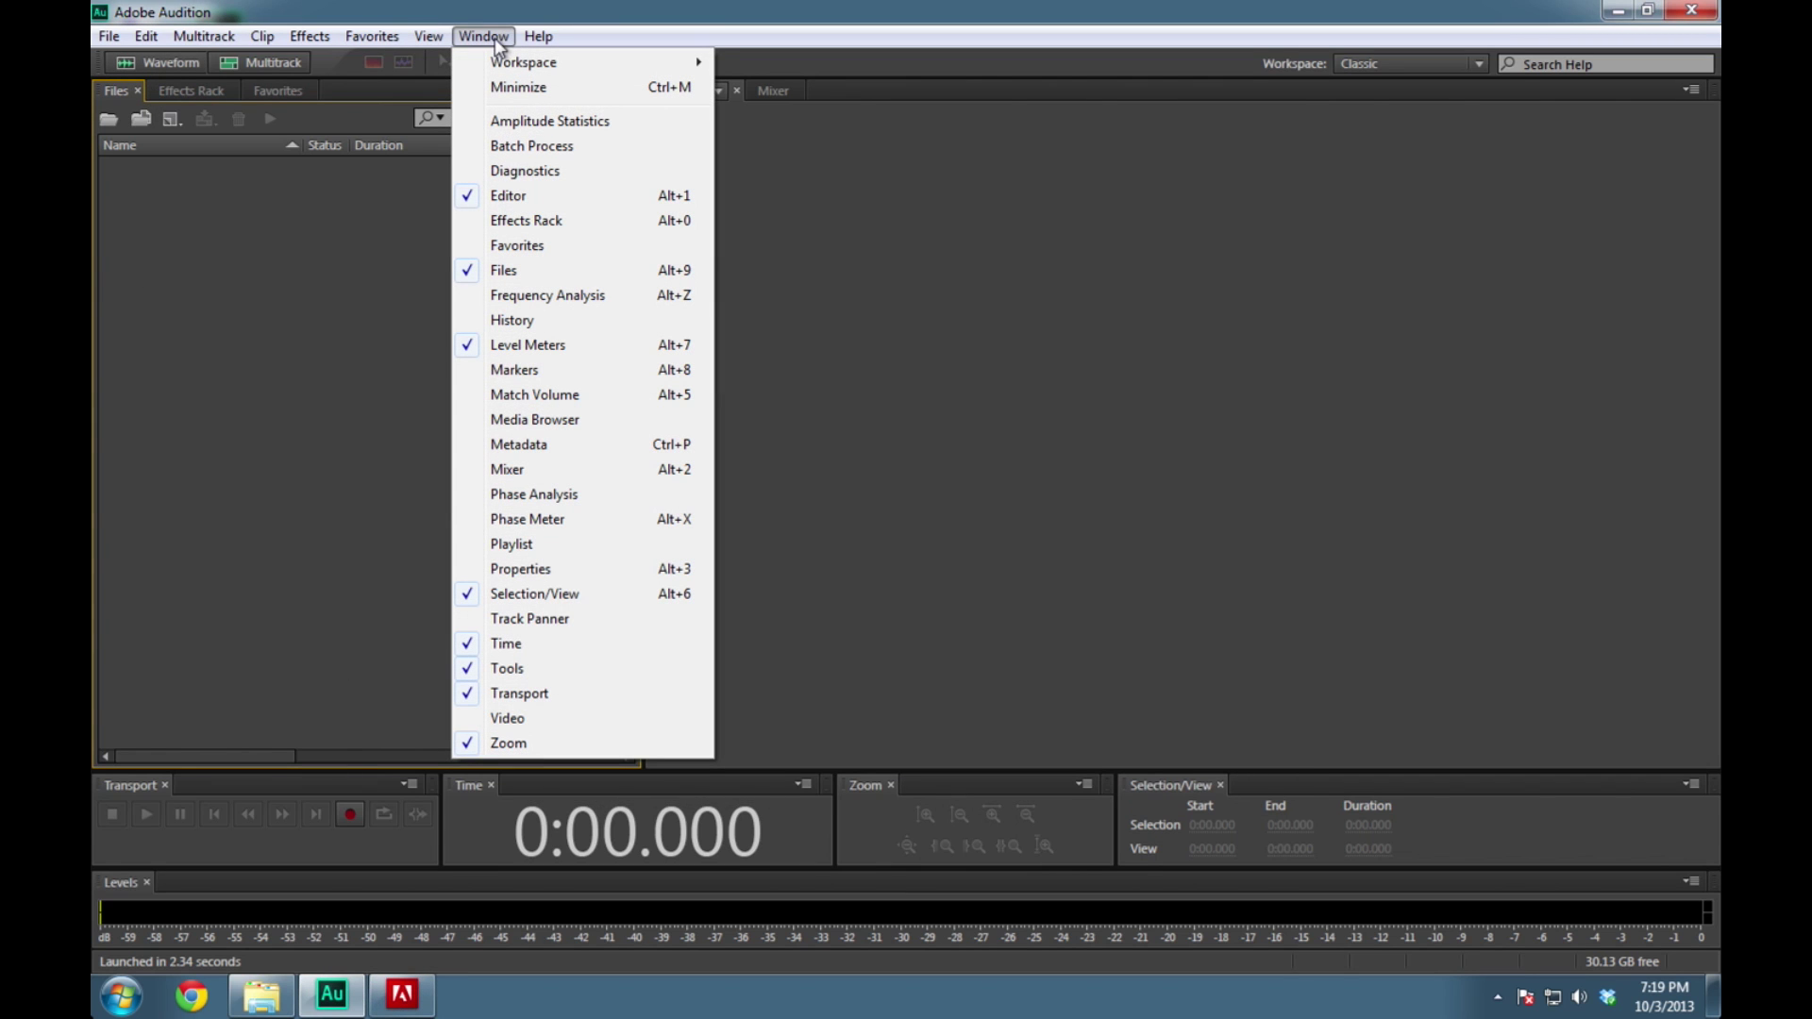
mouse_move(509, 64)
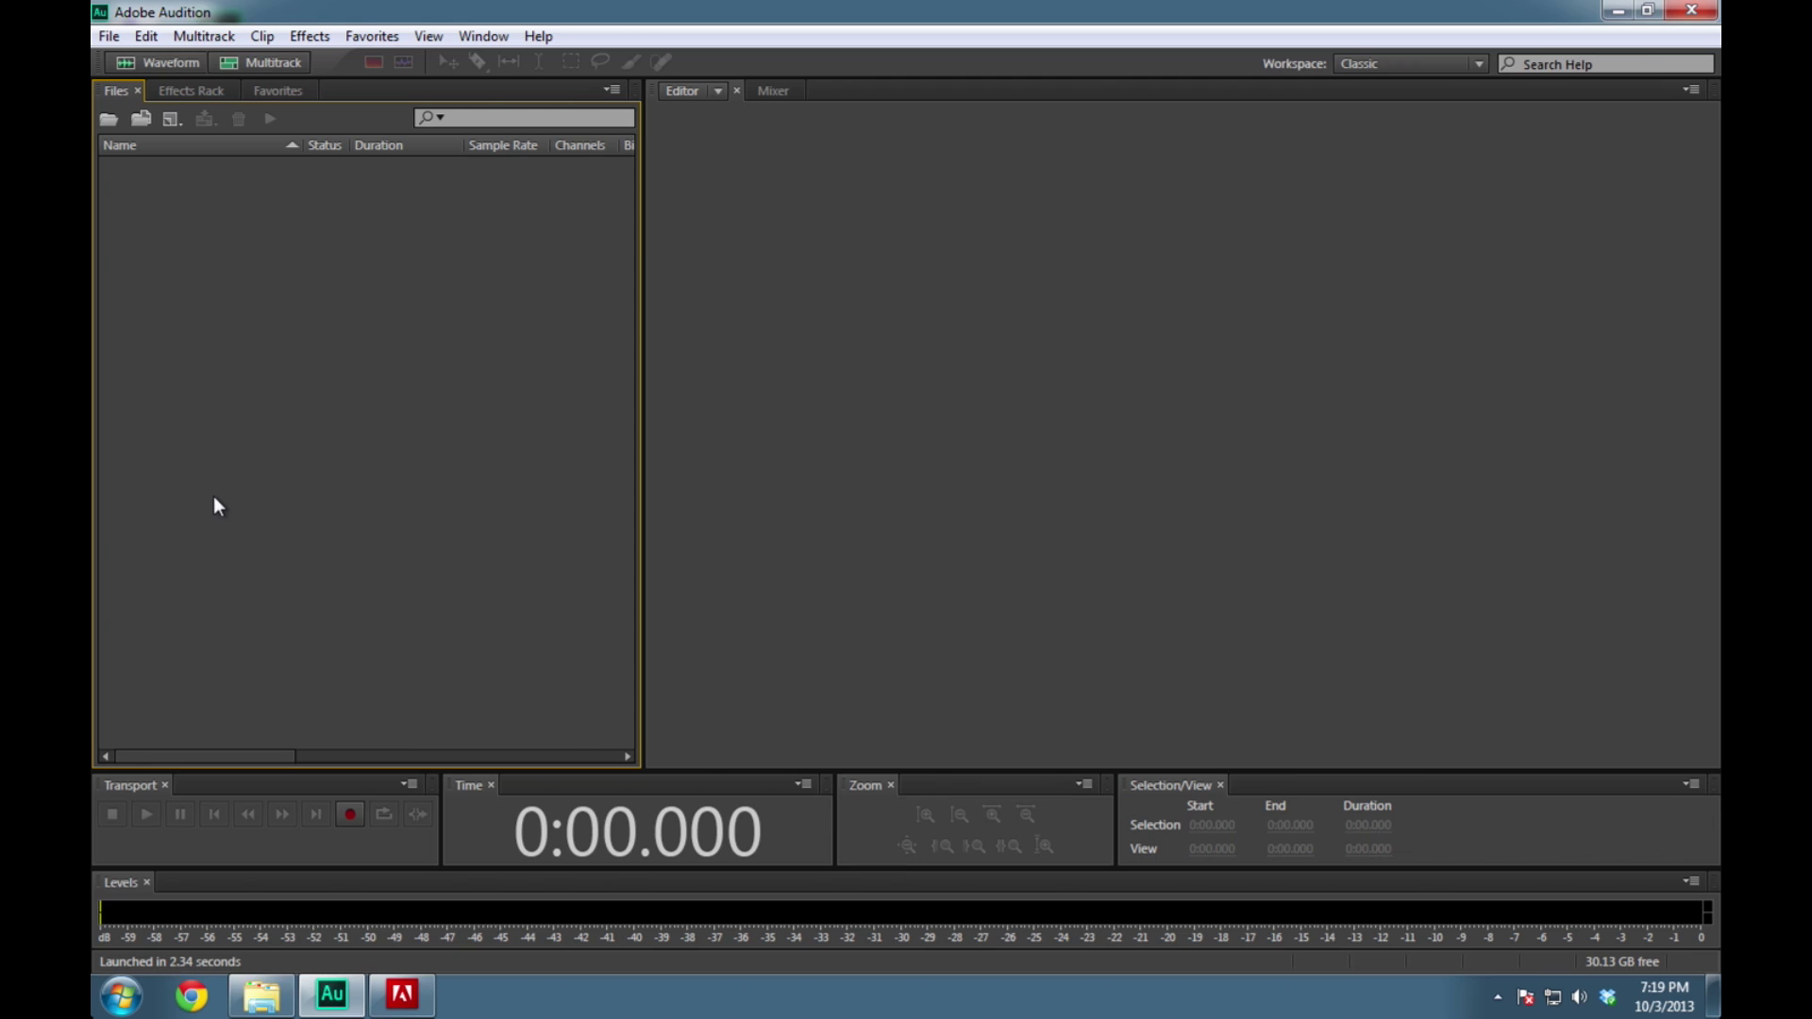
Import the four wave files from the 10.2 training folder into Audition's file list
left_click(264, 1000)
left_click_drag(906, 473, 291, 303)
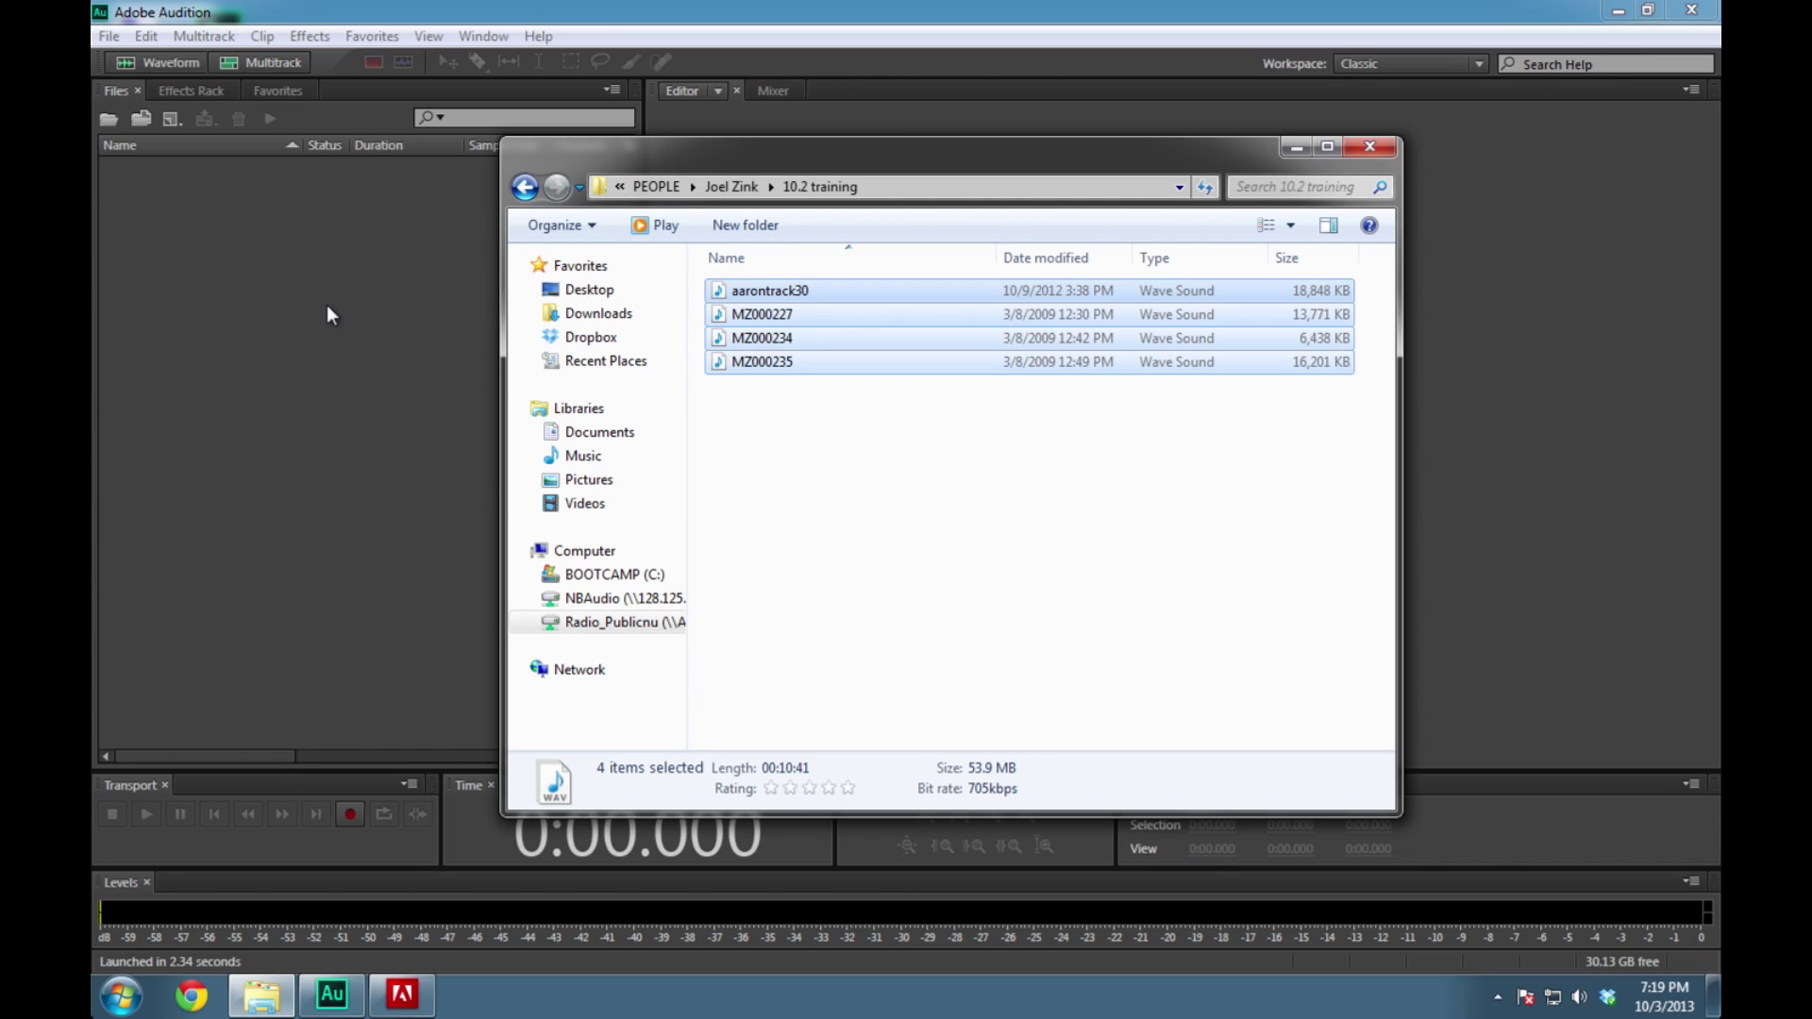
left_click(625, 38)
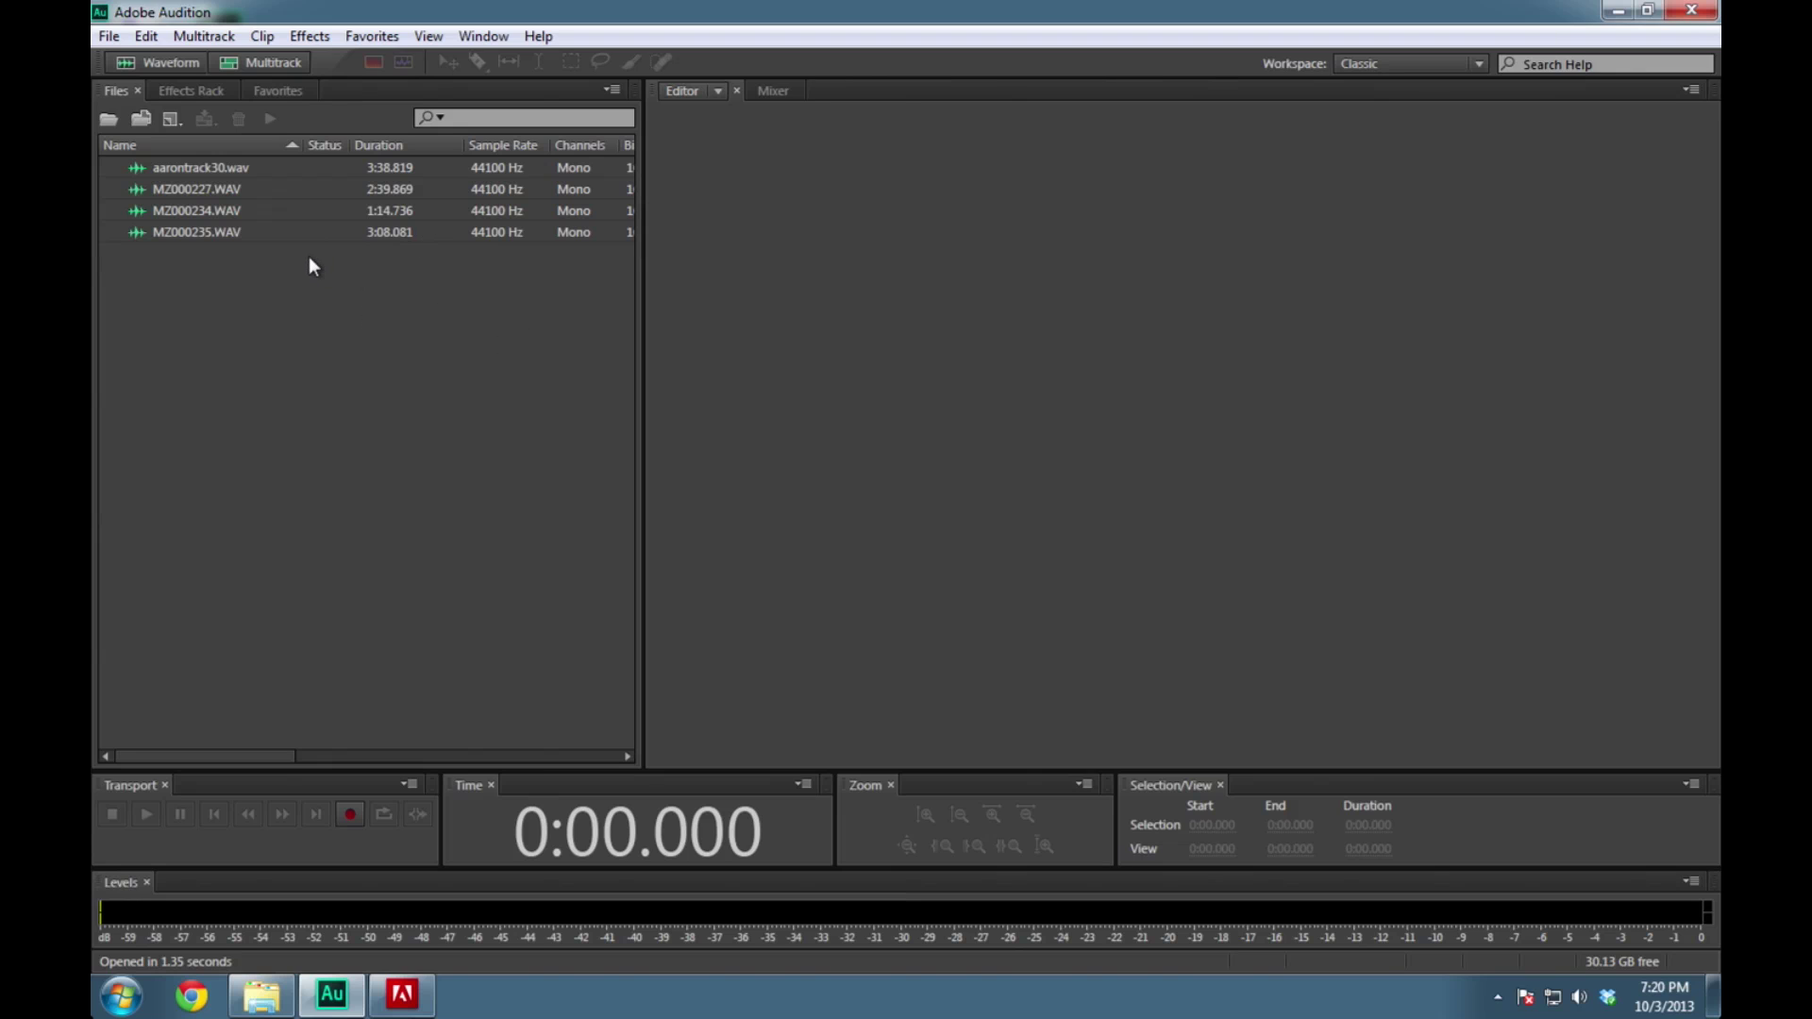
Start a new multitrack session and name it "Training"
left_click(146, 36)
mouse_move(109, 36)
mouse_move(283, 62)
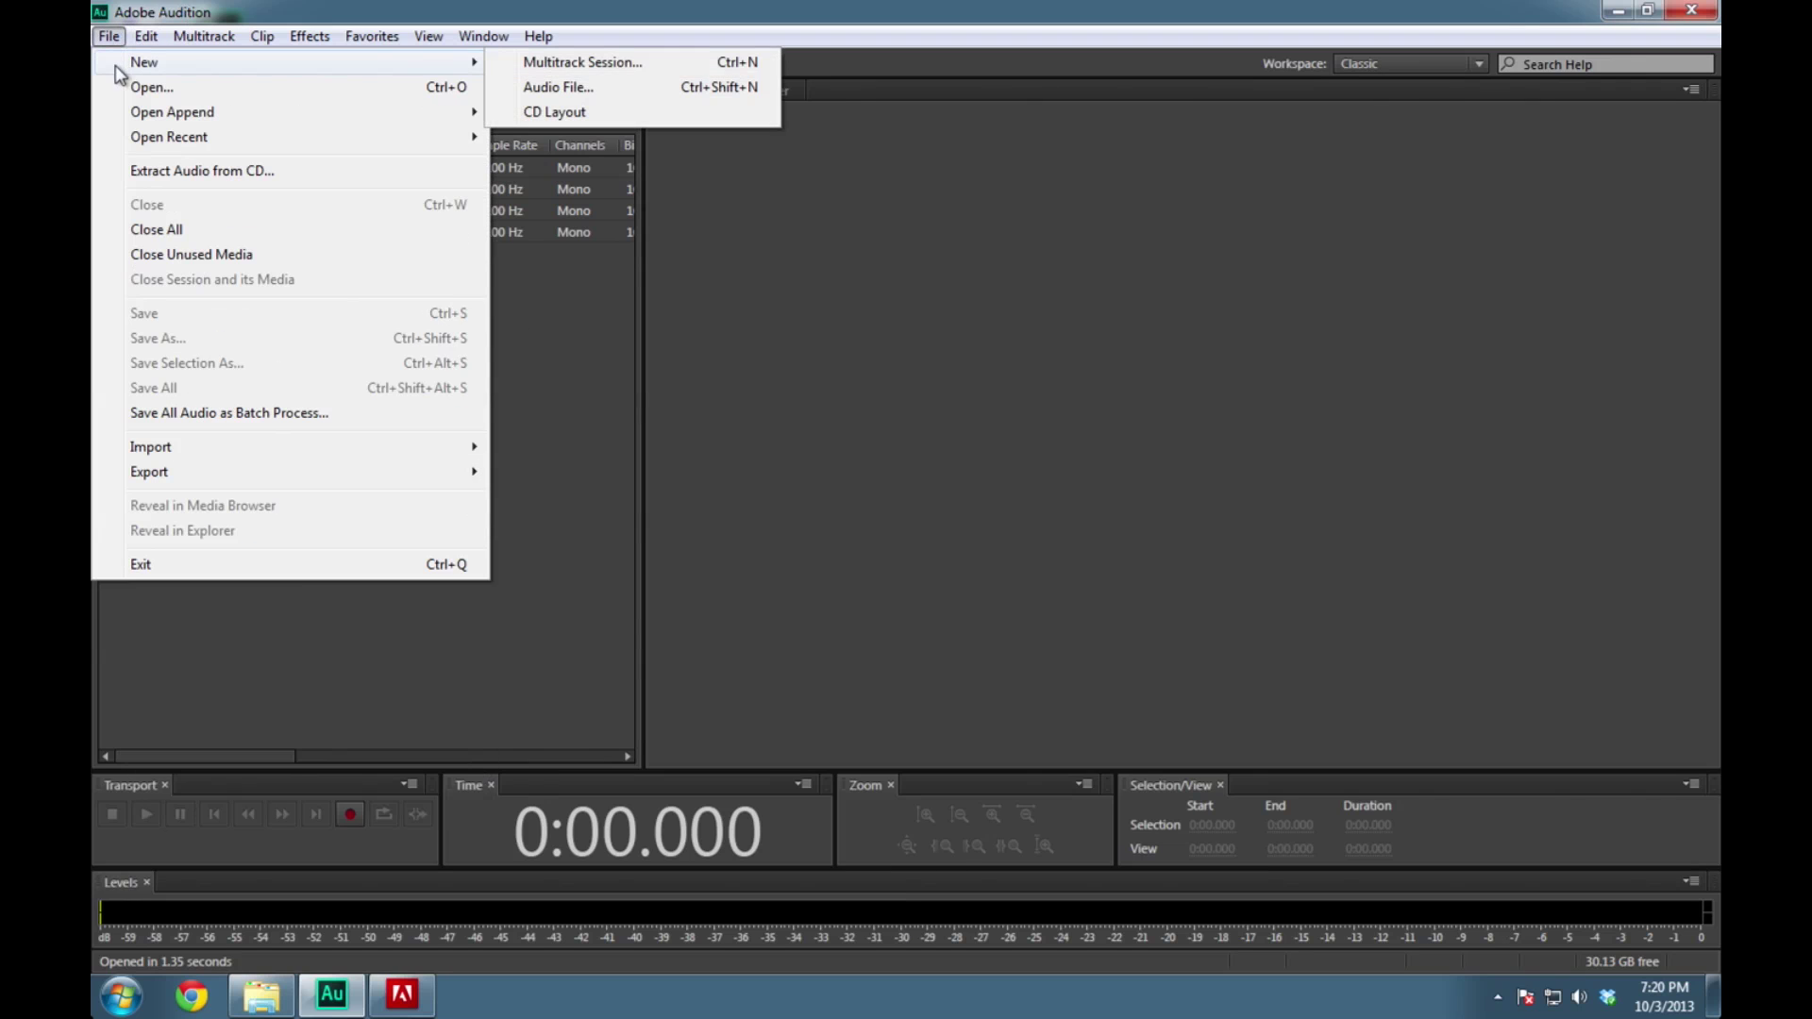
left_click(623, 68)
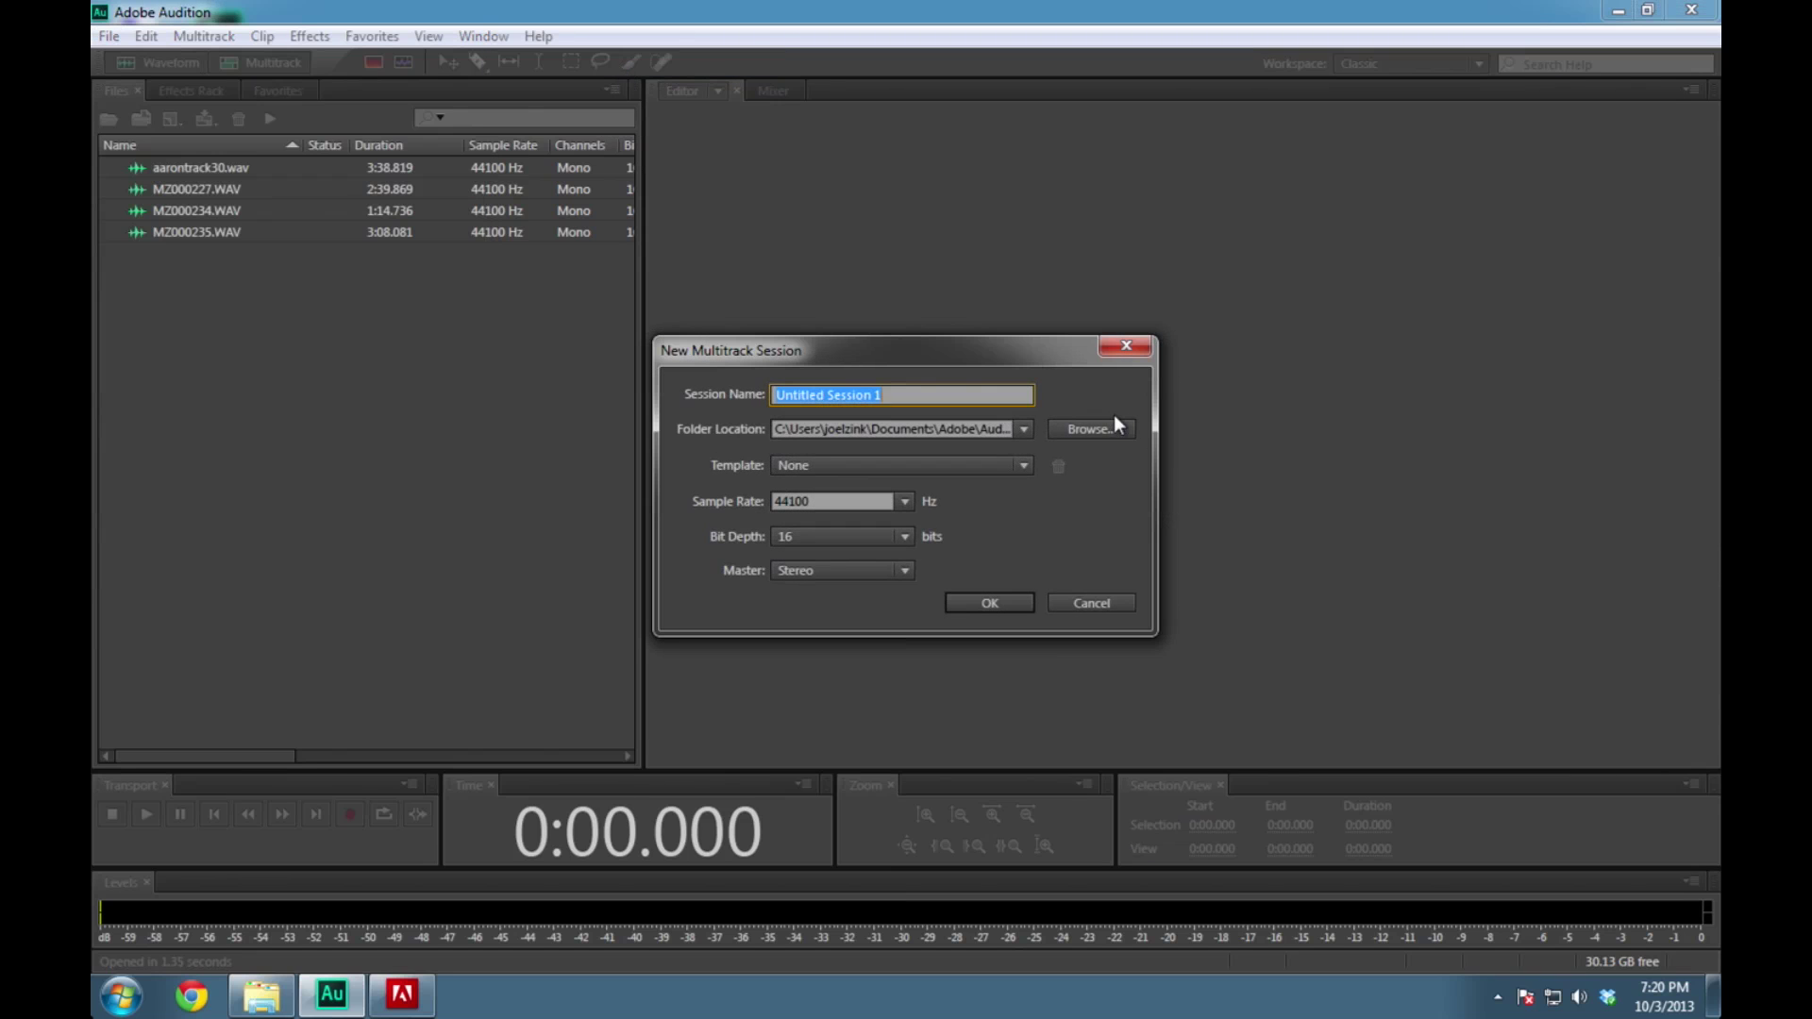
type("Training")
Set the session's location to the 10.2 training folder under PEOPLE on the Radio_Publicnu (R:) drive and create the session as Training 10.2
left_click(1067, 430)
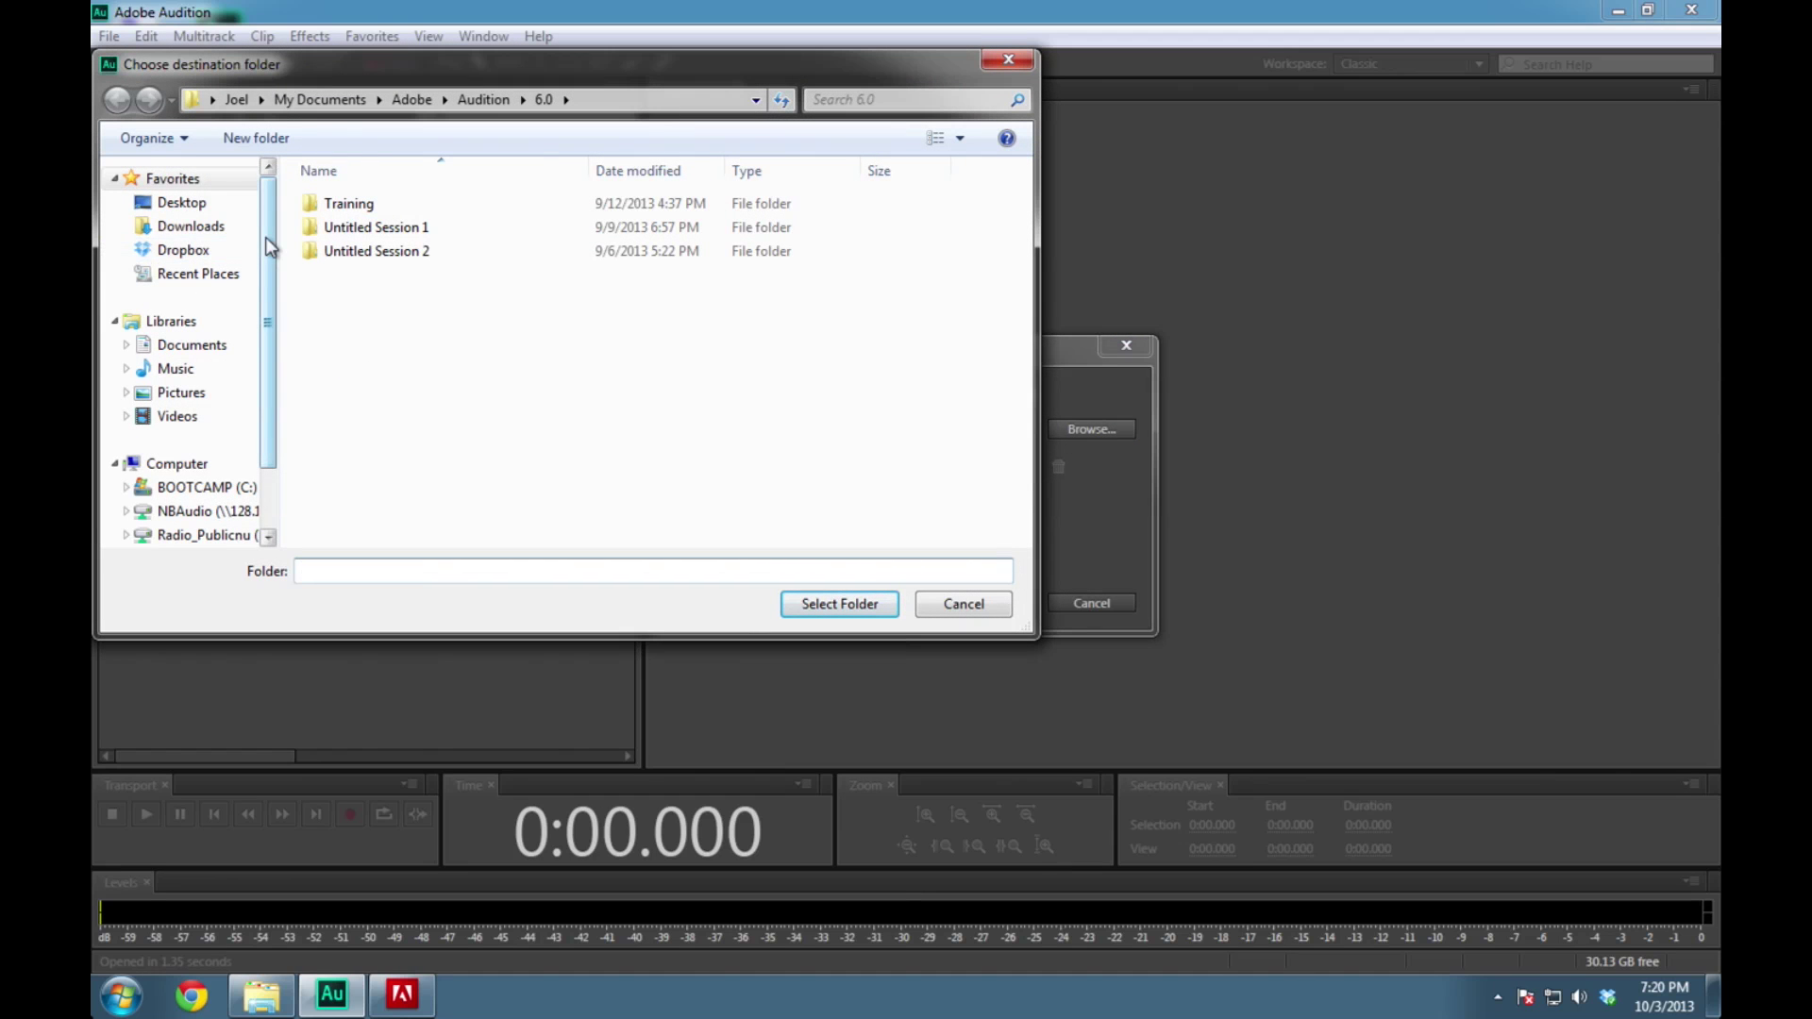
left_click_drag(273, 242, 267, 256)
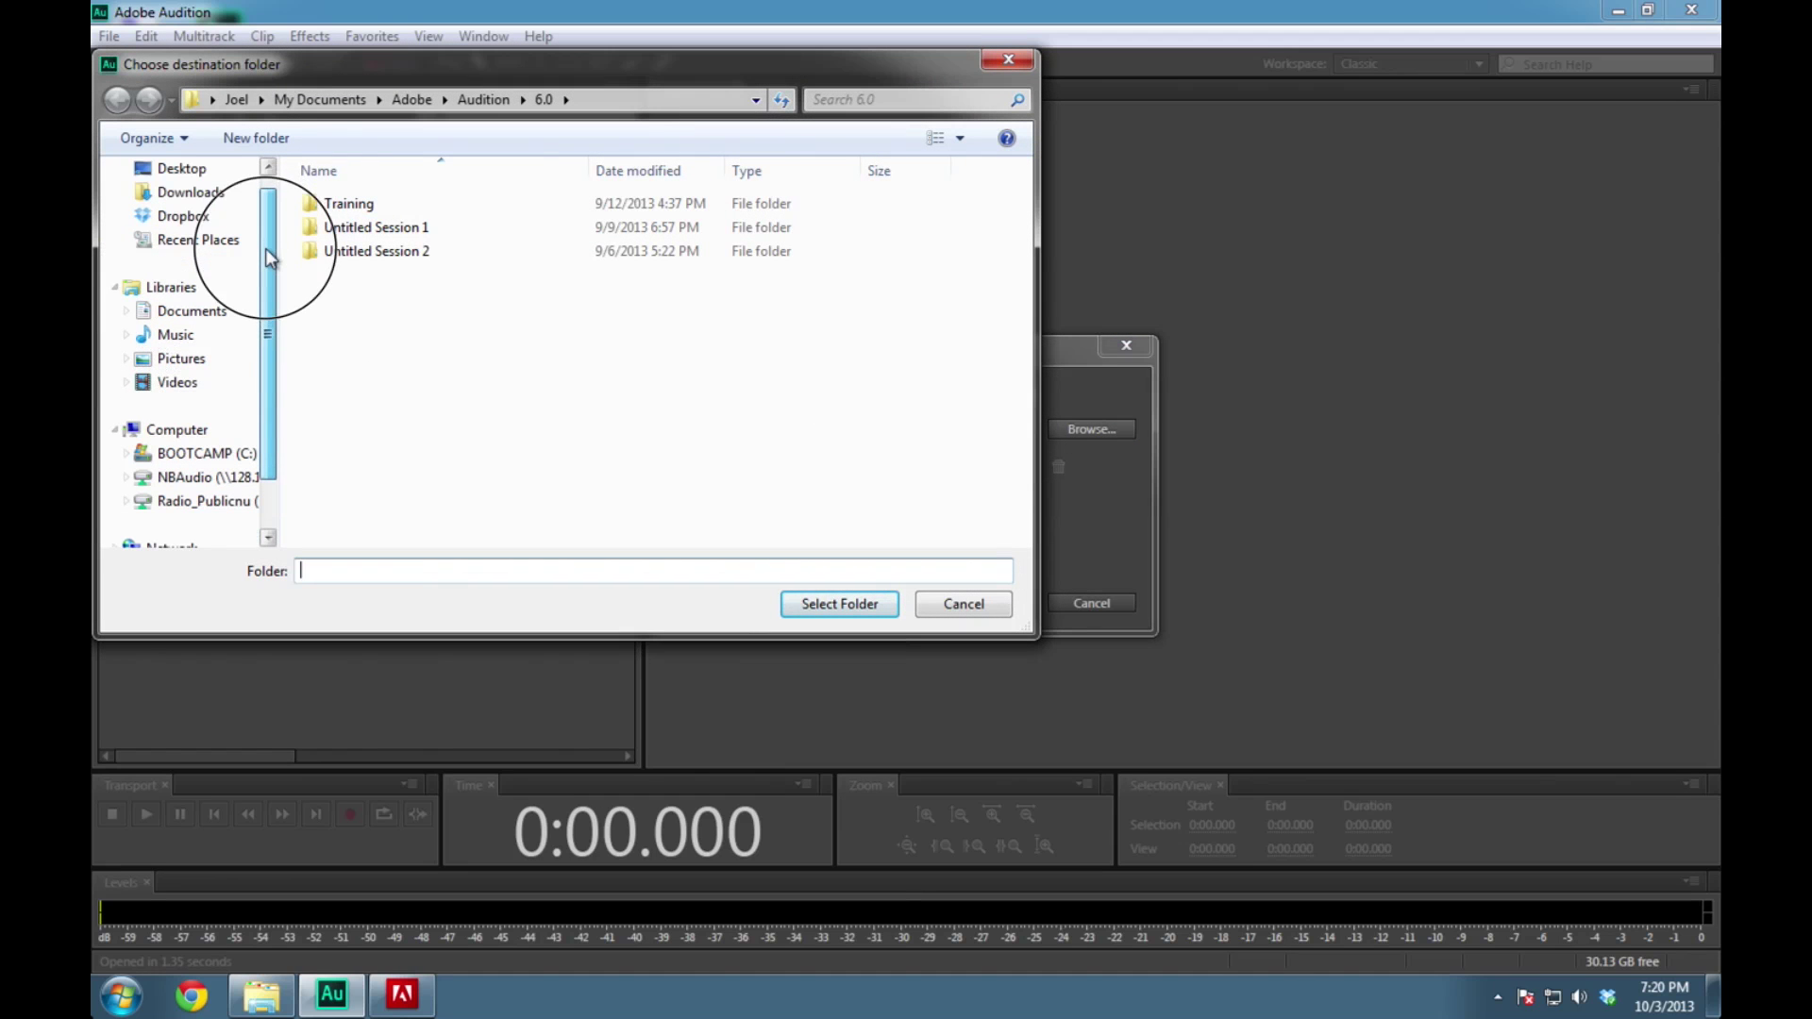
left_click(201, 505)
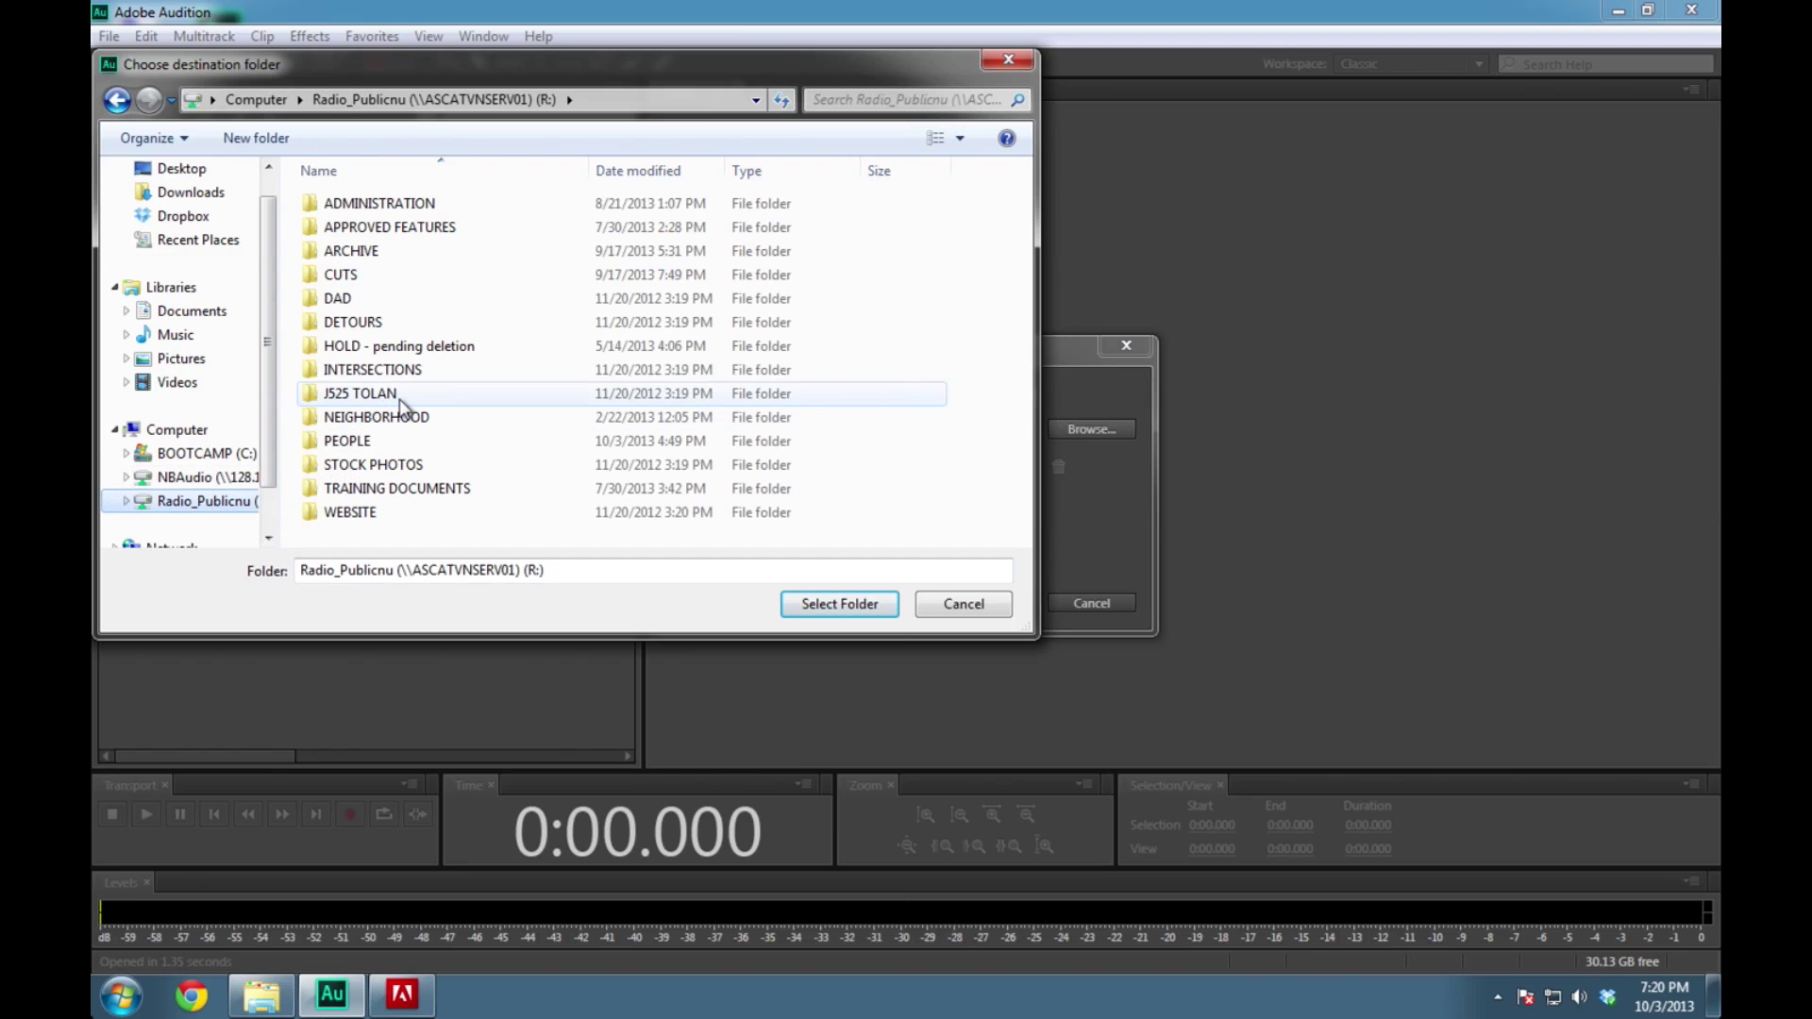
double_click(349, 444)
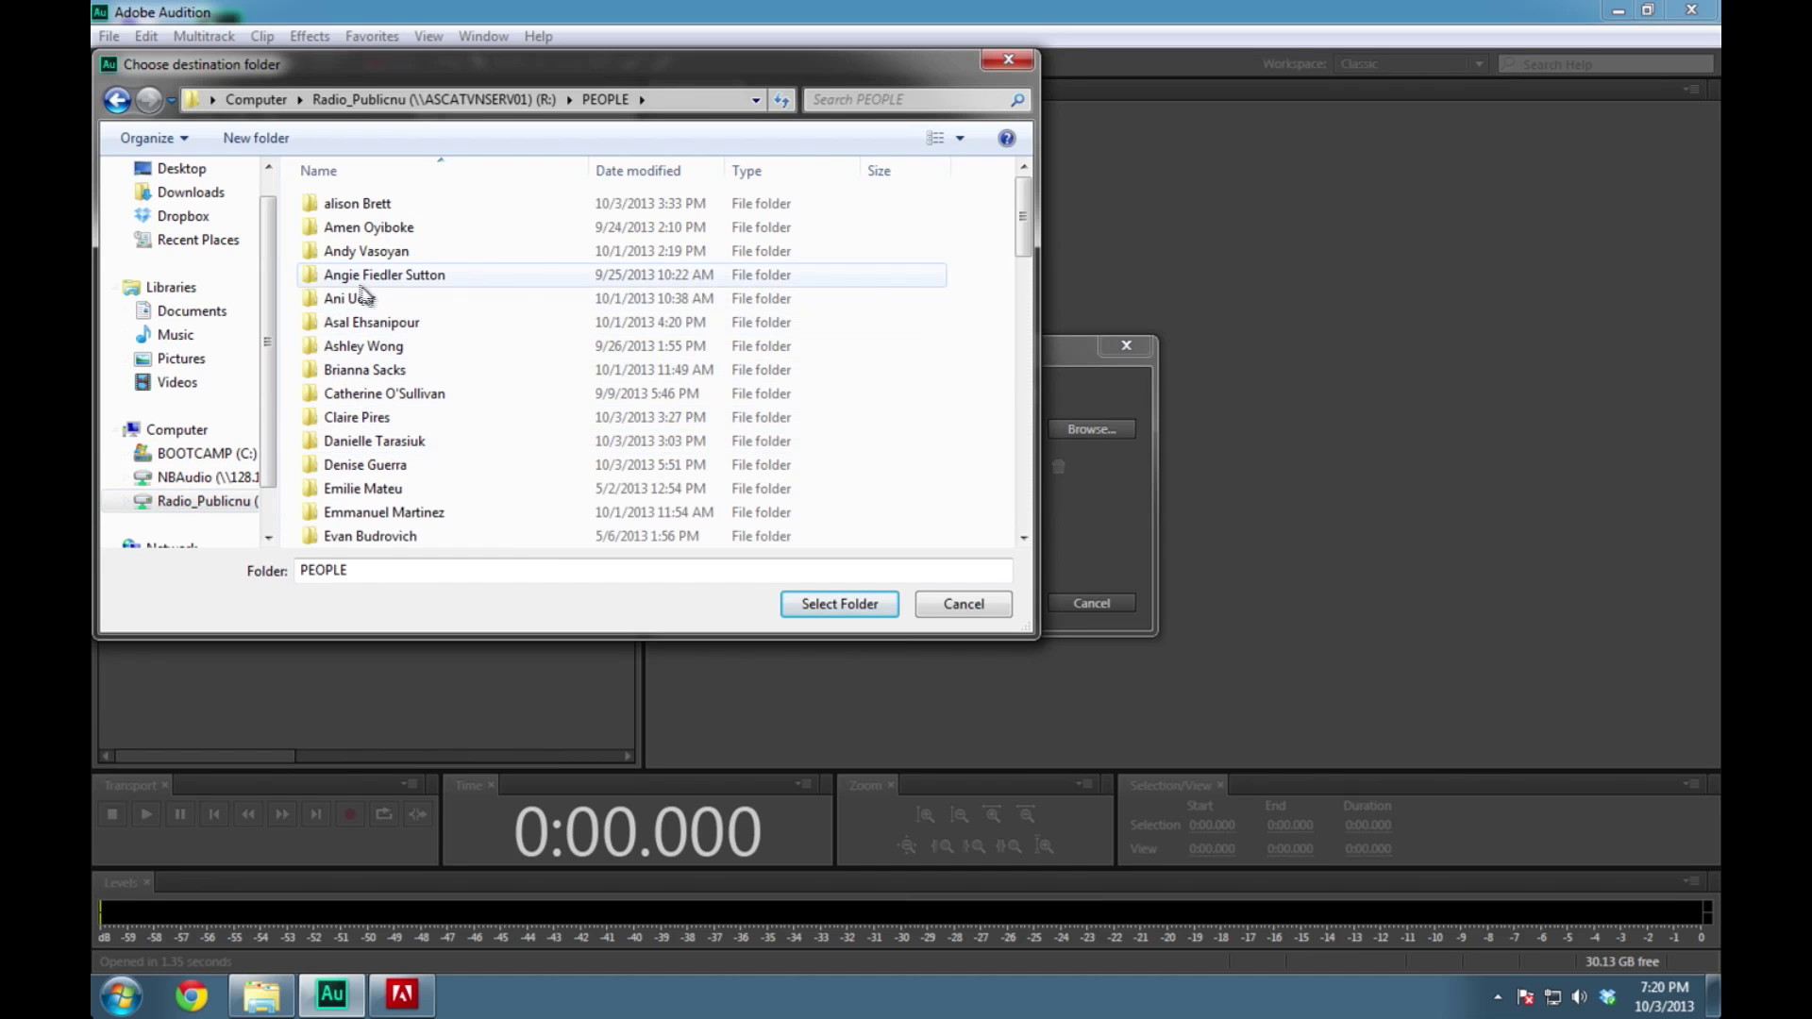
scroll(434, 367, "down", 1)
key("j")
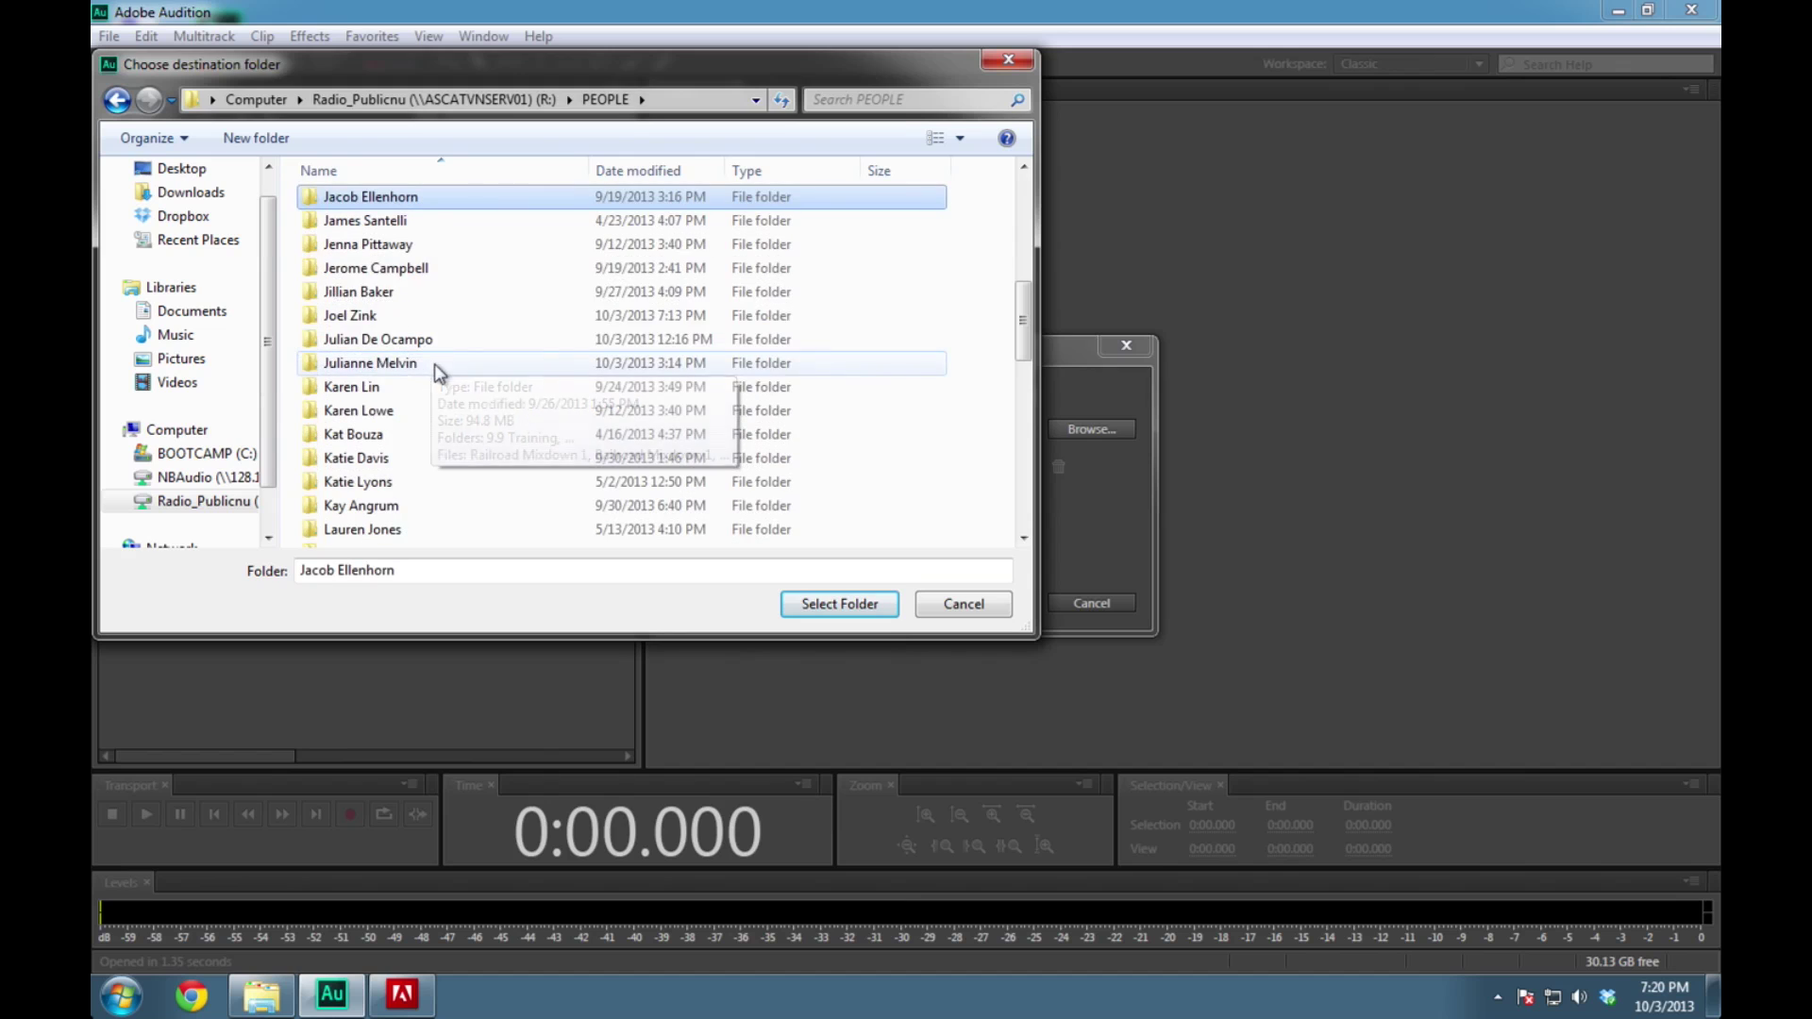
double_click(345, 317)
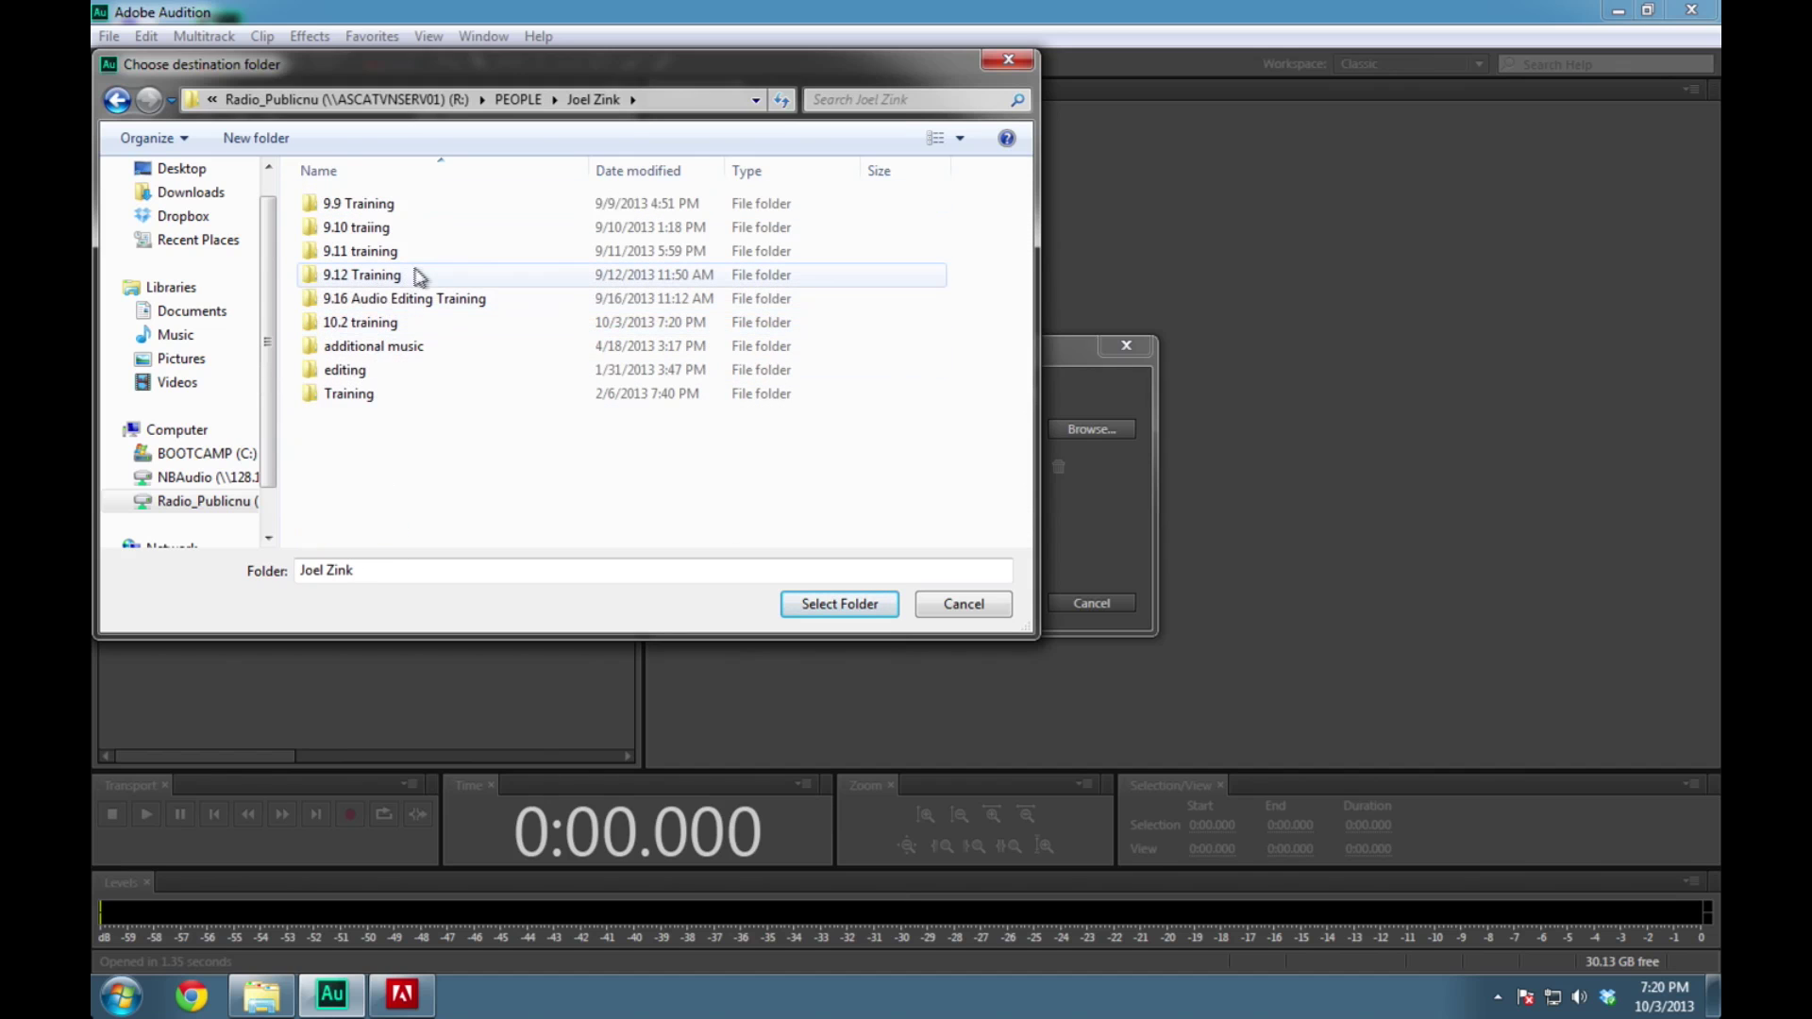
double_click(366, 325)
left_click(826, 607)
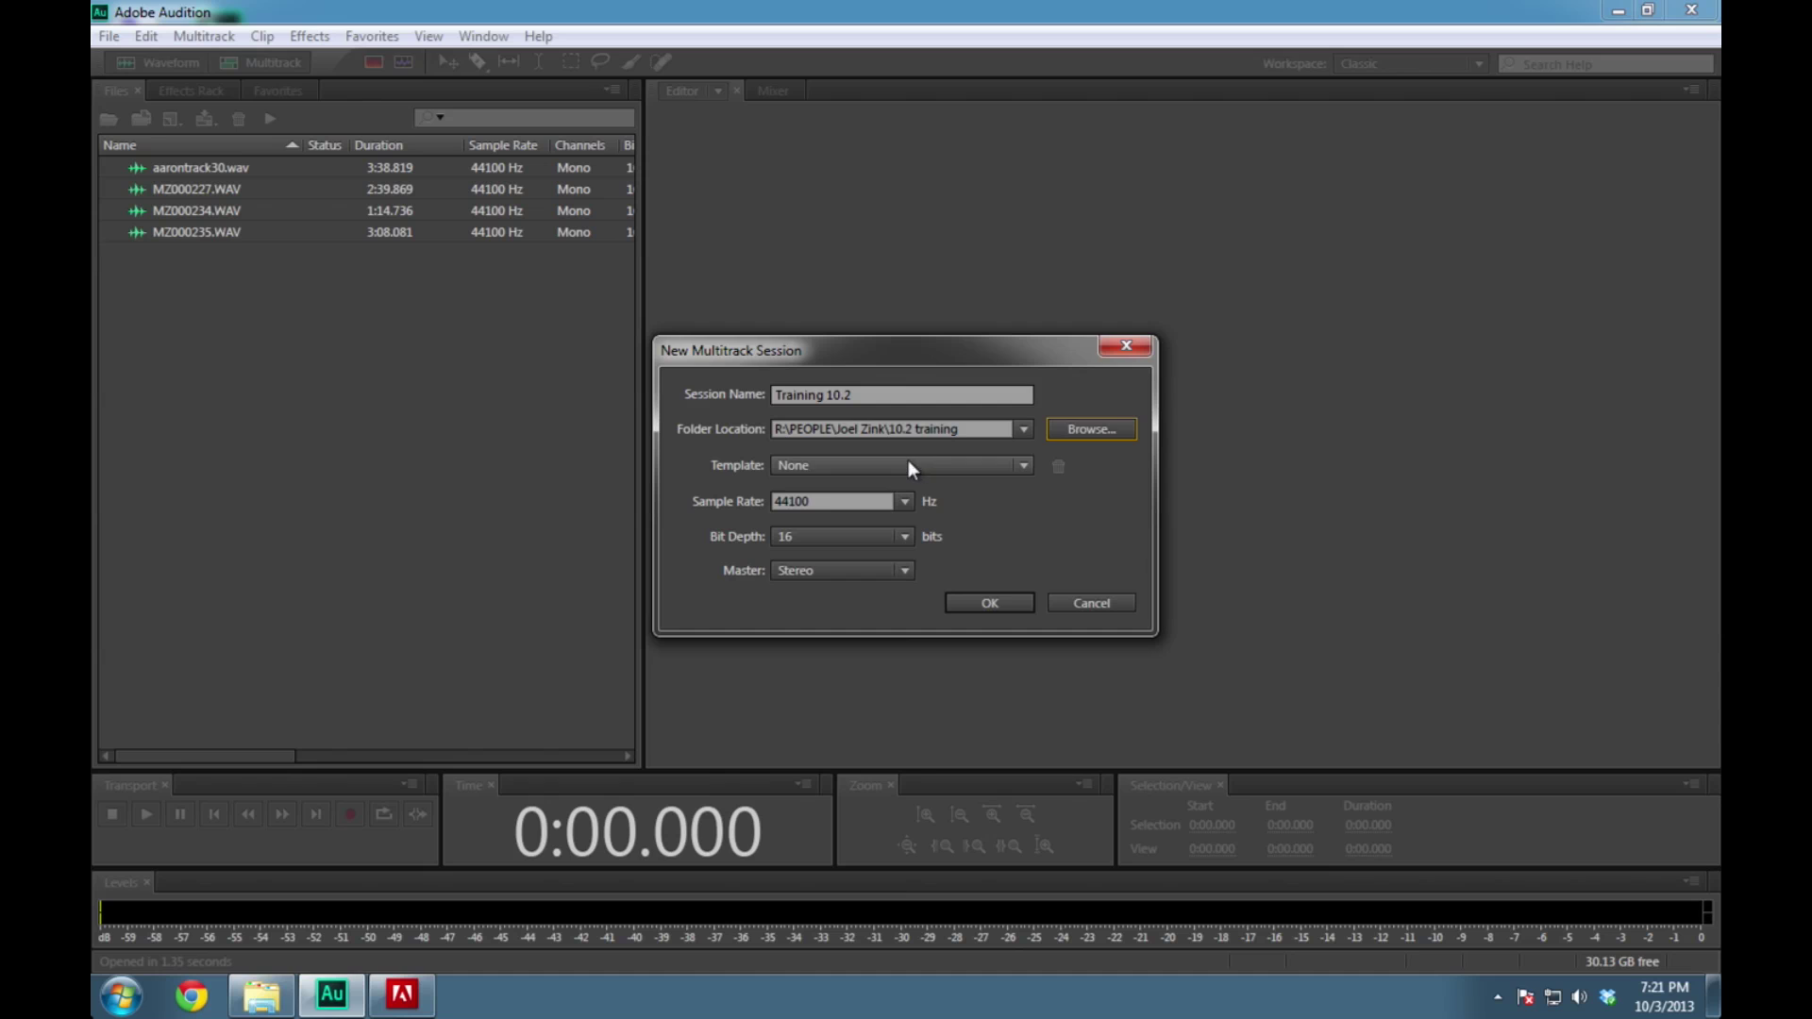
left_click(988, 604)
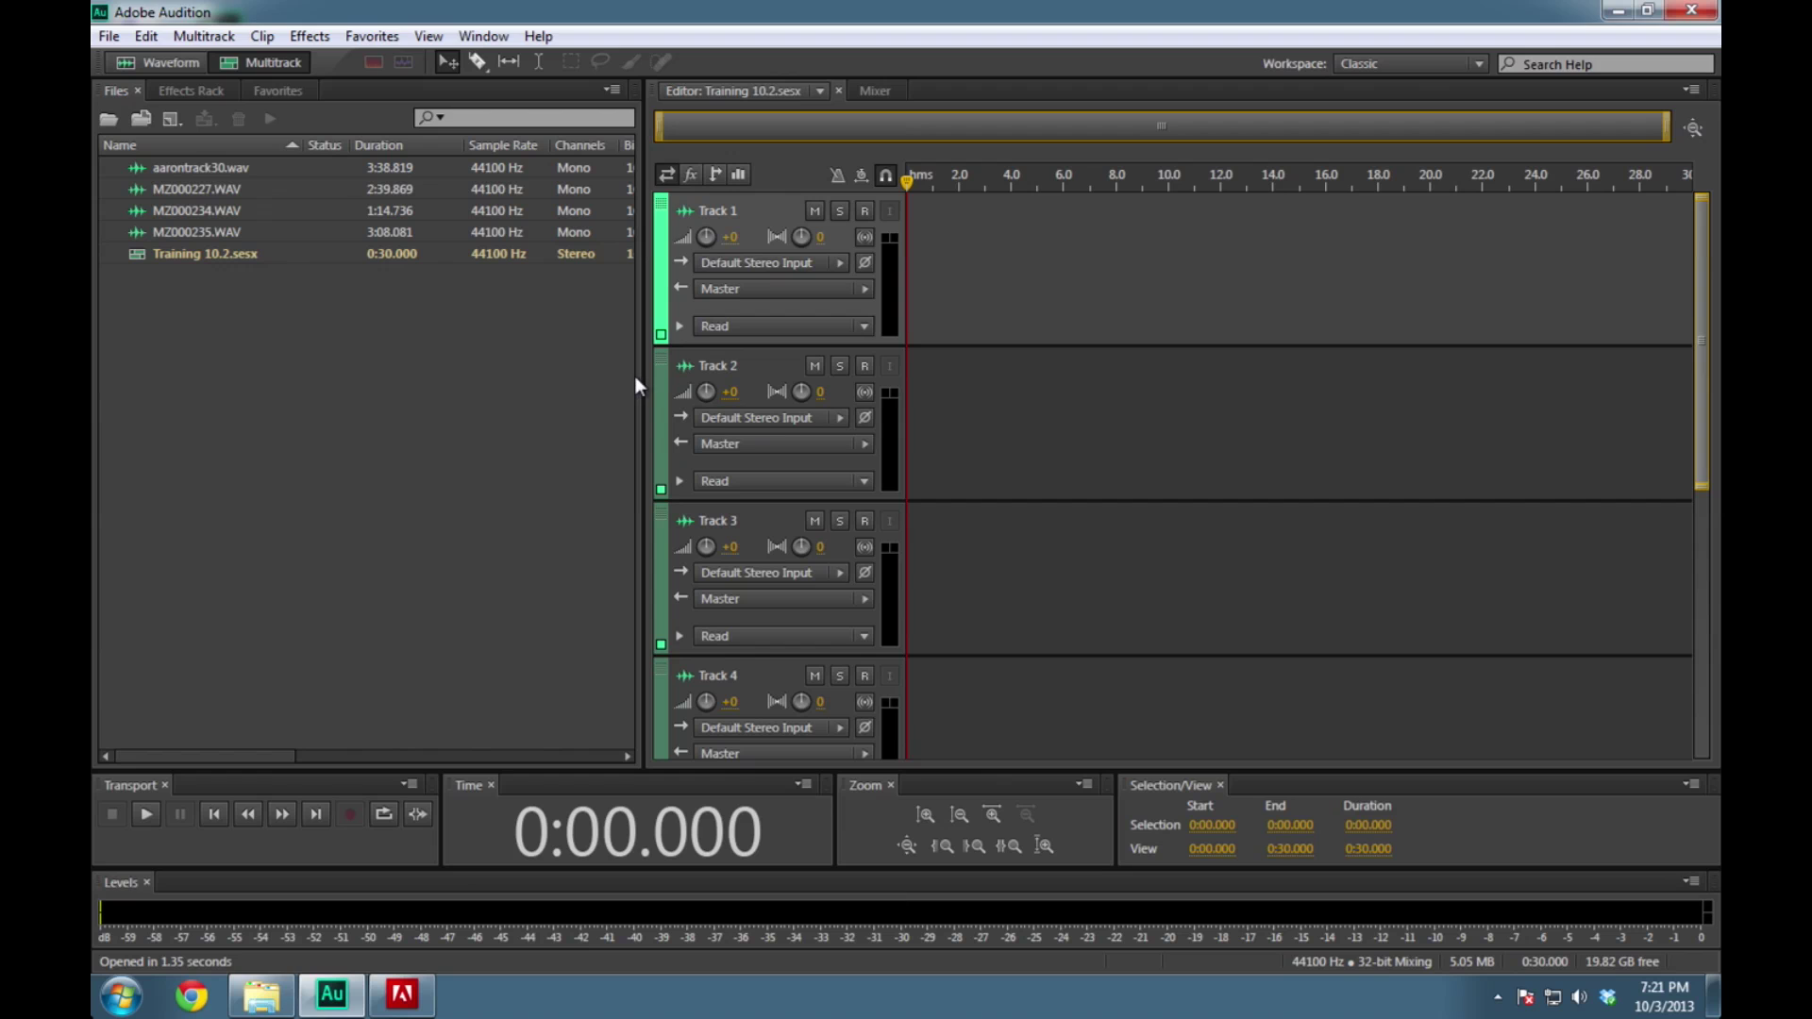
Switch to the 10.2 training folder window and examine the file types there and inside its Training 10.2 subfolder
left_click(264, 996)
left_click(796, 566)
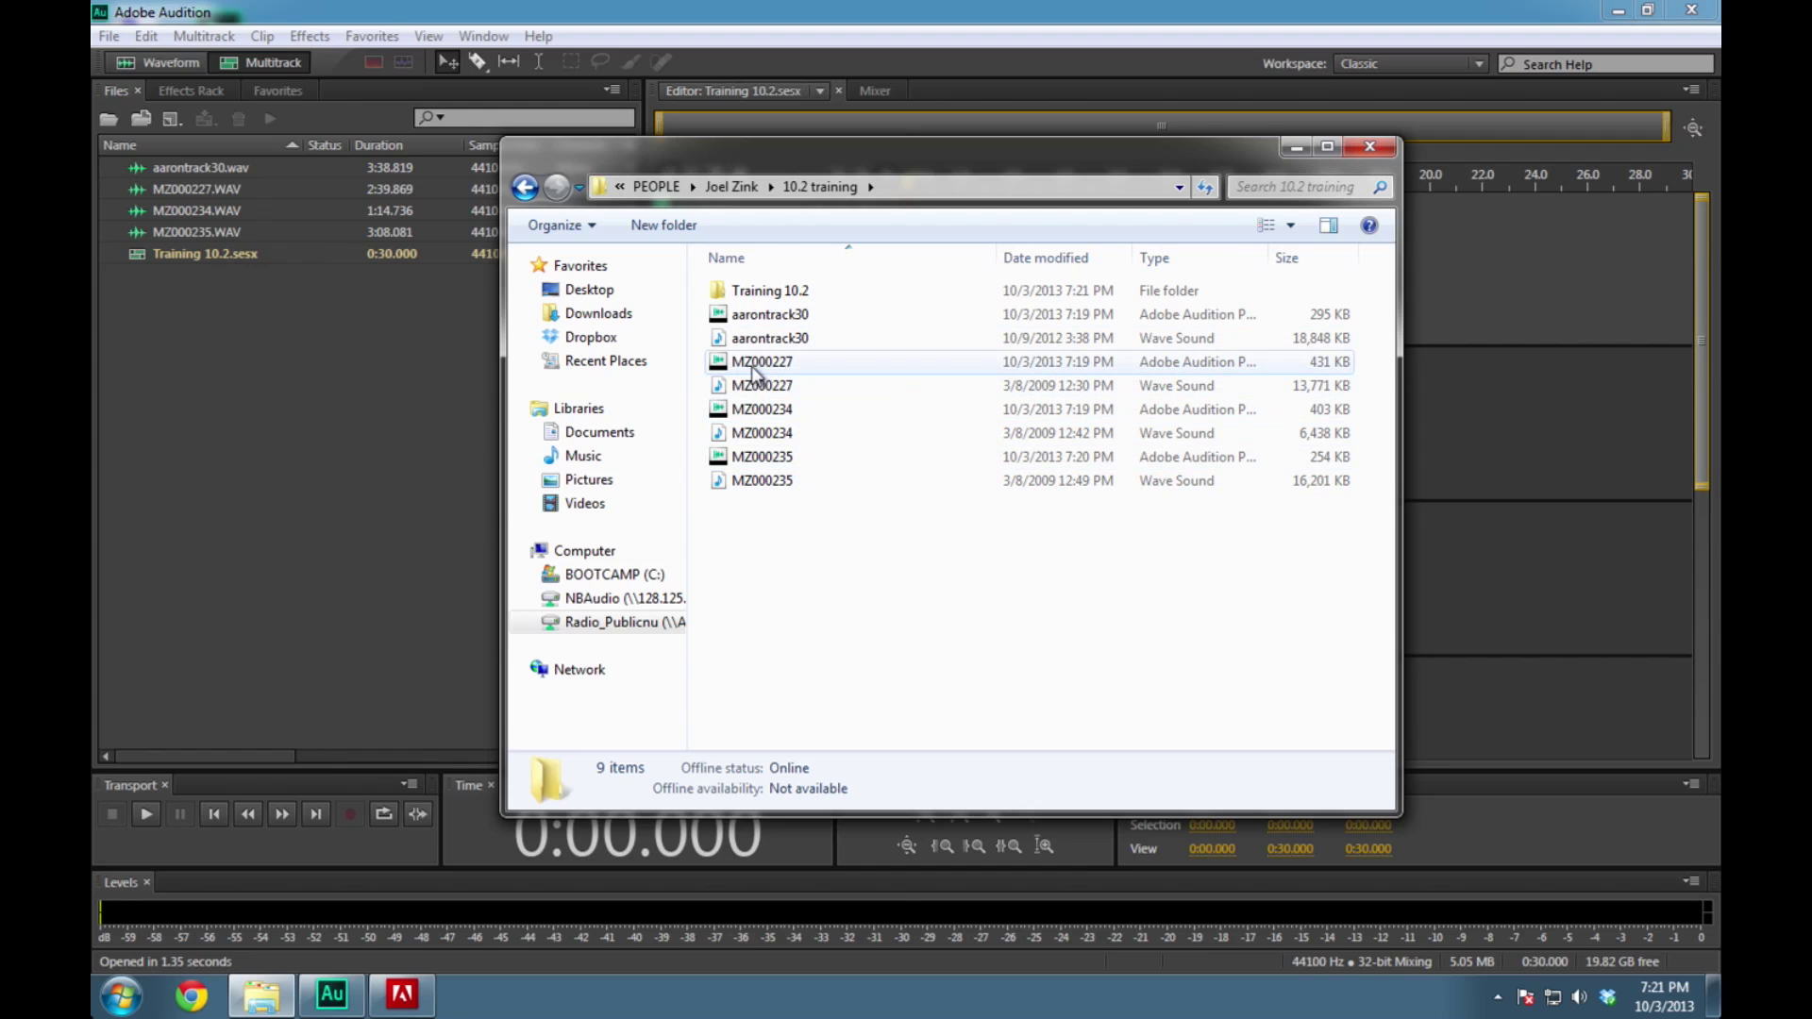
left_click_drag(1268, 257, 1367, 257)
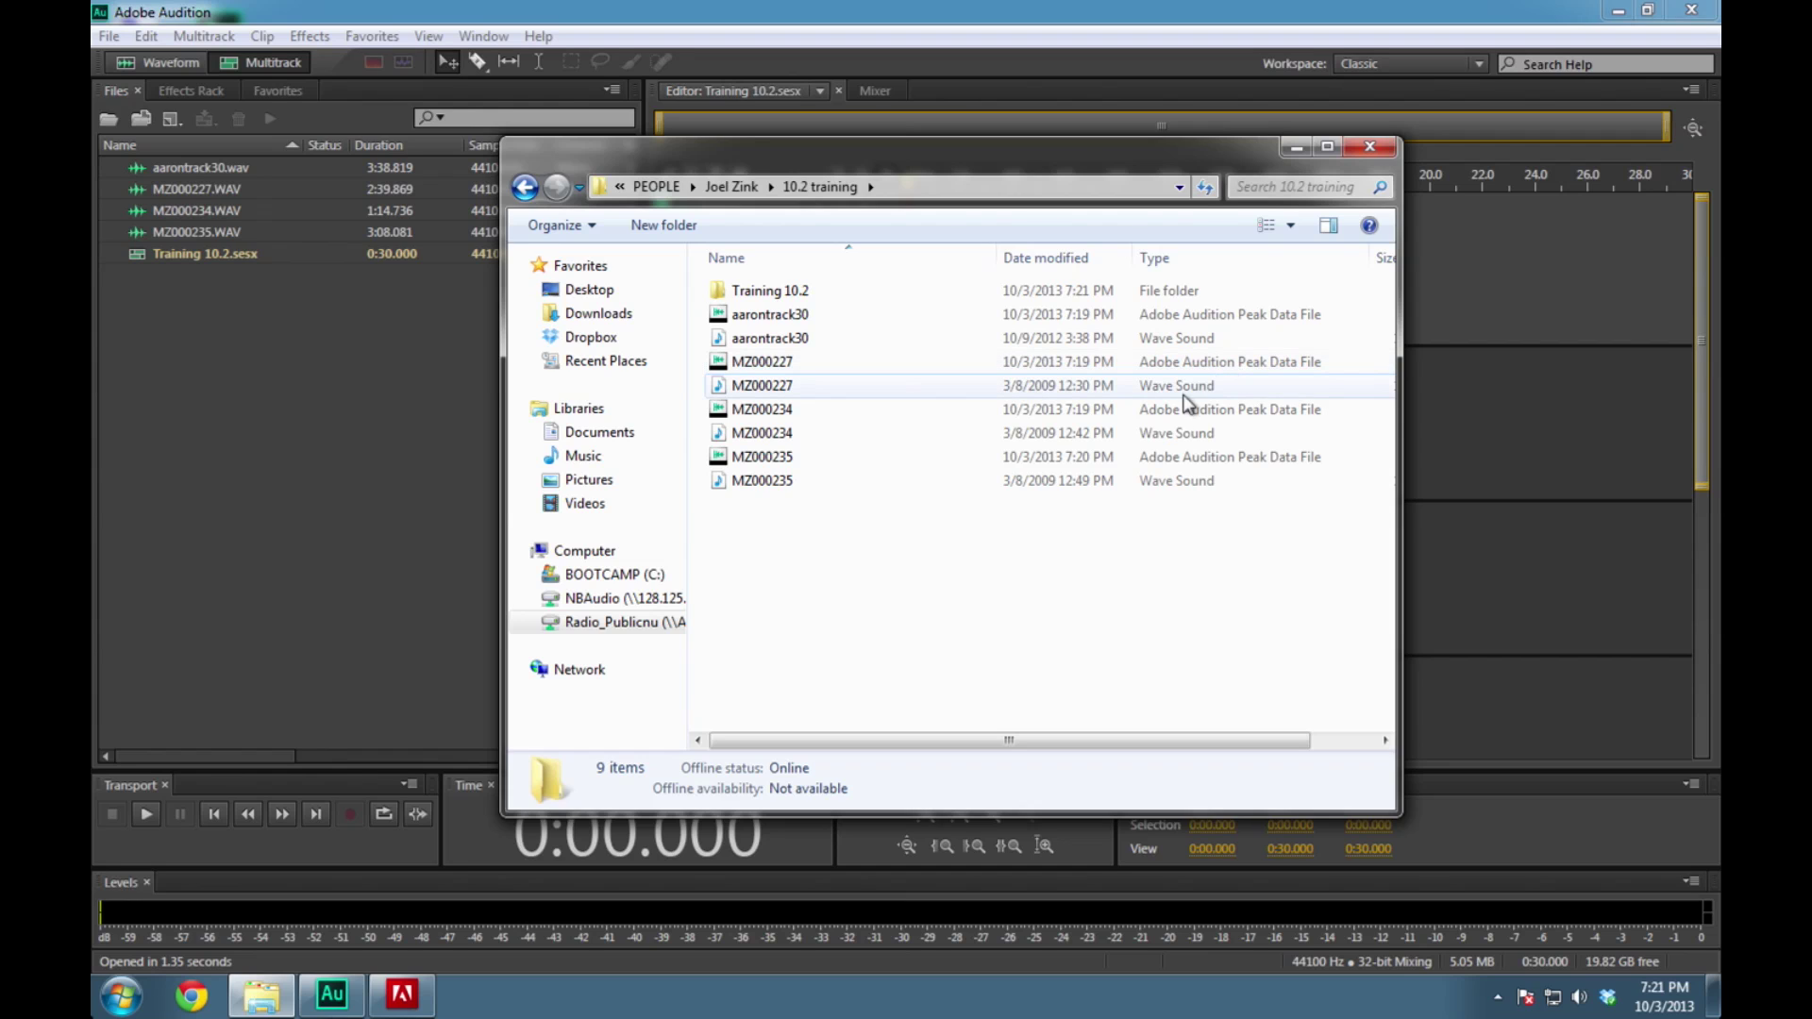
double_click(760, 294)
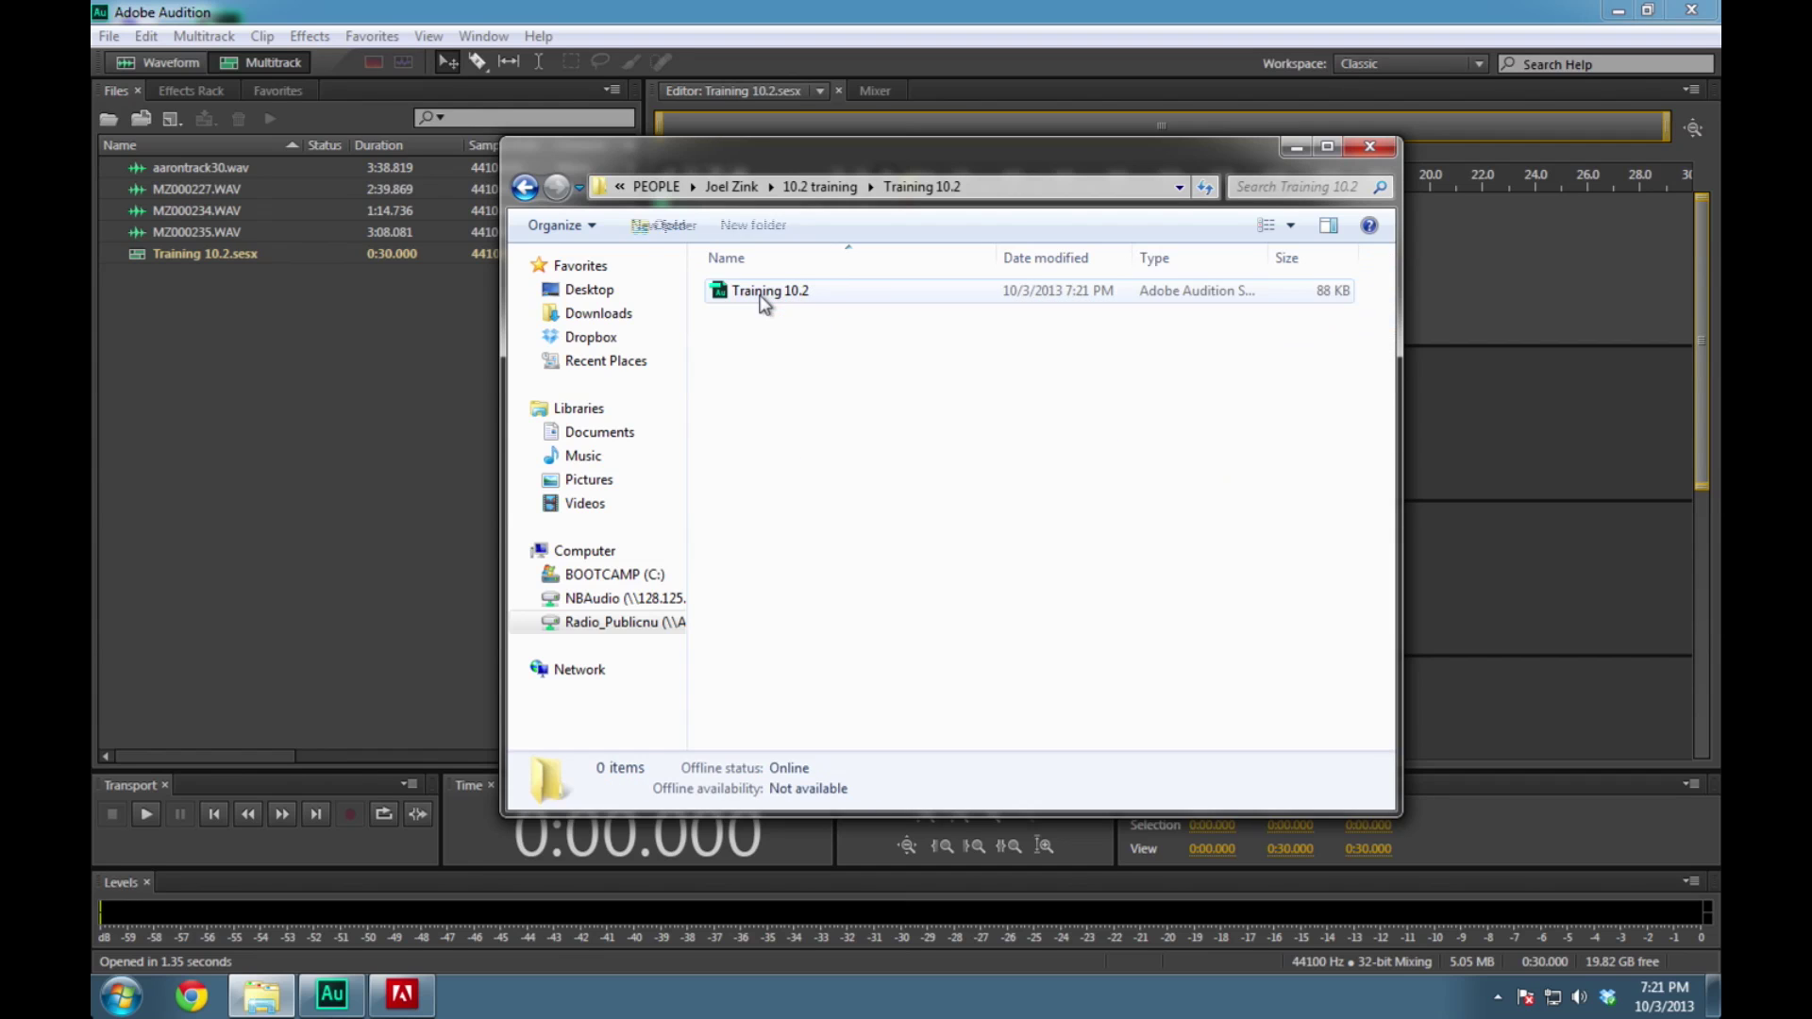
left_click_drag(1270, 257, 1359, 247)
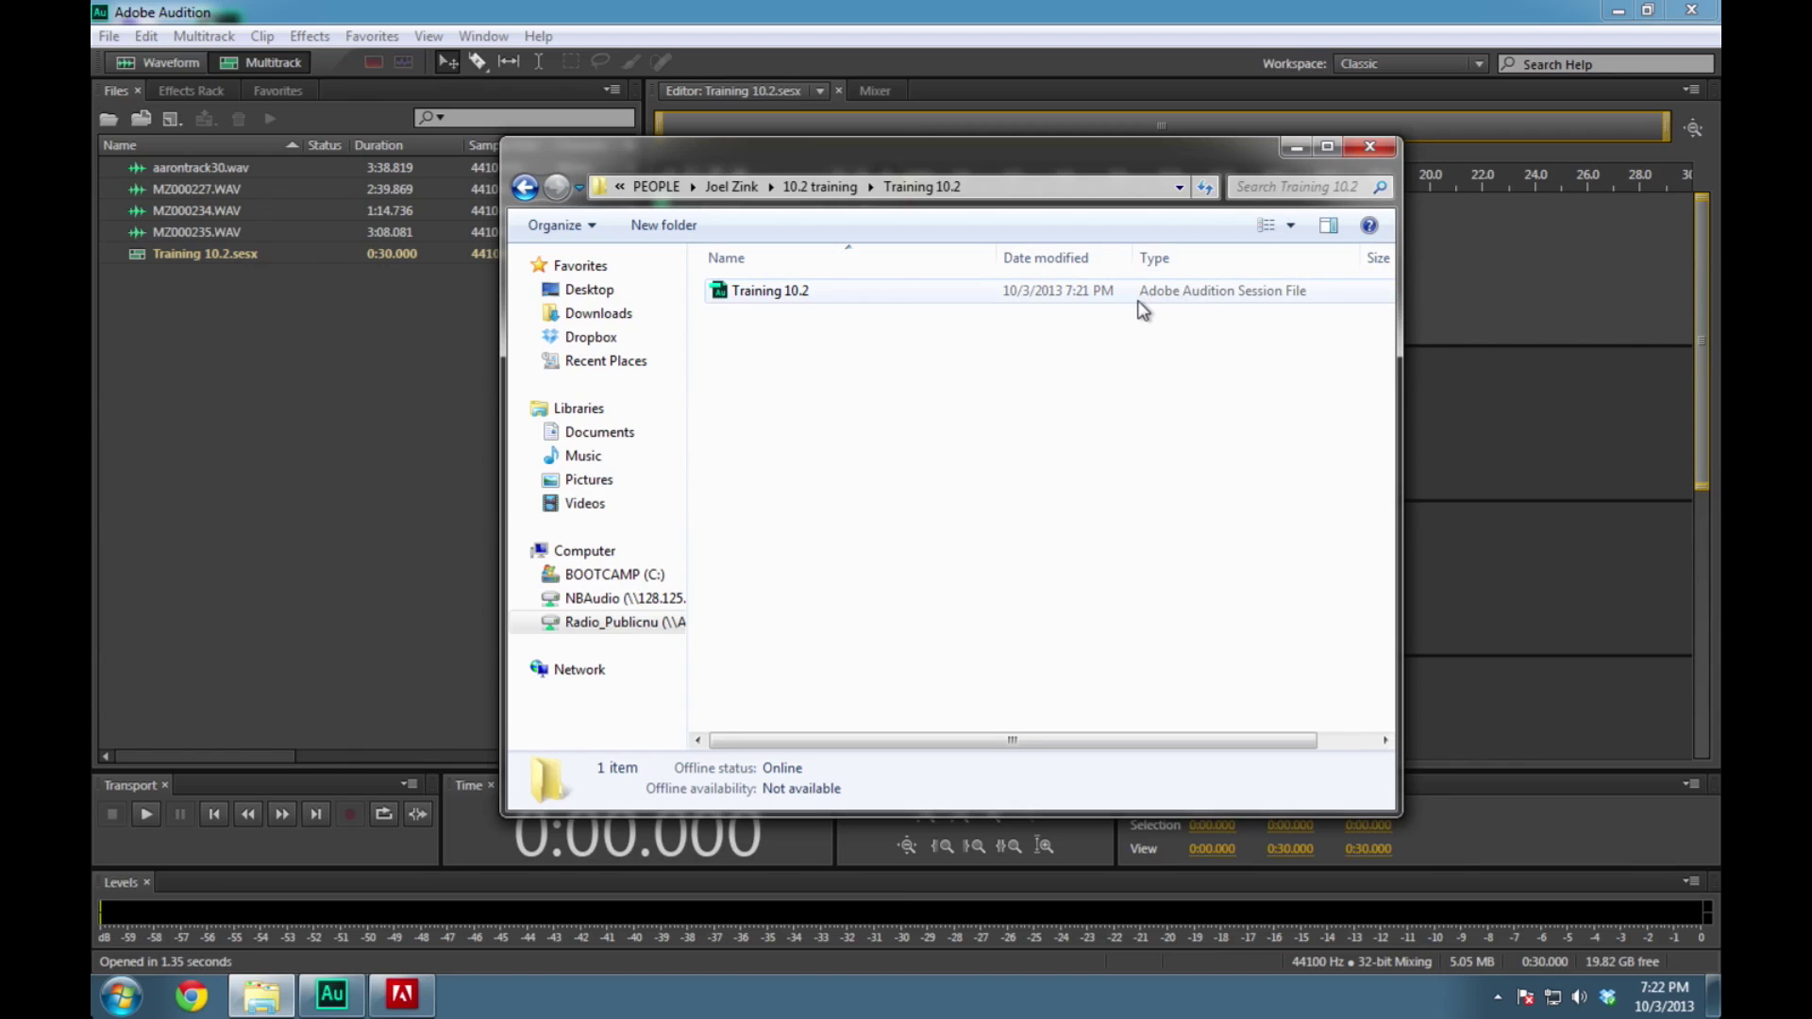
Go back to the 10.2 training folder and open the Training 10.2 session file from its subfolder in Audition
left_click(819, 186)
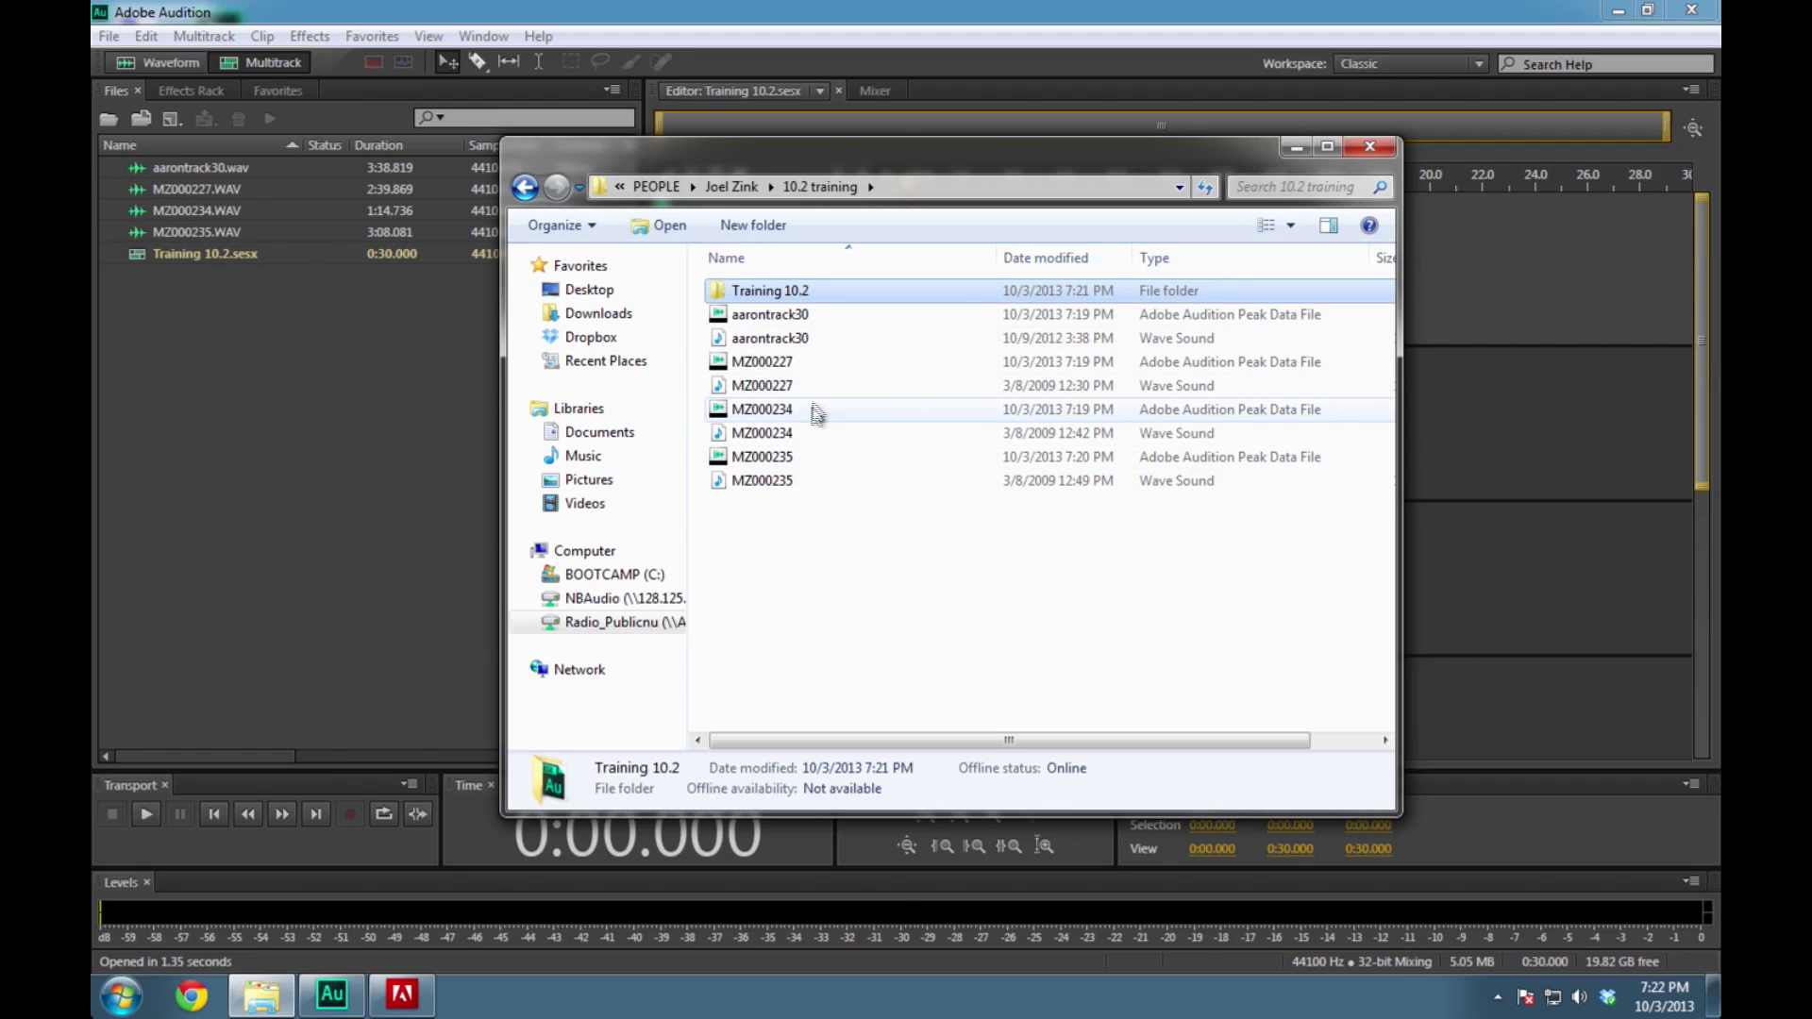
left_click(798, 297)
double_click(799, 297)
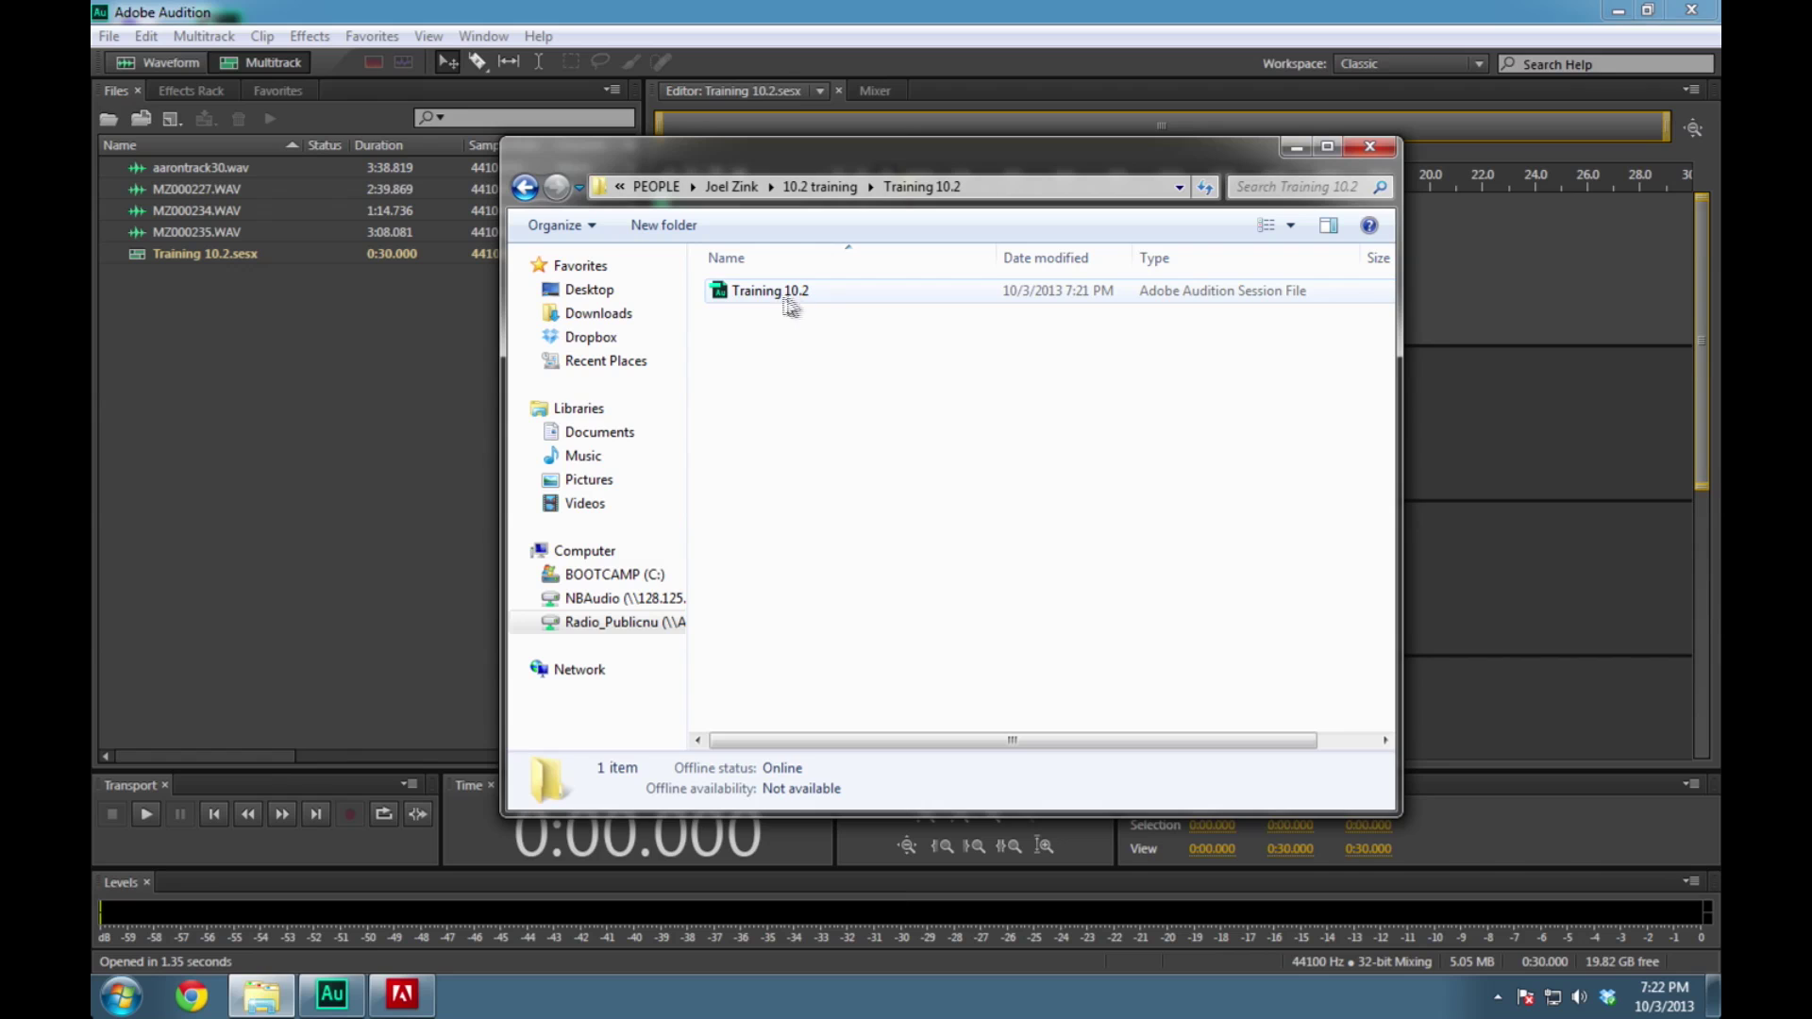
double_click(795, 297)
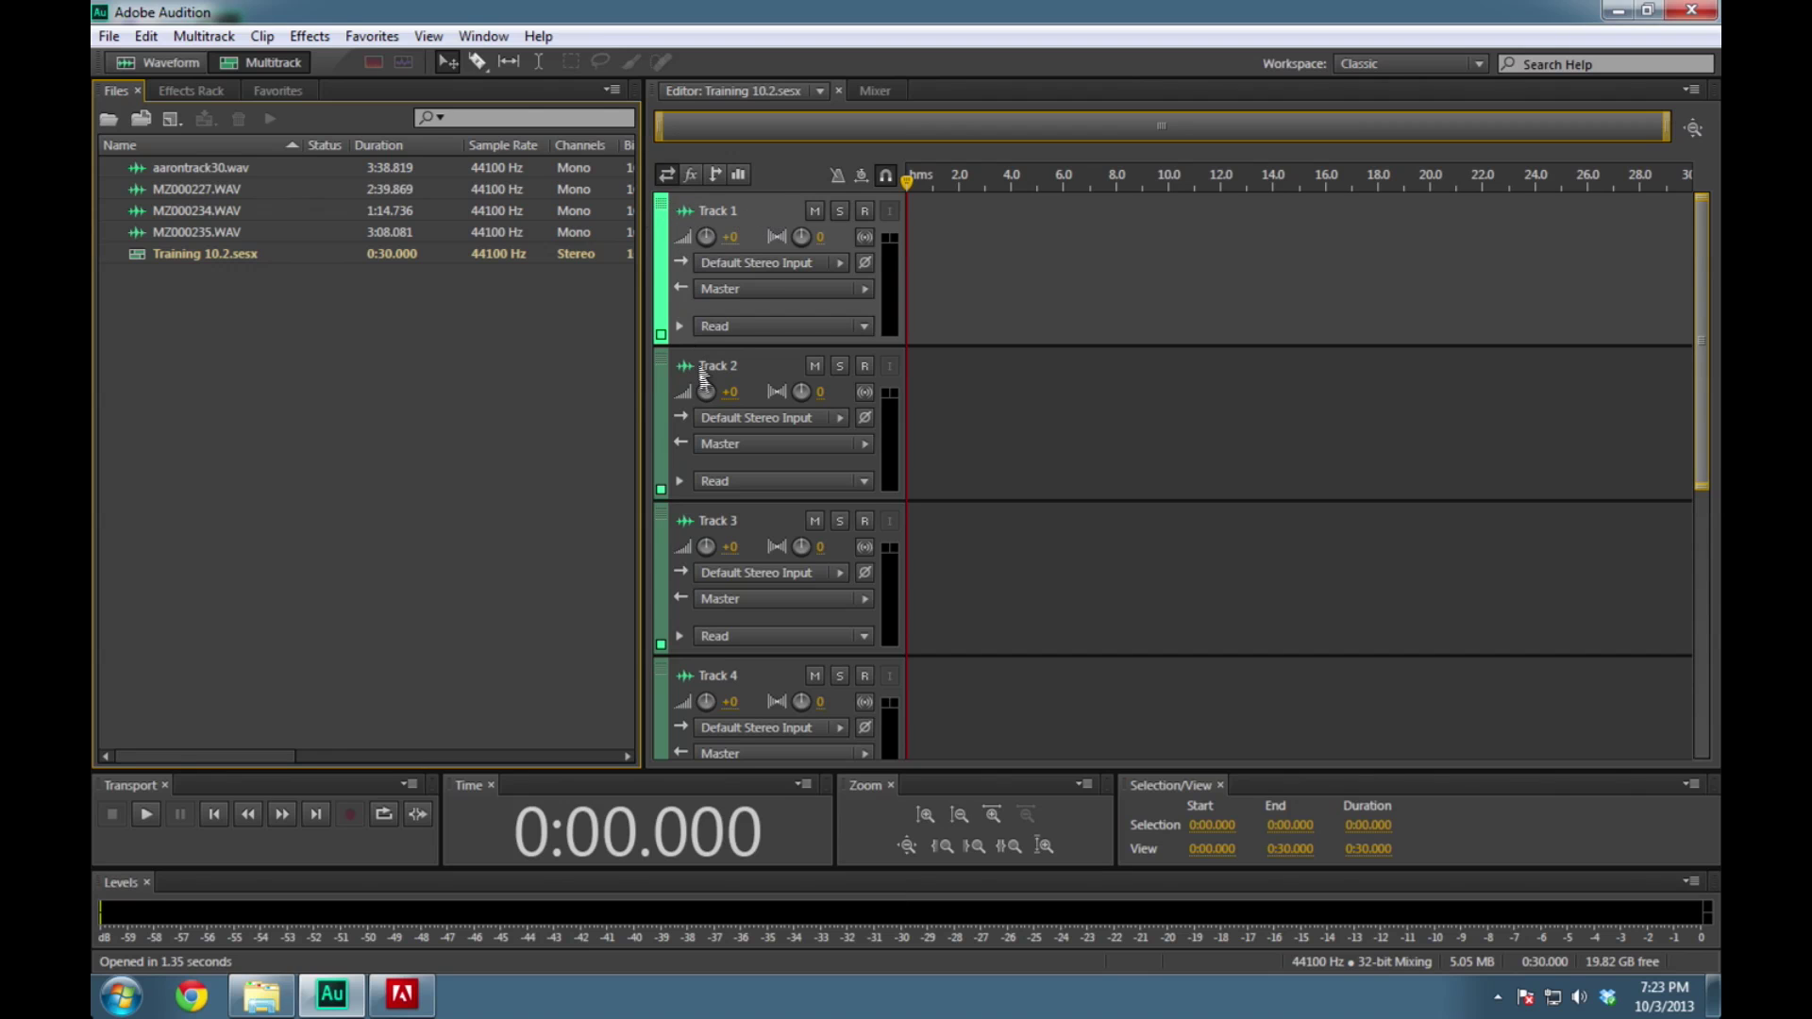
Start and stop playback, and scrub the playhead to about 9.5 seconds and back to about 2.9 seconds
left_click(909, 182)
key("space")
key("space")
left_click_drag(907, 181, 1157, 181)
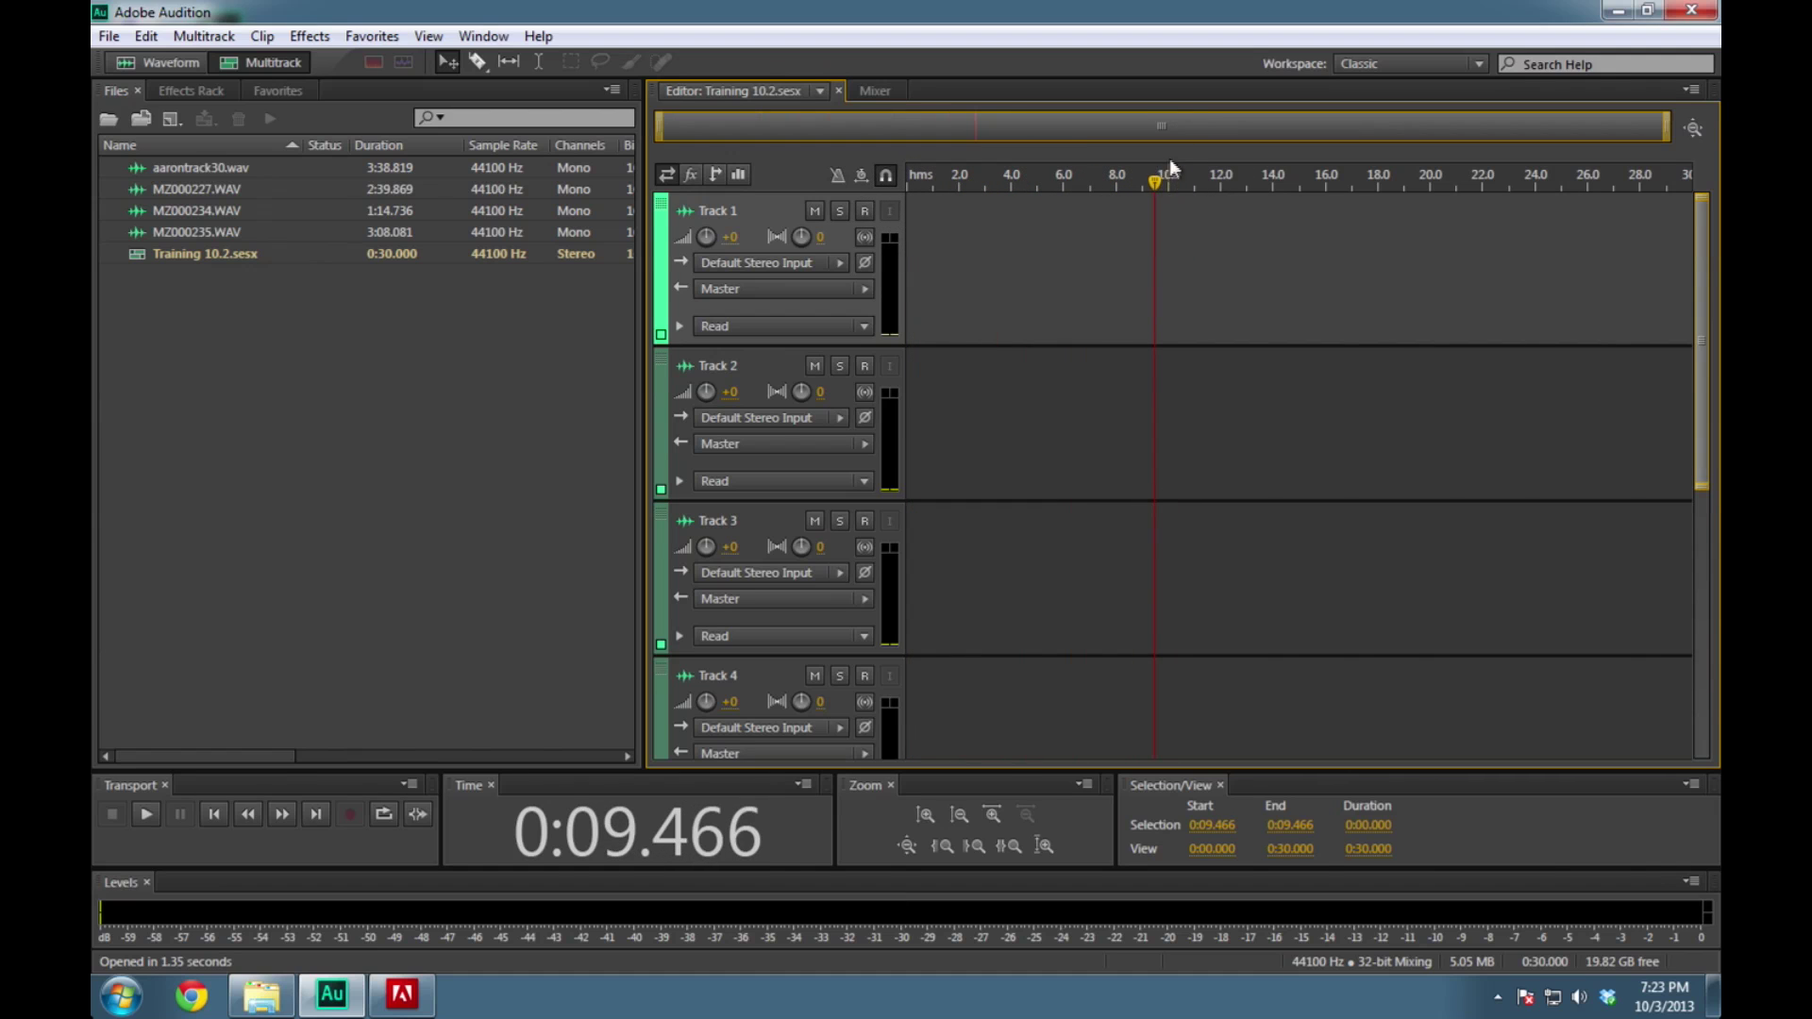
left_click_drag(1155, 181, 984, 200)
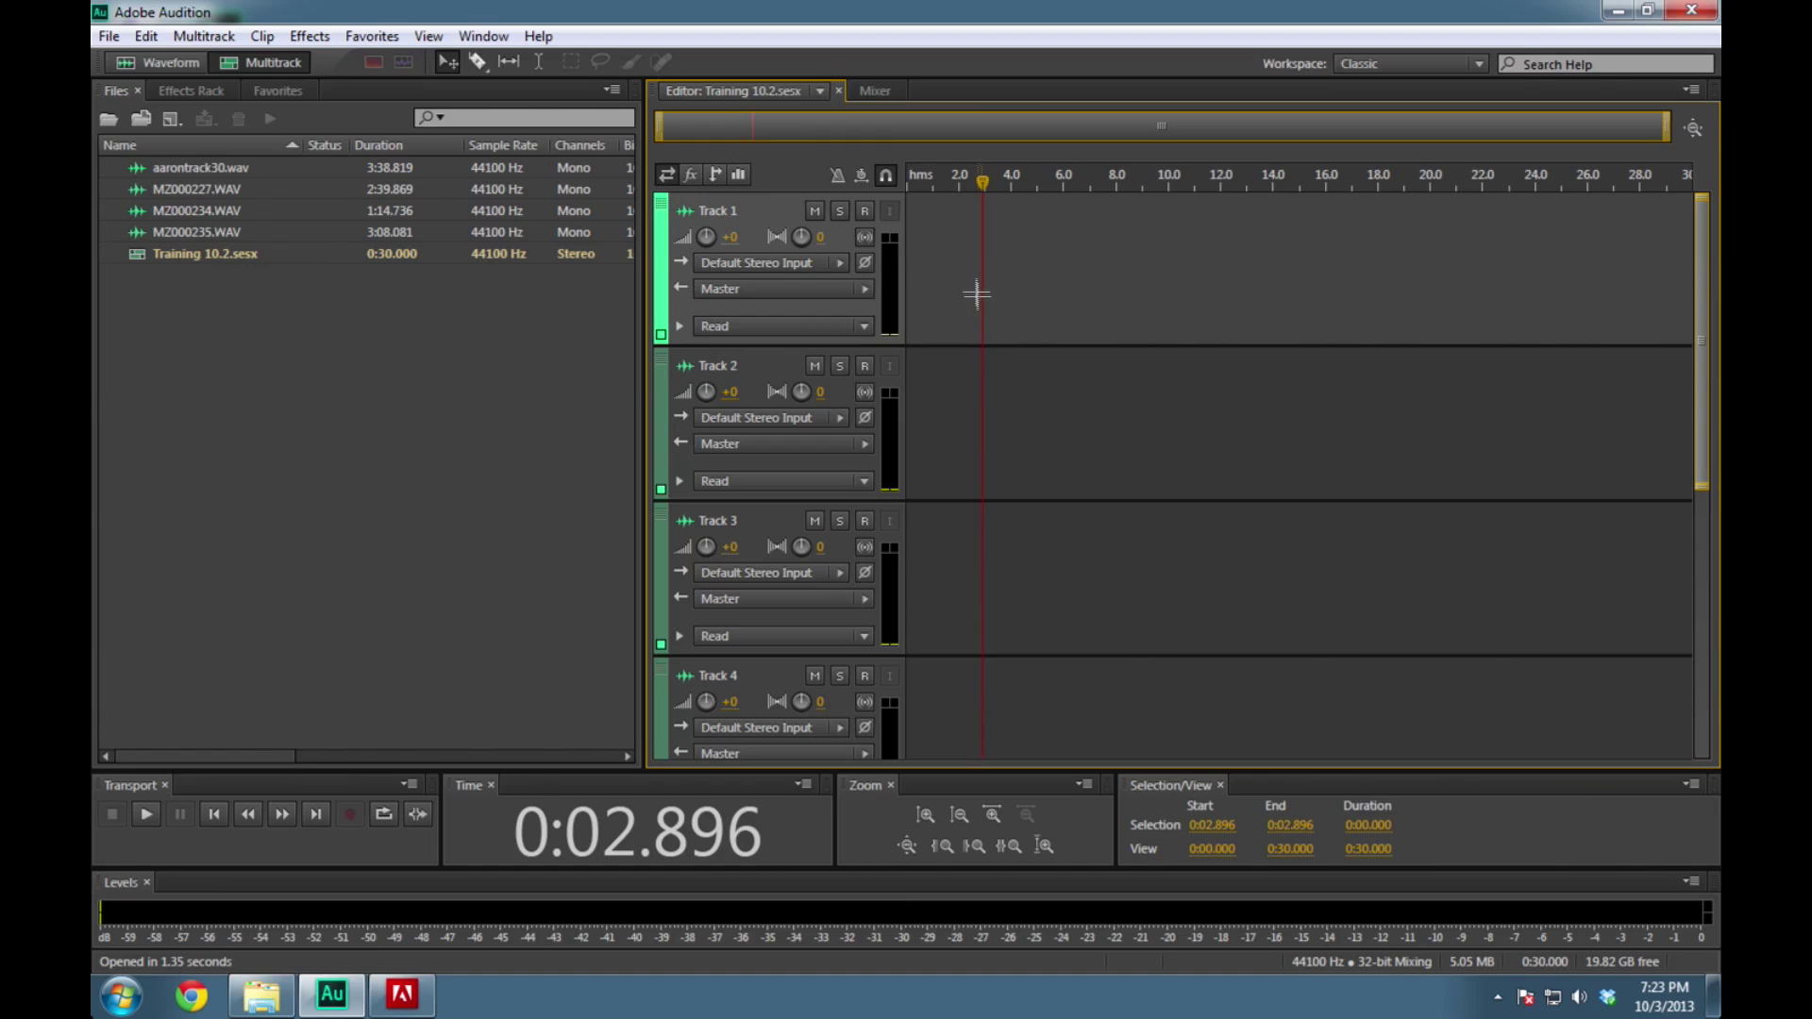
Play briefly from about 0.3 seconds, stop, and shift the current time to 0:03.933
left_click_drag(982, 181, 914, 184)
key("space")
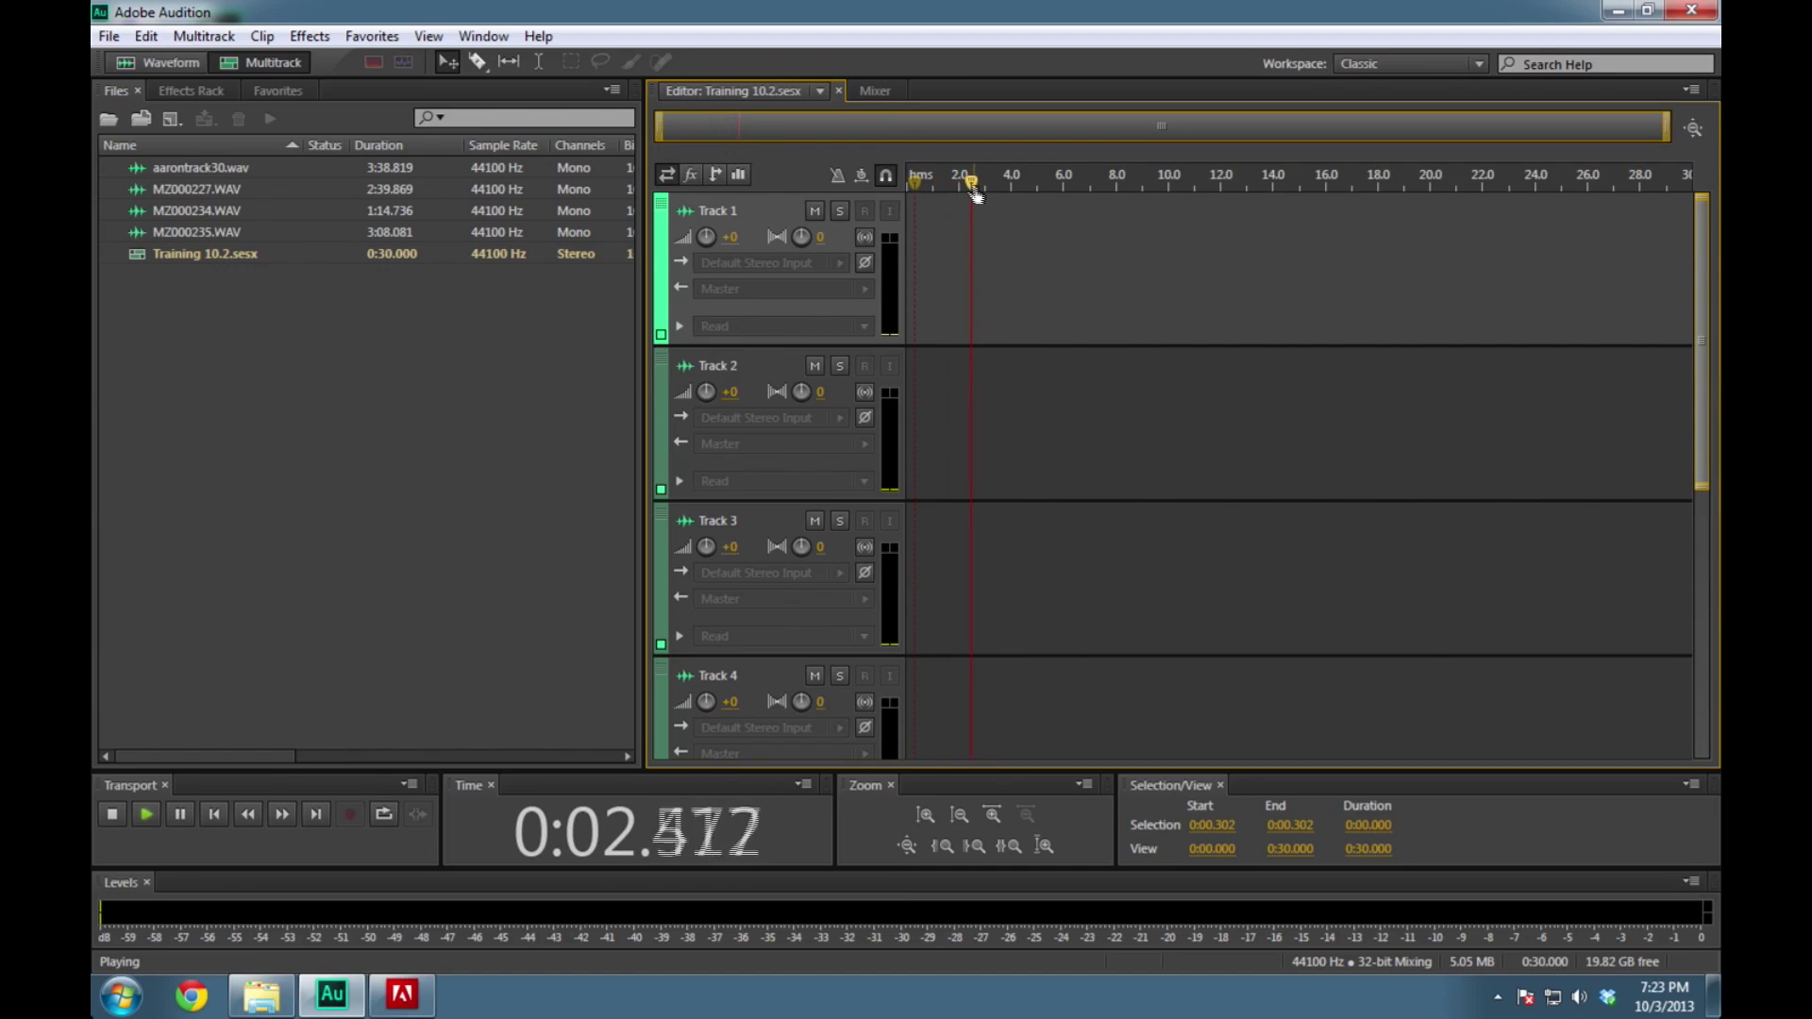
key("space")
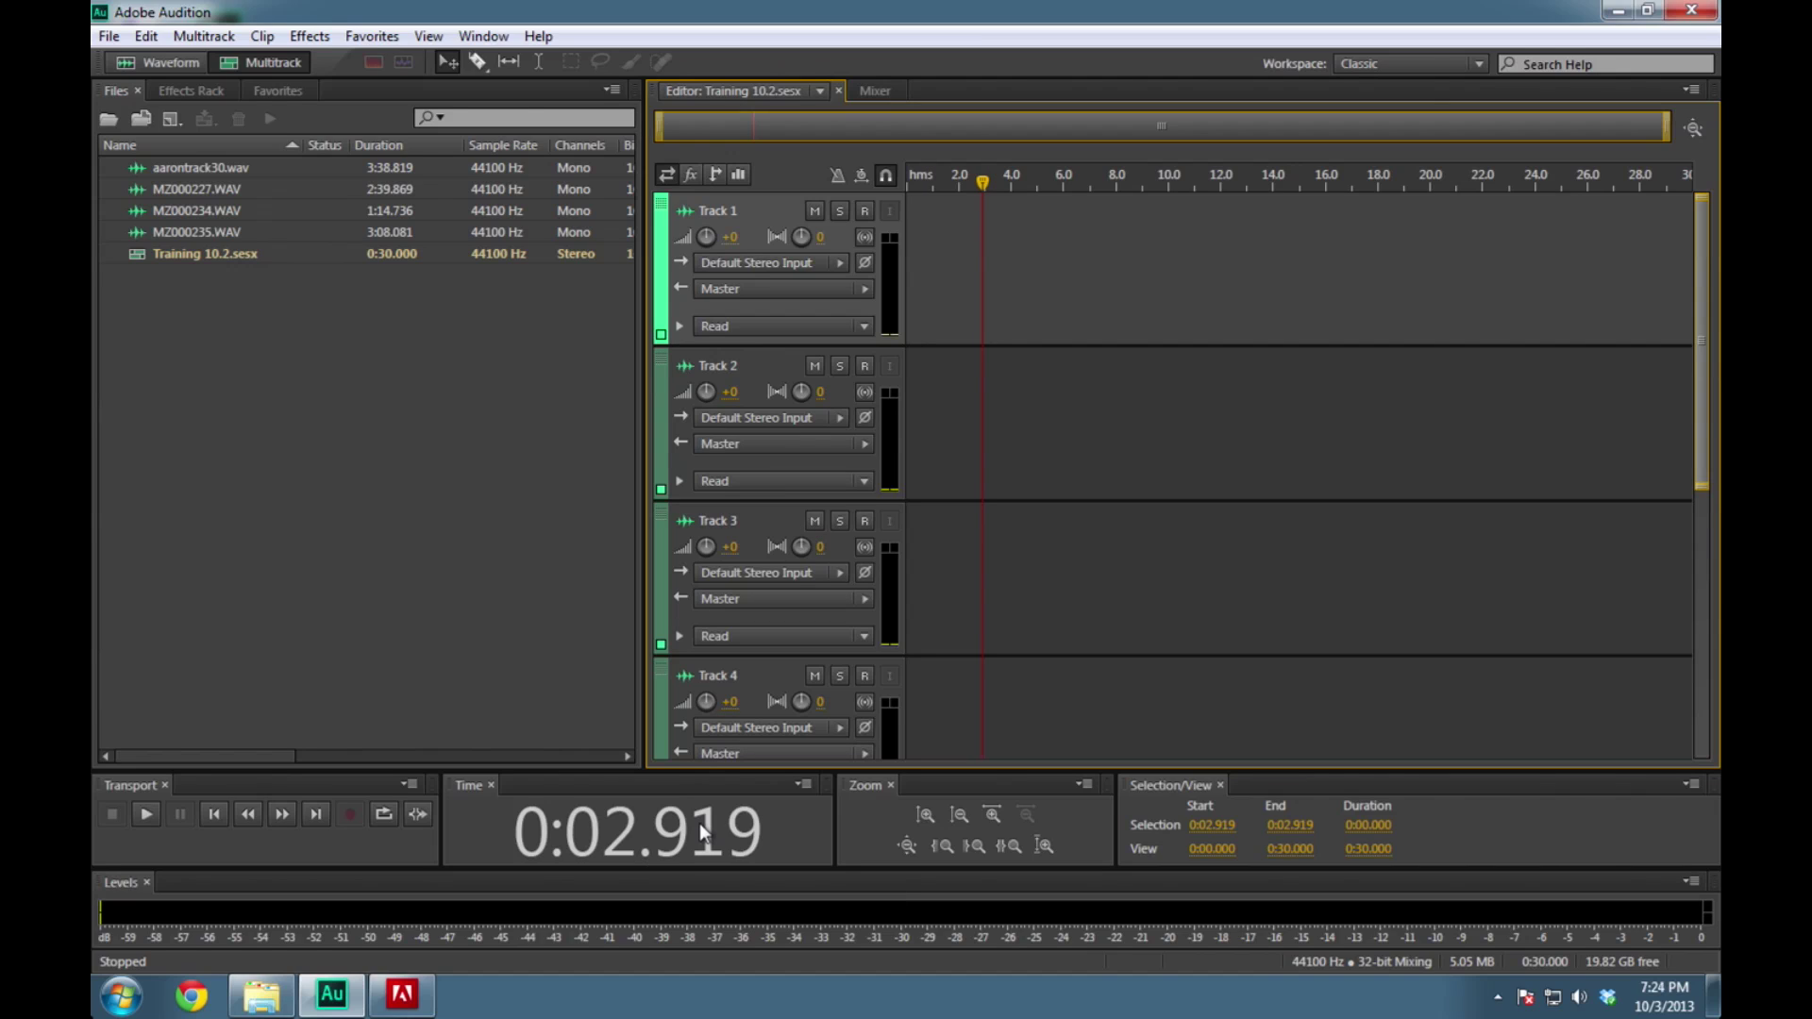
left_click_drag(700, 823, 699, 823)
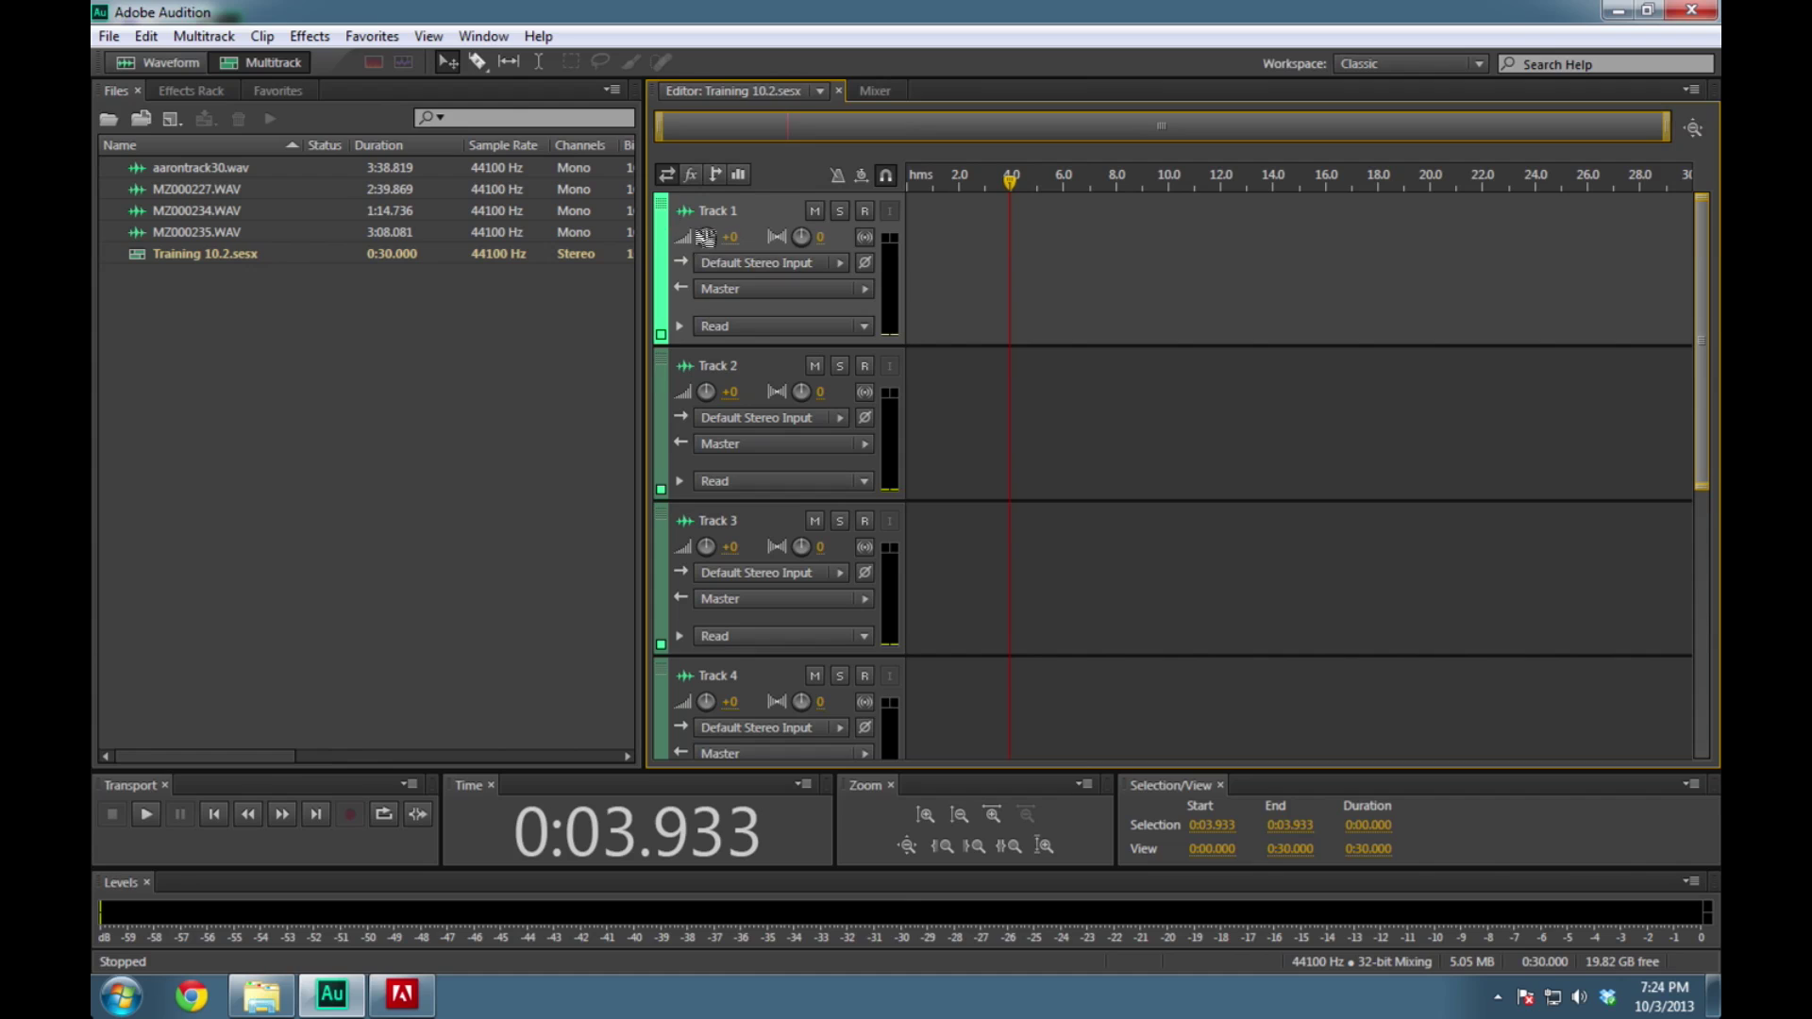
Rename Track 1 as SOT and Track 2 as VO
left_click(722, 210)
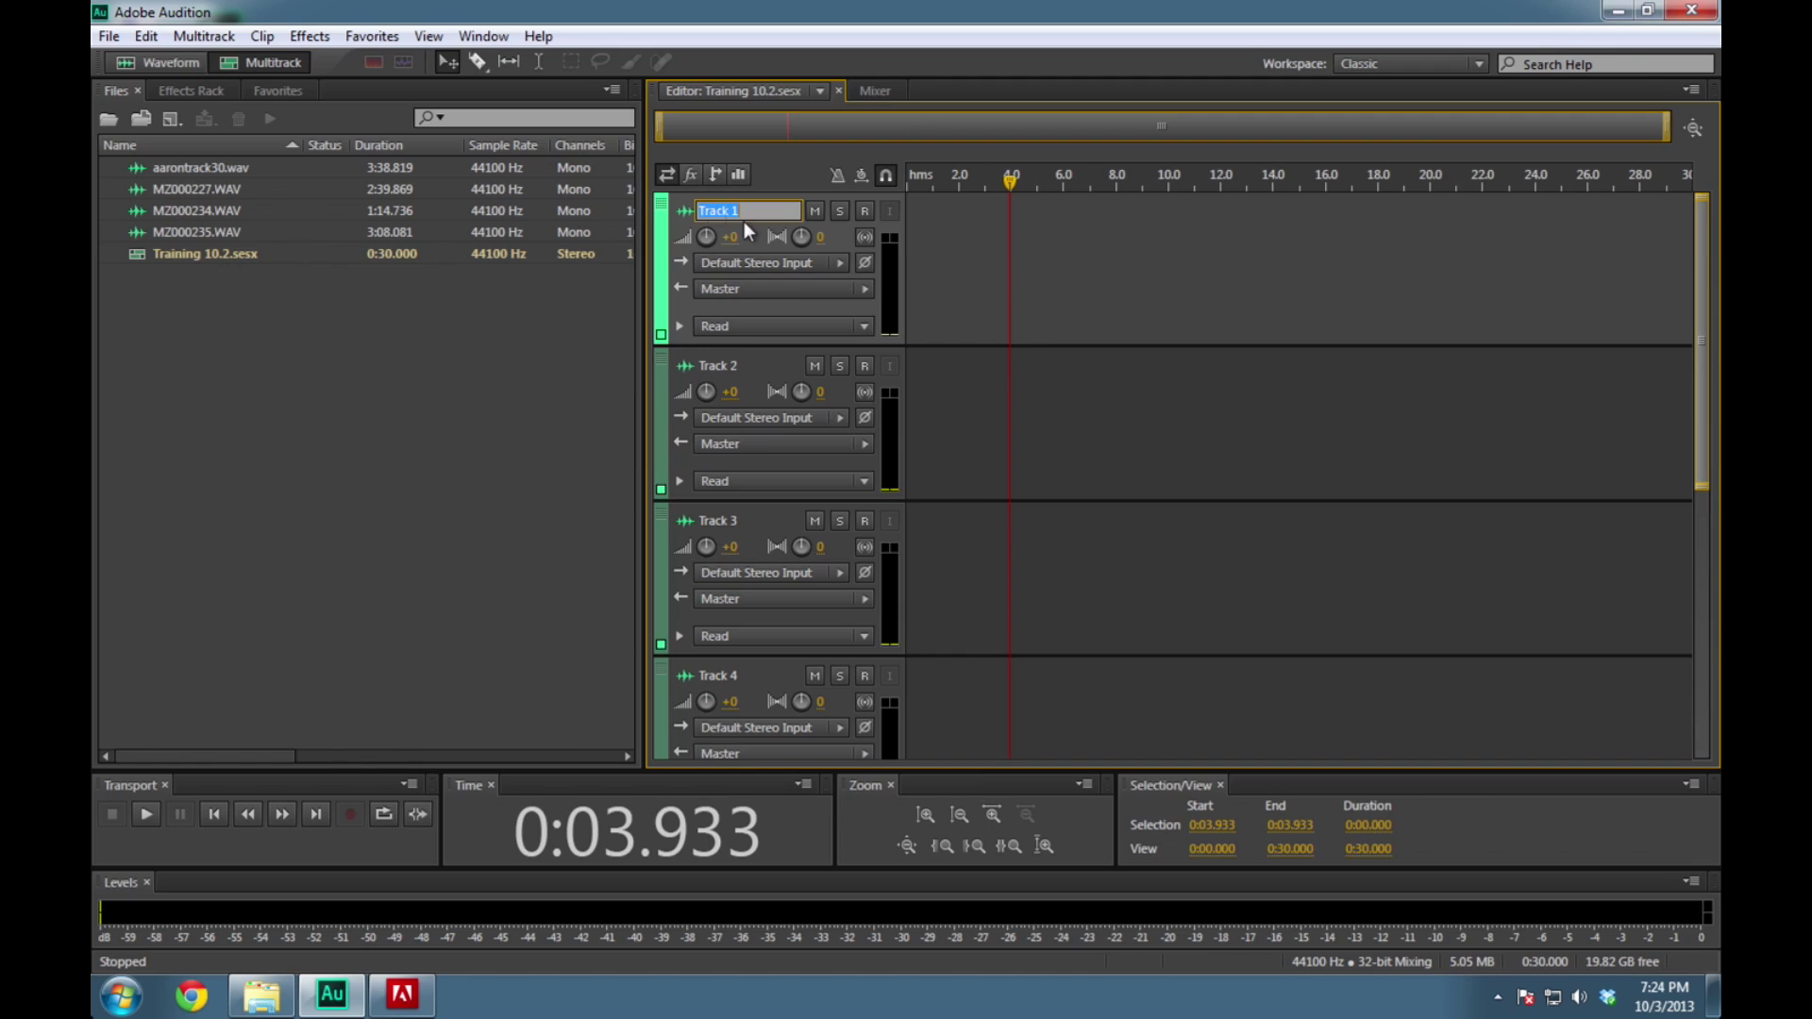
left_click(707, 208)
double_click(707, 208)
left_click_drag(753, 209, 676, 213)
type("SOT")
left_click(720, 365)
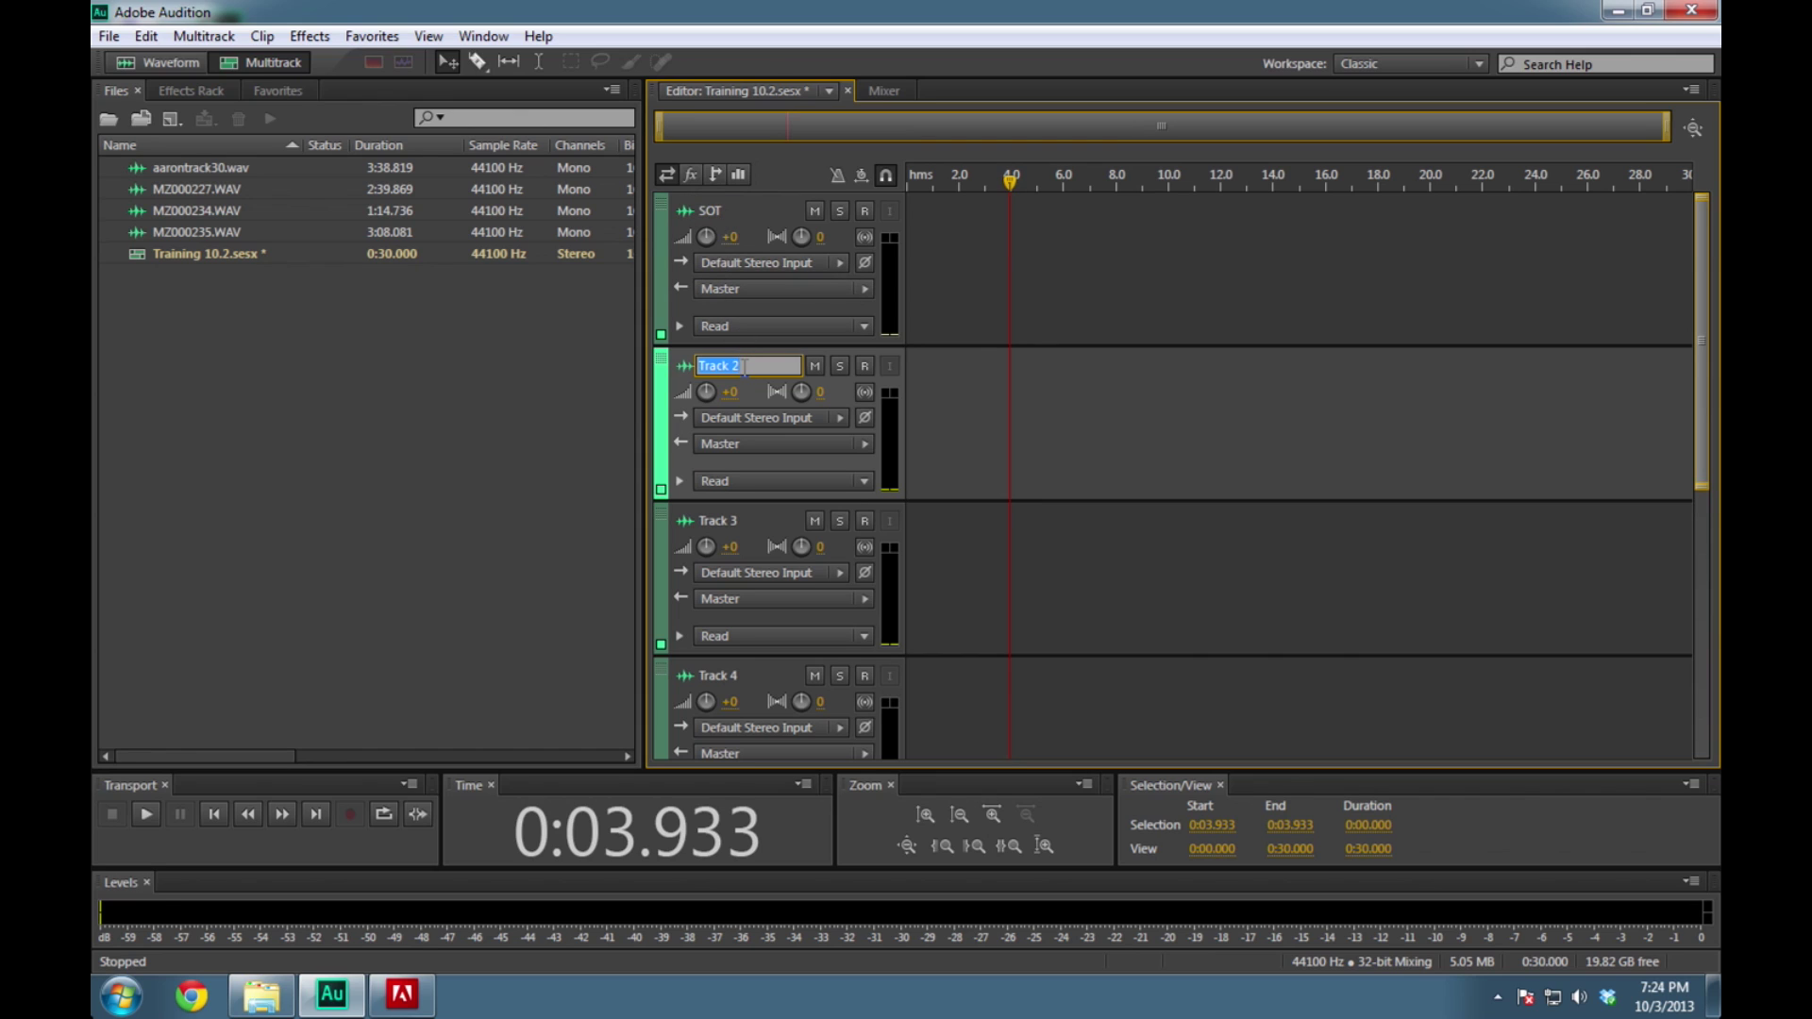
type("VO")
key("Return")
Rename Track 3 as "Abient 1" and Track 4 as "Ambient"
left_click(736, 522)
type("Abient 1")
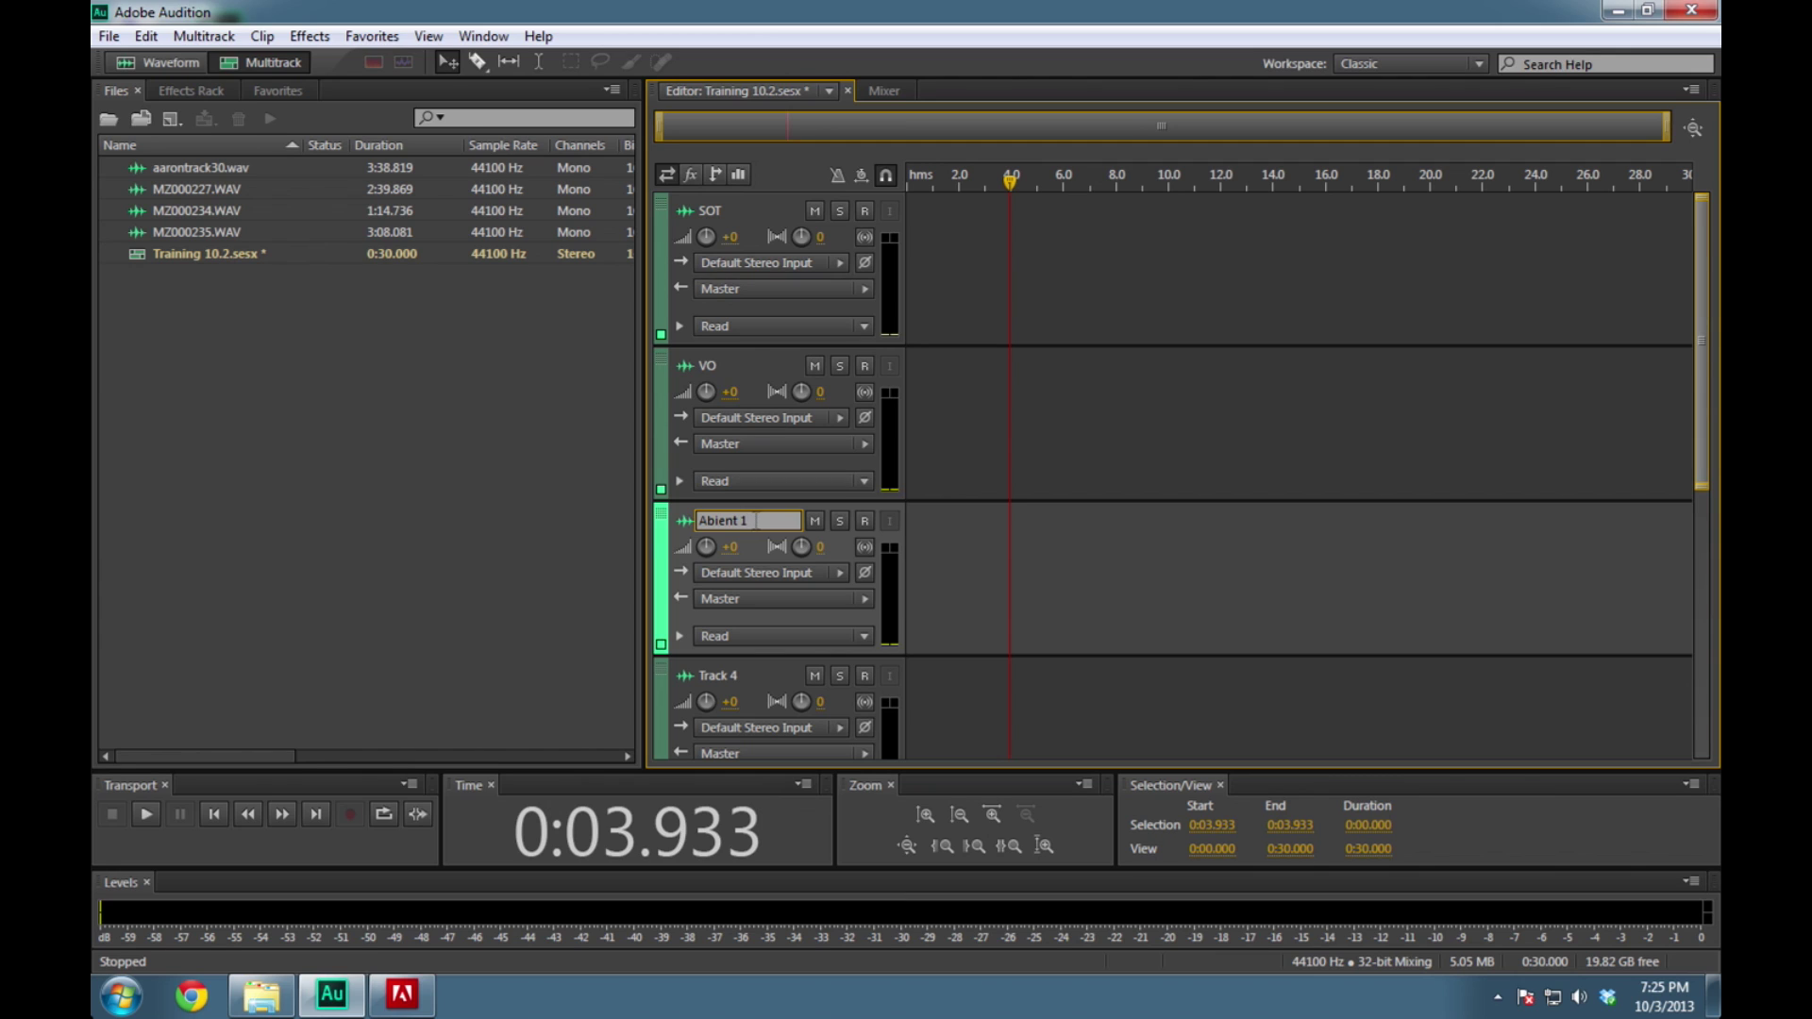
left_click(734, 673)
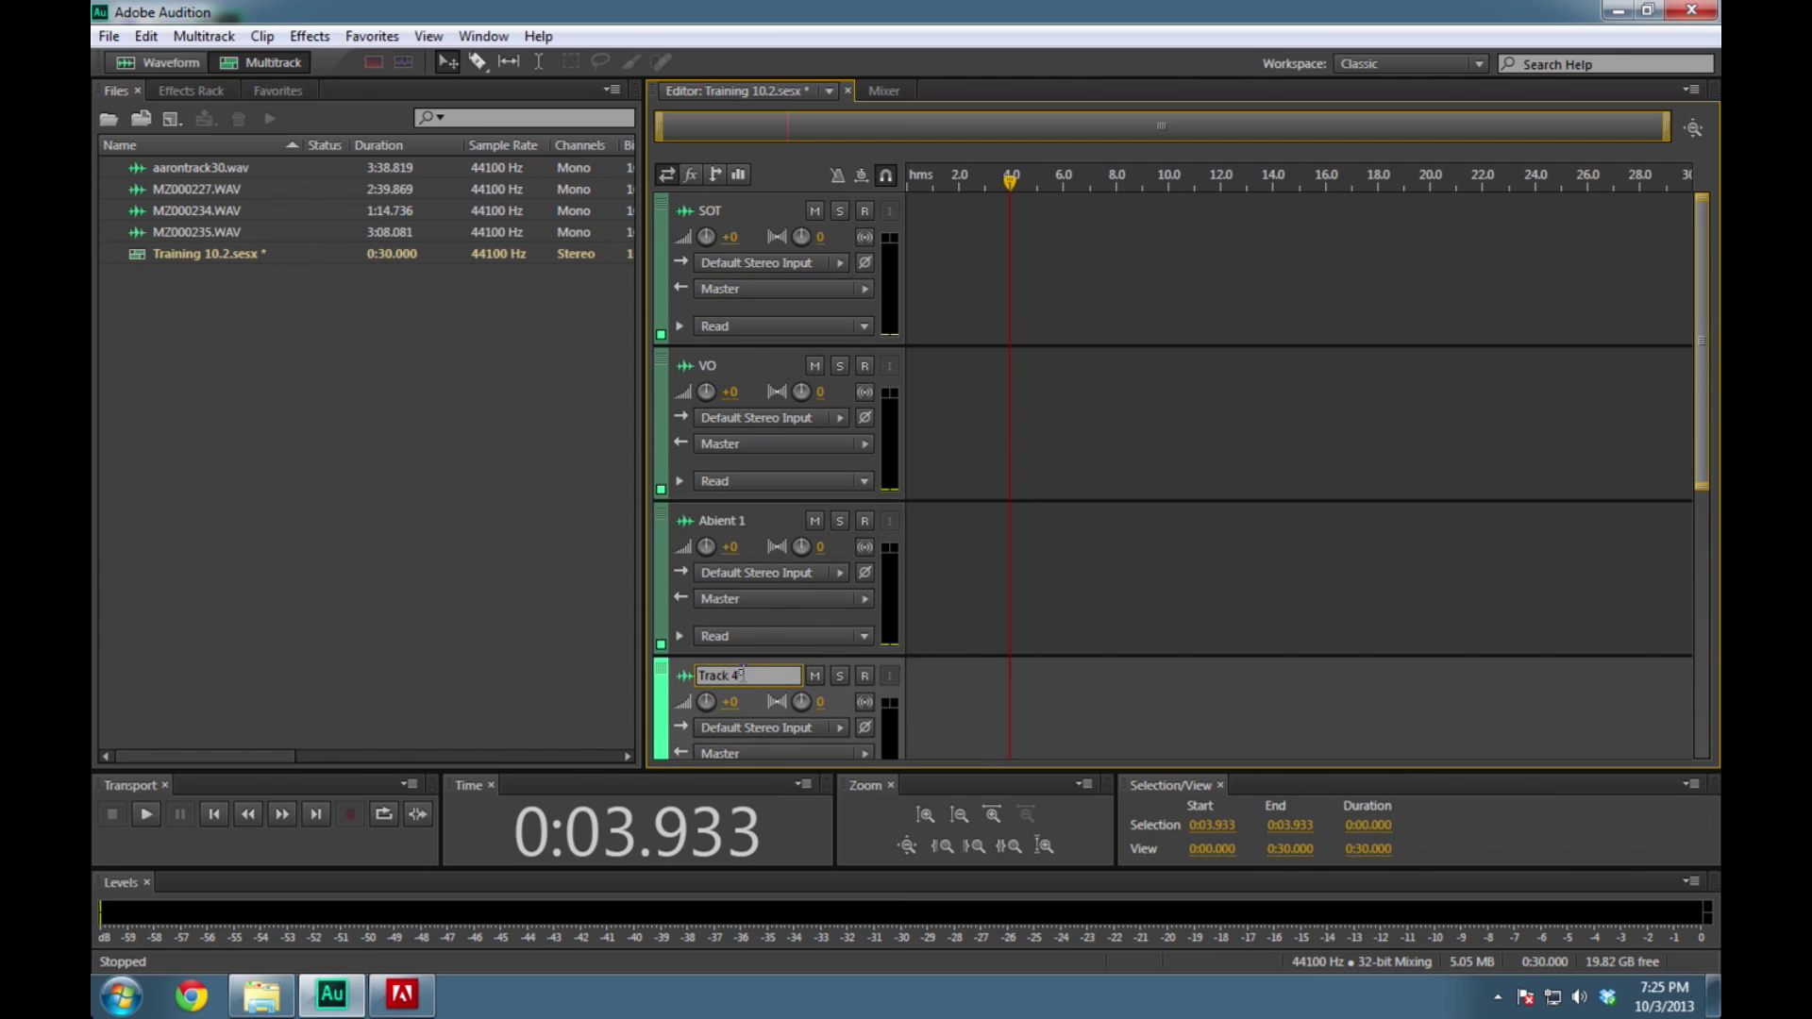
type("Ambient")
key("Return")
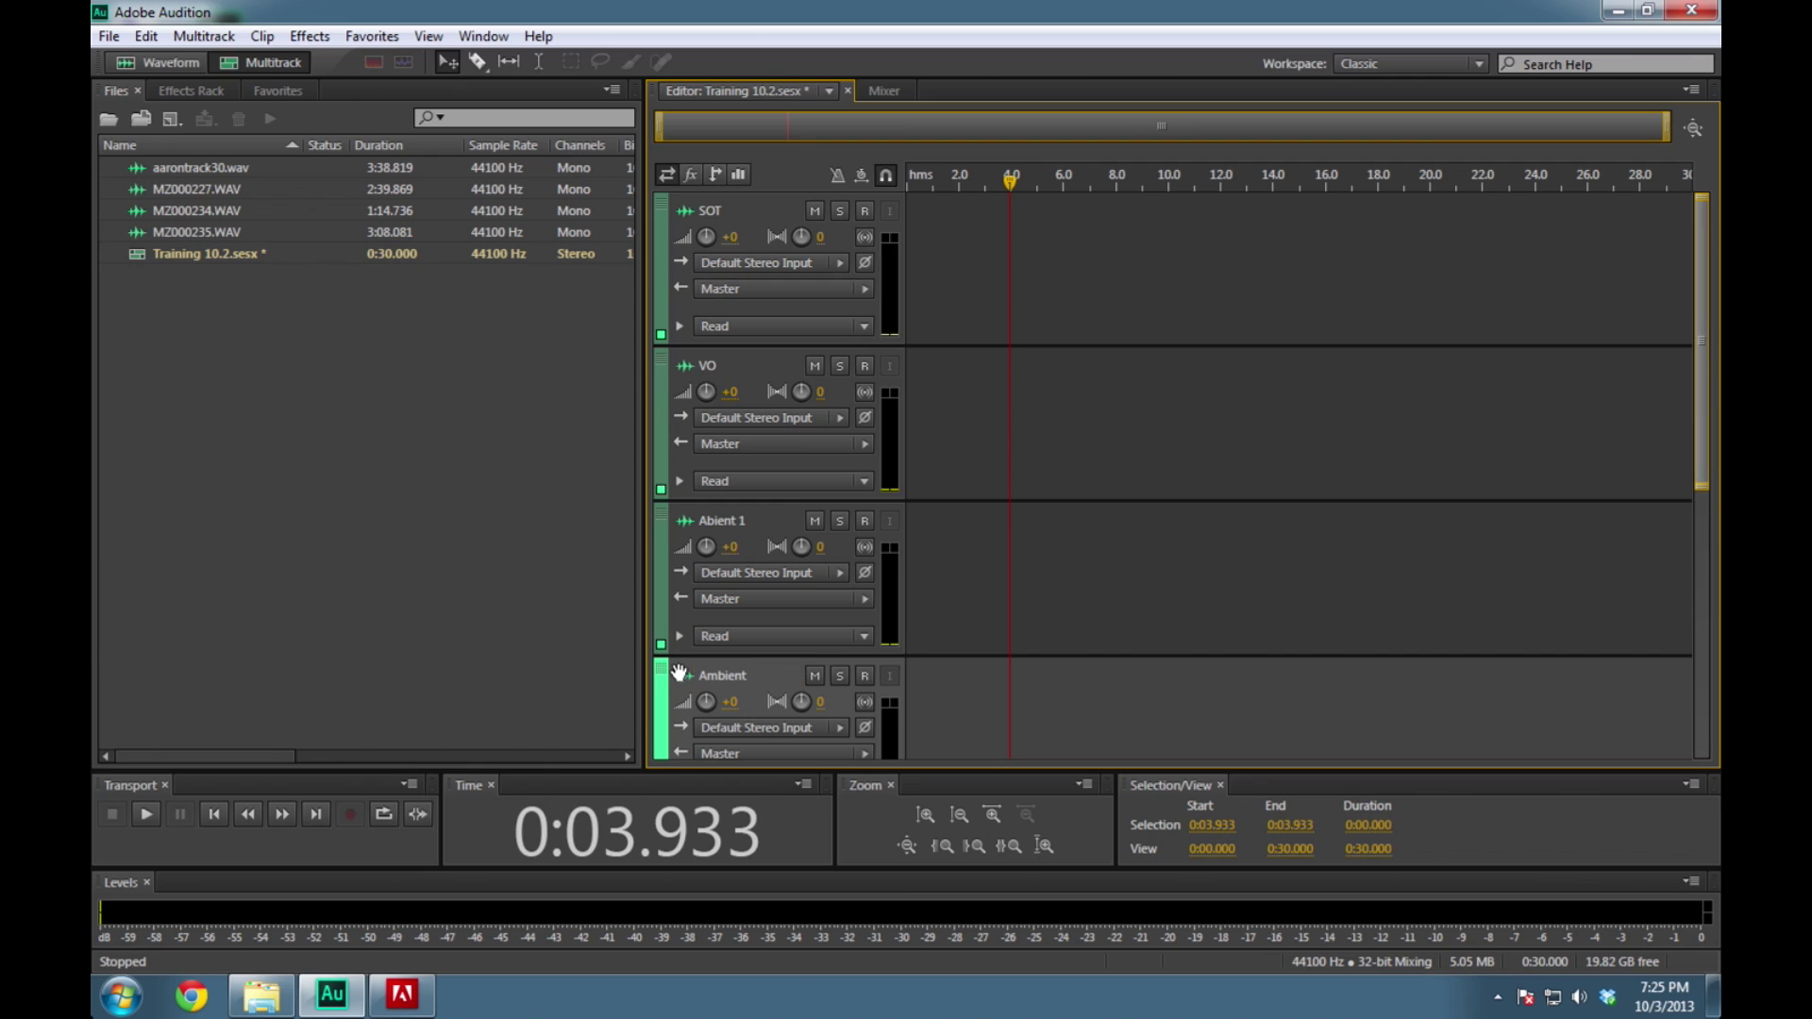
Correct the third track's name to "Ambient 1" and extend the fourth track's name to "Ambient 2"
left_click(714, 522)
left_click(710, 526)
type("m")
key("Return")
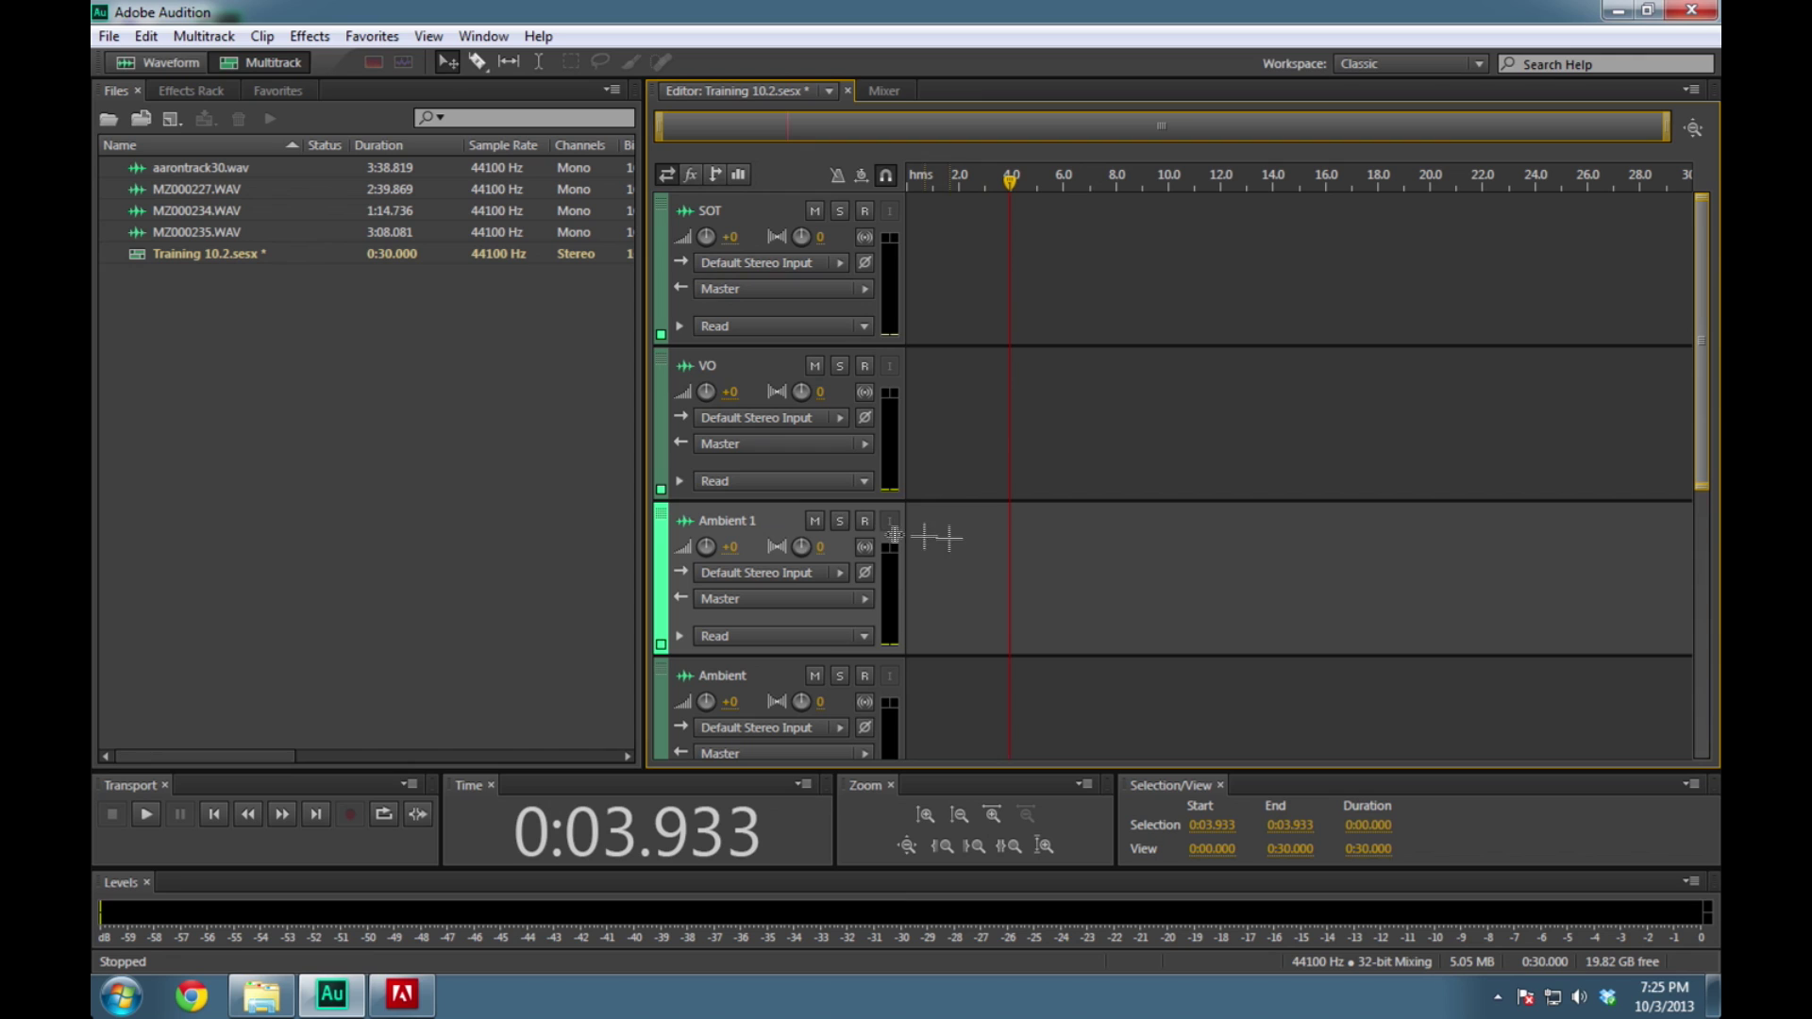
left_click(744, 682)
left_click(743, 681)
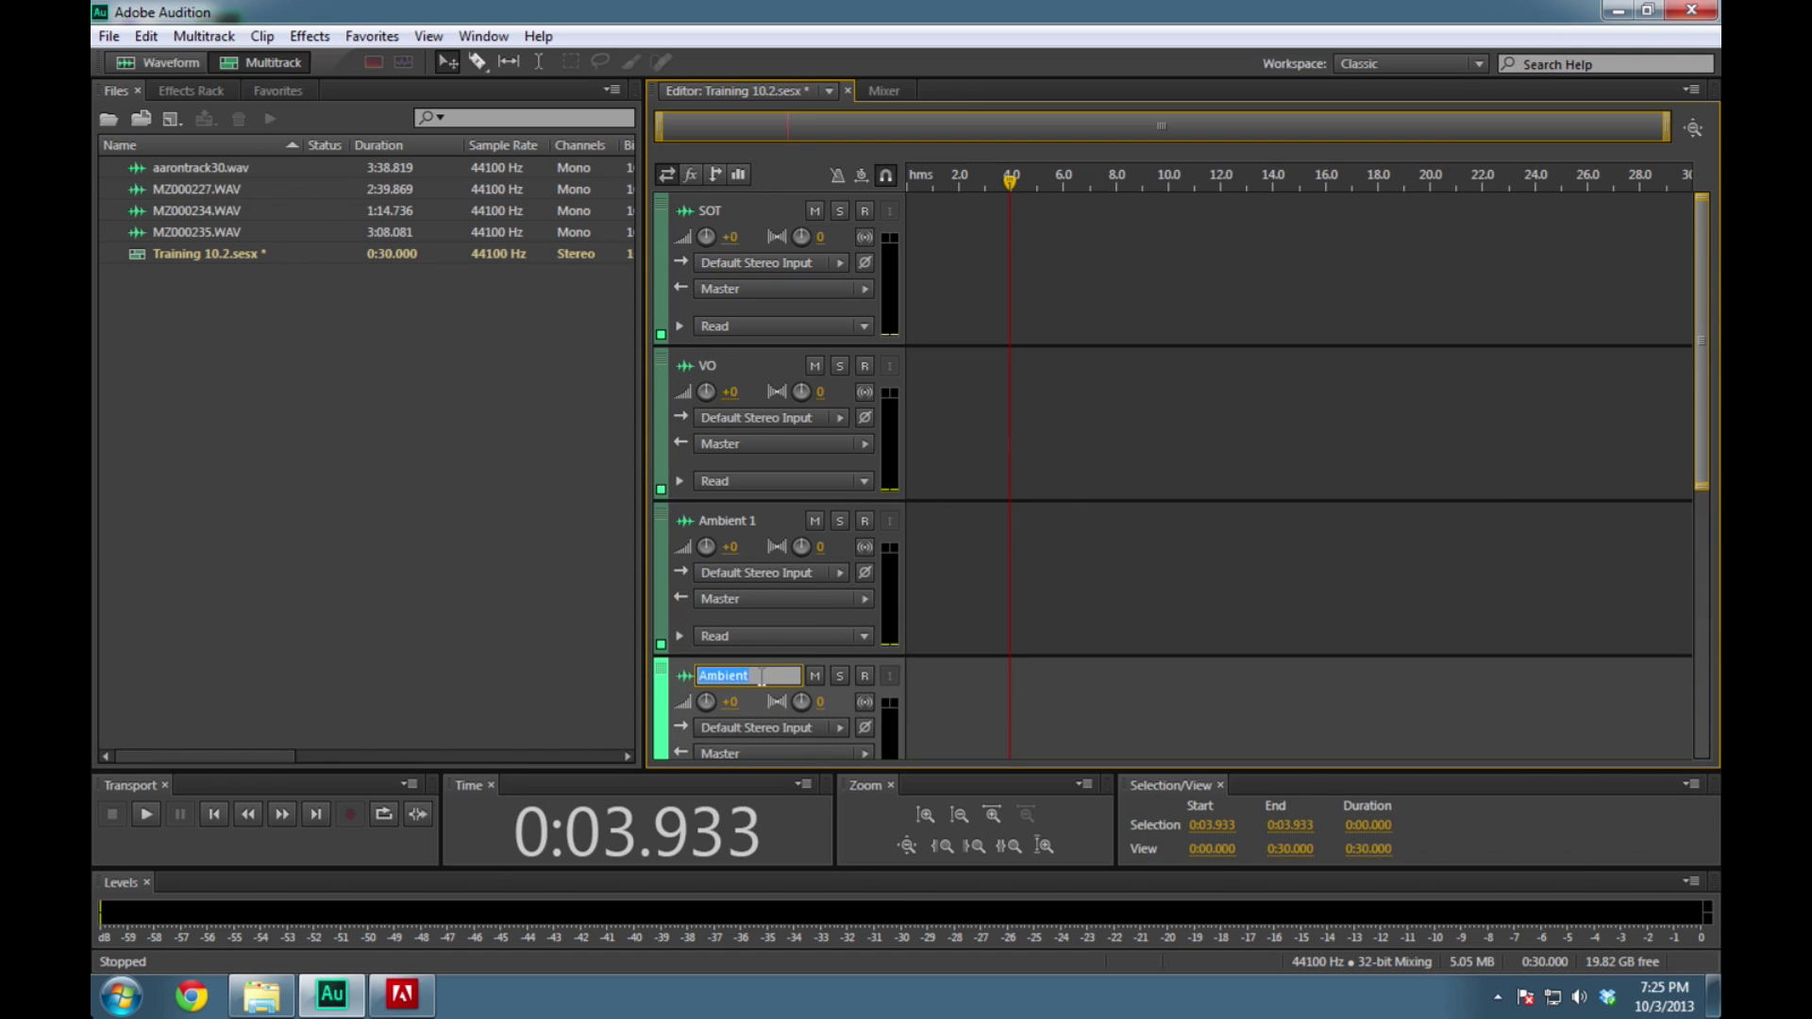
left_click(781, 679)
left_click(999, 524)
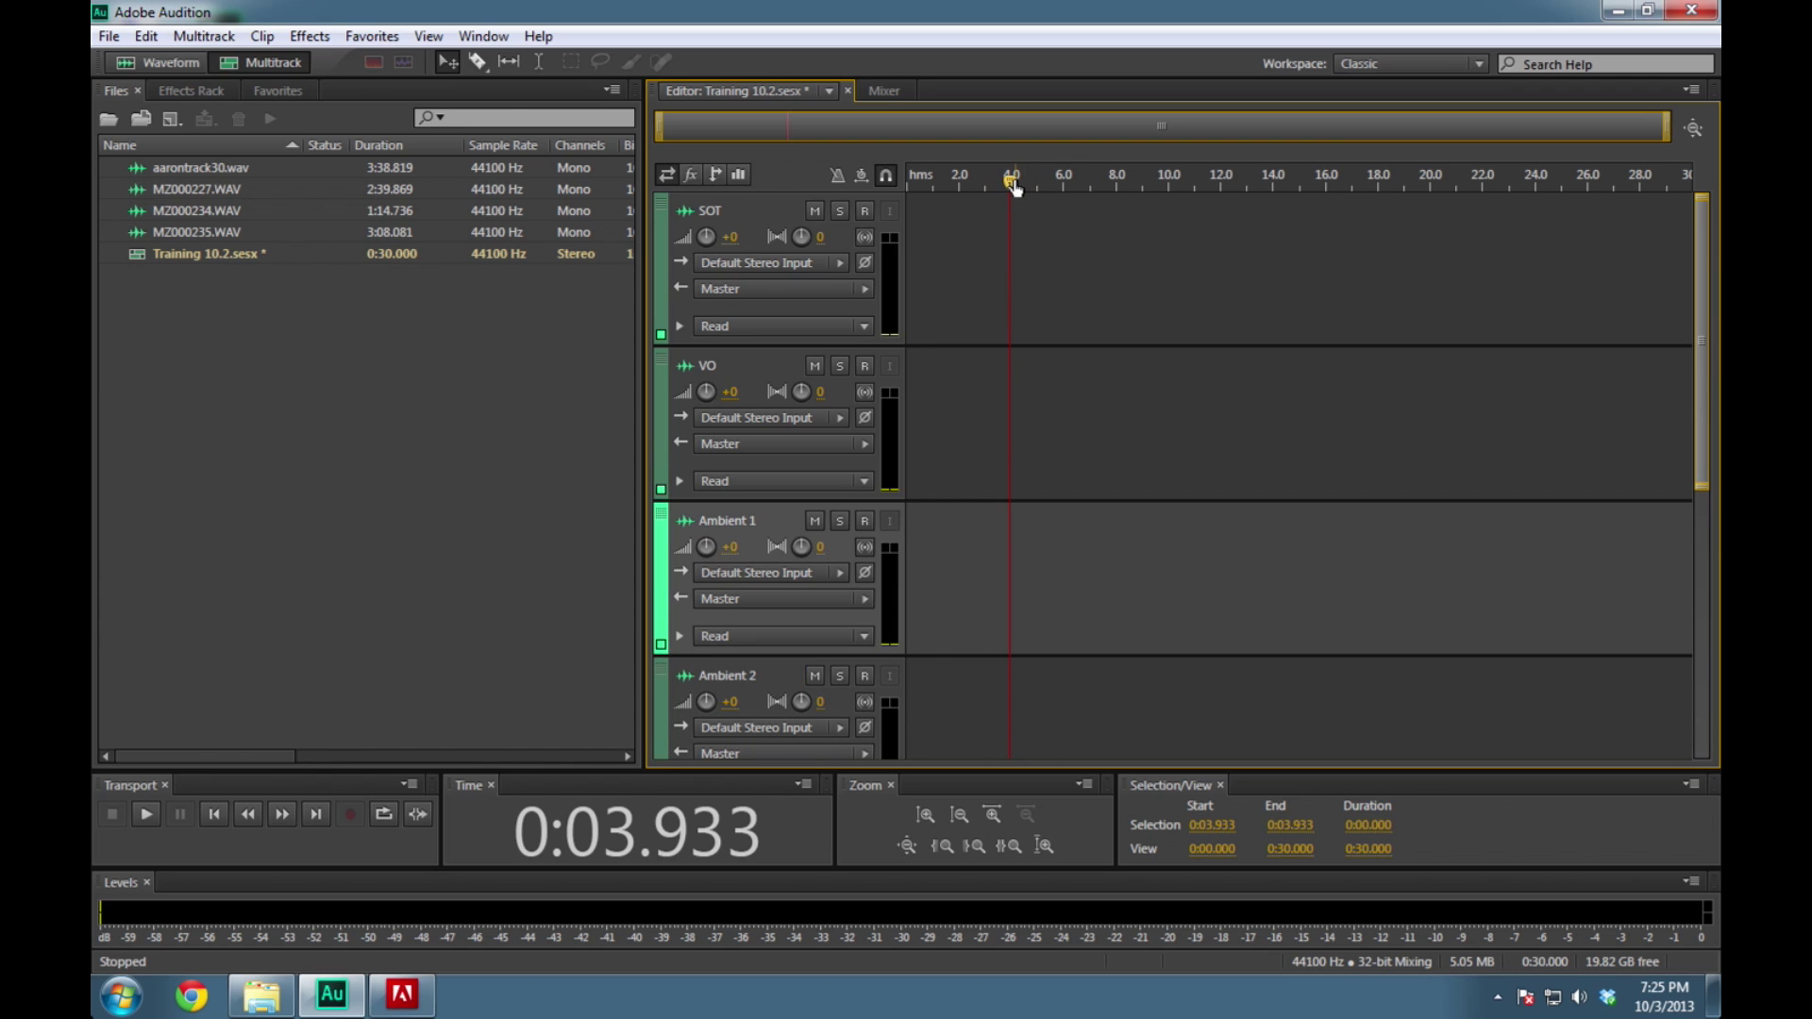
Return the playhead to the start of the session and save the session
left_click_drag(1013, 186, 908, 188)
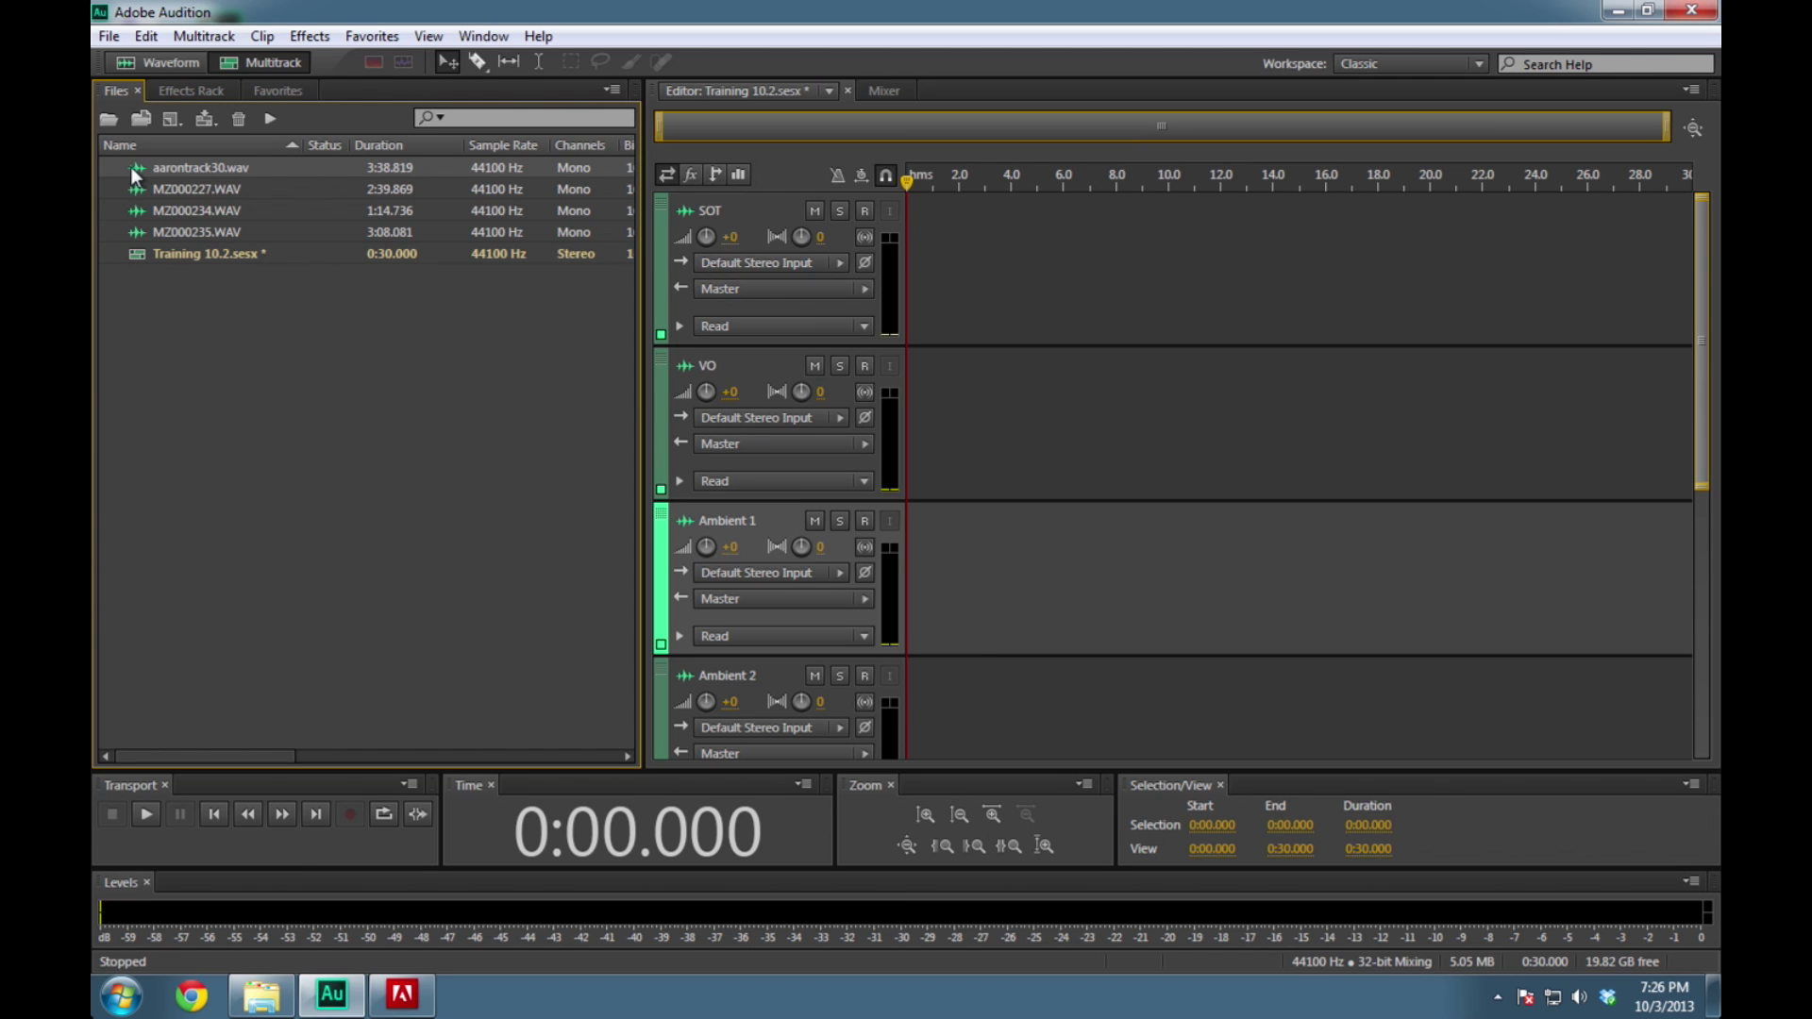
left_click(110, 39)
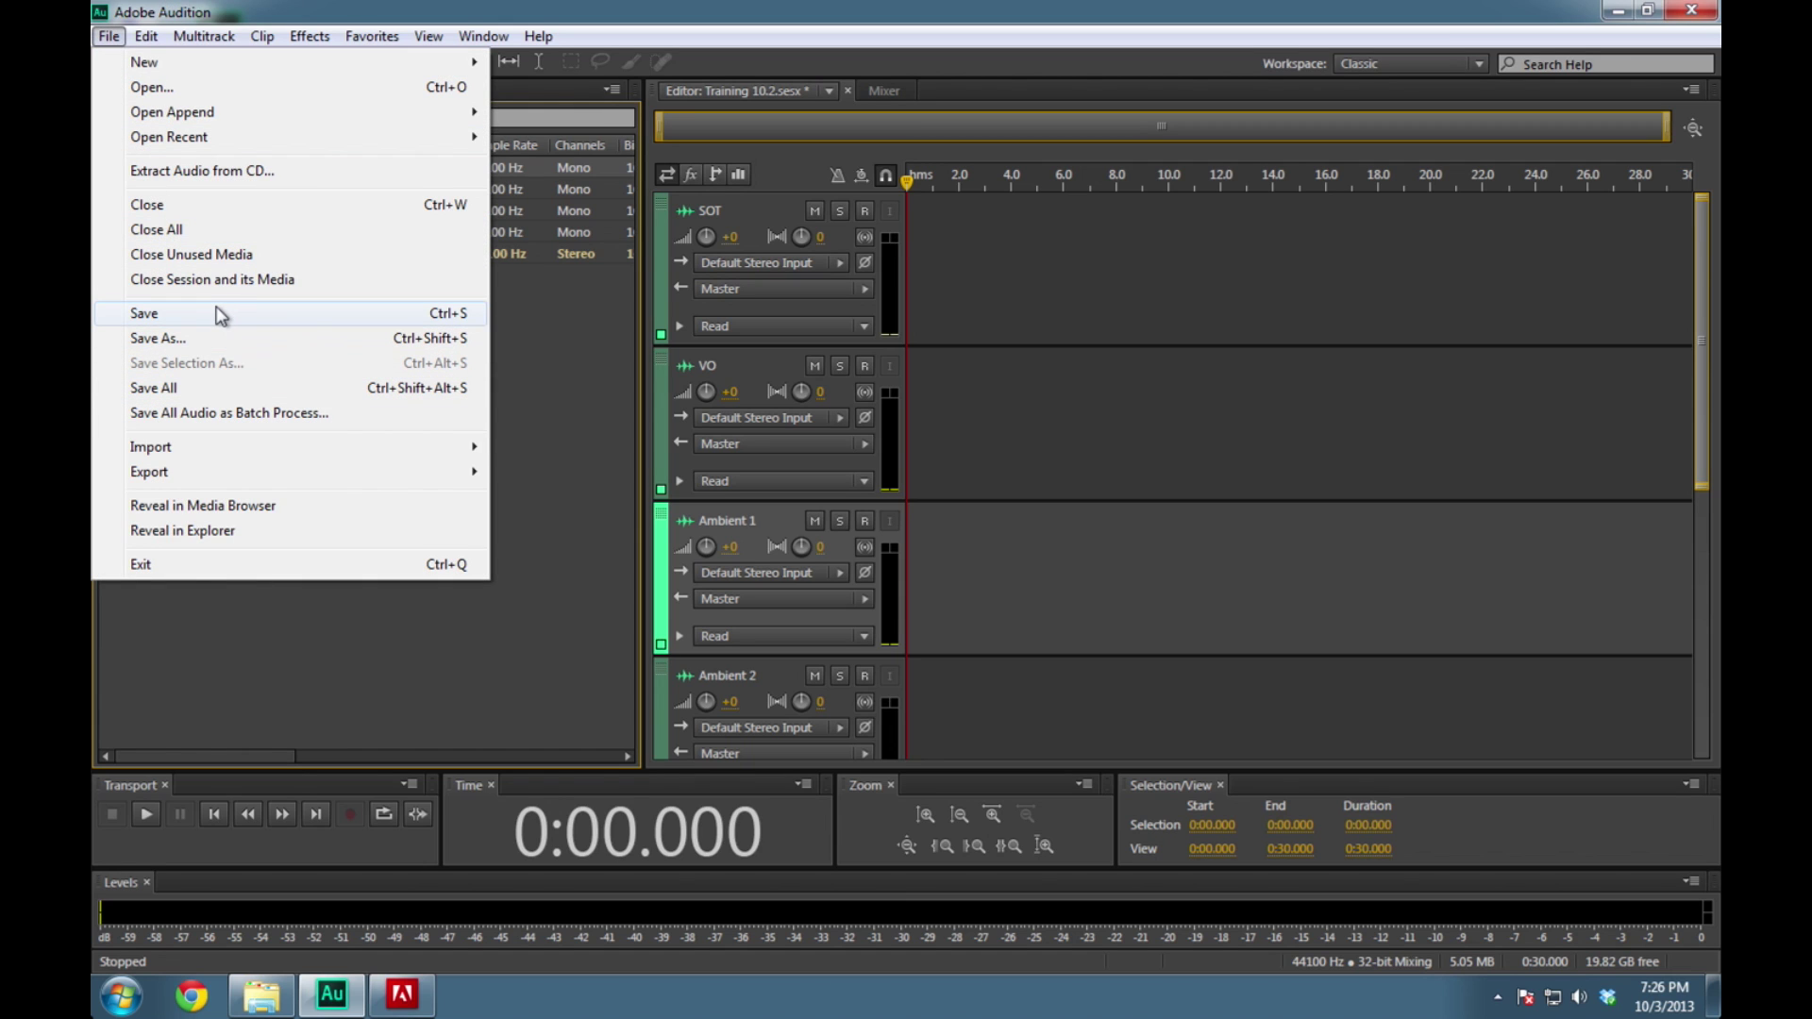
left_click(110, 38)
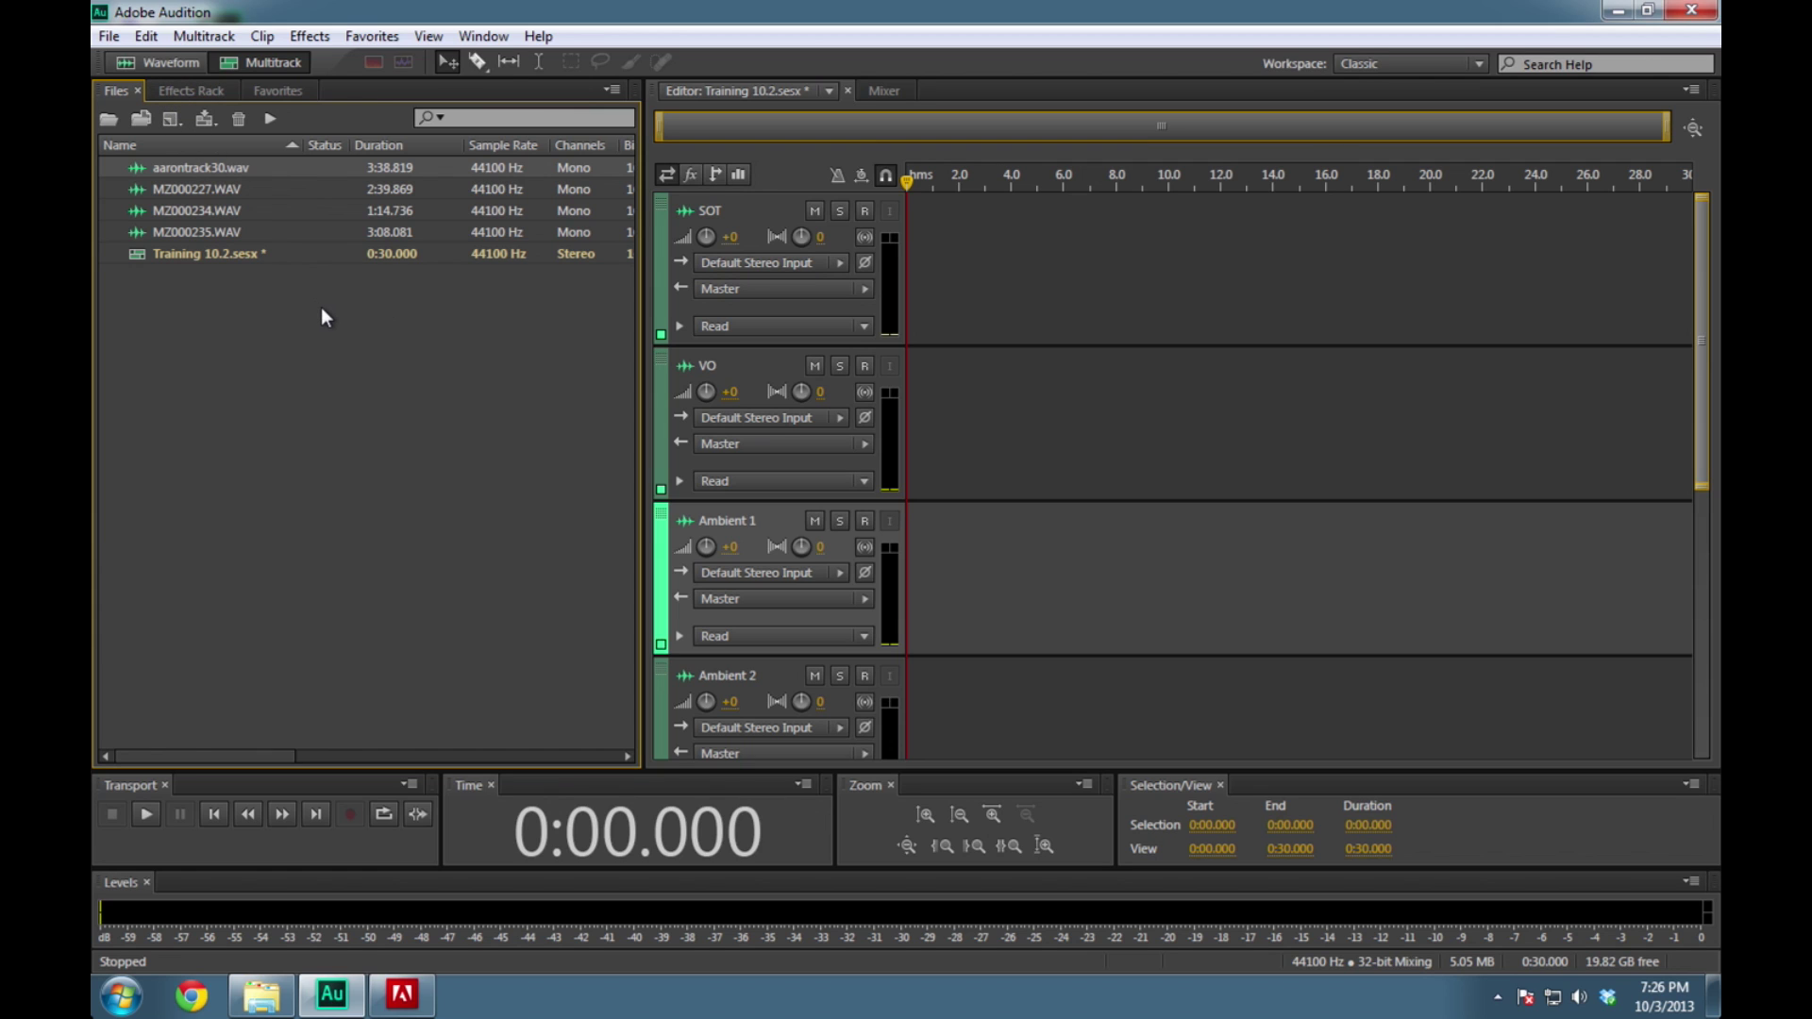
key("ctrl+s")
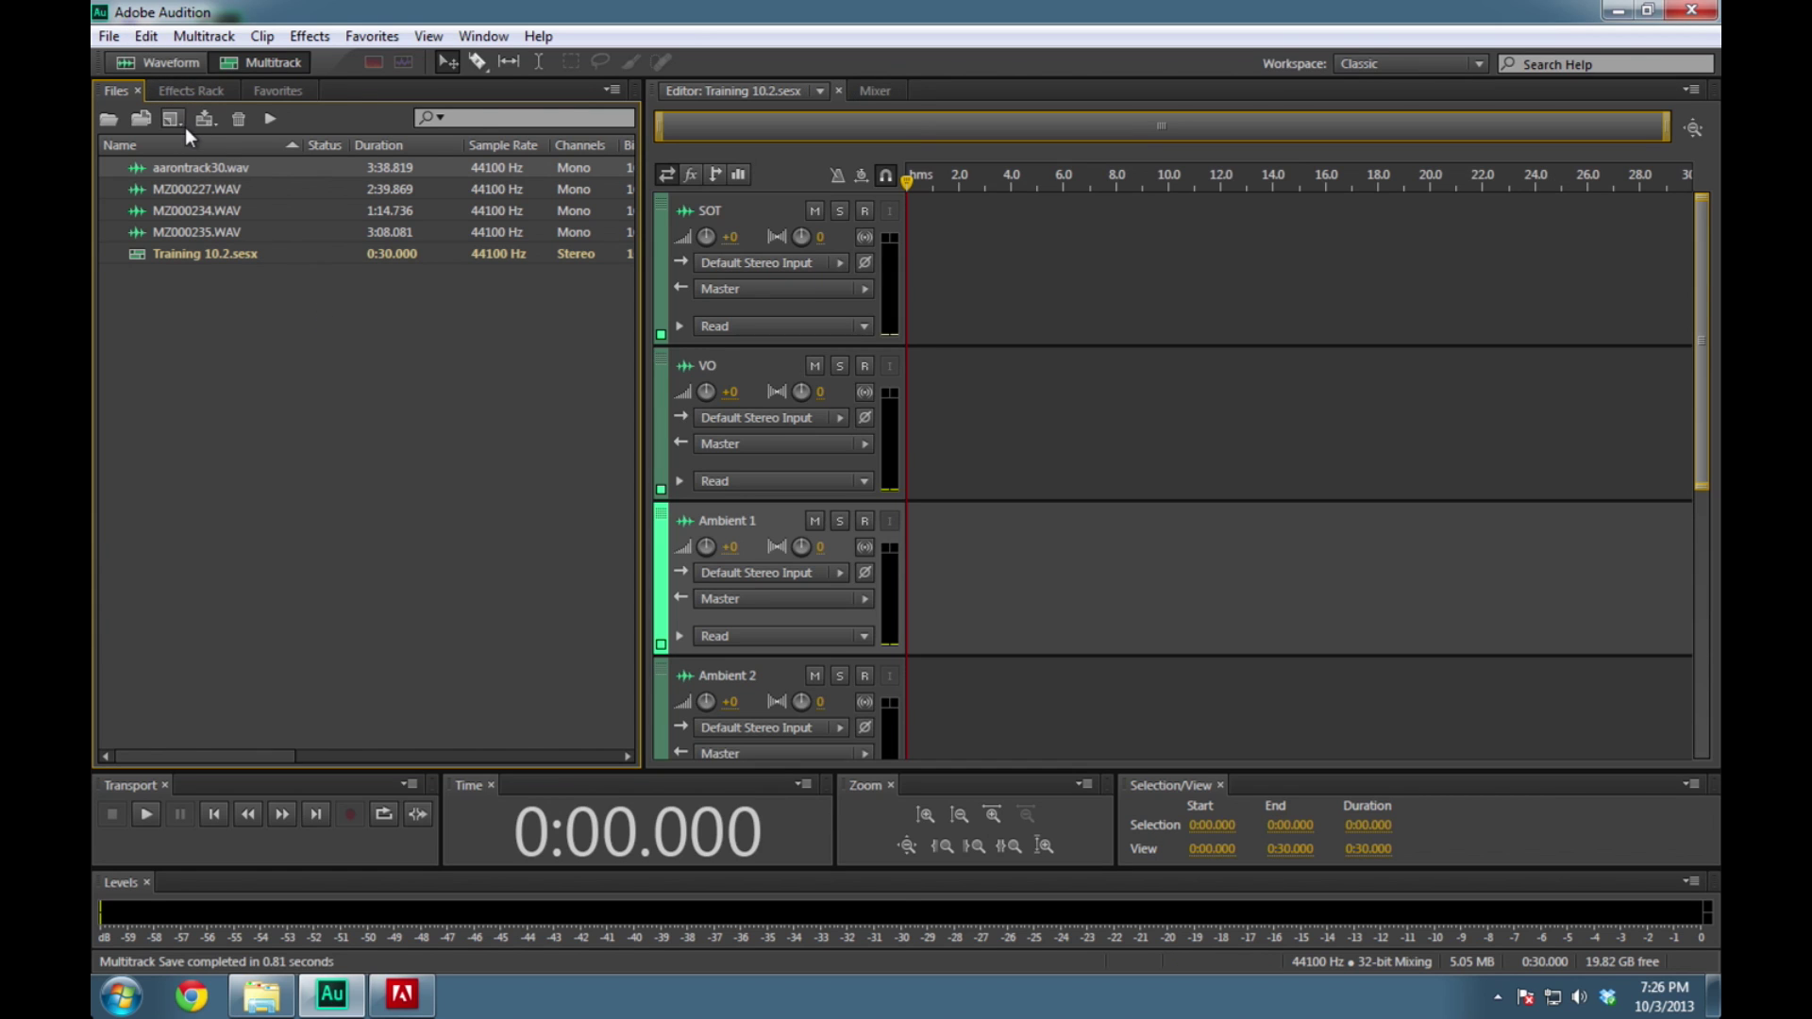
Place aarontrack30.wav at the start of the VO track in a widened editor area, and play it back briefly
left_click(646, 264)
left_click_drag(643, 267, 307, 264)
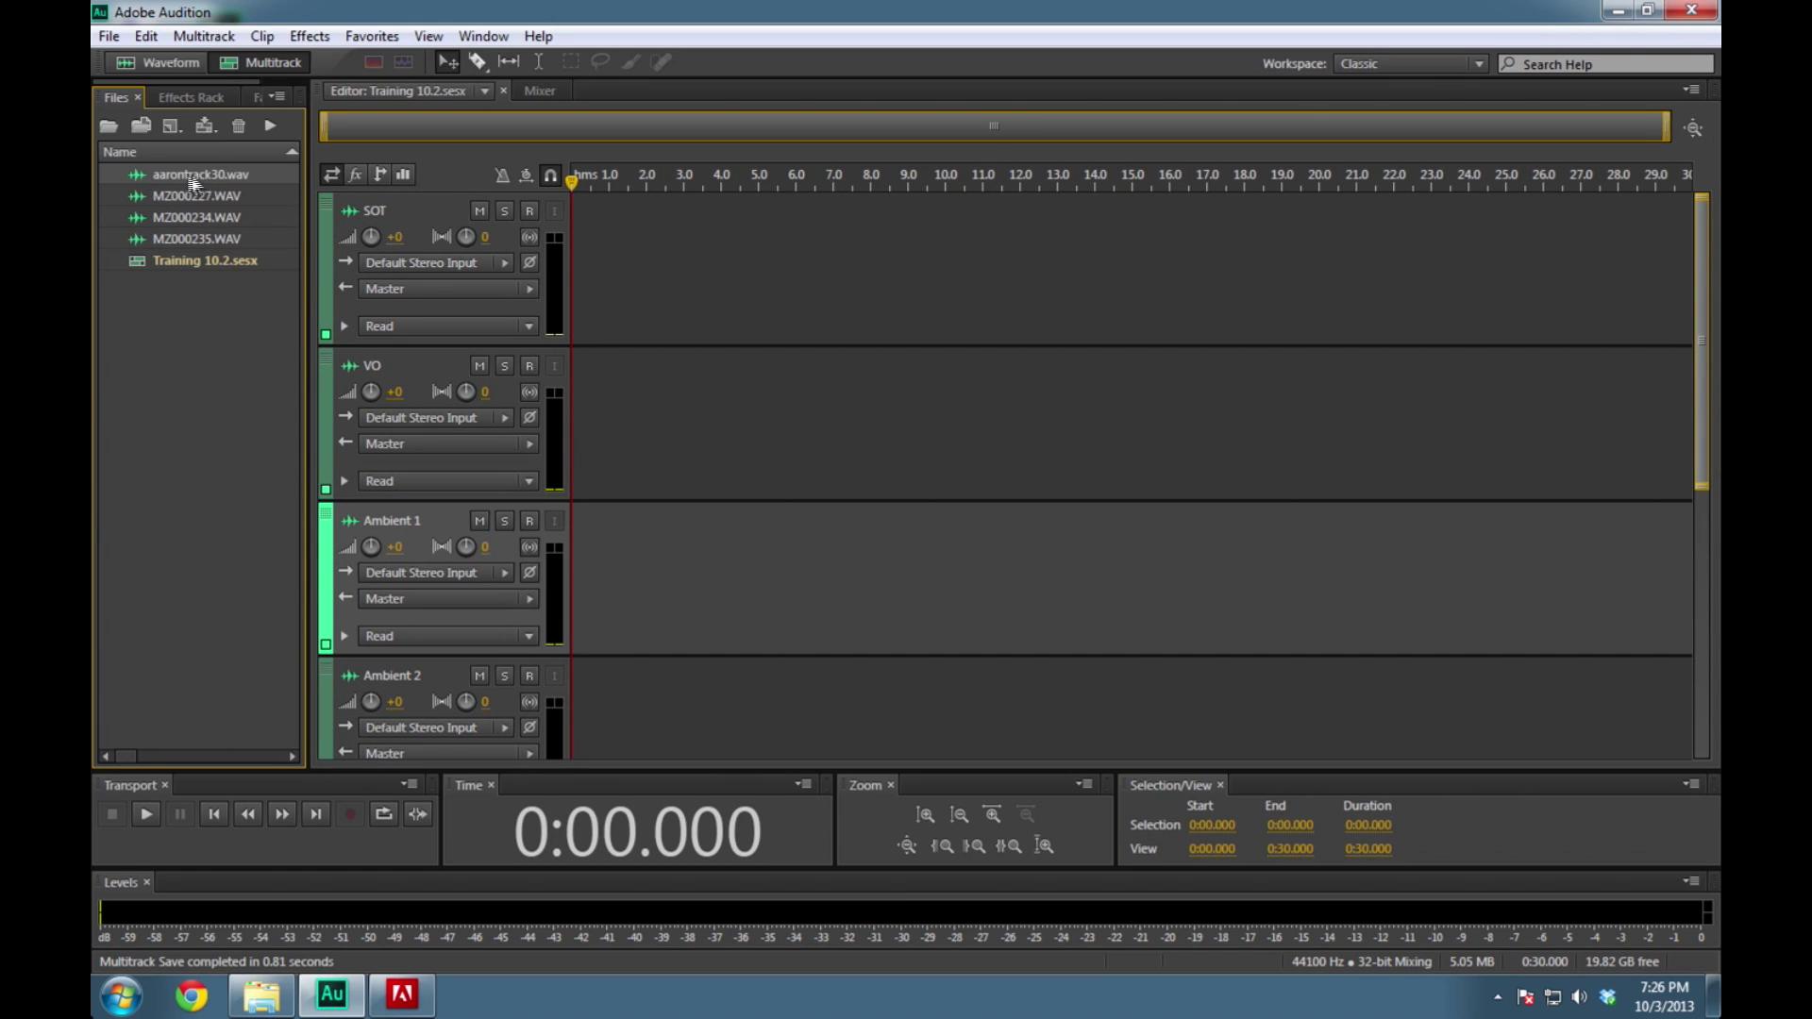
left_click_drag(147, 182, 571, 438)
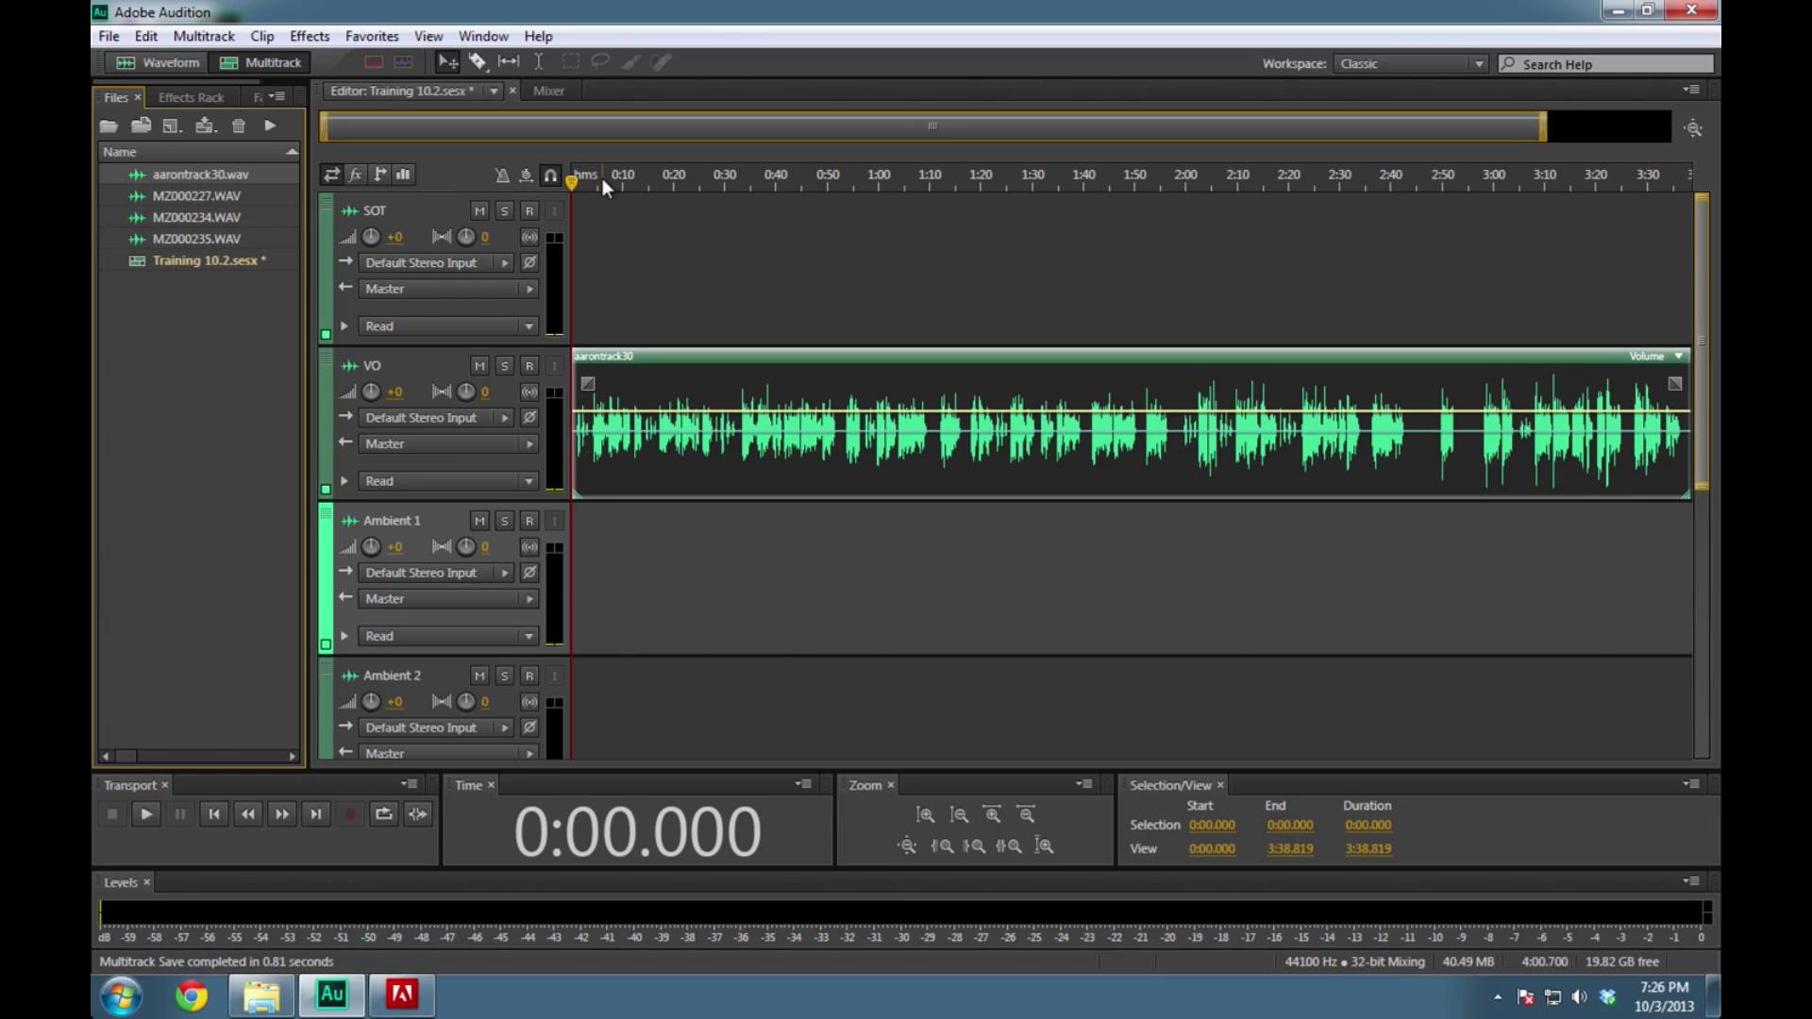
key("space")
key("space")
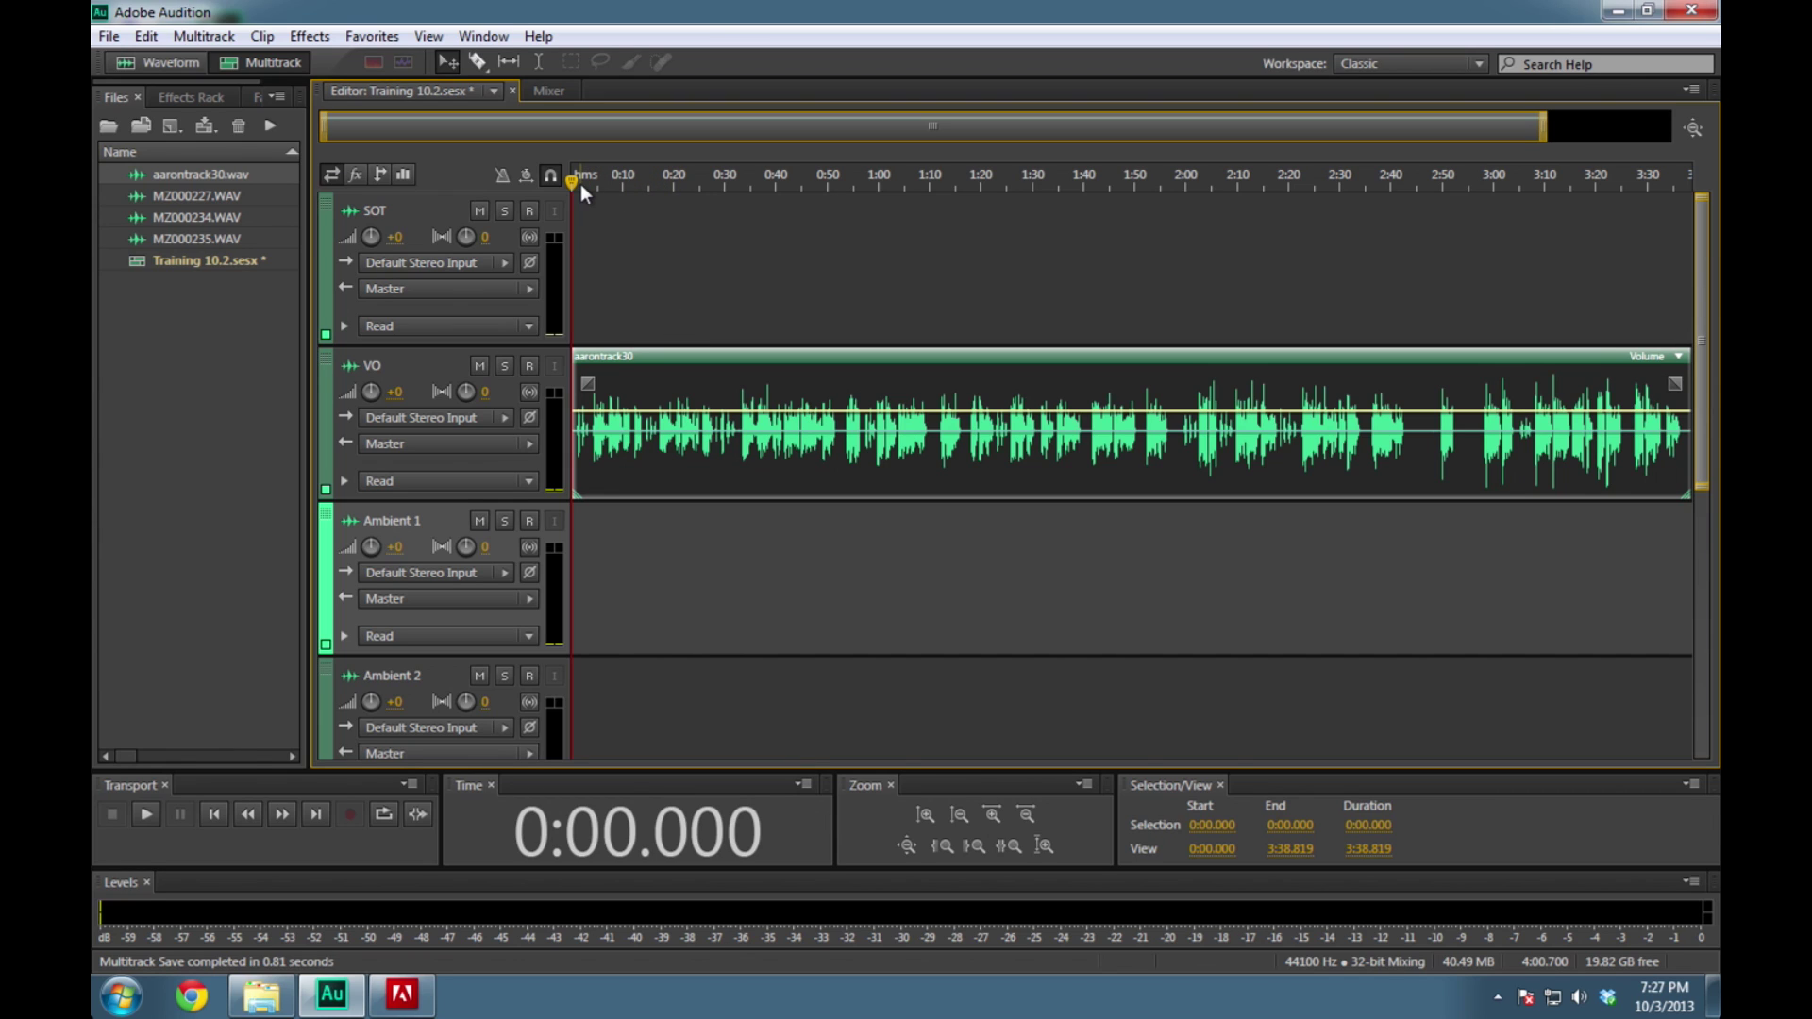
Play the VO clip from the session start to about 0:15, raising the system volume for listening
mouse_move(559, 176)
left_mouse_down()
mouse_move(614, 182)
mouse_move(518, 183)
mouse_move(541, 184)
left_mouse_up()
key("space")
key("XF86AudioRaiseVolume")
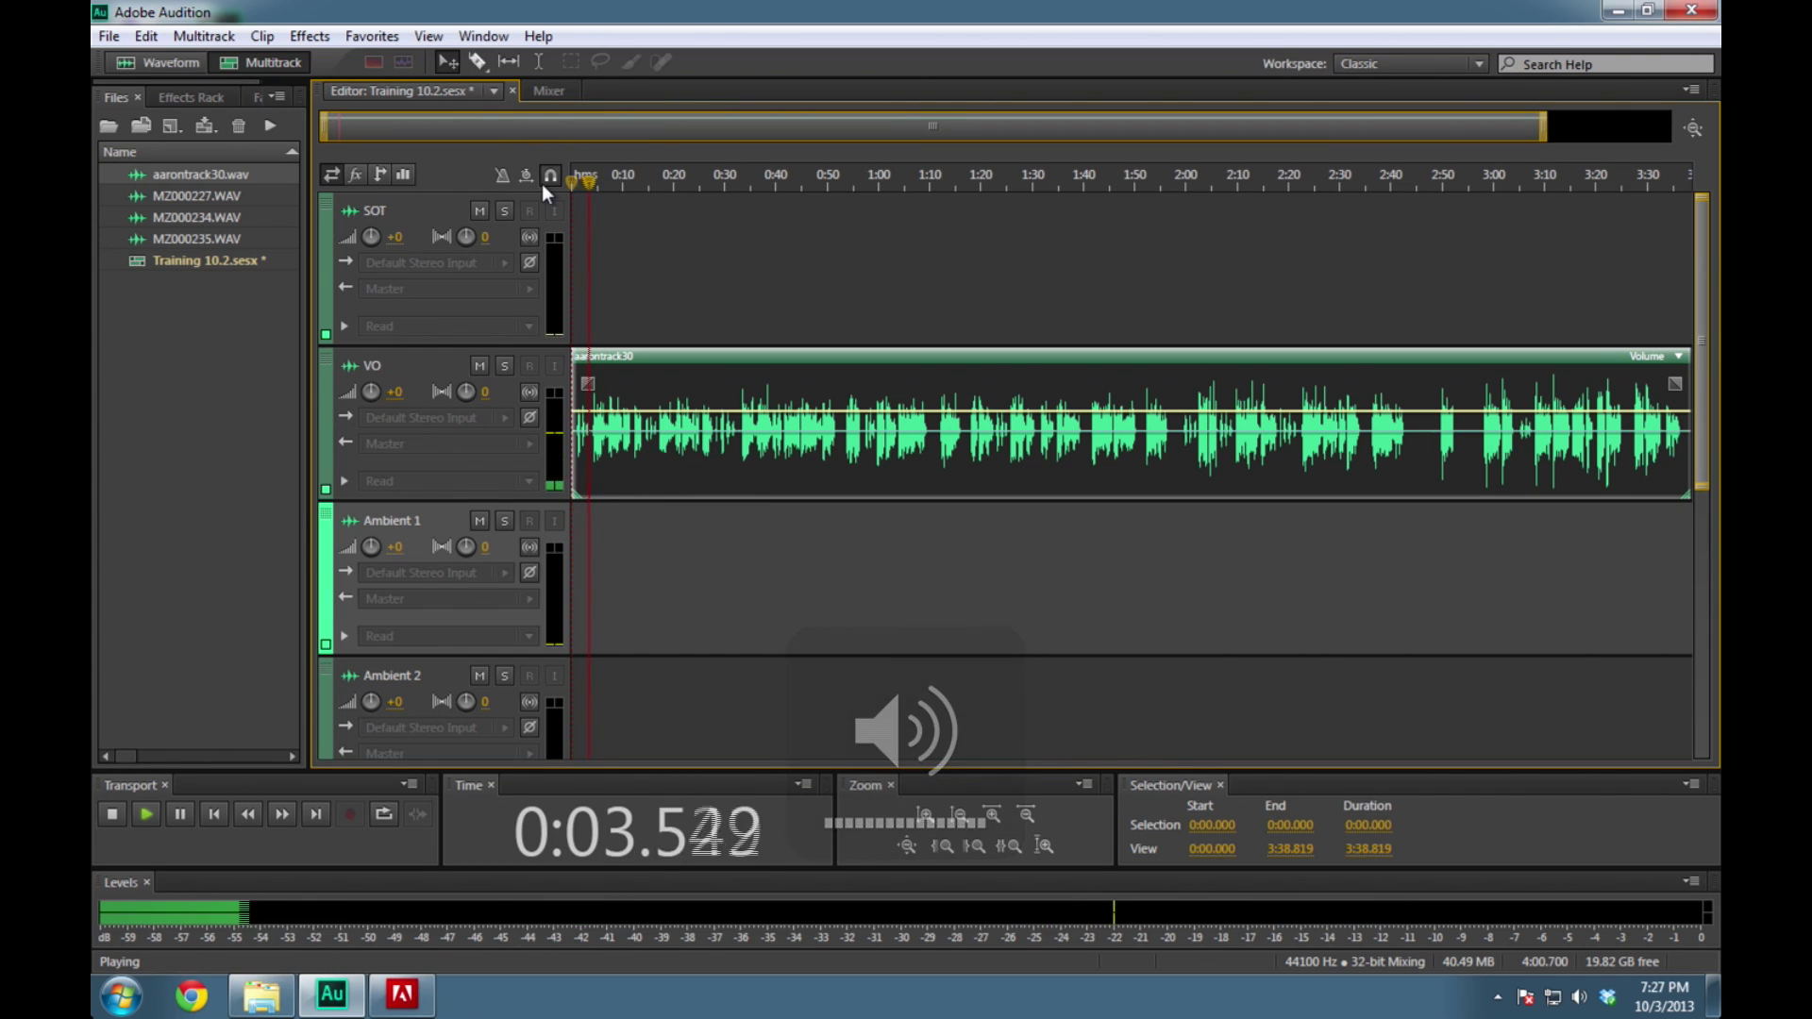
key("space")
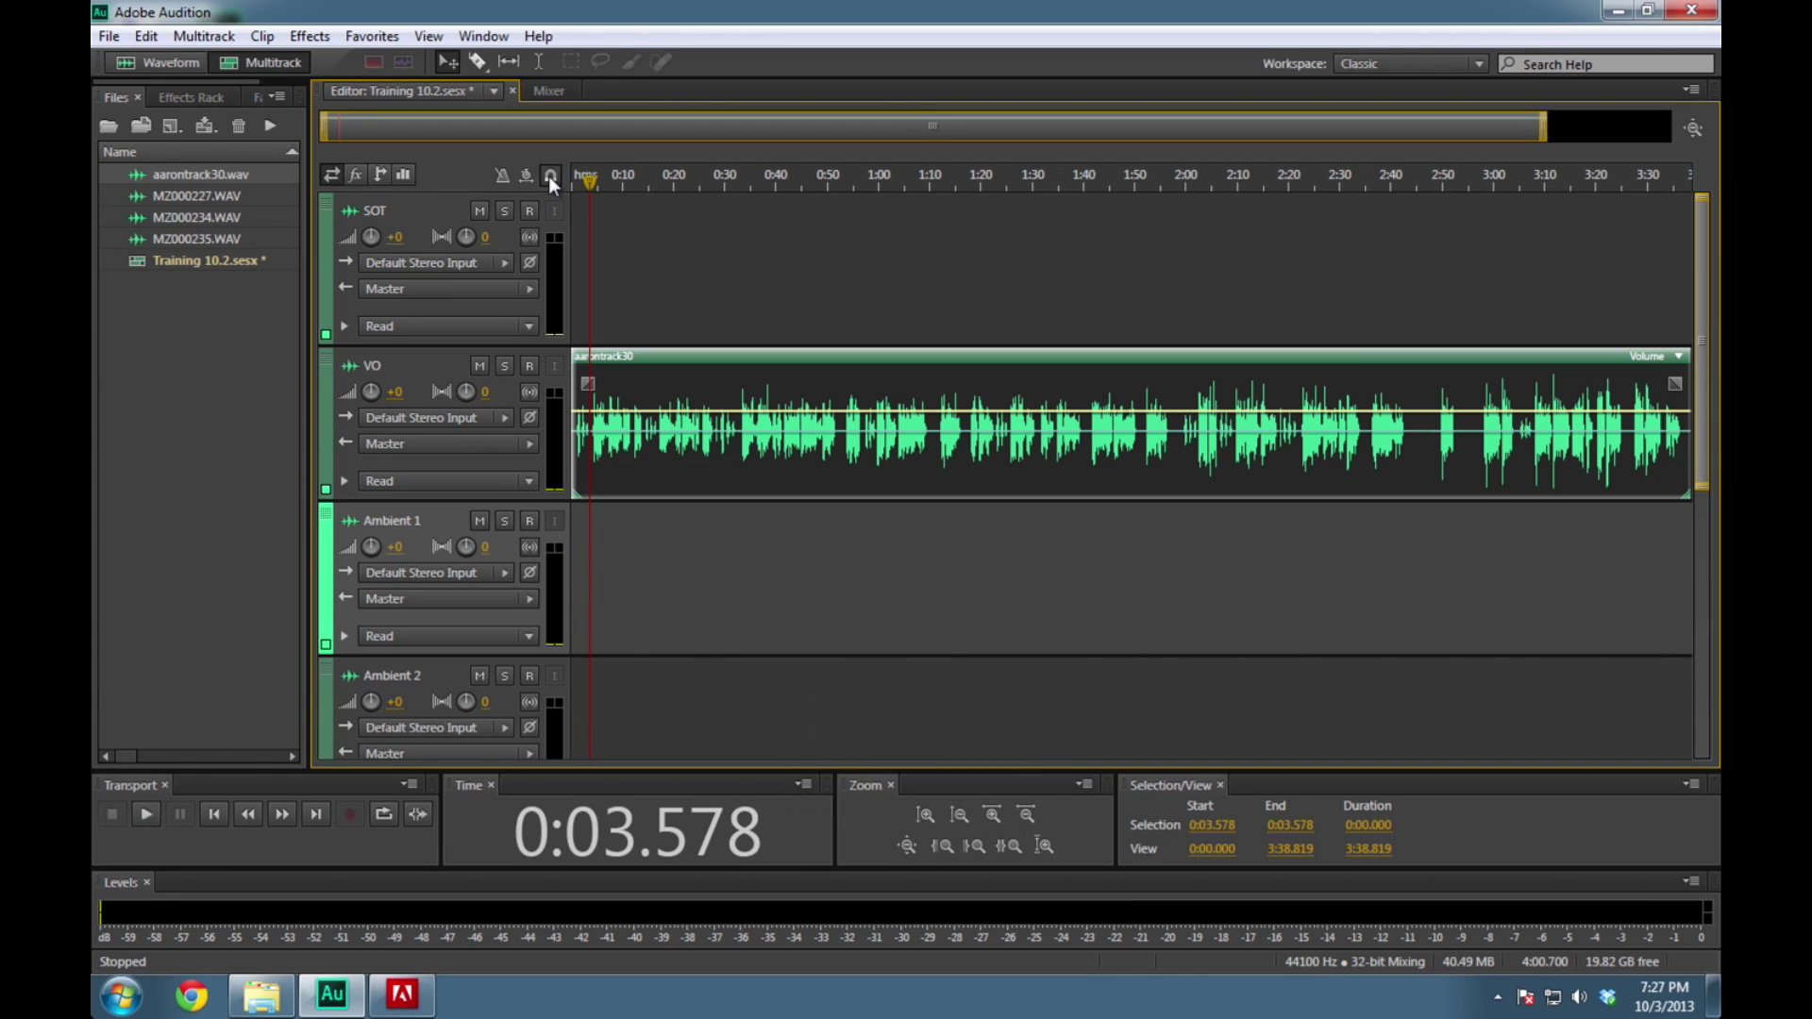
left_click(550, 178)
key("space")
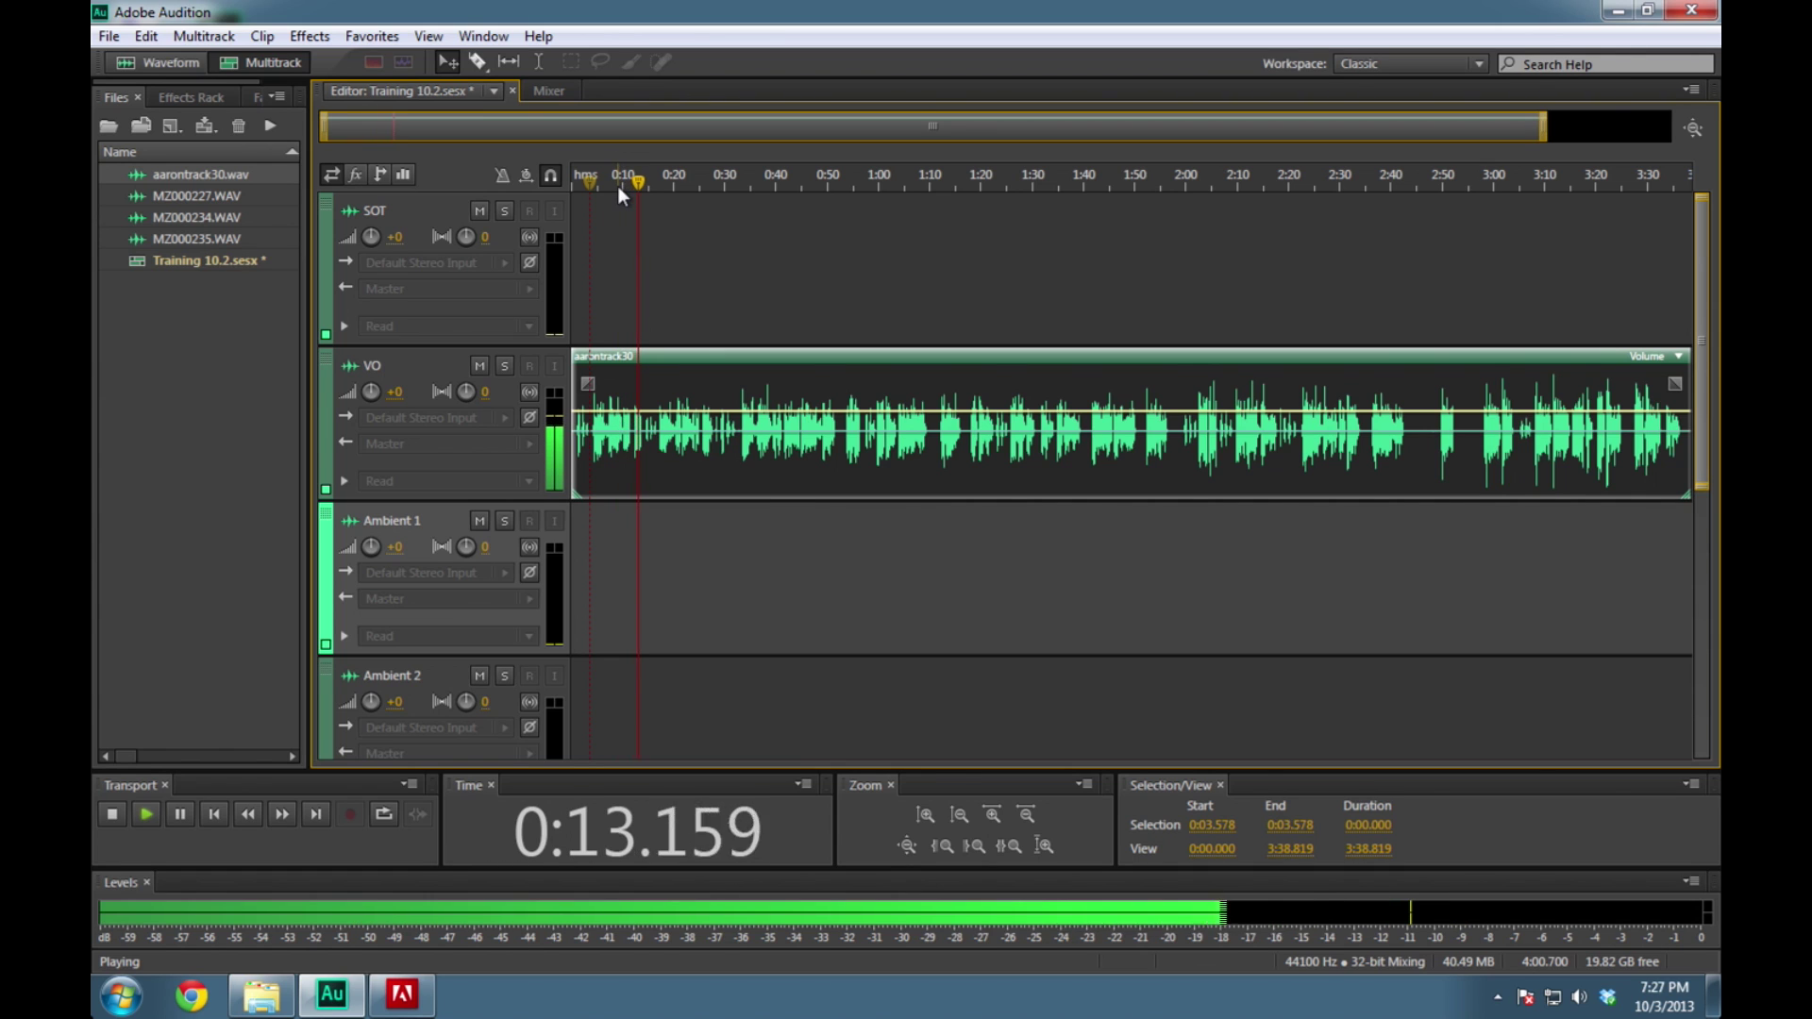
key("space")
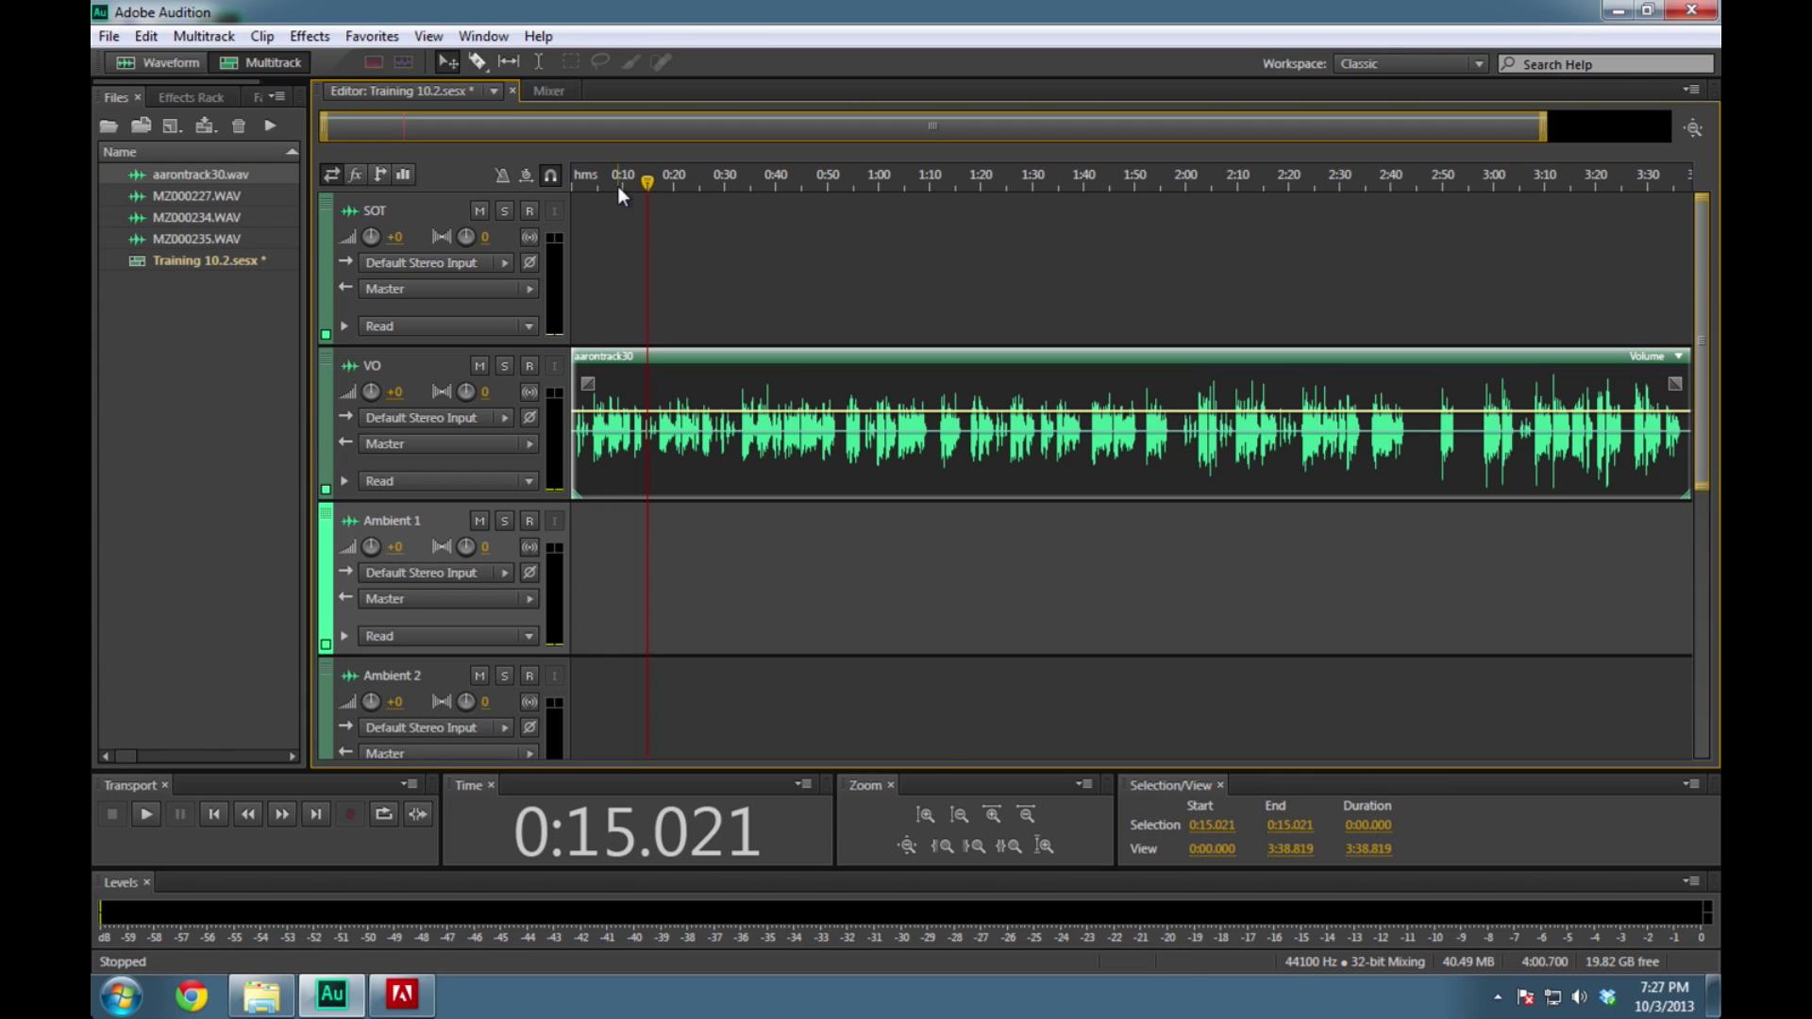
Raise the volume again and continue listening to the VO clip up to about 0:43
key("XF86AudioRaiseVolume")
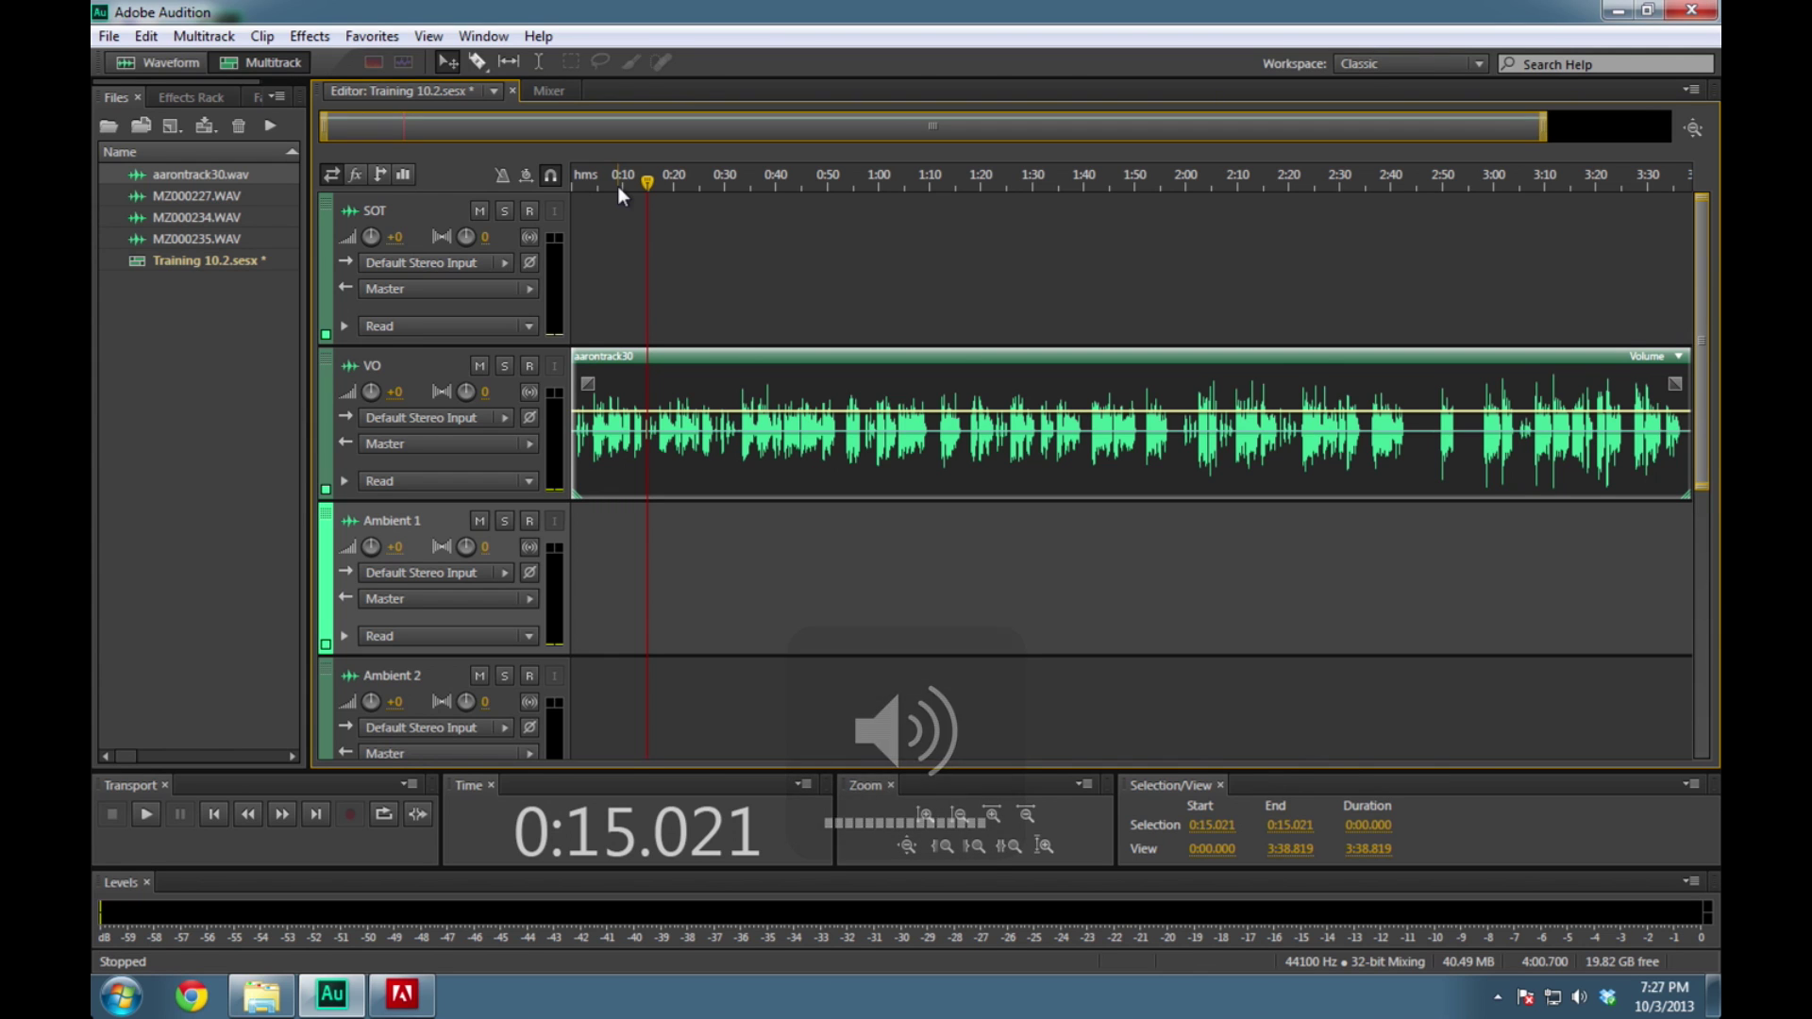
key("space")
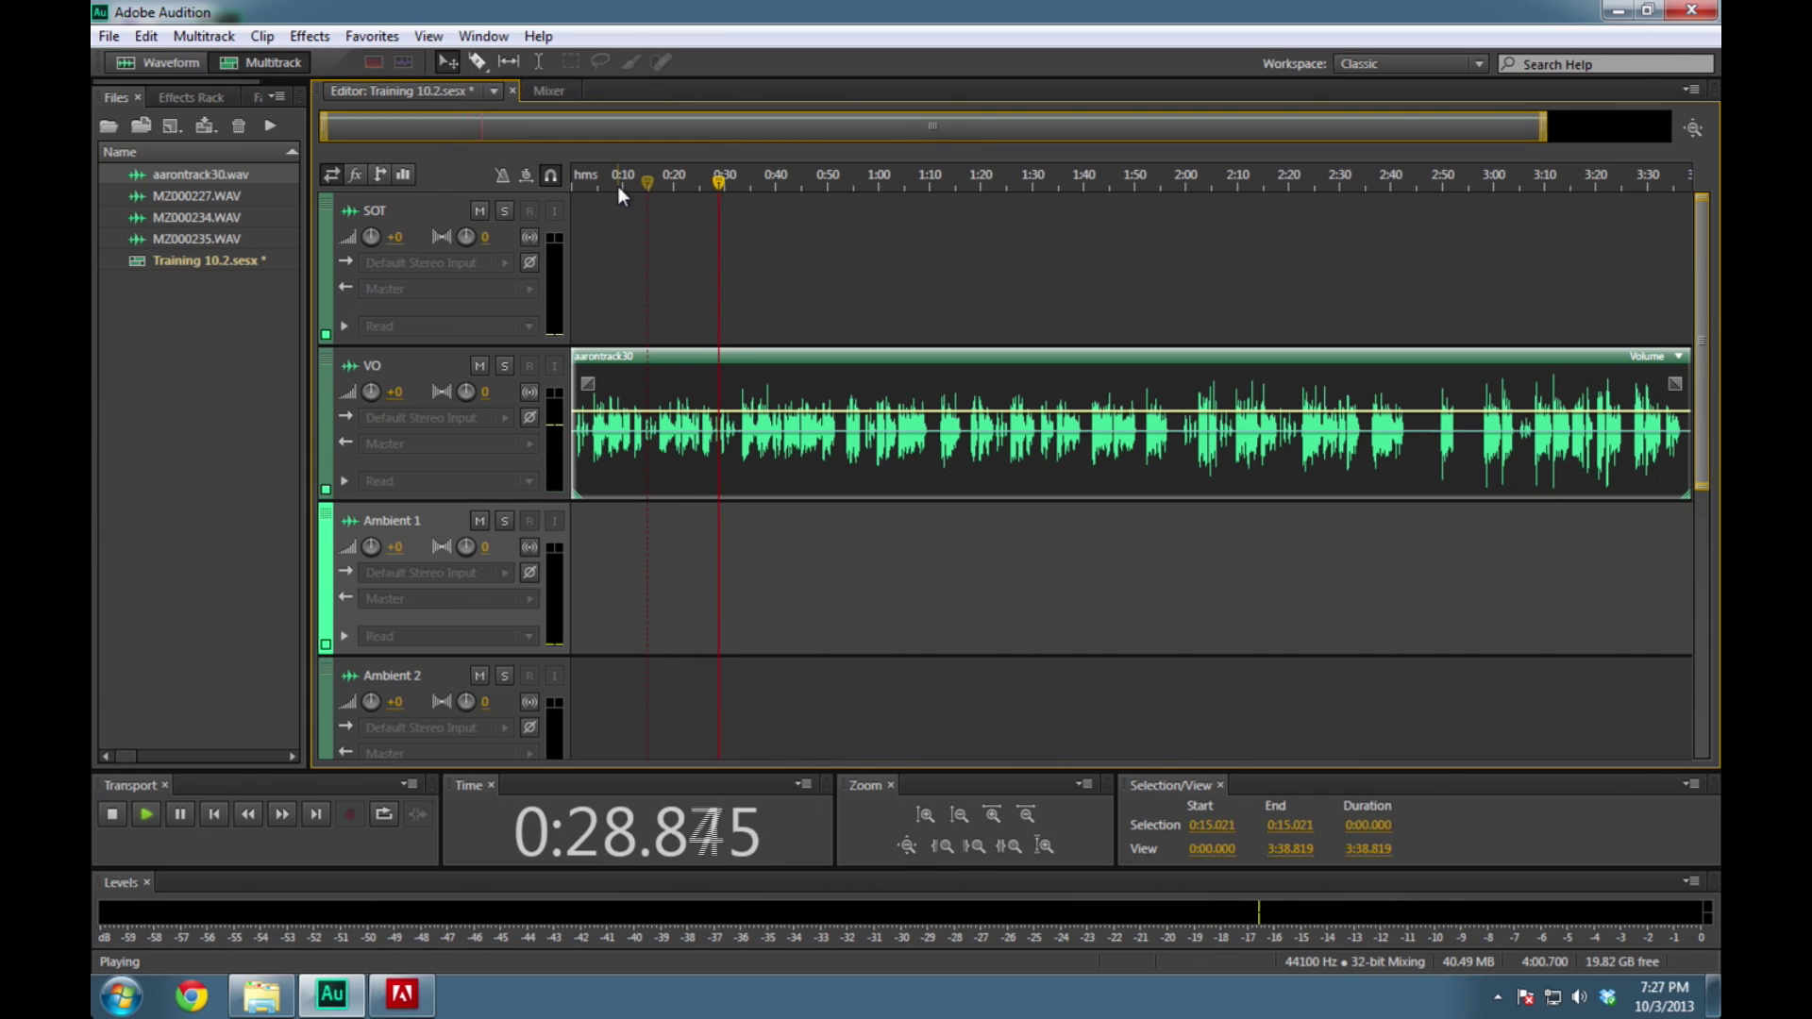
key("space")
key("space")
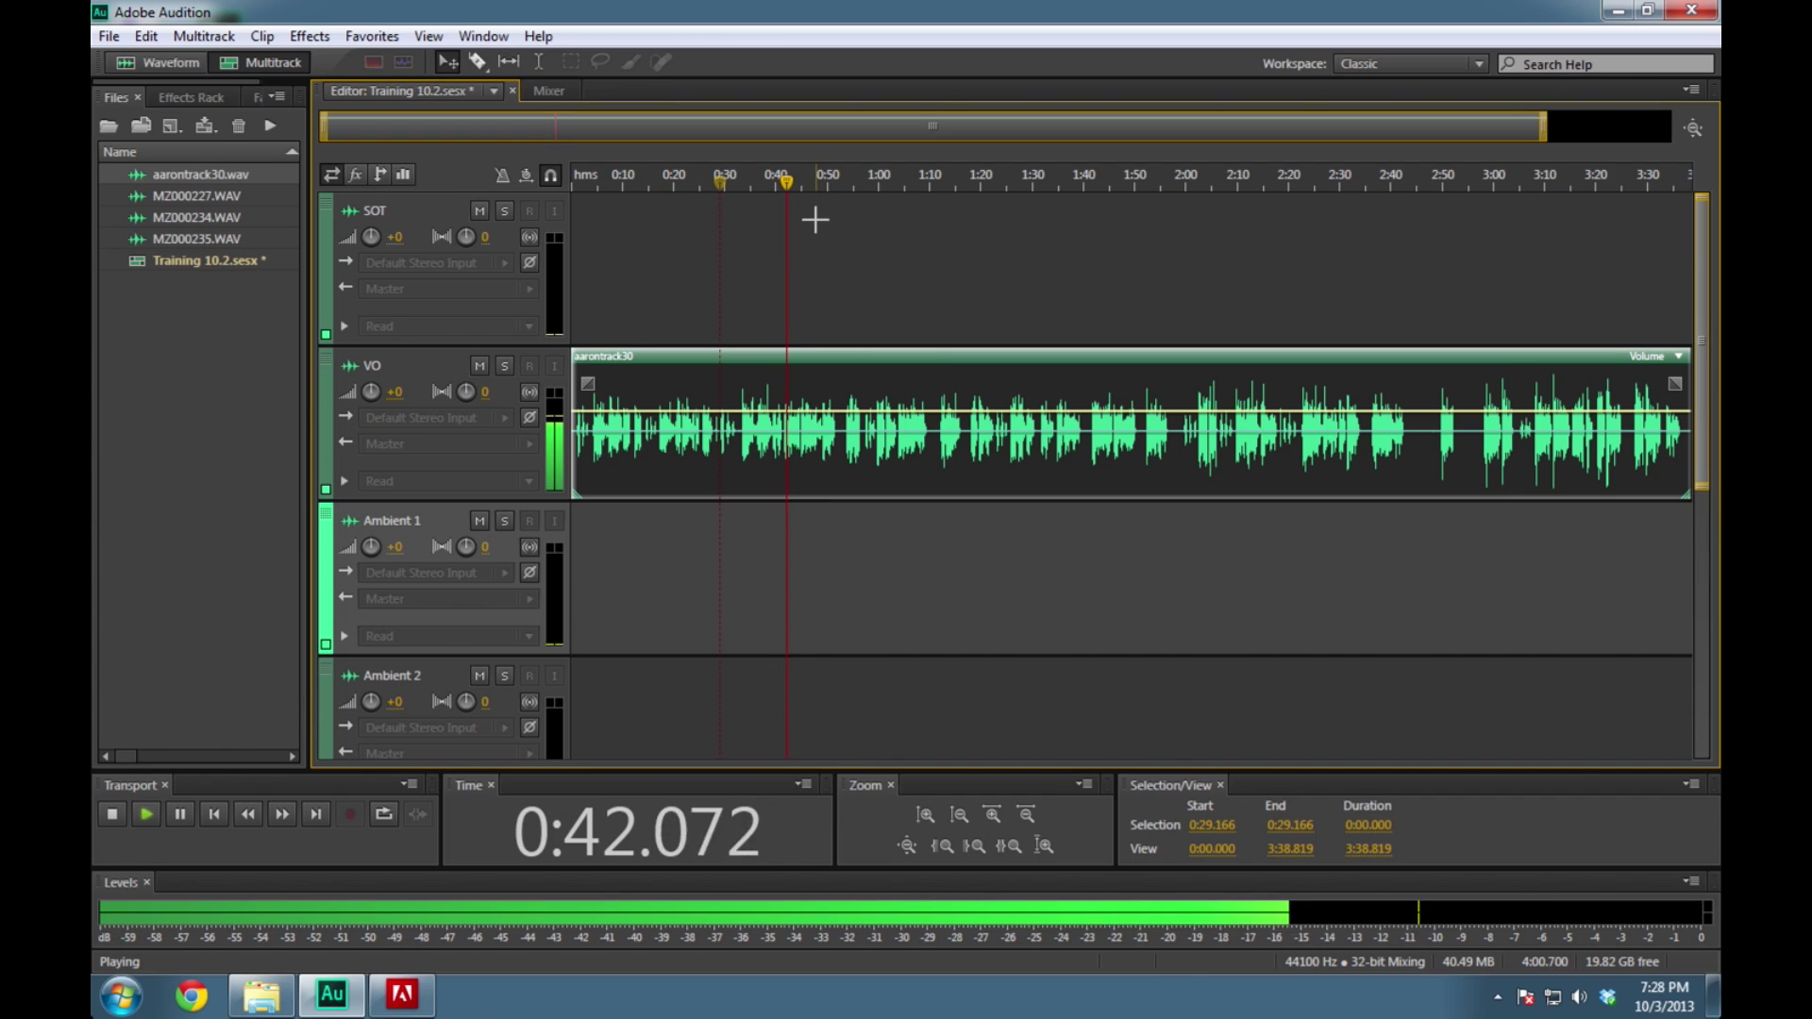
key("space")
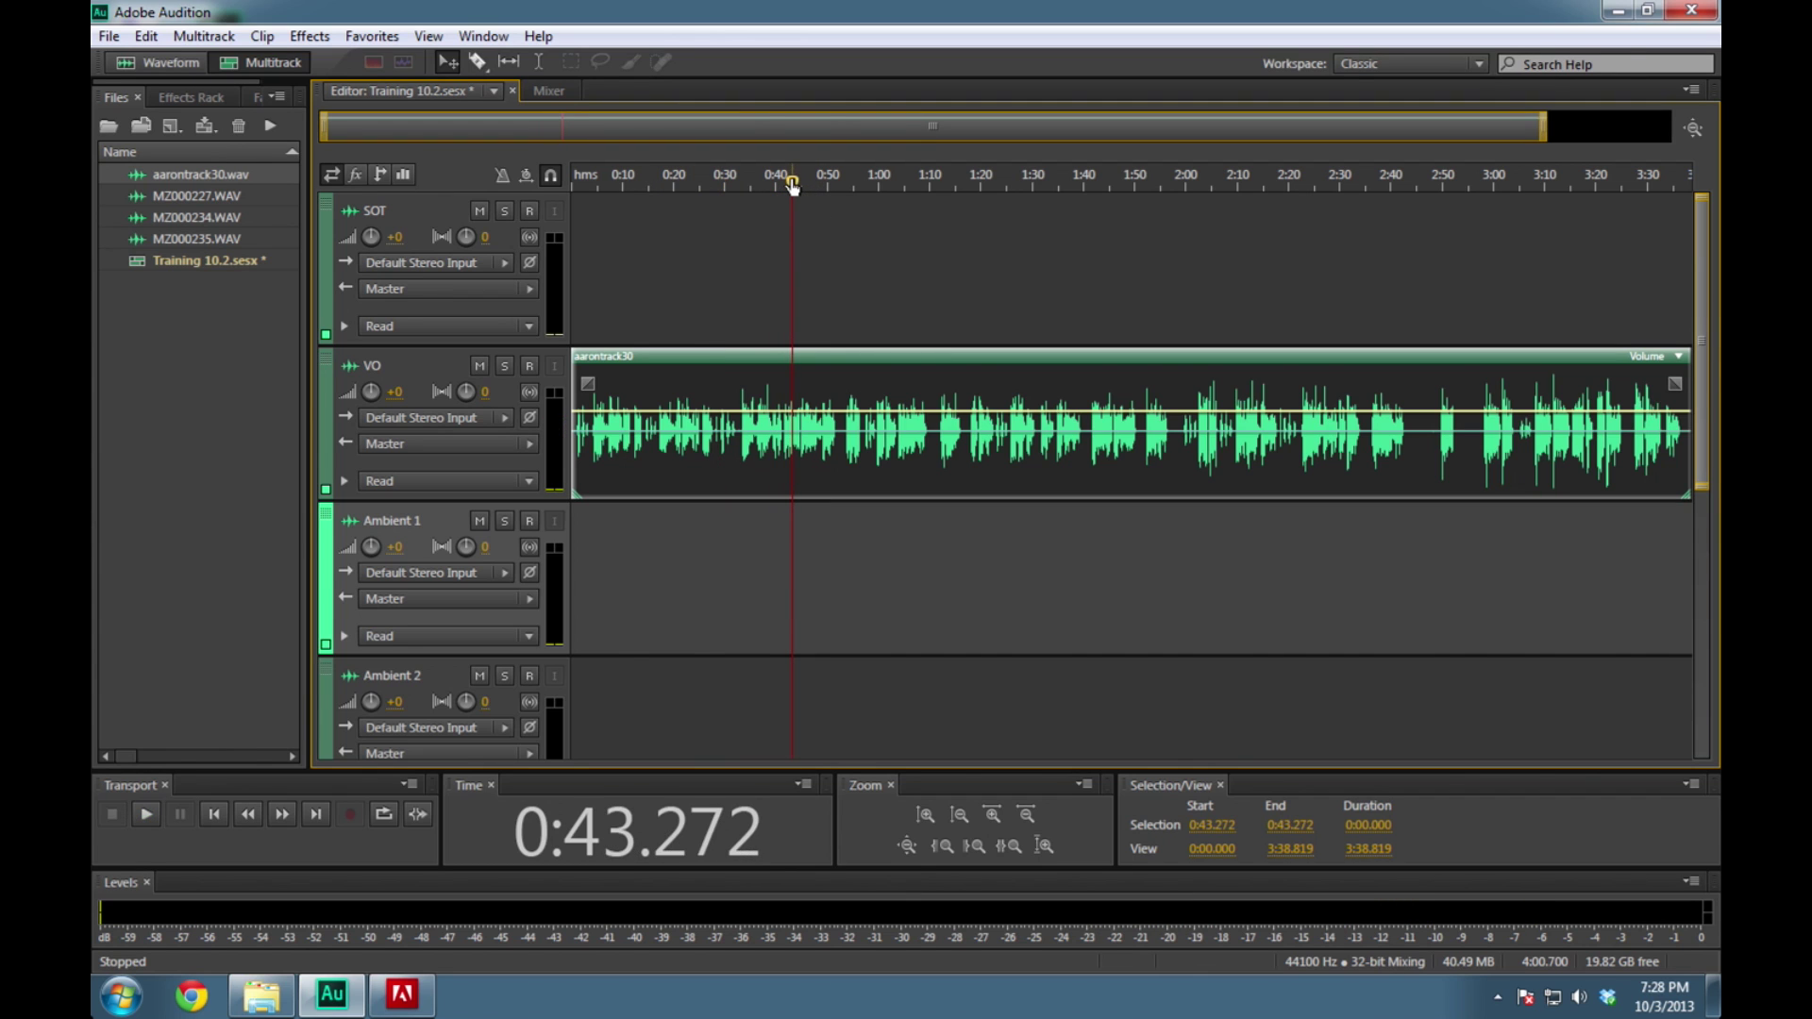
Move the playhead back to about 0:30 and magnify the VO waveform in time around it
left_click_drag(792, 182, 726, 189)
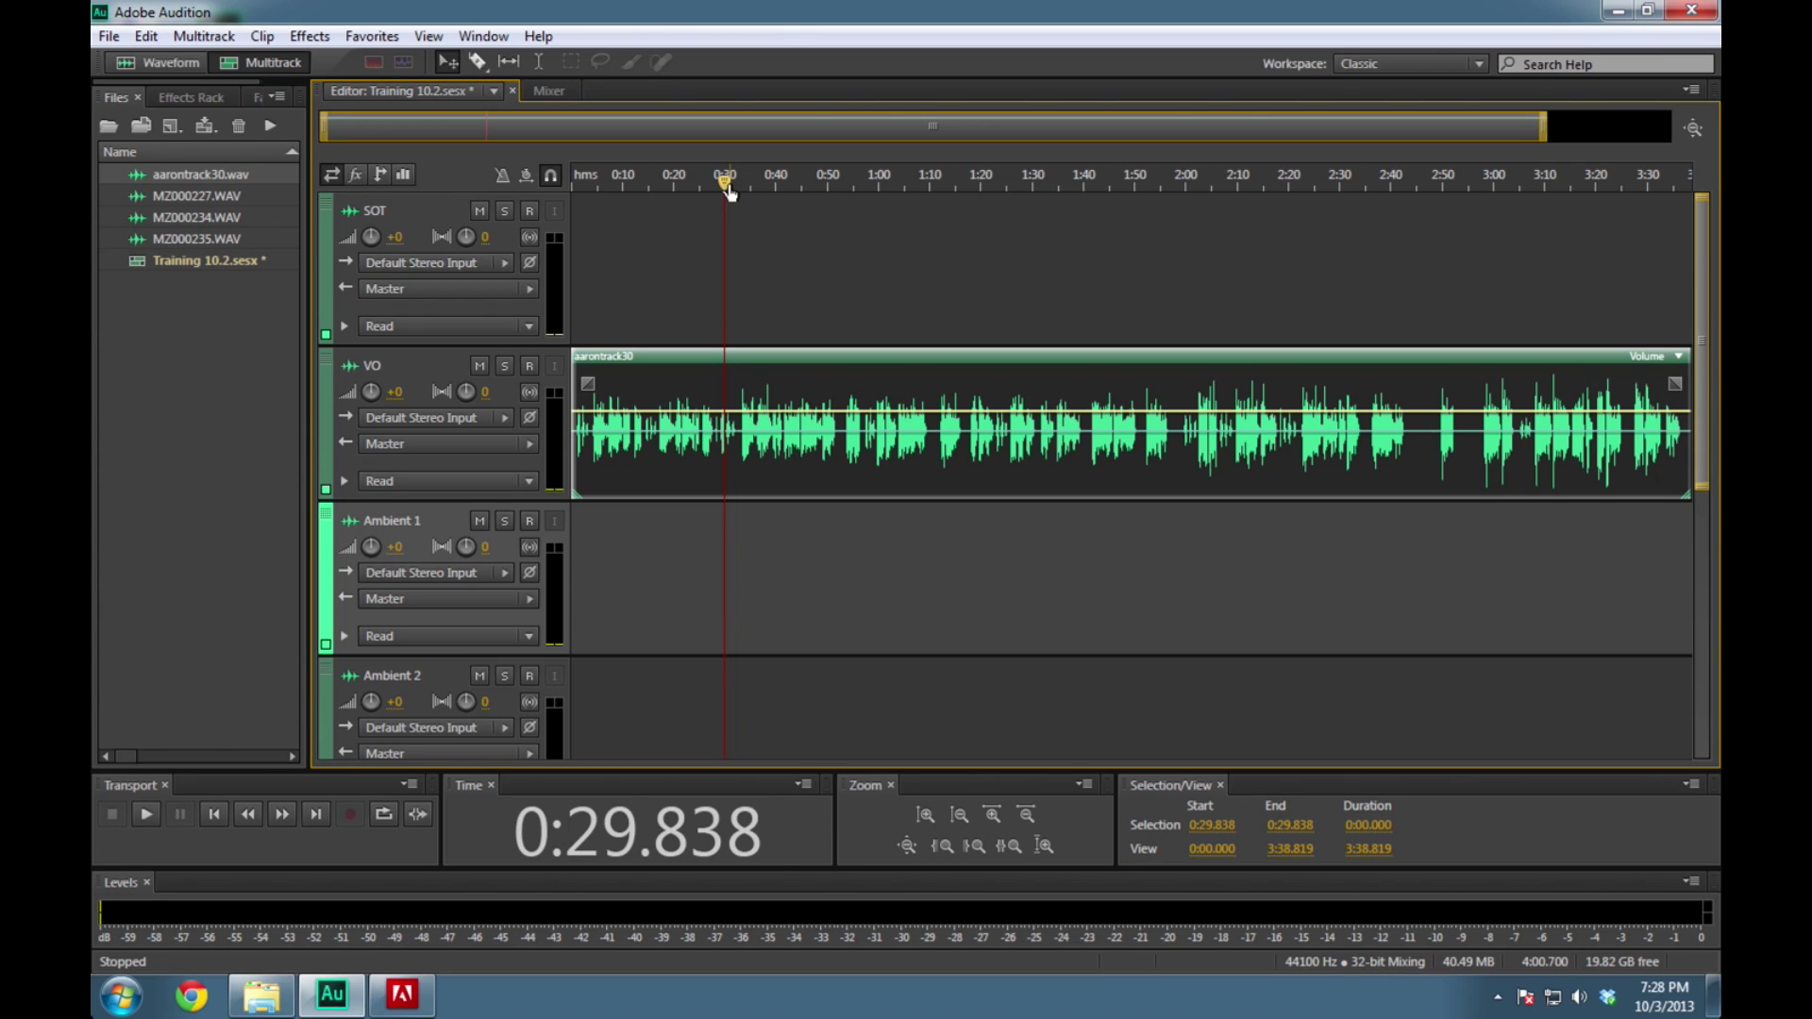
left_click(991, 814)
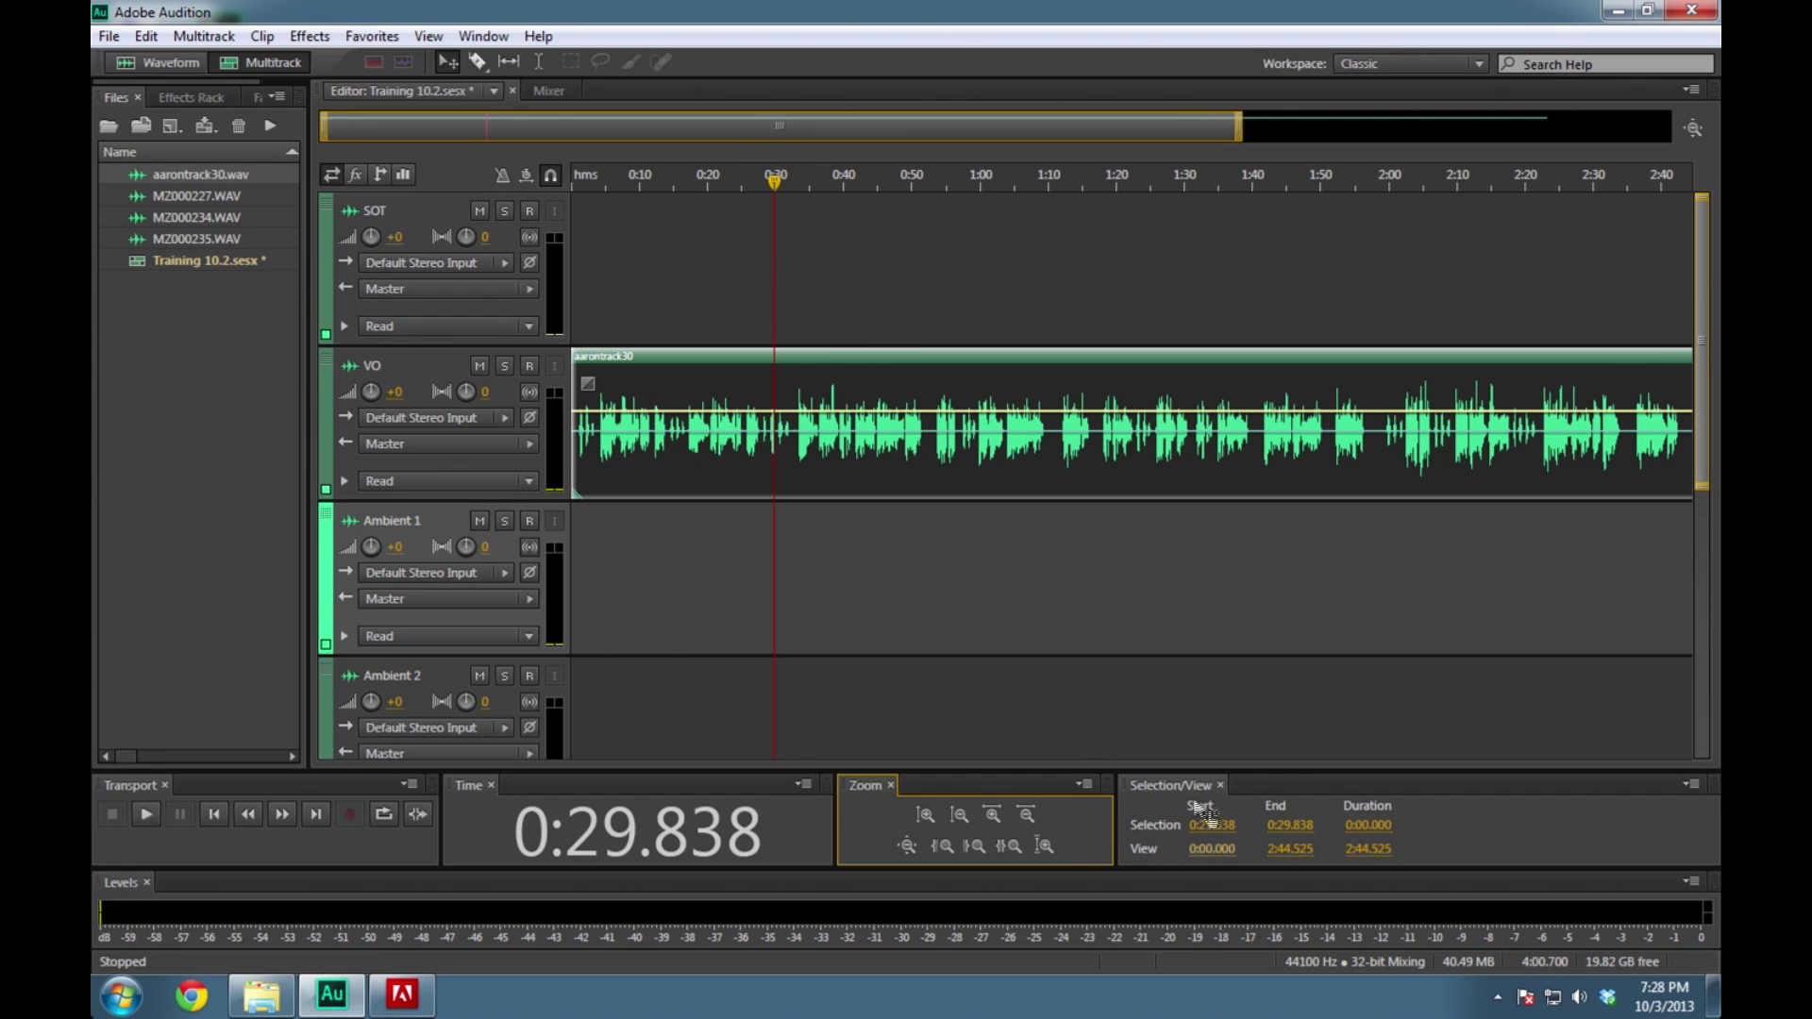
left_click(993, 814)
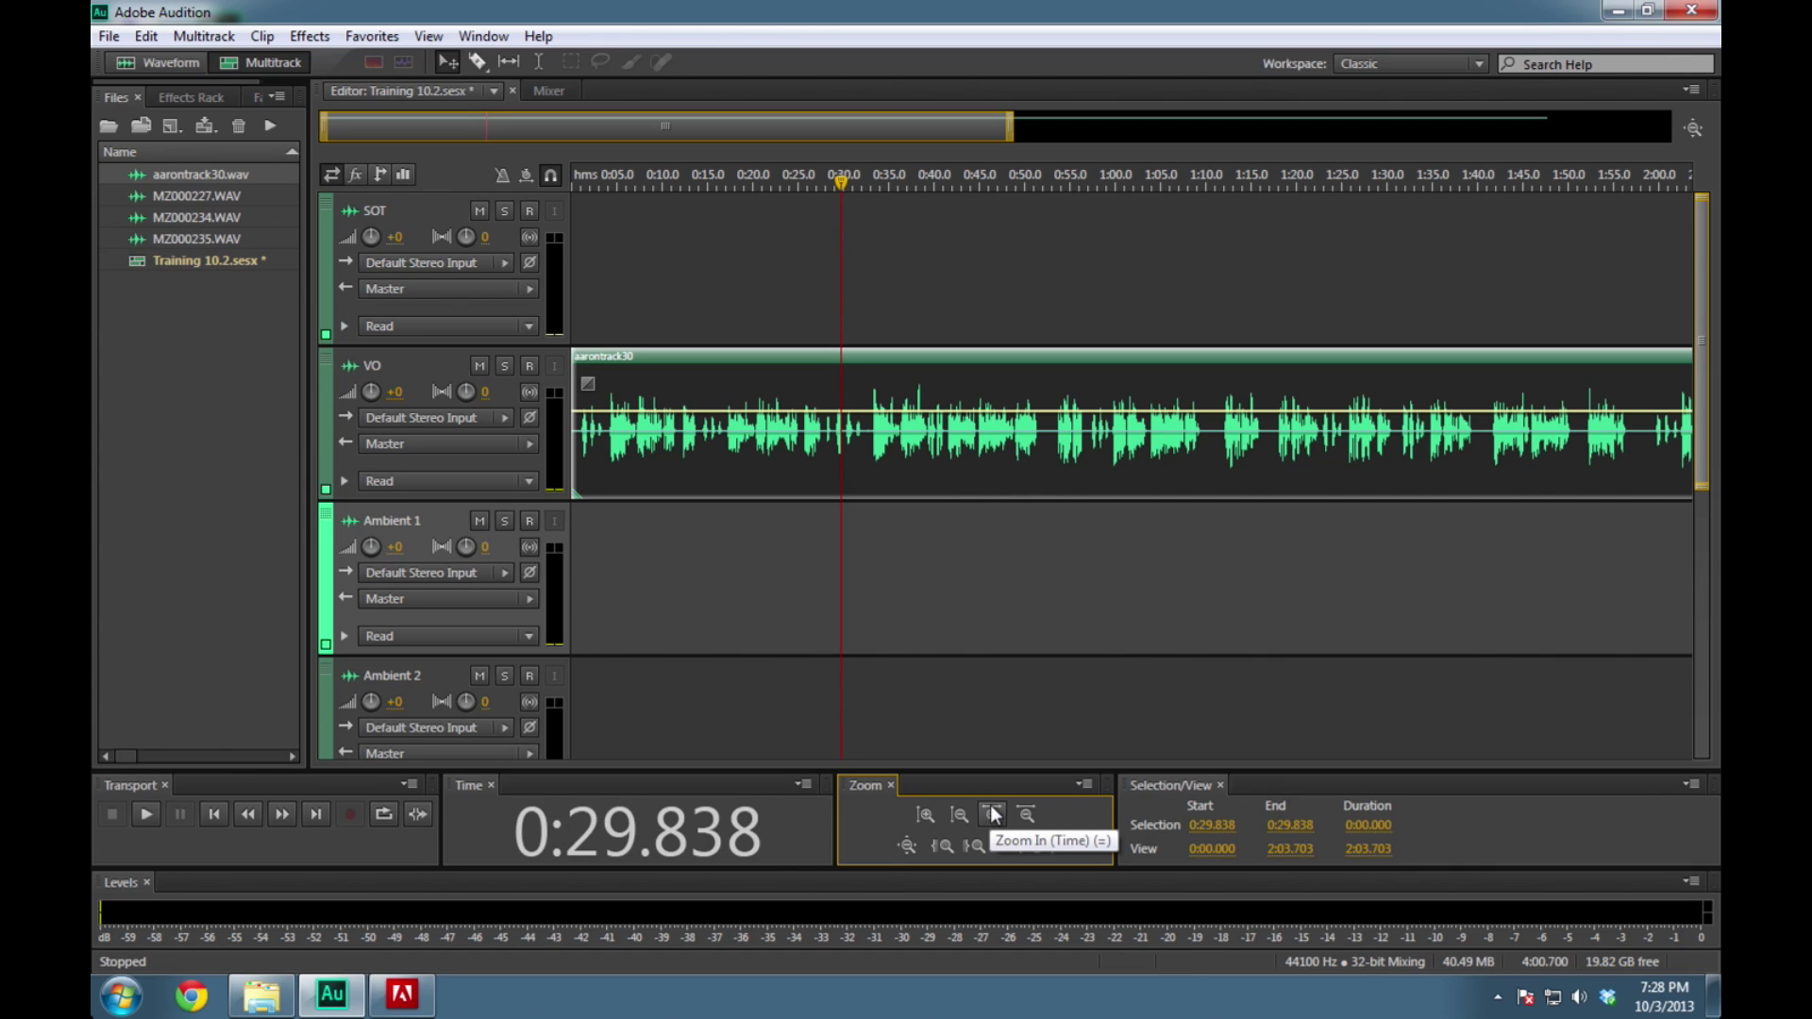
left_click(993, 813)
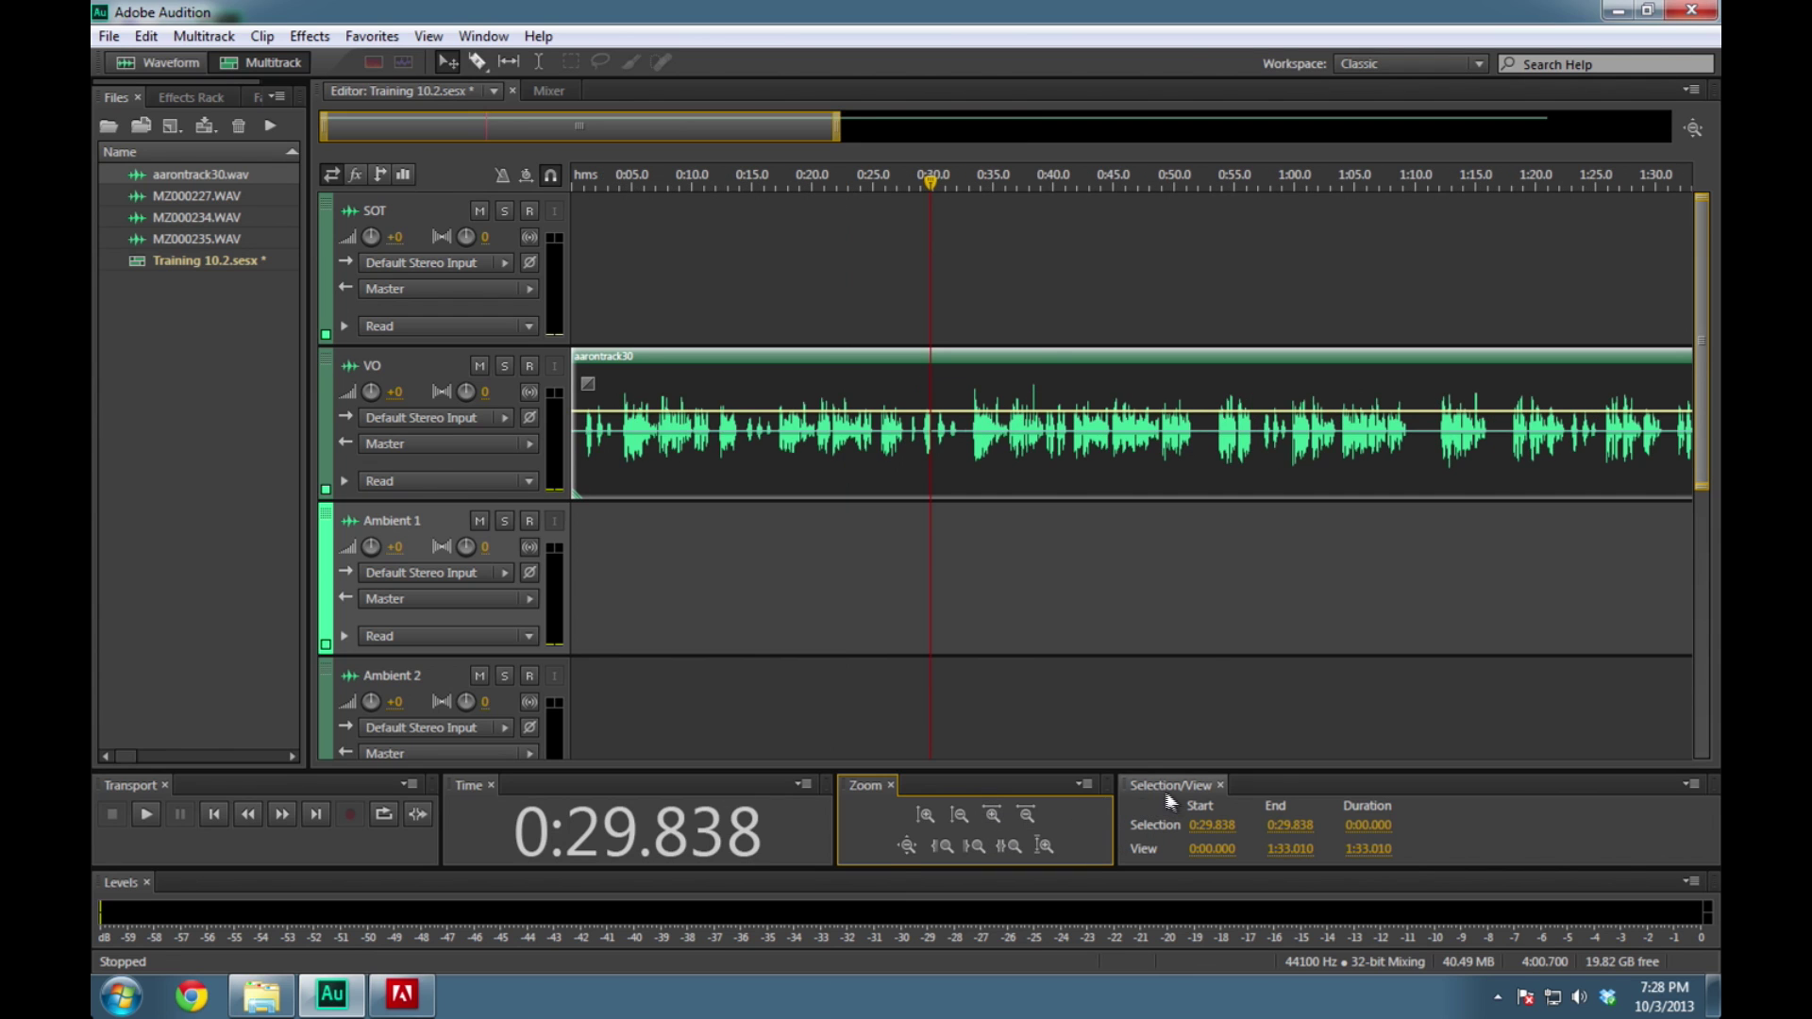
key("equal")
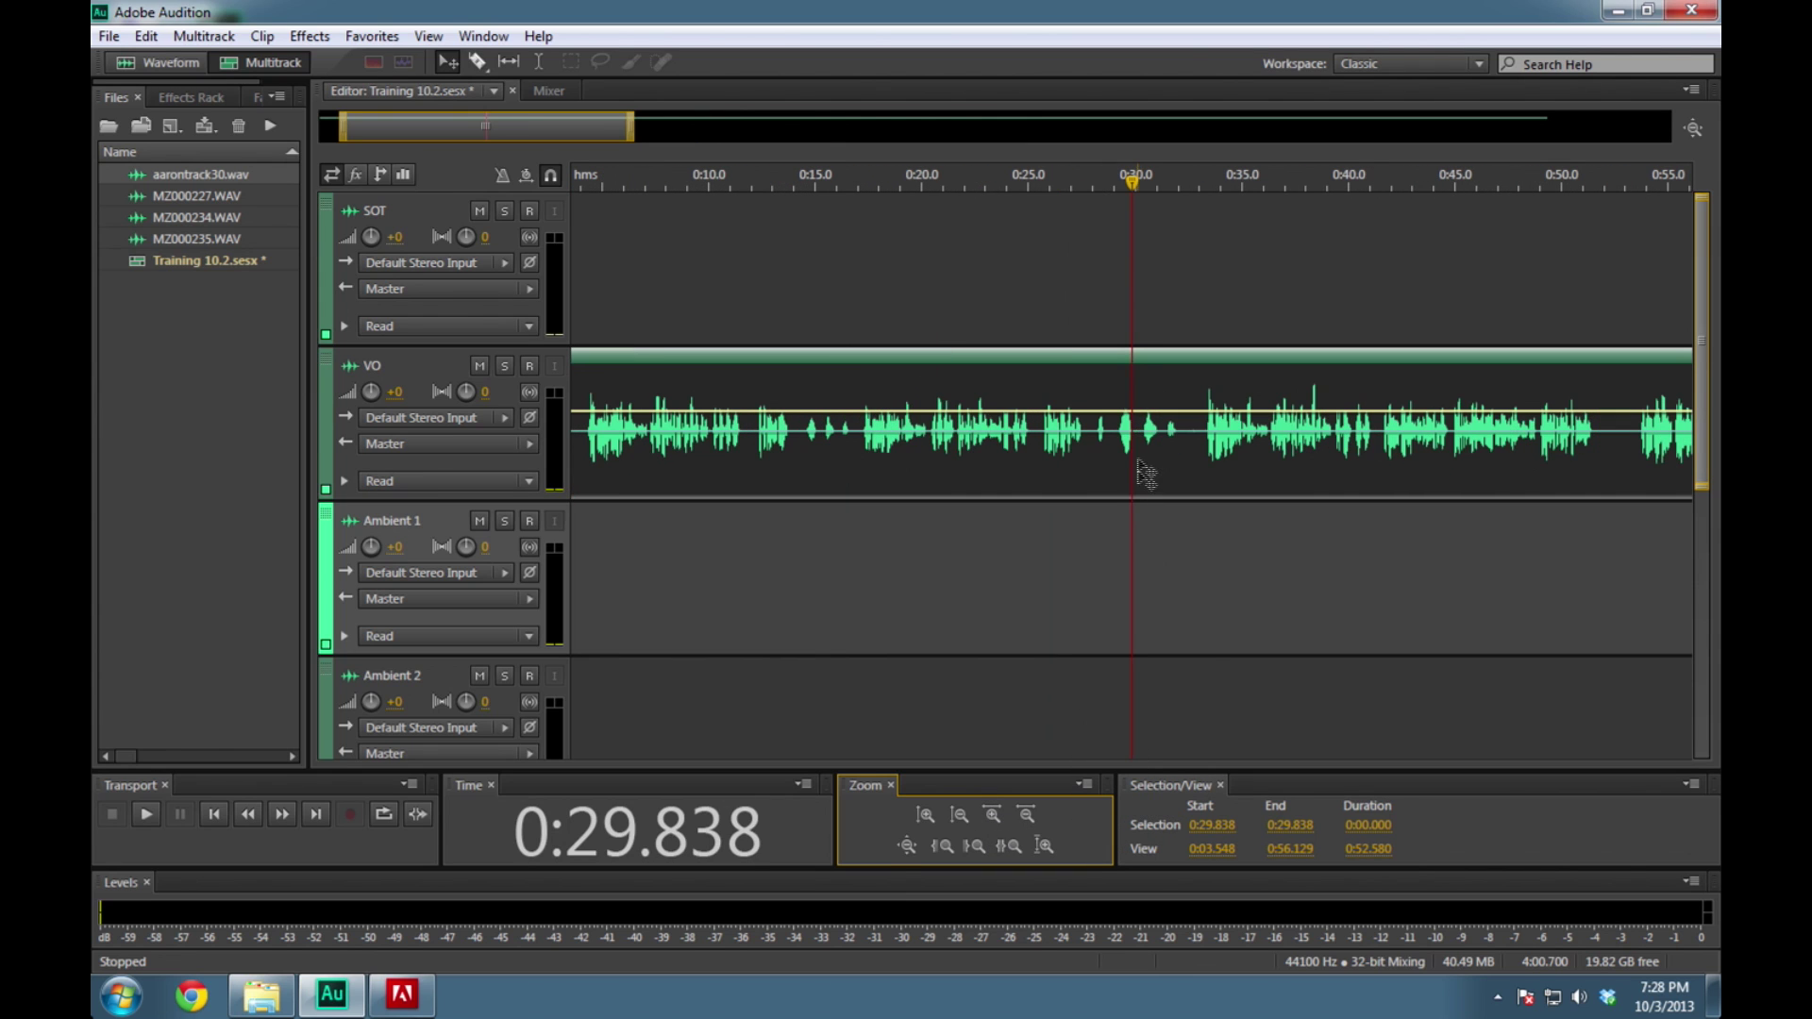
Replay the VO clip from about 0:20, stop in the pause at about 0:32 and split the clip there
left_click_drag(1134, 185, 935, 186)
key("space")
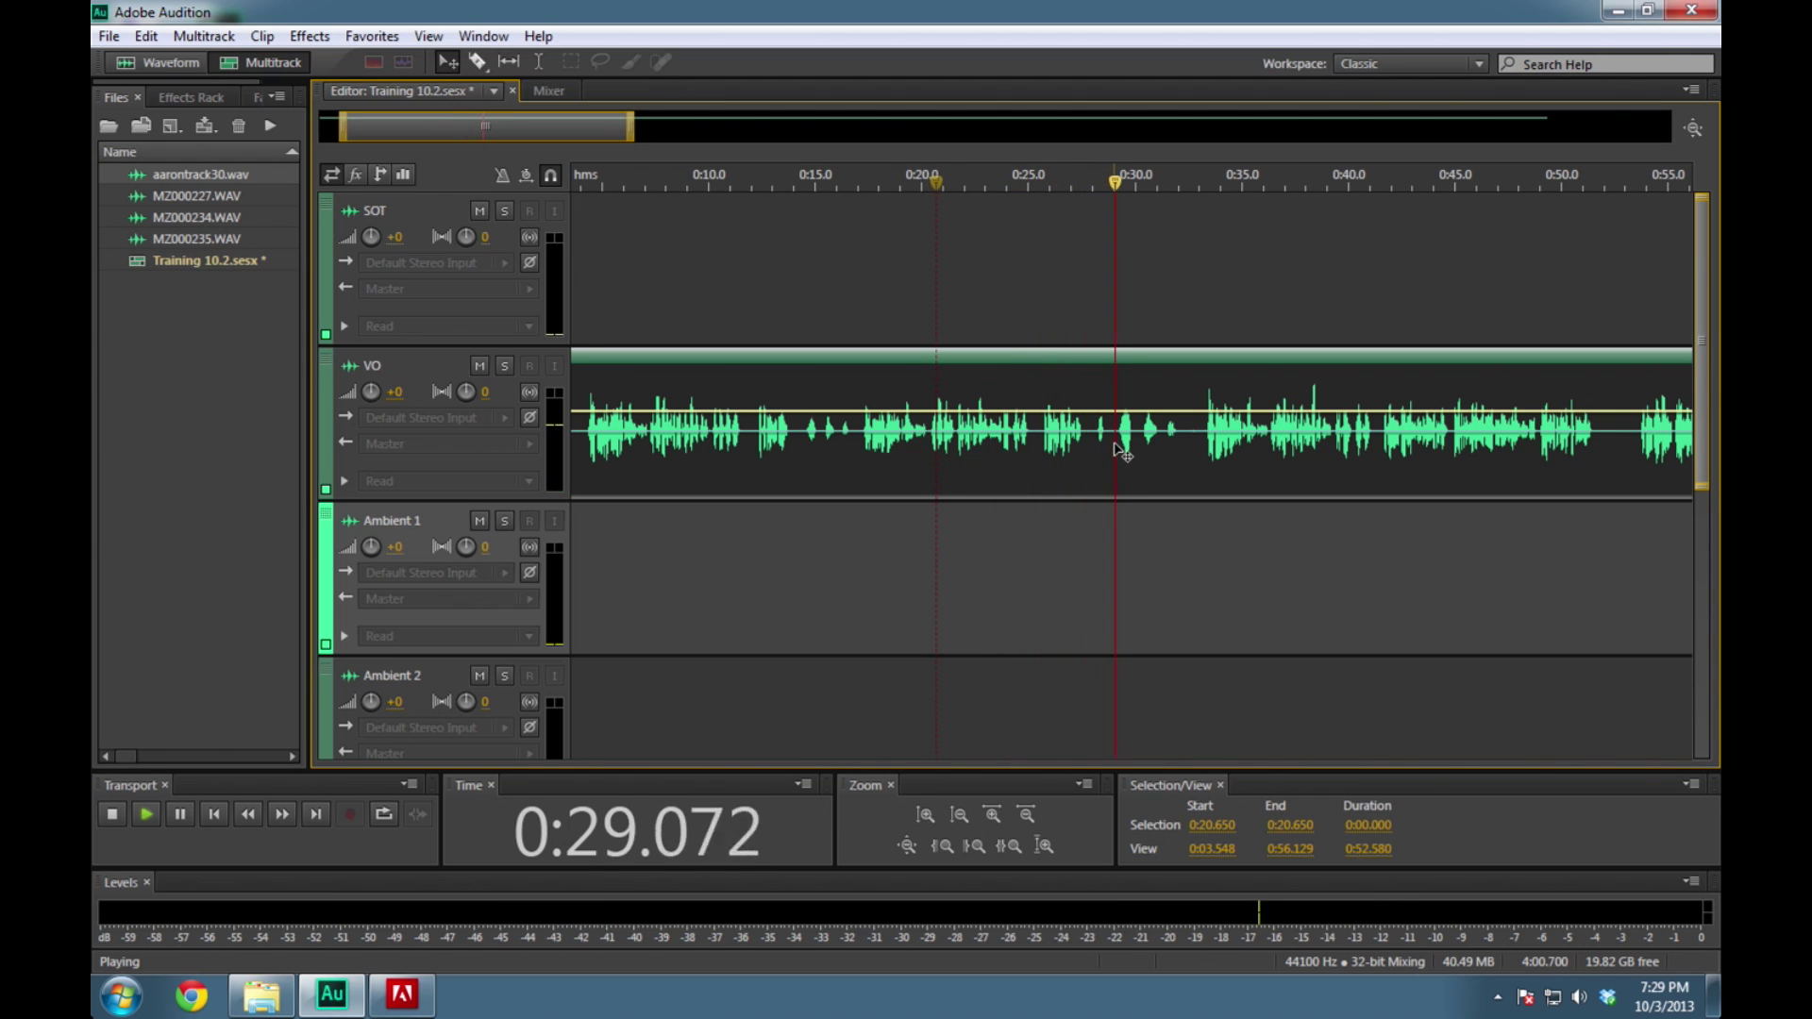
left_click(1187, 442)
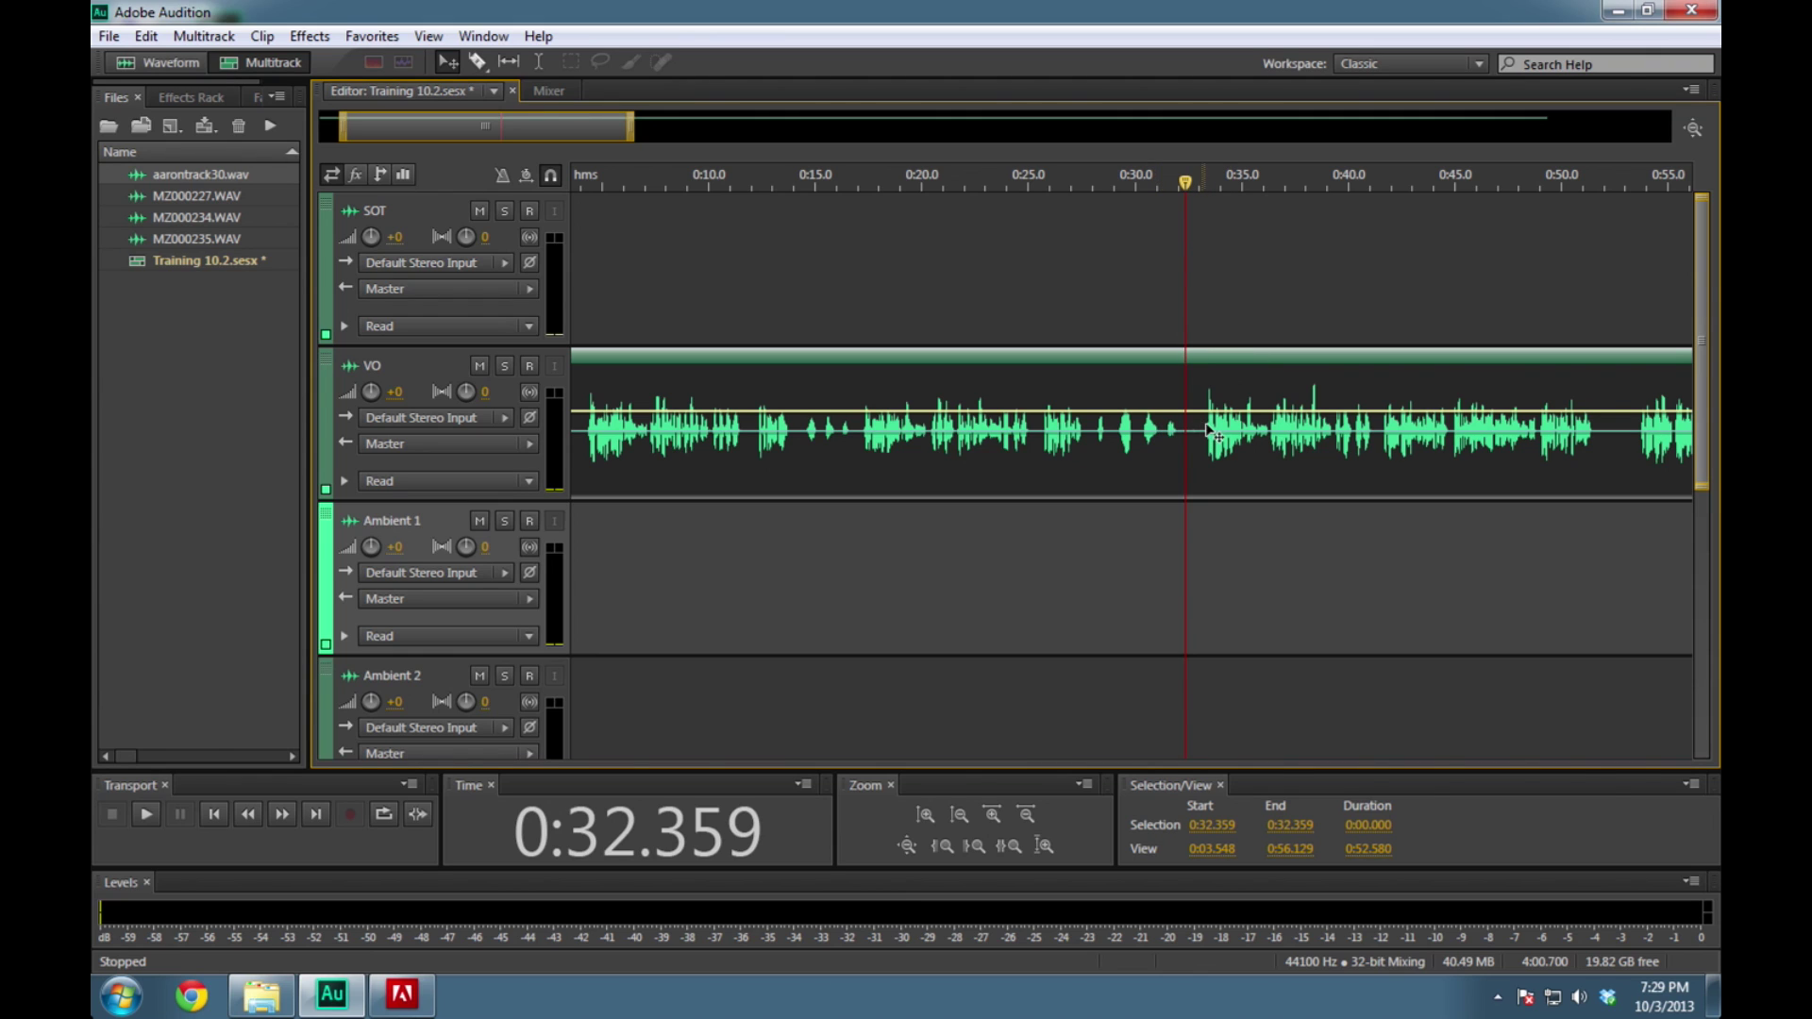
left_click(263, 38)
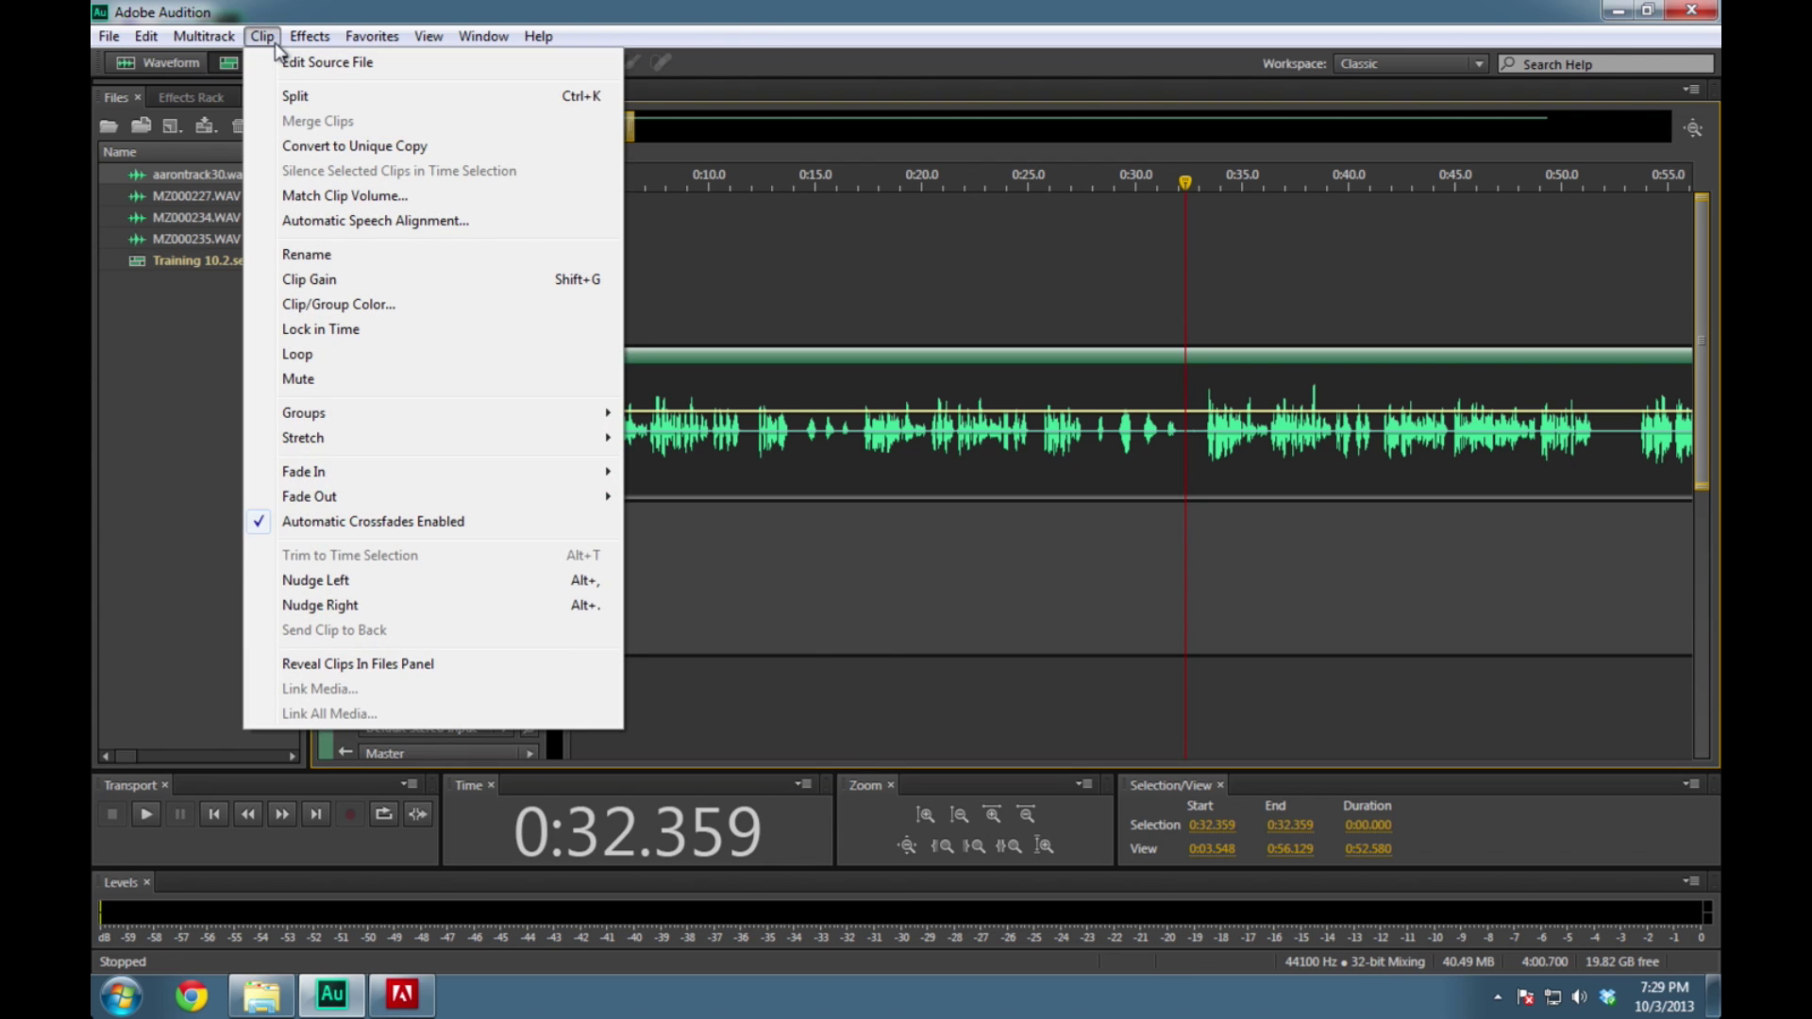
left_click(300, 97)
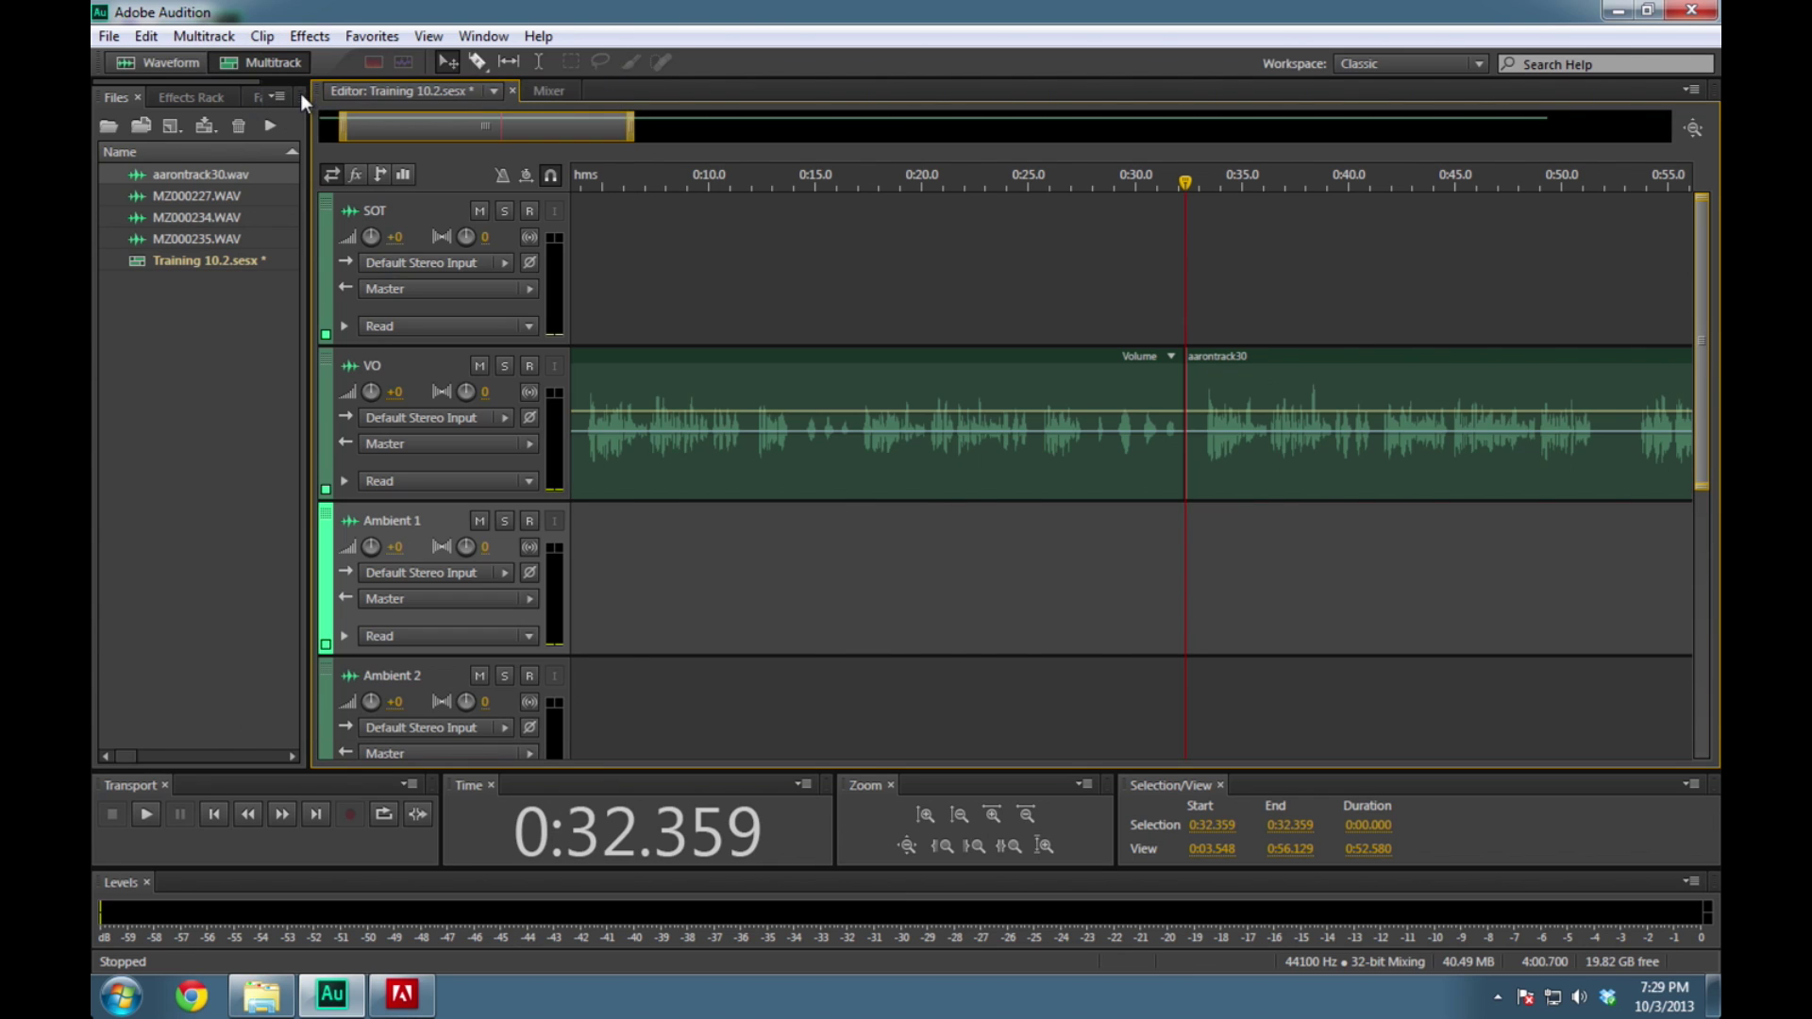
Examine the two VO clip pieces by selecting each in turn, with the full session length in view
left_click(1054, 381)
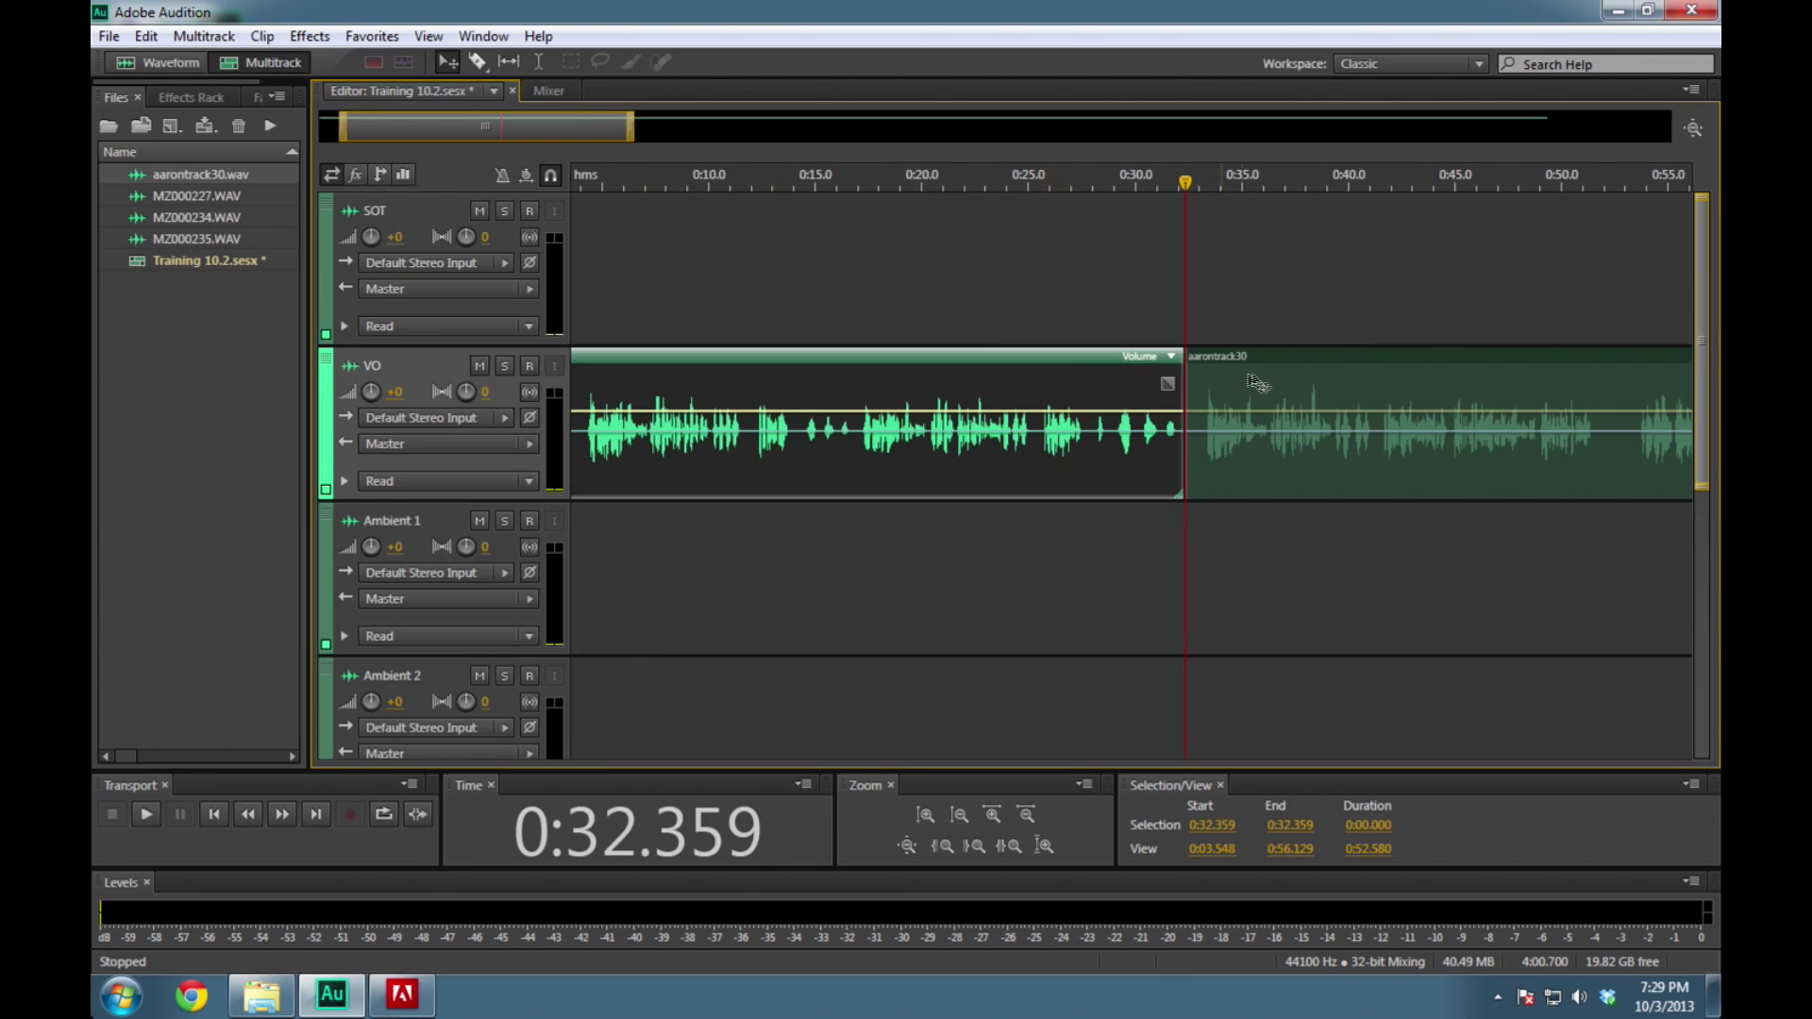
left_click(1291, 383)
left_click(1125, 385)
left_click(1246, 385)
left_click(1142, 387)
scroll(1095, 619, "down", 2)
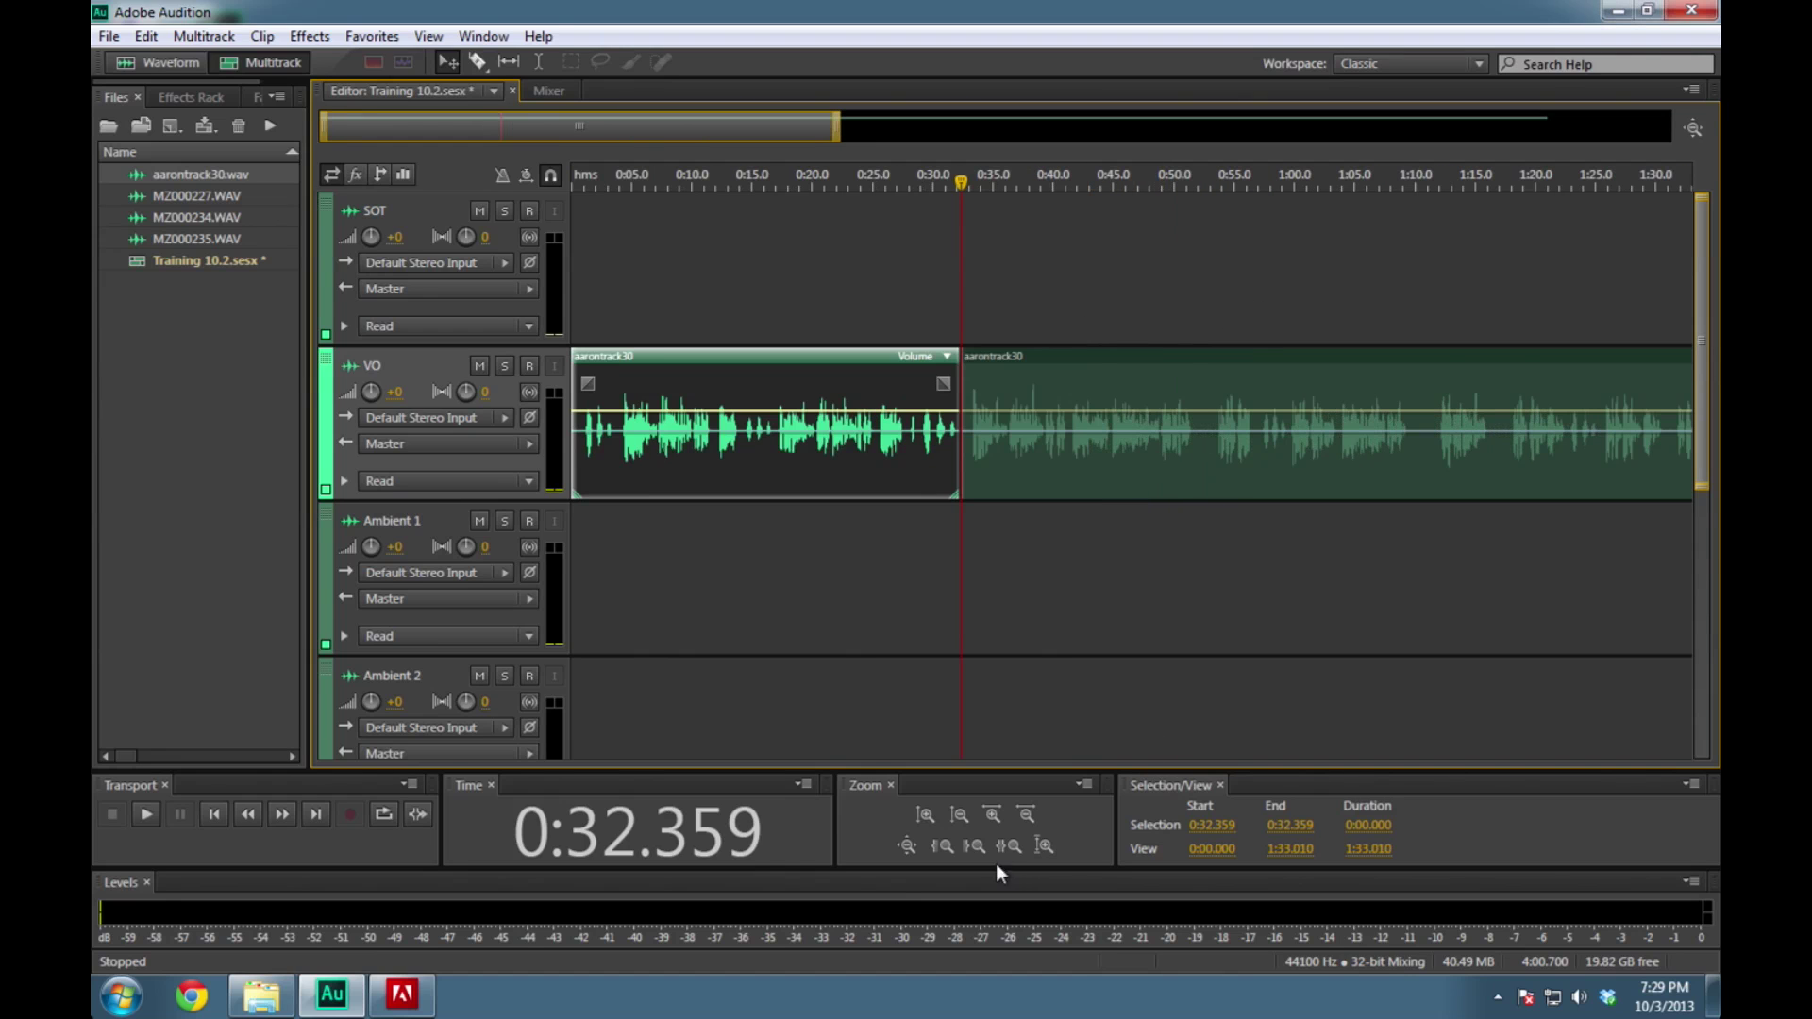
left_click(1025, 814)
left_click(1026, 814)
left_click(1025, 814)
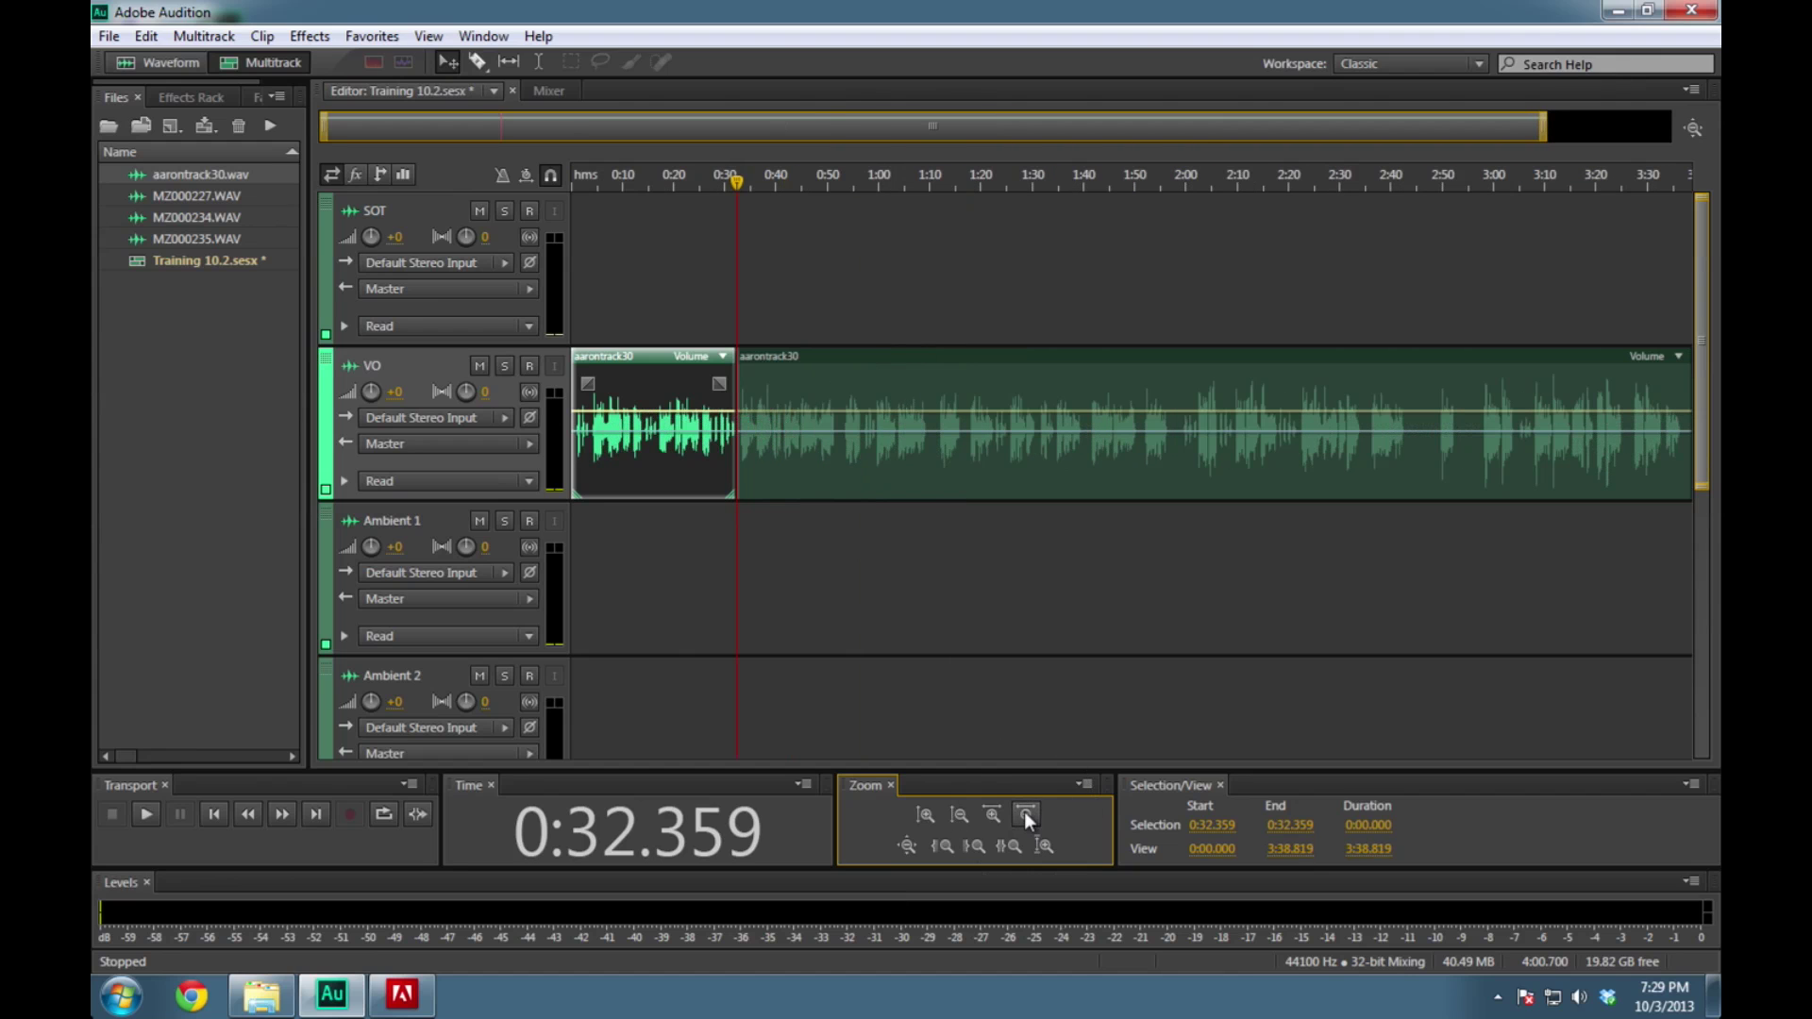
left_click(892, 401)
left_click(661, 401)
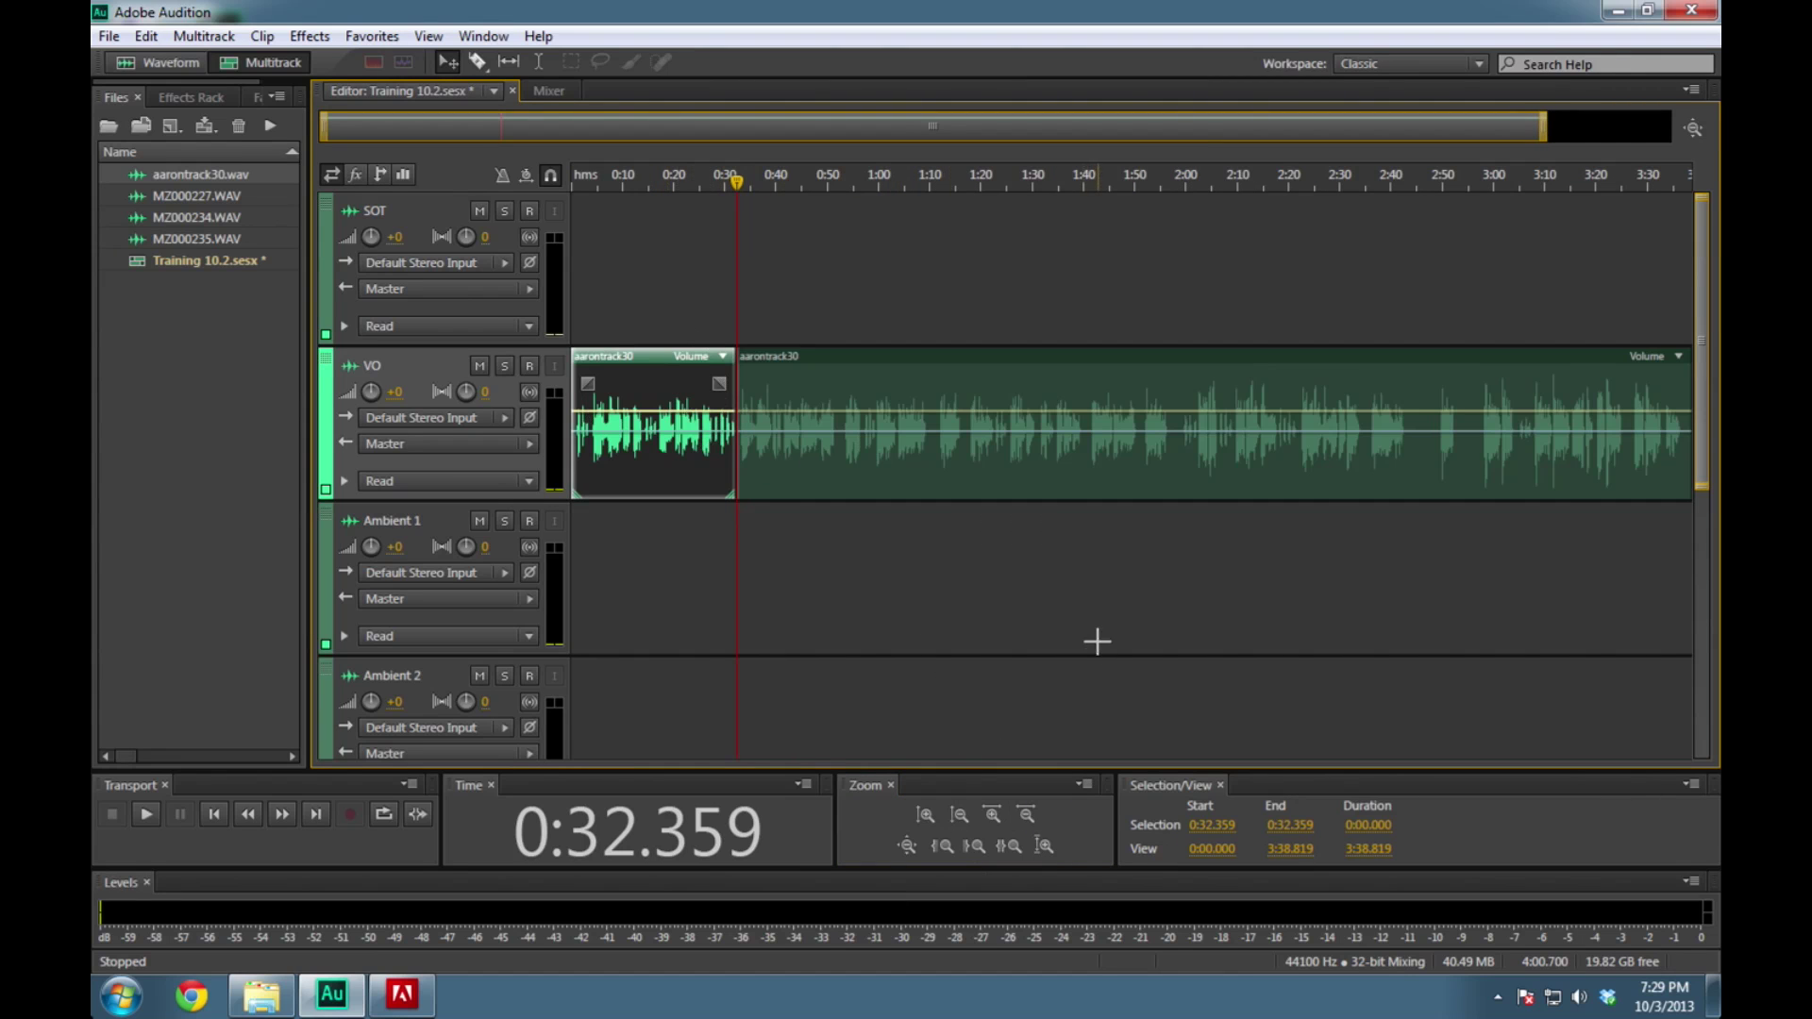
left_click(1025, 814)
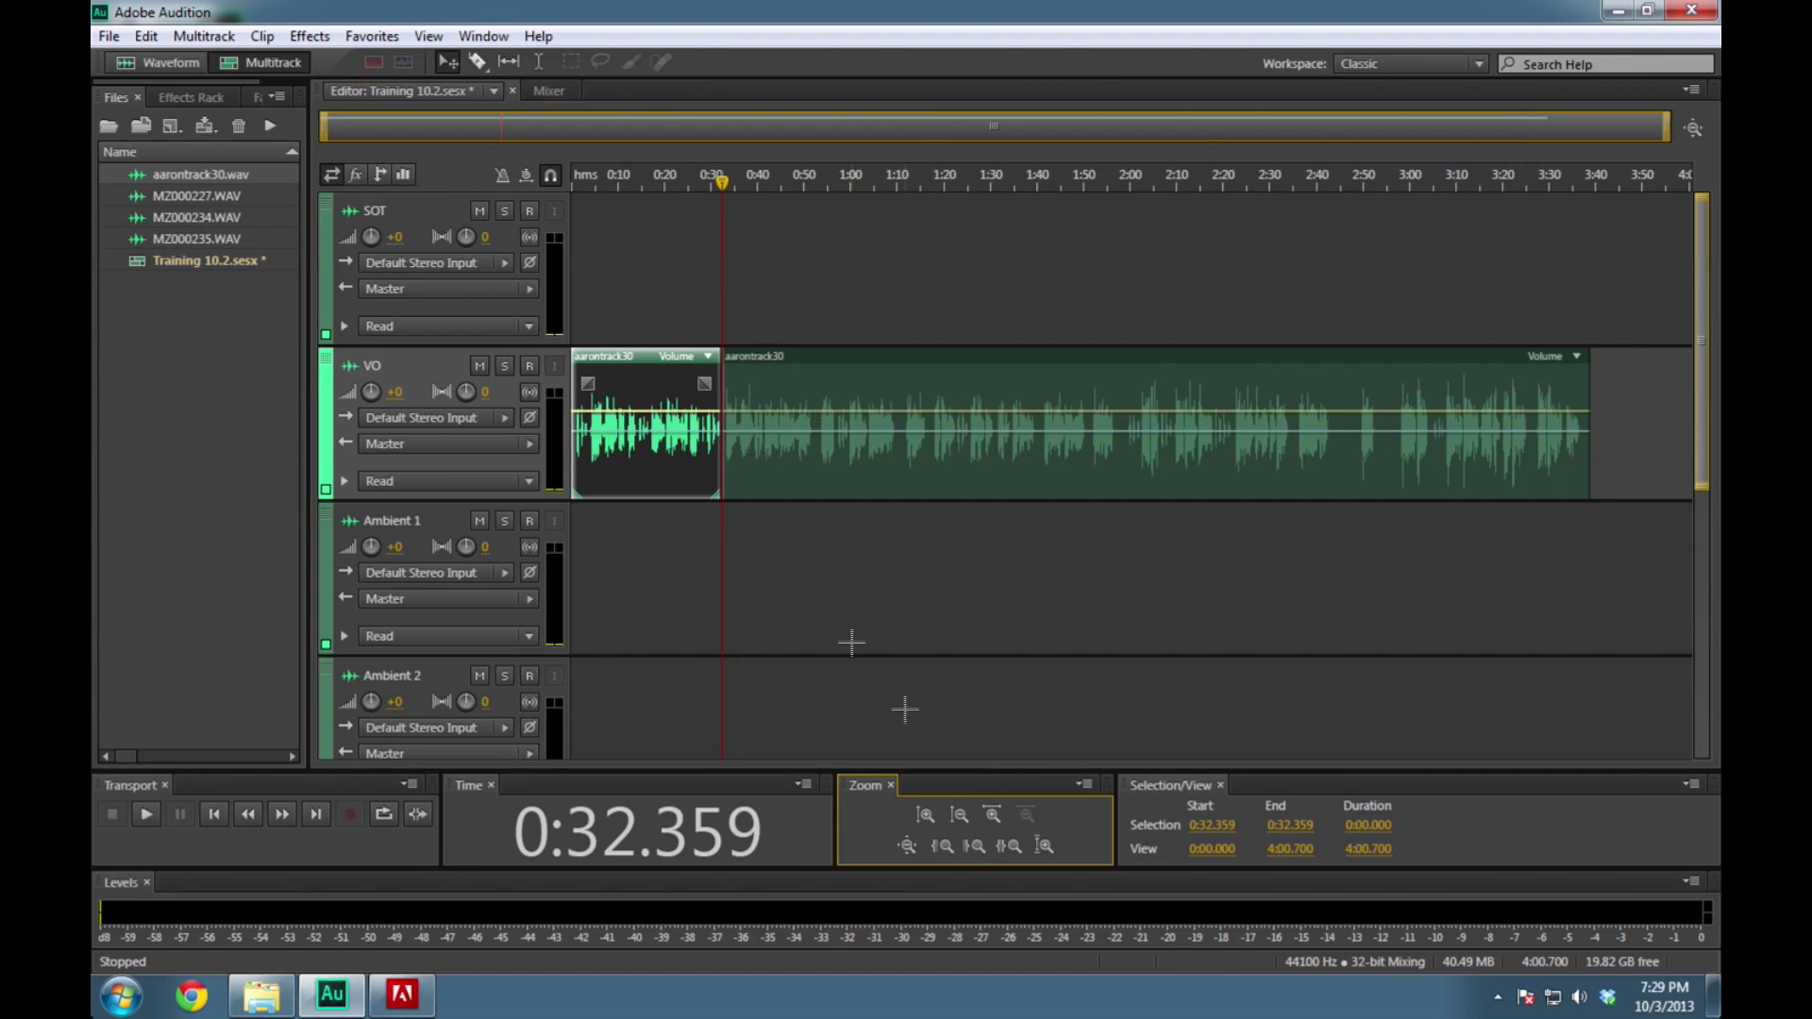
Delete the VO clip piece before the split at about 0:32
left_click(645, 393)
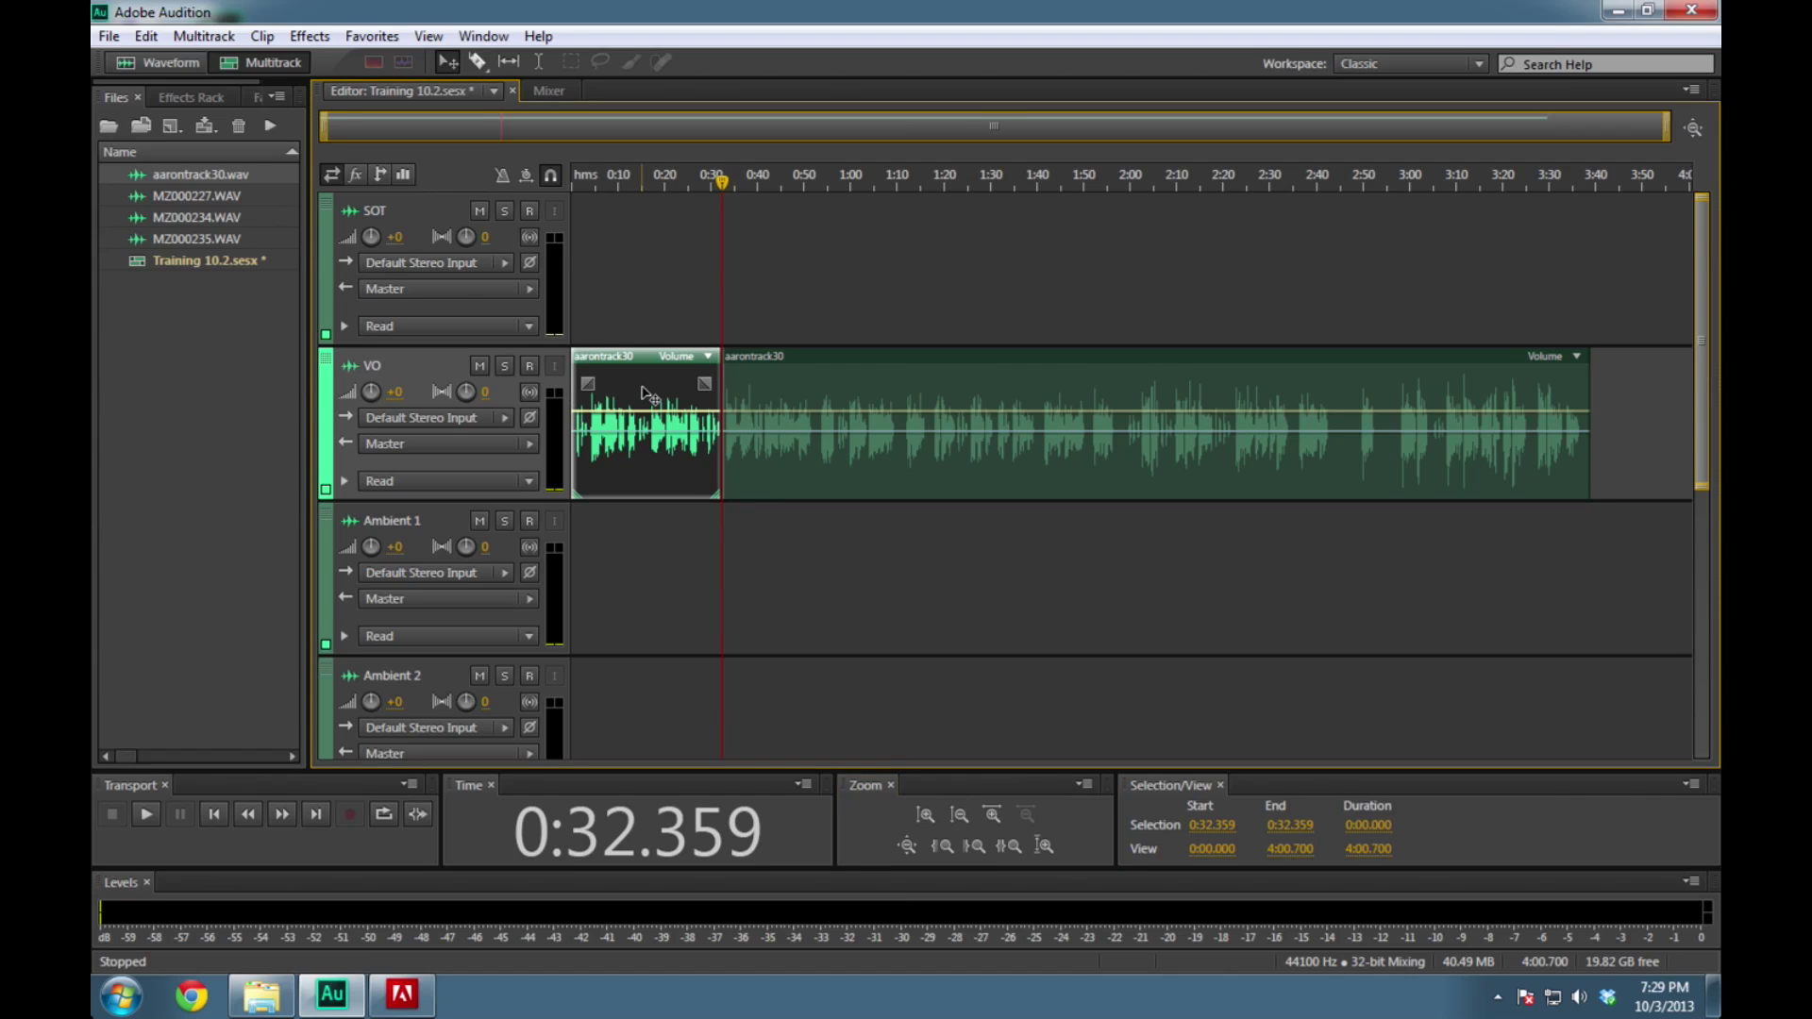
right_click(645, 393)
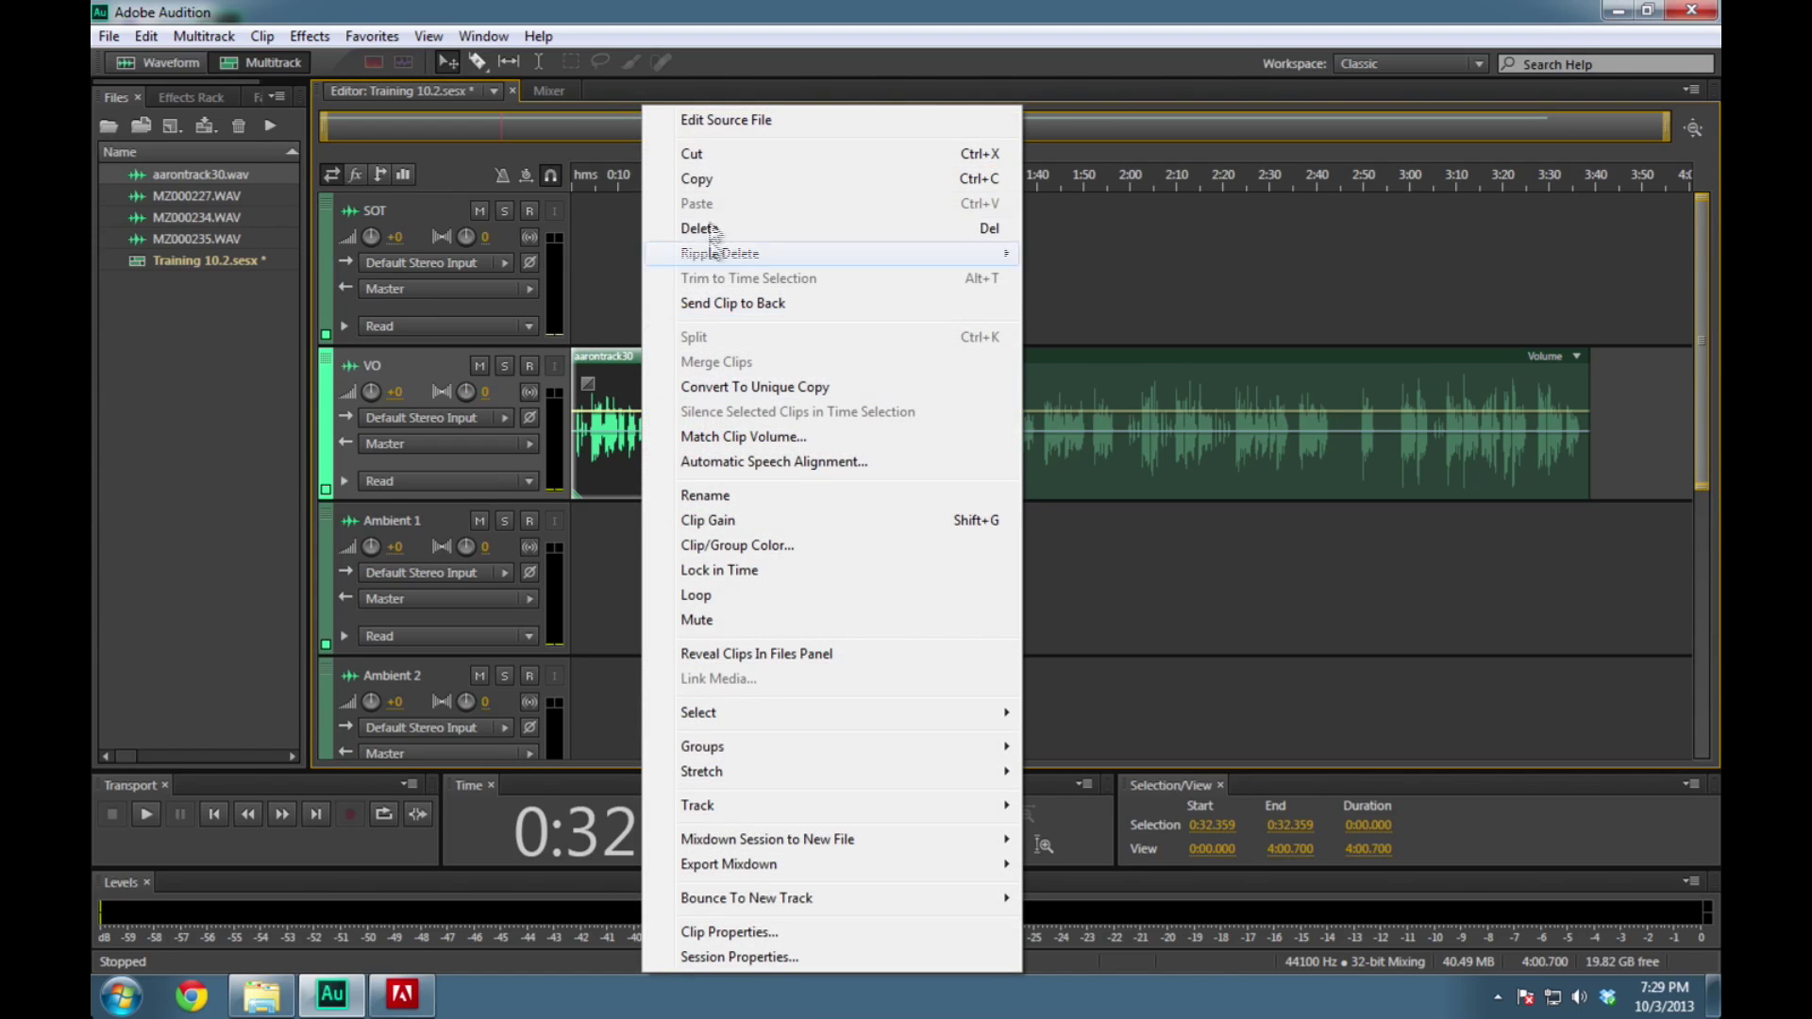
left_click(608, 375)
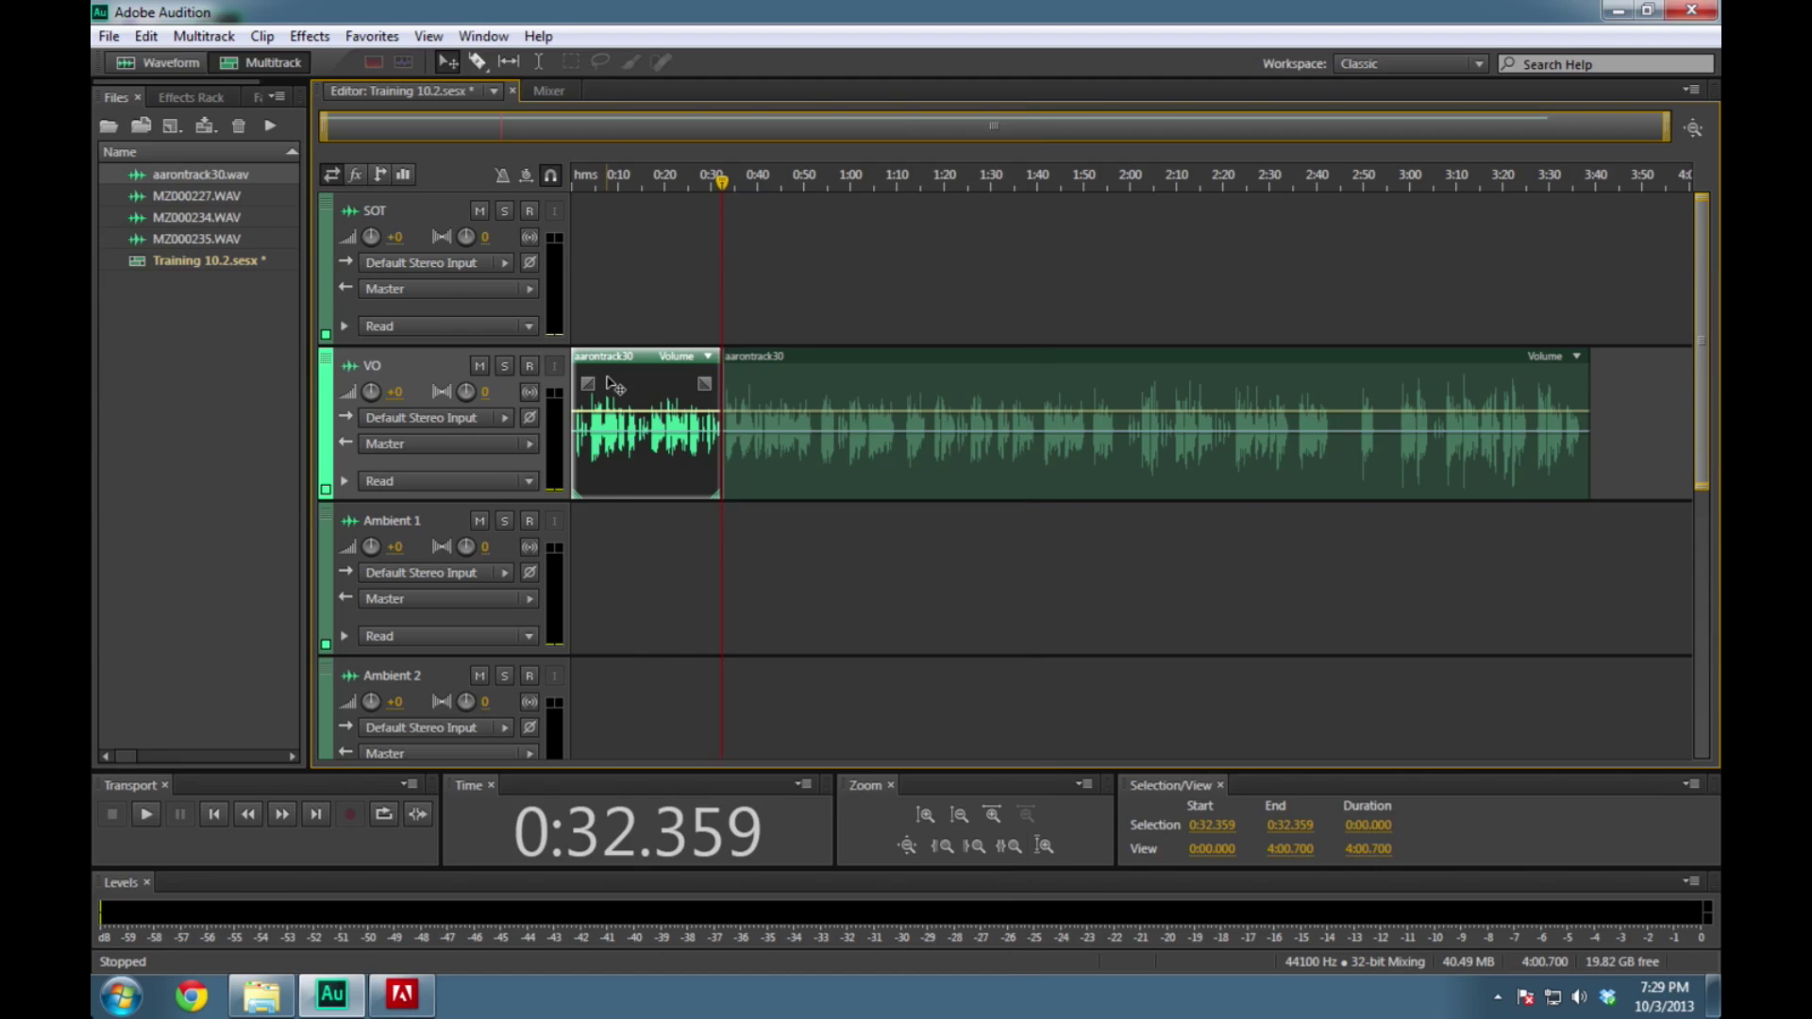
key("Delete")
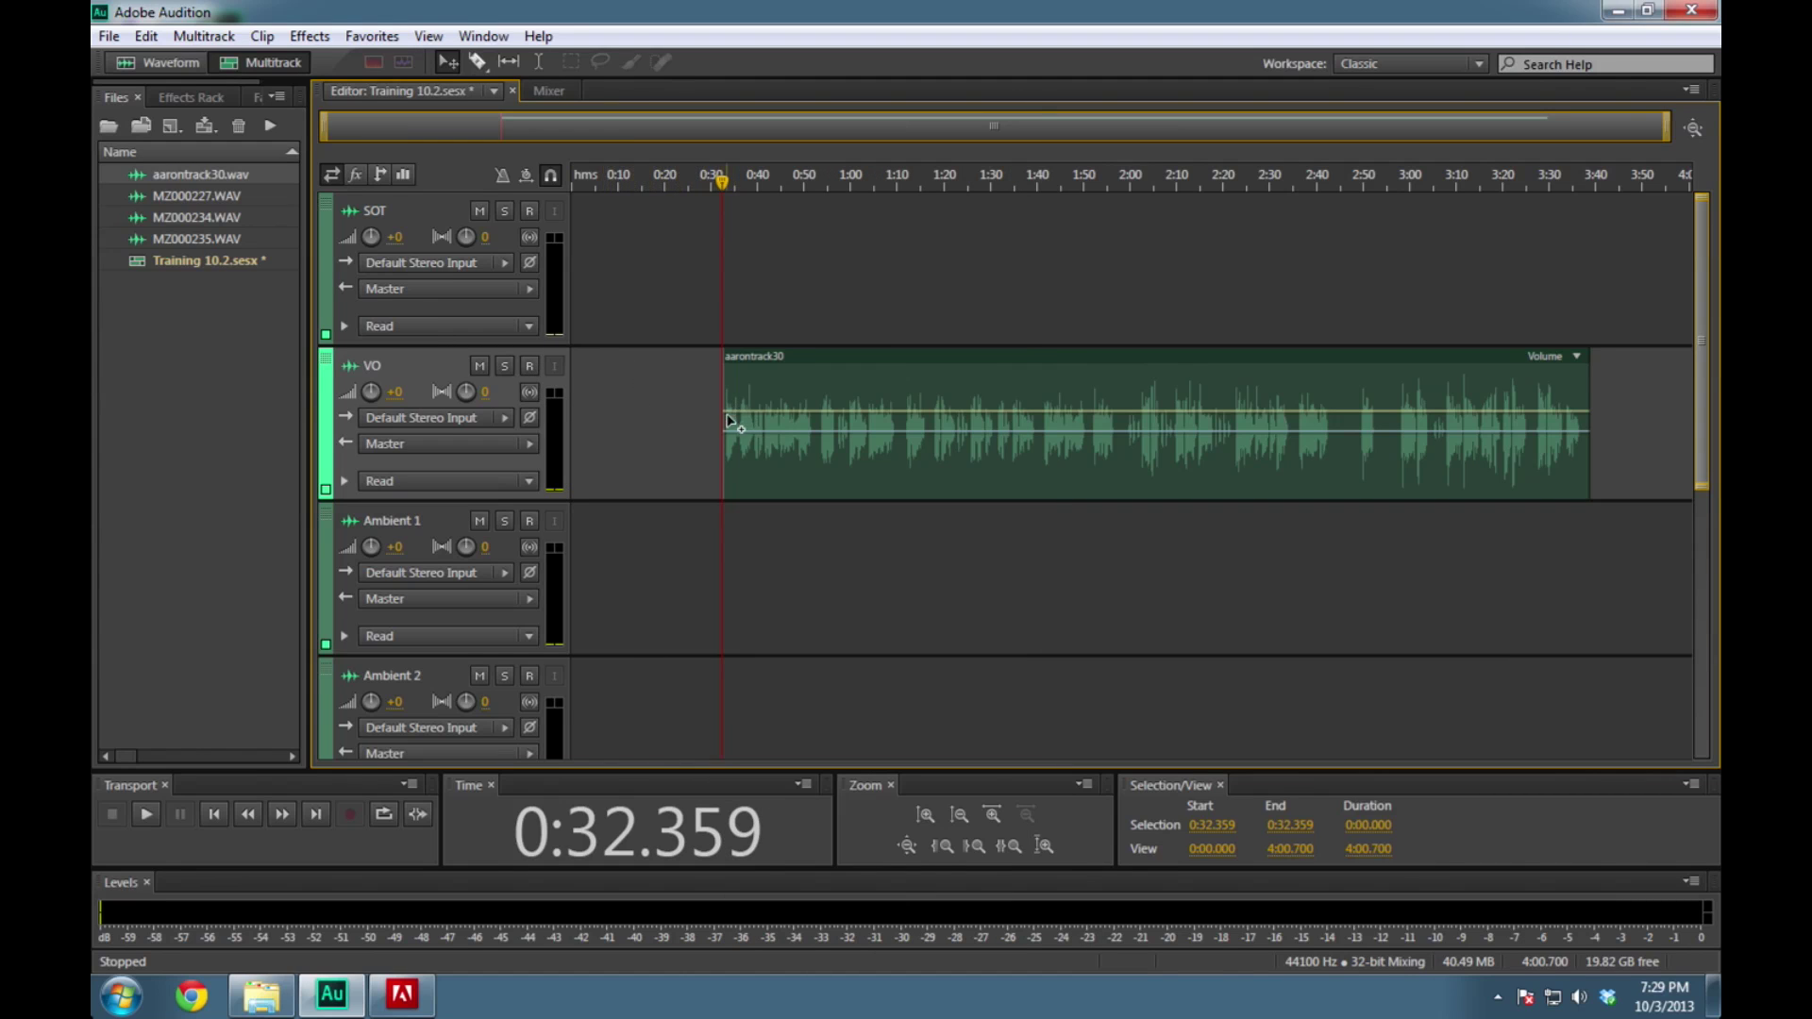
Listen to the start of the remaining VO clip, skip to about 0:49 and stop playback in the pause at about 0:52
key("space")
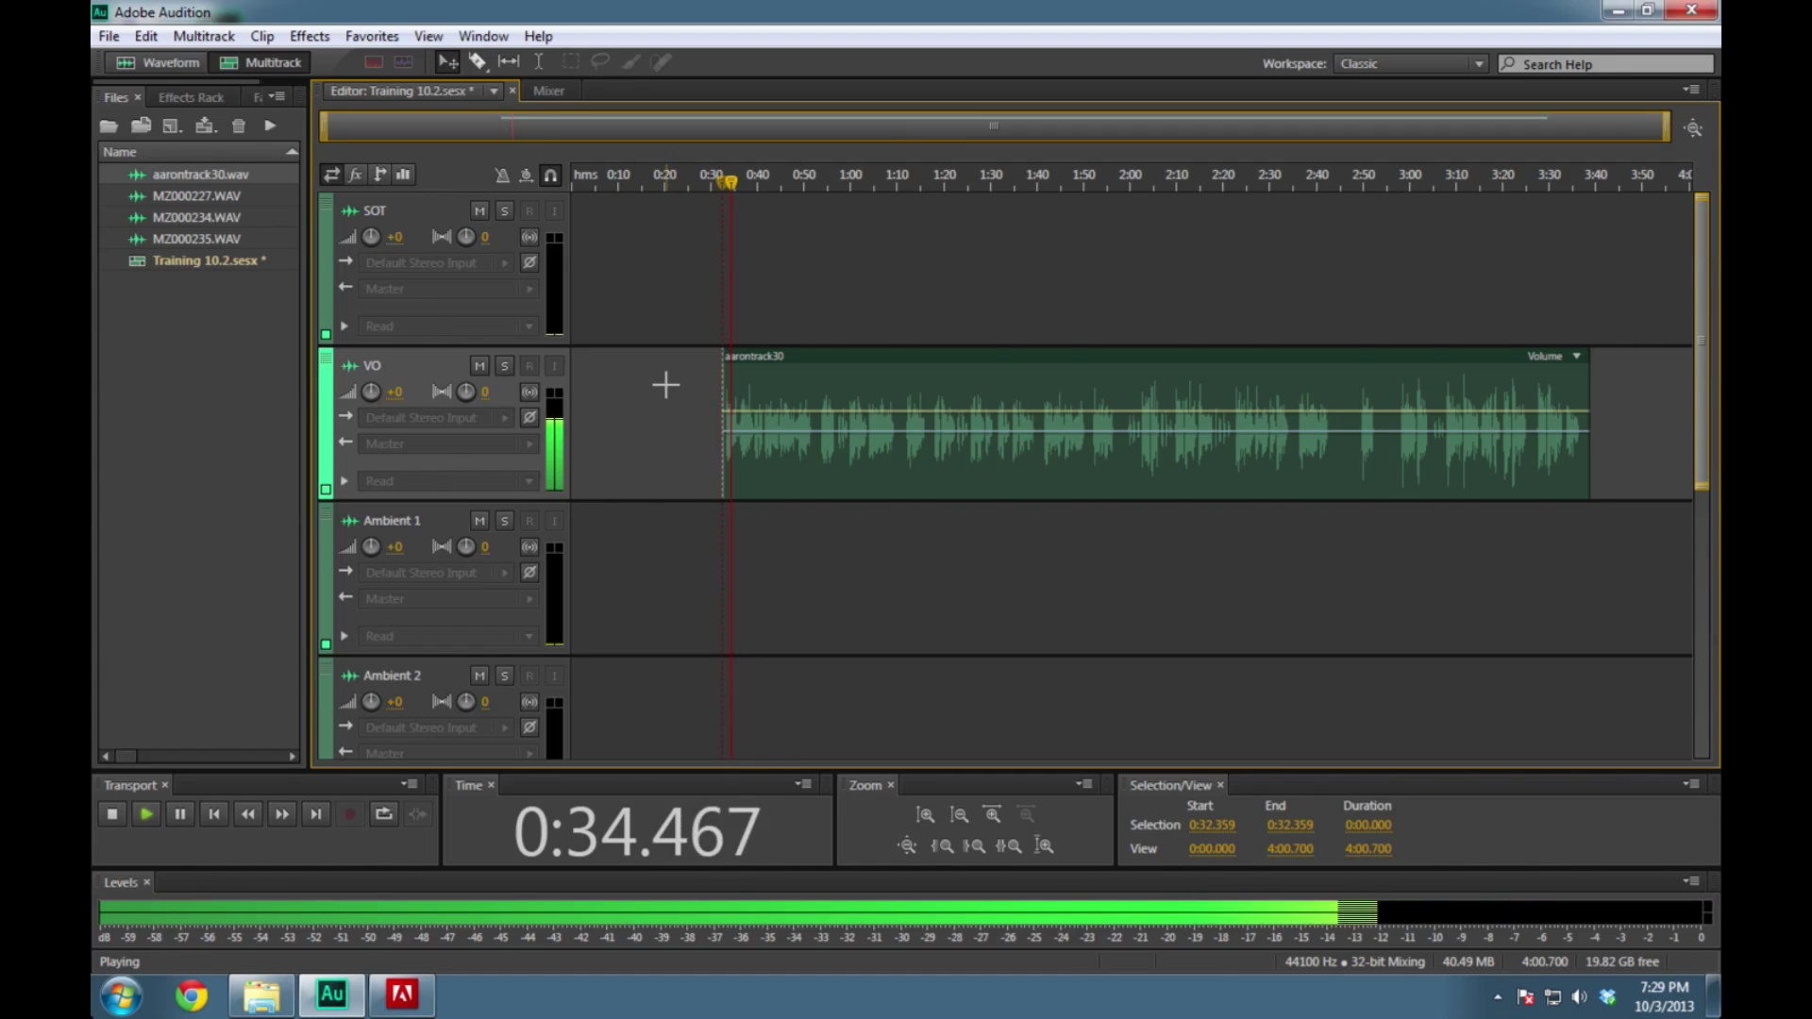
left_click(739, 184)
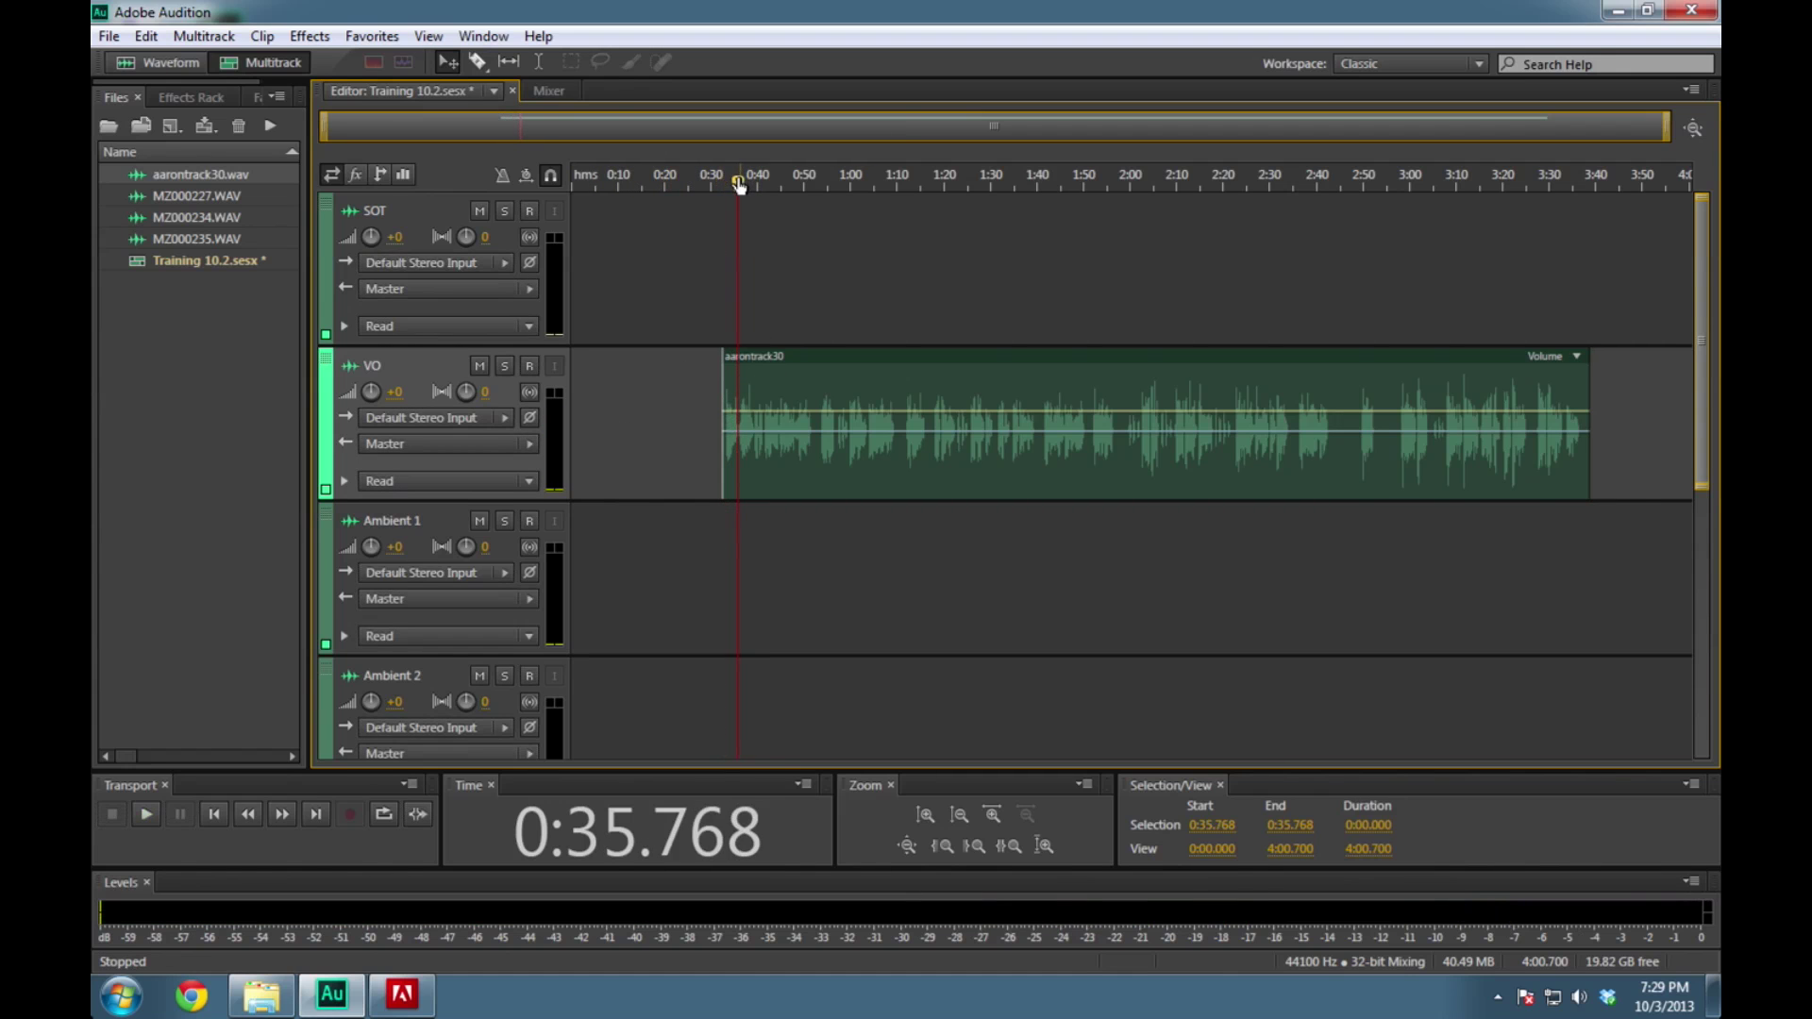
left_click_drag(739, 184, 800, 186)
key("space")
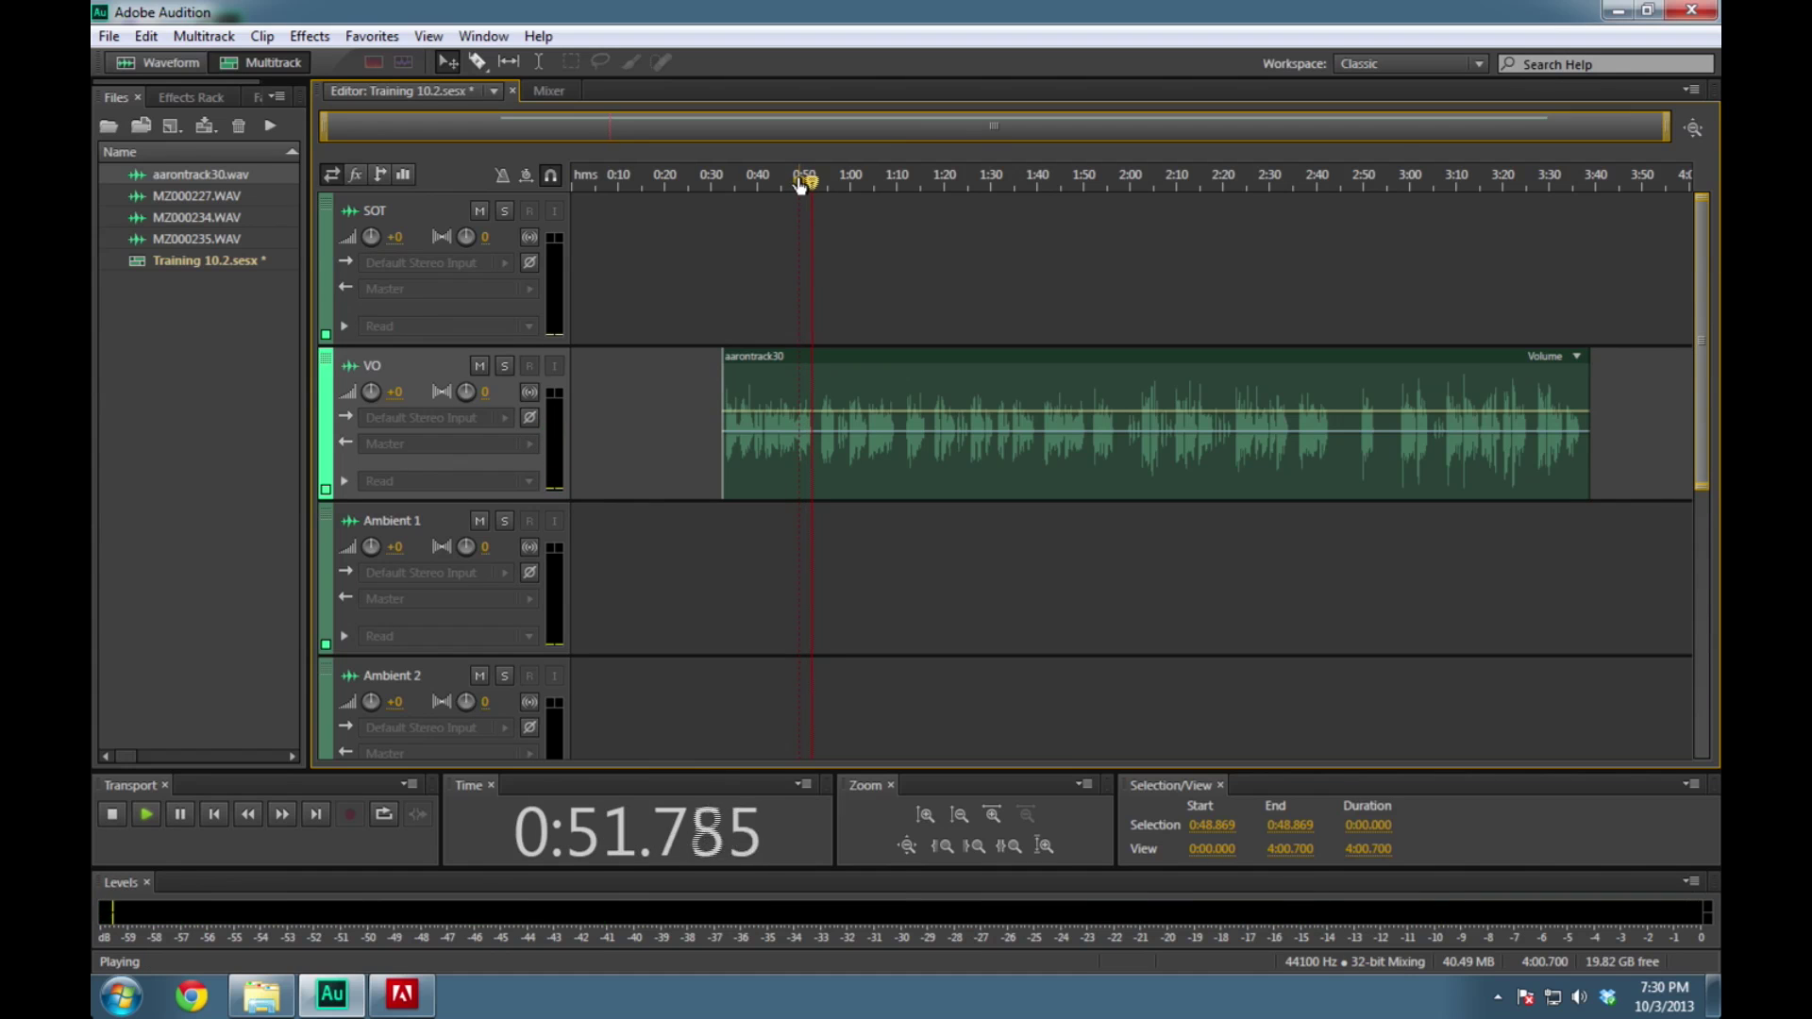
key("space")
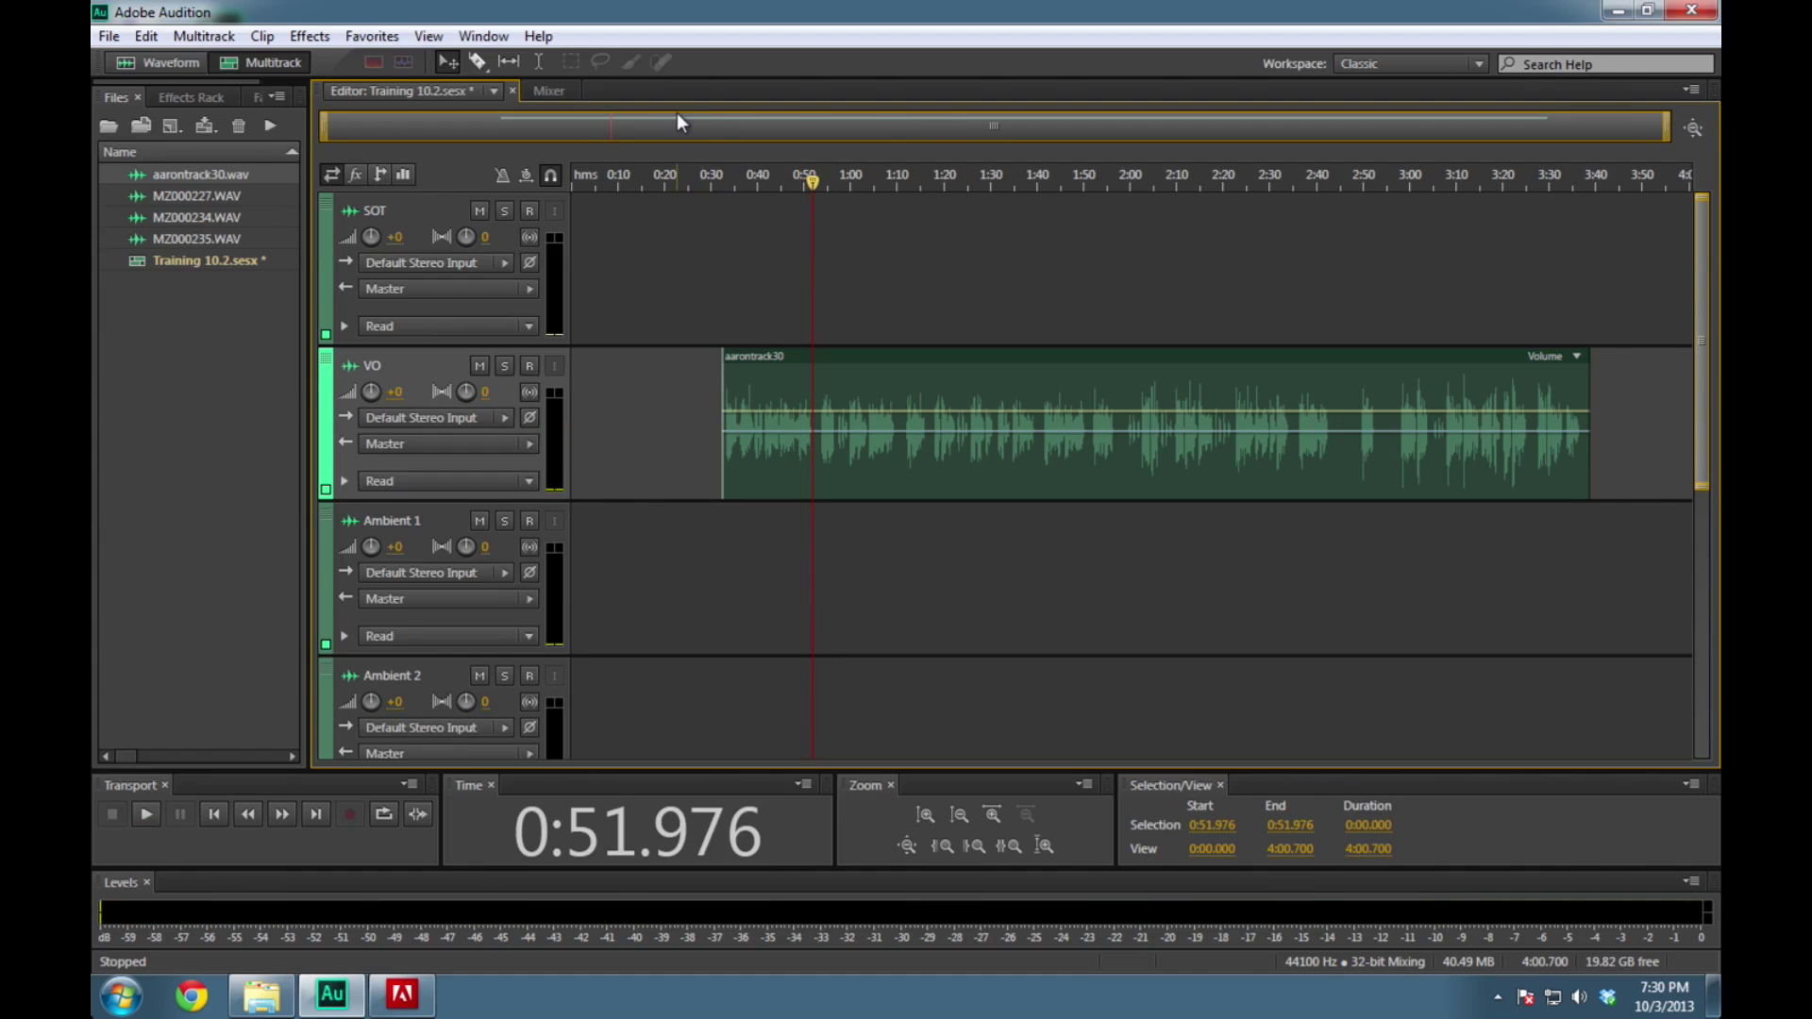
Split the VO clip at the 0:51.976 playhead position in a magnified view and select the piece before the split
left_click(273, 44)
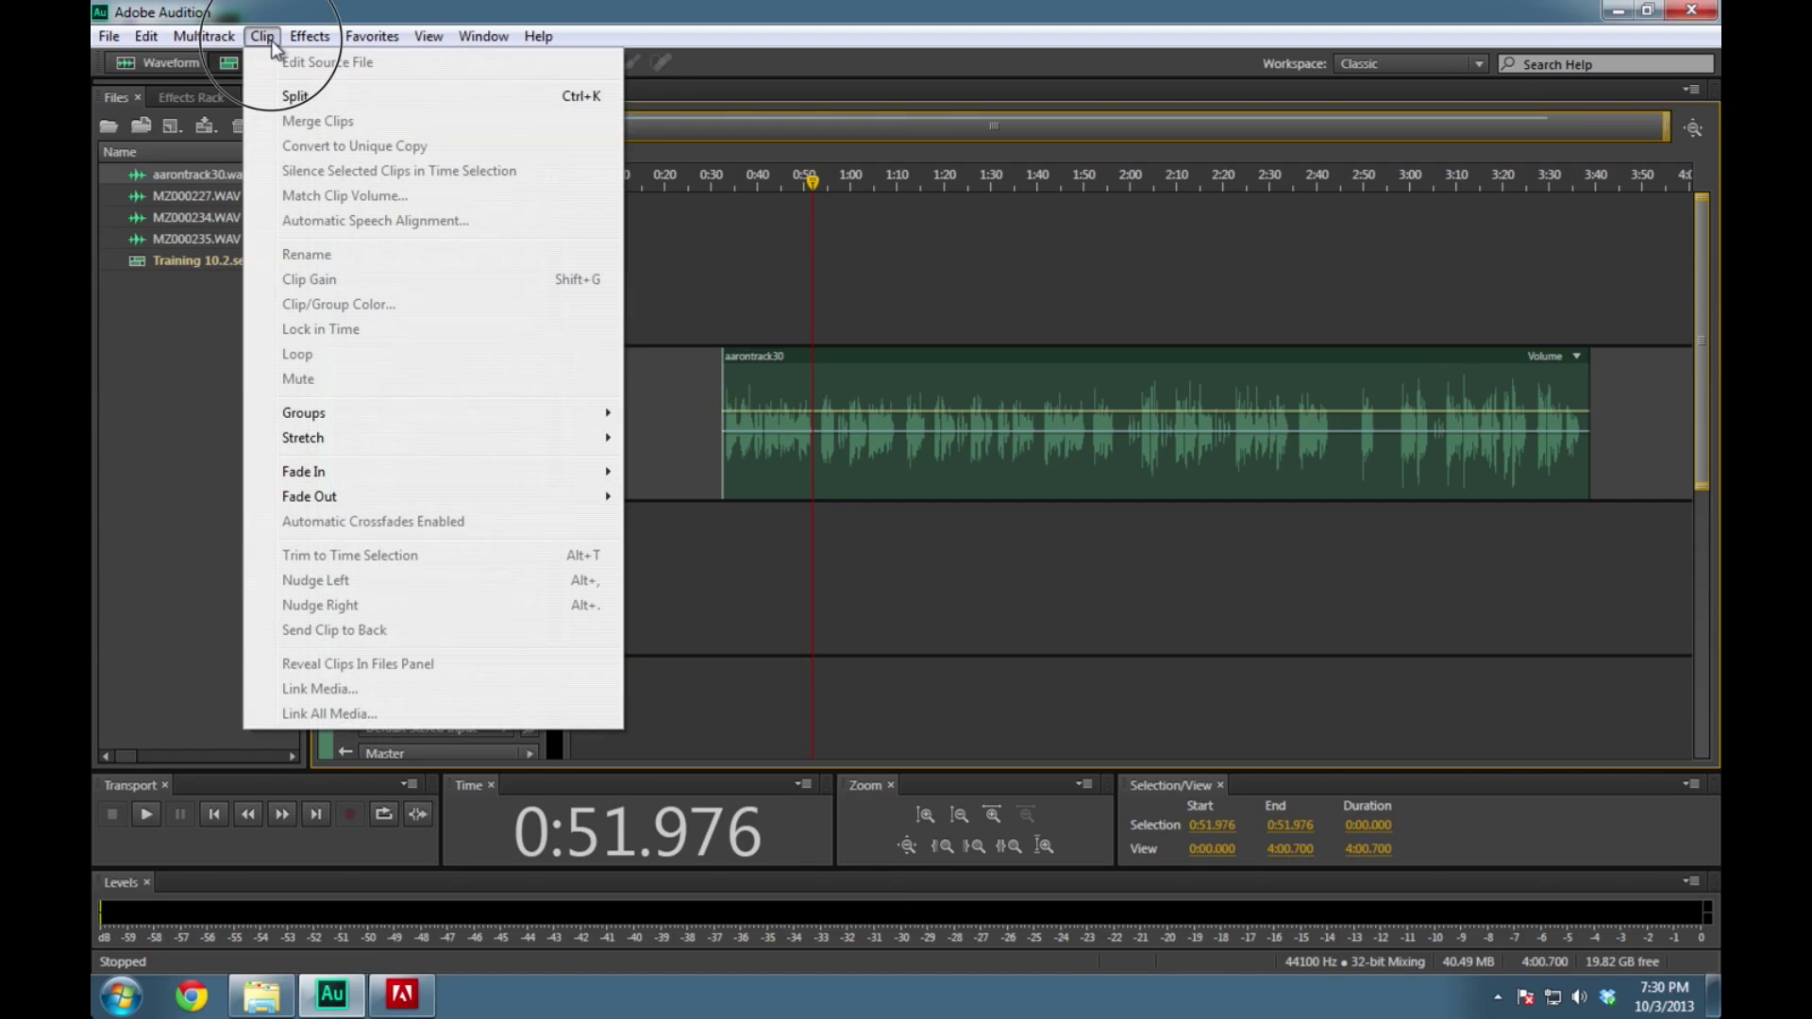
left_click(273, 43)
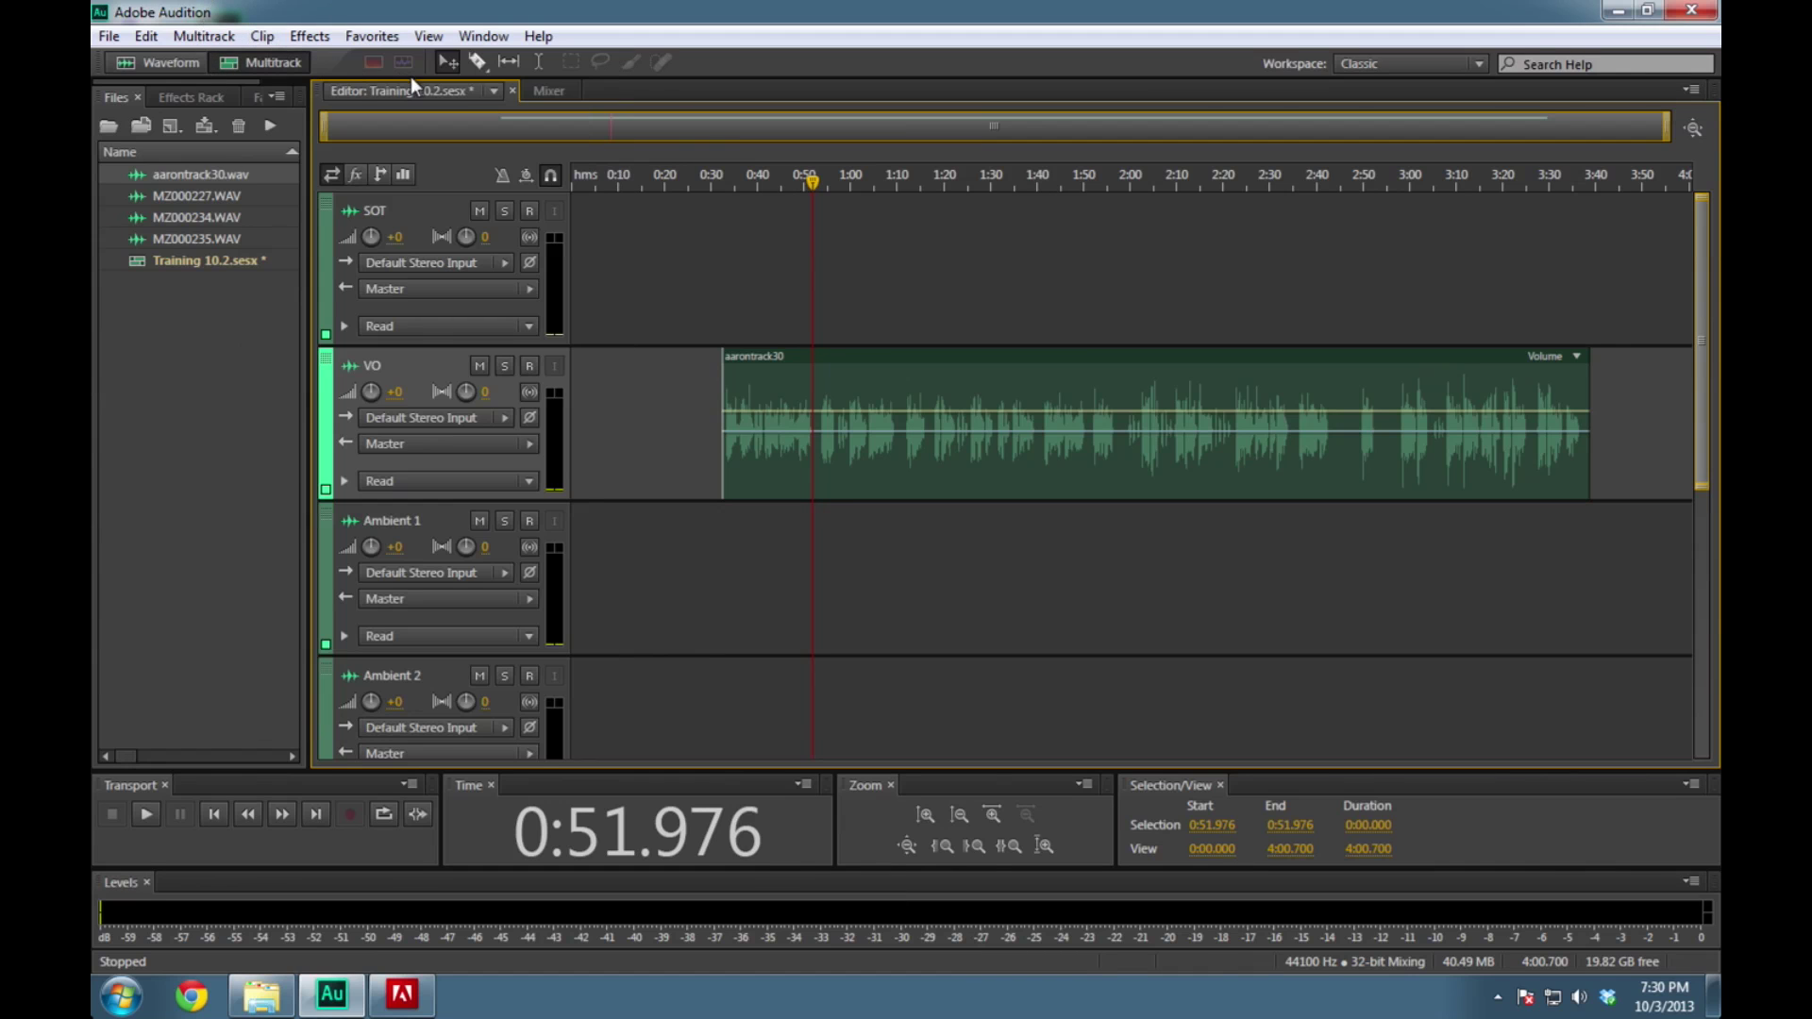
key("equal")
key("equal")
key("equal")
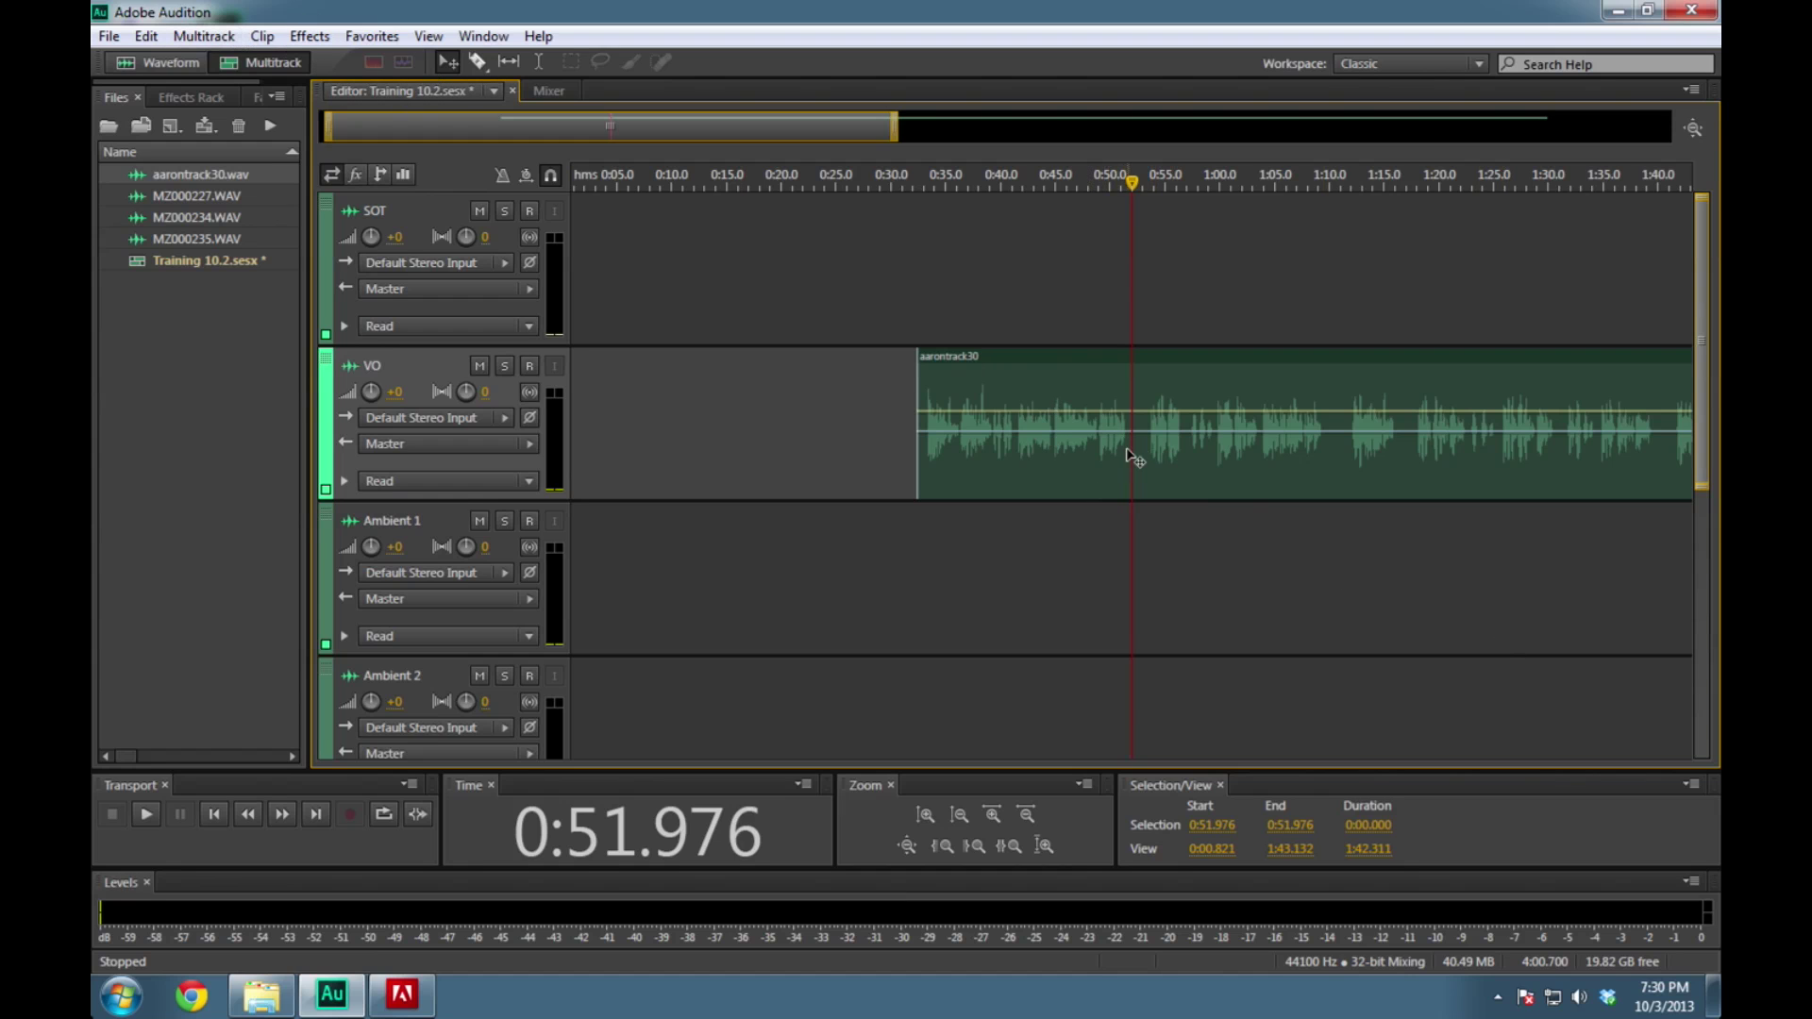
left_click(270, 37)
left_click(286, 95)
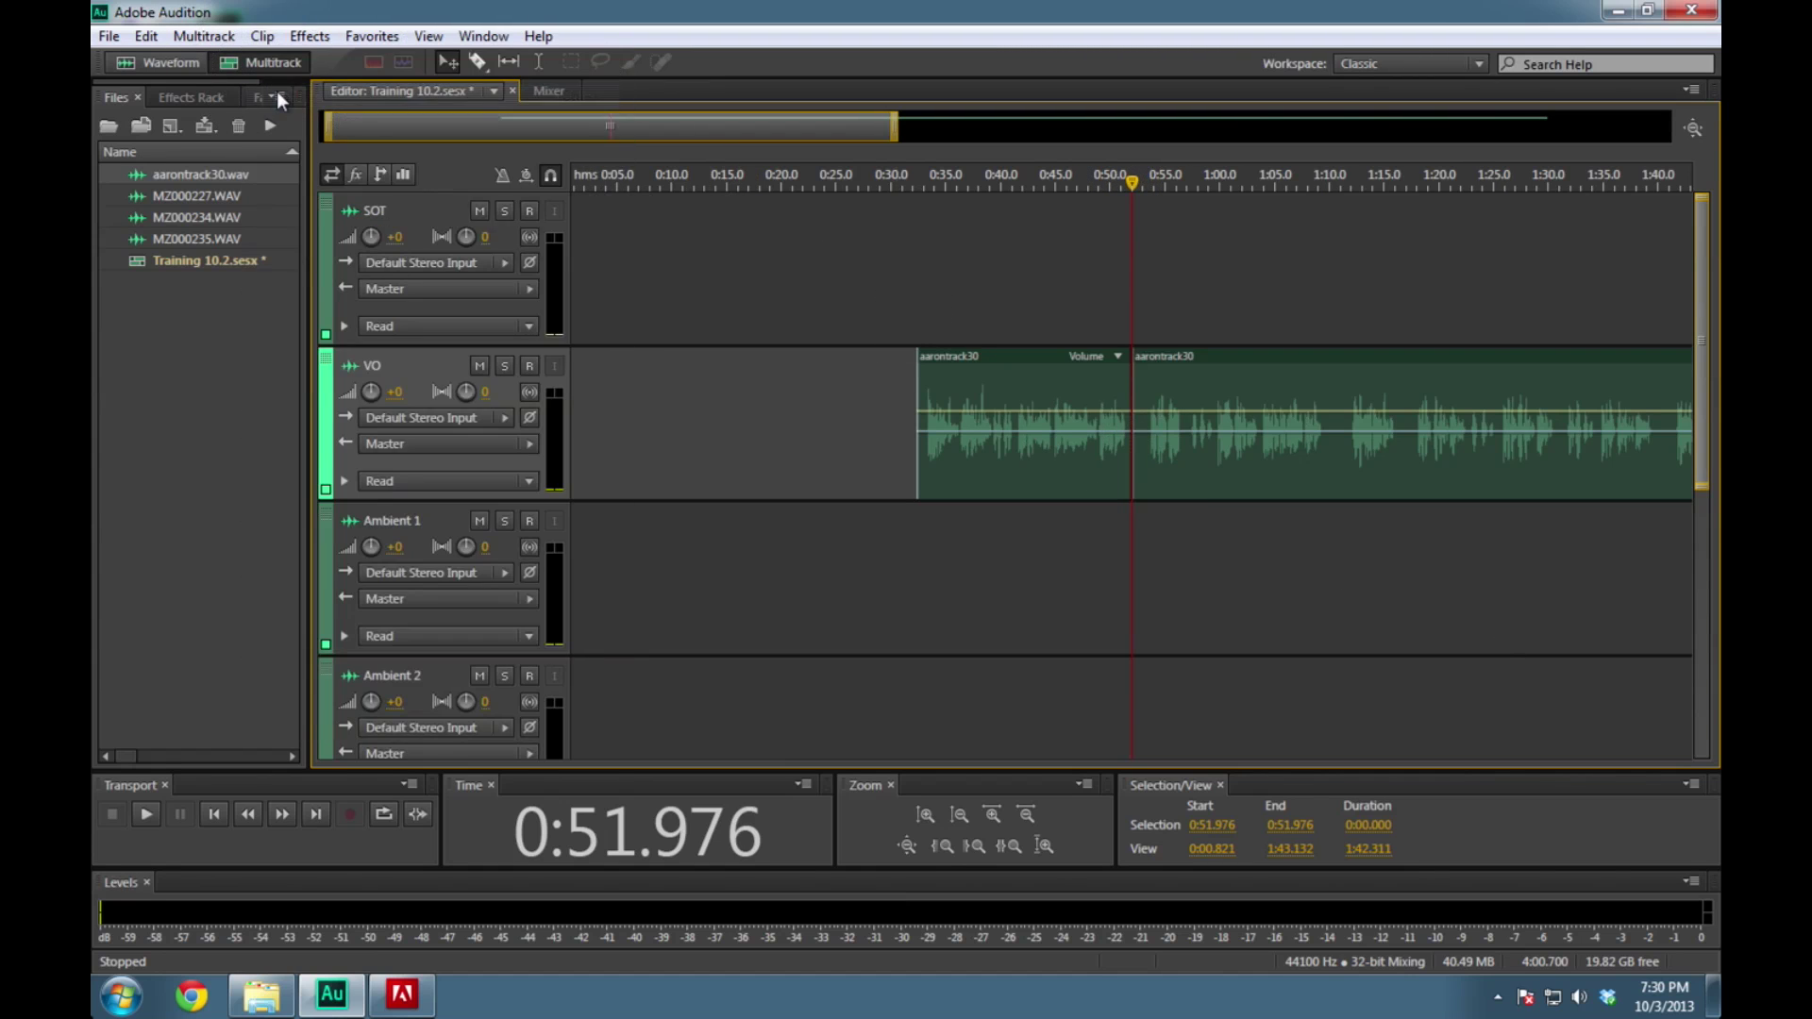
left_click(950, 372)
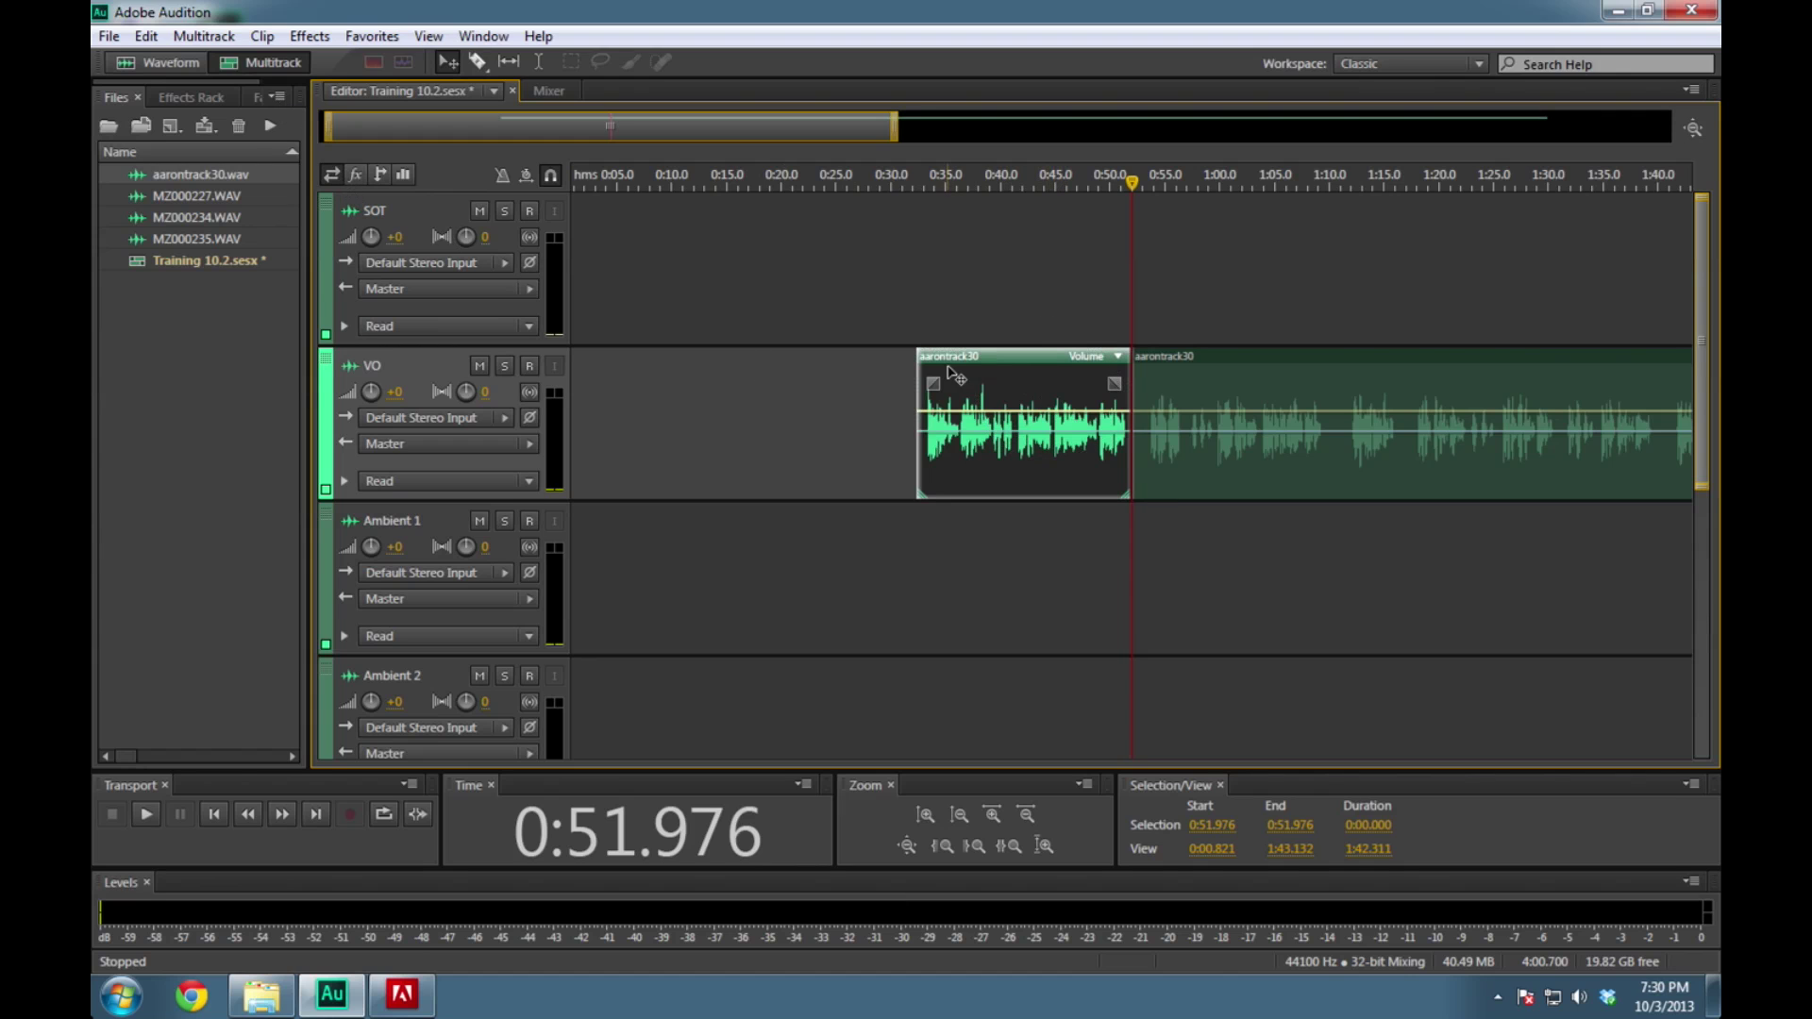
Move the VO clip piece before the split earlier on the track so it starts at about 0:03
left_click_drag(1015, 388, 681, 395)
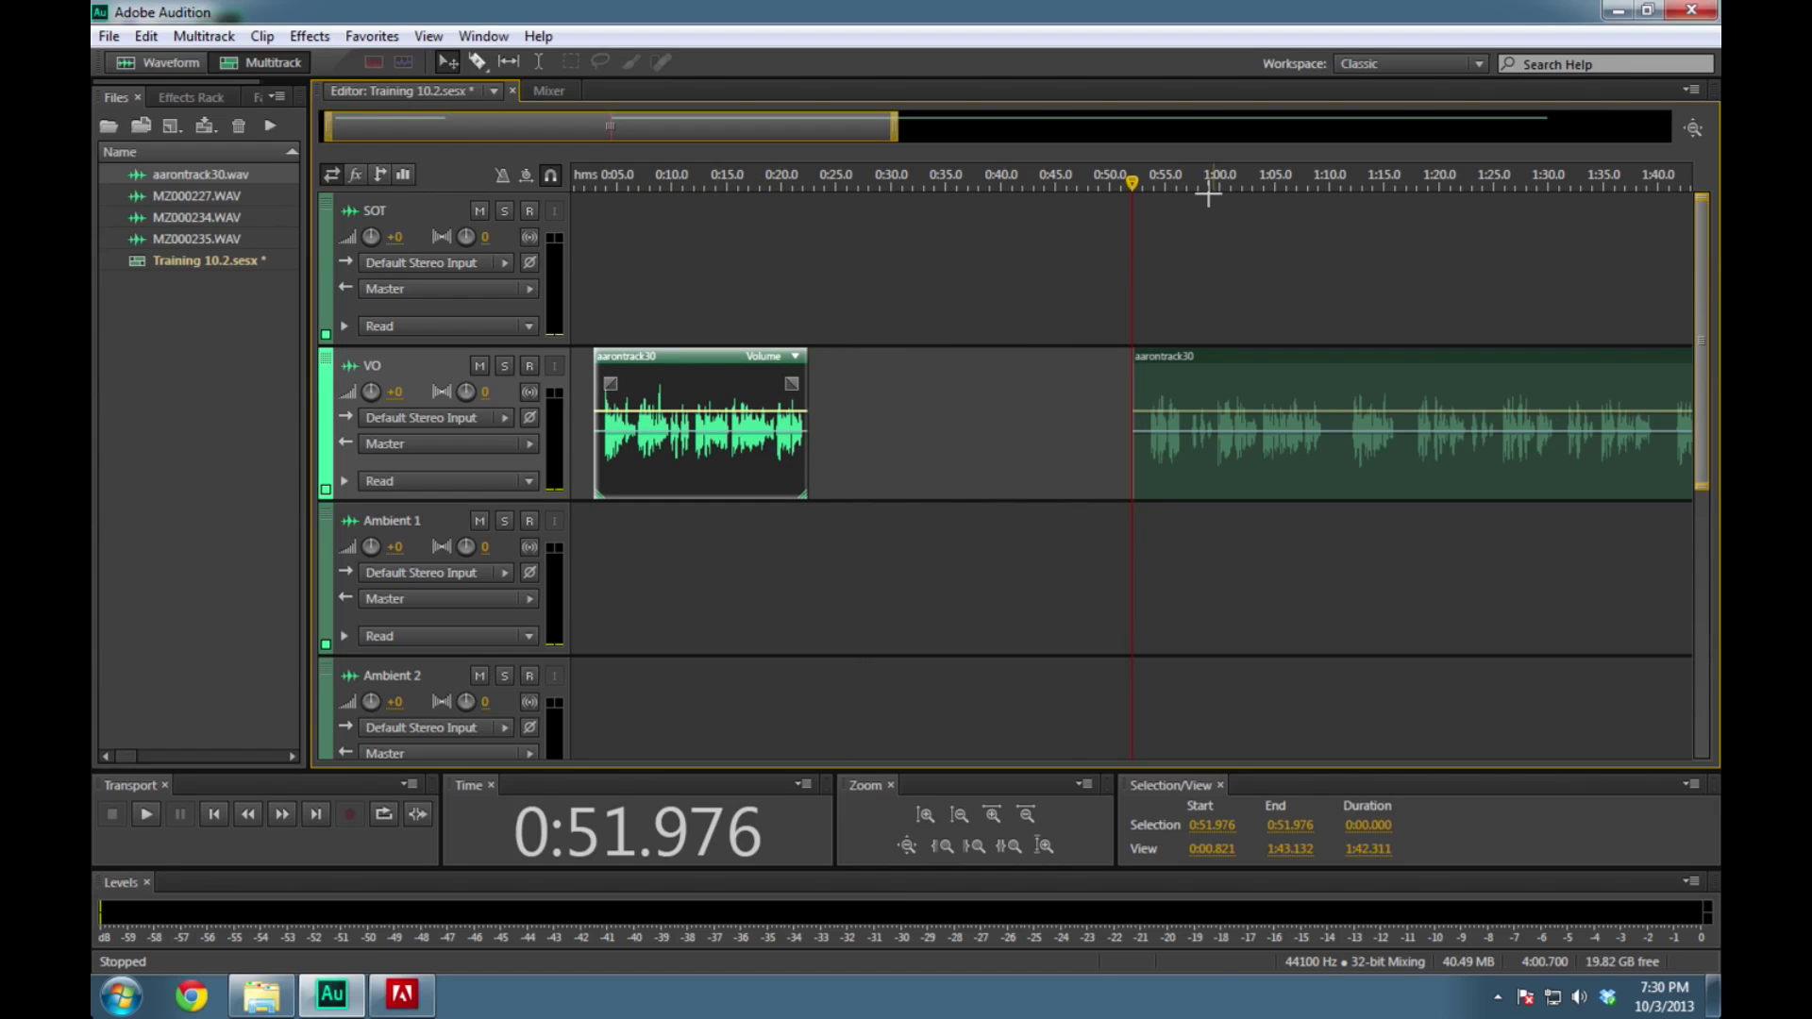
Listen to the remaining VO clip from about 0:52 and from about 0:57, stopping playback in the pause at about 0:59.6
left_click_drag(1138, 194, 1132, 243)
scroll(1133, 242, "right", 5)
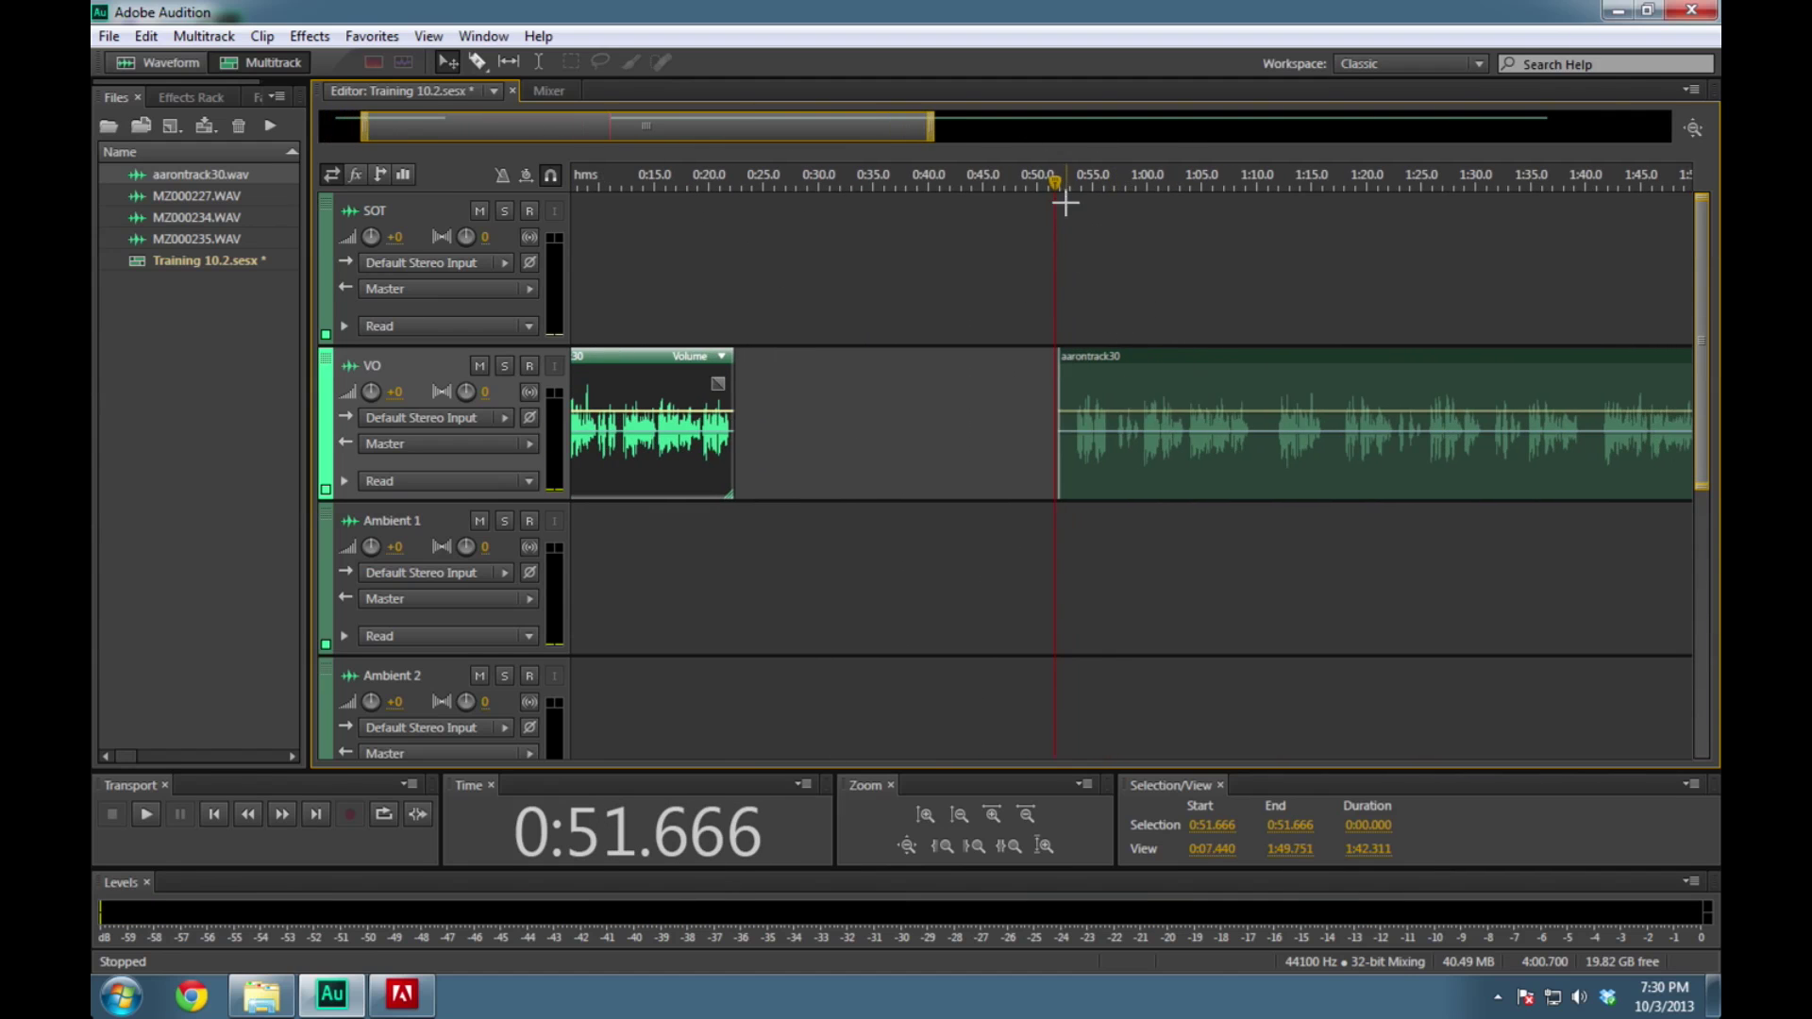
key("space")
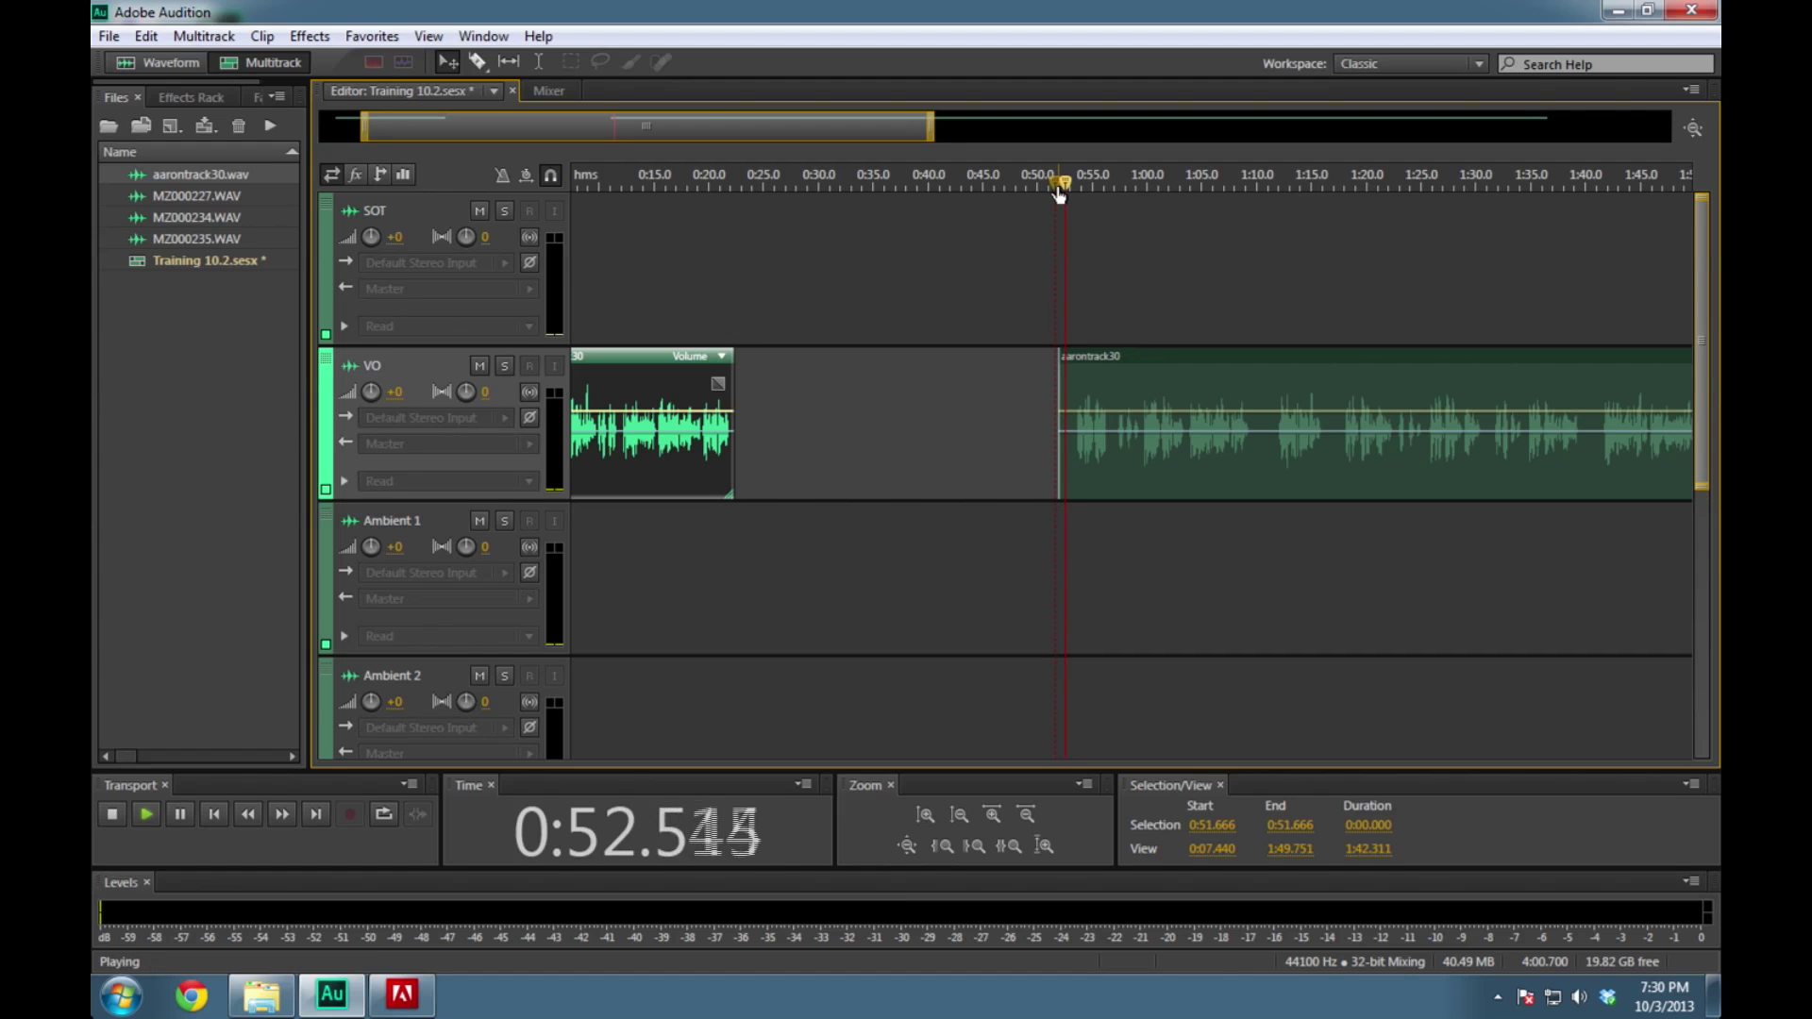
key("space")
left_click(1121, 193)
mouse_move(1122, 193)
left_mouse_down()
mouse_move(1036, 193)
mouse_move(1117, 194)
left_mouse_up()
key("space")
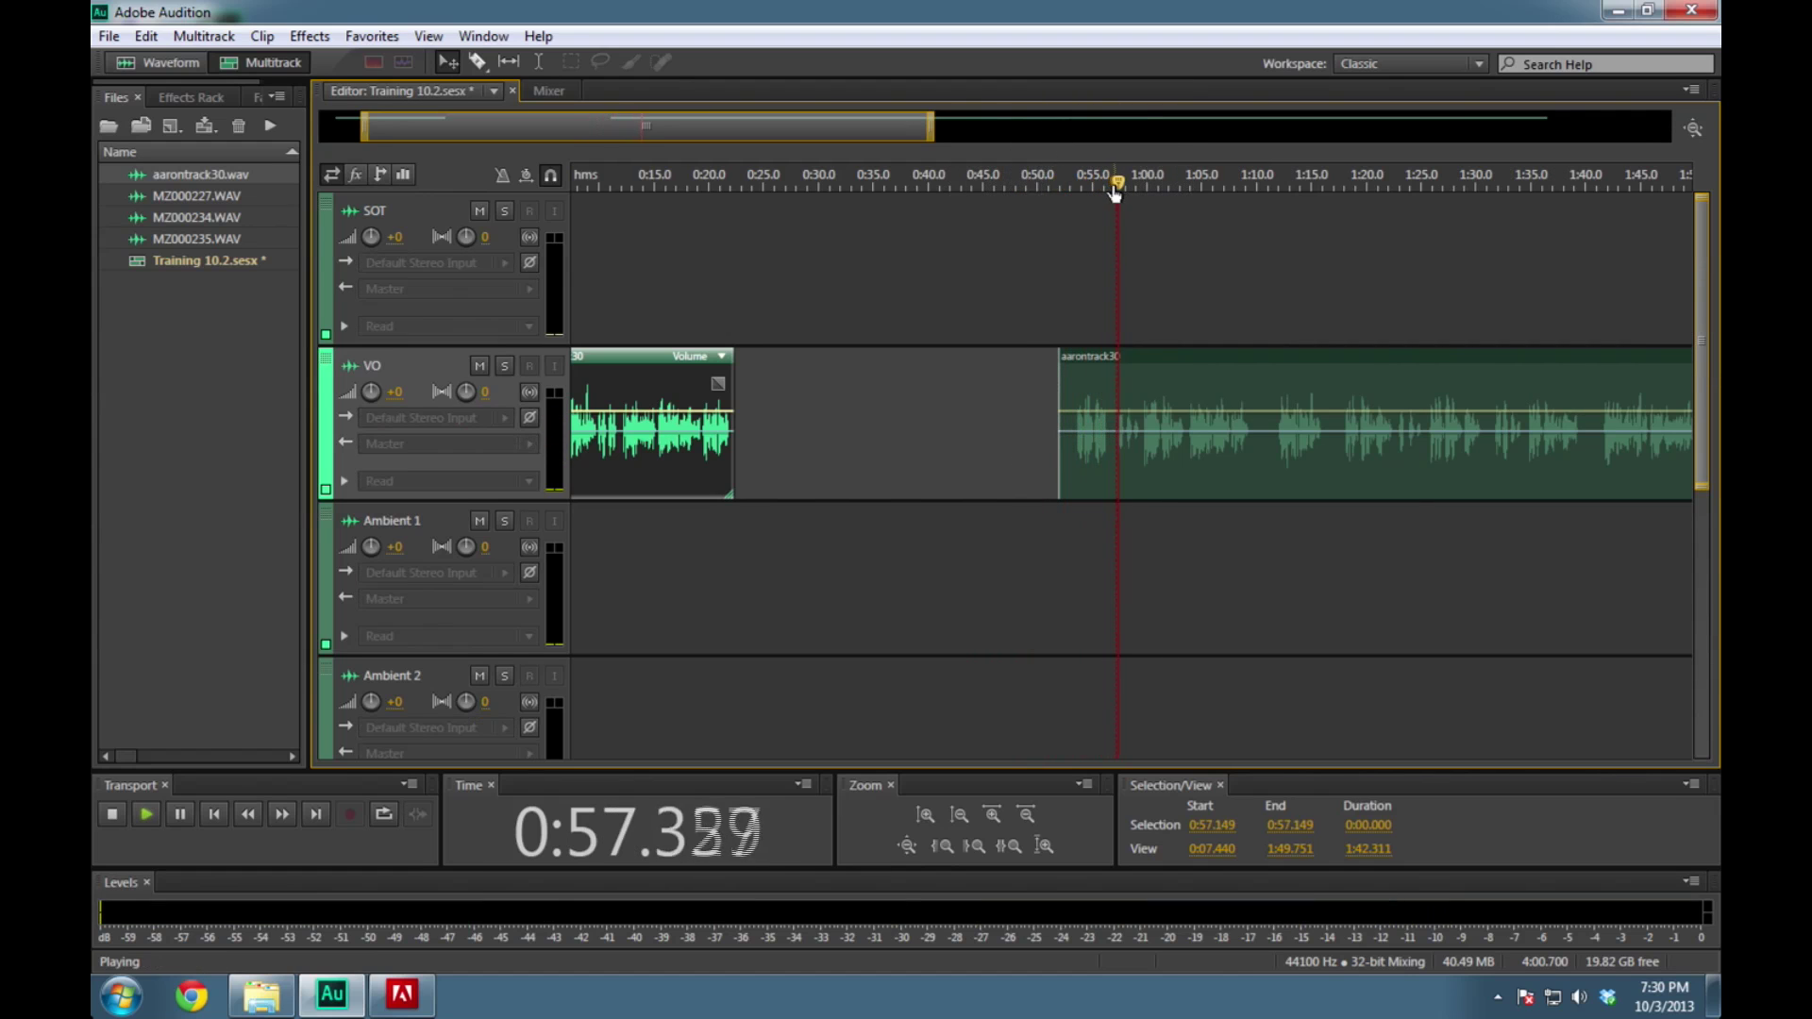
key("space")
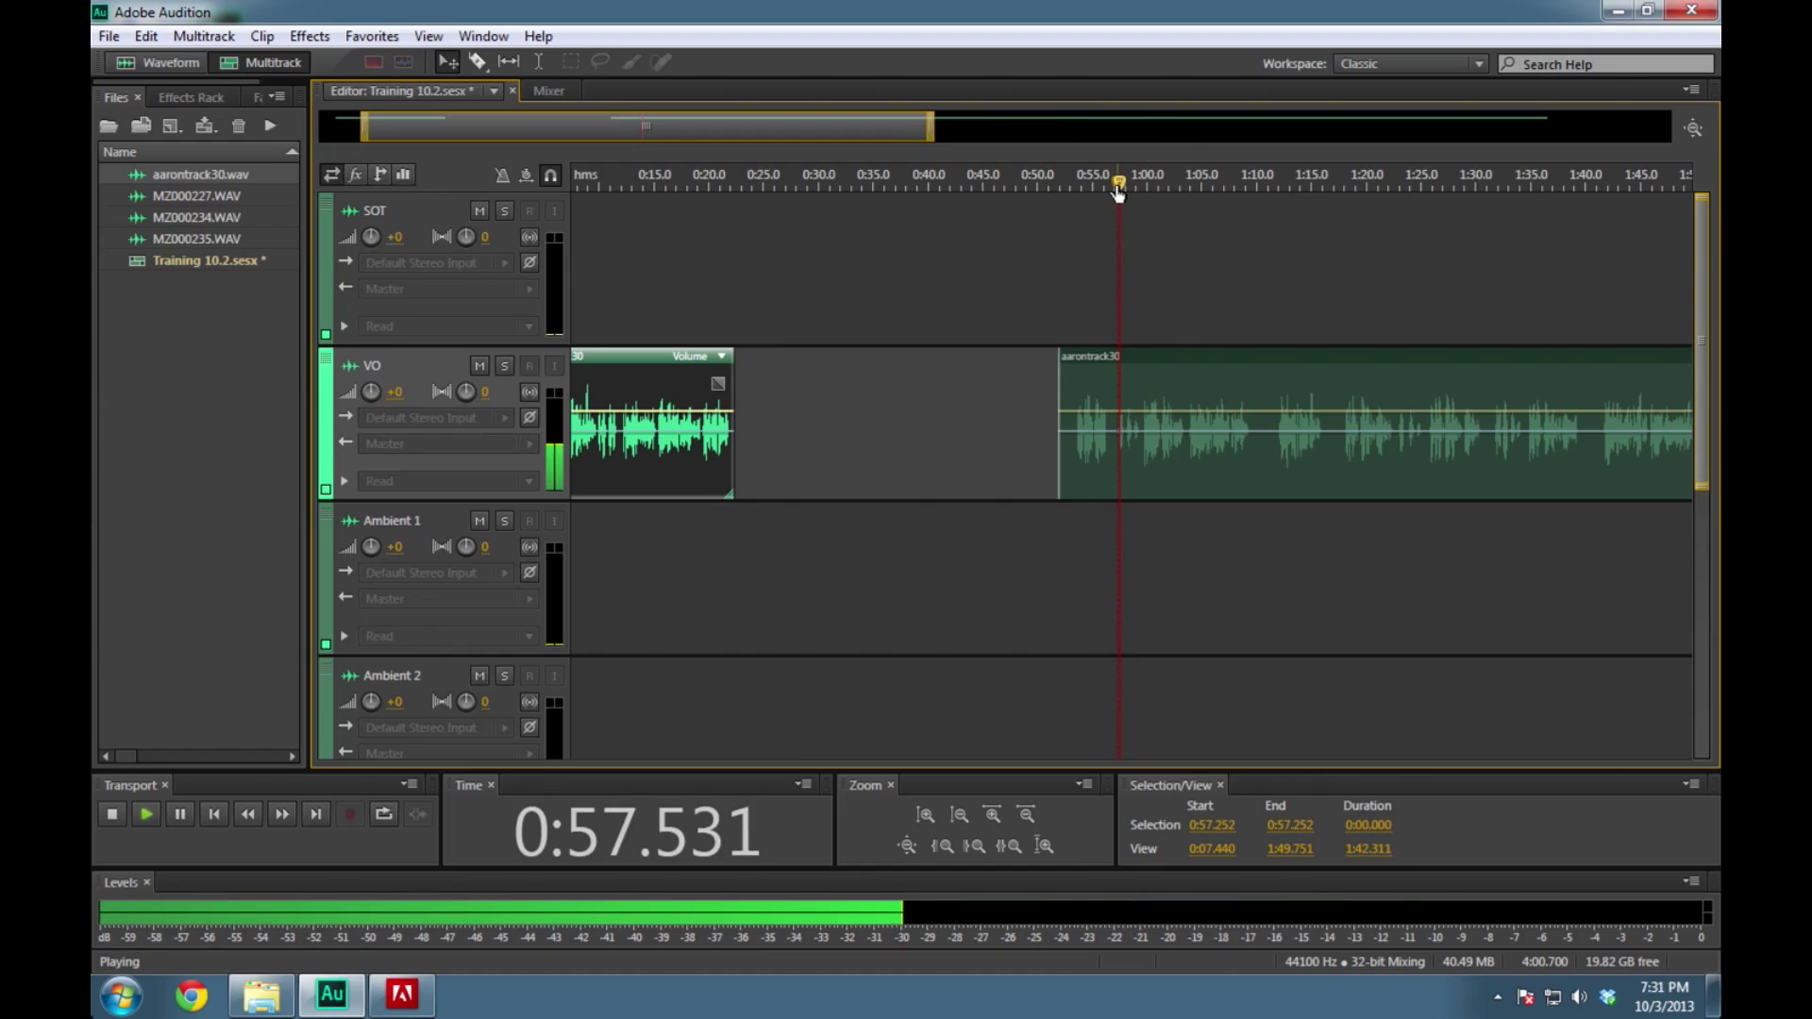
key("space")
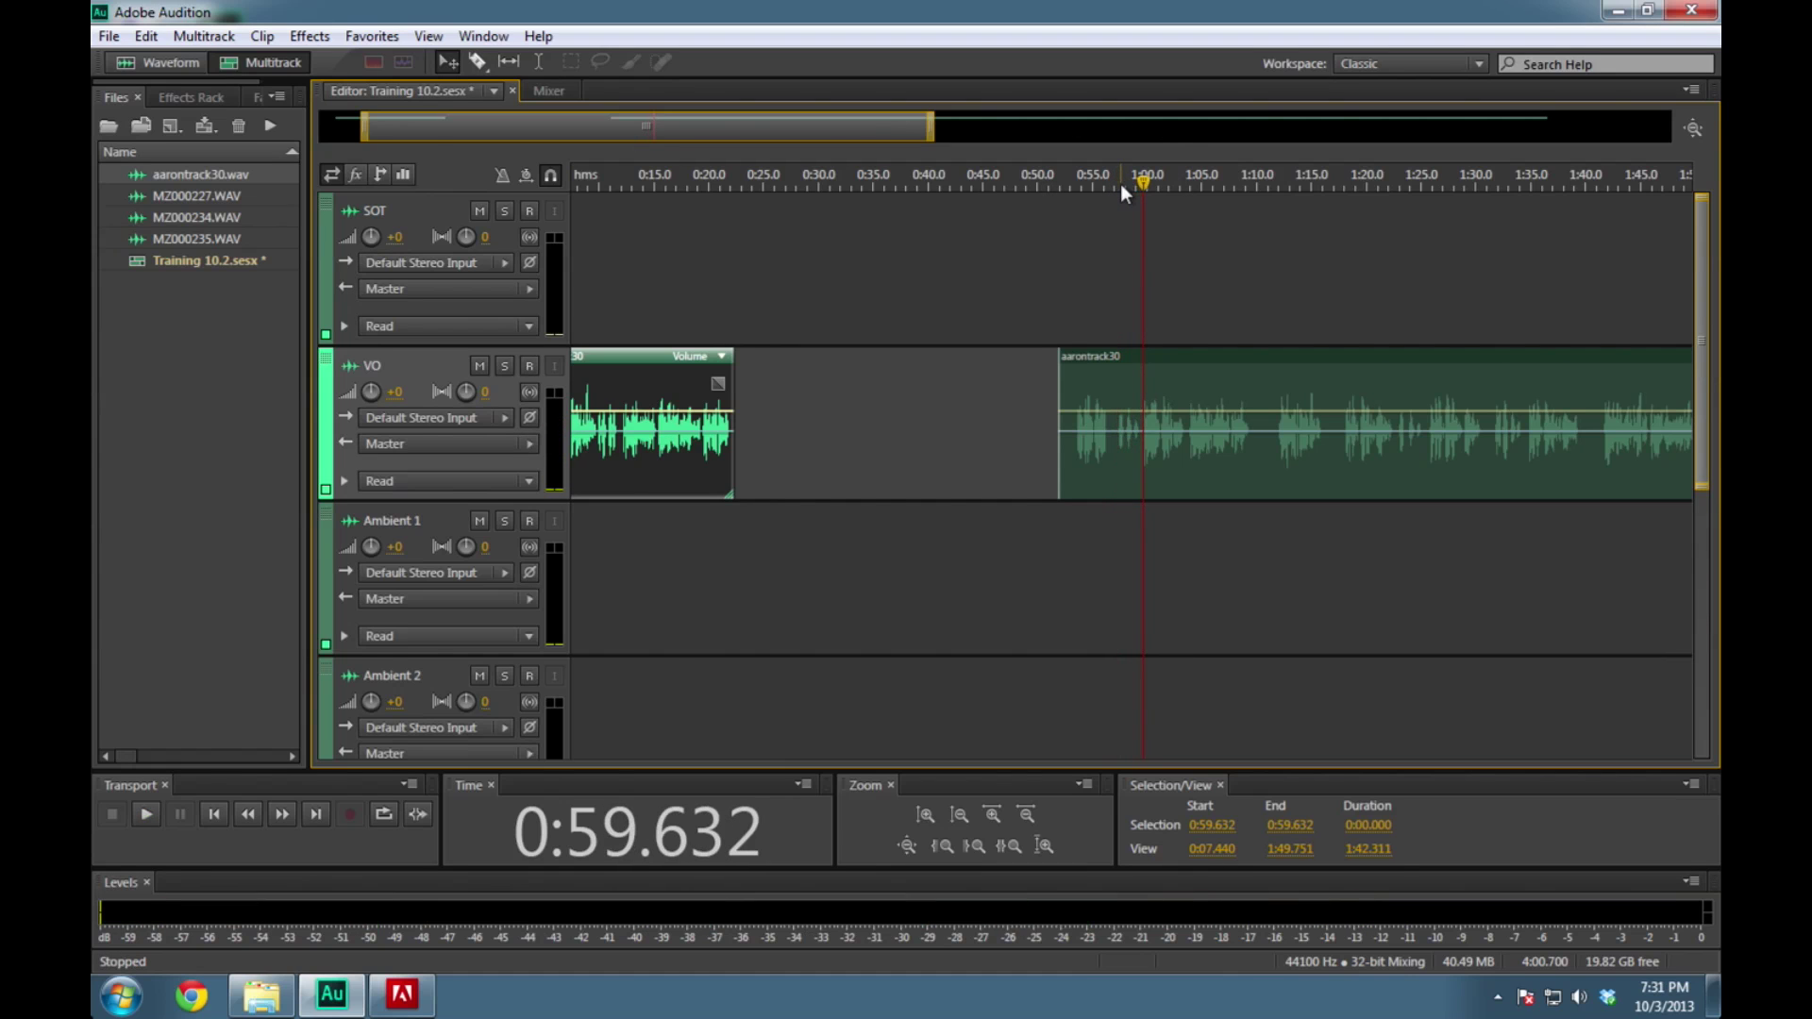
Split the remaining VO clip at the 0:59.456 playhead position, just before the next spoken passage
scroll(1119, 184, "up", 2)
key("Left")
key("Left")
key("Left")
key("Left")
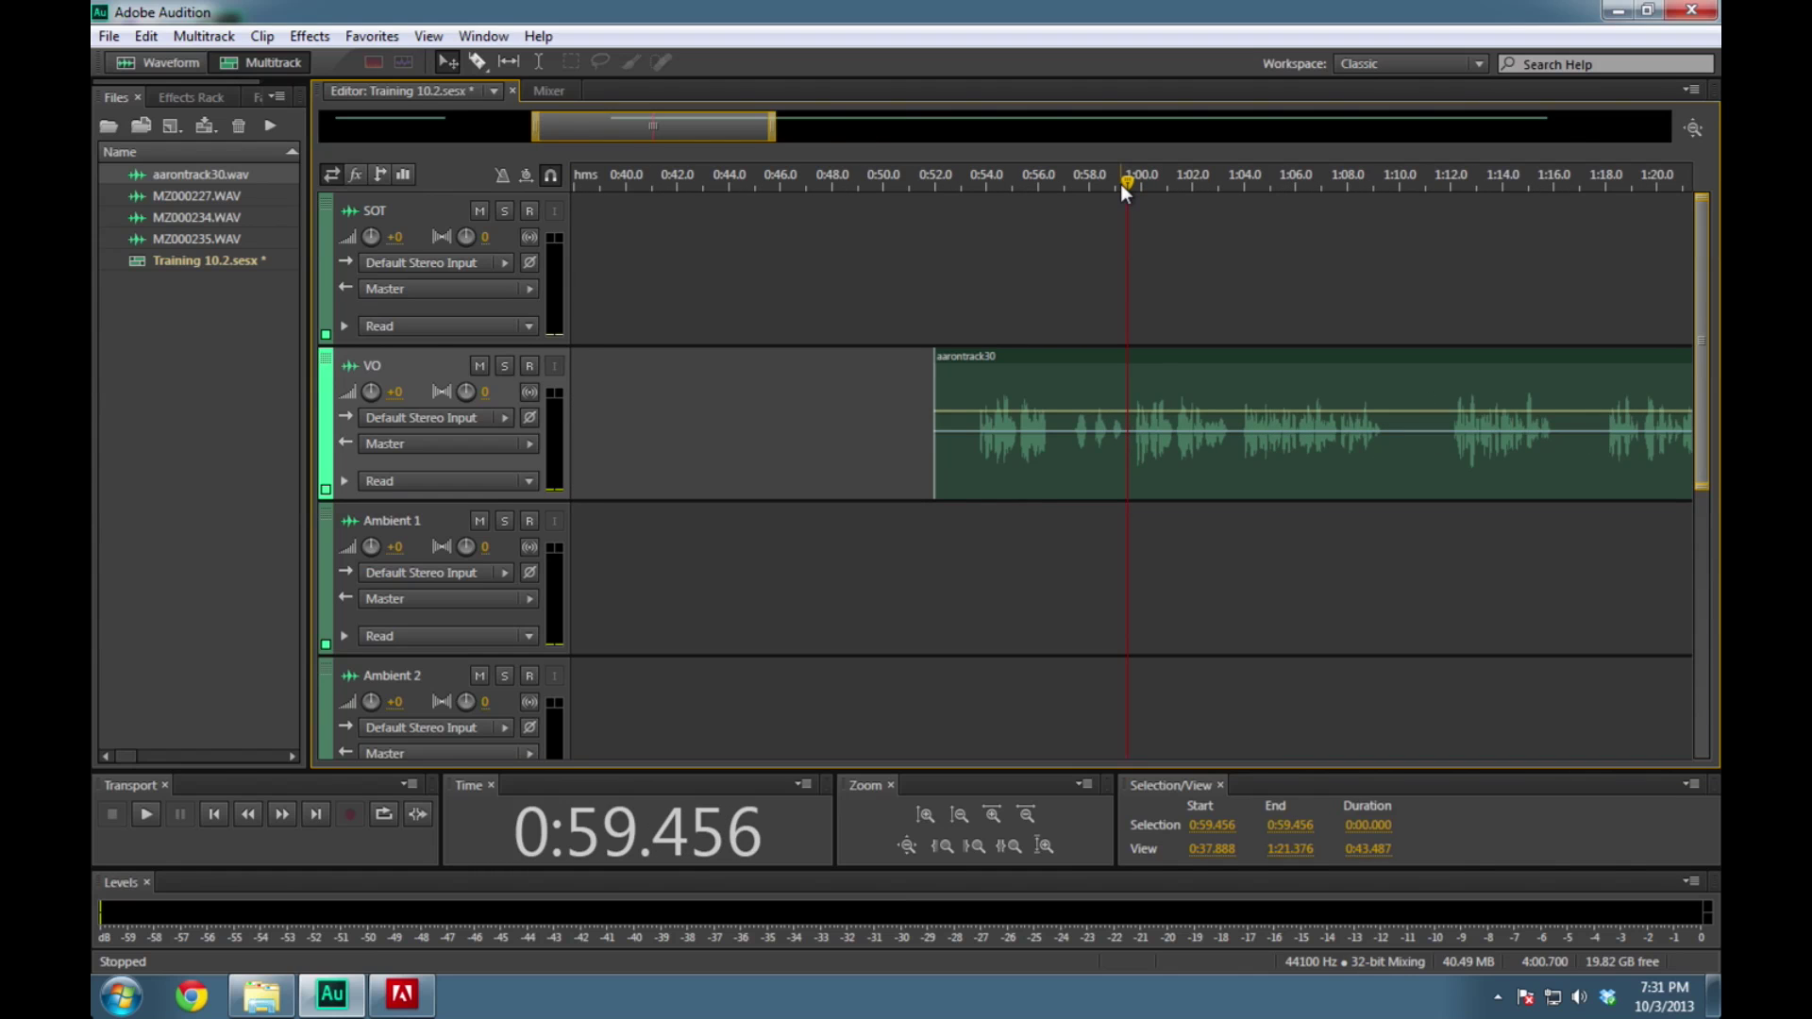
left_click(262, 36)
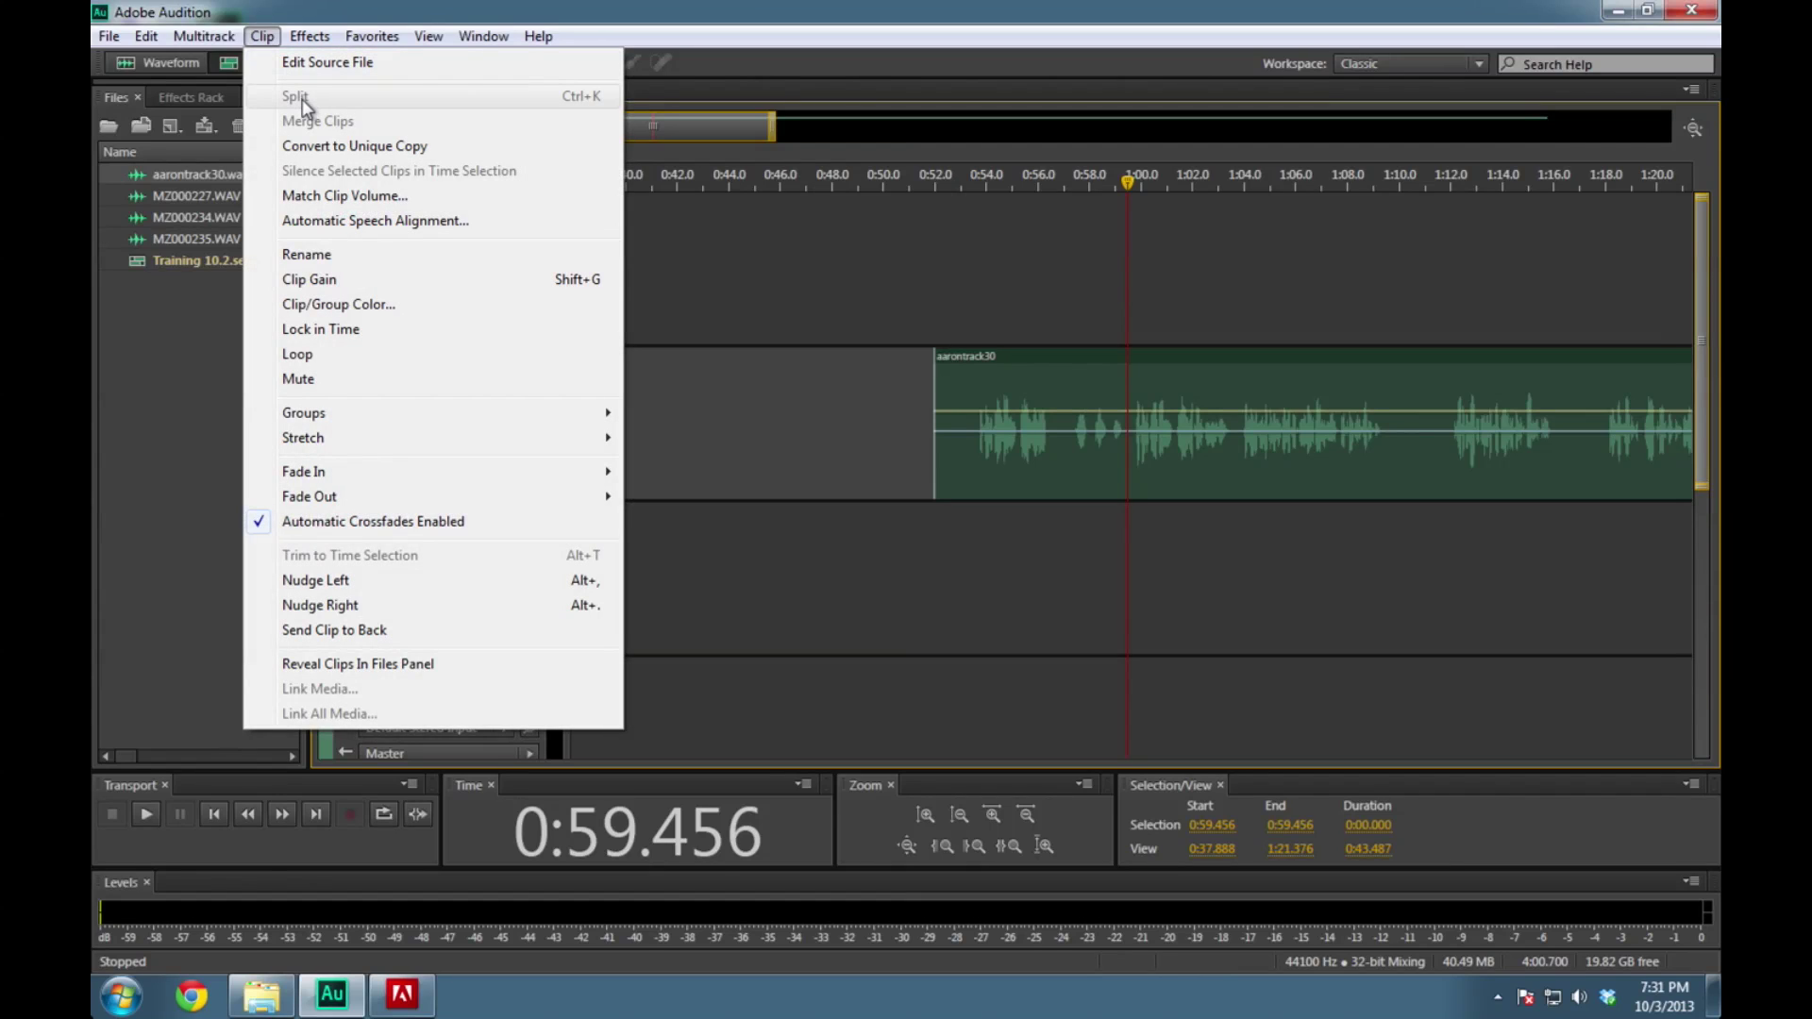
left_click(263, 36)
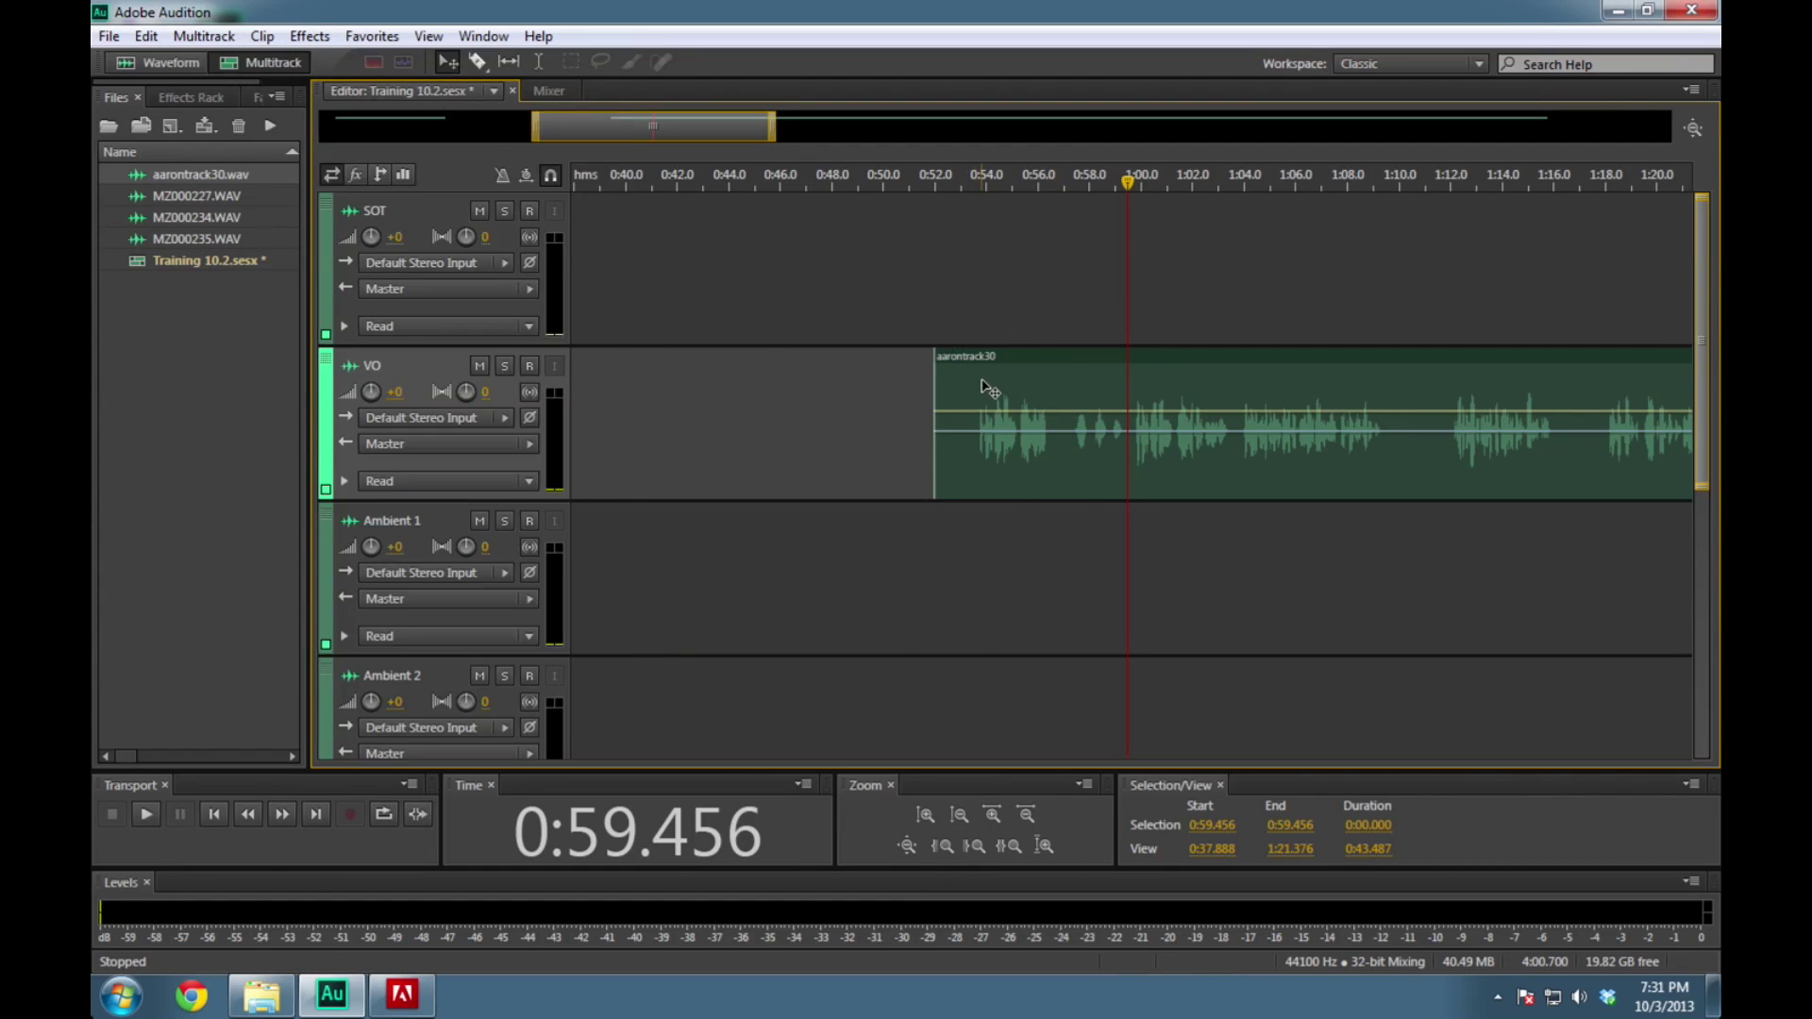
left_click(989, 388)
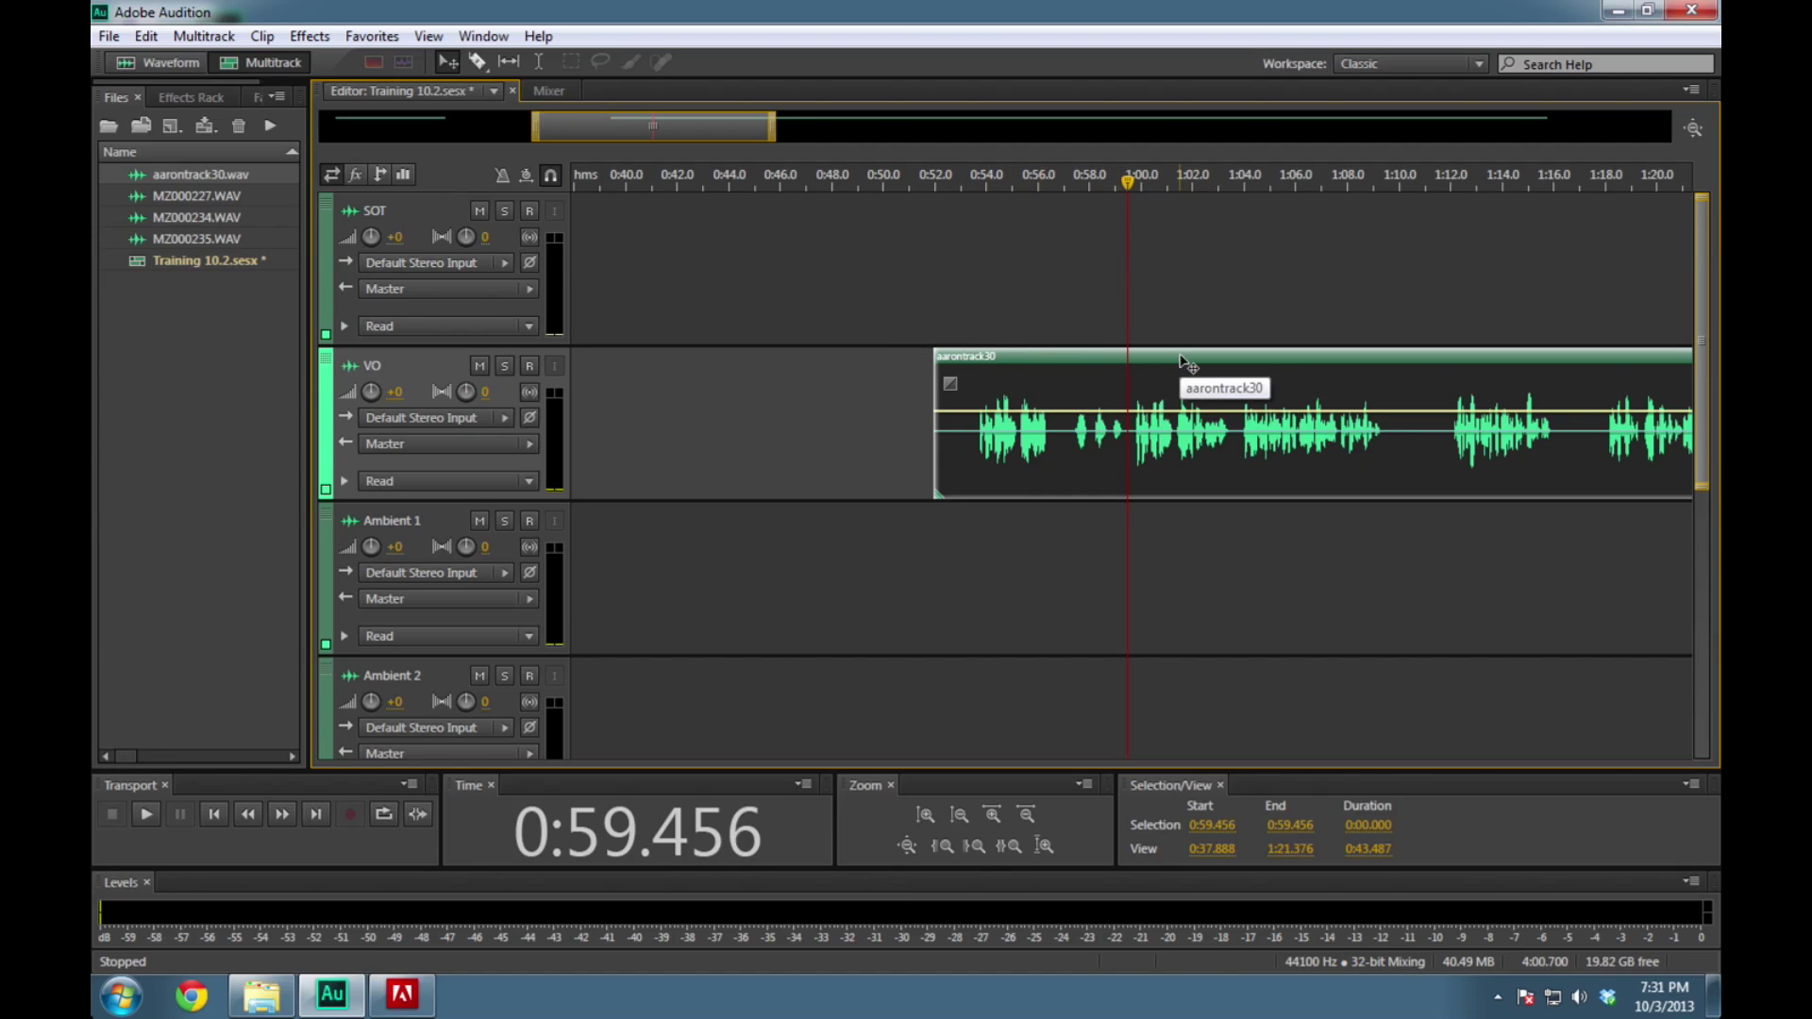
left_click(263, 38)
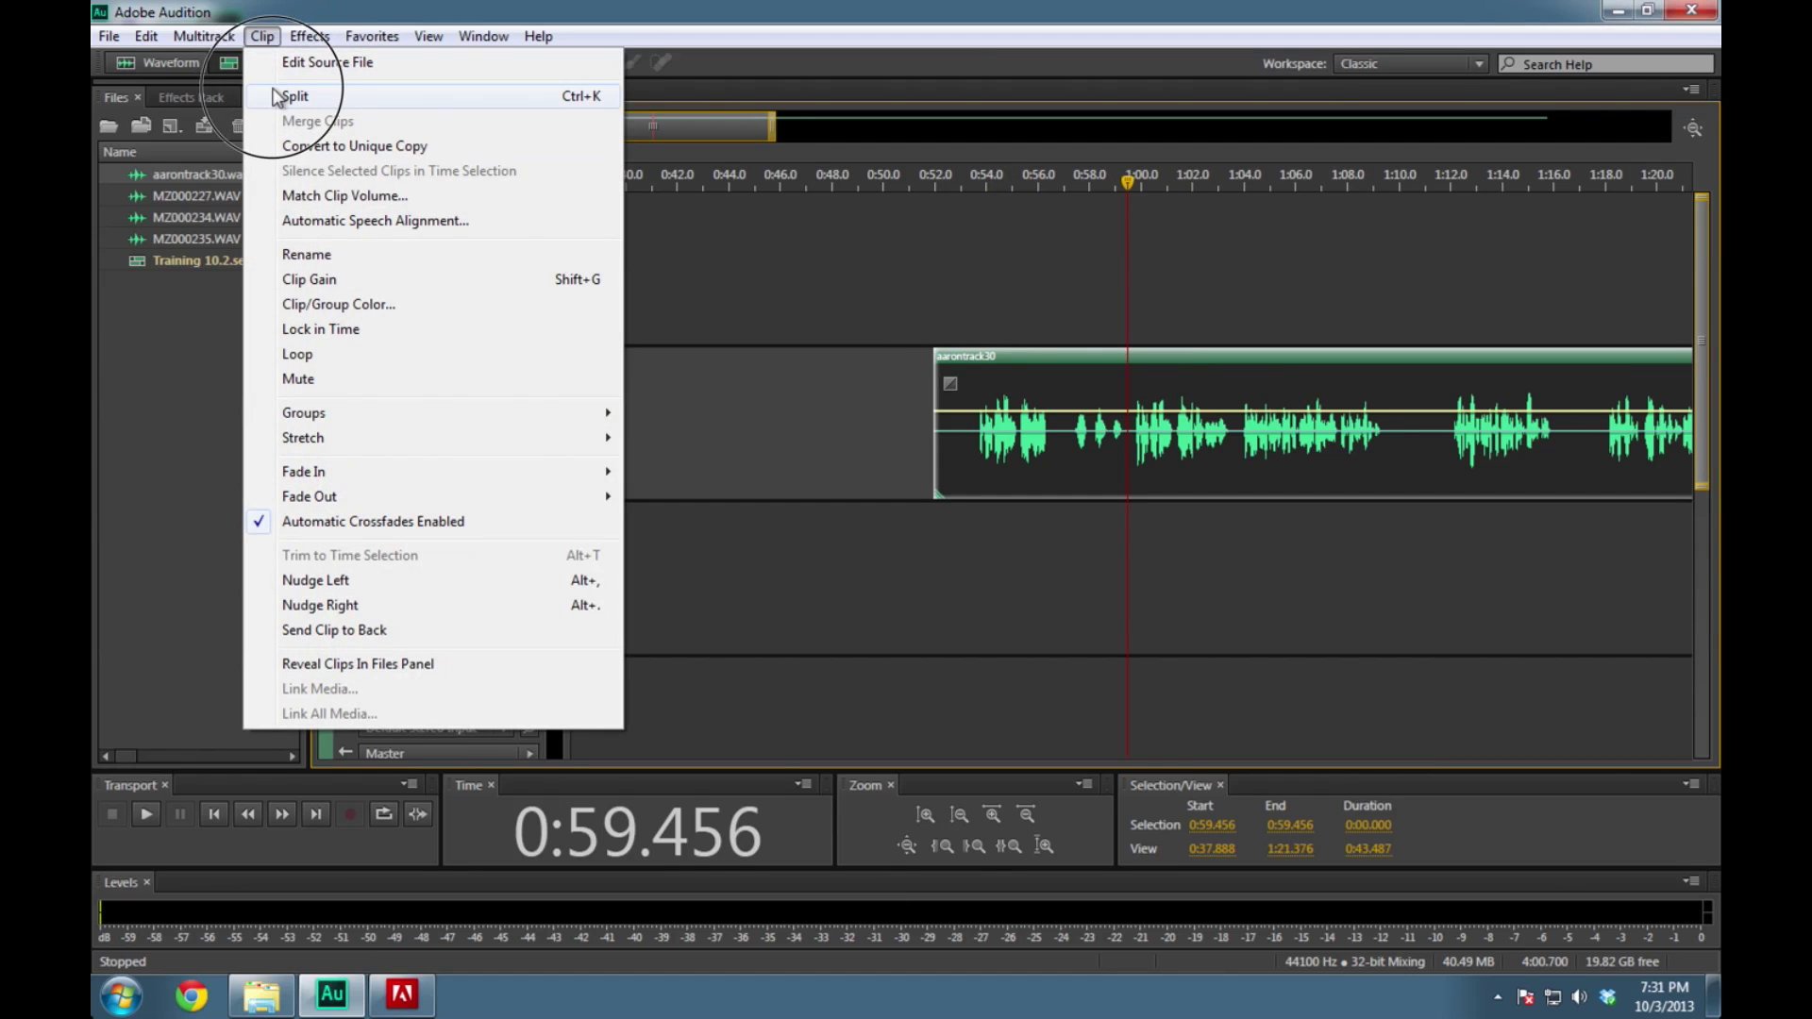
left_click(277, 97)
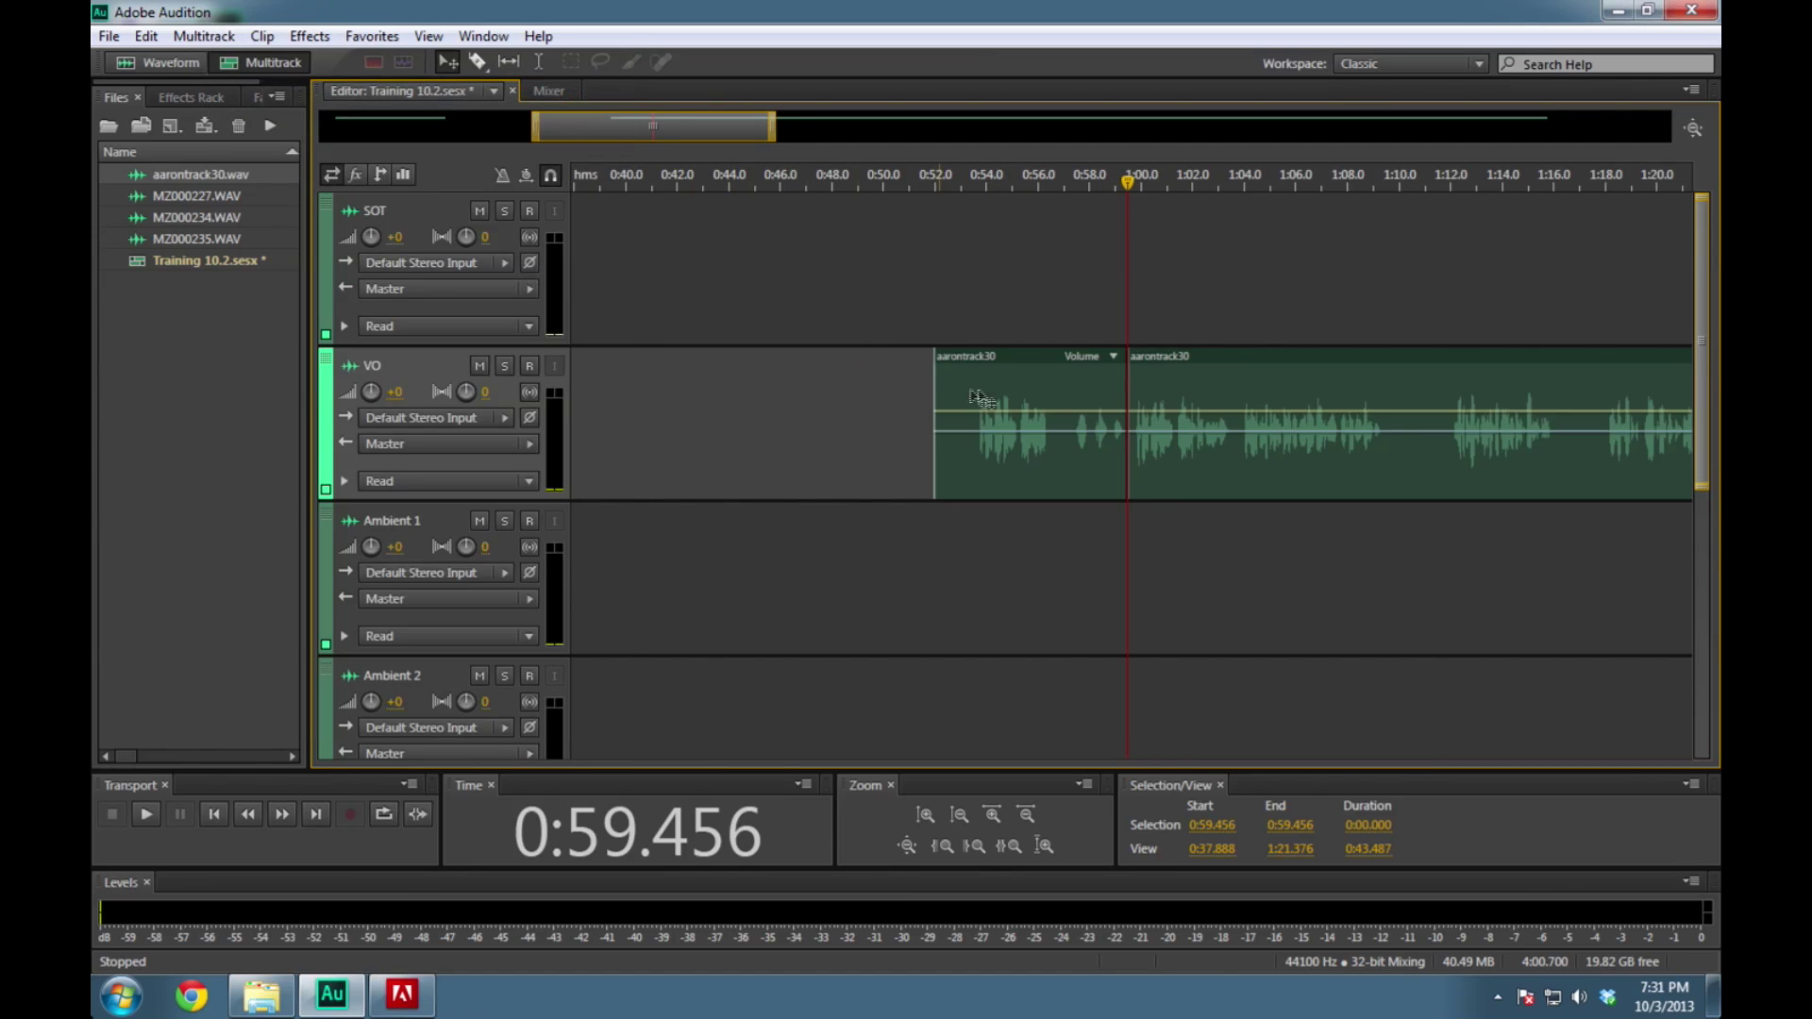
Delete the VO clip piece between about 0:52 and the split at 0:59.456
left_click(999, 388)
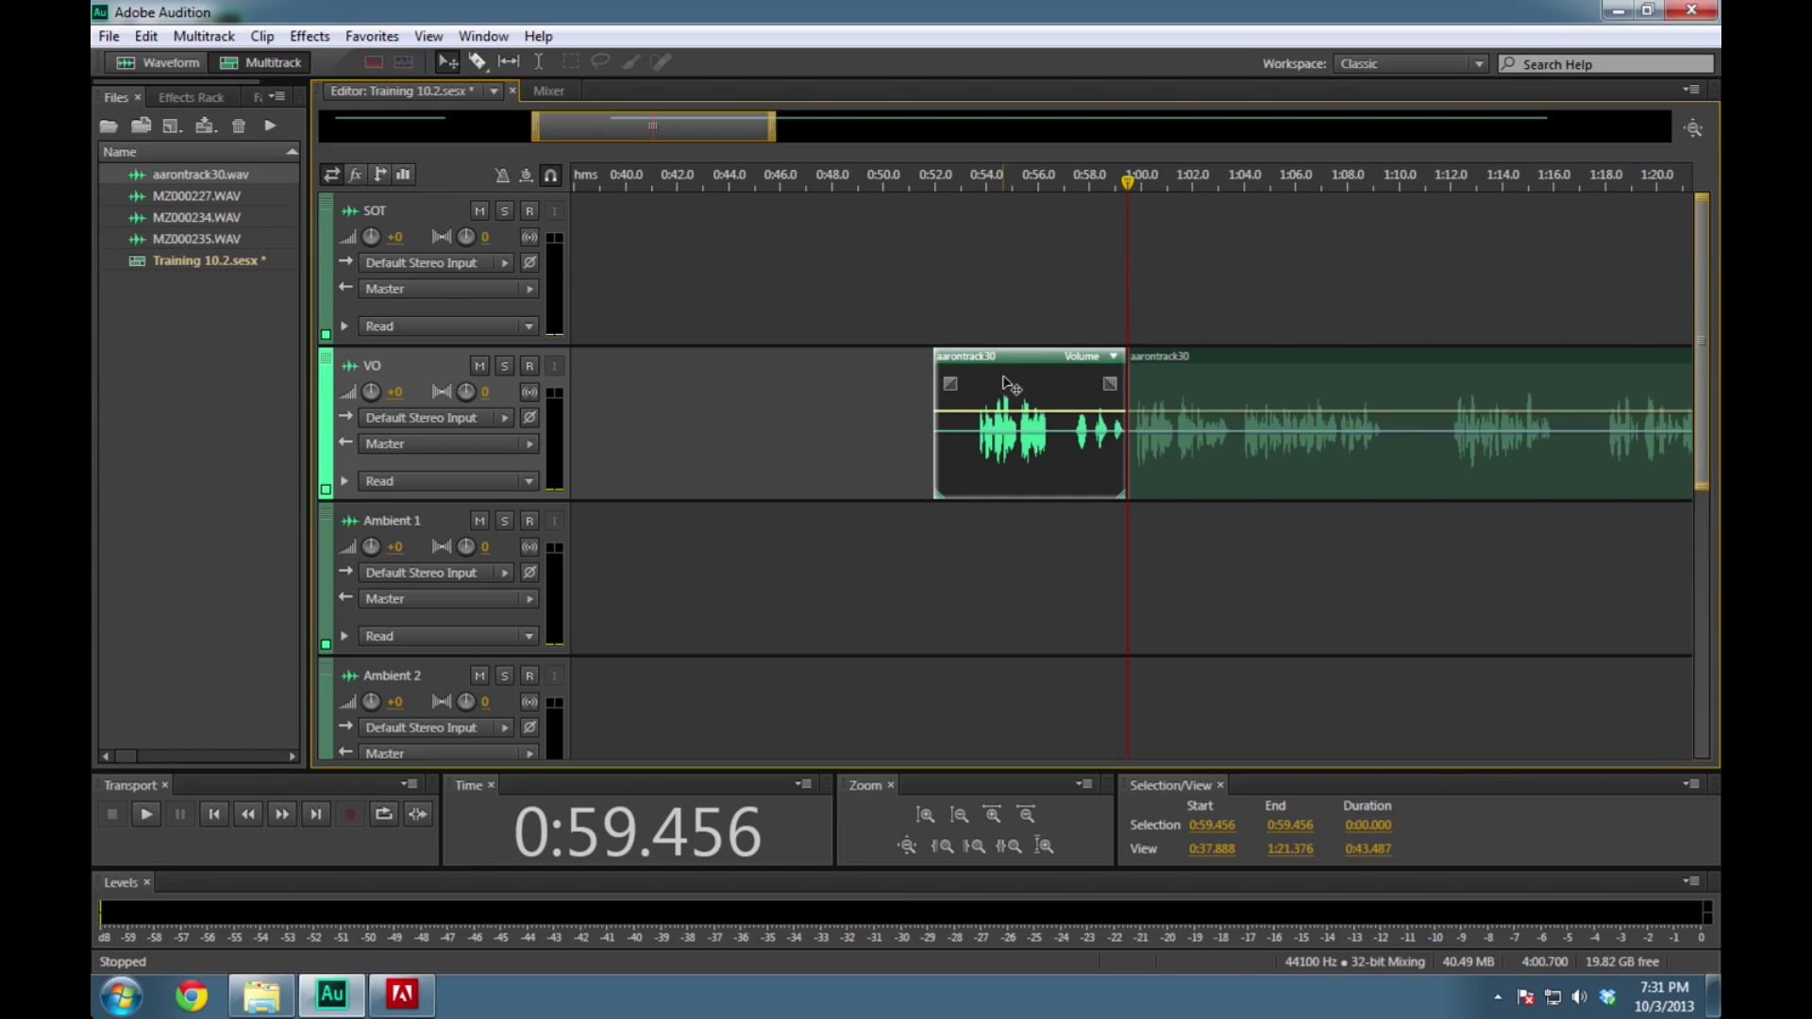
right_click(1015, 393)
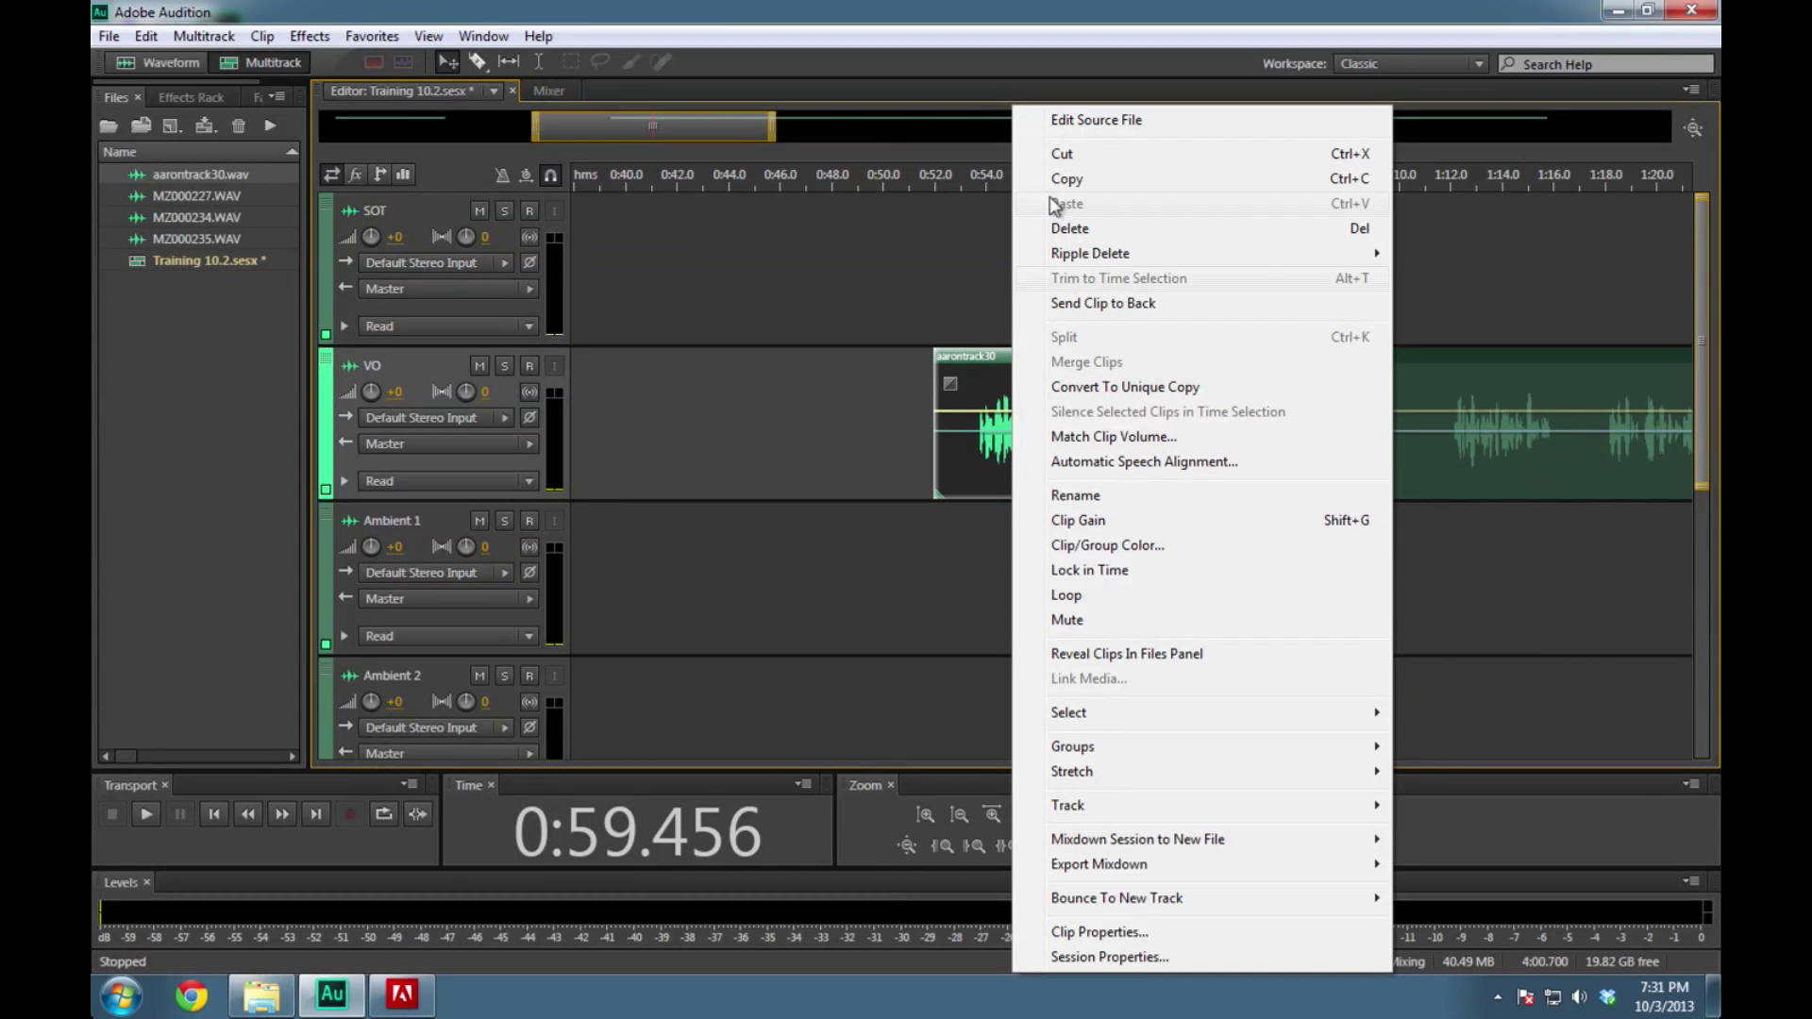
left_click(988, 404)
key("Delete")
Listen to the start of the remaining VO clip and move the clip earlier to start at about 0:41.5
key("space")
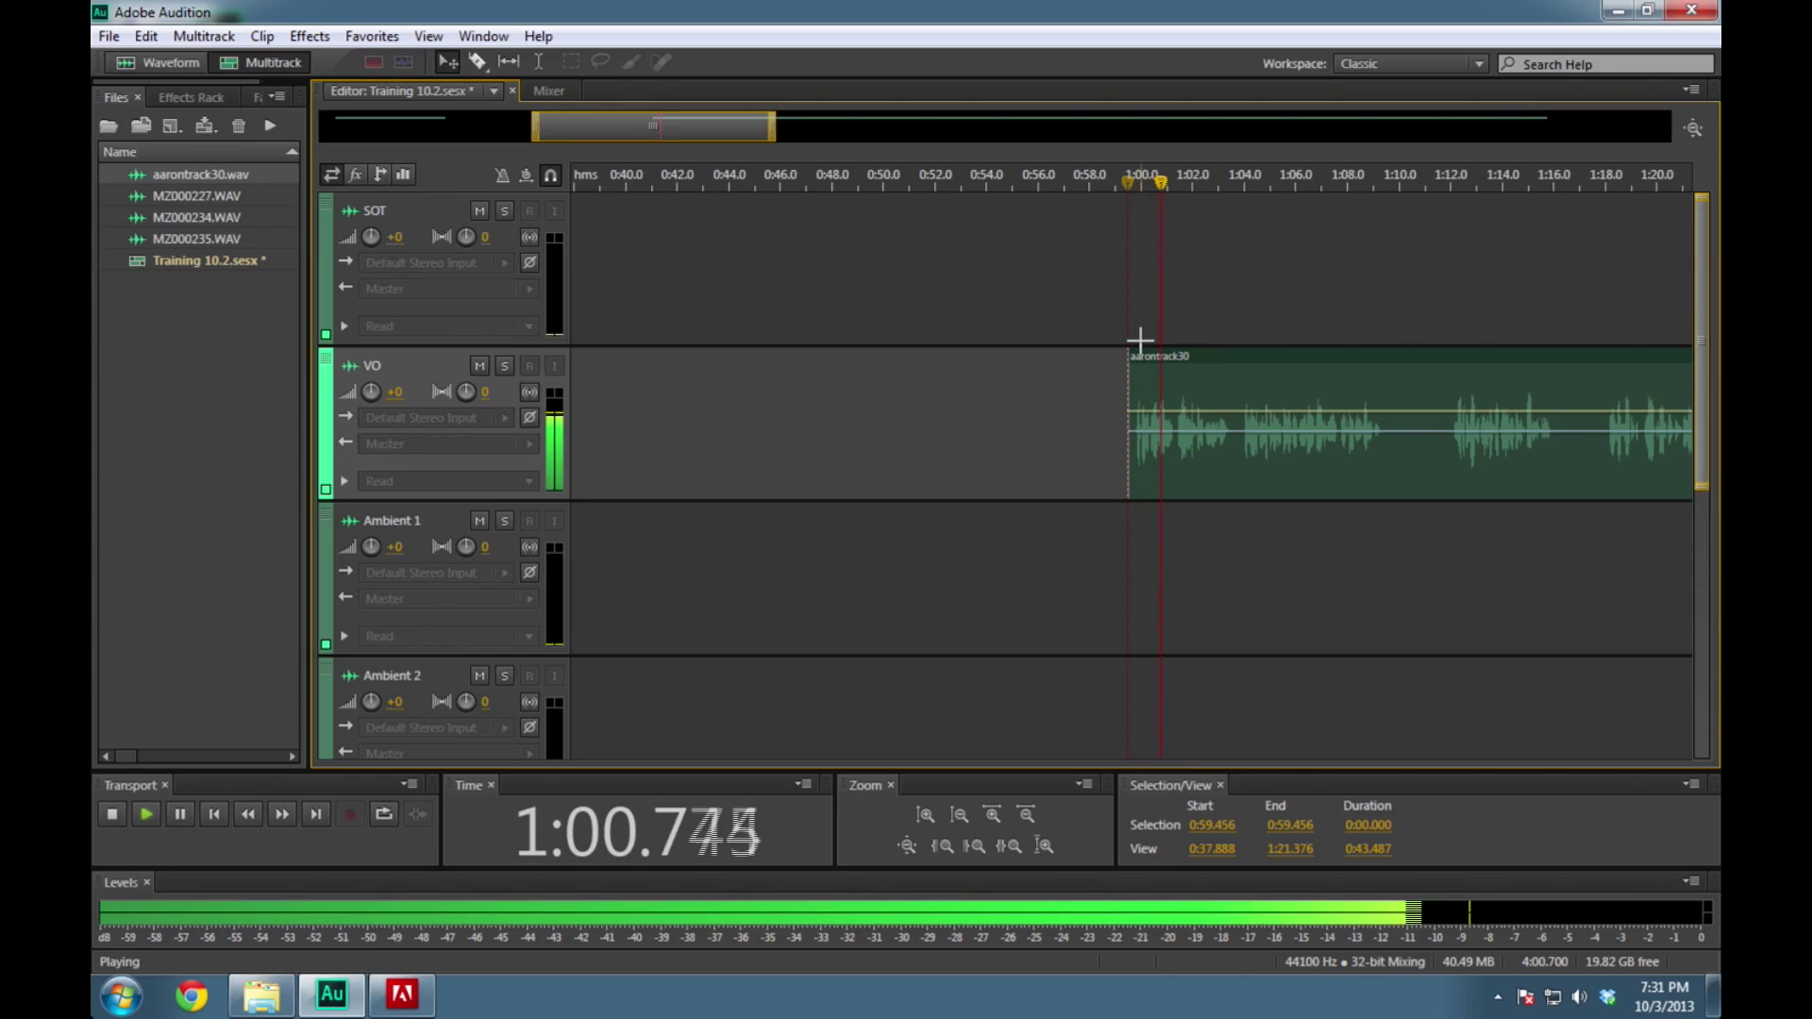
key("space")
left_click_drag(1263, 375, 807, 367)
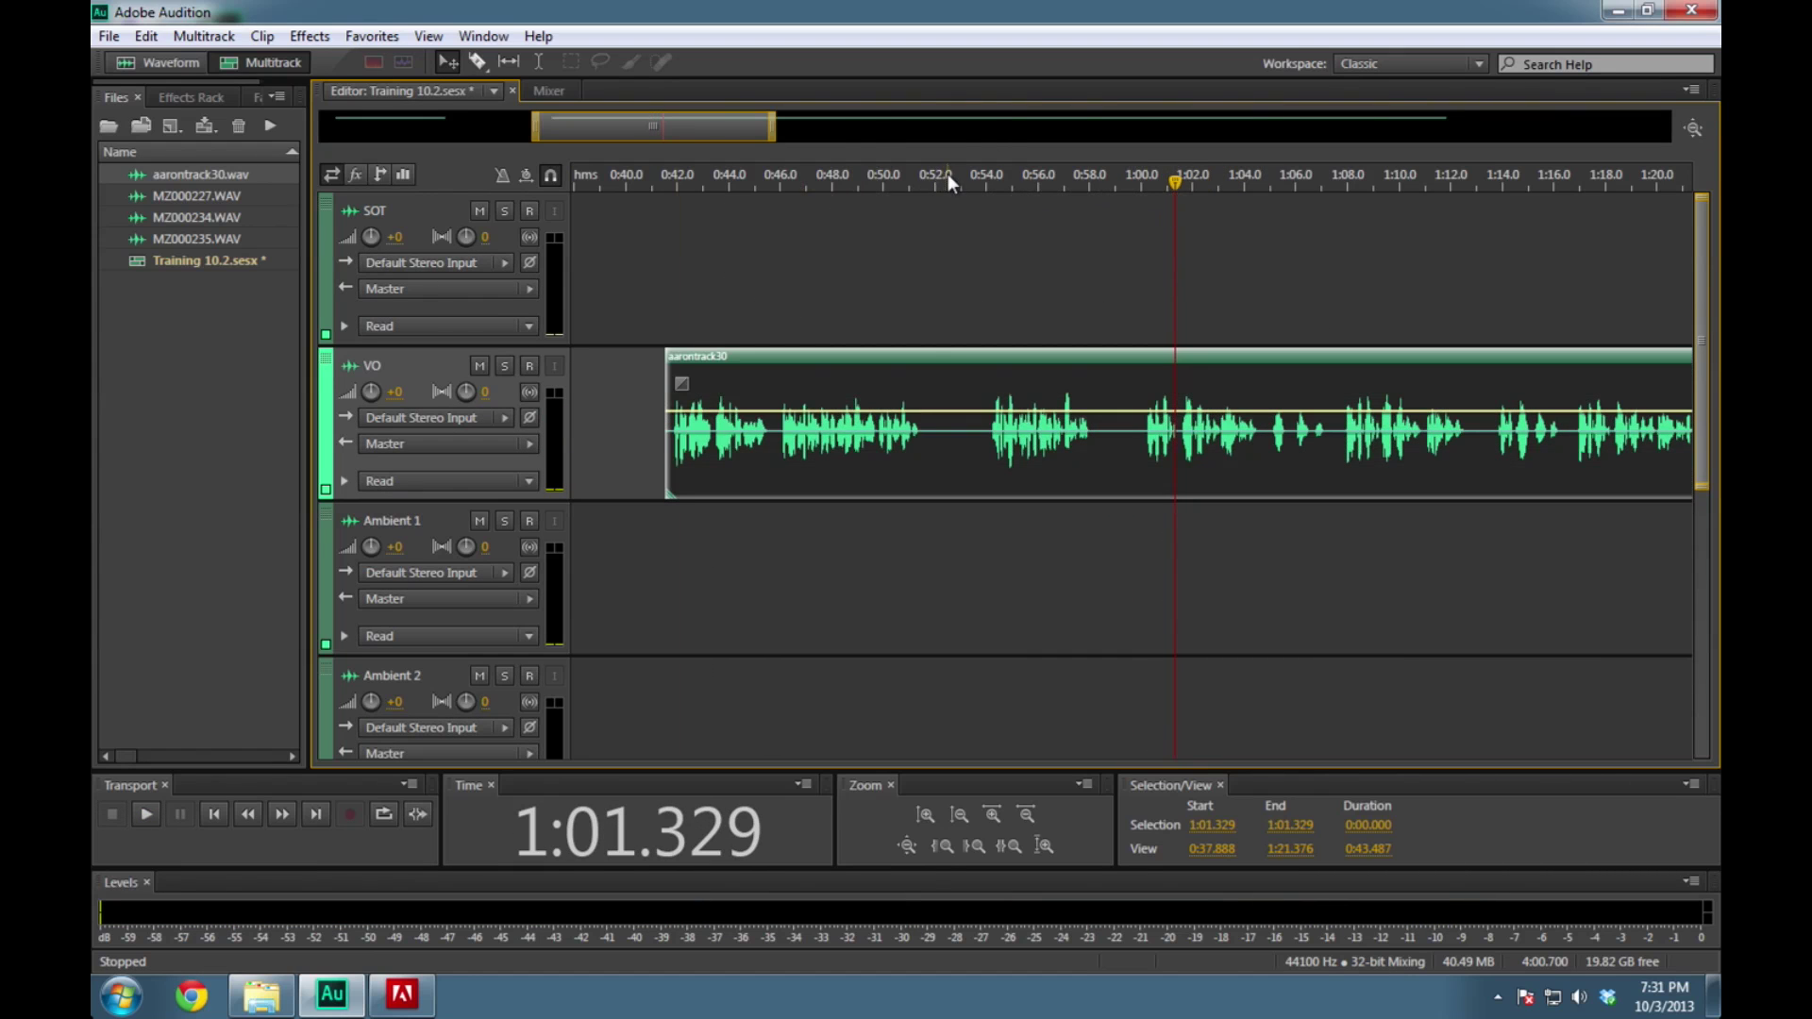
Play the VO clip from about 0:50, stop in the pause at 0:51.525 and split the clip there
left_click(883, 184)
left_click(878, 184)
key("space")
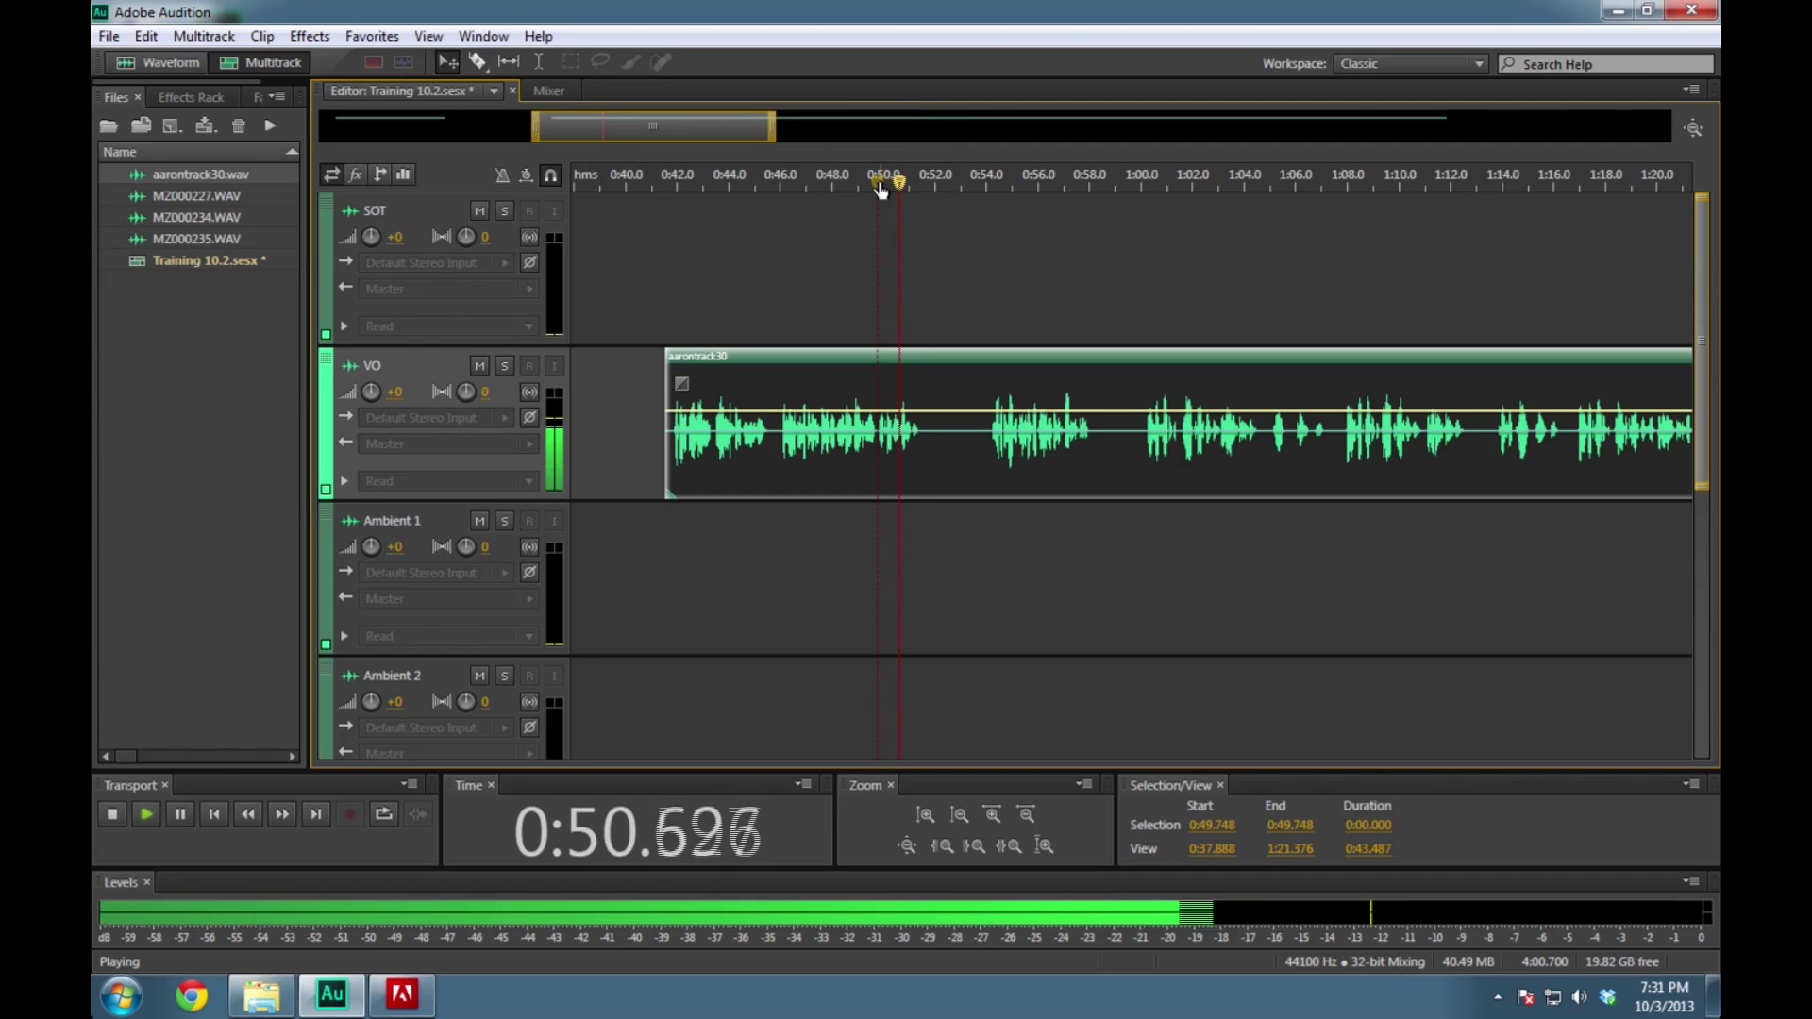
key("space")
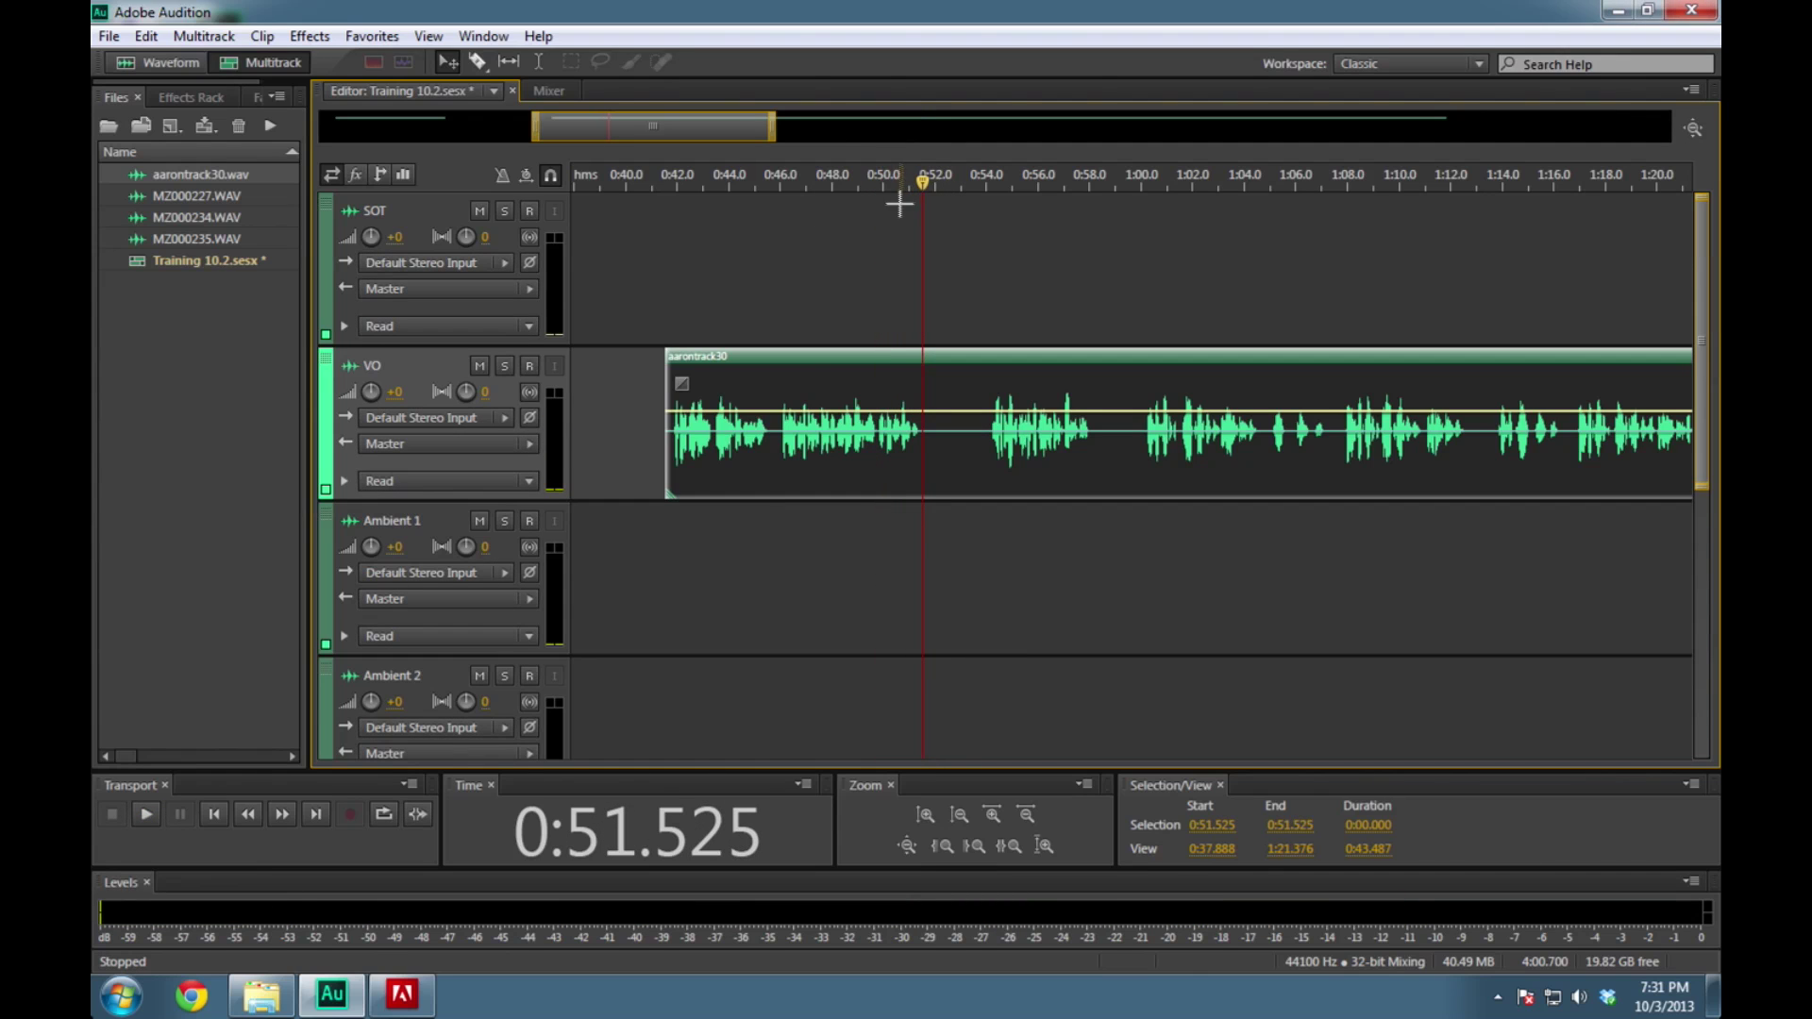
left_click(261, 36)
left_click(275, 97)
Move the piece before the 0:51.525 split earlier on the VO track so it starts at about 0:33.5
left_click_drag(838, 383, 798, 385)
key("minus")
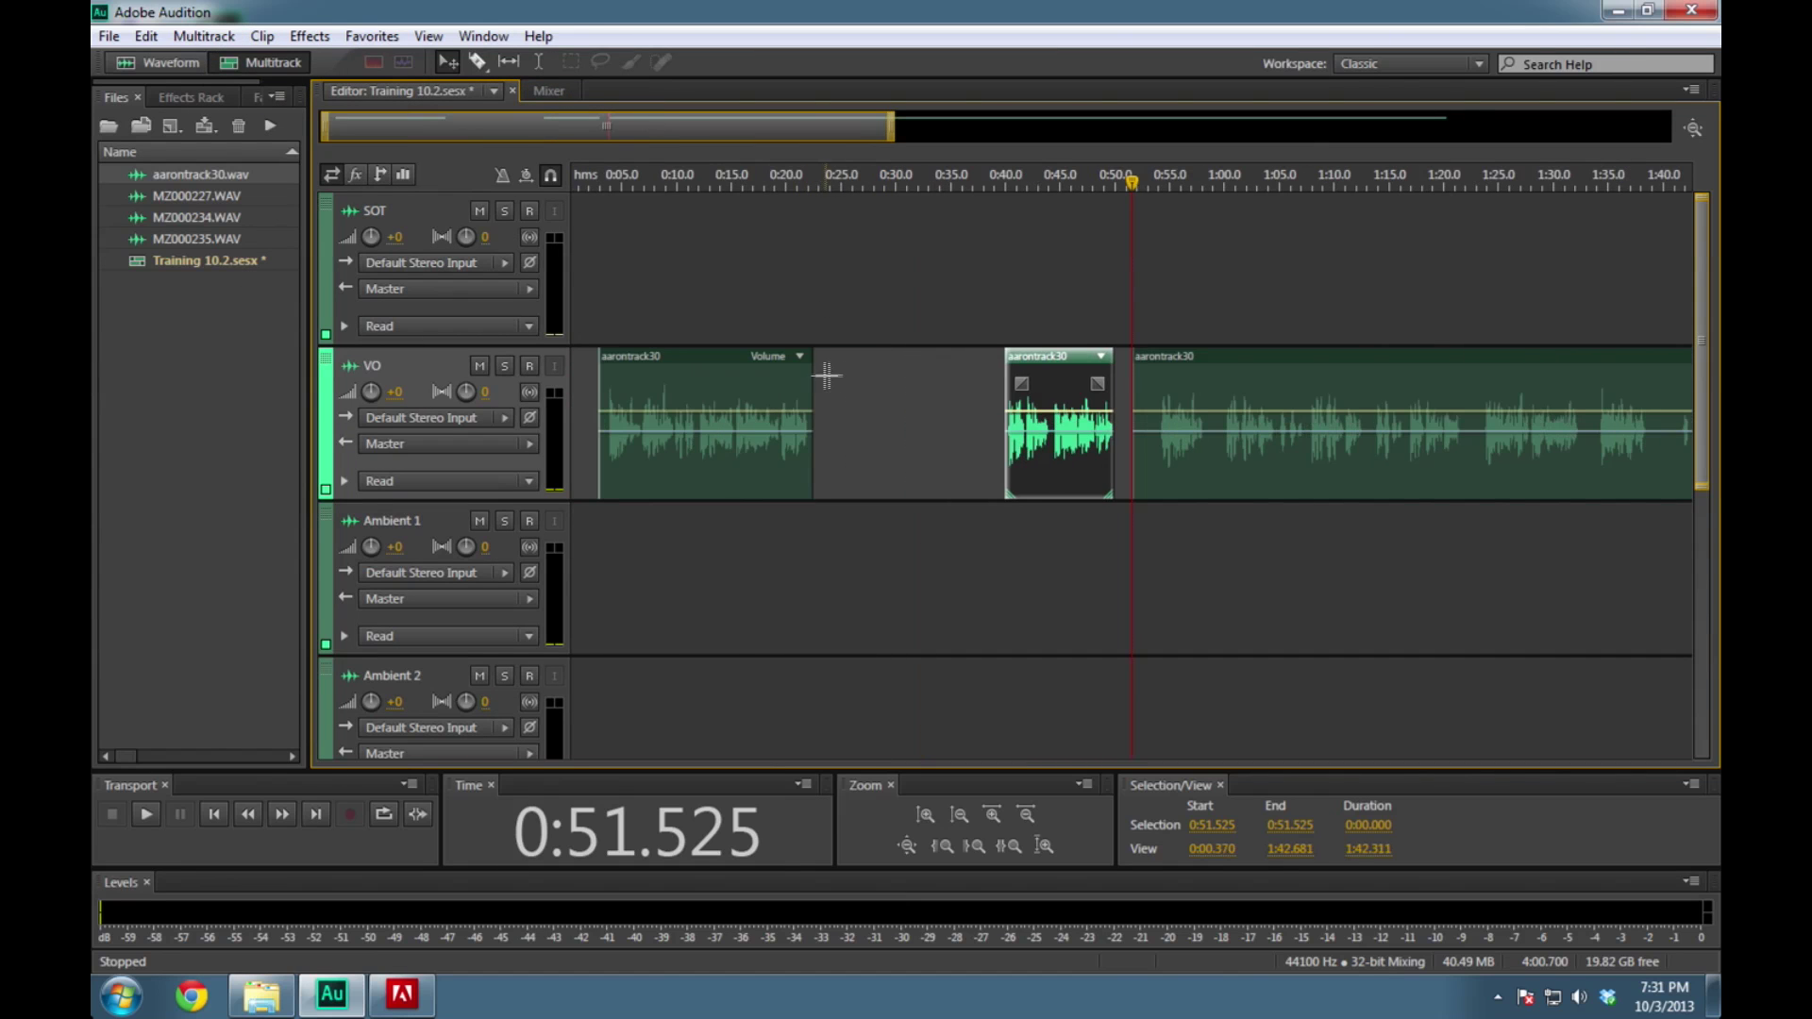
left_click_drag(1065, 382, 1003, 411)
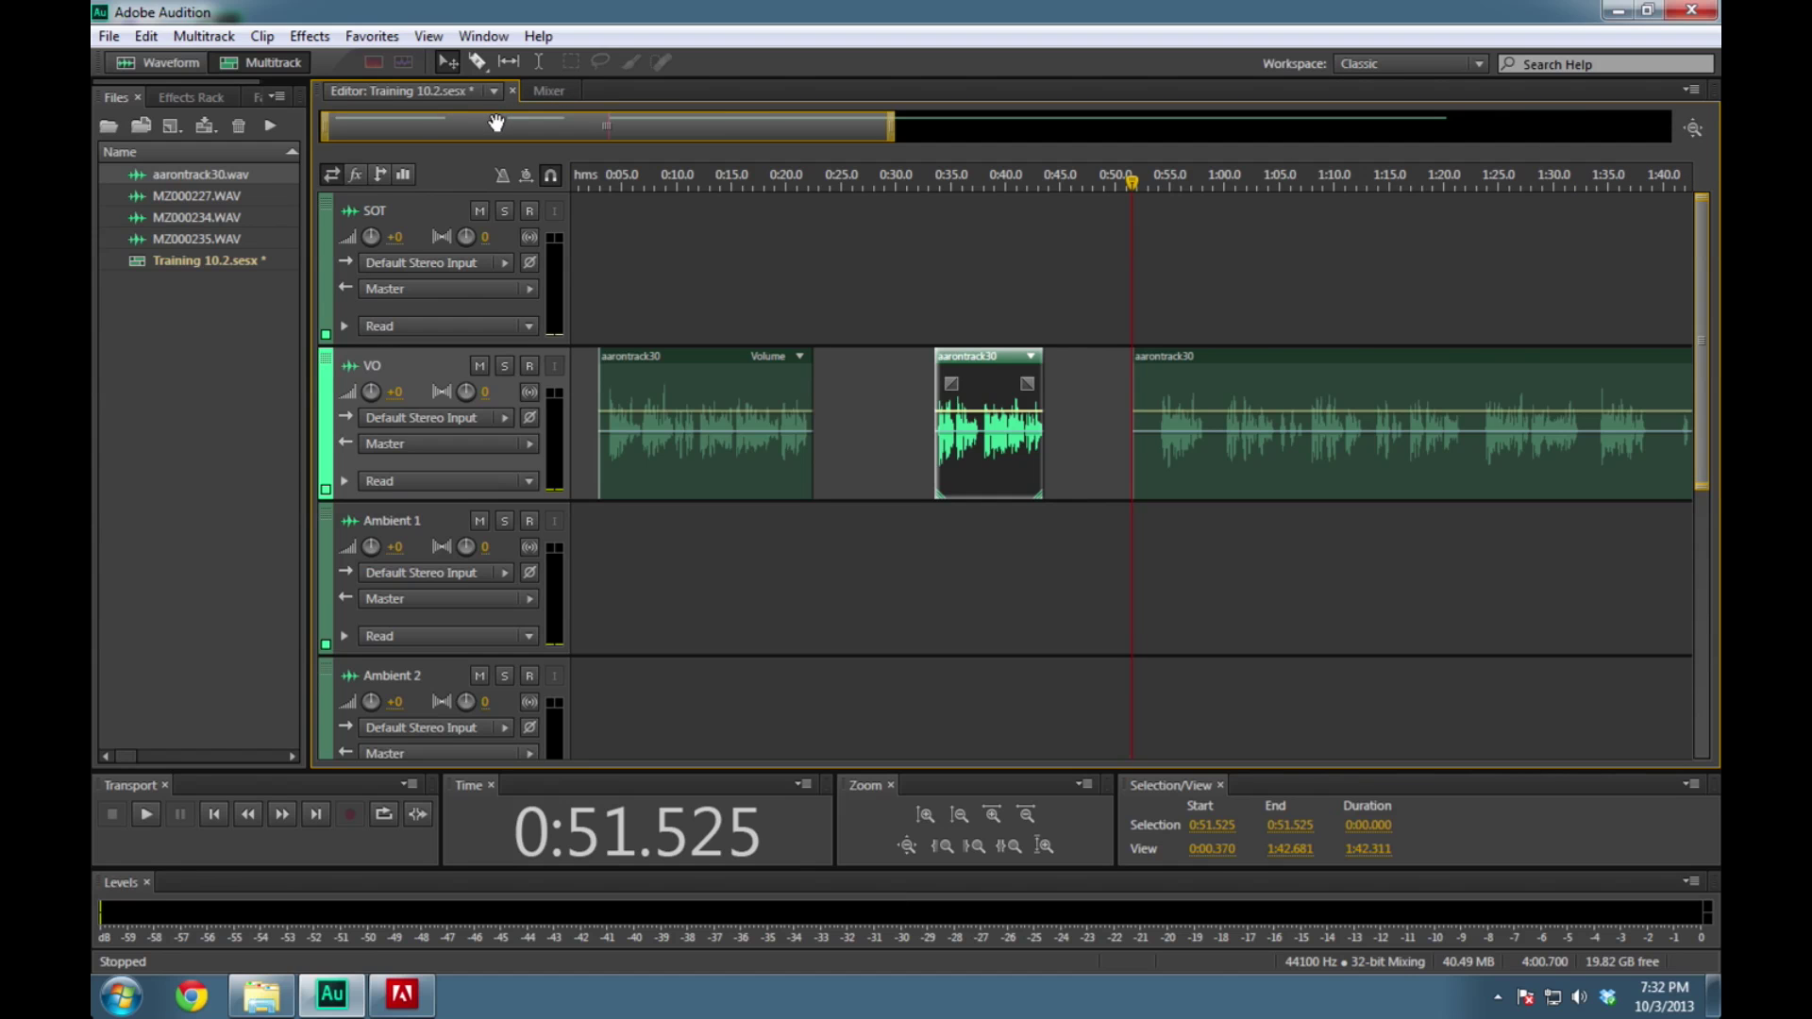
Split the remaining VO clip at 0:53.762, just before the speech begins, and delete the short silent piece before the split
left_click_drag(479, 123, 576, 129)
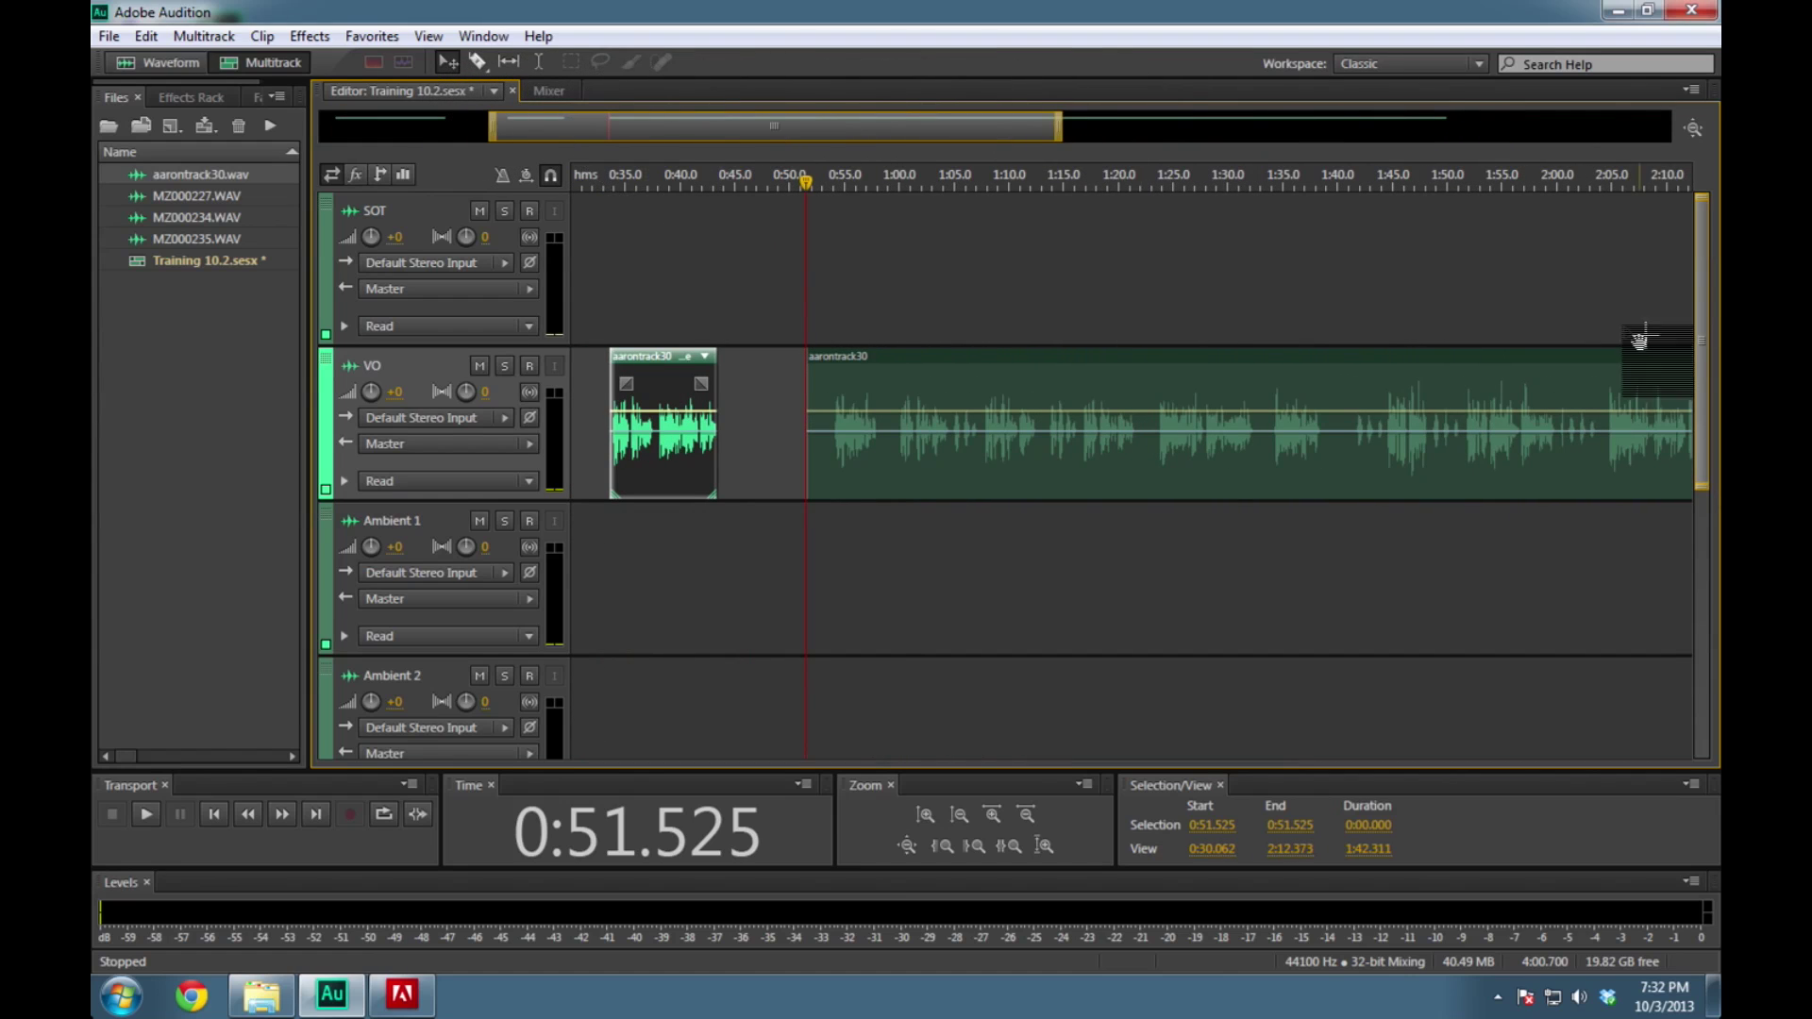
left_click_drag(1700, 273, 1717, 378)
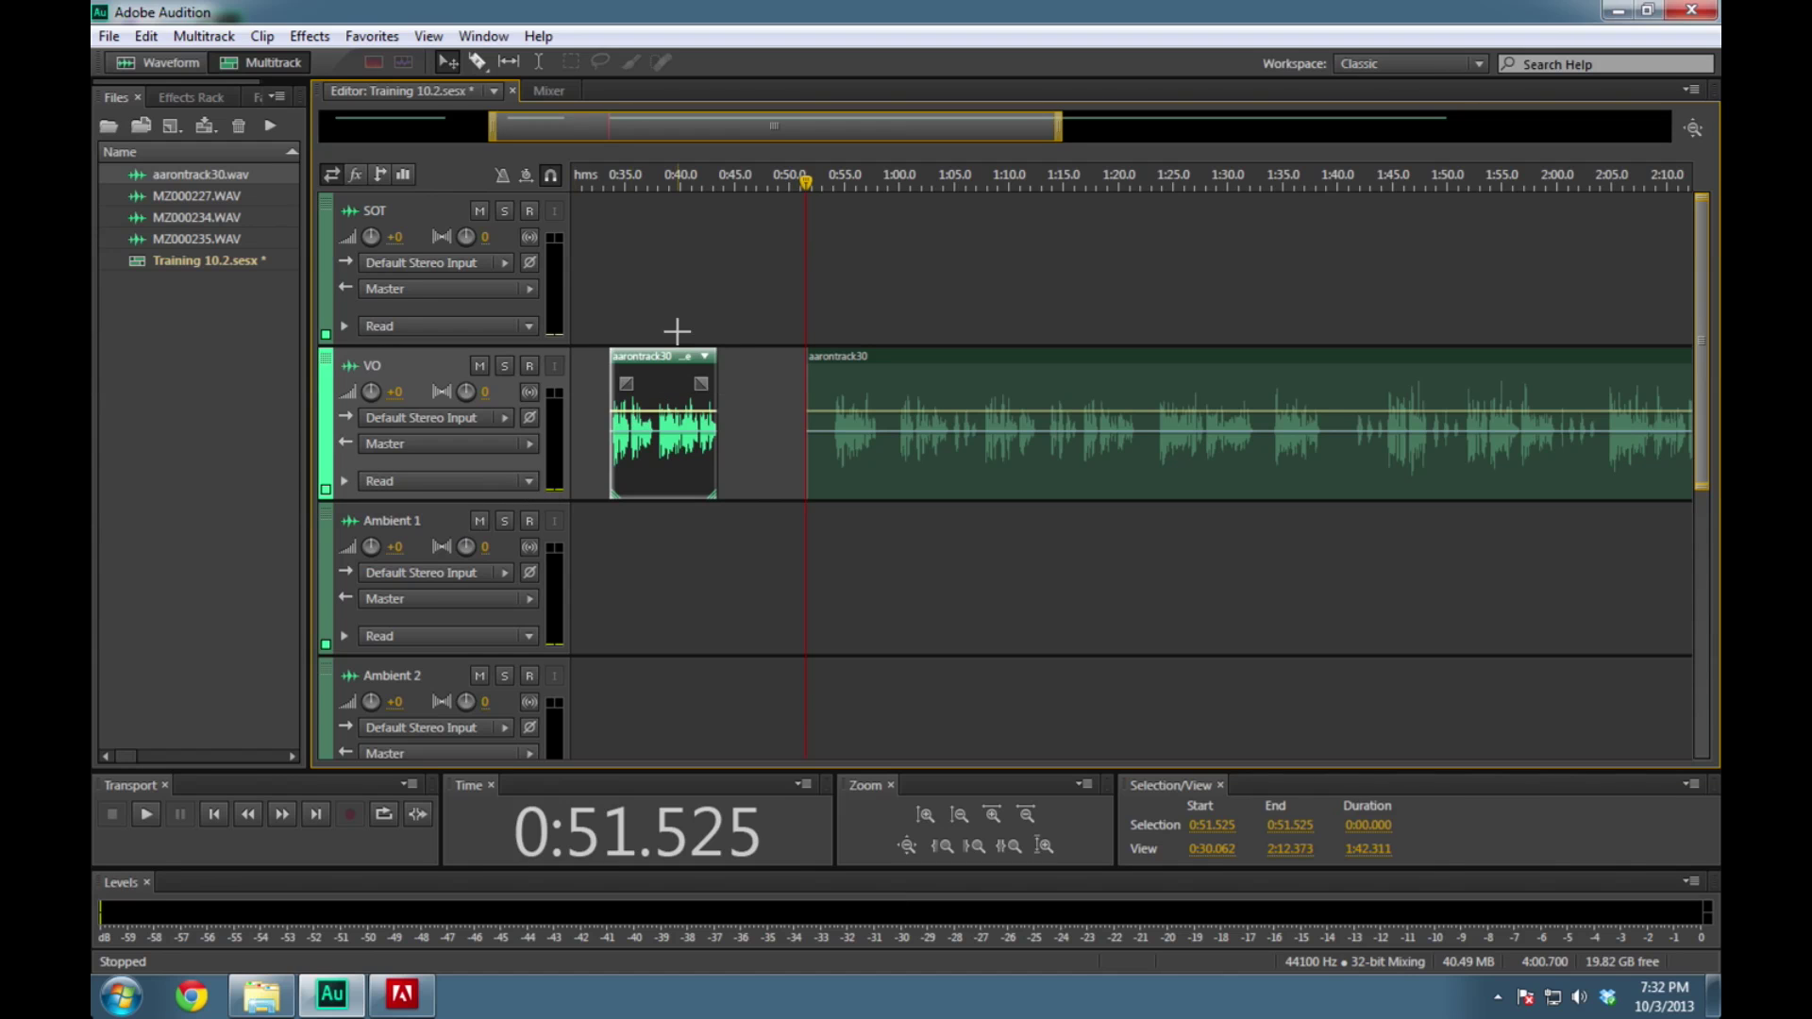
left_click_drag(803, 186, 820, 183)
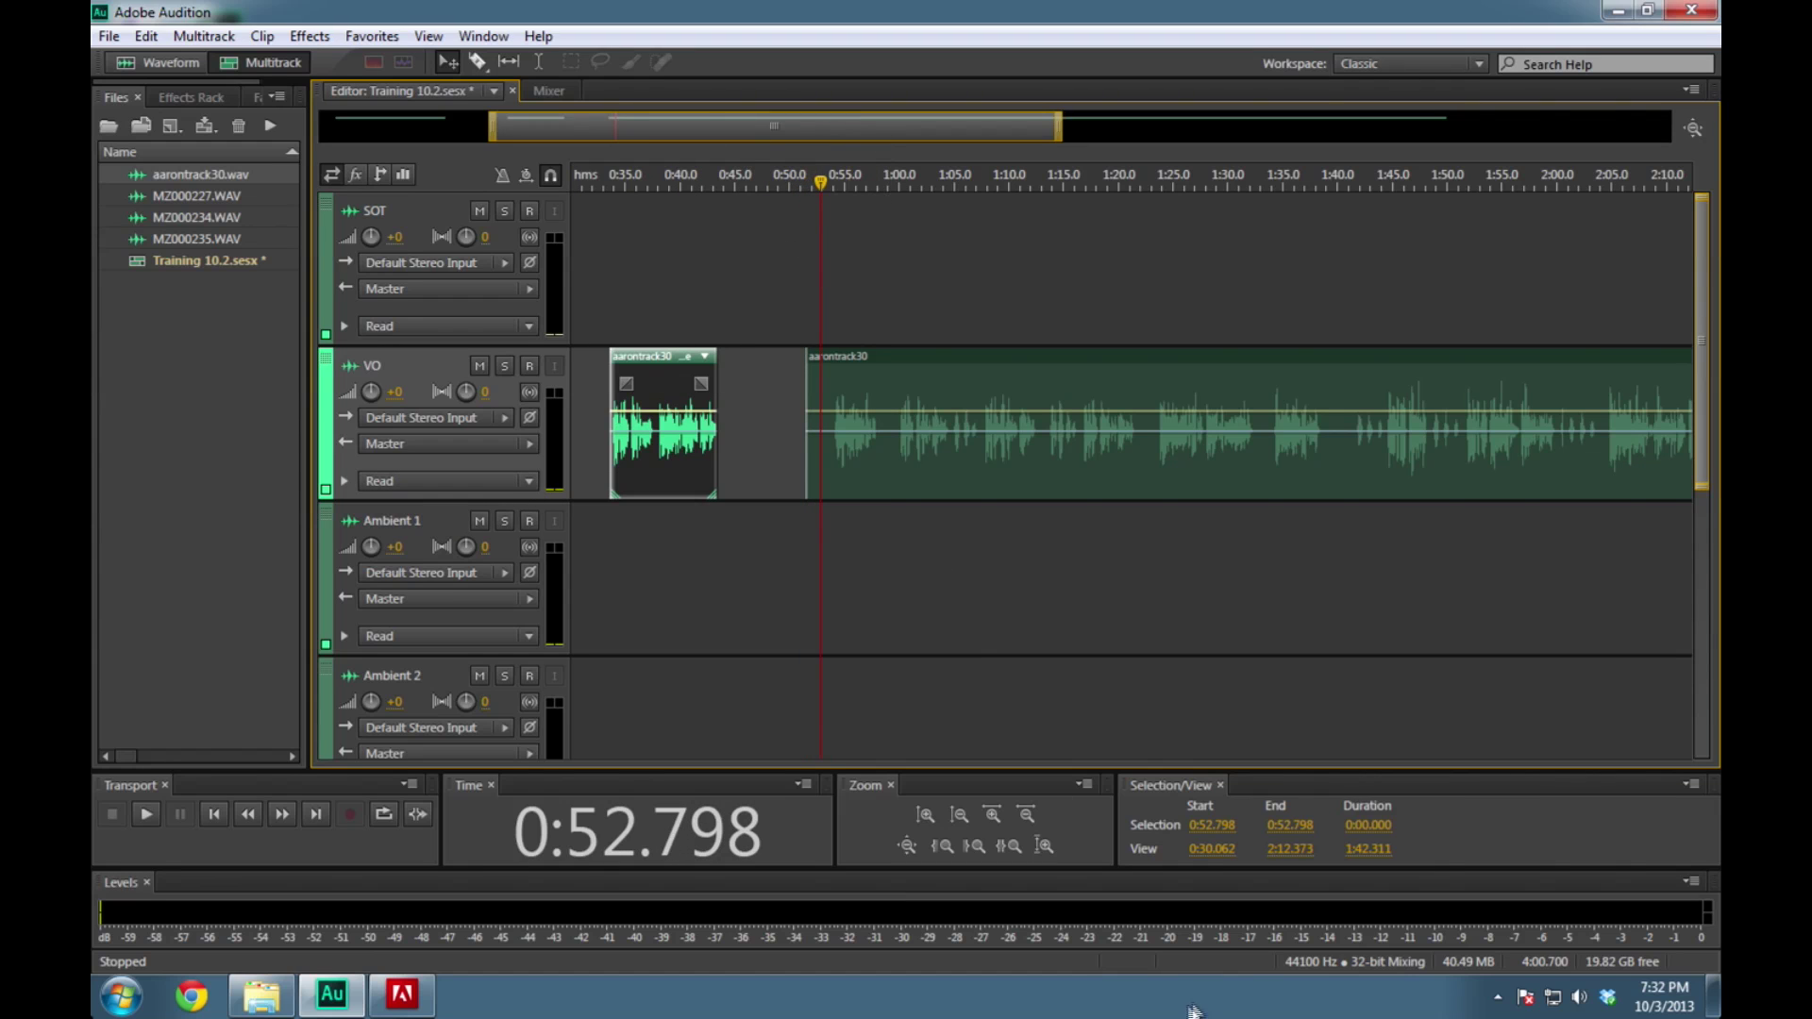
left_click(913, 851)
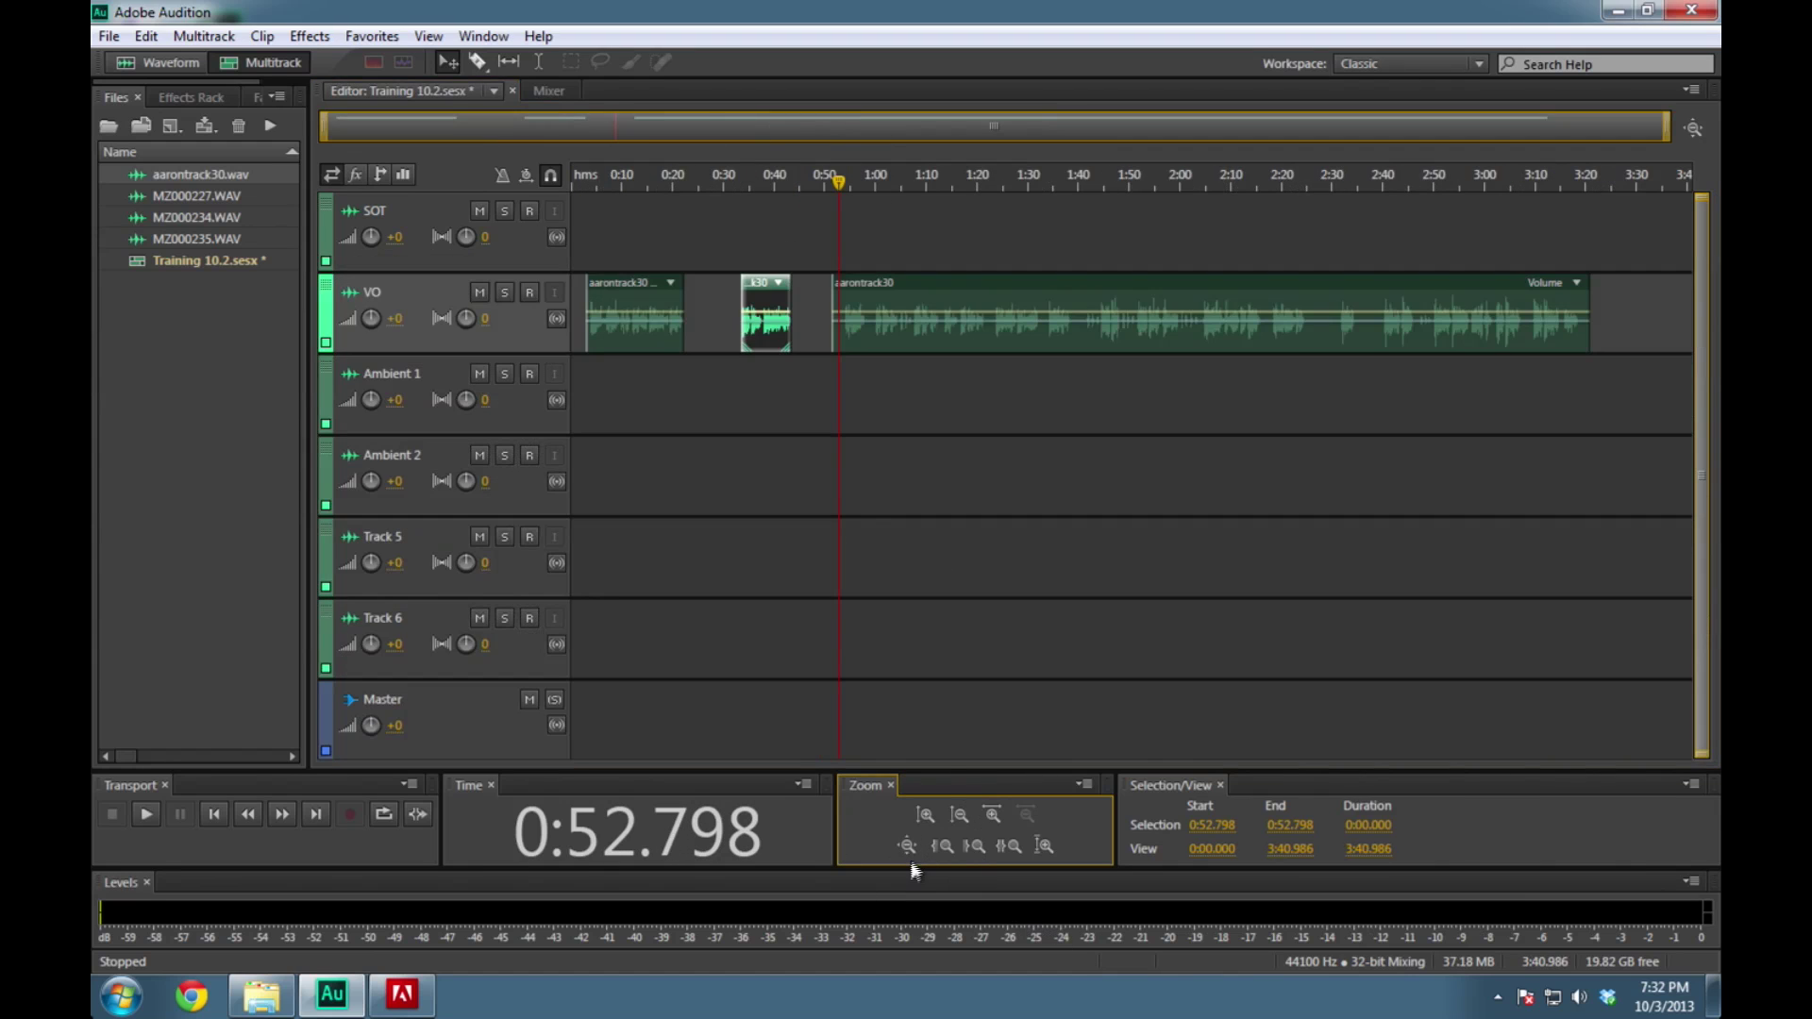
left_click_drag(840, 184, 1134, 189)
scroll(830, 183, "up", 3)
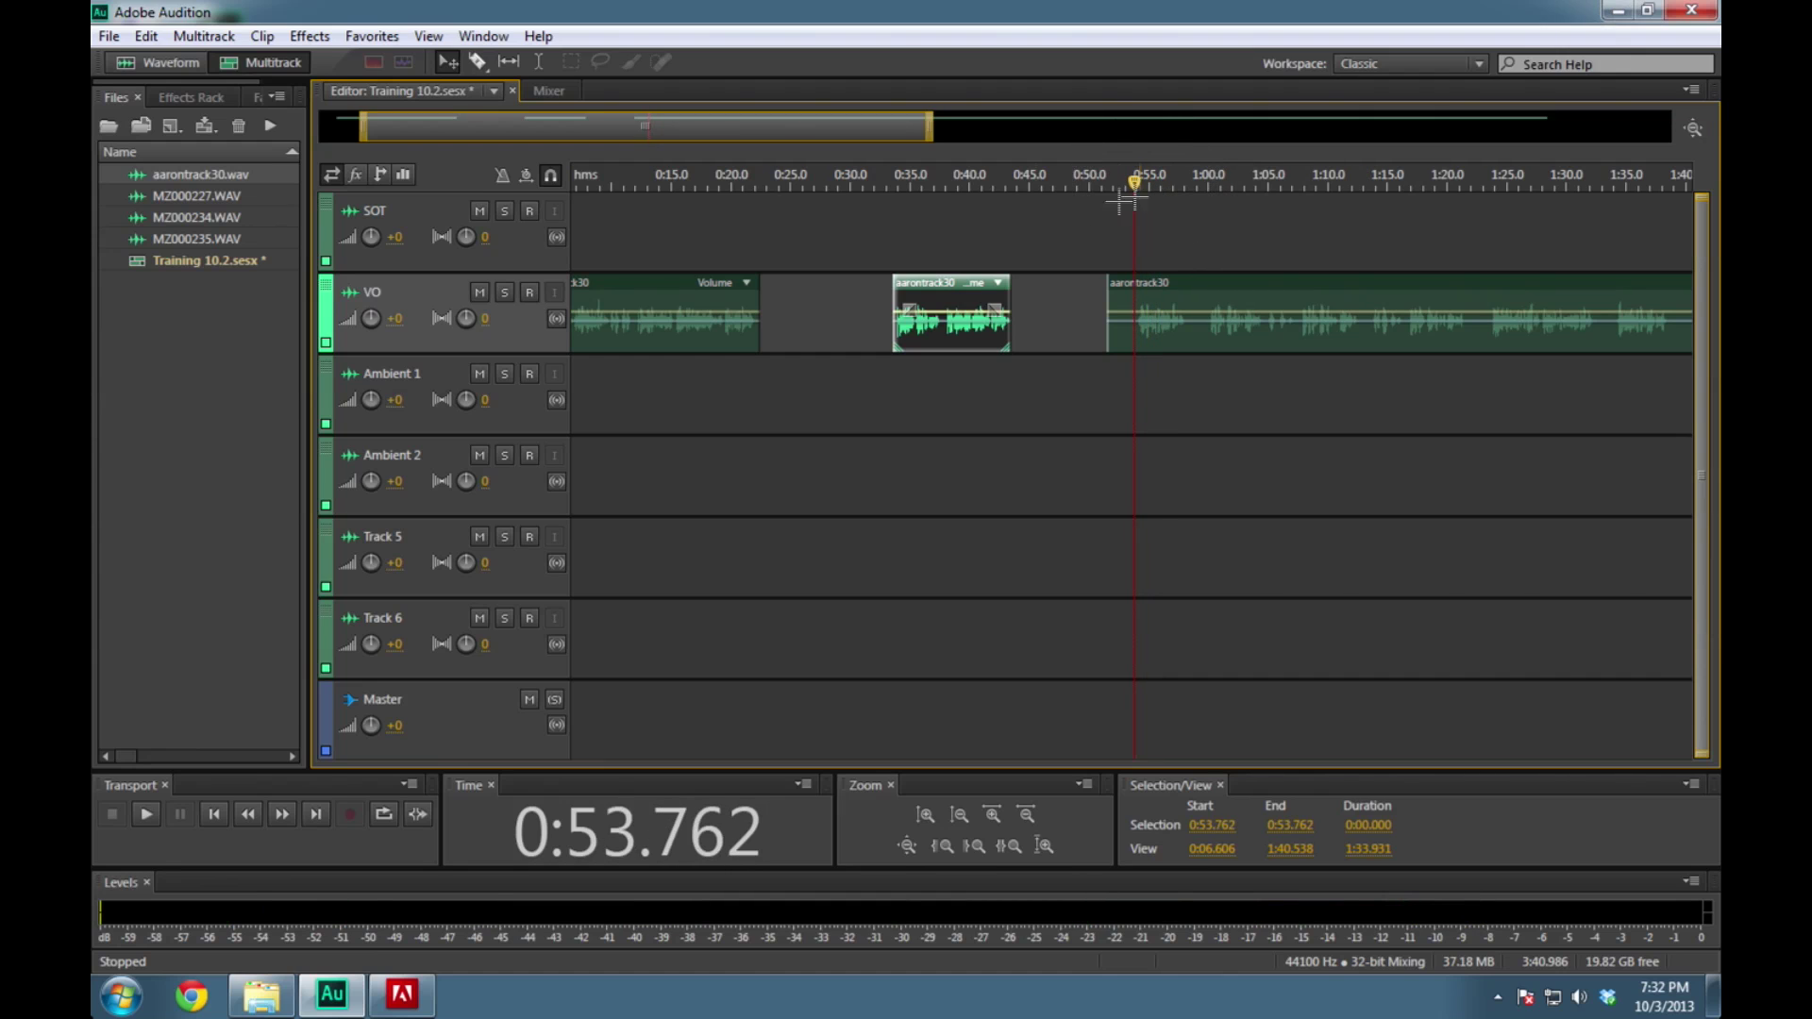
left_click(1136, 301)
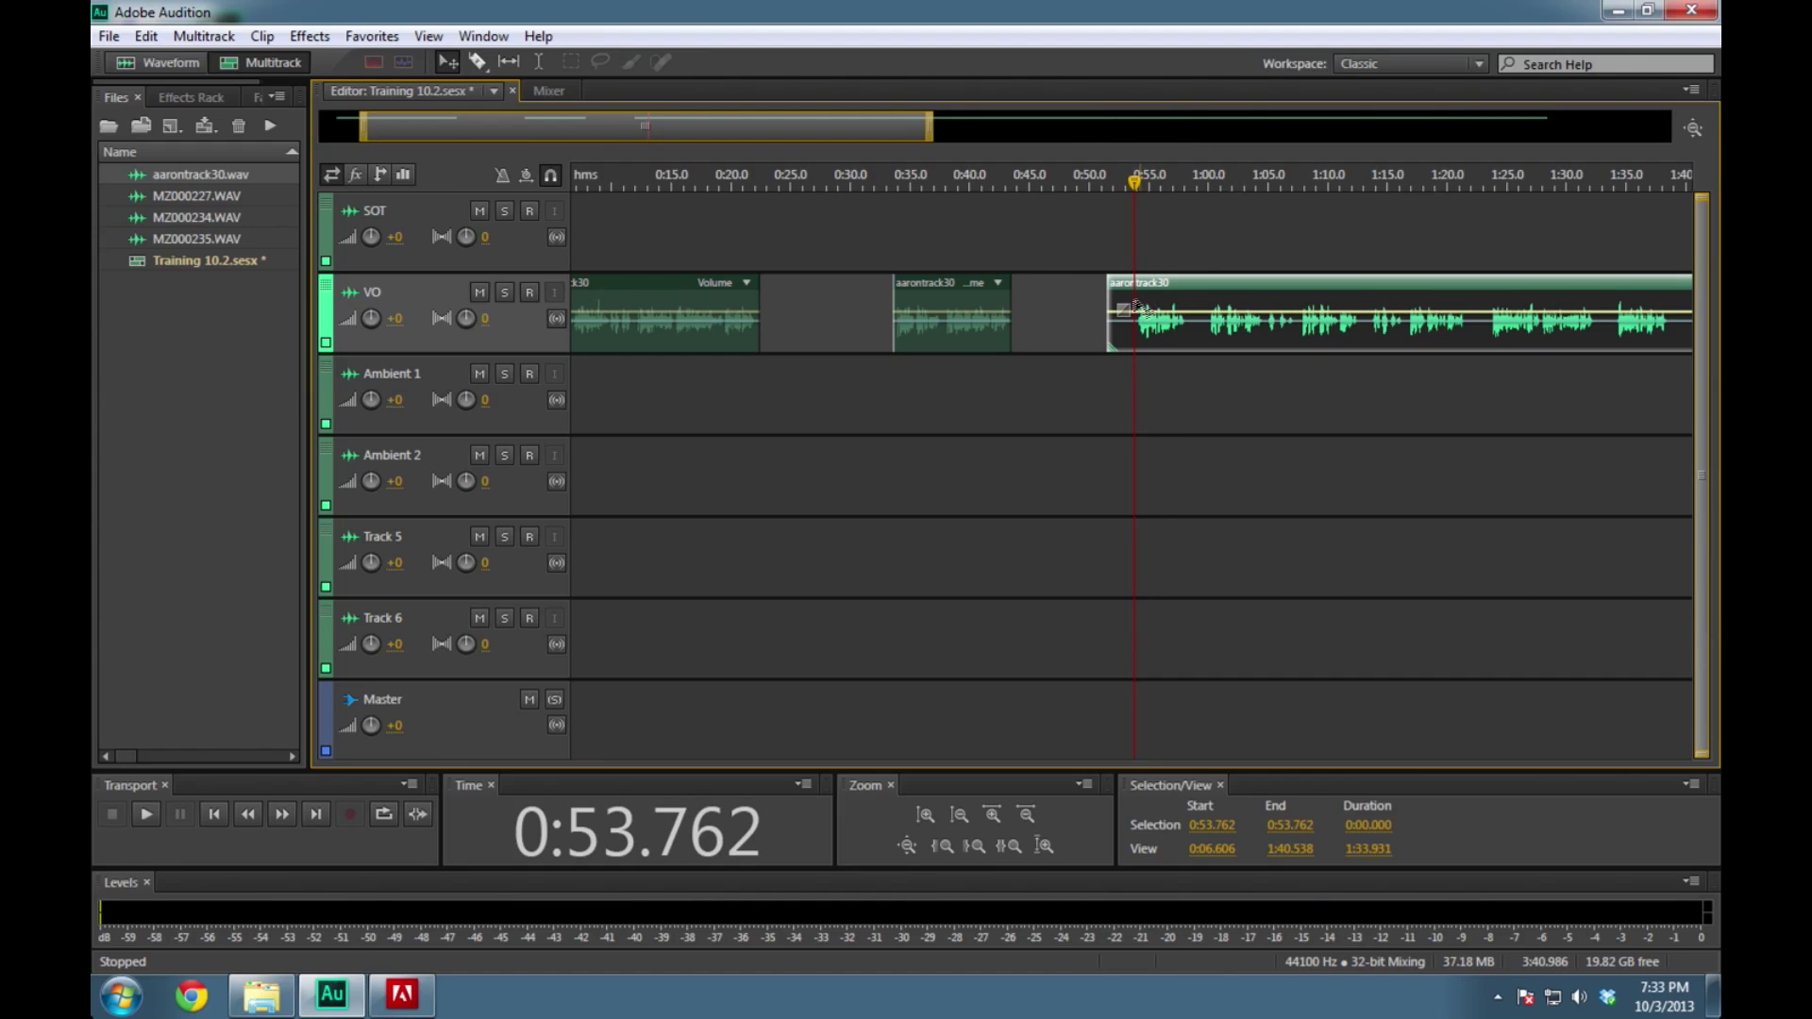
left_click(262, 35)
left_click(284, 99)
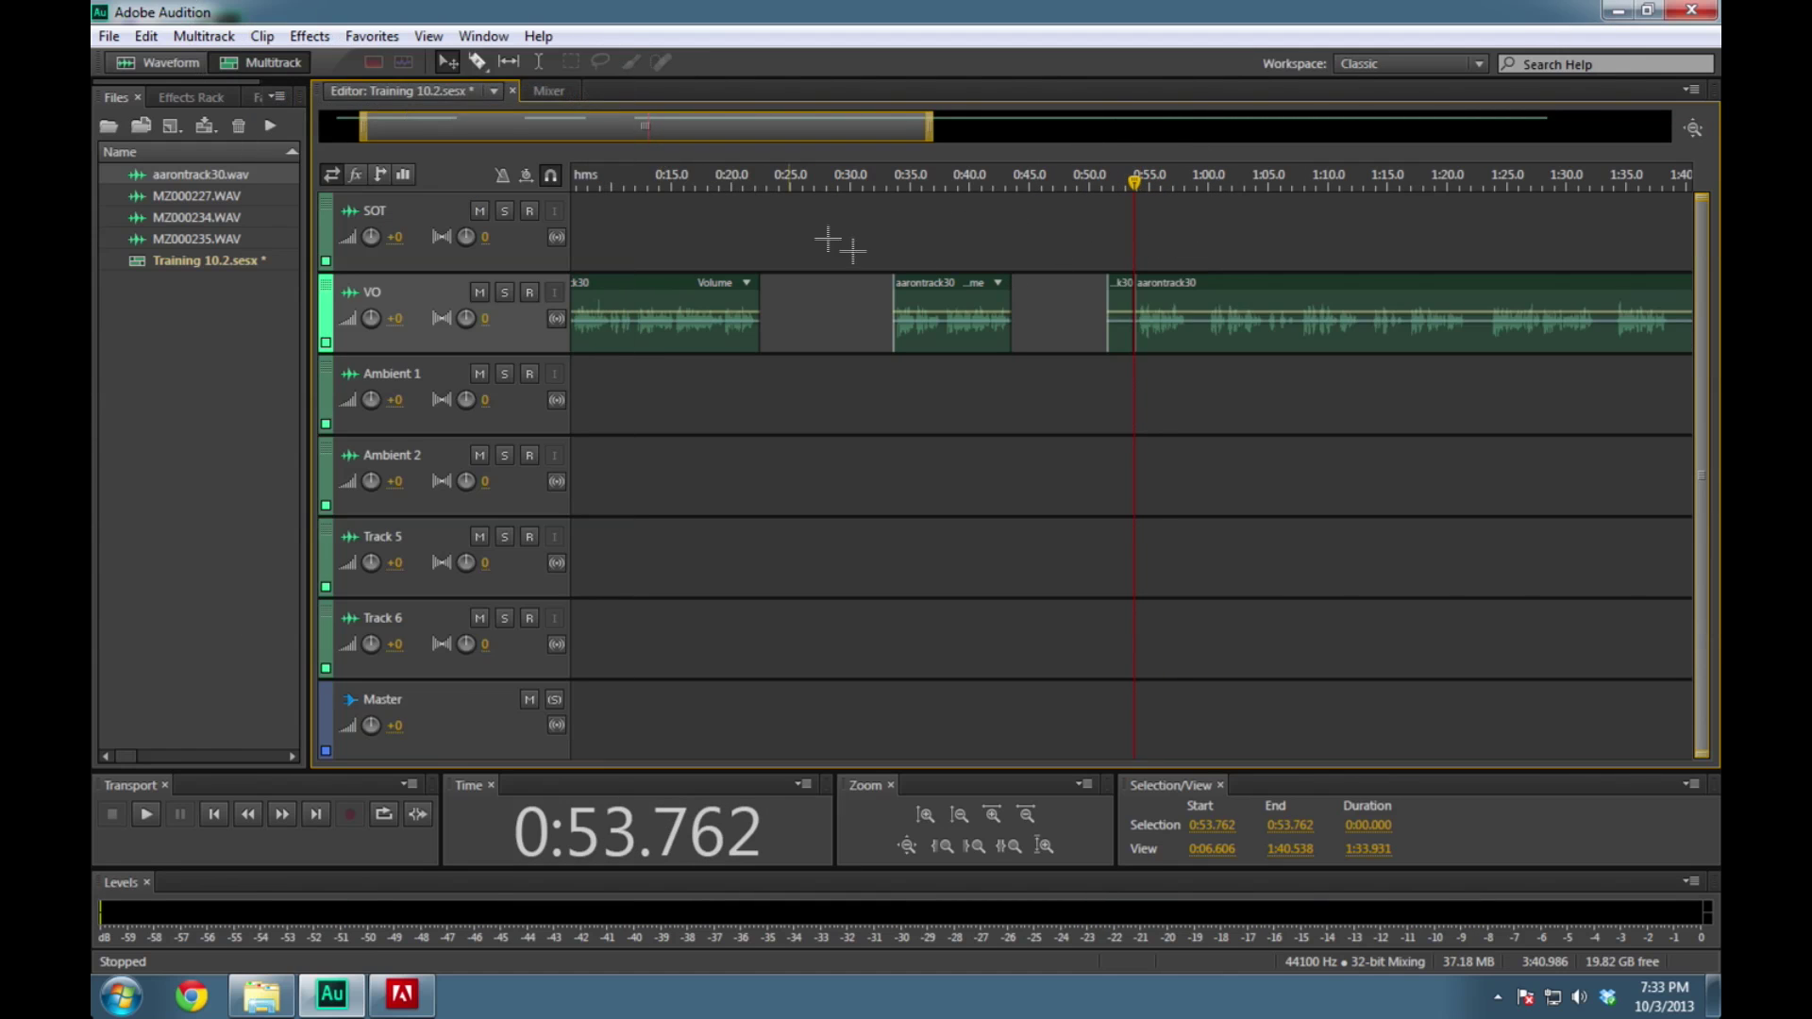
left_click(1126, 312)
key("Delete")
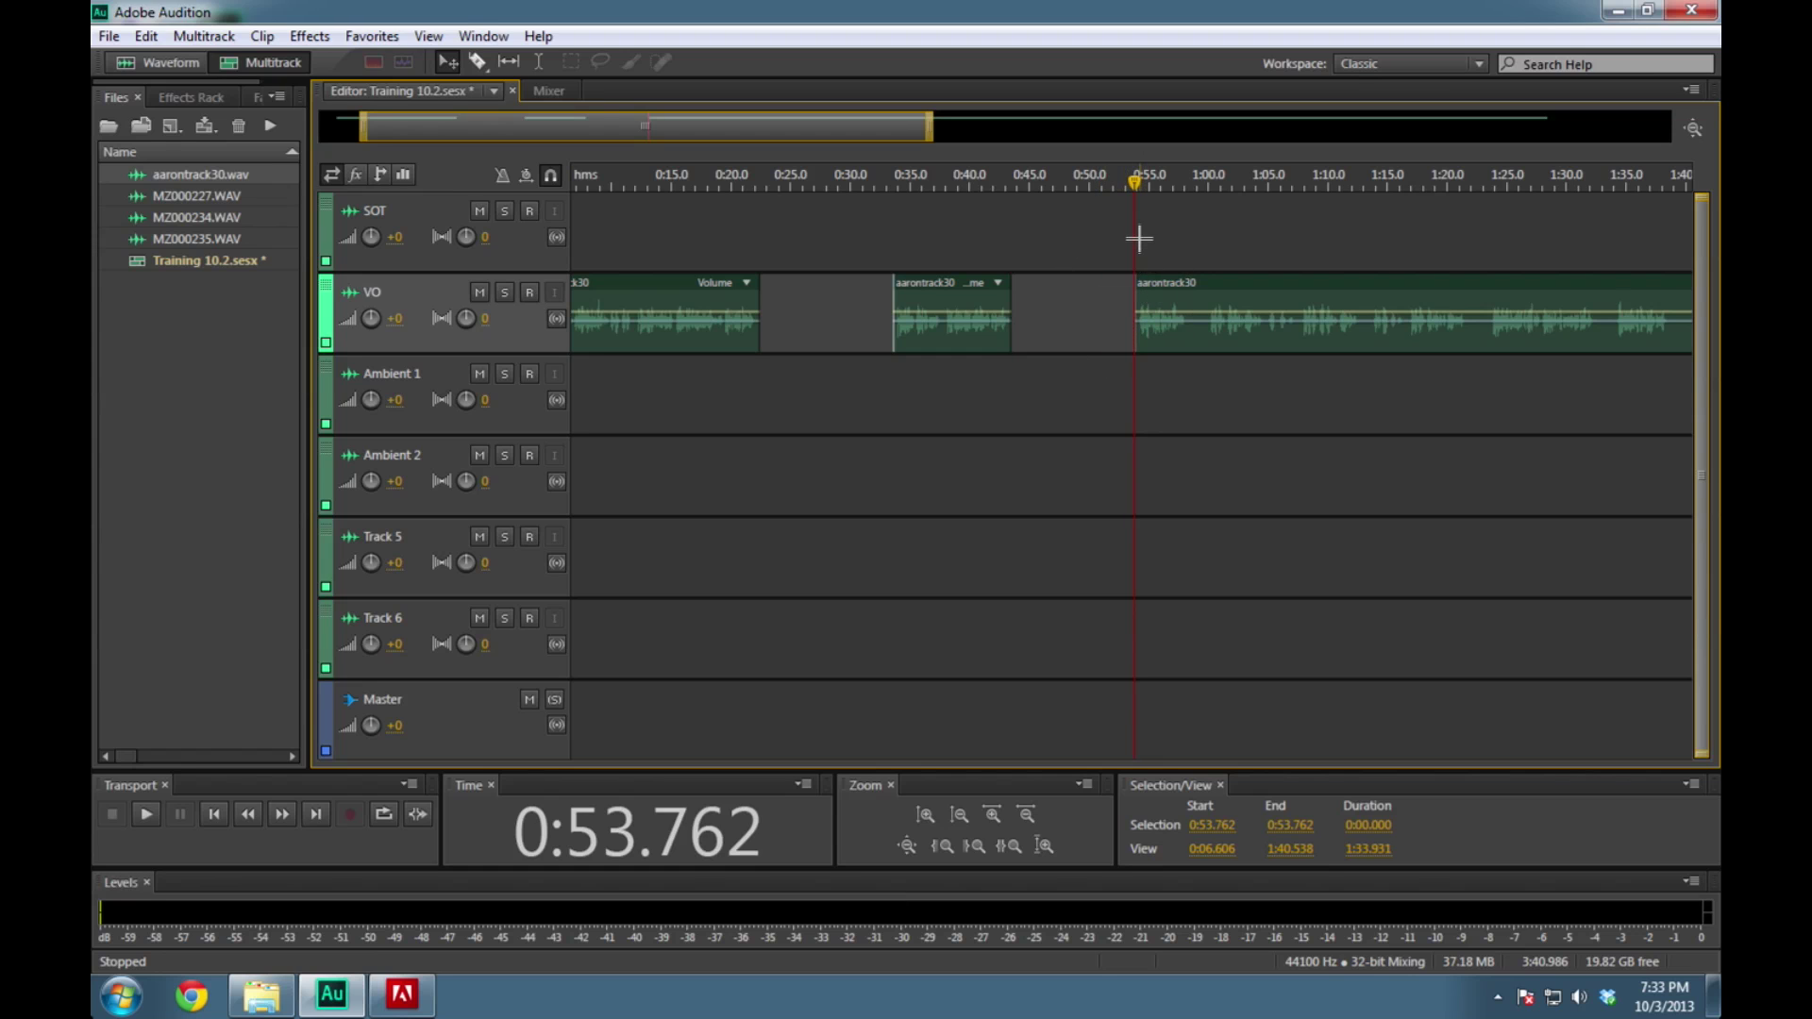
Split the remaining VO clip in the pause at 0:58.536 and move the piece before the split to start at about 0:47
key("space")
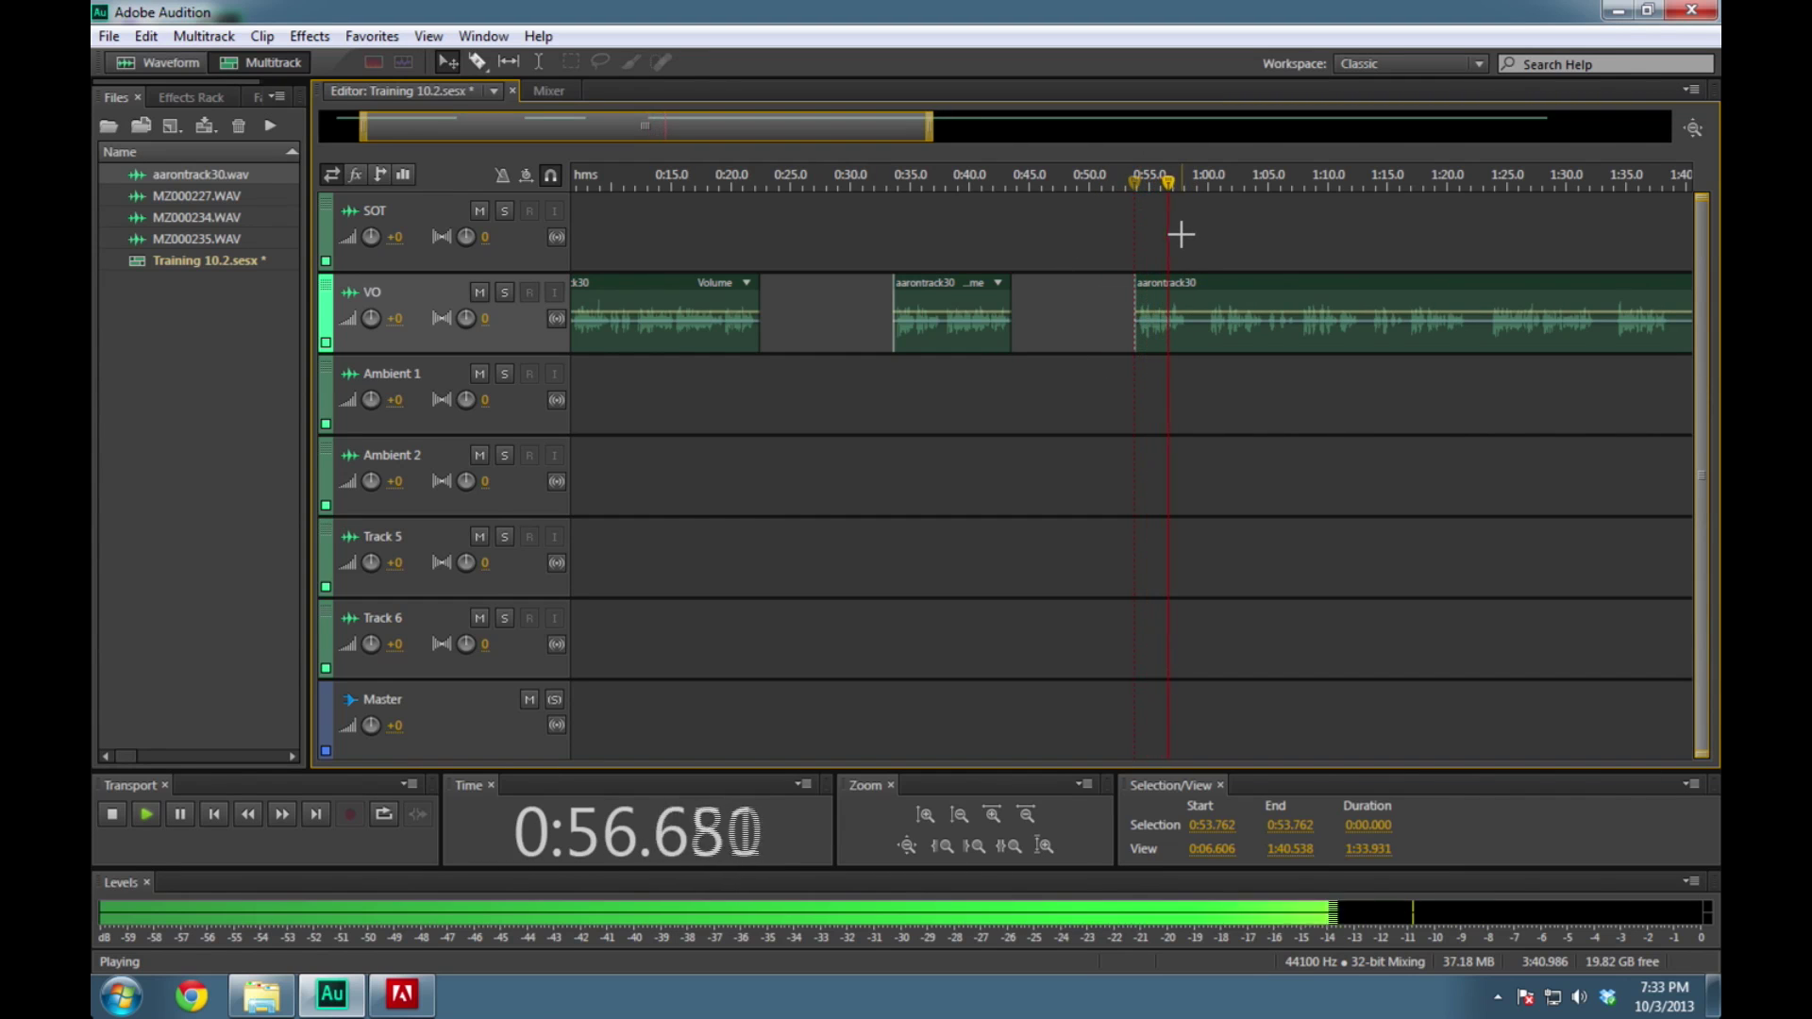
left_click(1189, 220)
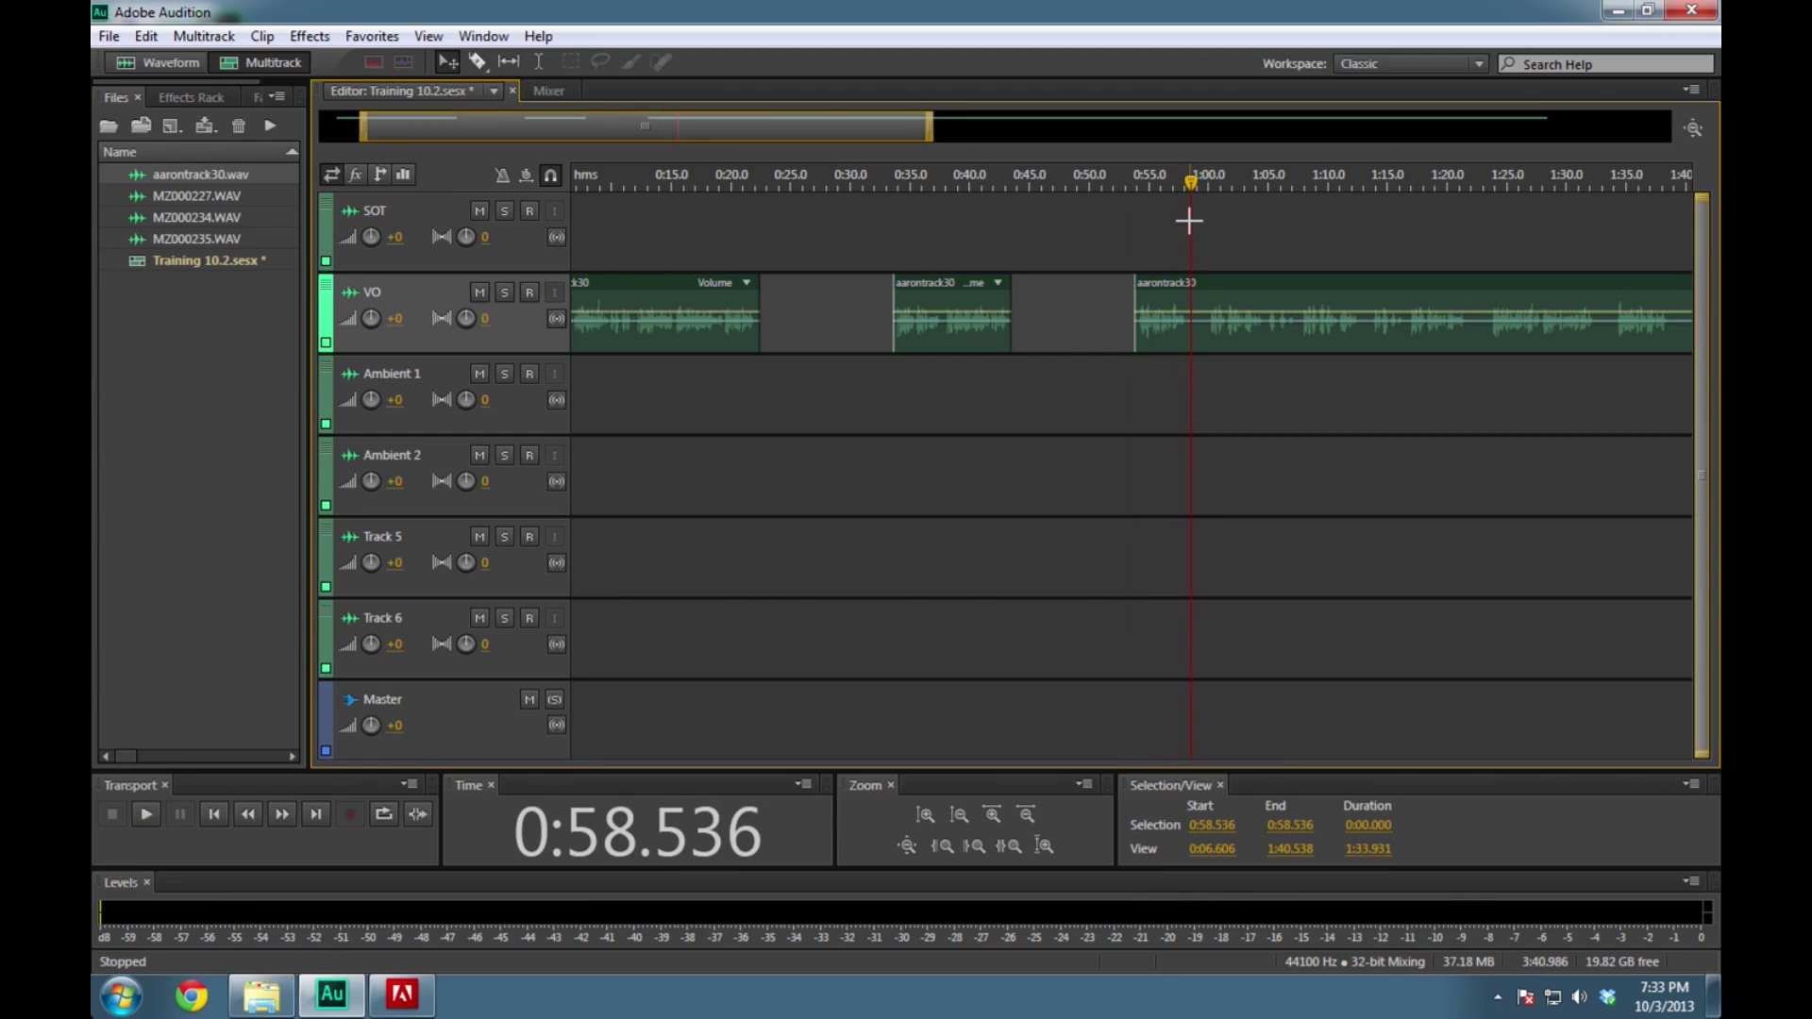
left_click(1191, 309)
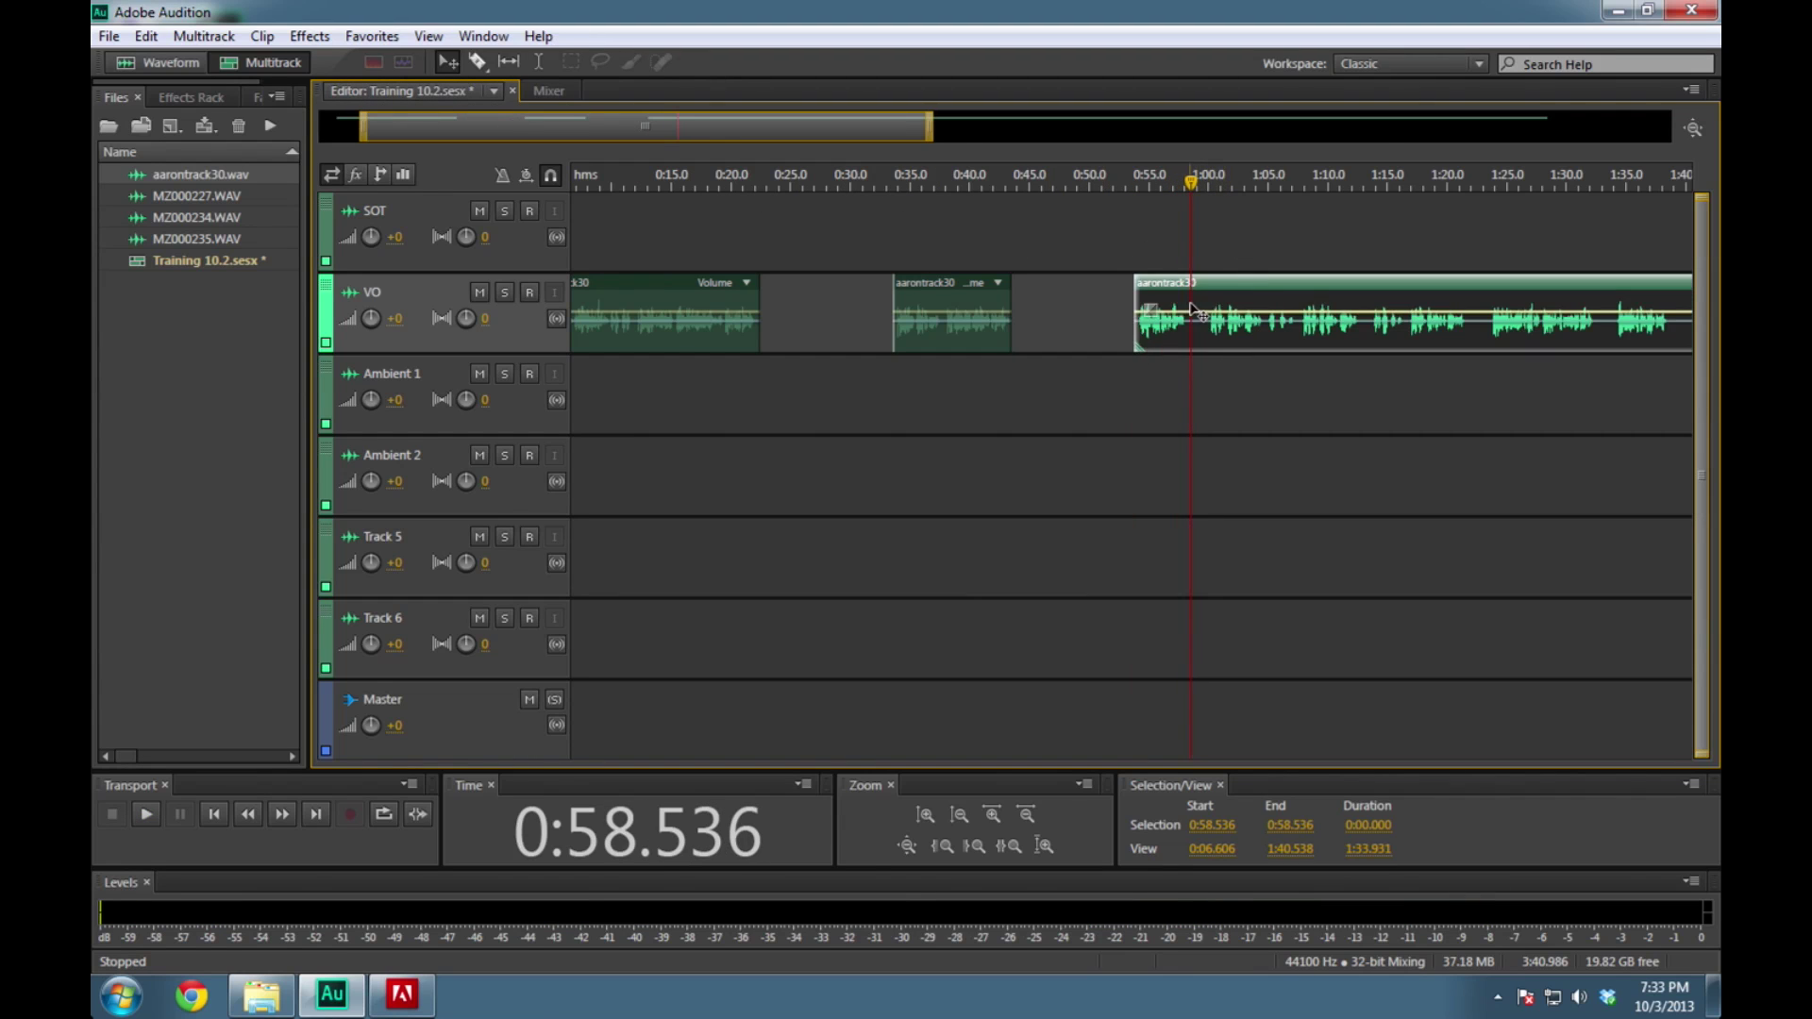
left_click(262, 36)
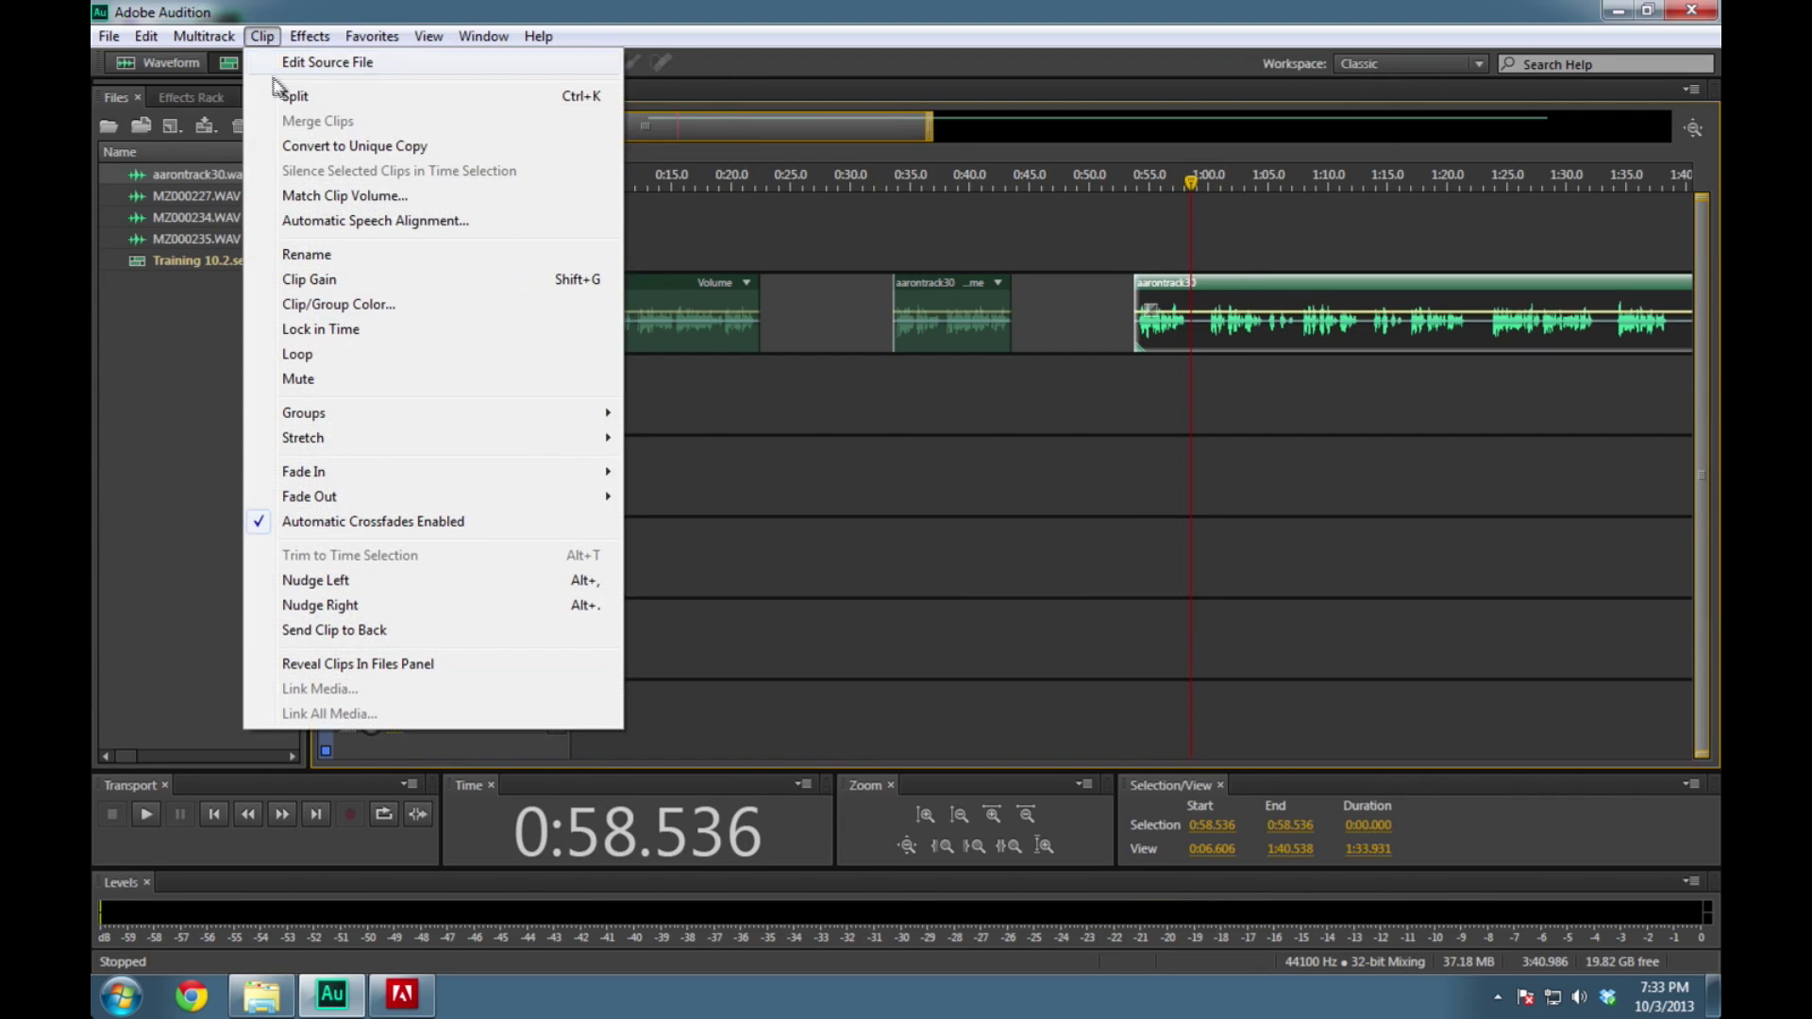
left_click(280, 95)
left_click_drag(1155, 315, 1079, 311)
Place the playhead in the pause at 1:07.377, split the remaining VO clip there and select the piece before the split
left_click_drag(1182, 194, 1291, 193)
key("space")
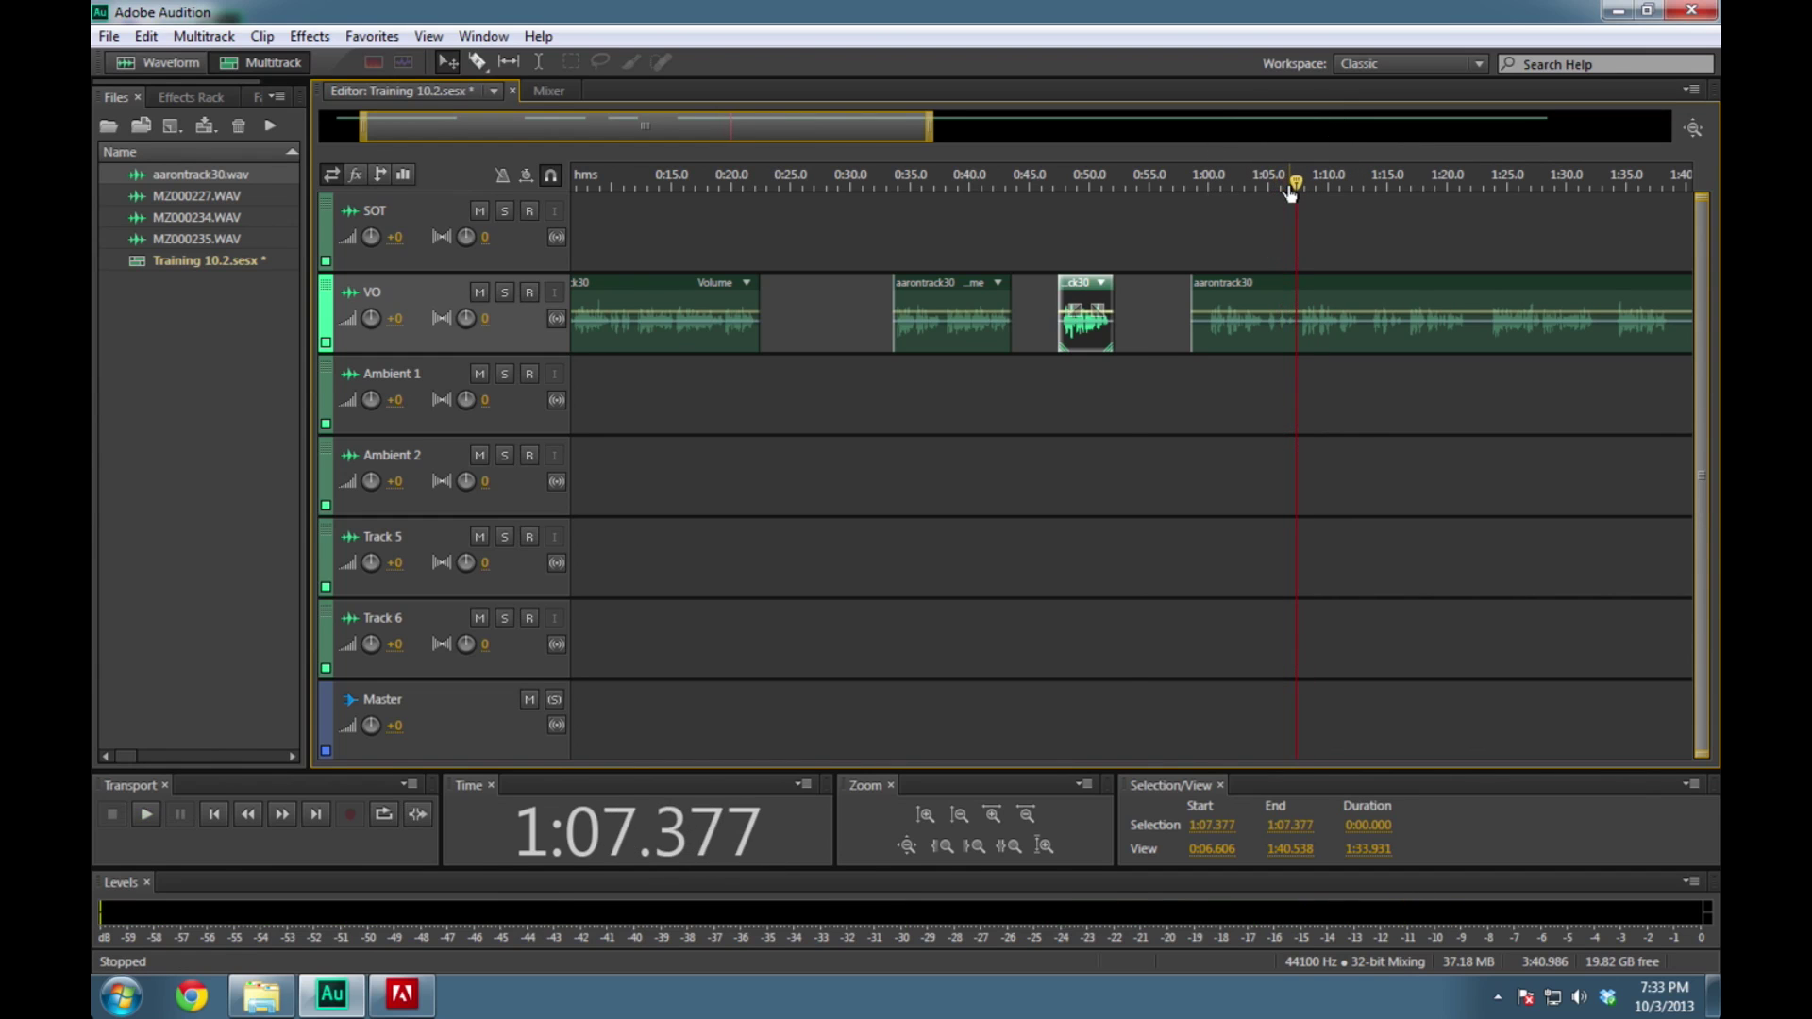
scroll(1335, 190, "up", 5)
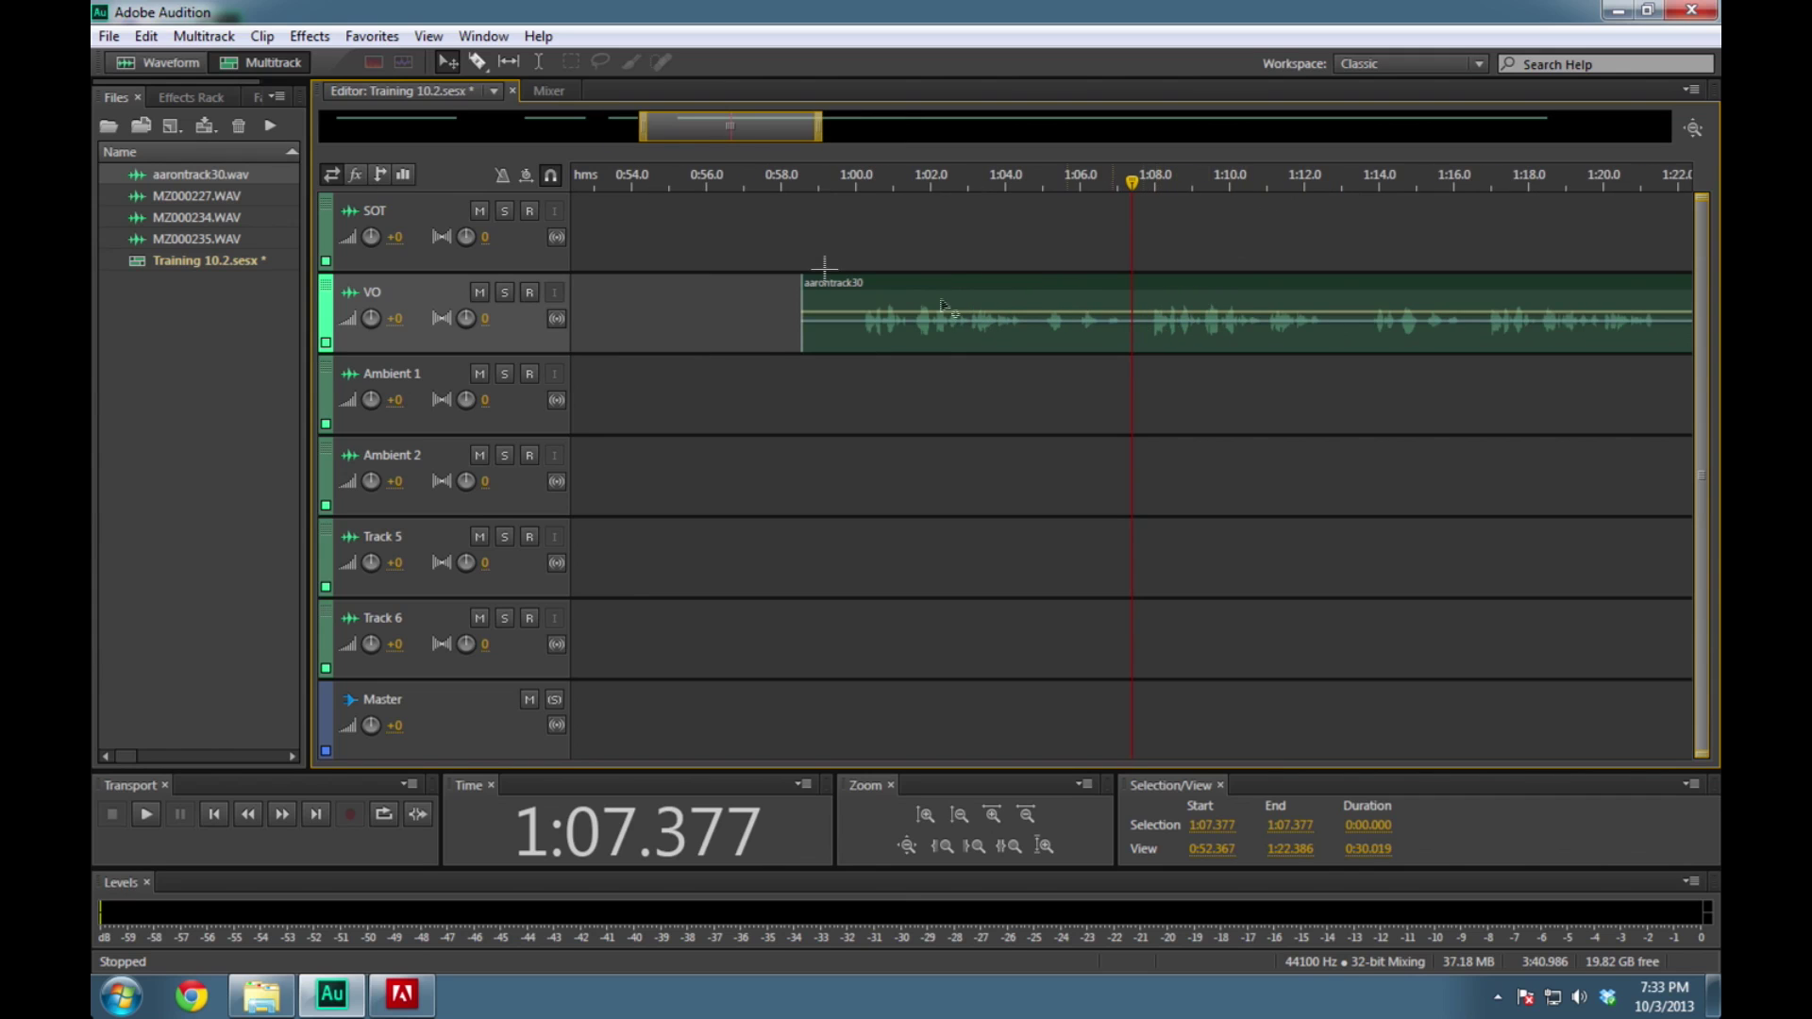
left_click(1125, 303)
left_click(262, 36)
left_click(283, 276)
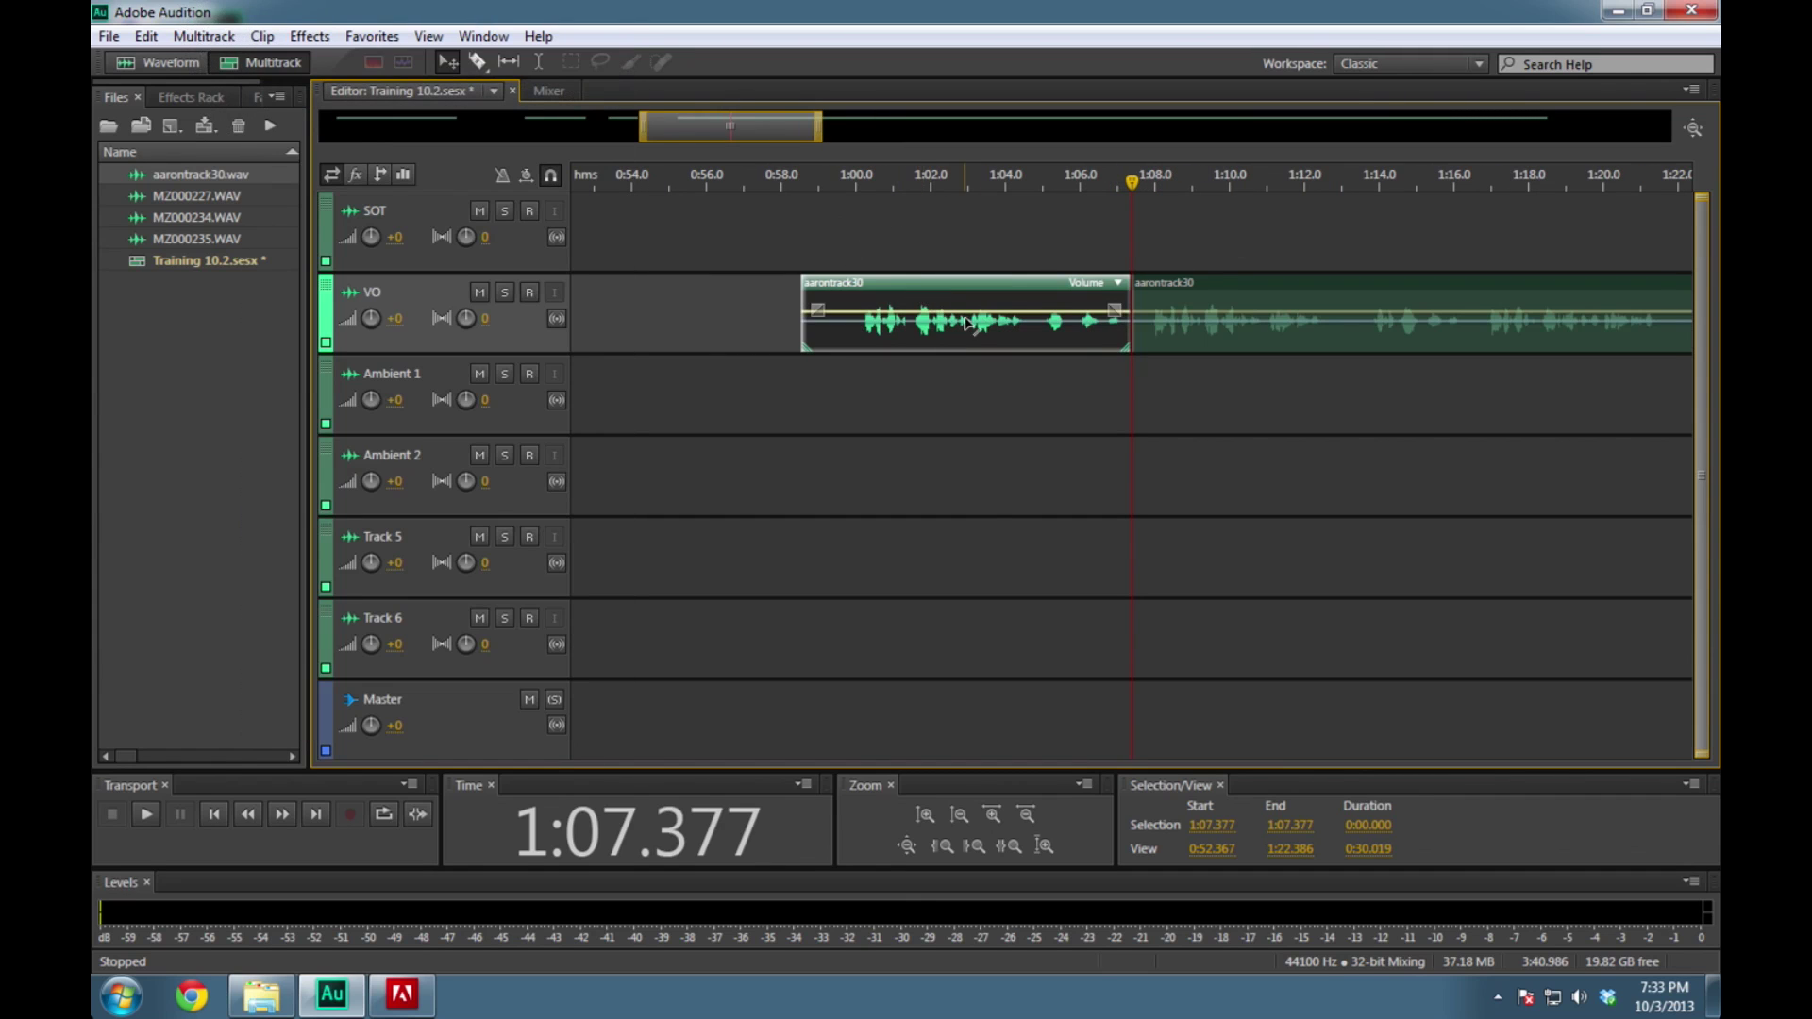
Delete the selected VO piece that ends at the 1:07.377 split
key("Delete")
key("minus")
key("minus")
Split the remaining VO clip in the pause at 1:12.858 and move the piece before the split to start at about 0:56.5
key("space")
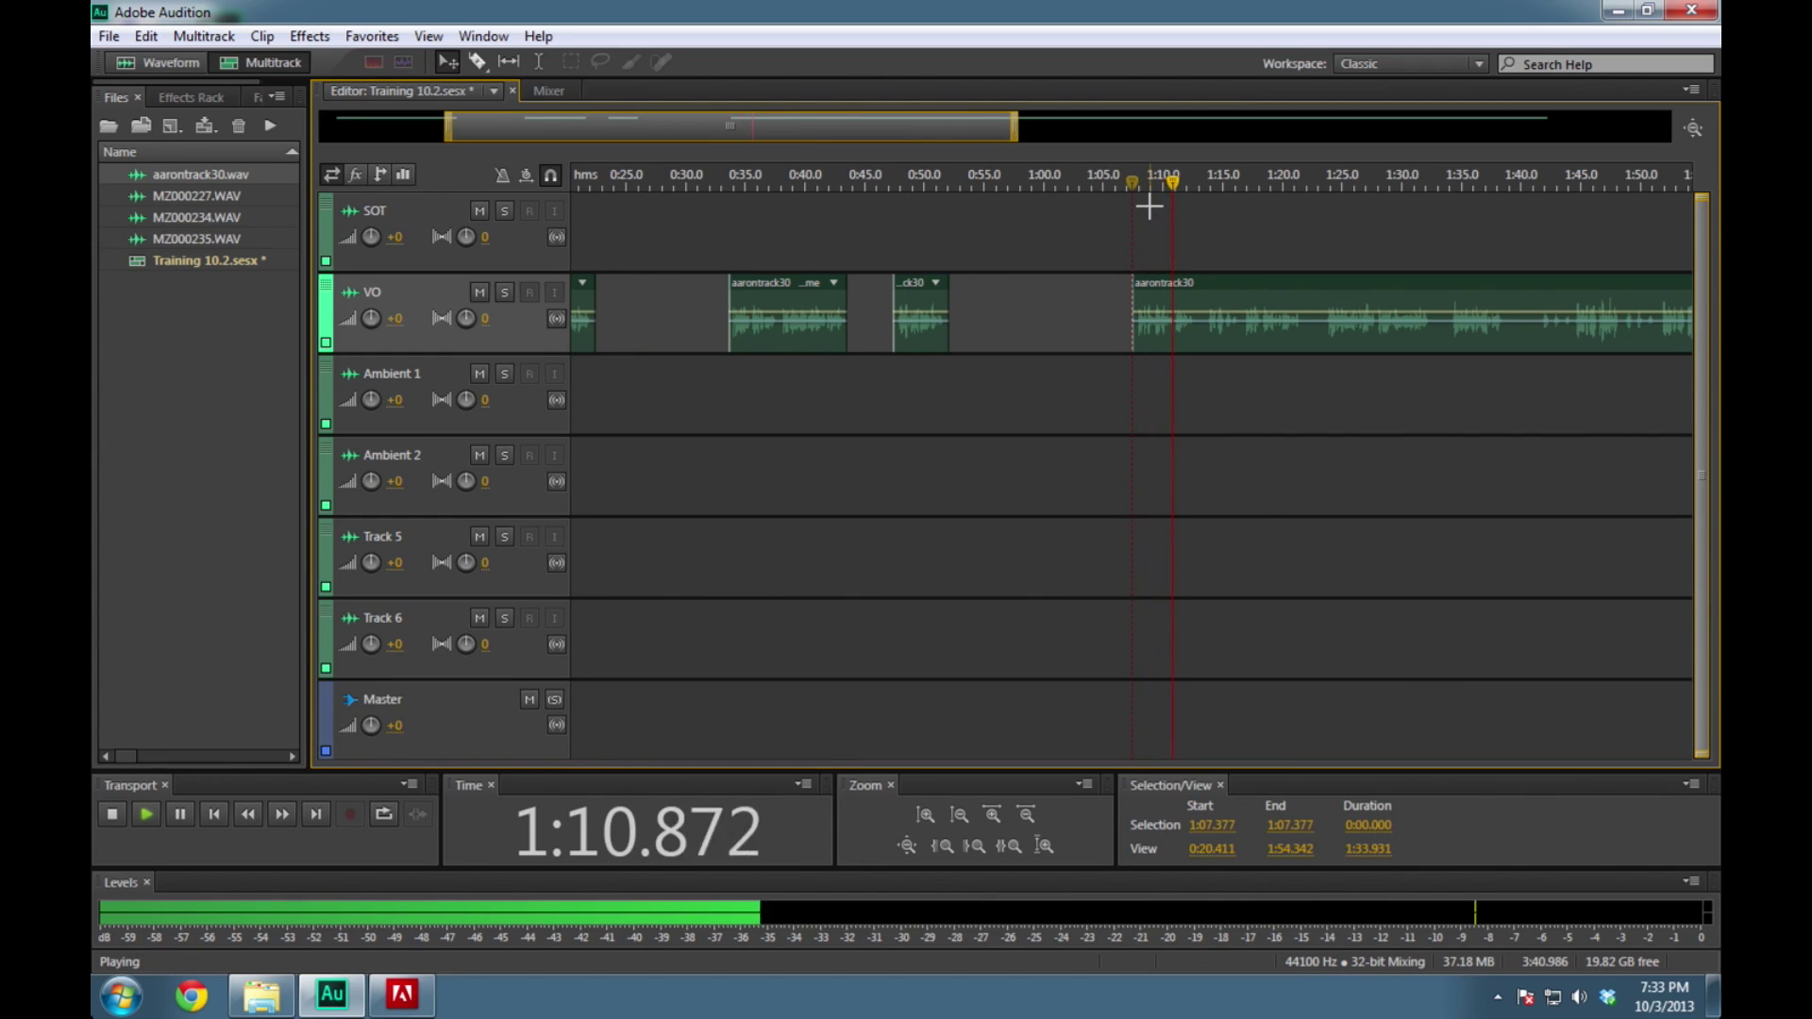
key("space")
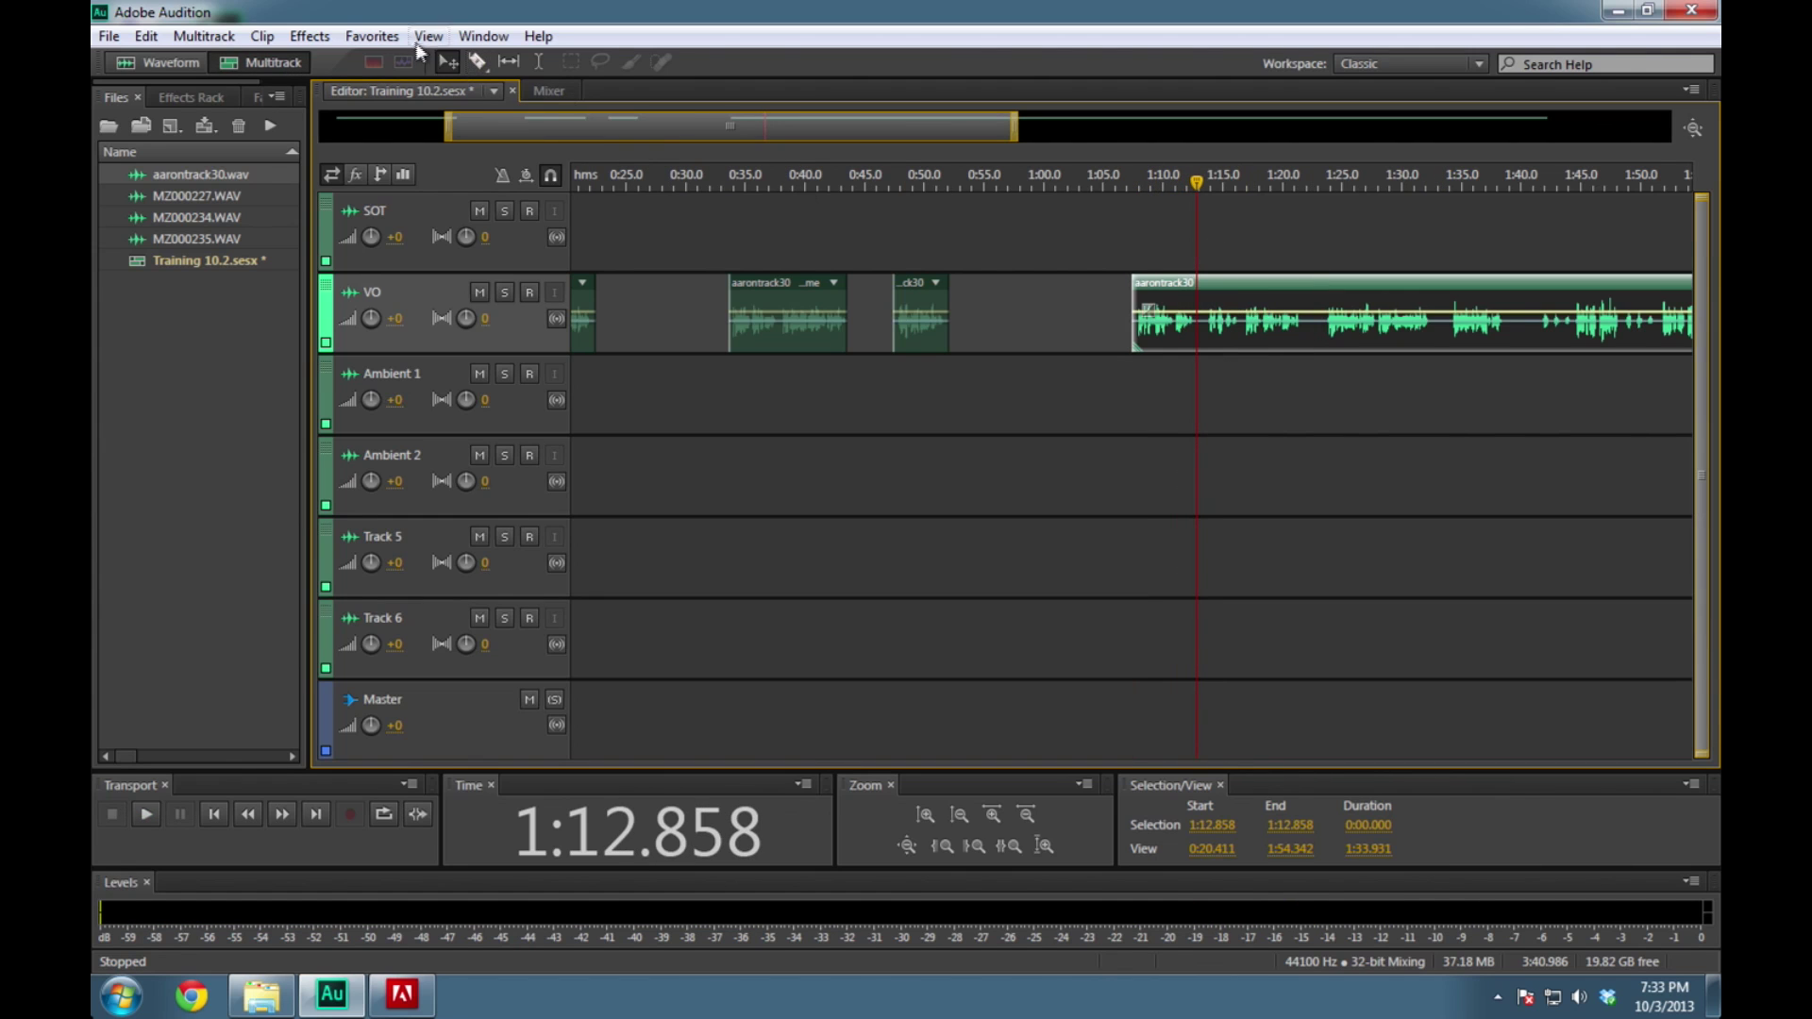
left_click(236, 29)
left_click(240, 62)
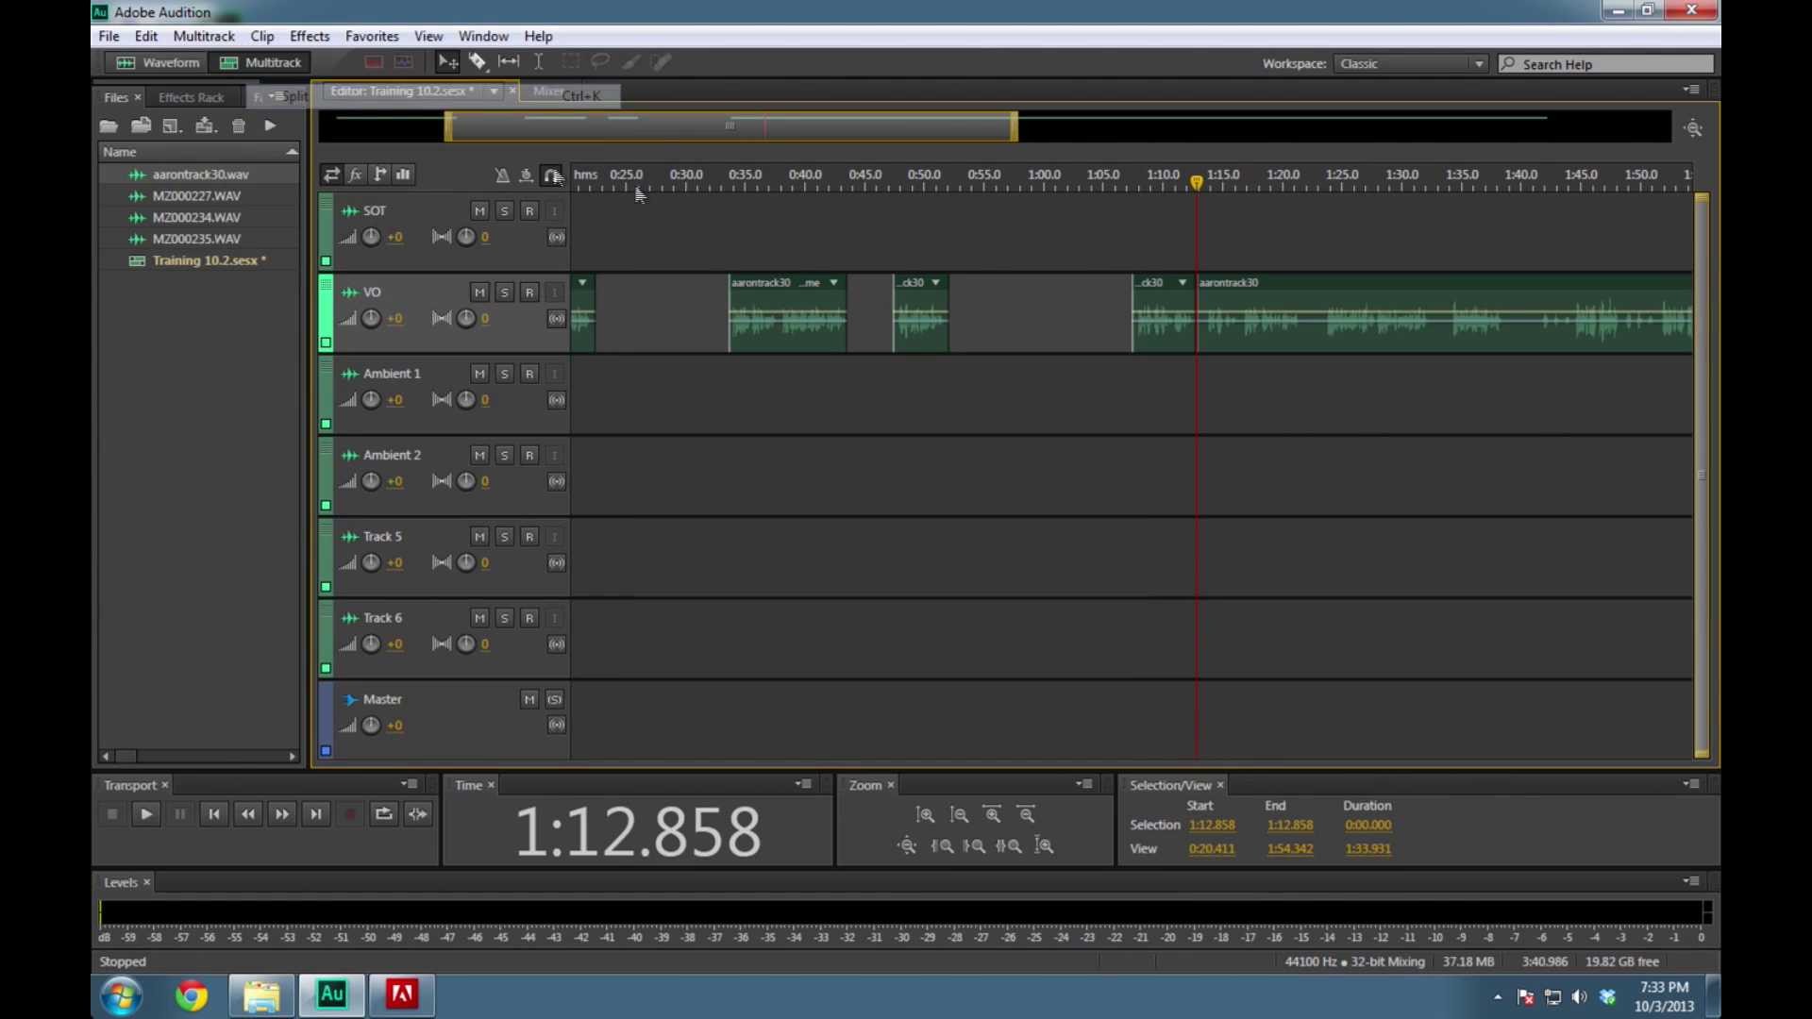
left_click_drag(1170, 310, 1041, 312)
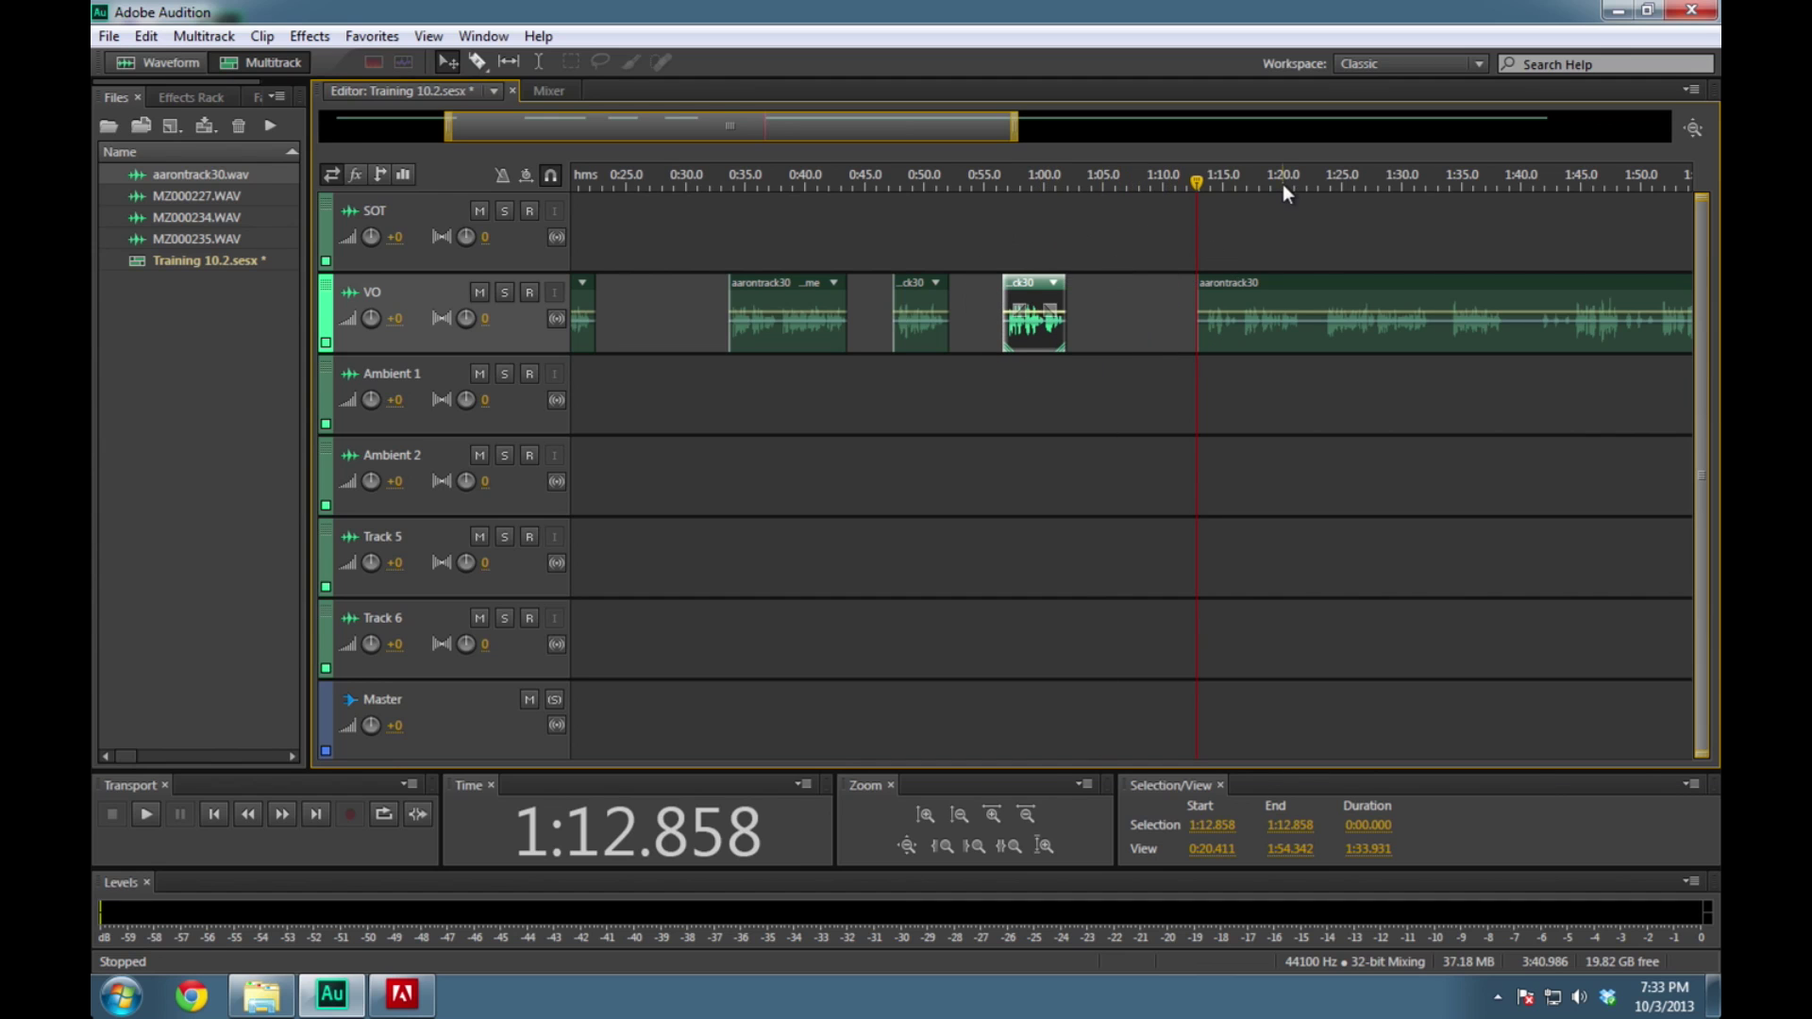
Scrub and play the end of the remaining VO clip to locate where its last phrase begins
left_click_drag(1194, 188, 1279, 201)
scroll(1279, 201, "down", 3)
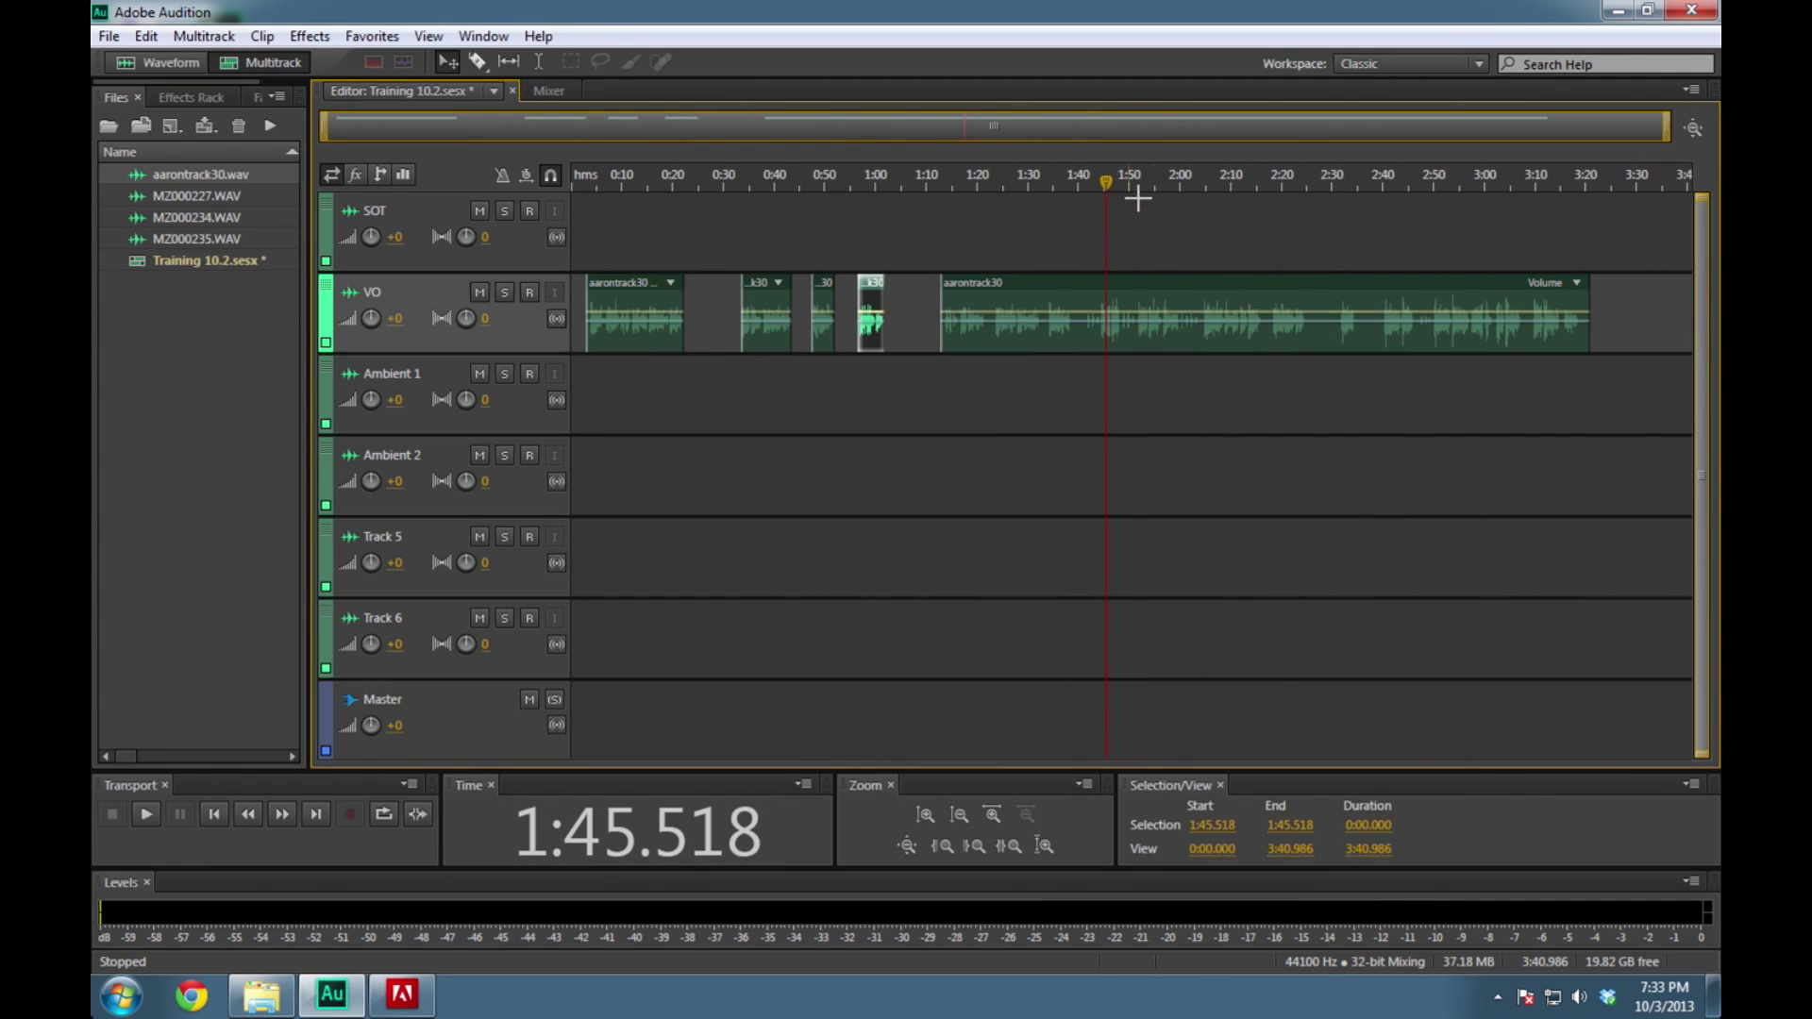
left_click_drag(1105, 188, 1556, 196)
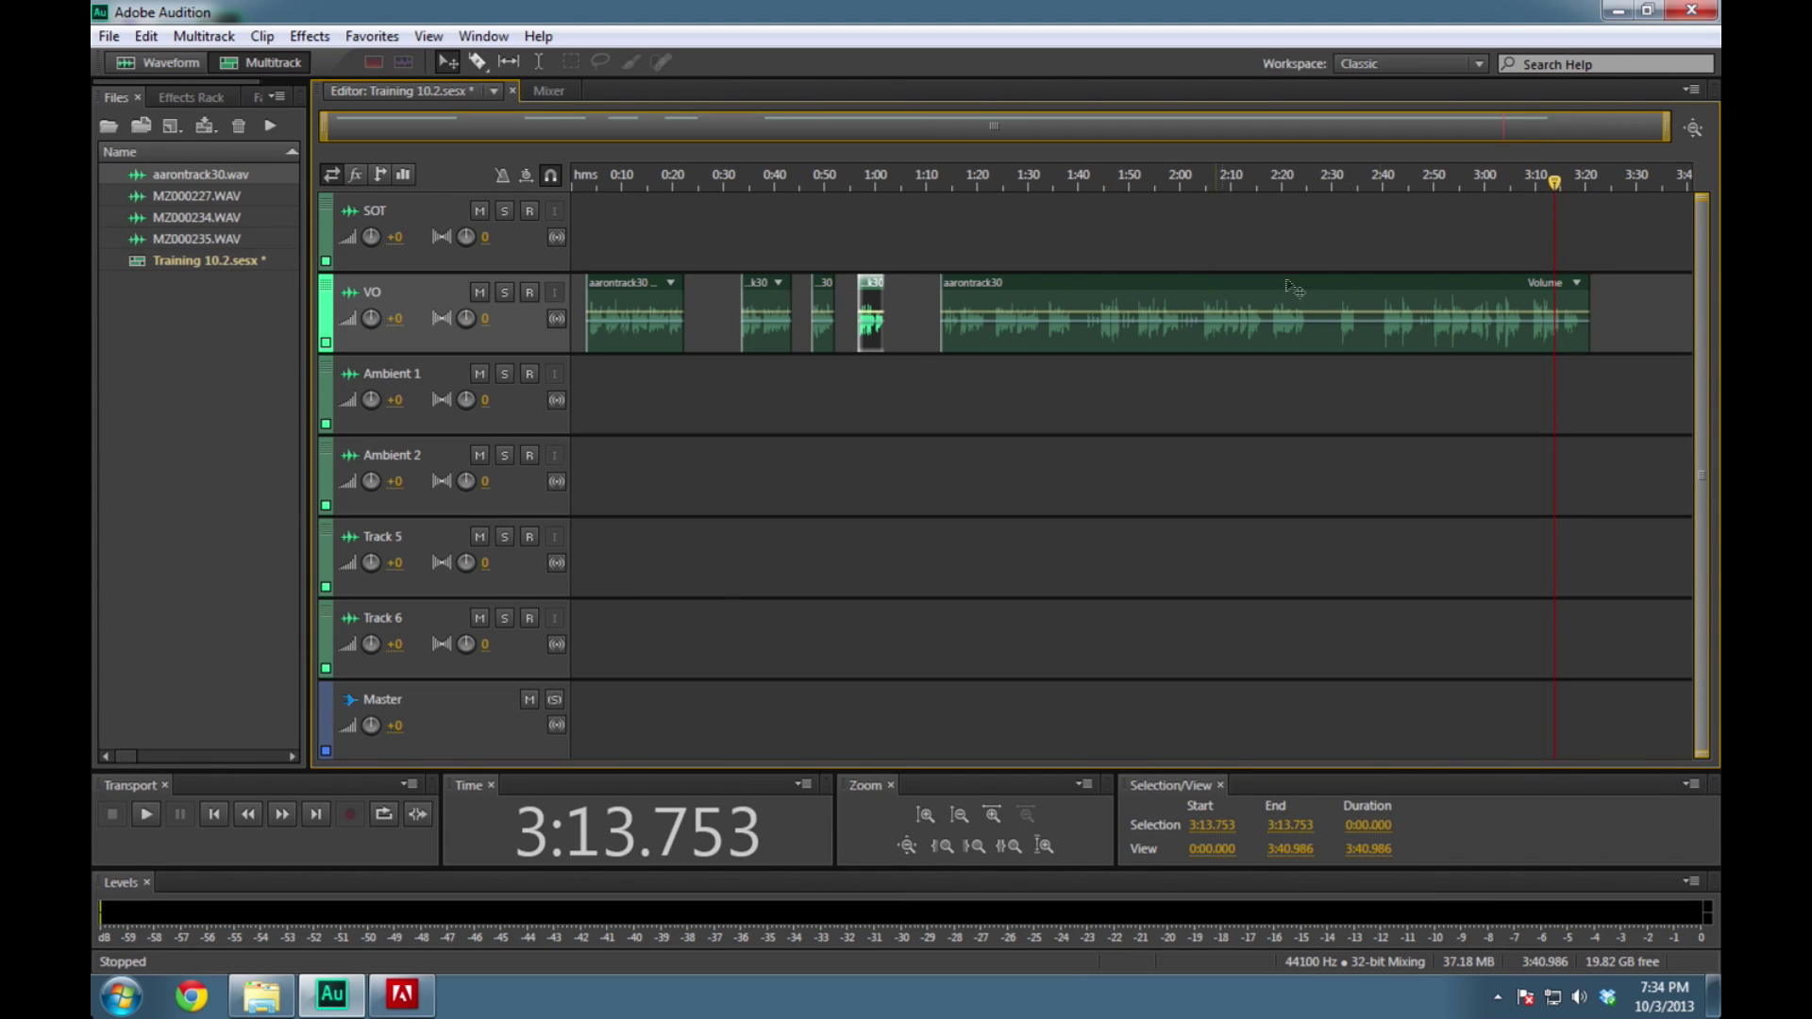
left_click_drag(1555, 192, 1559, 193)
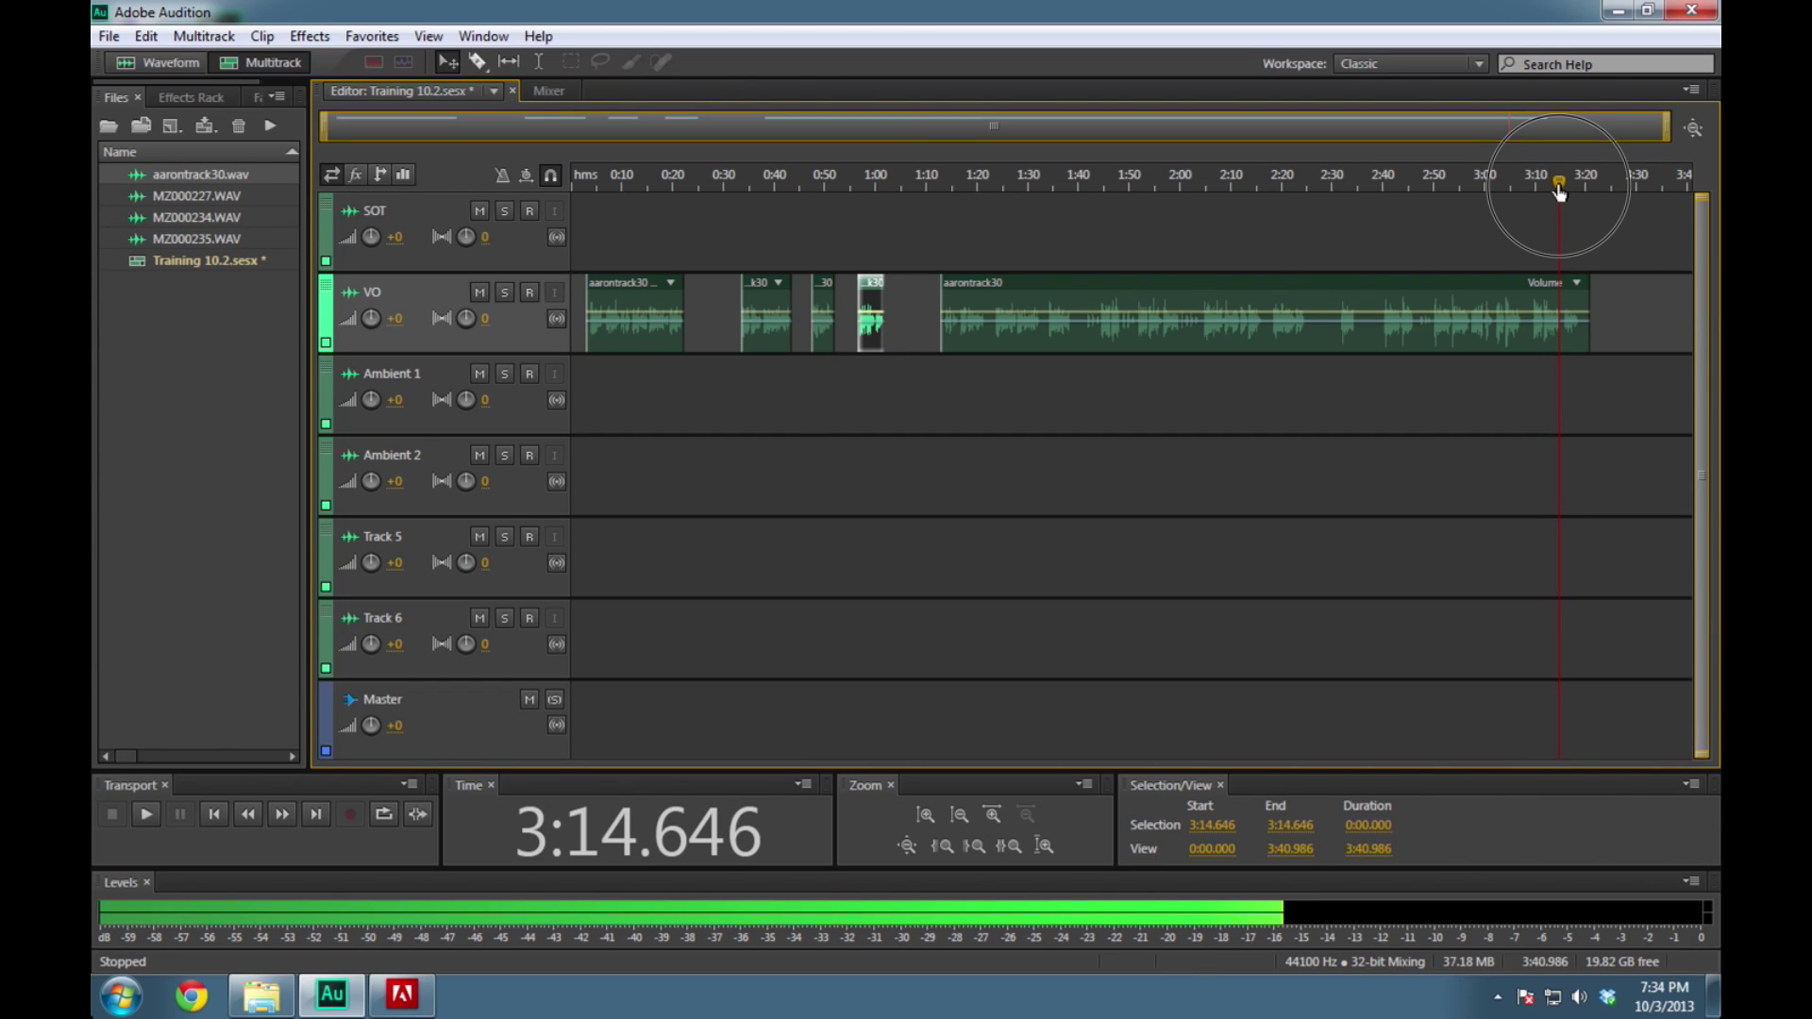
scroll(1559, 193, "up", 3)
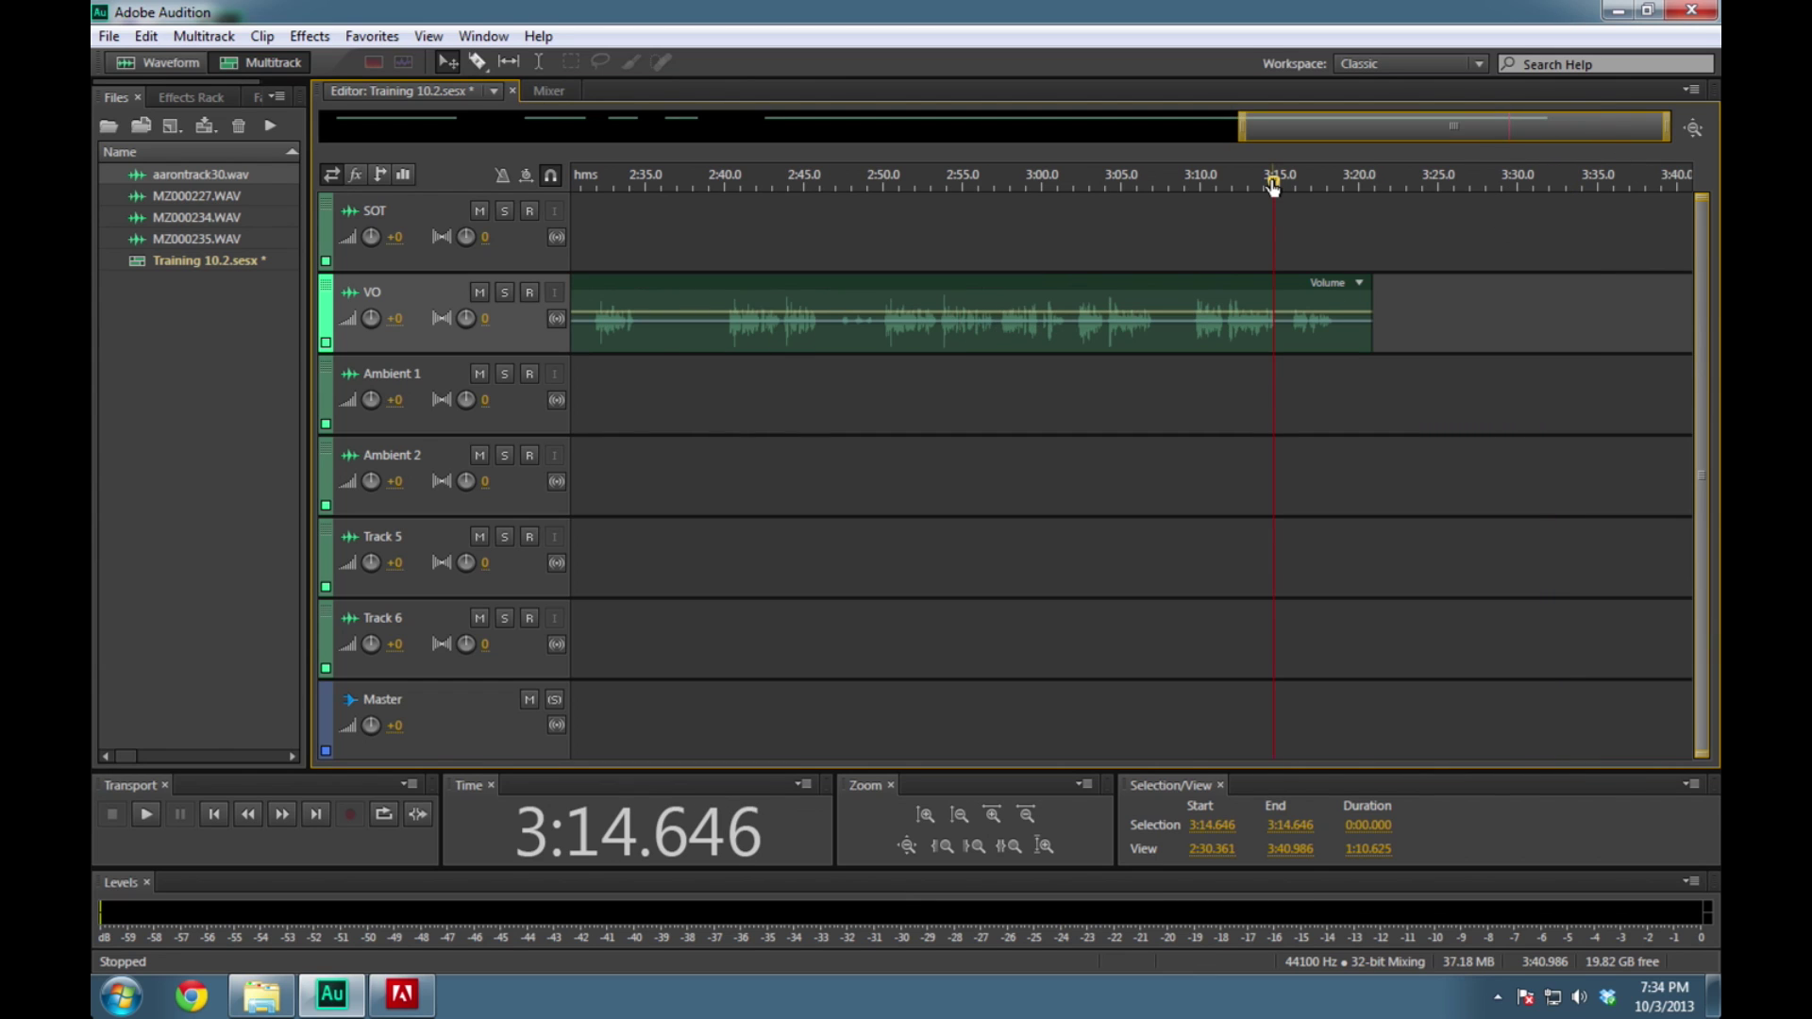
left_click_drag(1274, 186, 1188, 189)
key("space")
left_click(1280, 187)
left_click_drag(1280, 189, 1287, 184)
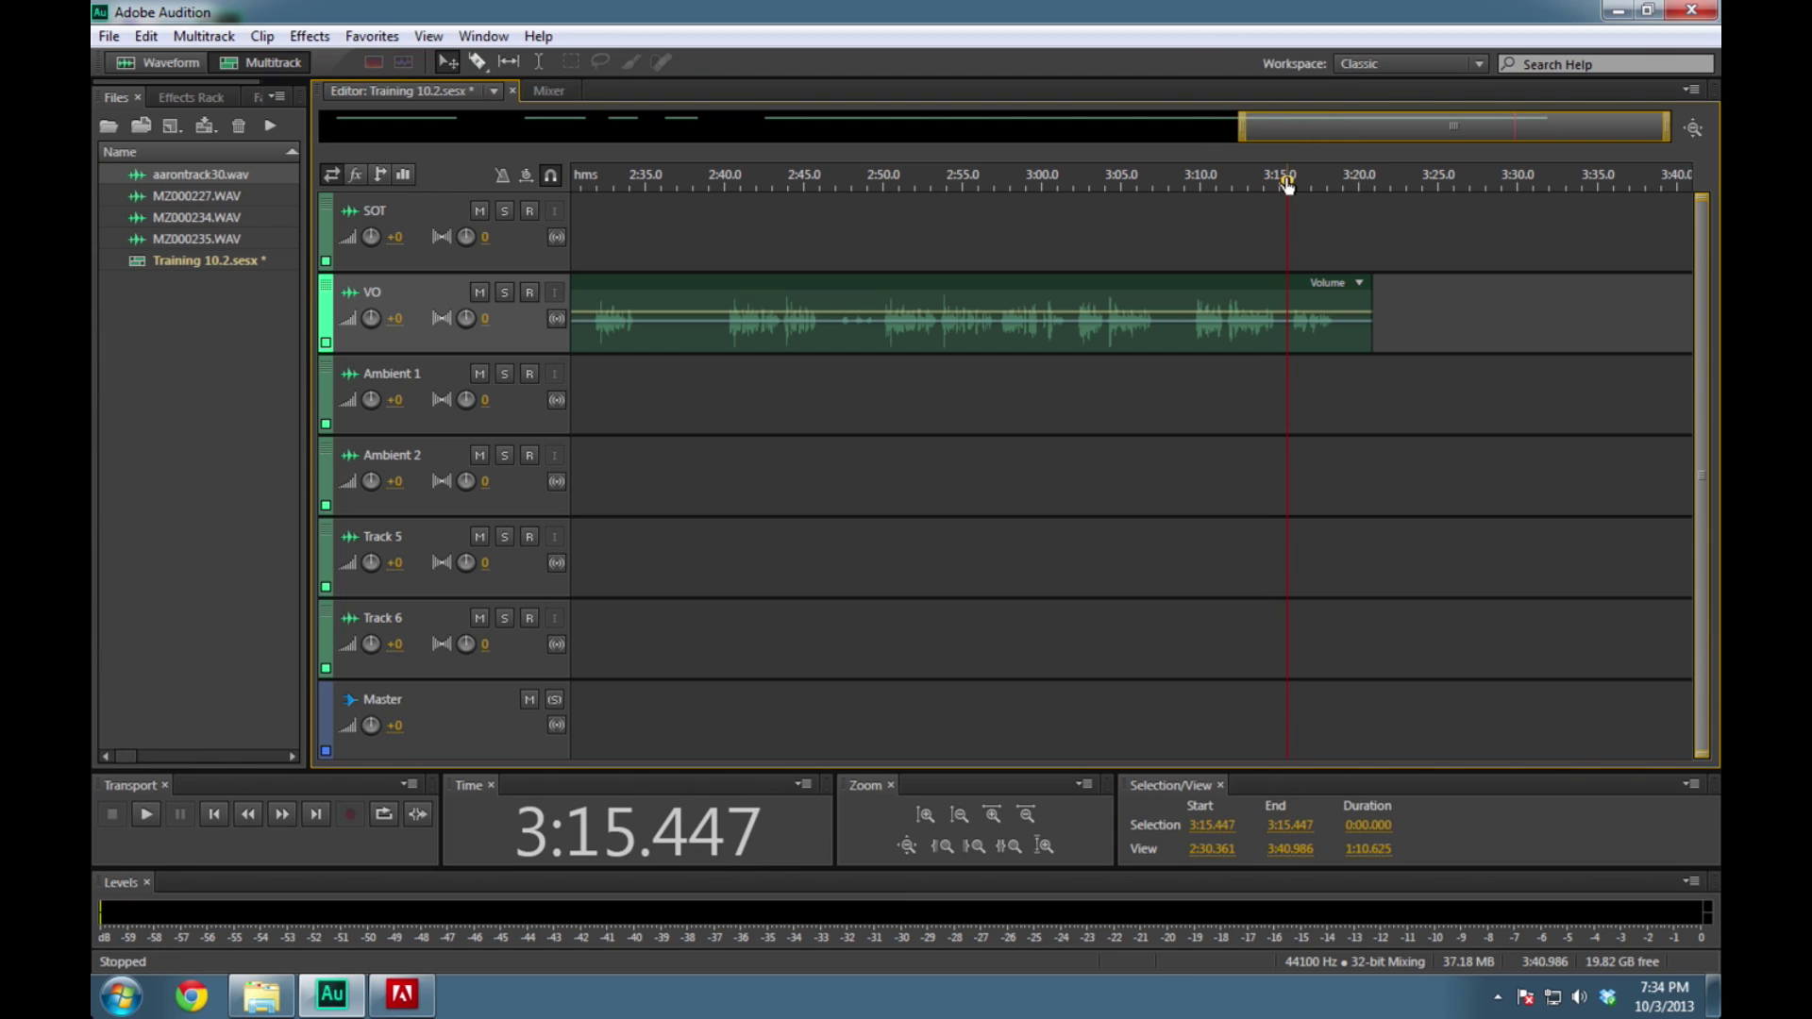
Place the playhead at 3:15.304, just before the last phrase, and split the VO clip there
key("space")
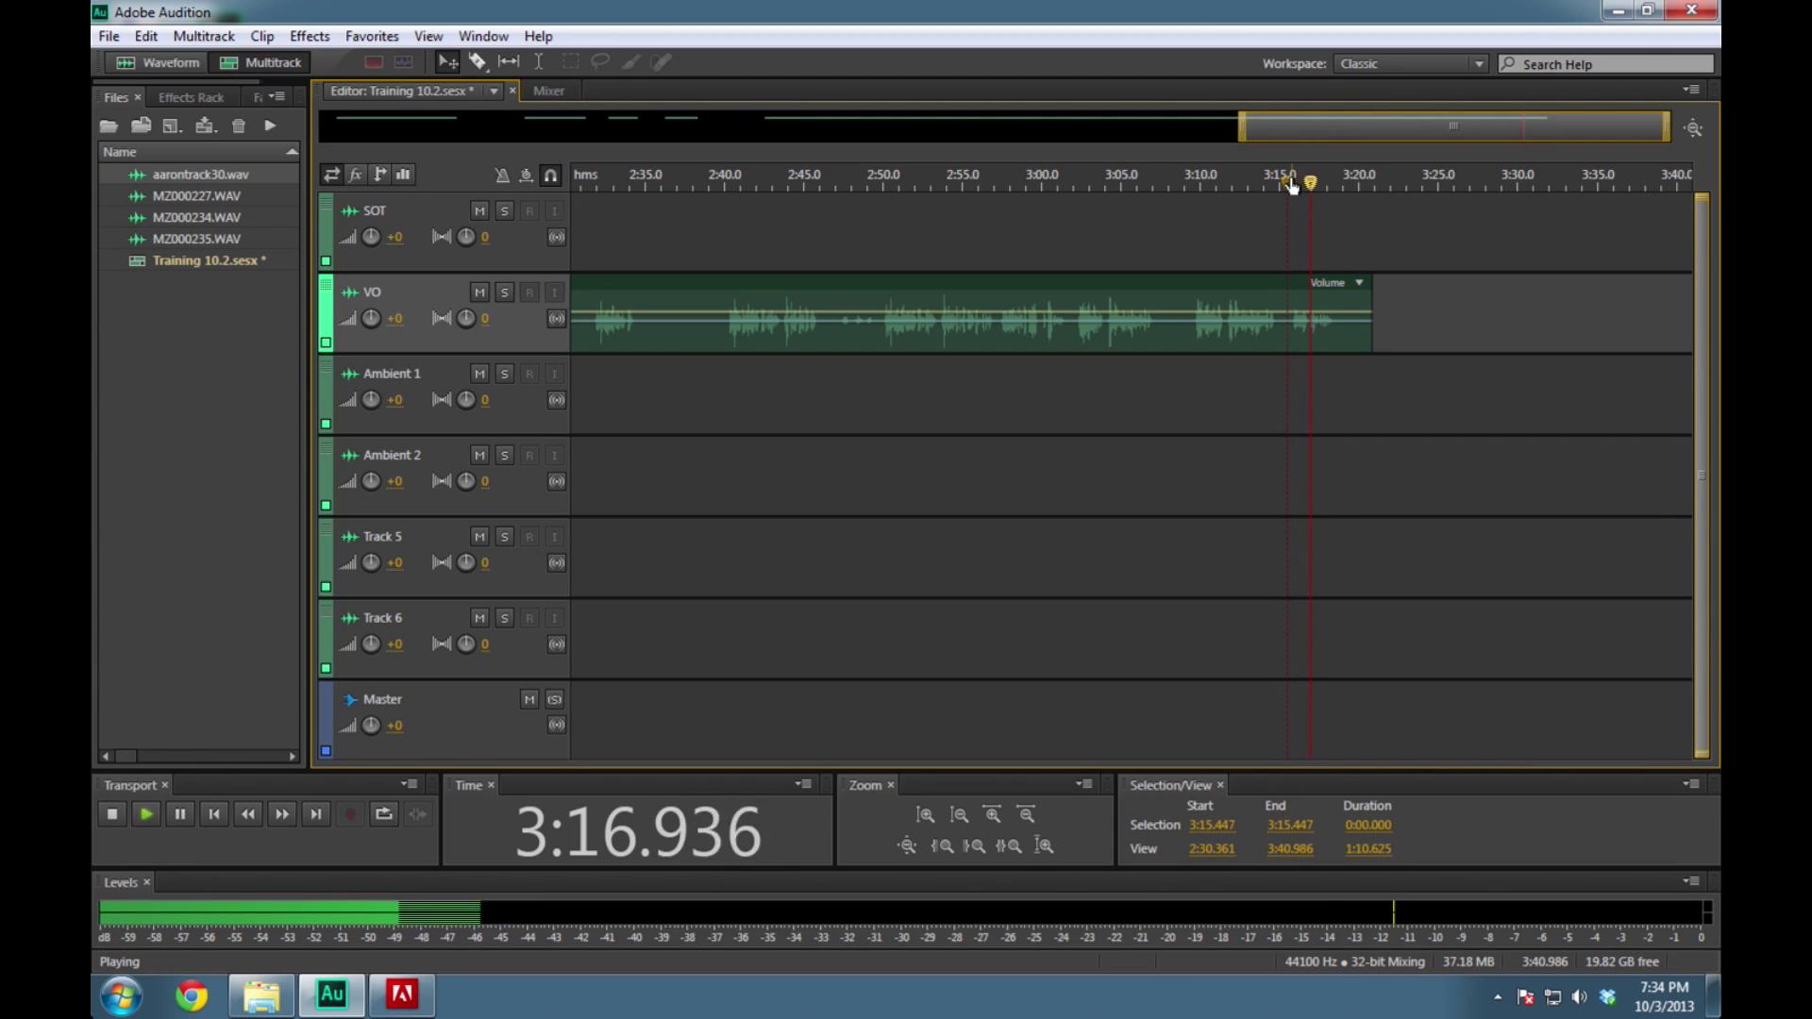
key("space")
left_click(1291, 187)
left_click_drag(1292, 189, 1285, 186)
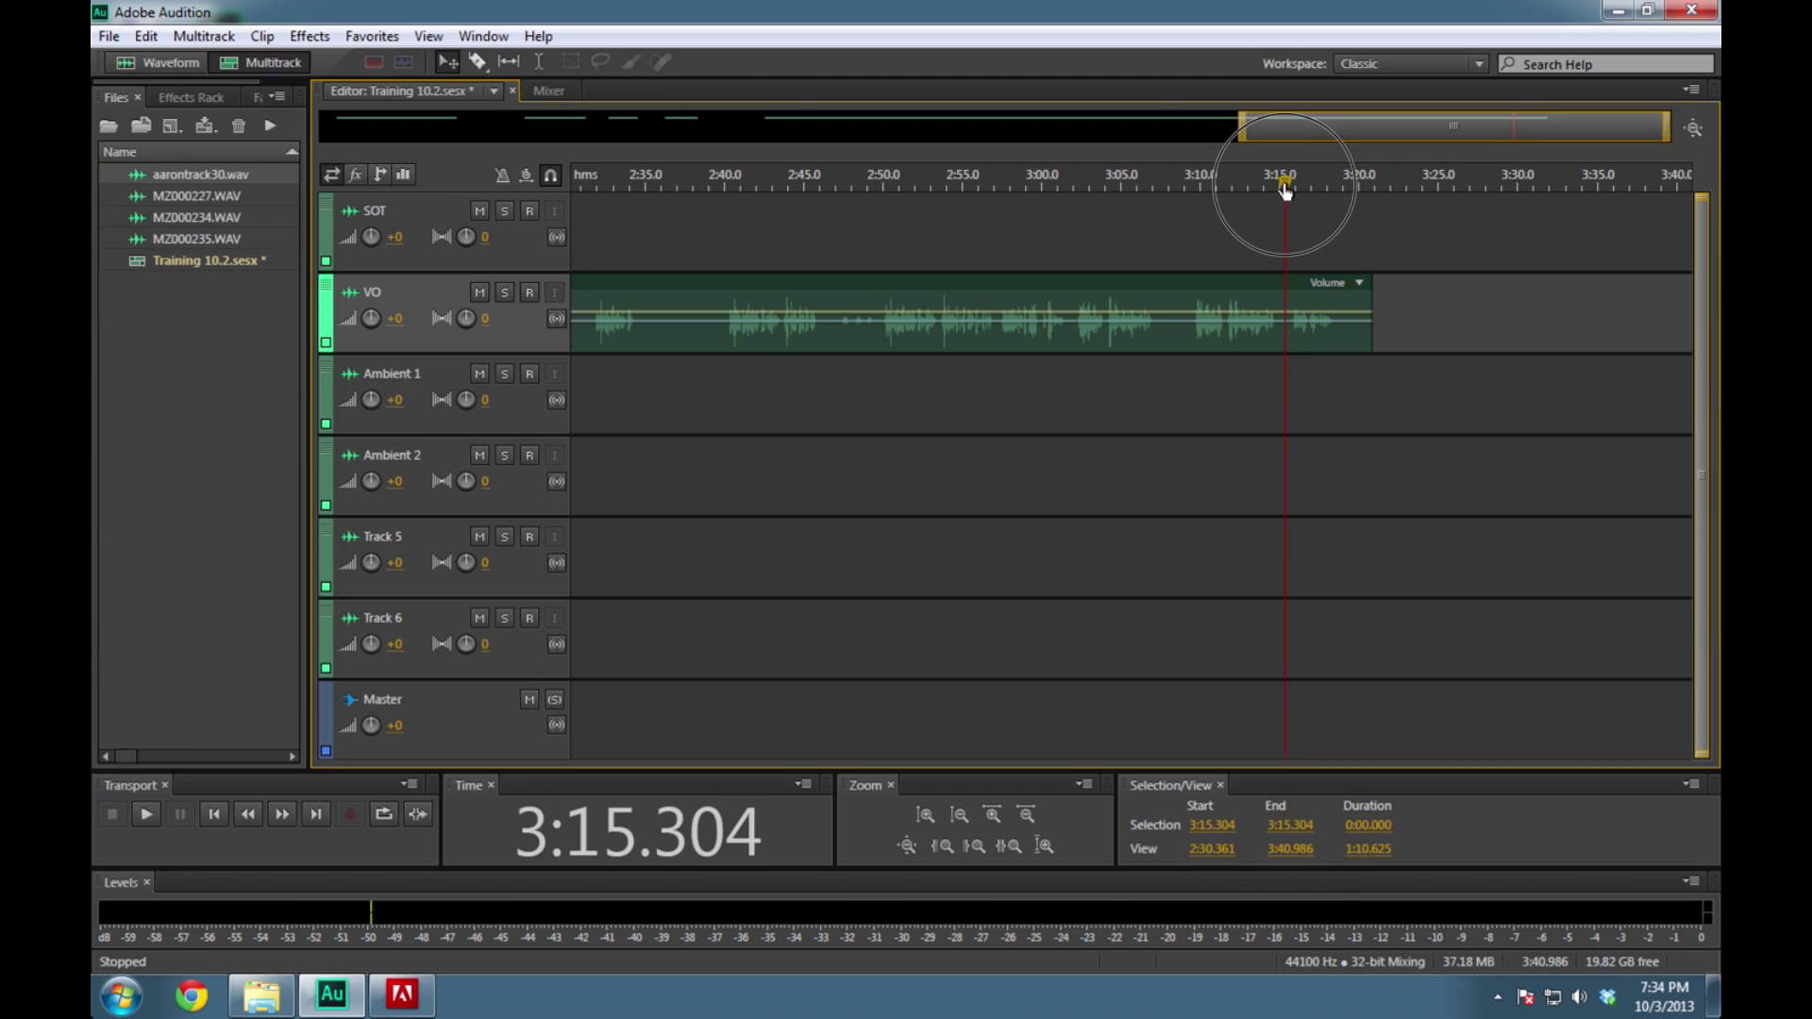
left_click(1295, 334)
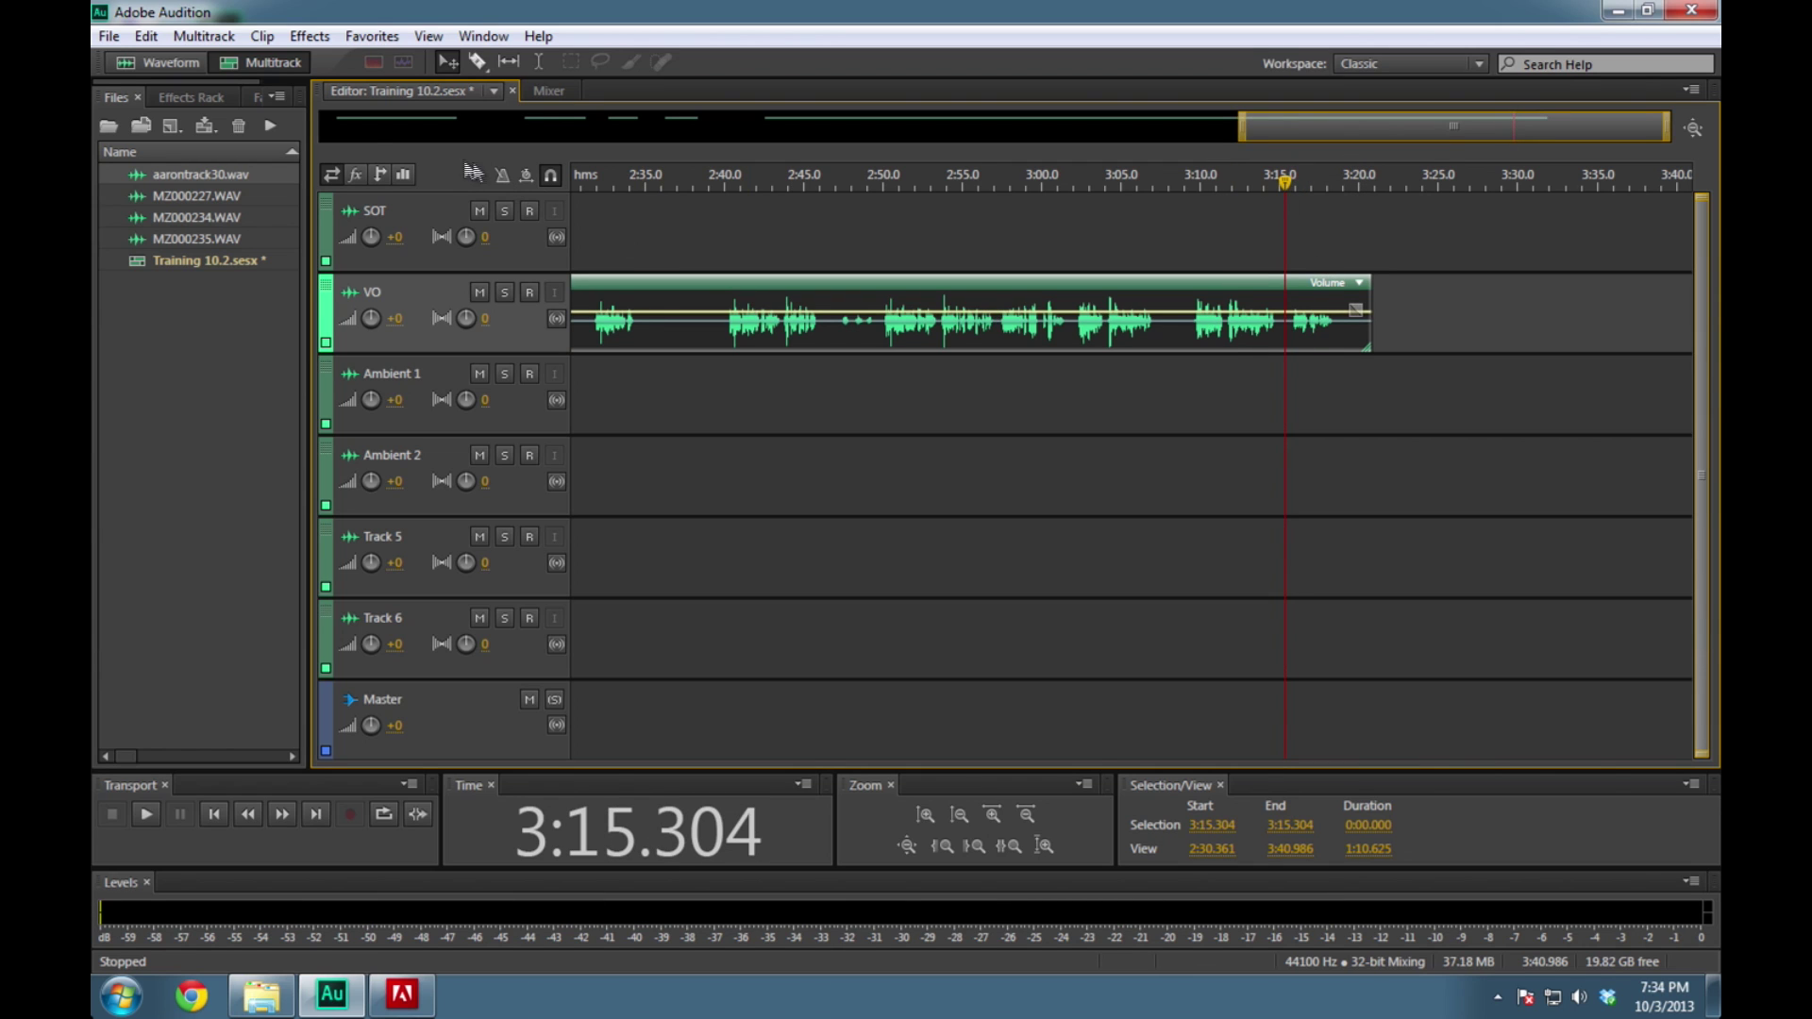
left_click(262, 36)
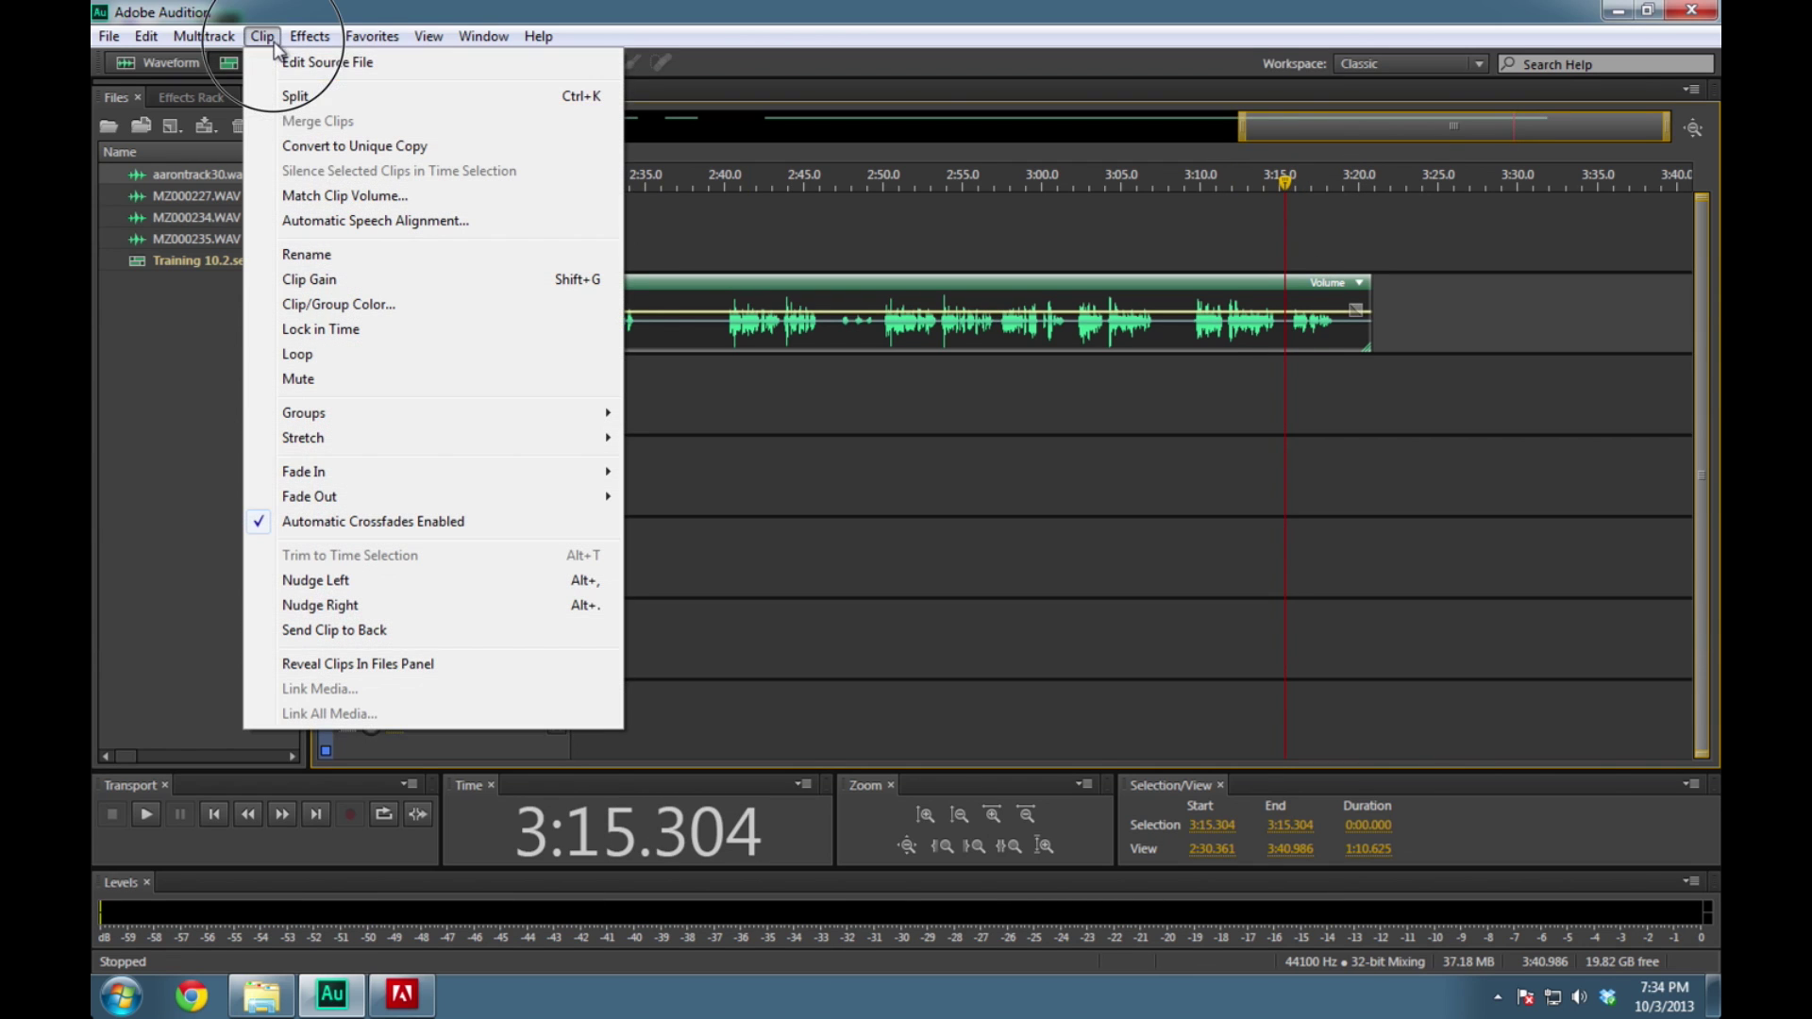
left_click(295, 97)
Delete the long VO piece before the 3:15.304 split and move the final piece earlier to start at about 1:12.5
left_click_drag(1285, 189, 1343, 198)
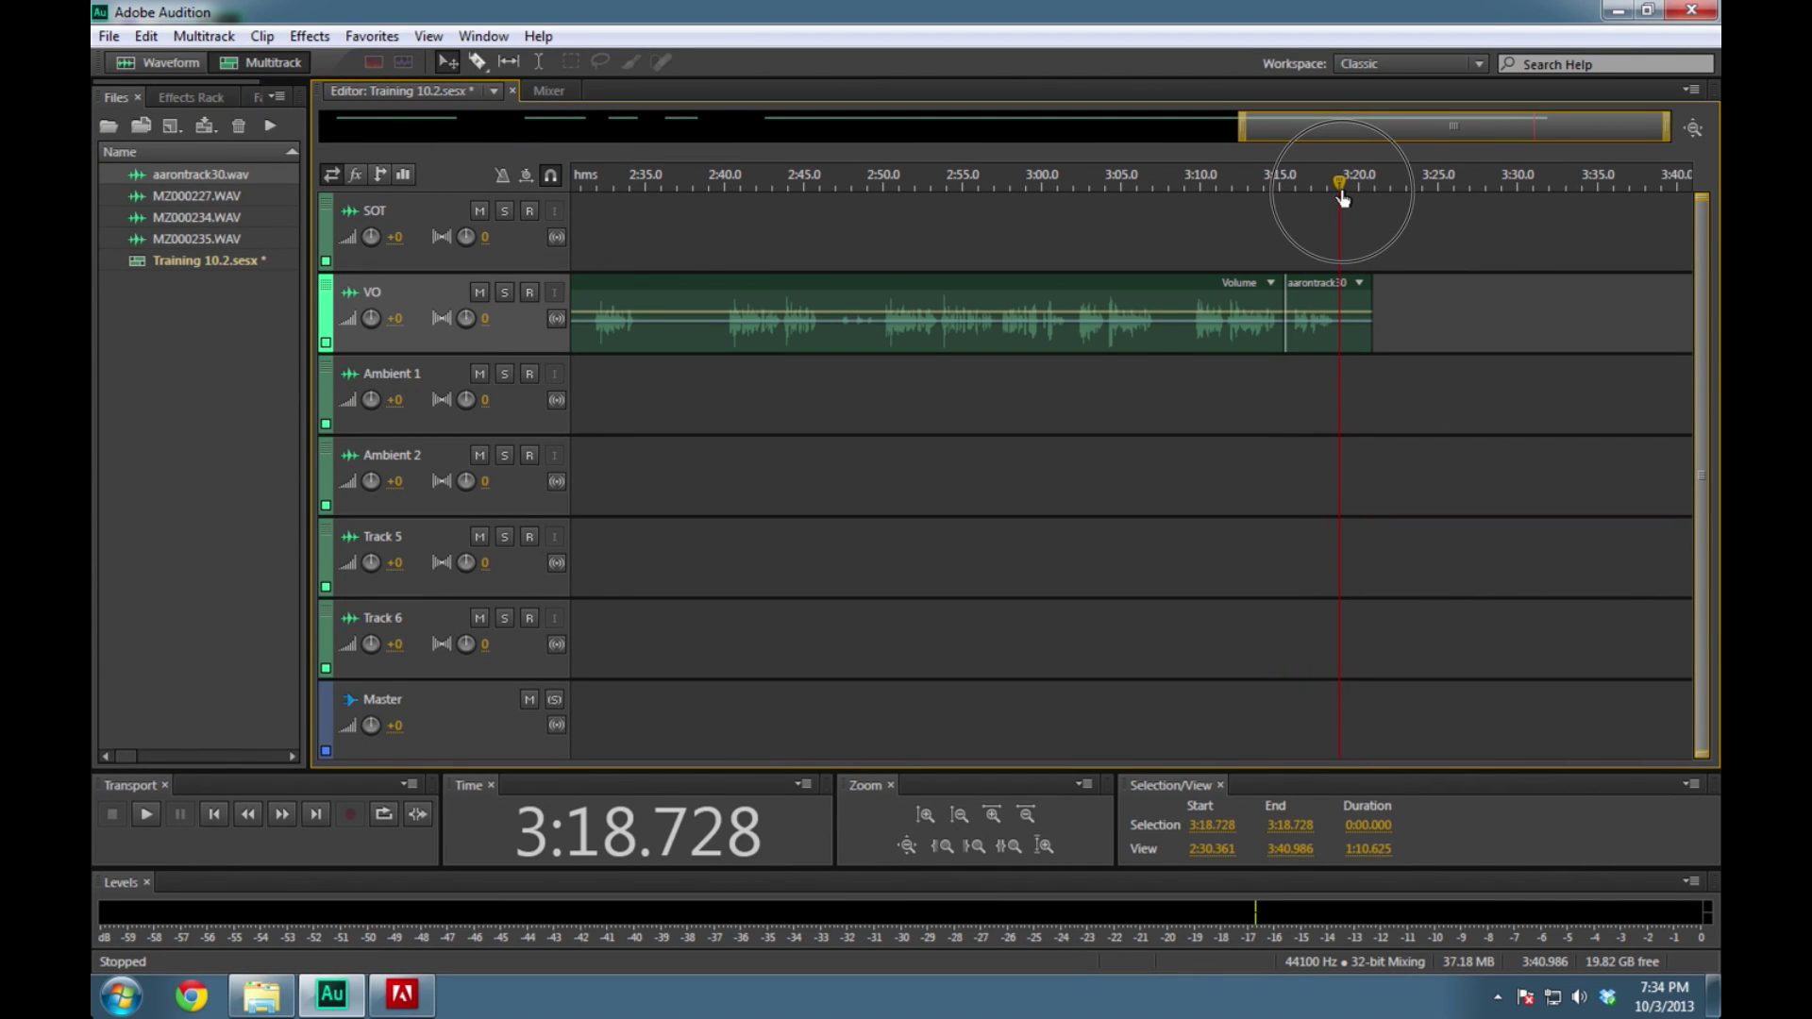
scroll(1180, 309, "down", 5)
left_click(1191, 316)
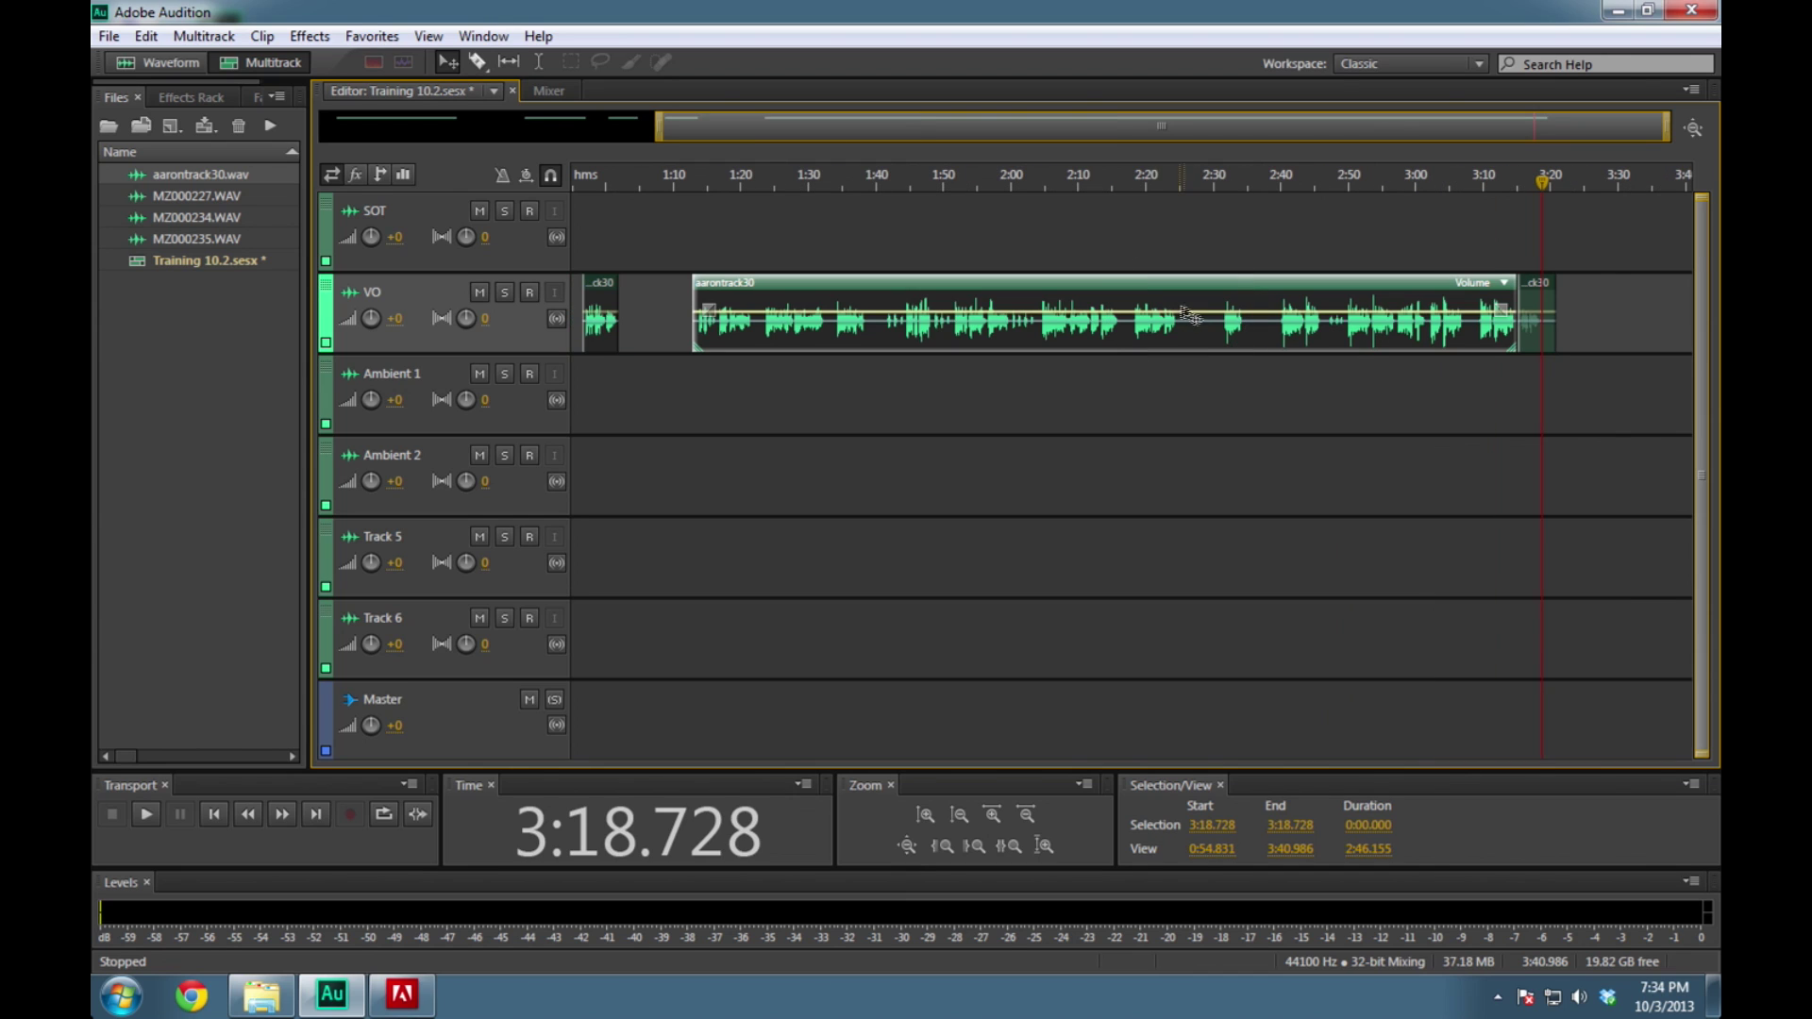
key("Delete")
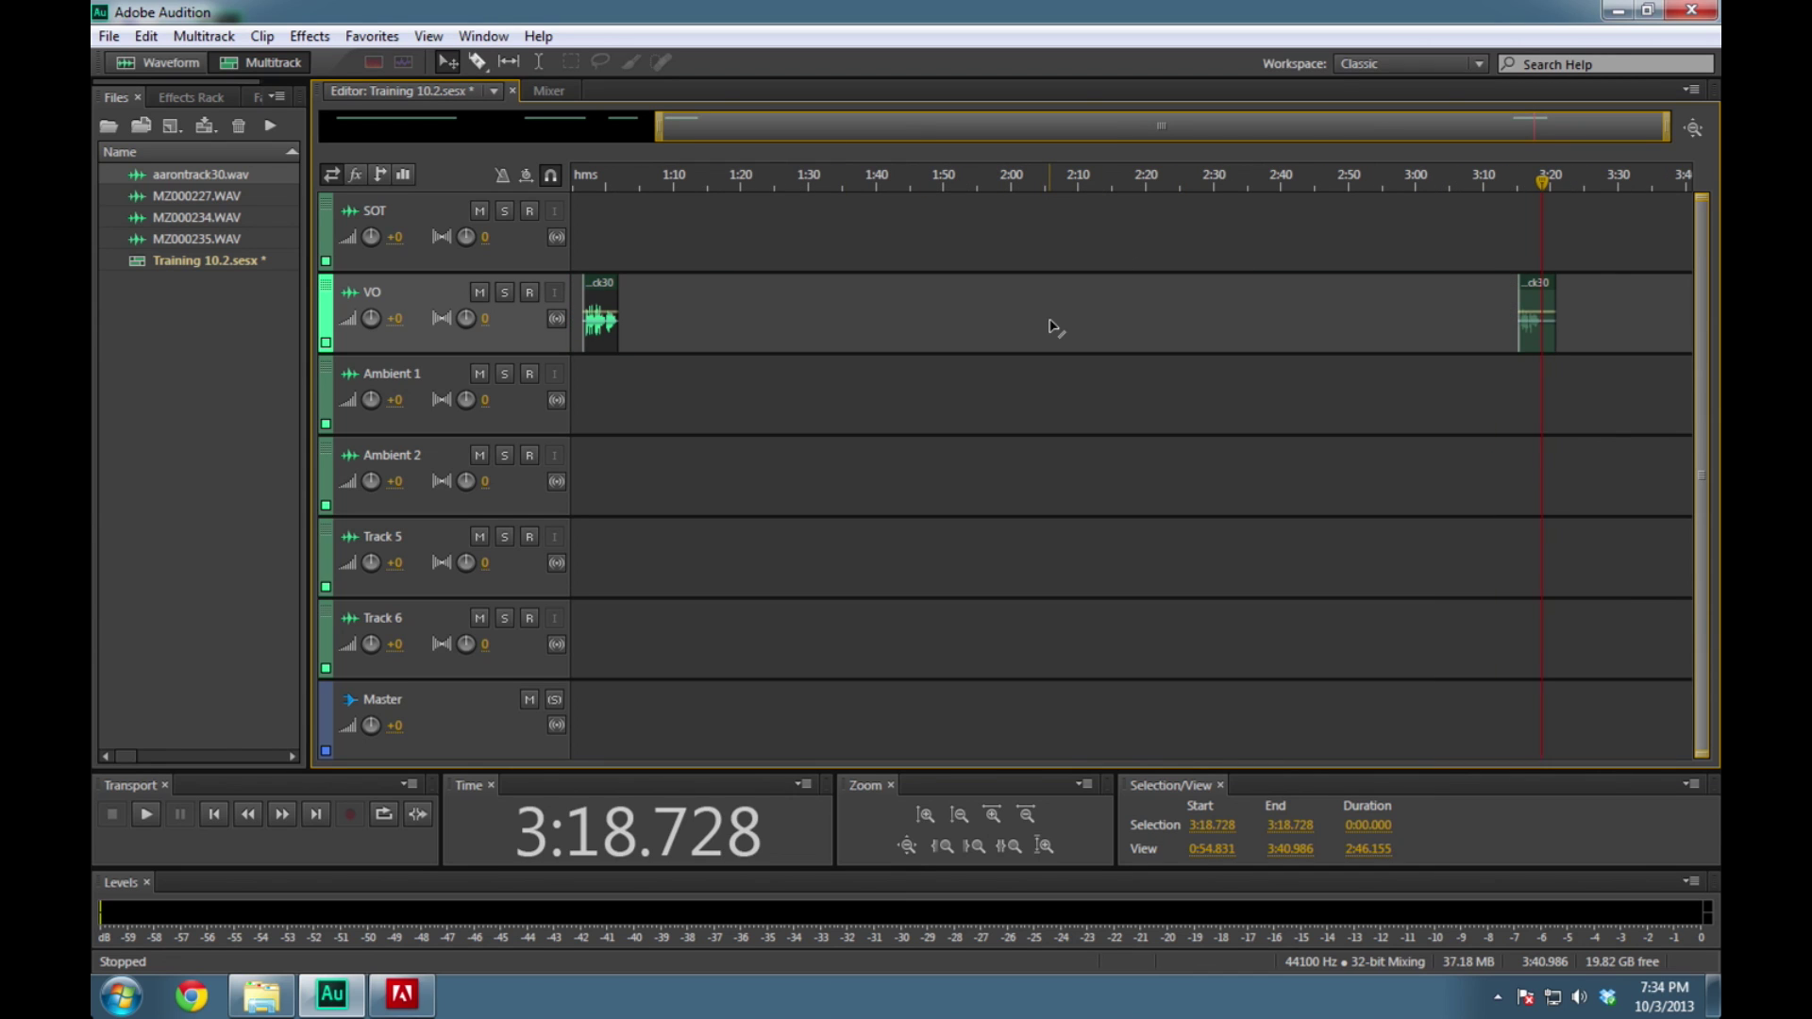
left_click_drag(1532, 302, 710, 302)
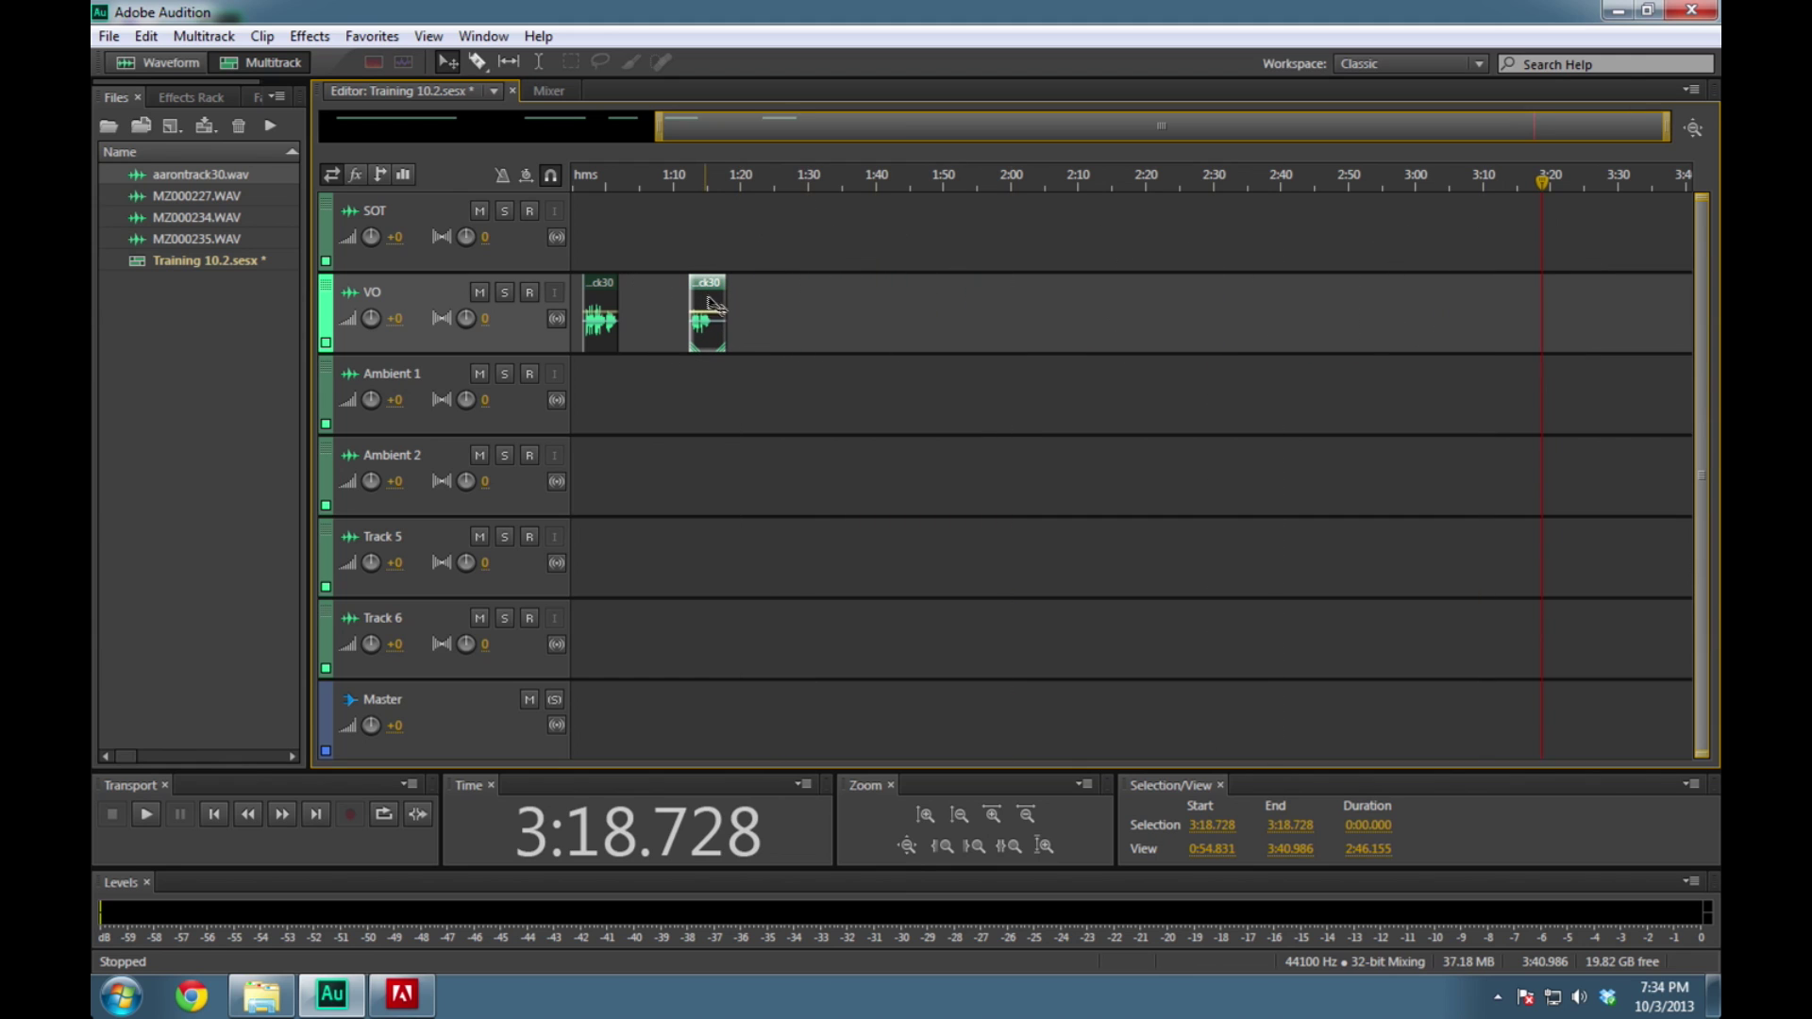
left_click(1692, 129)
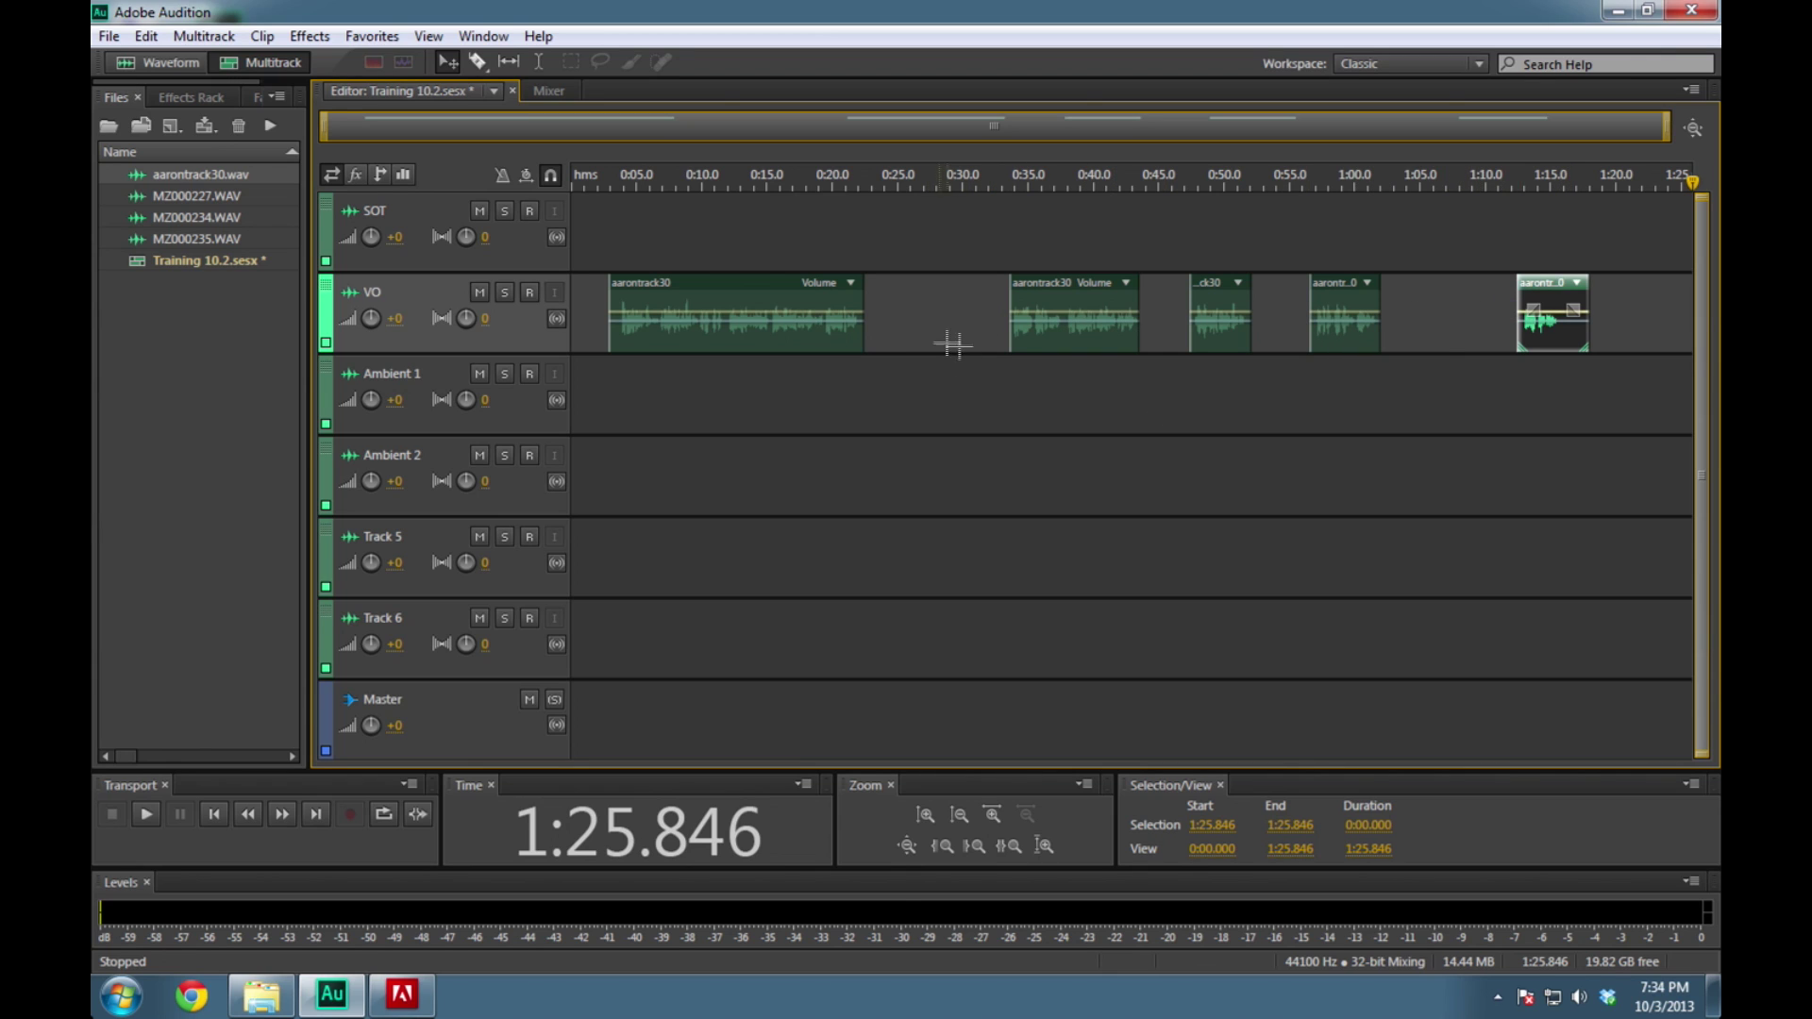
Play the beginnings of the first two VO clips and move the second clip earlier to start at 0:25
left_click(637, 179)
key("space")
left_click(615, 179)
left_click(1008, 180)
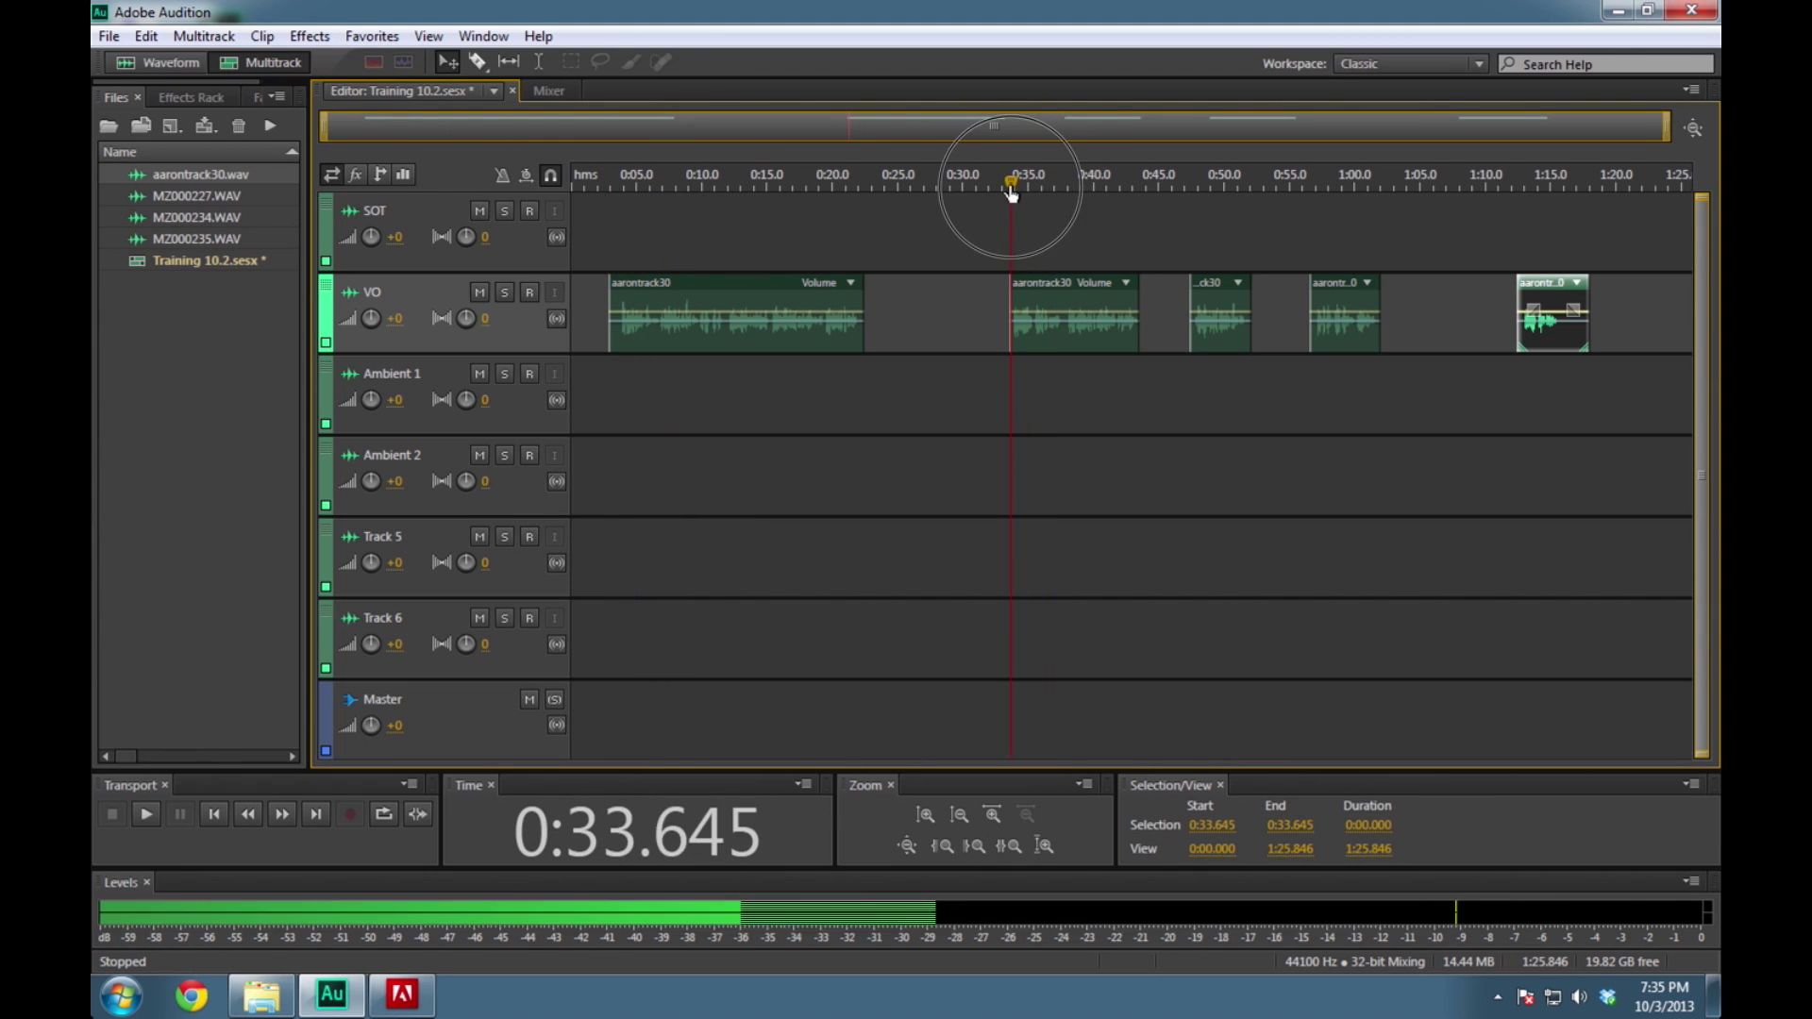
key("space")
left_click_drag(1086, 302, 972, 302)
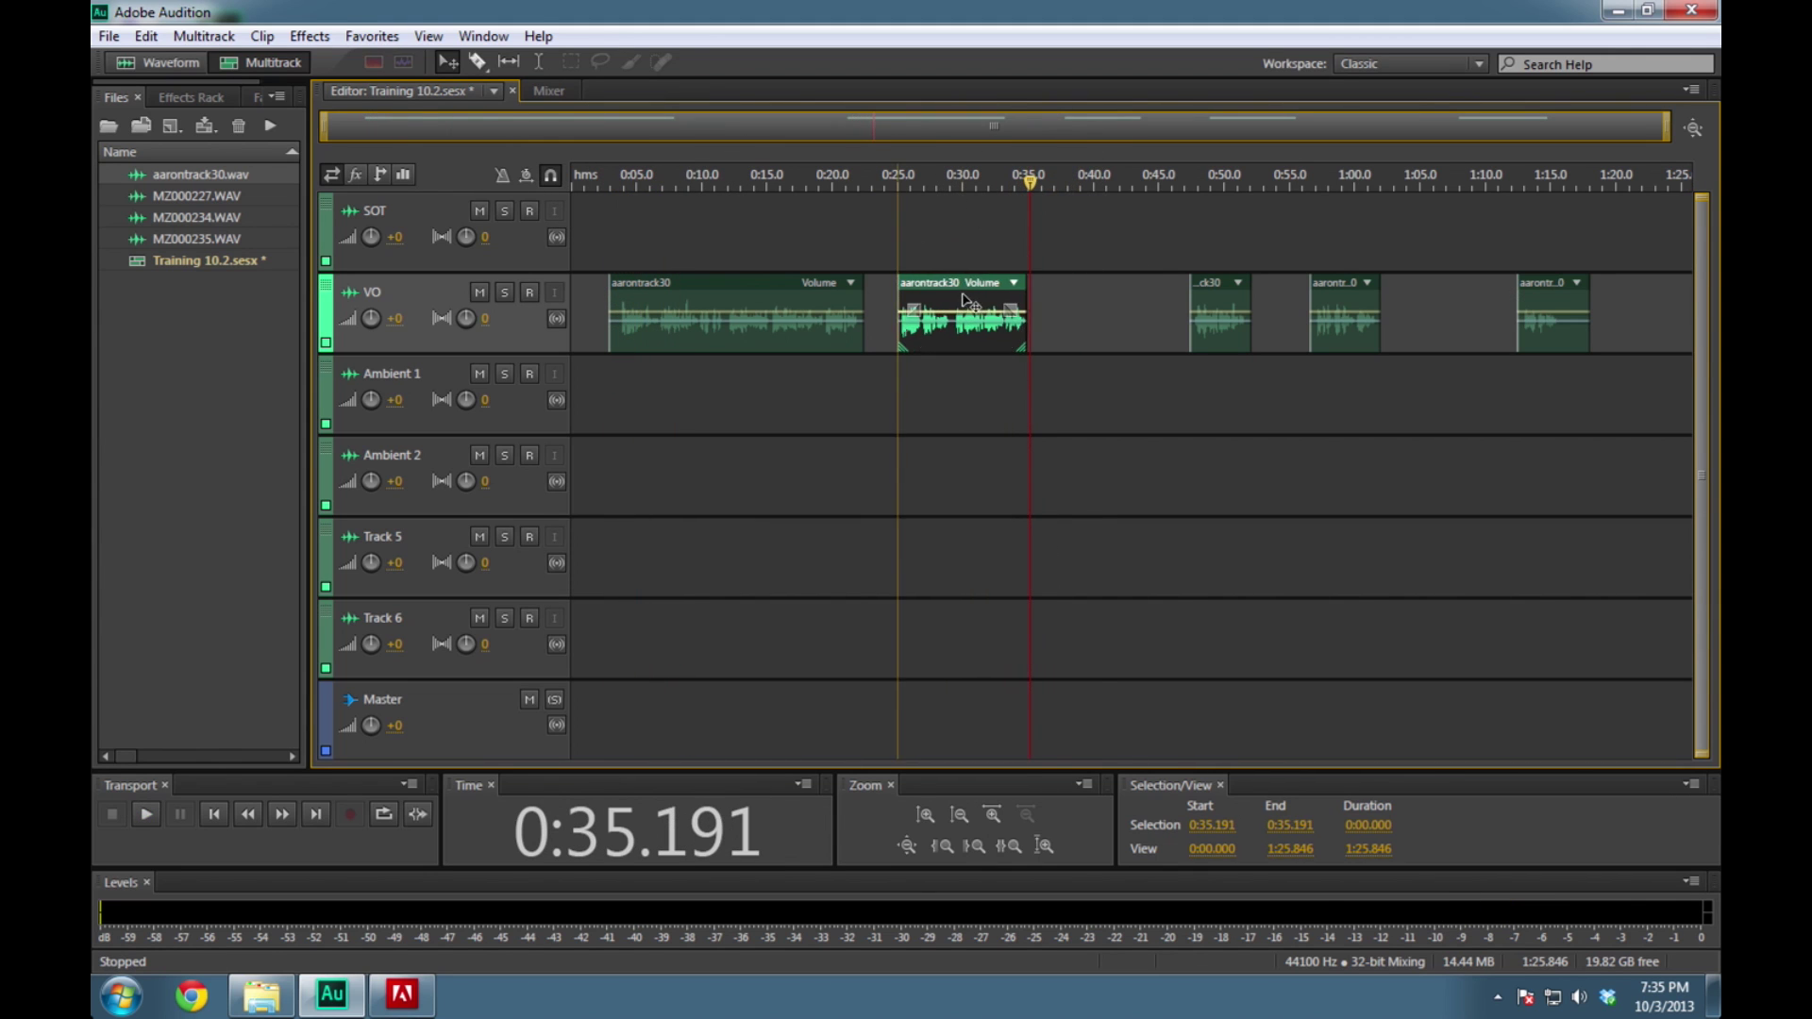
Listen to the third VO clip and move the fourth clip ahead of it to start at about 0:38
left_click(1176, 179)
key("space")
key("space")
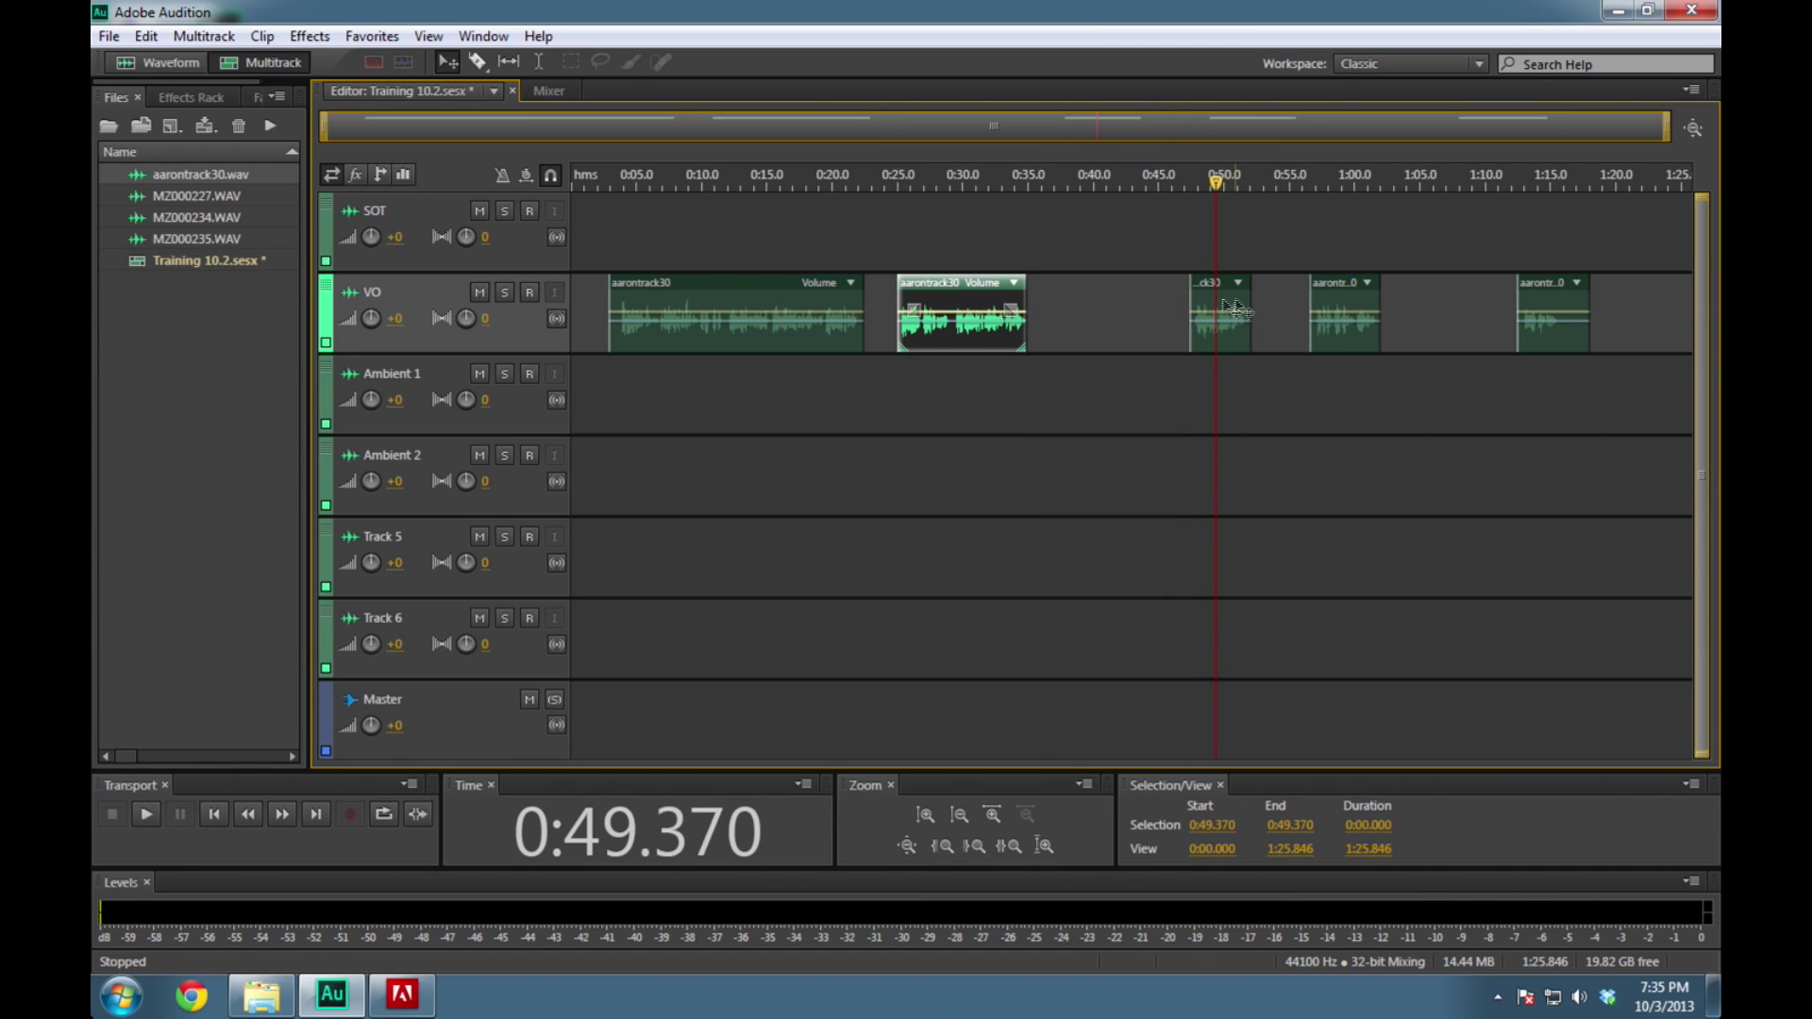
left_click(1338, 302)
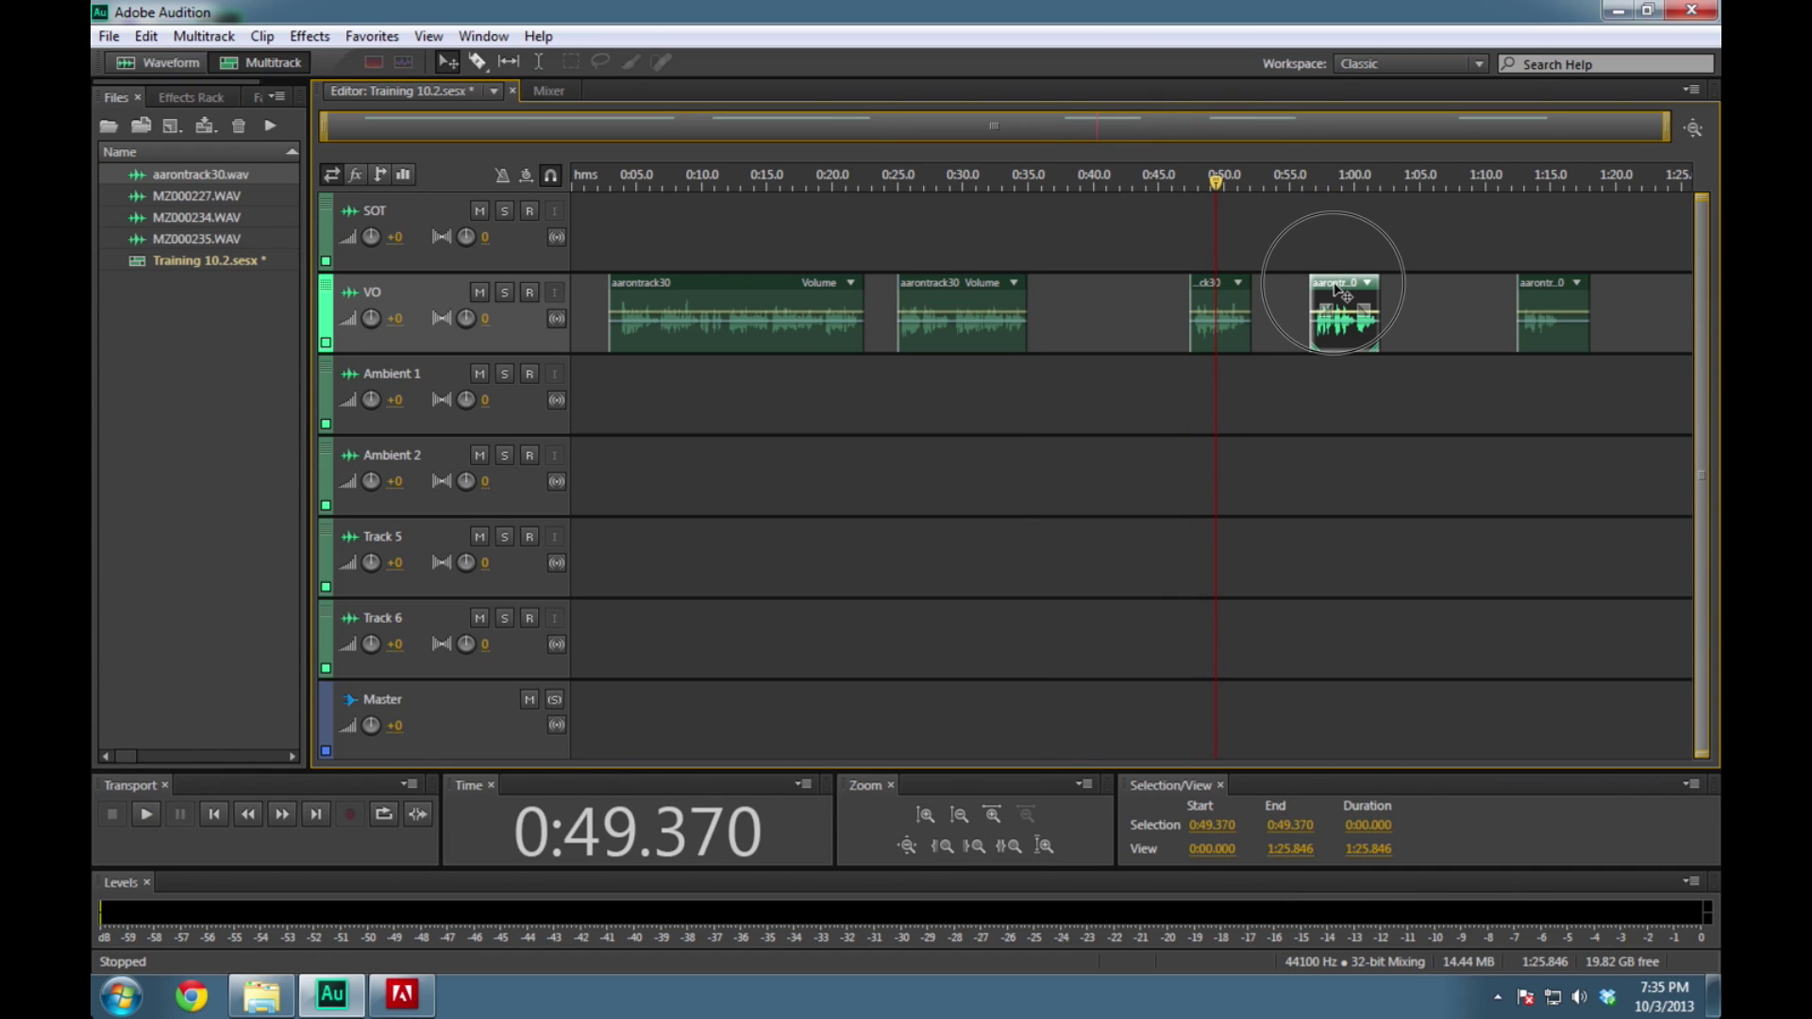
left_click_drag(1335, 287, 1095, 288)
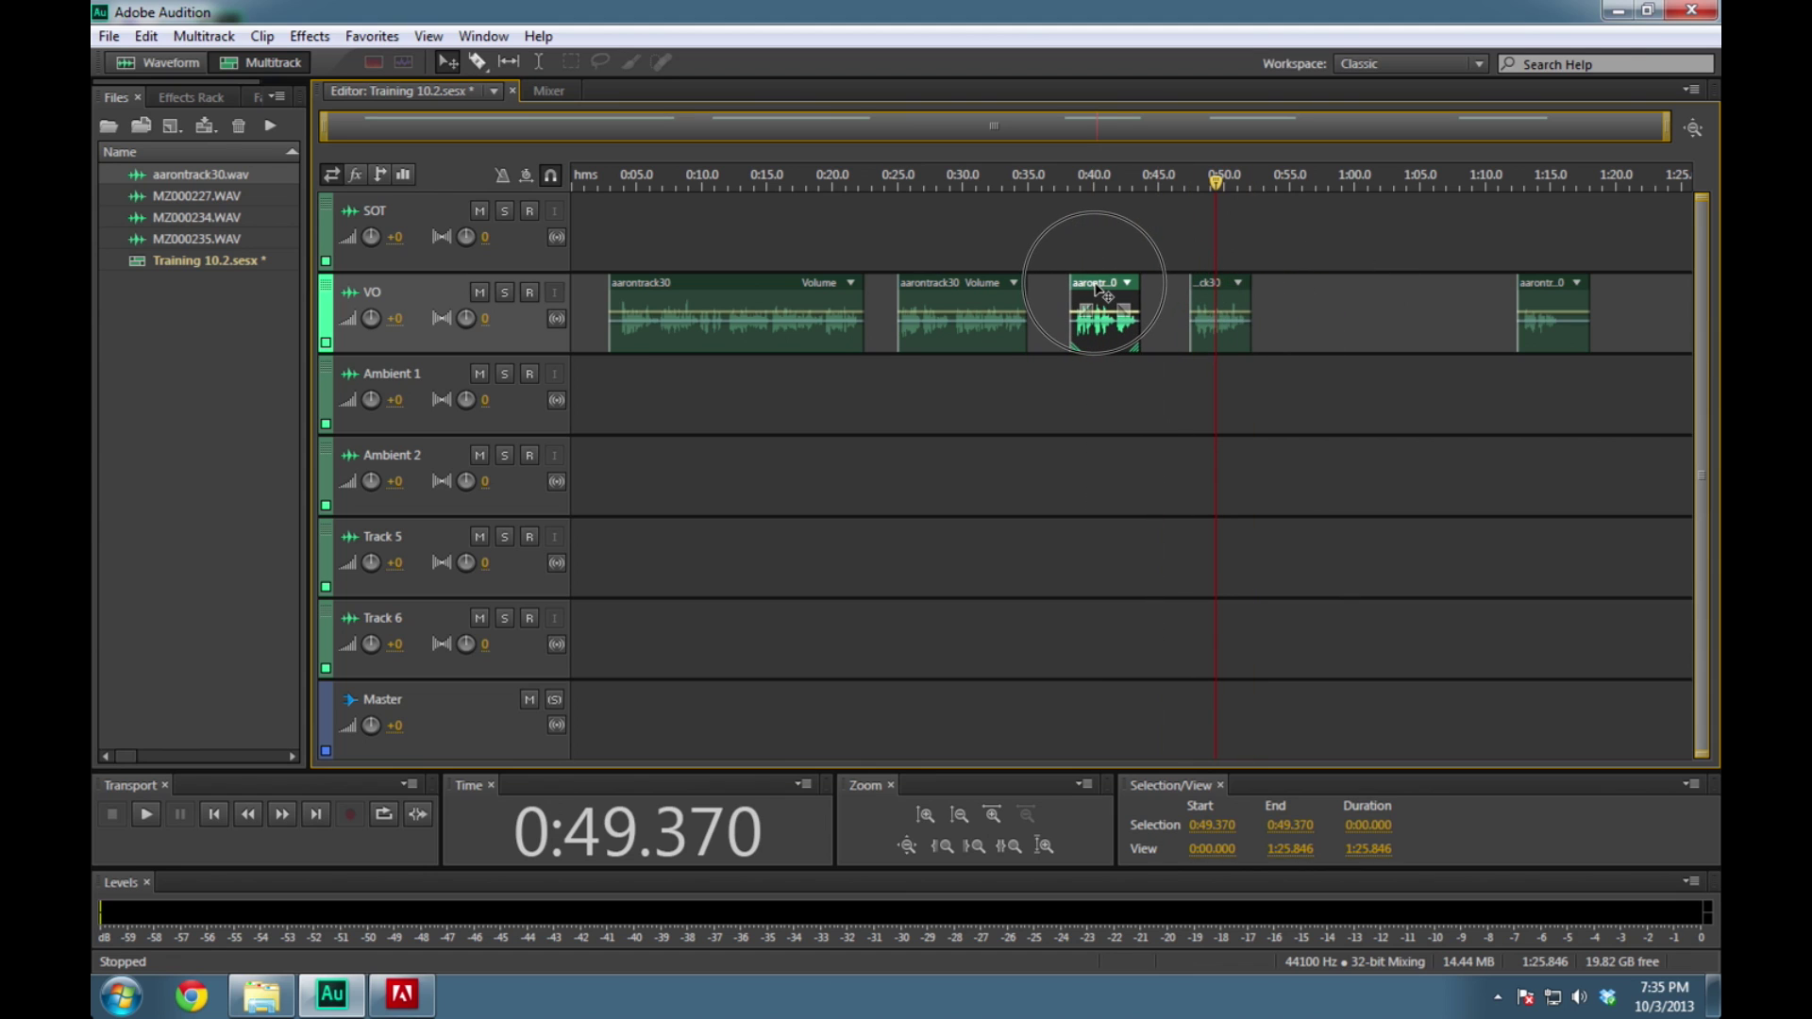
Check the third and fourth VO clips by playback, move the last clip to start at about 0:54 and return the playhead to 0:00
left_click(1059, 179)
key("space")
left_click(1074, 182)
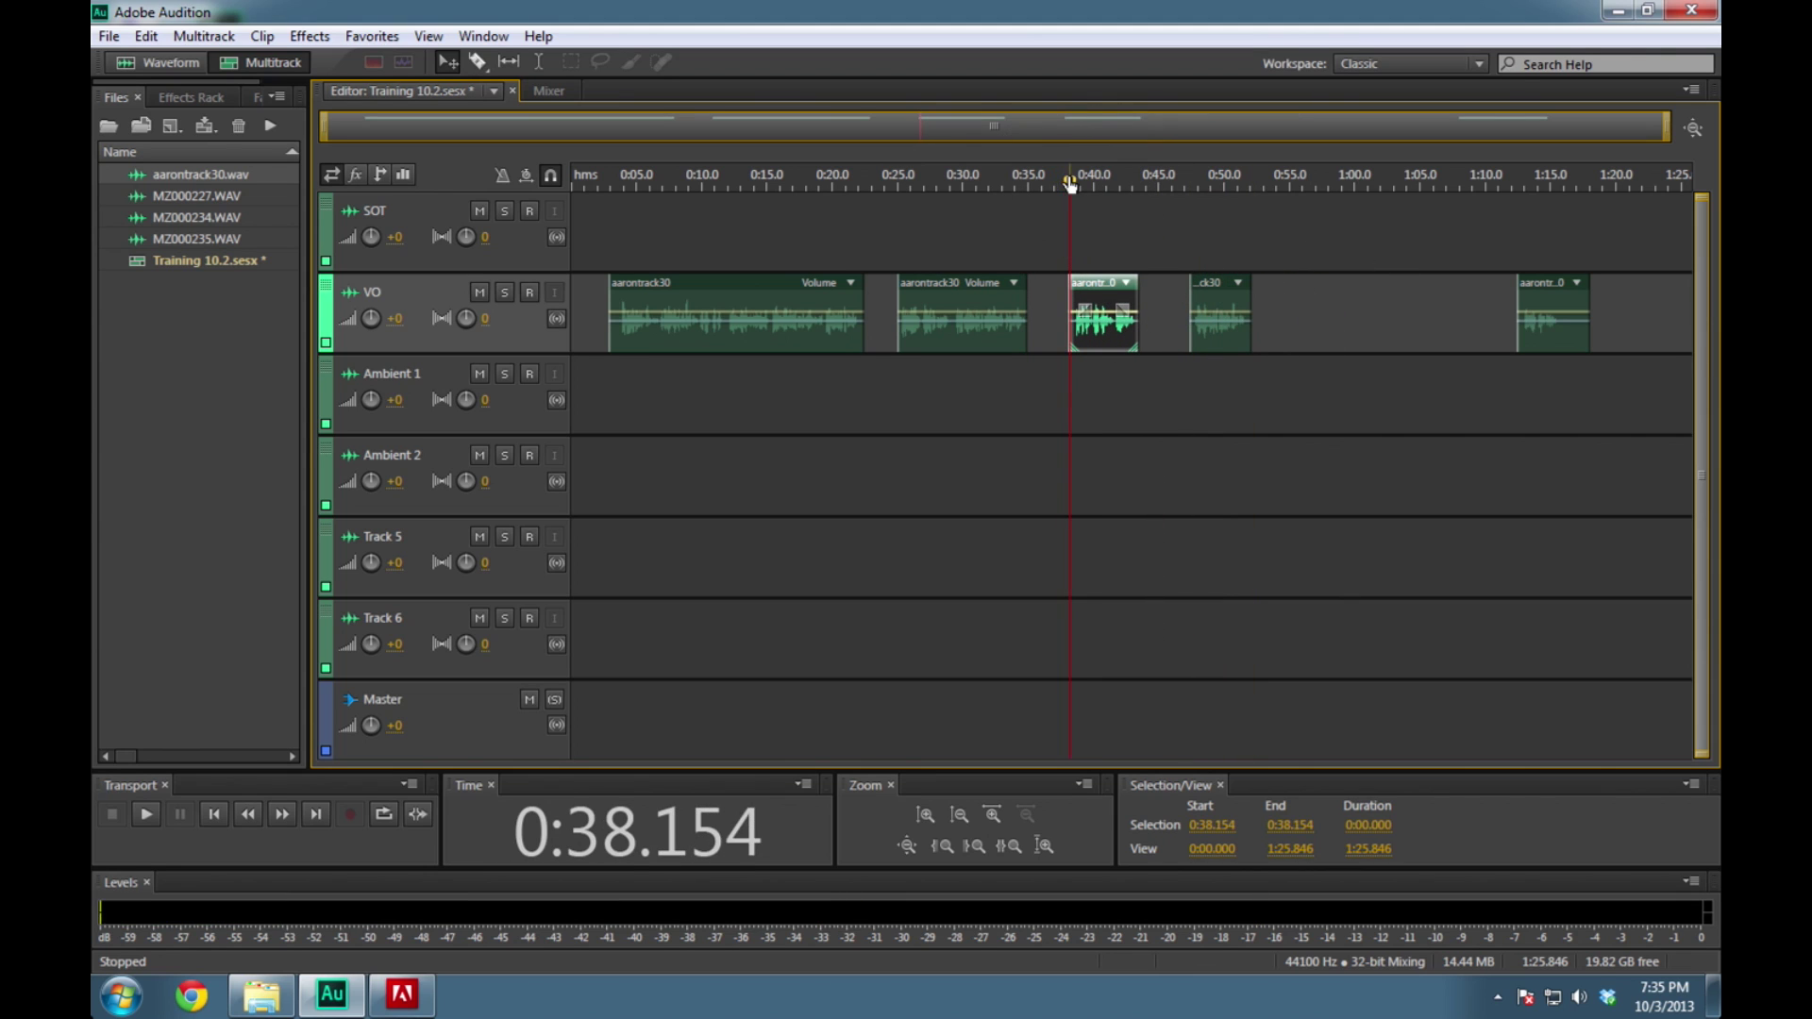
key("space")
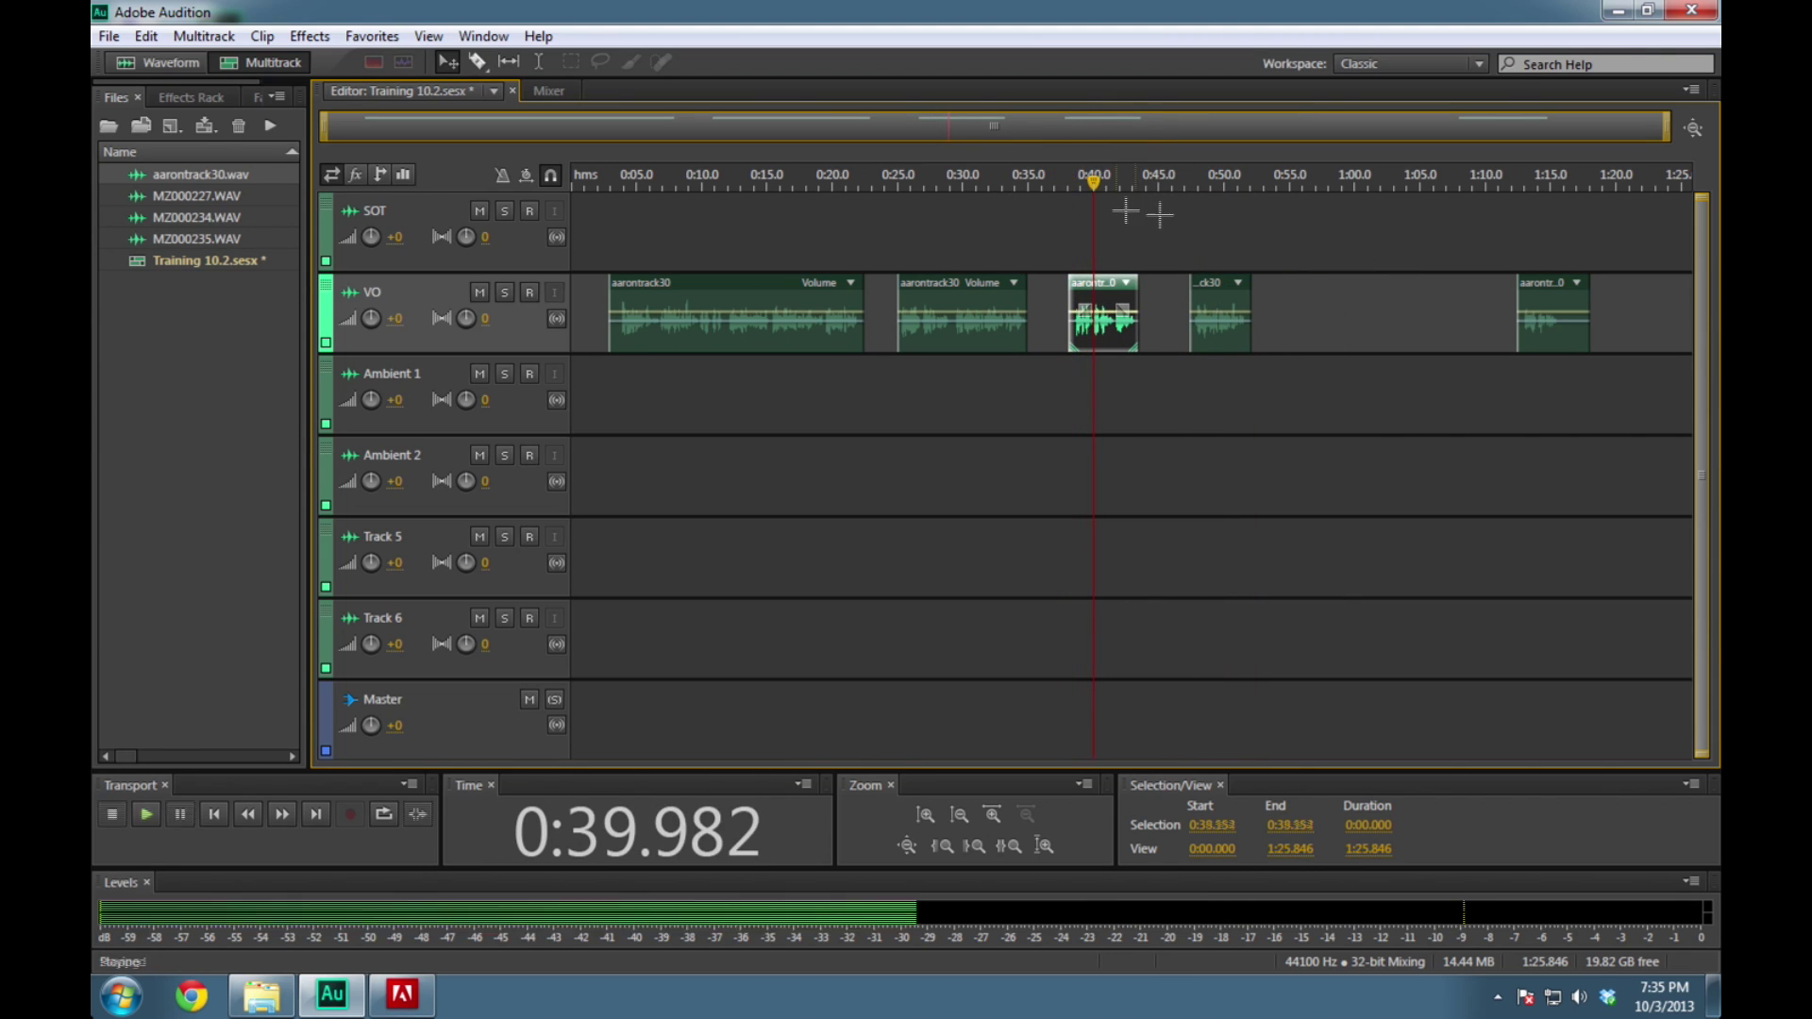
left_click(1201, 181)
key("space")
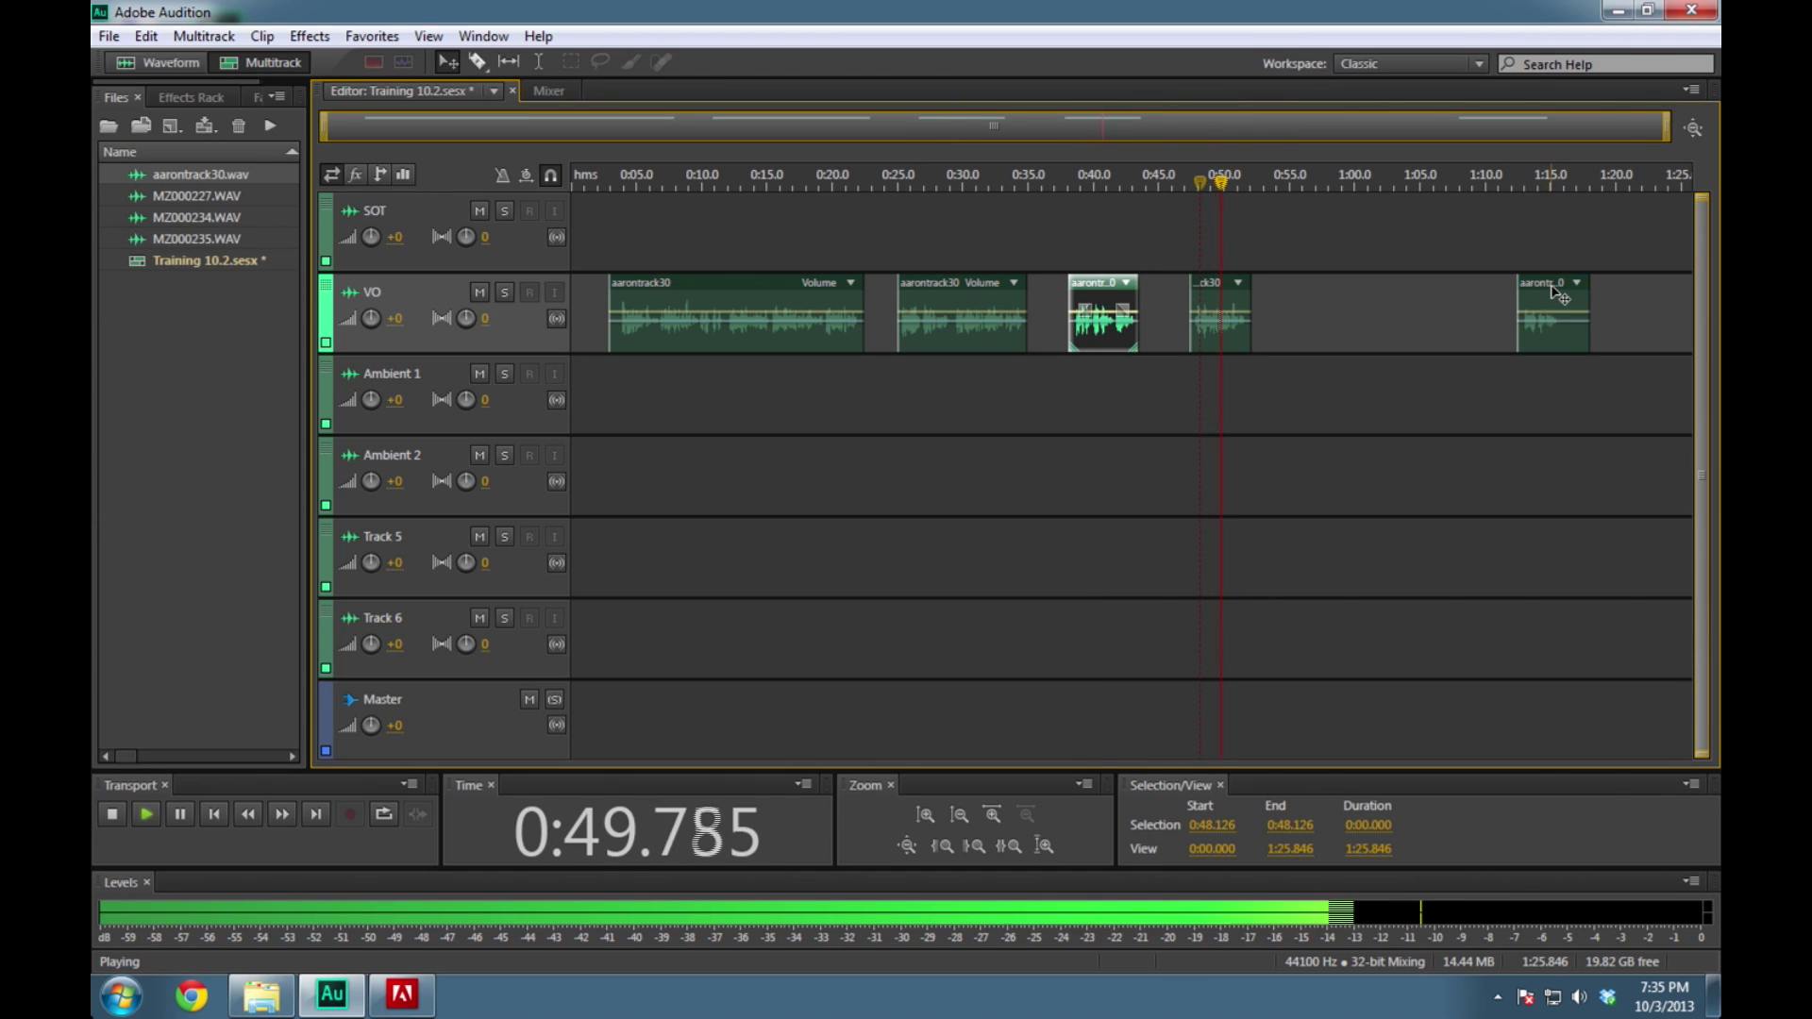
key("space")
left_click_drag(1554, 293, 1316, 295)
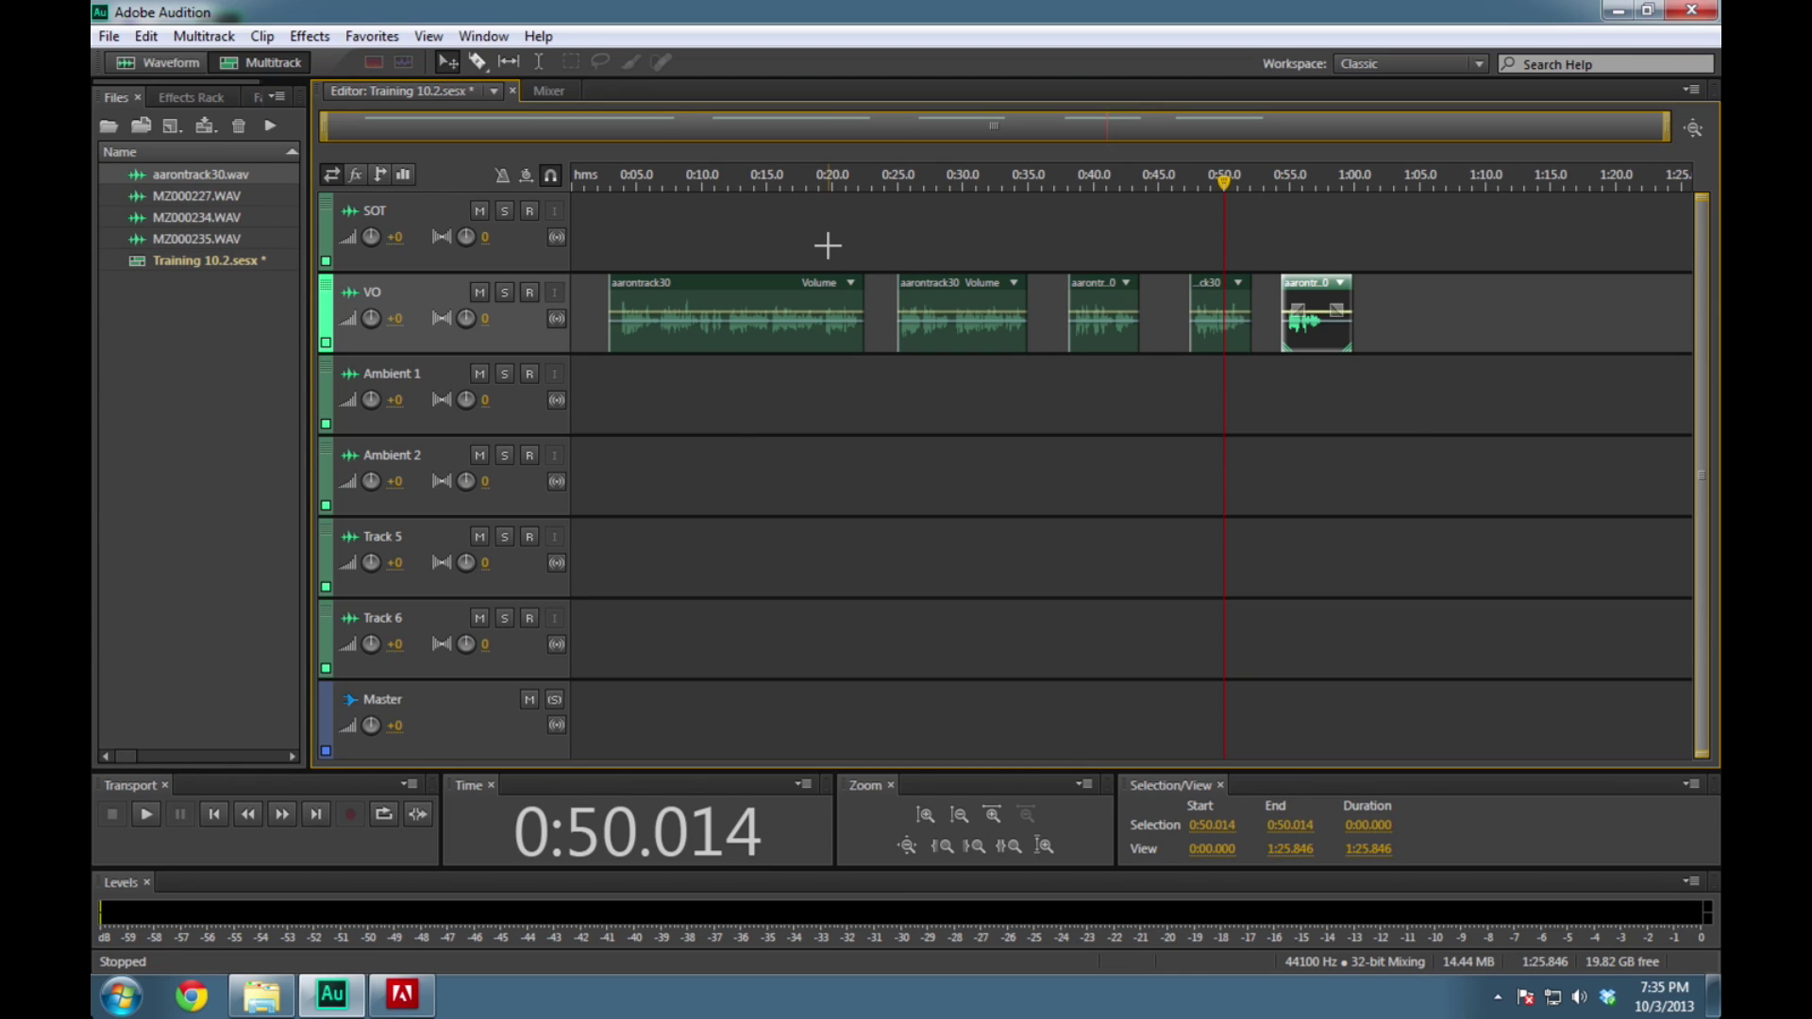
left_click_drag(835, 185, 571, 184)
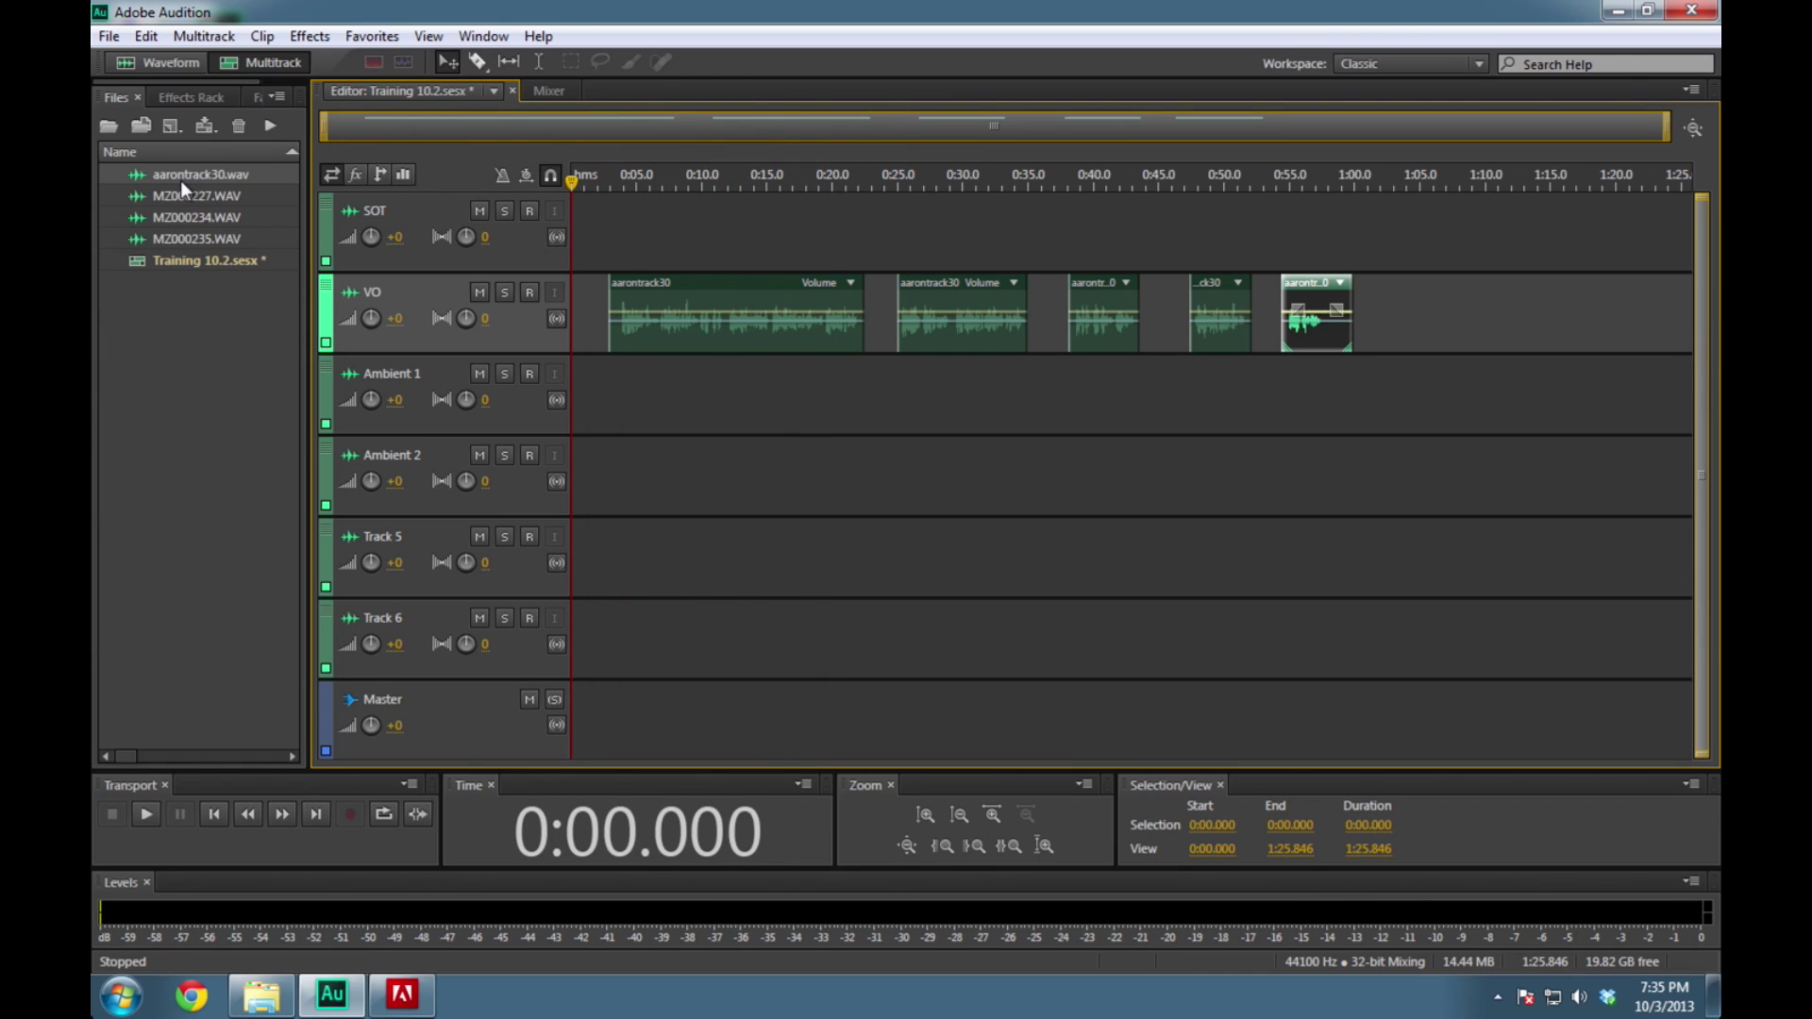
Open MZ000227.WAV in the Waveform editor
left_click(158, 198)
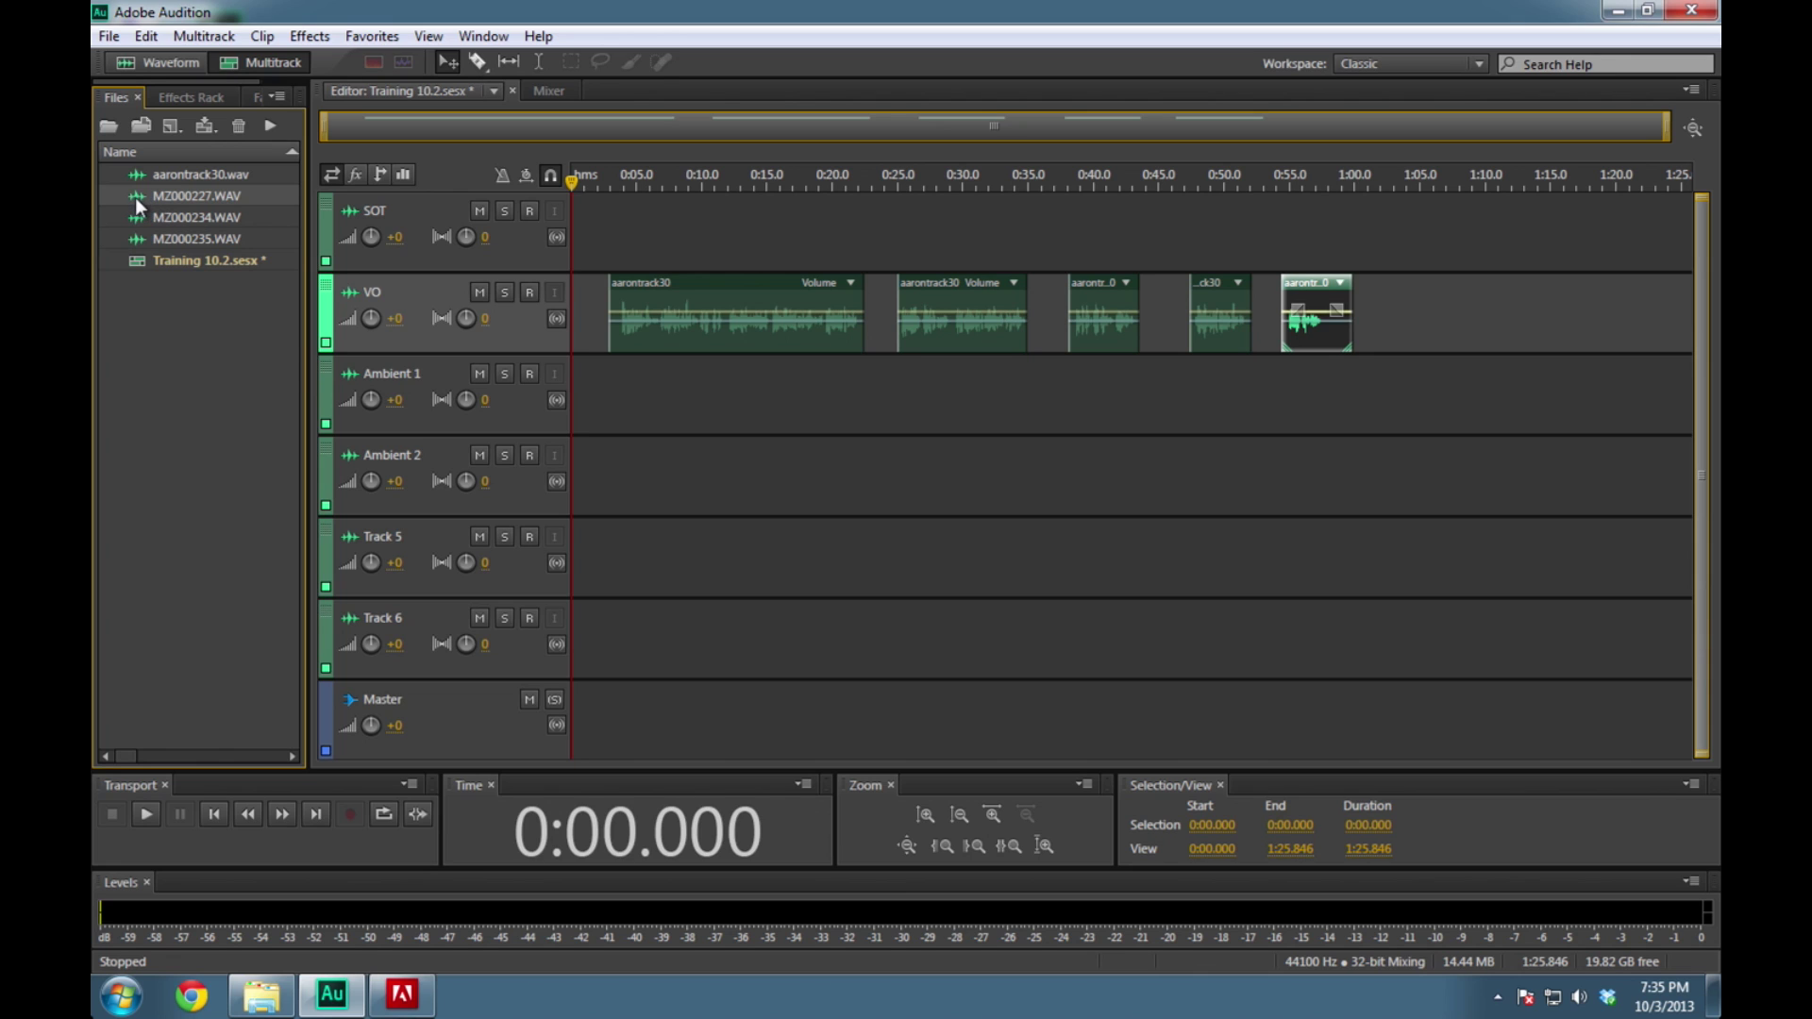
double_click(136, 200)
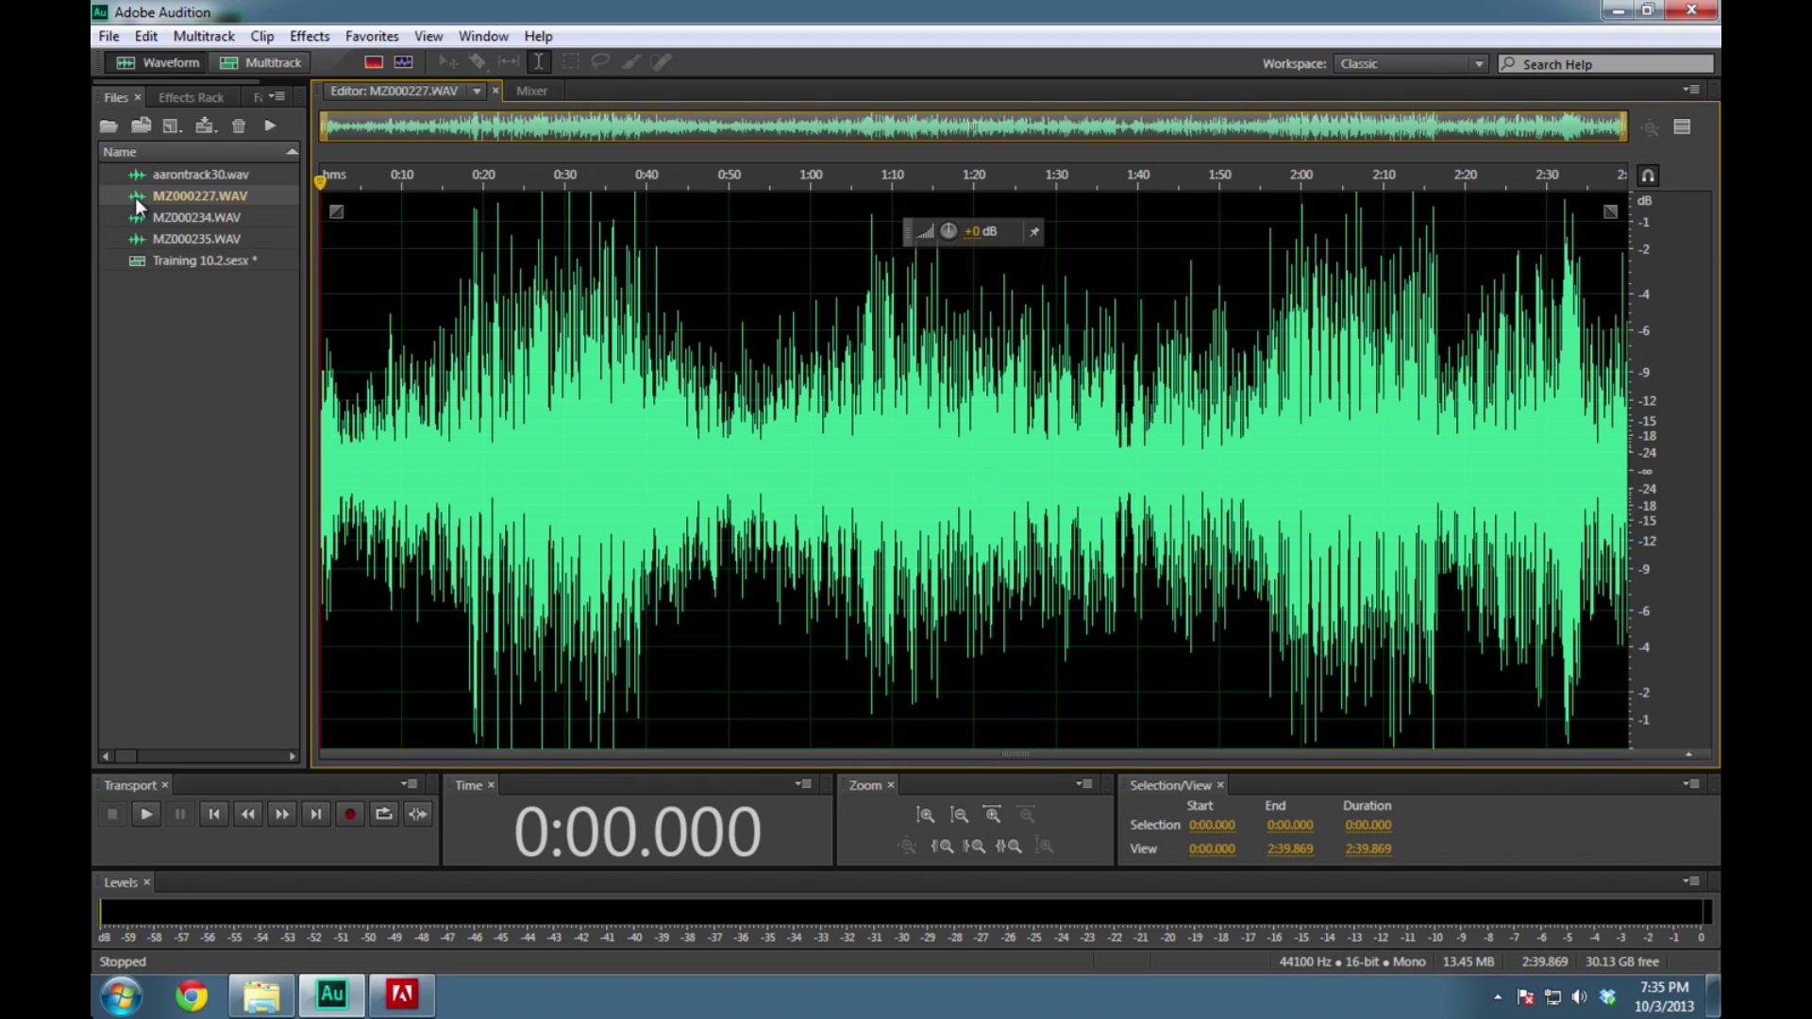
left_click(149, 36)
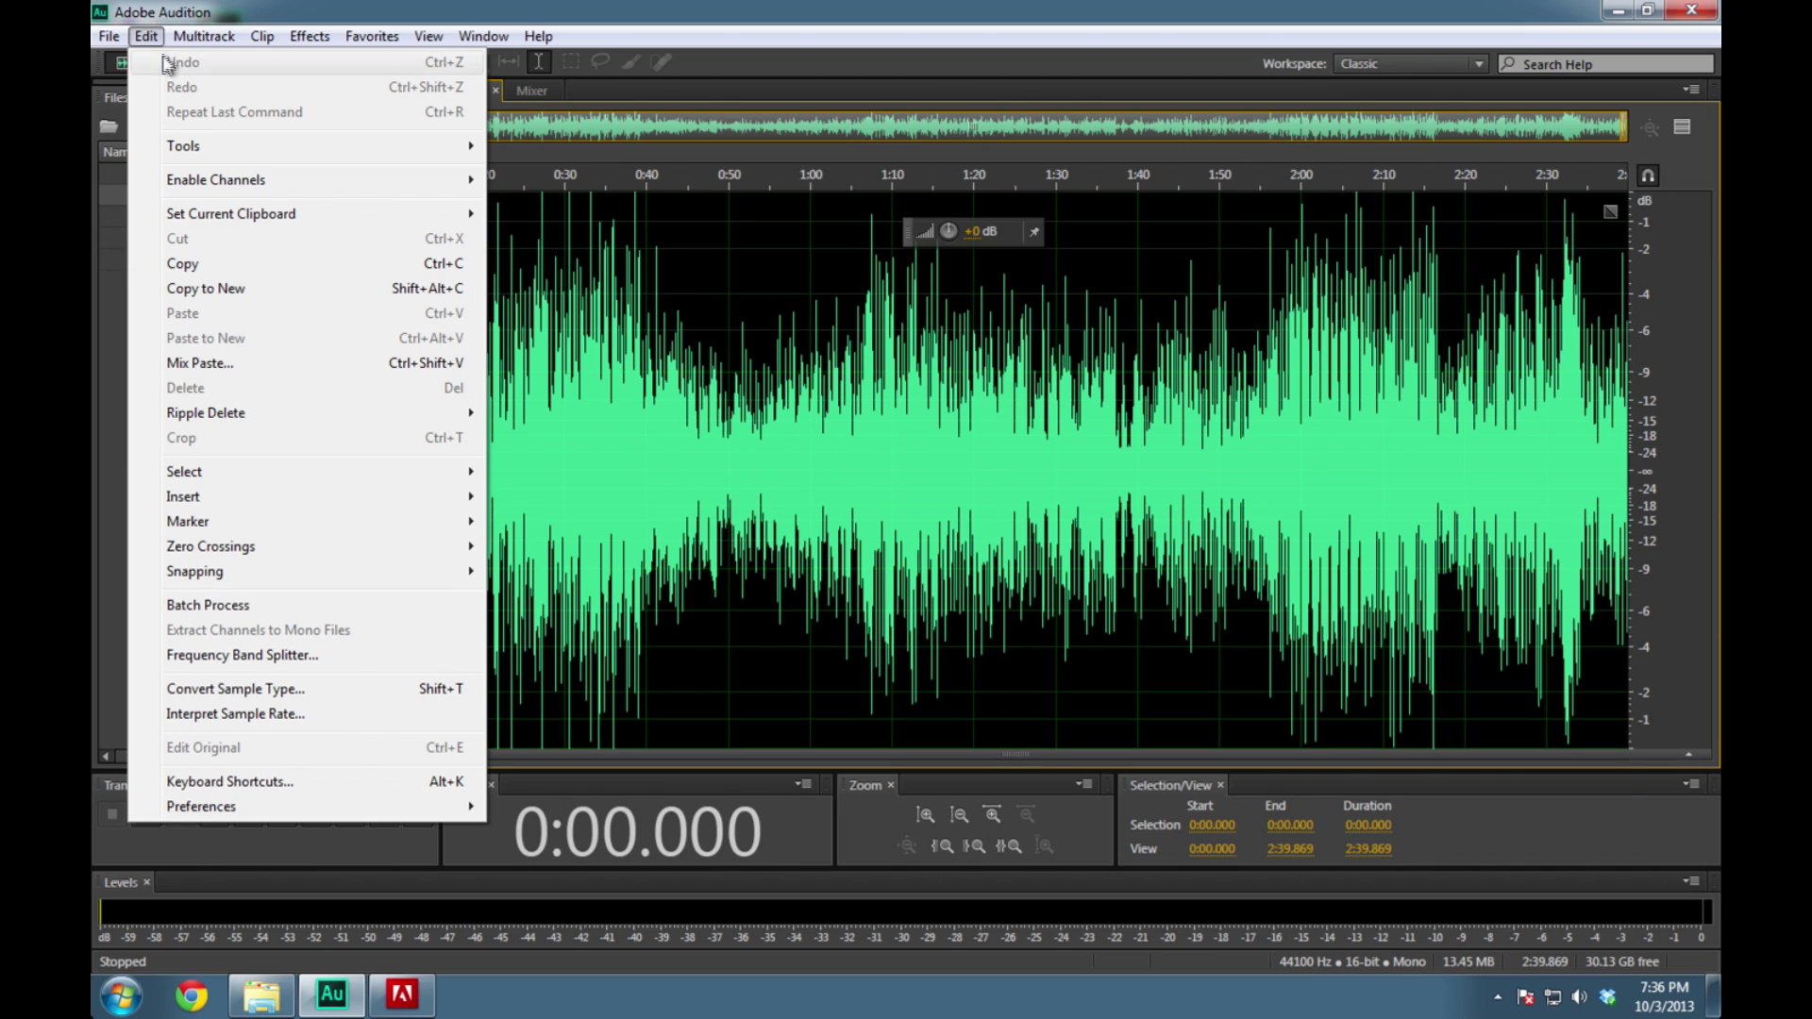
left_click(148, 38)
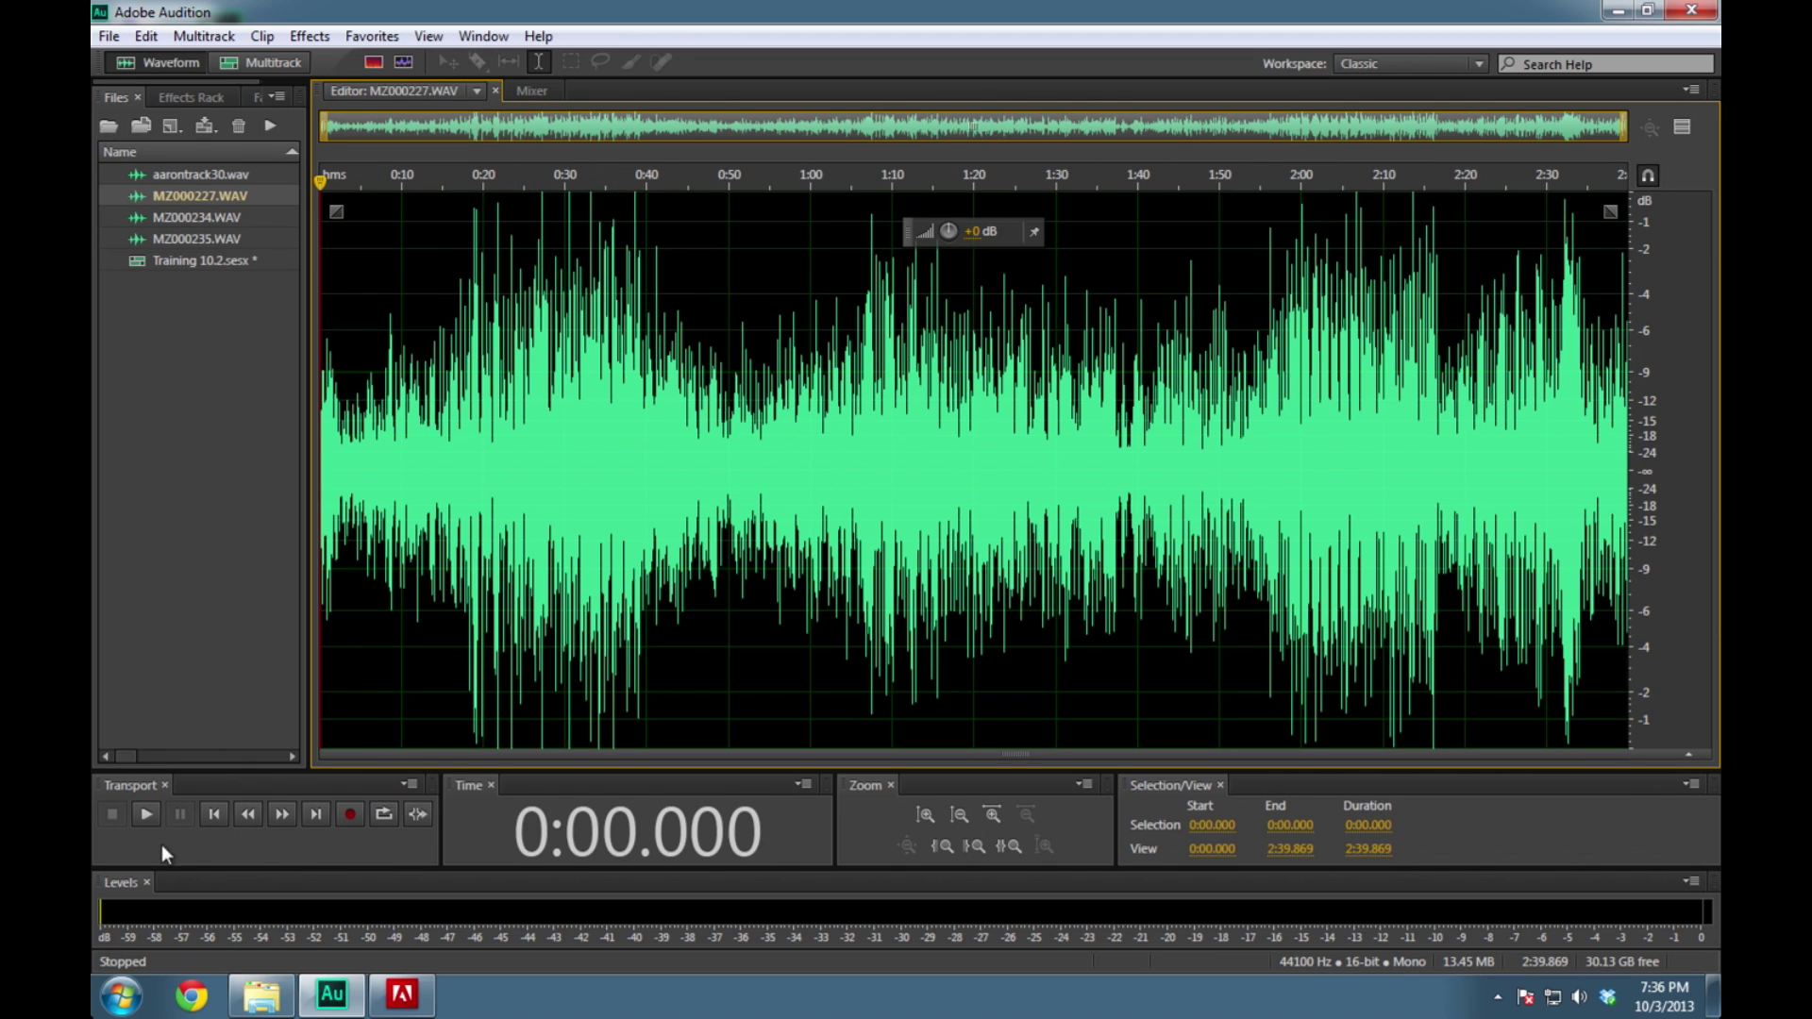
Play MZ000227.WAV from the beginning, from about 0:37 and from about 1:13 to sample its content
left_click(147, 814)
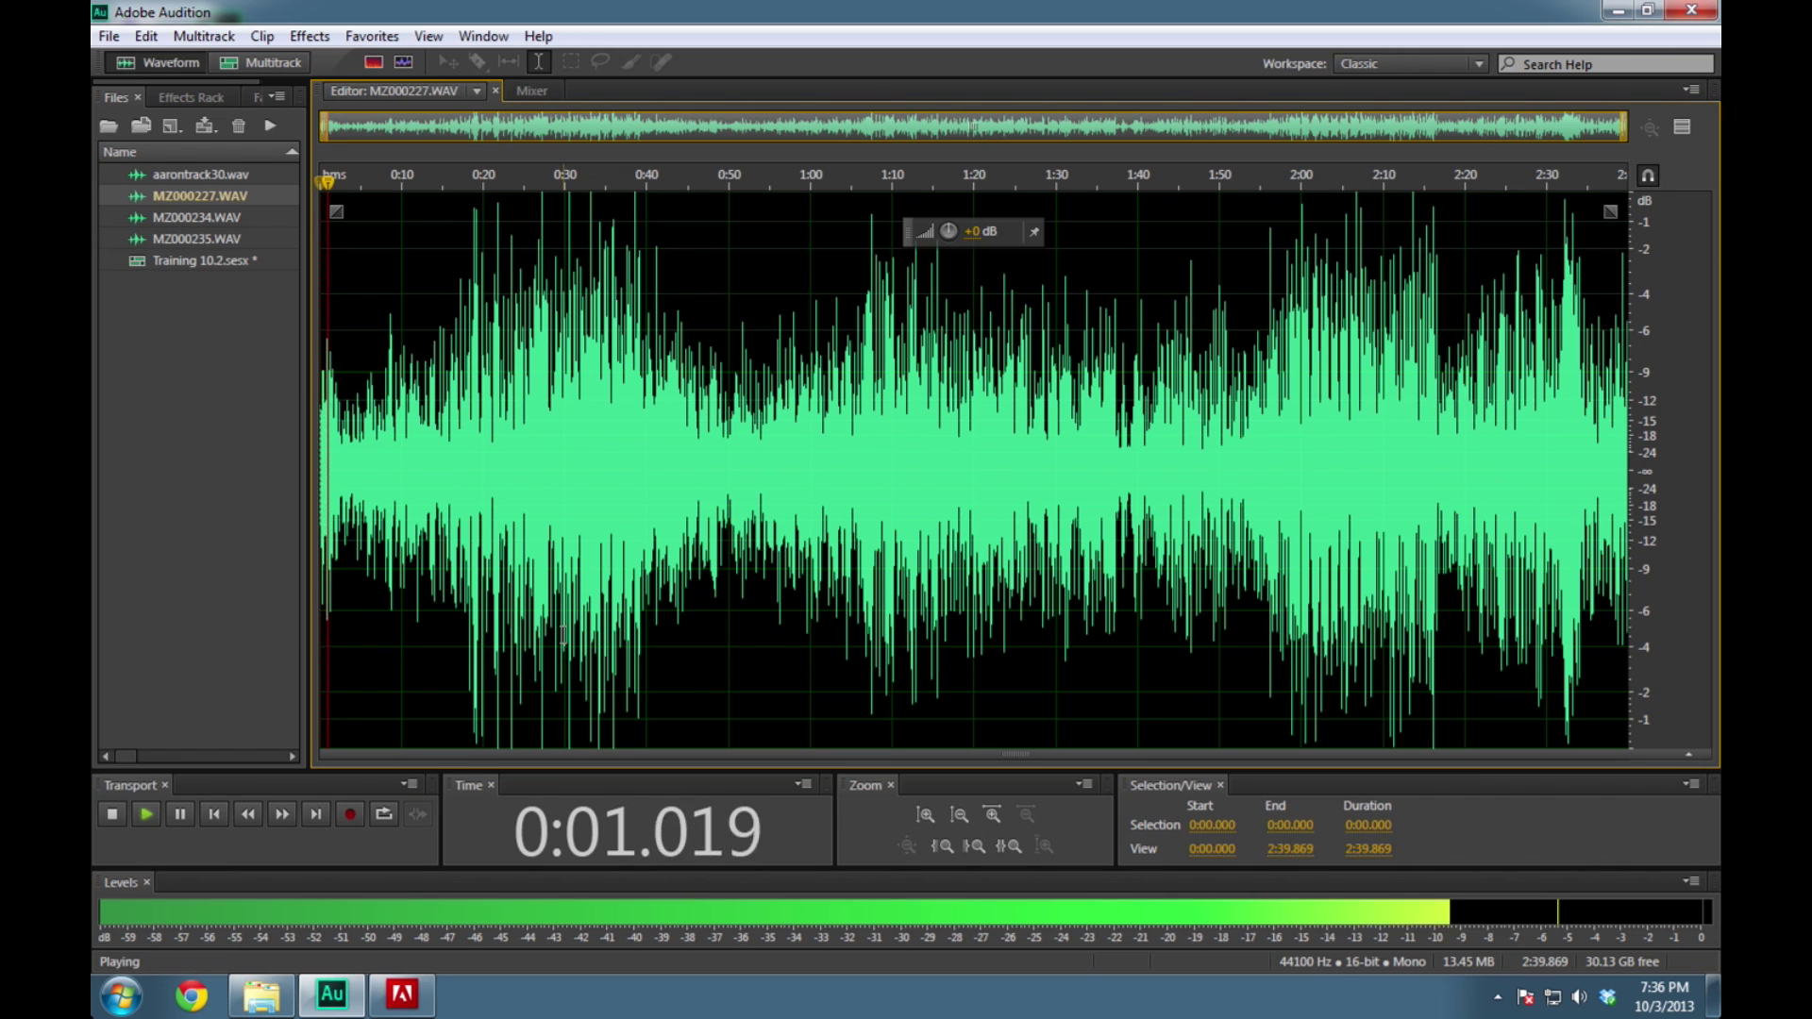
left_click(626, 444)
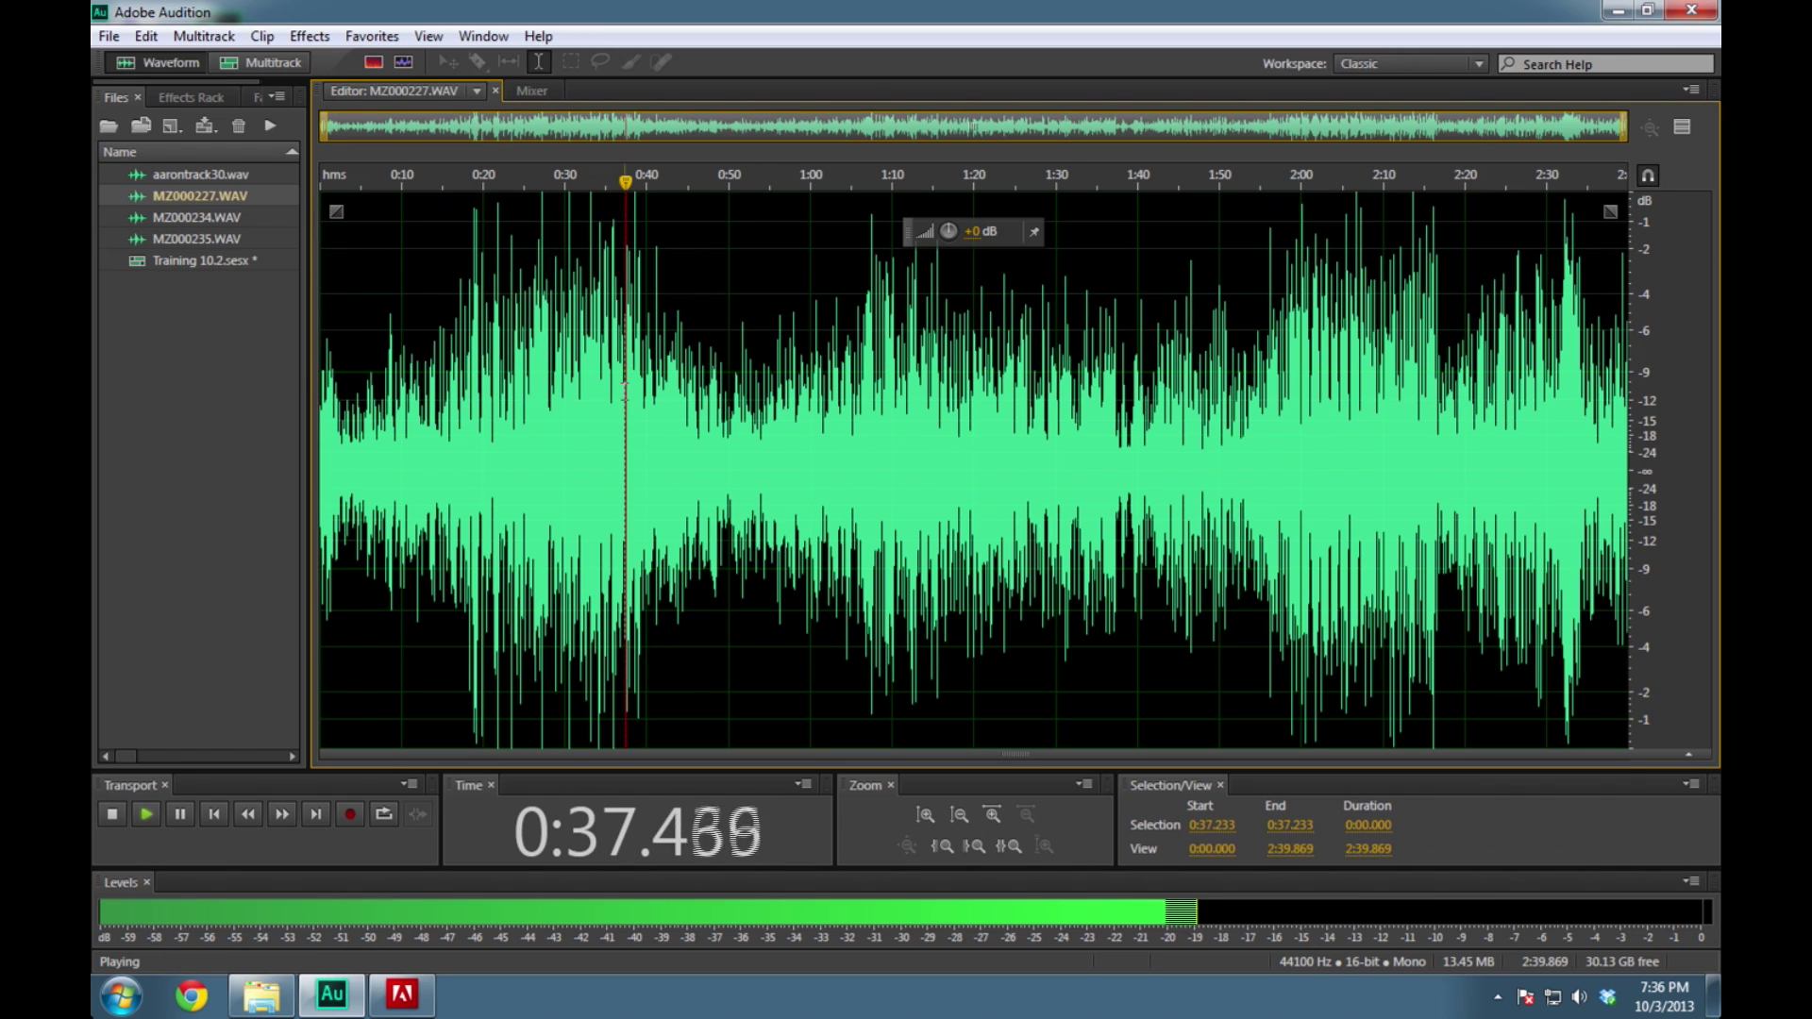
key("space")
left_click(922, 383)
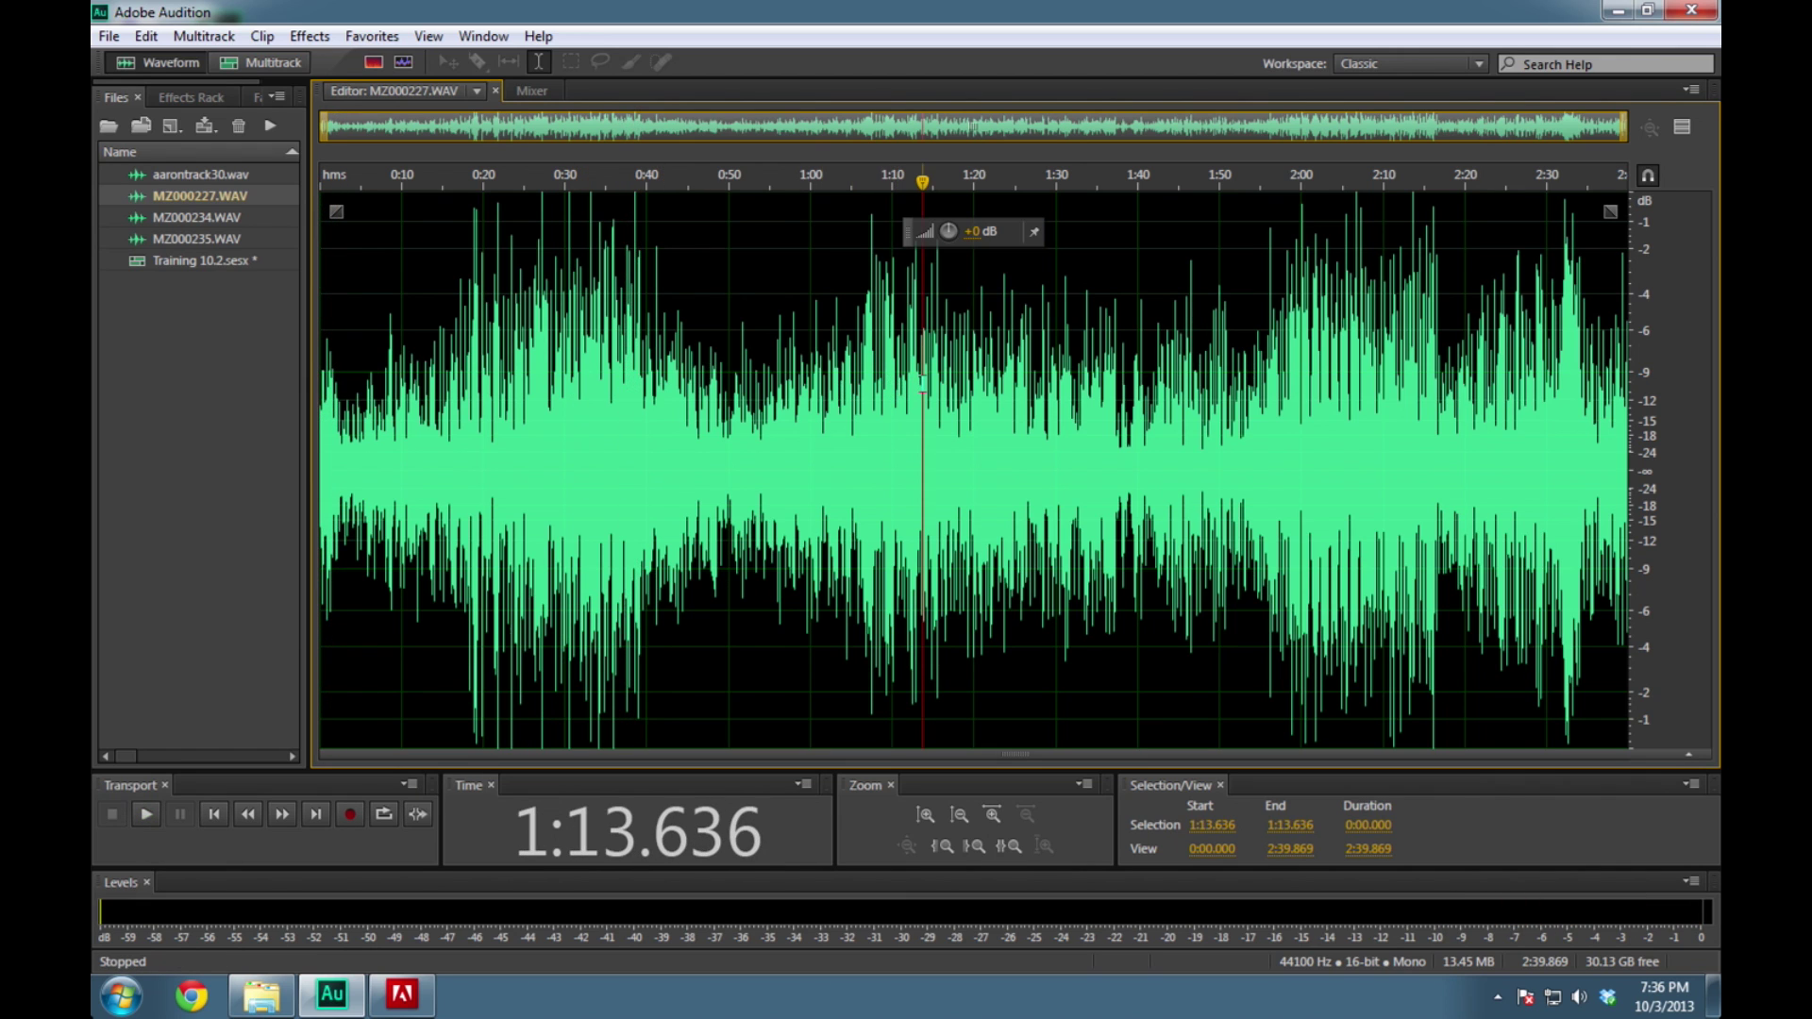
key("space")
key("space")
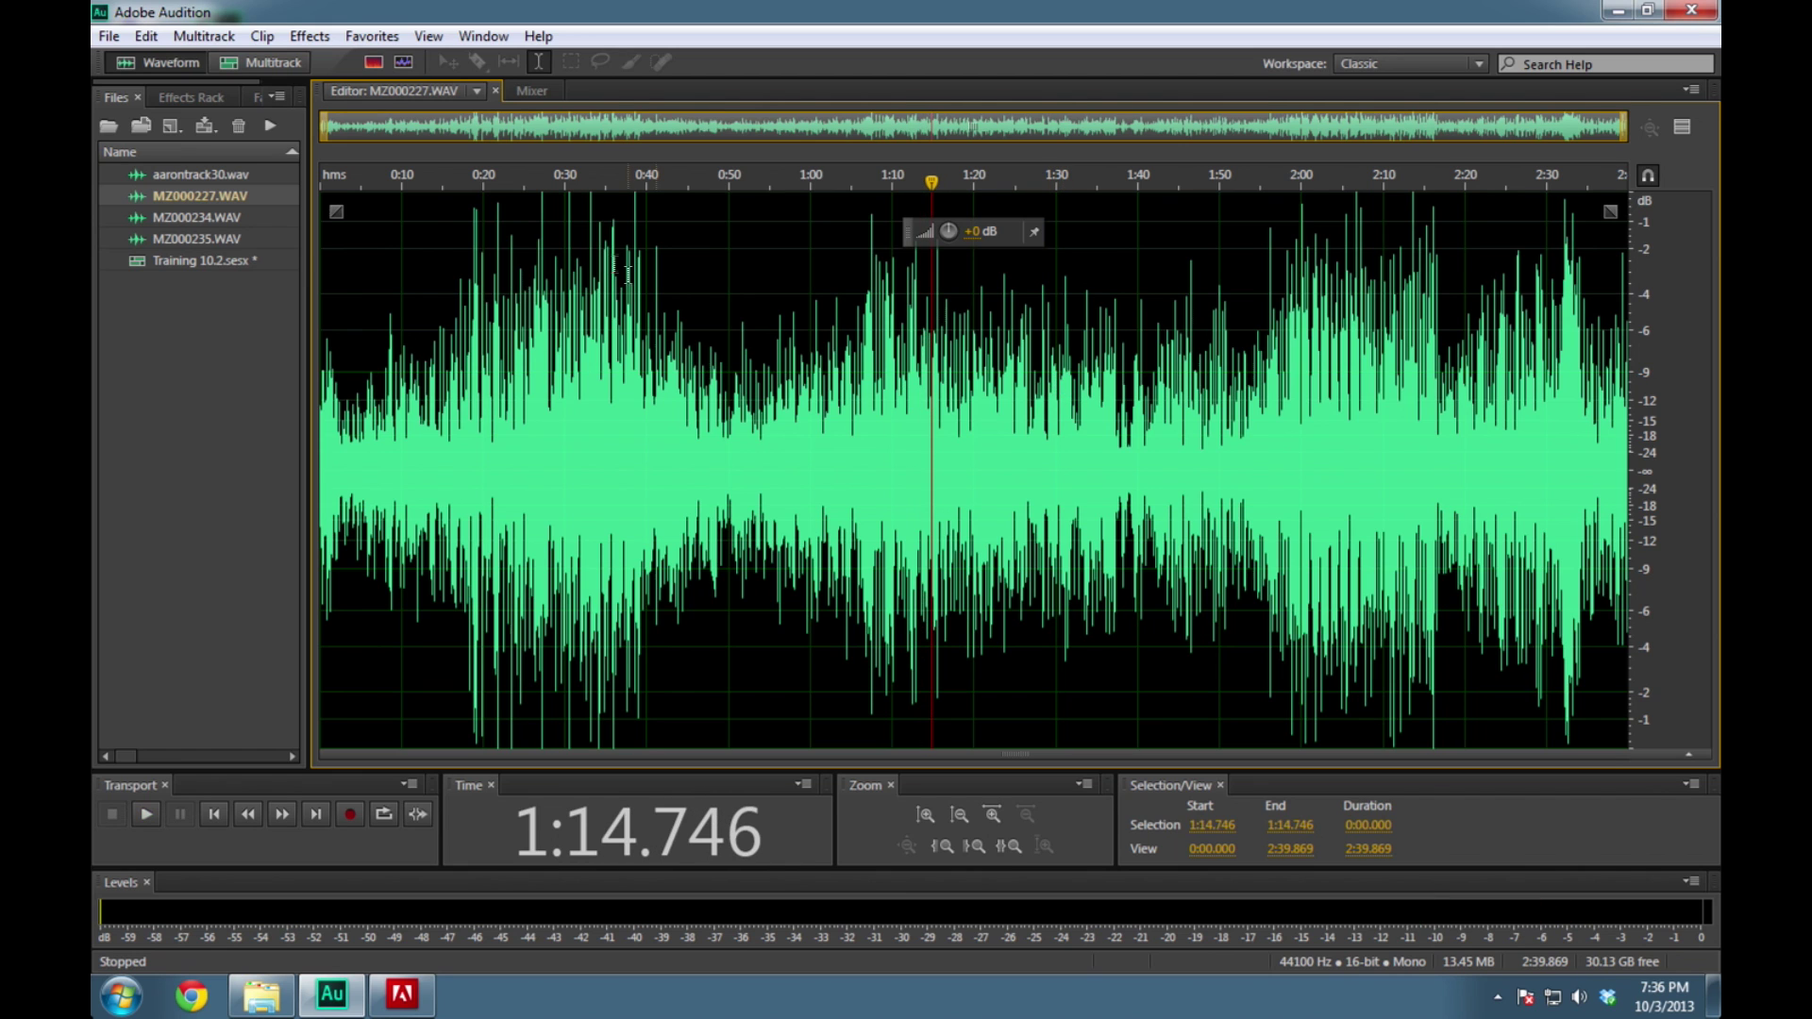
Open MZ000234.WAV in the Waveform editor and sample it at the start, at about 0:18 and at about 0:53
double_click(157, 218)
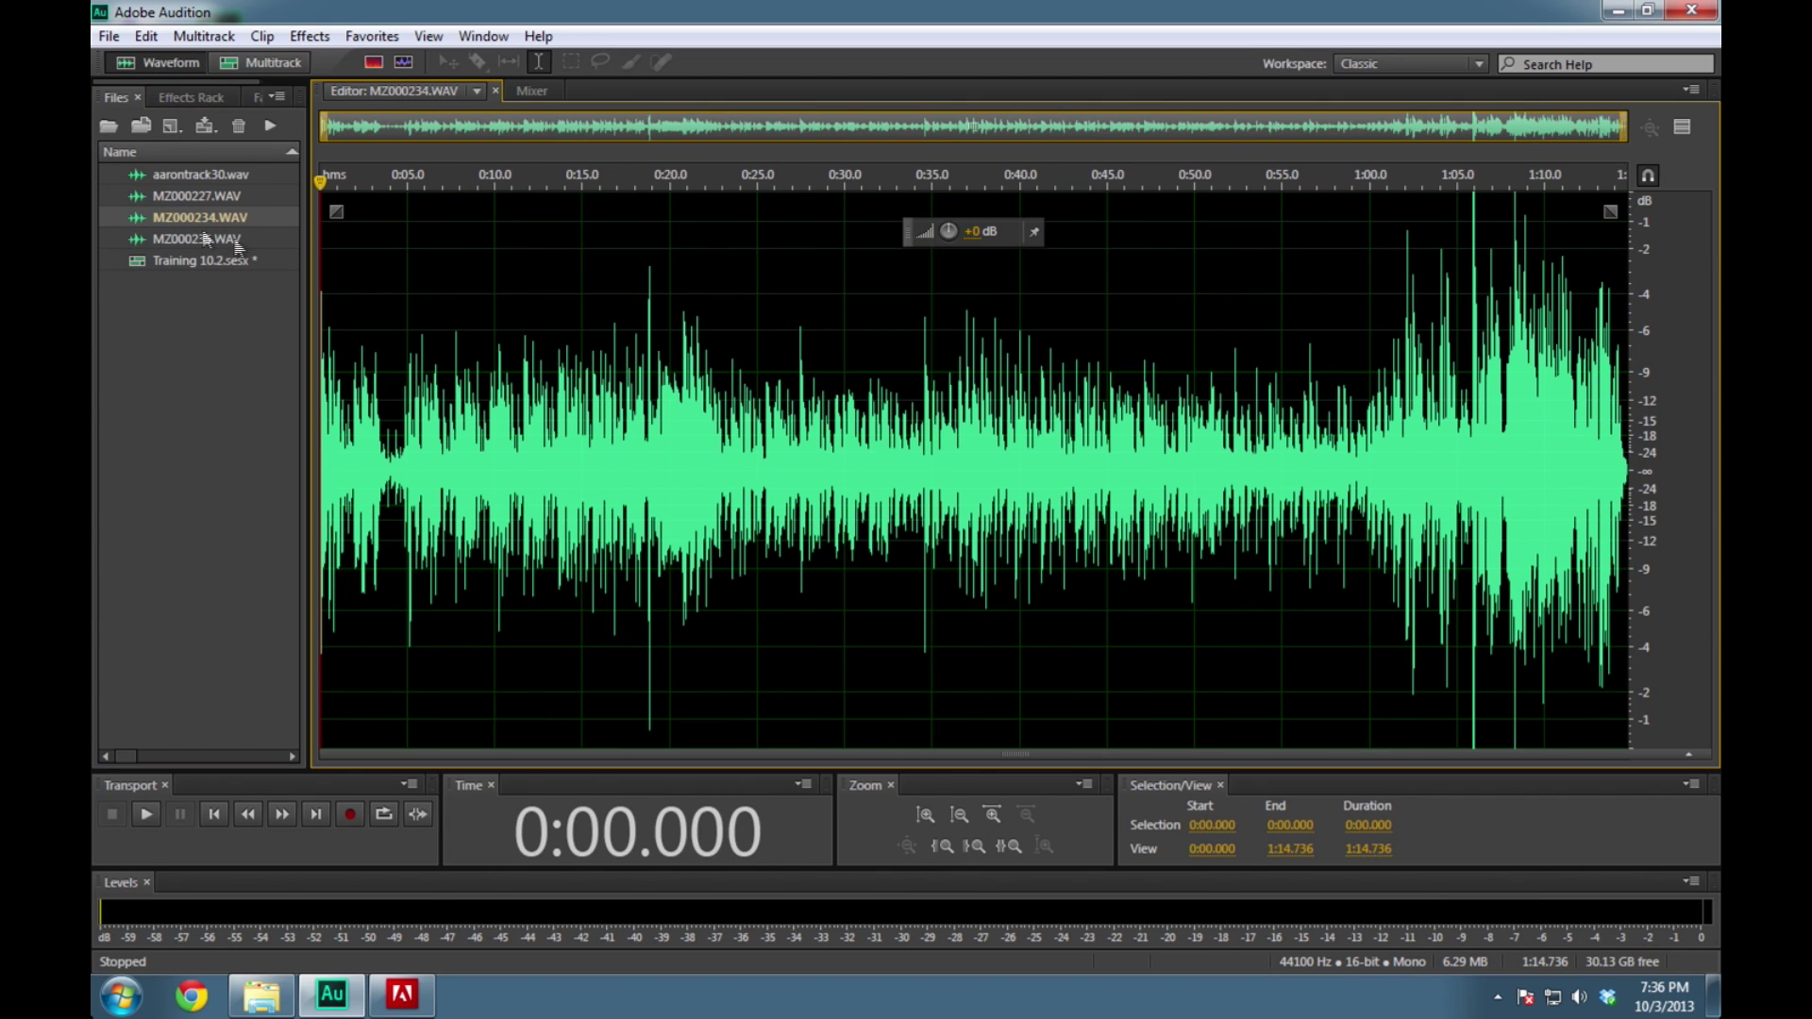
key("space")
left_click(645, 401)
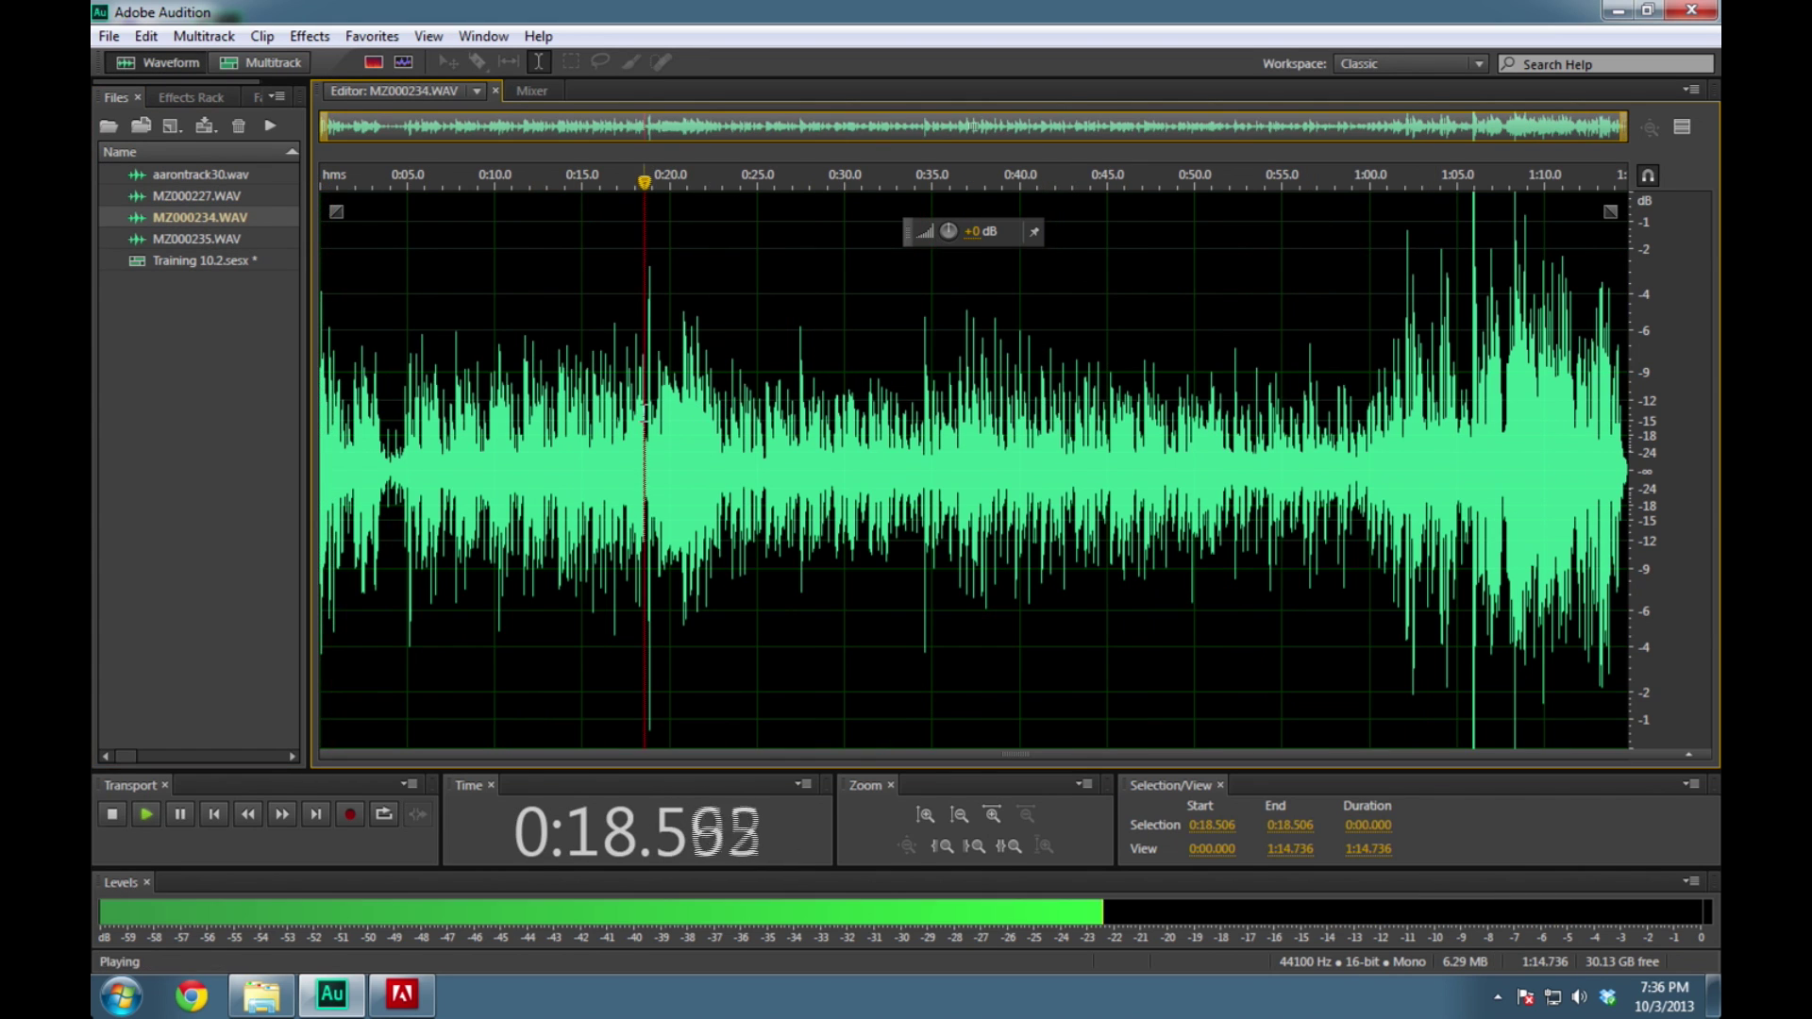
key("space")
left_click(1255, 401)
key("space")
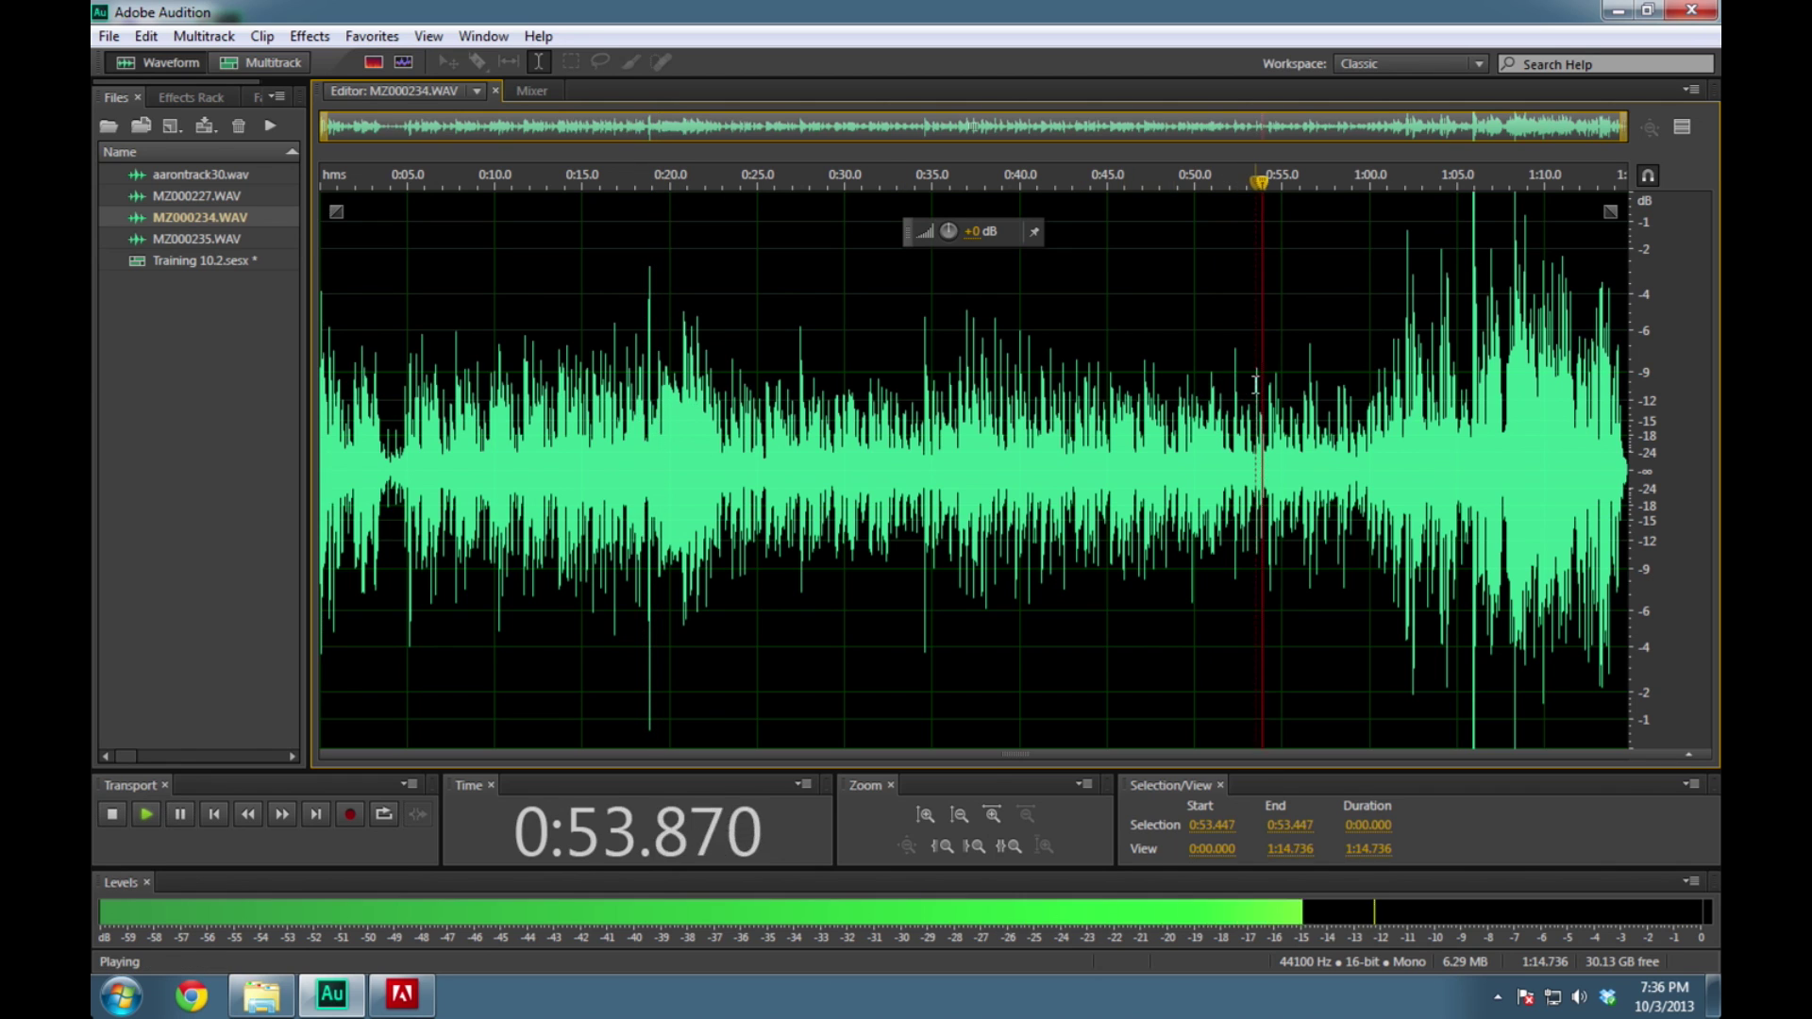
key("space")
Open MZ000235.WAV in the Waveform editor and play its beginning
double_click(197, 239)
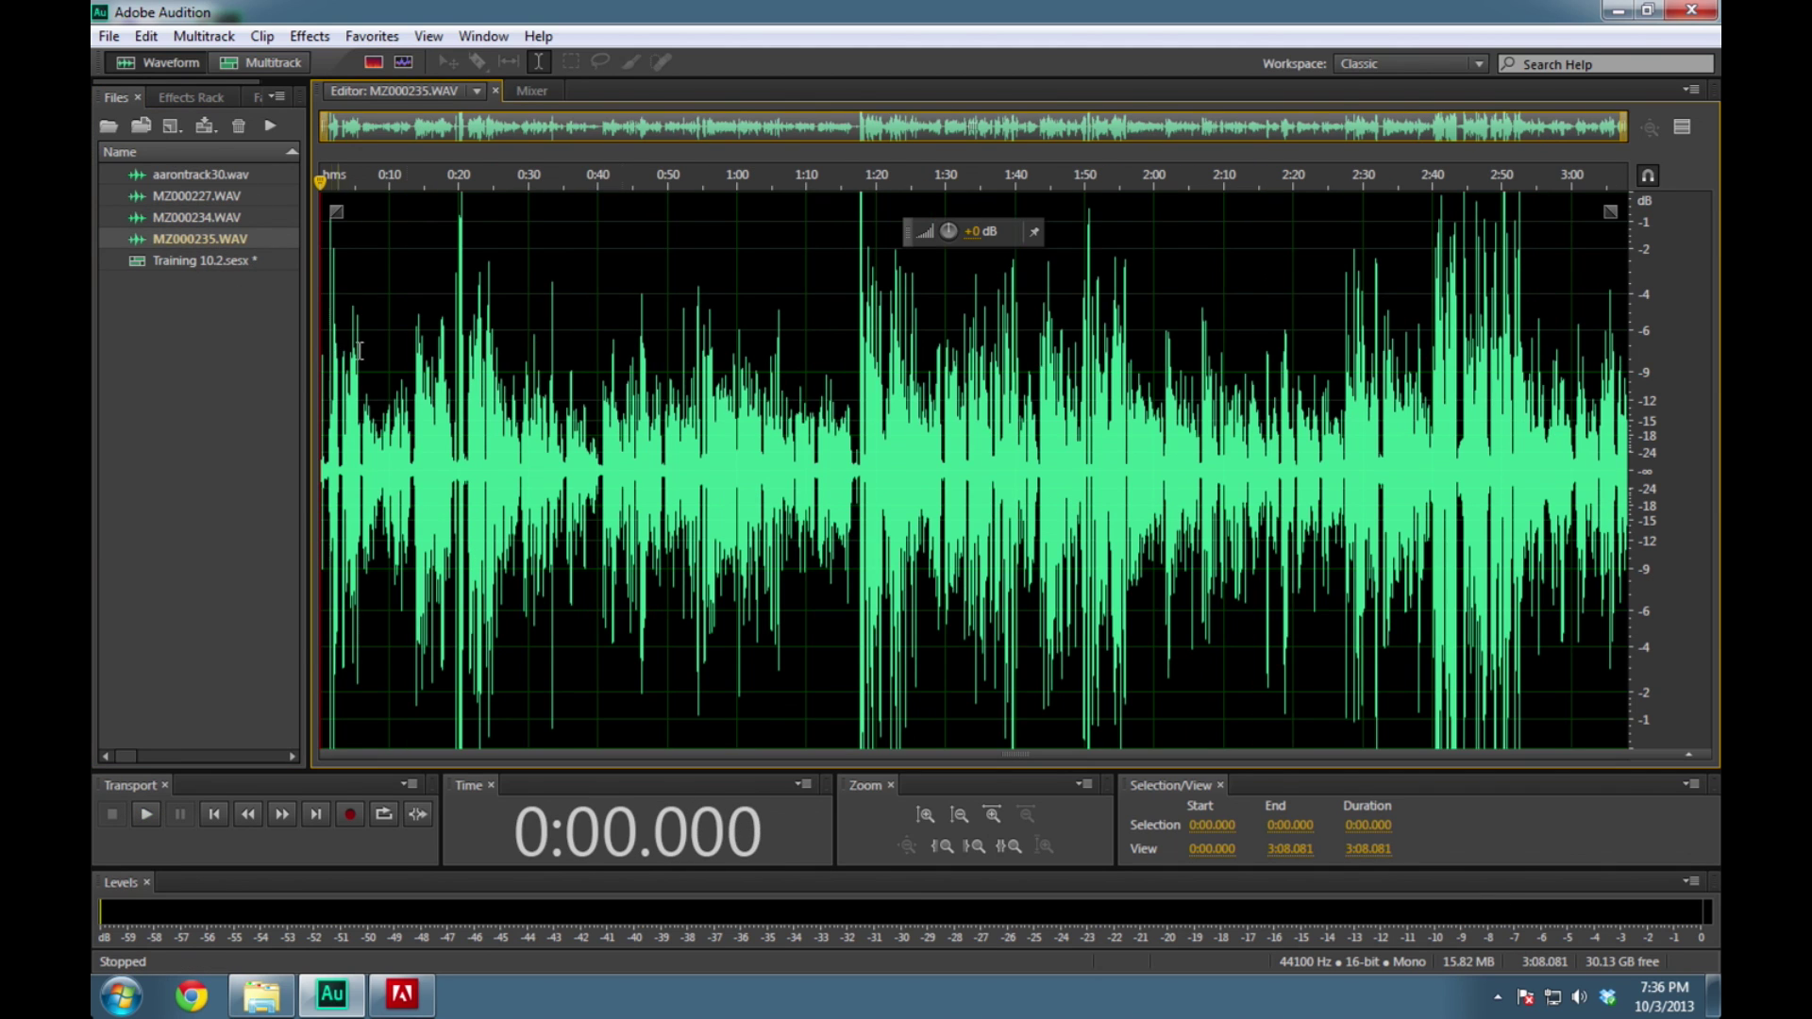
key("space")
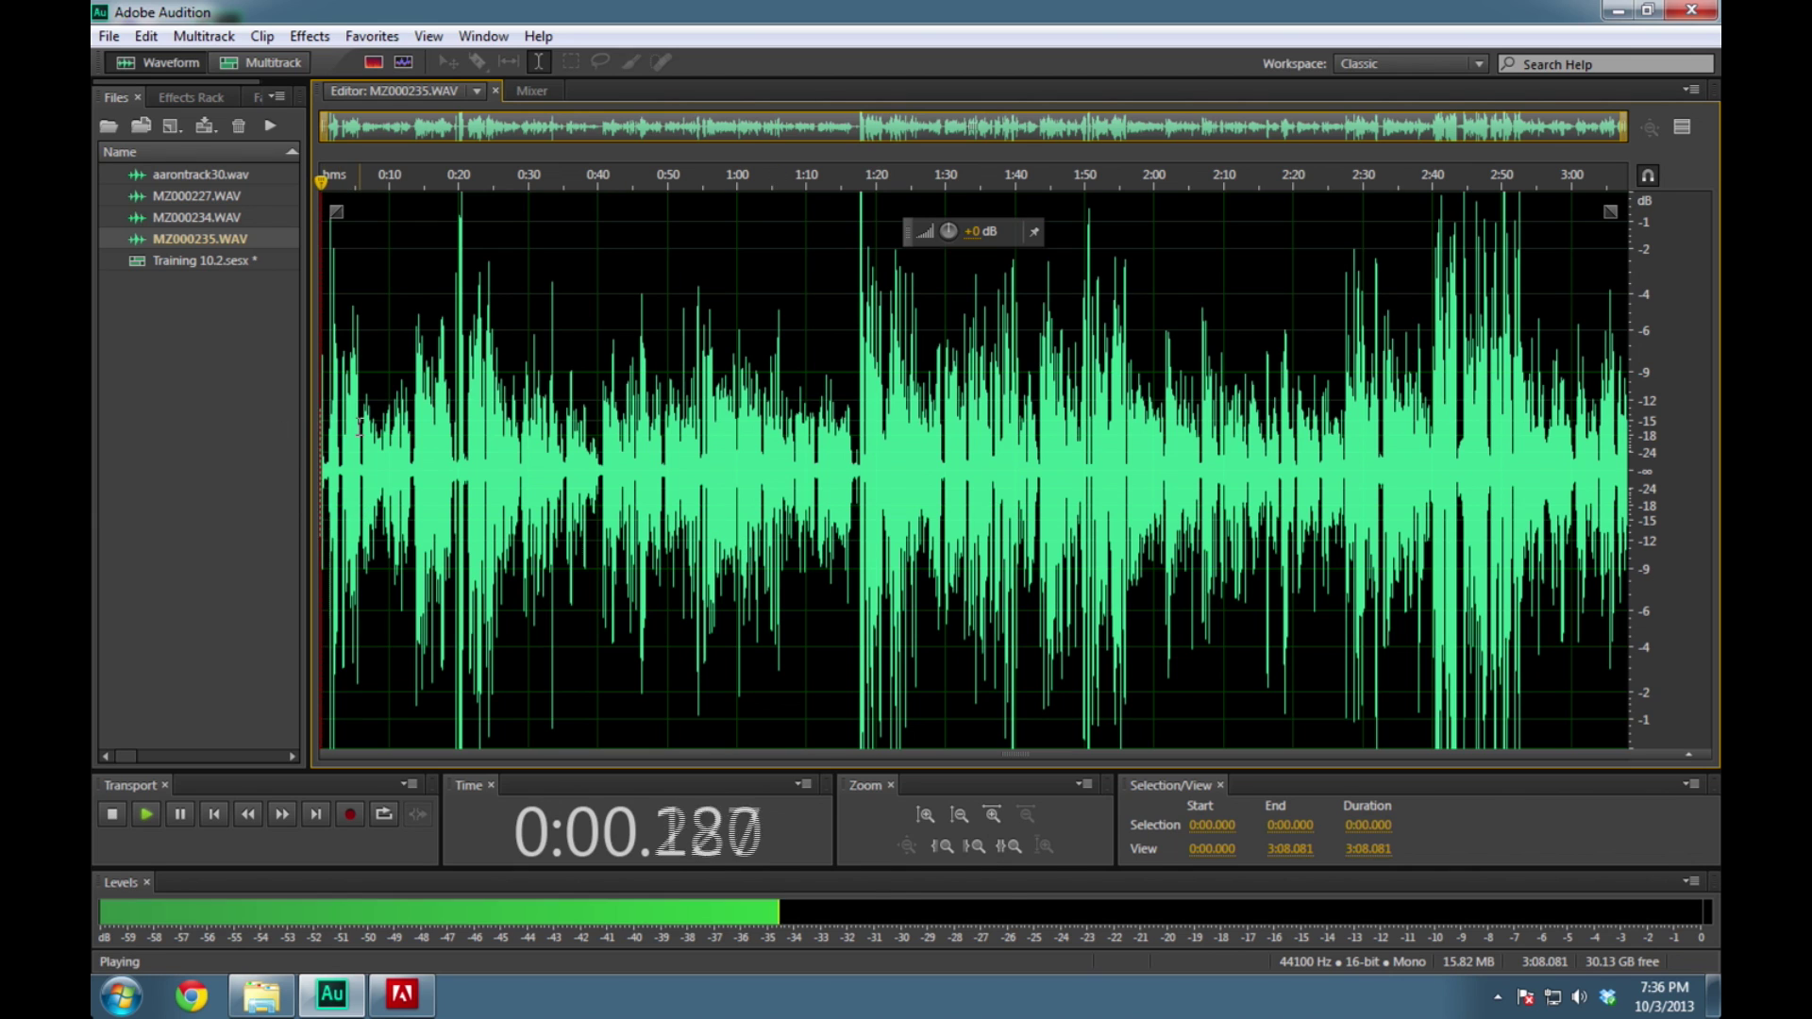
left_click(410, 425)
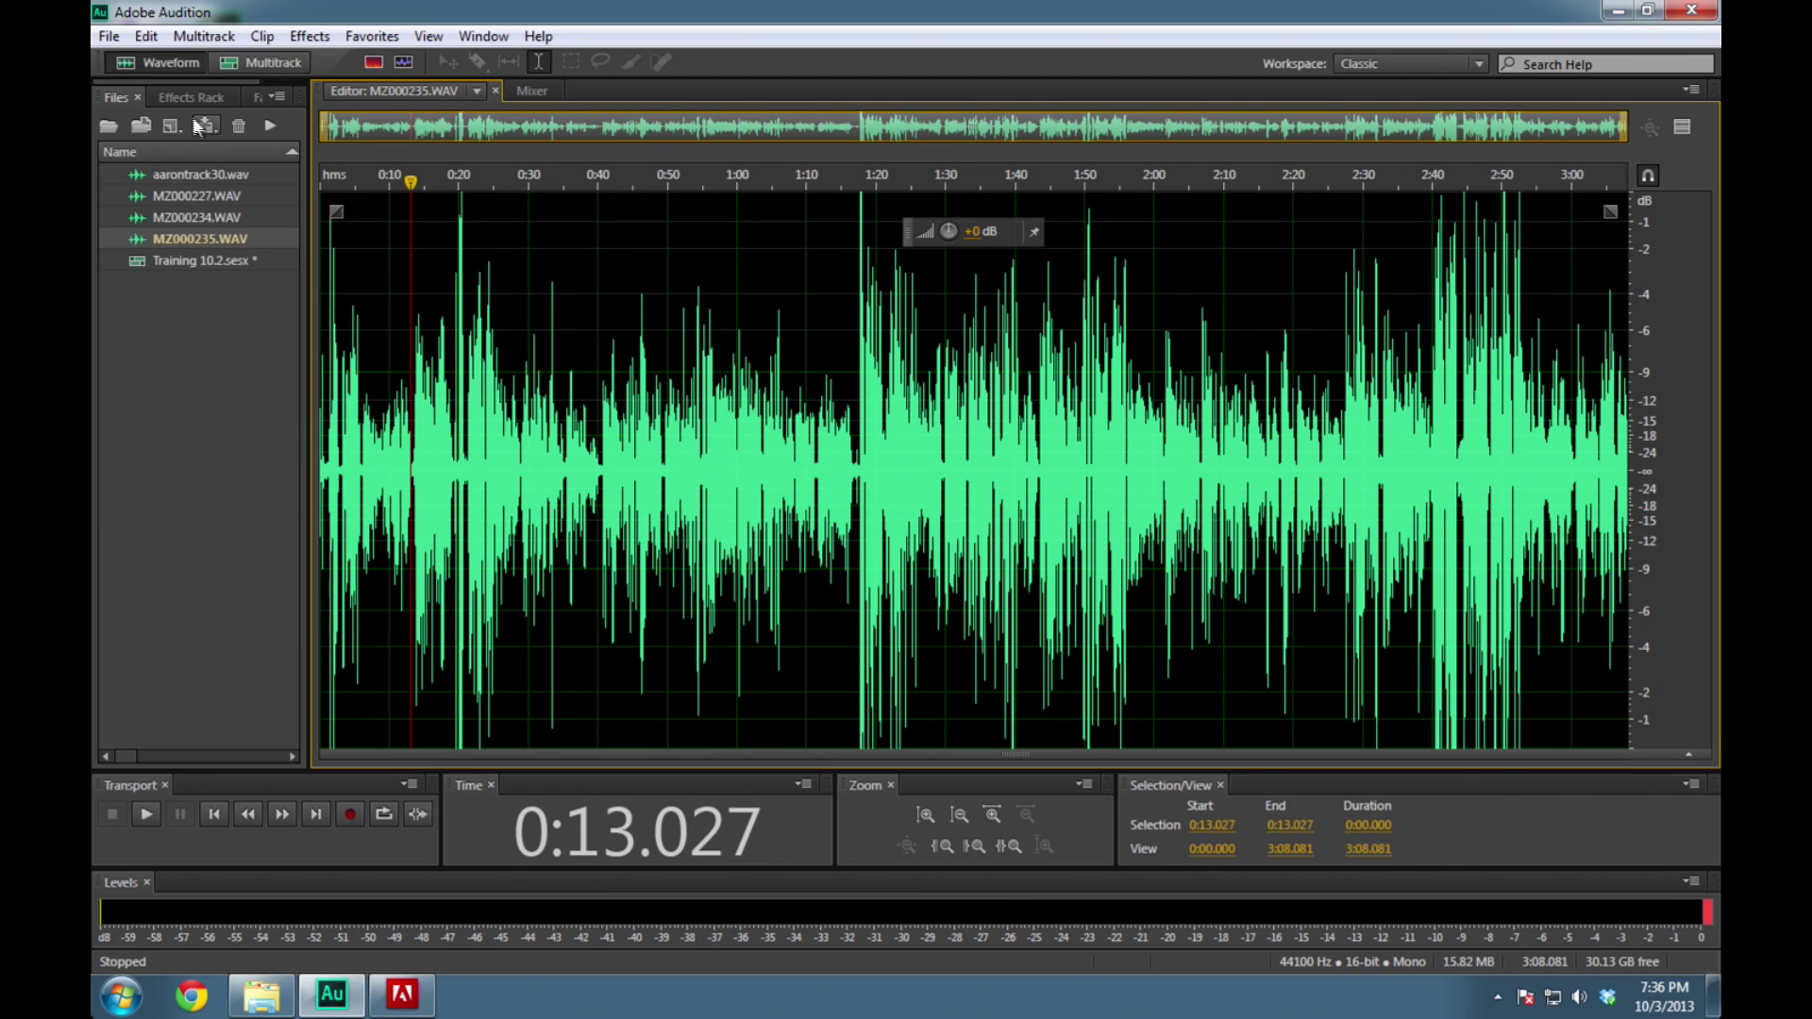
Return to the multitrack session, place MZ000235.WAV at the start of the SOT track and play the session from about 0:02
left_click(264, 65)
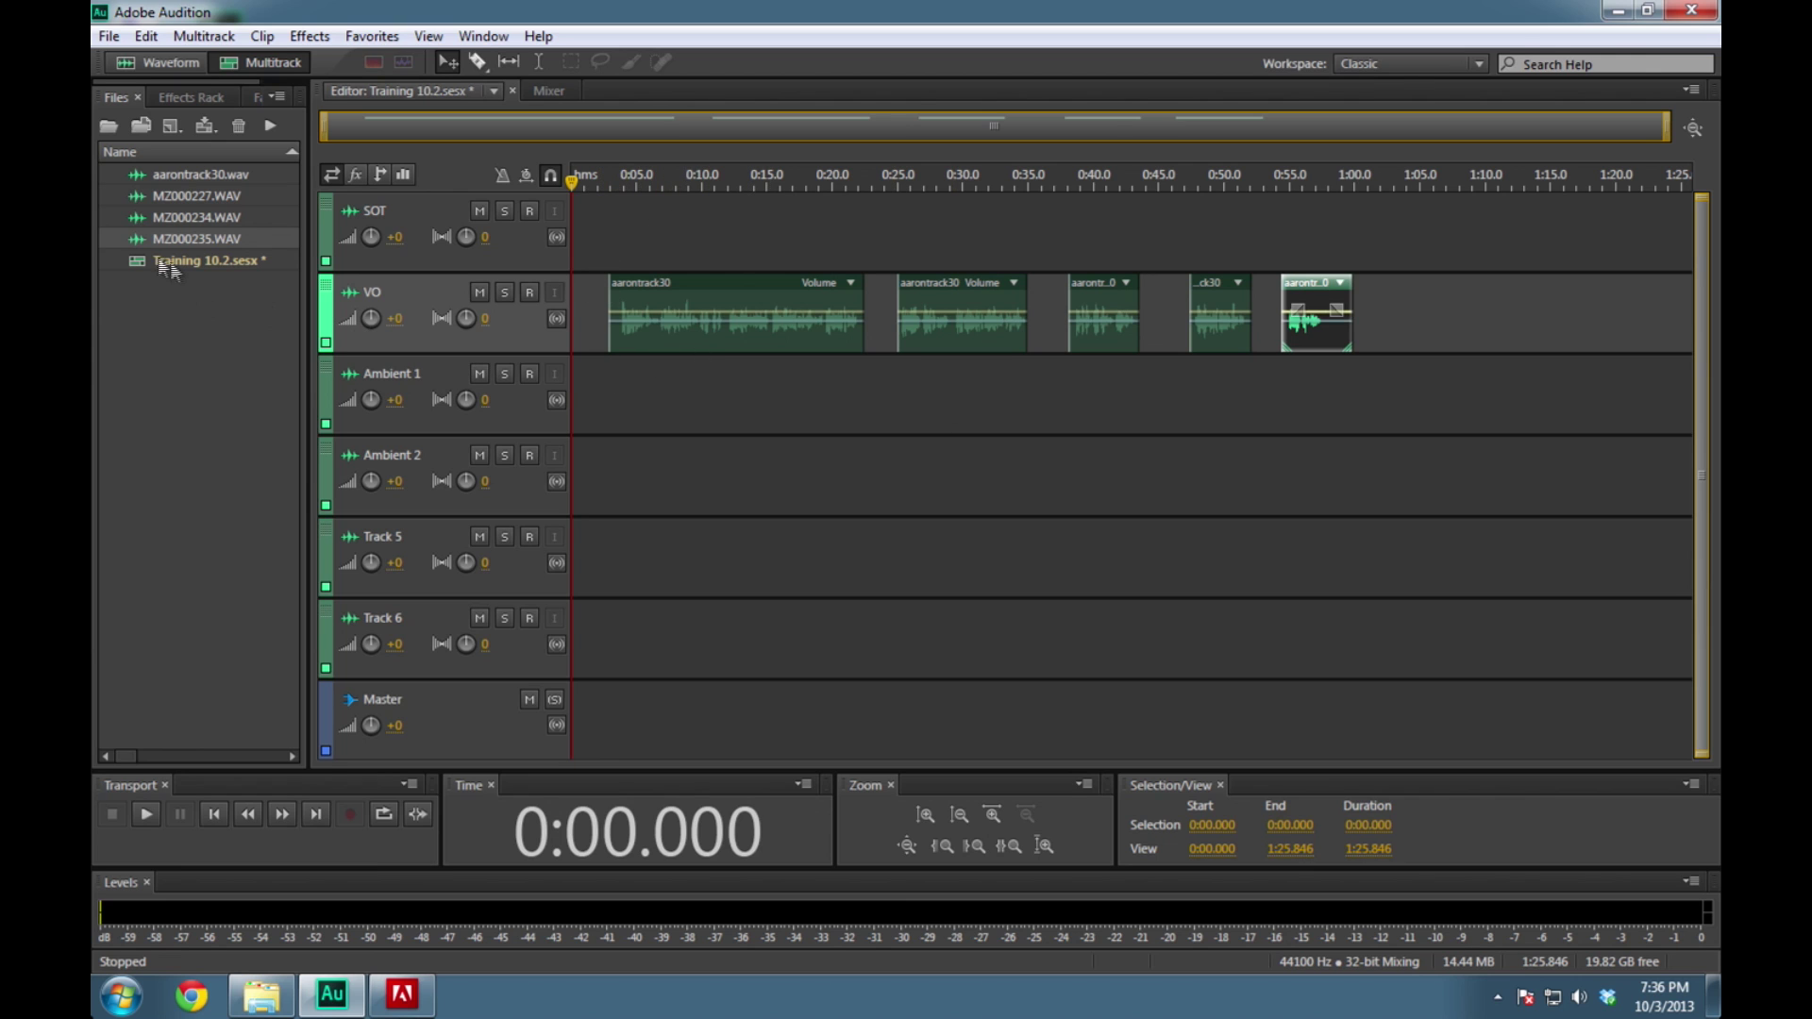
left_click_drag(134, 240, 570, 231)
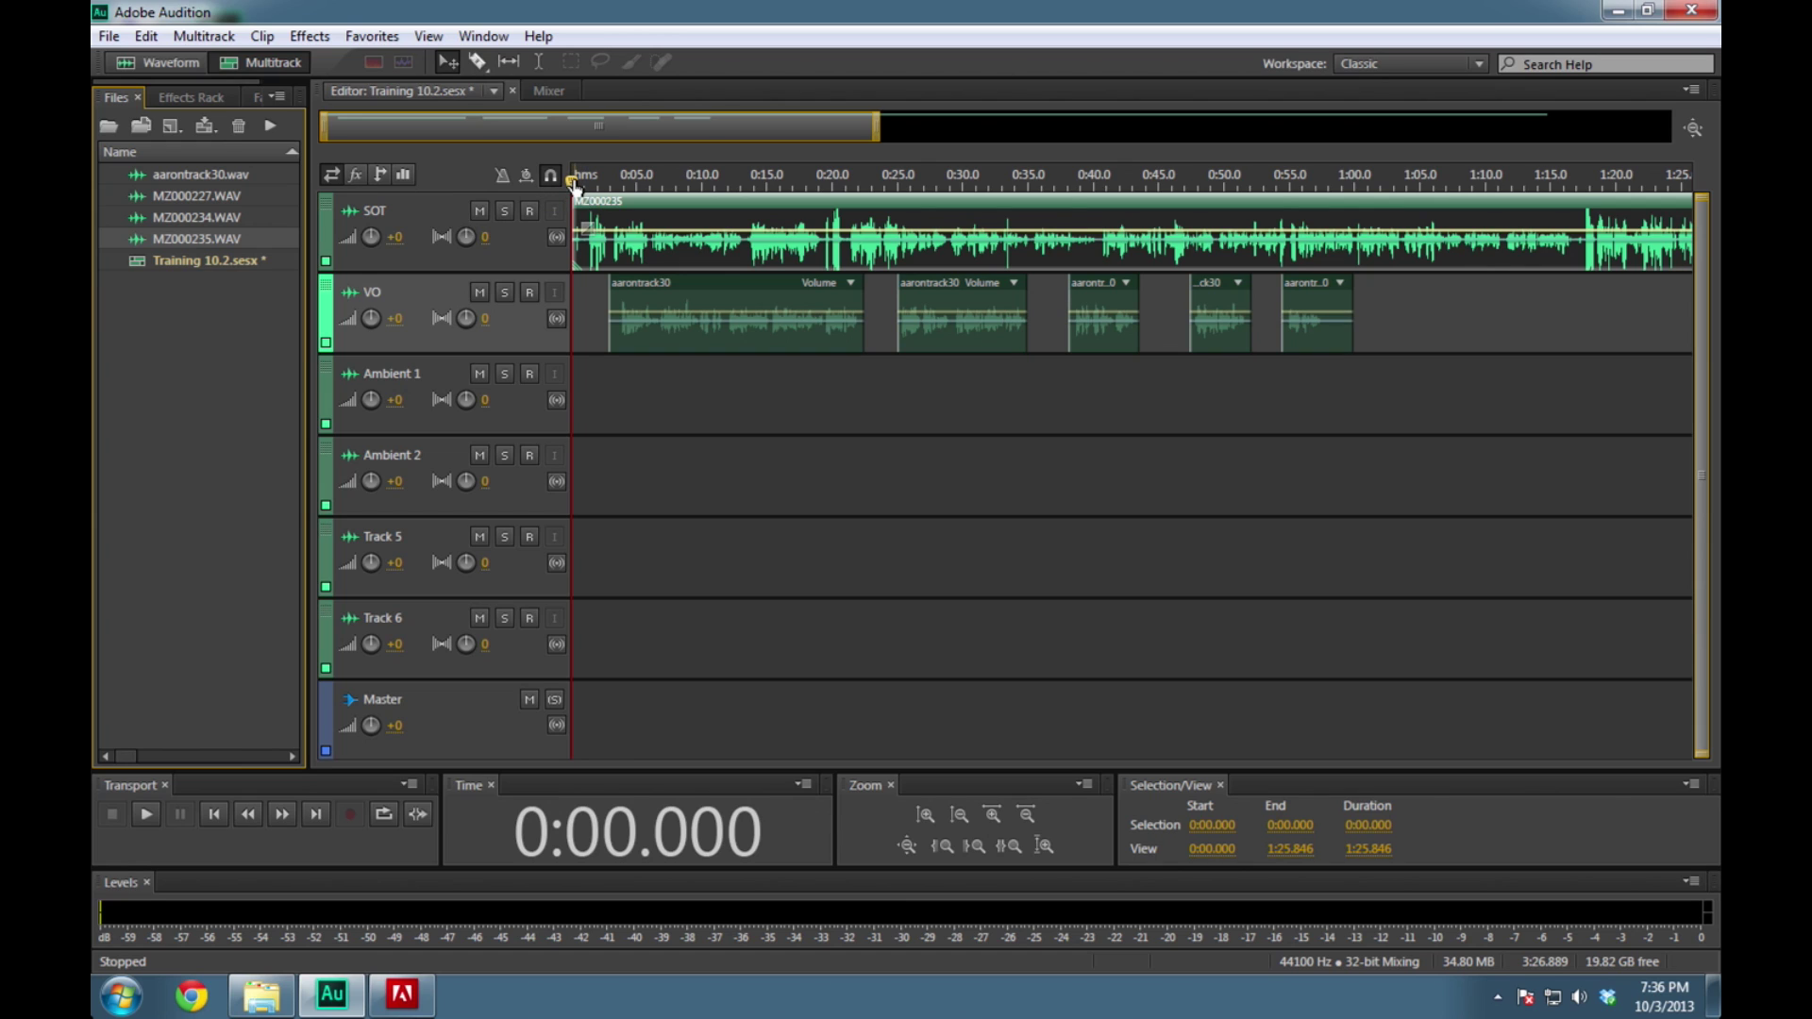
left_click_drag(574, 186, 581, 193)
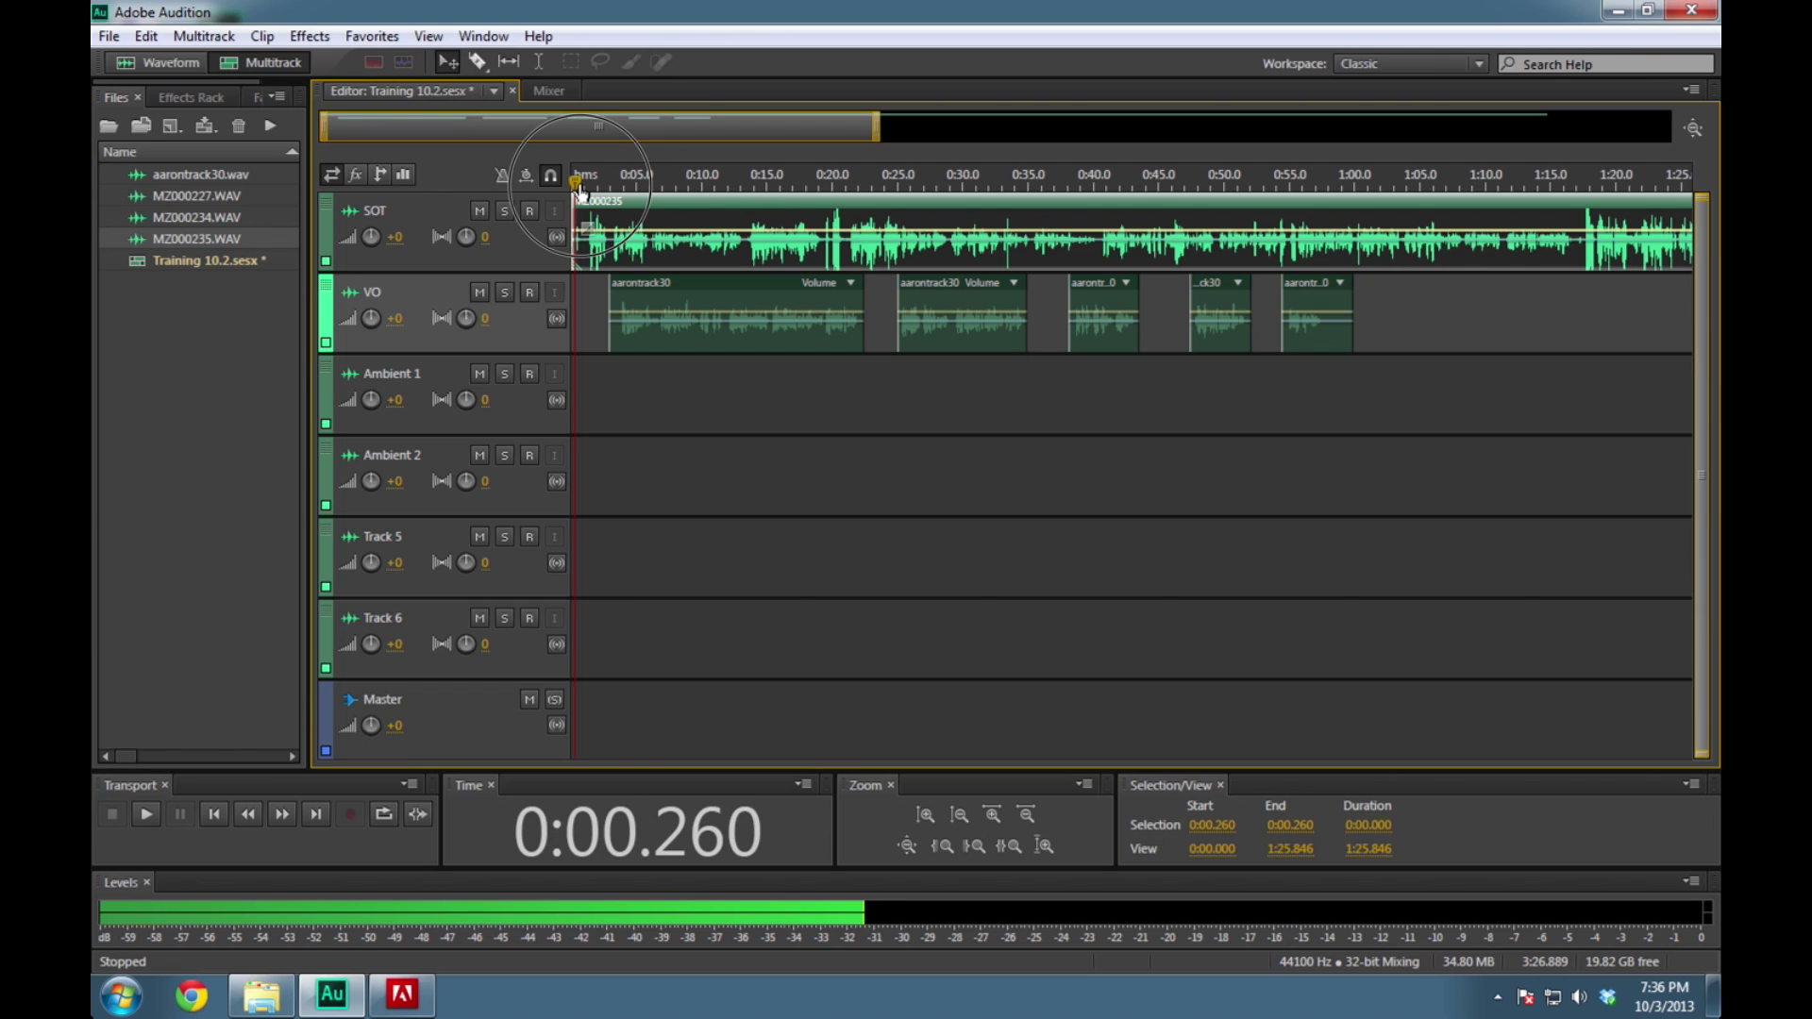
mouse_move(581, 193)
left_mouse_down()
mouse_move(638, 195)
mouse_move(574, 197)
mouse_move(596, 198)
left_mouse_up()
key("space")
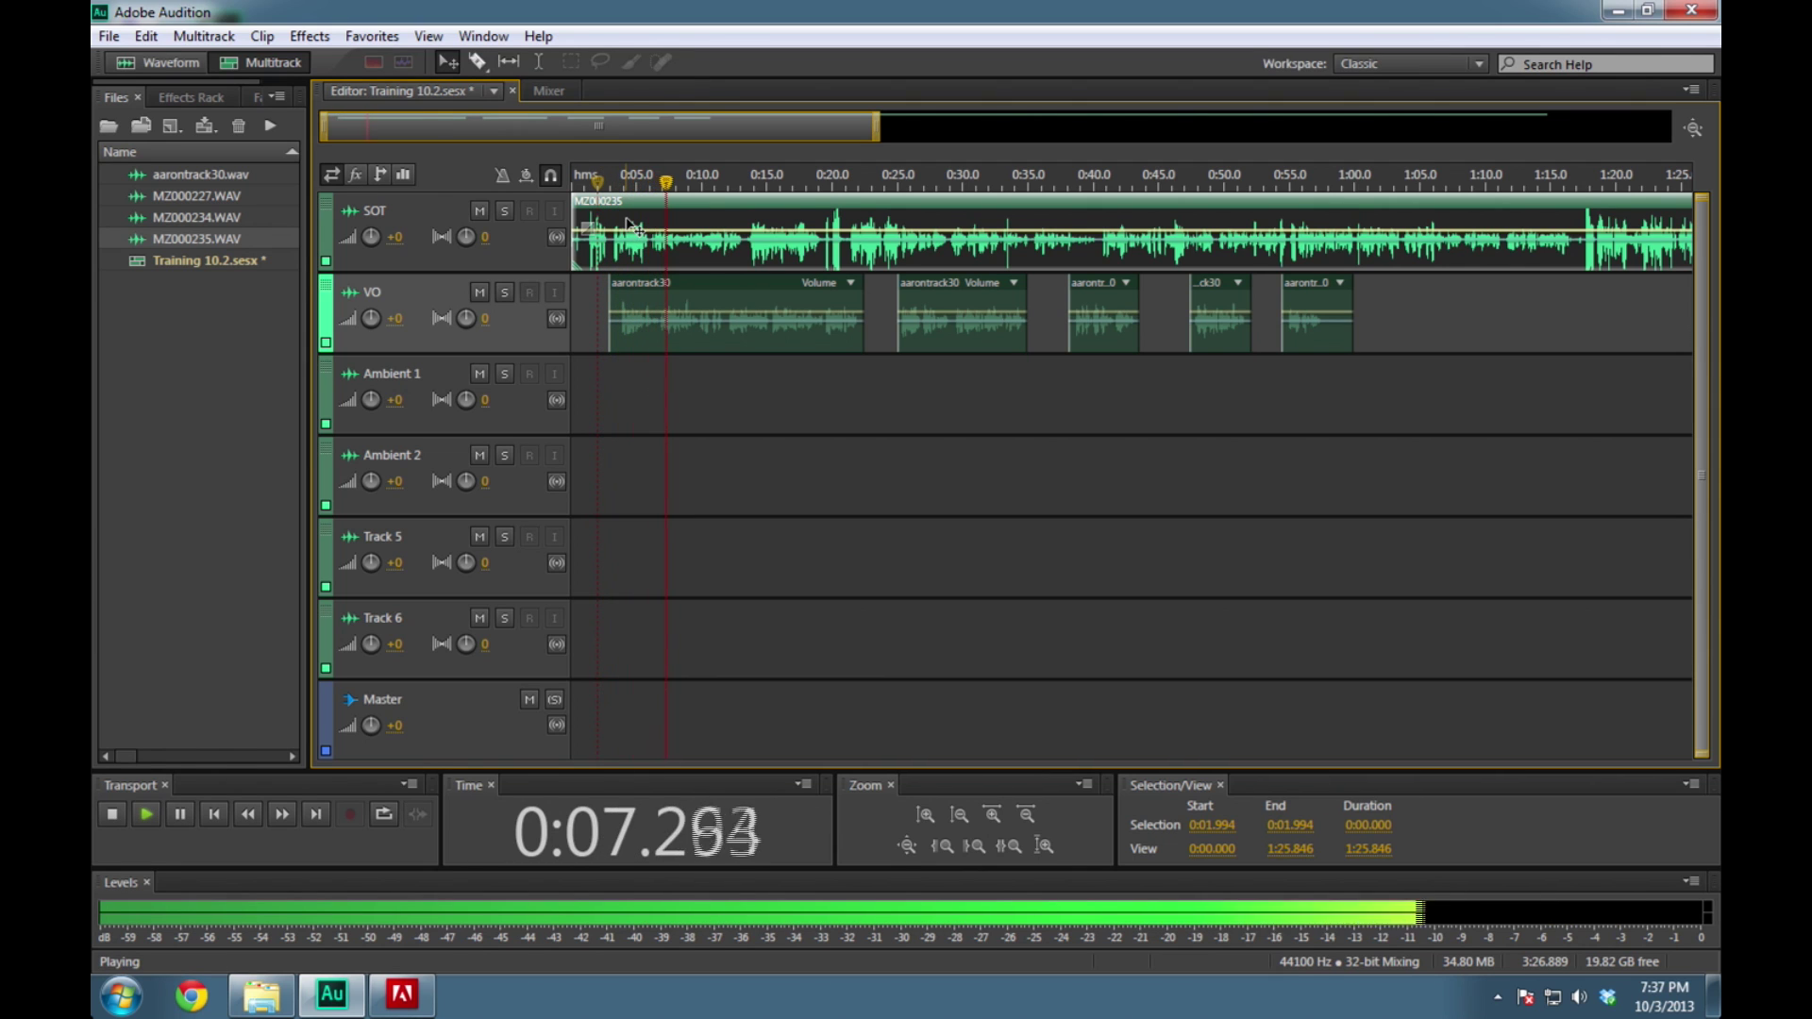
key("space")
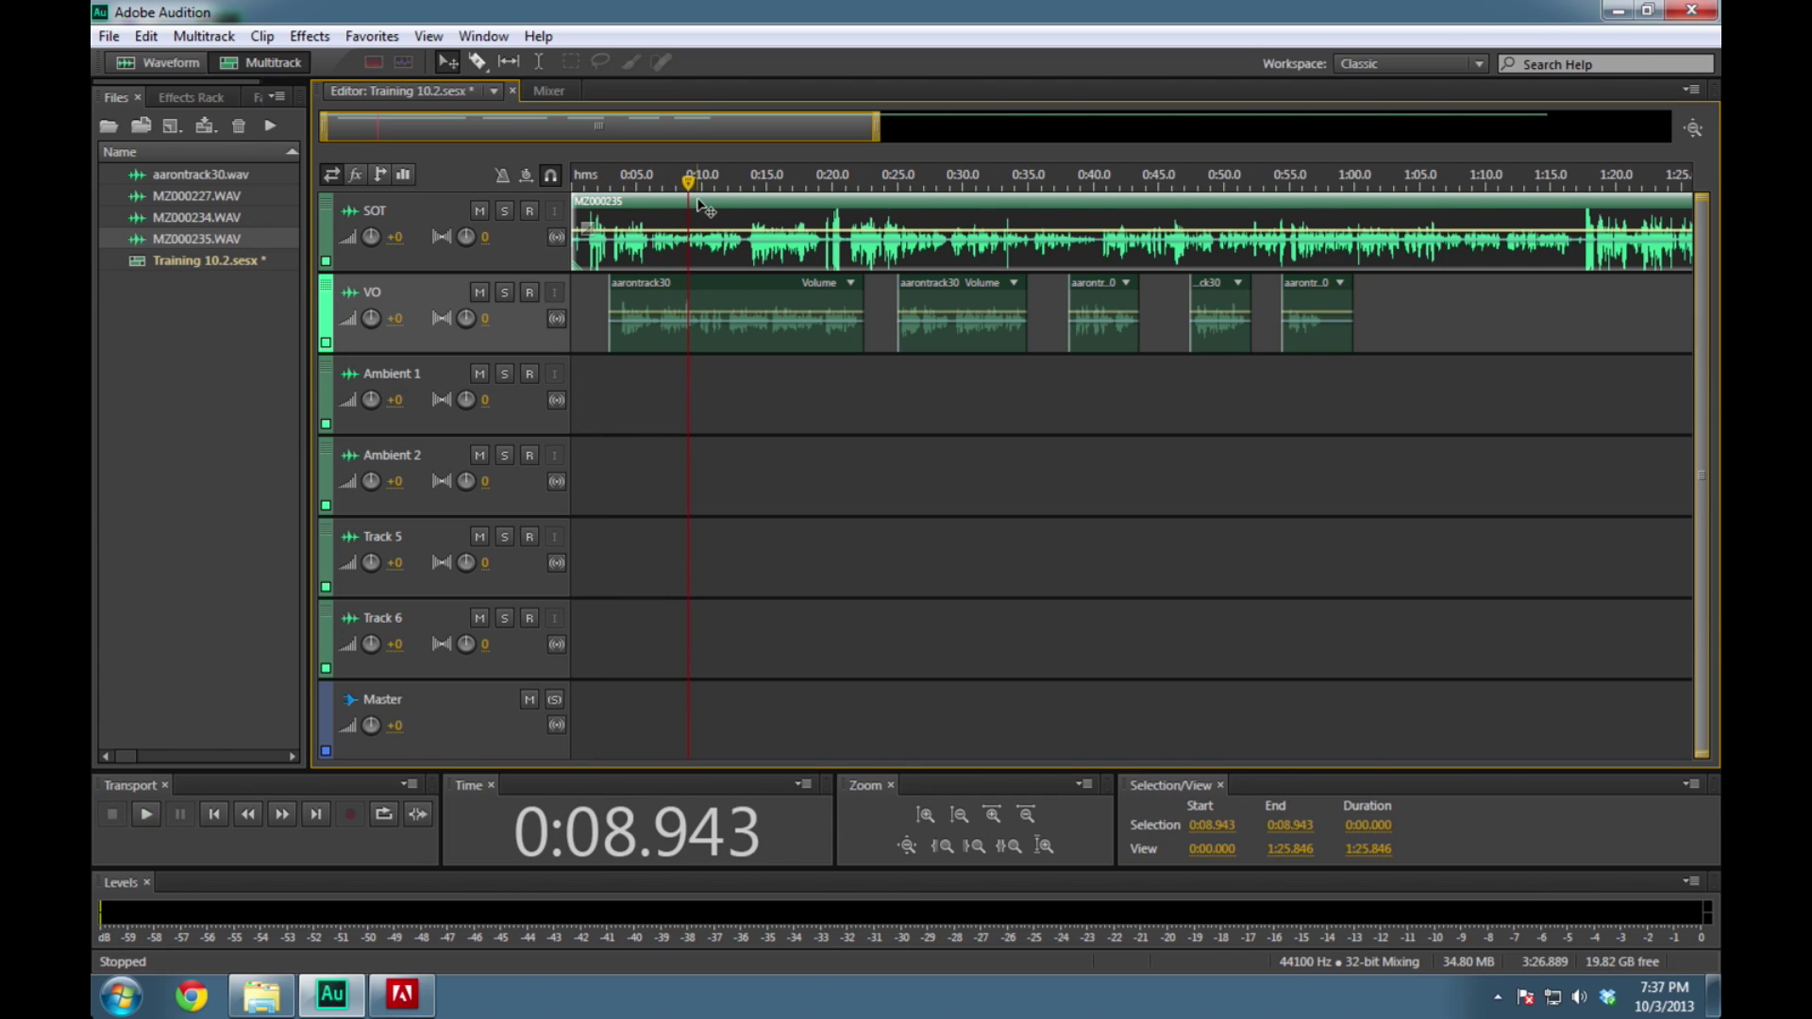
Solo the SOT track and play it from about 0:09
left_click(505, 213)
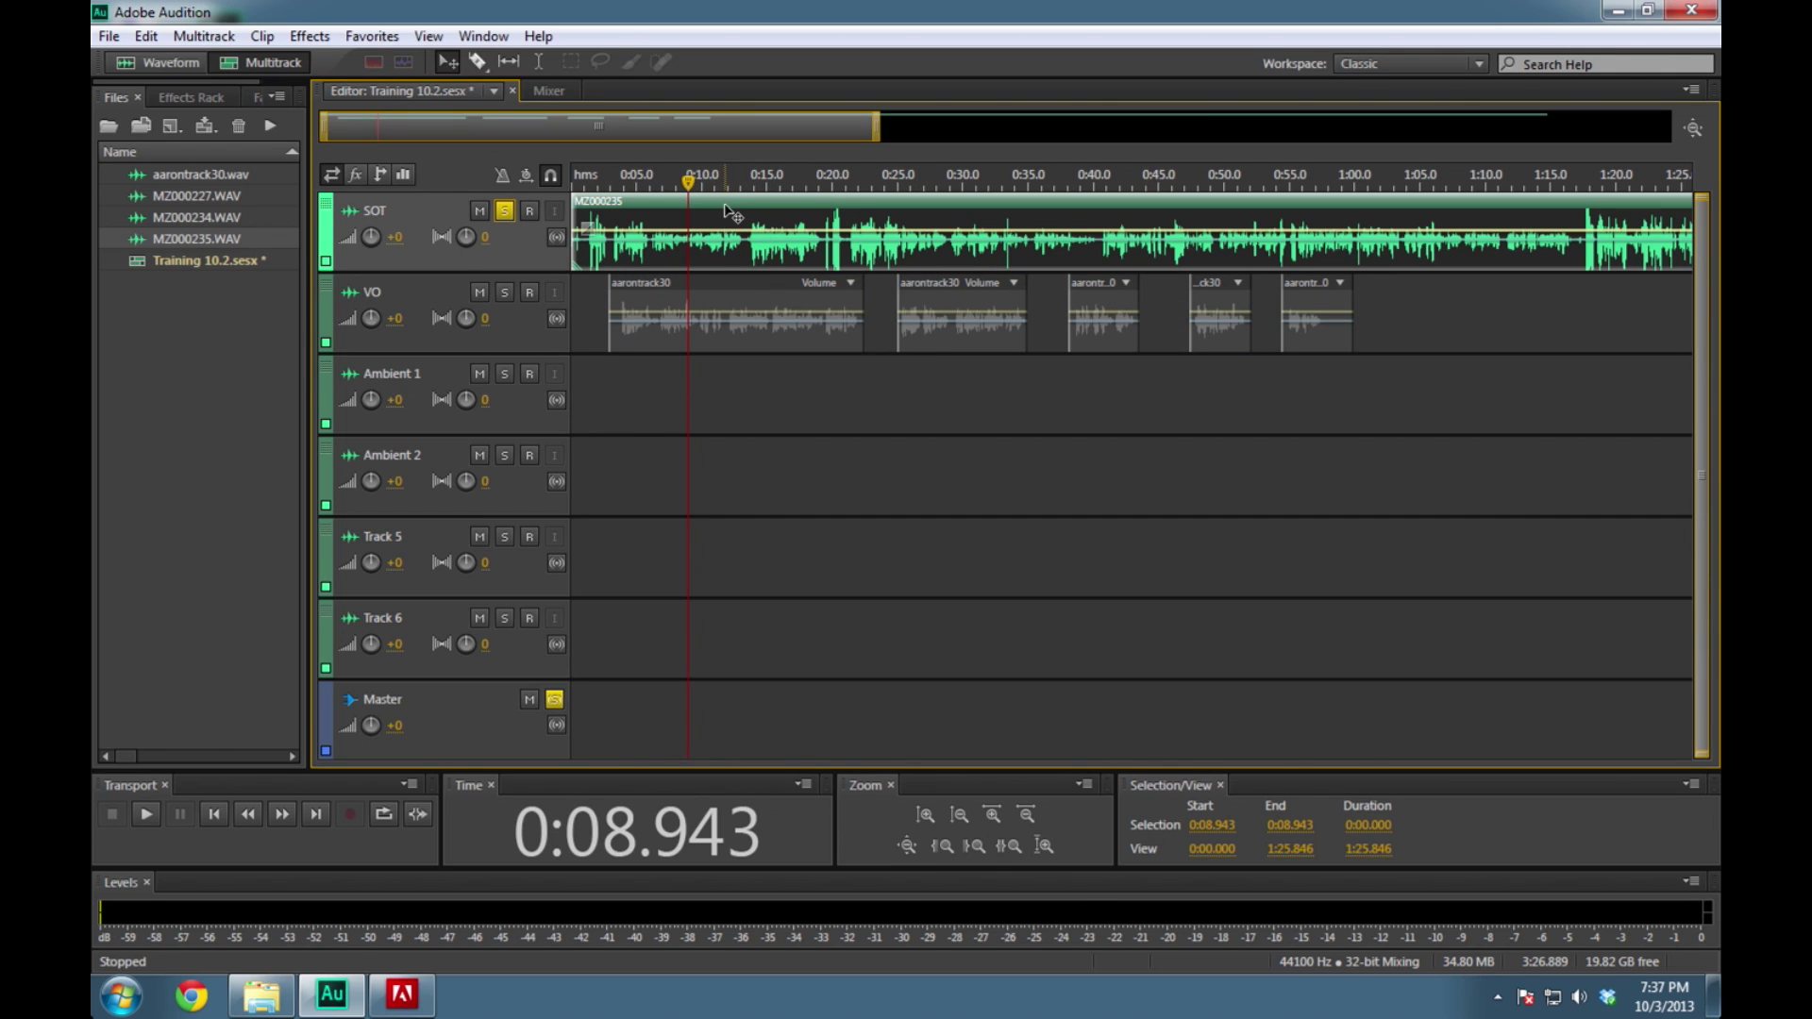
key("space")
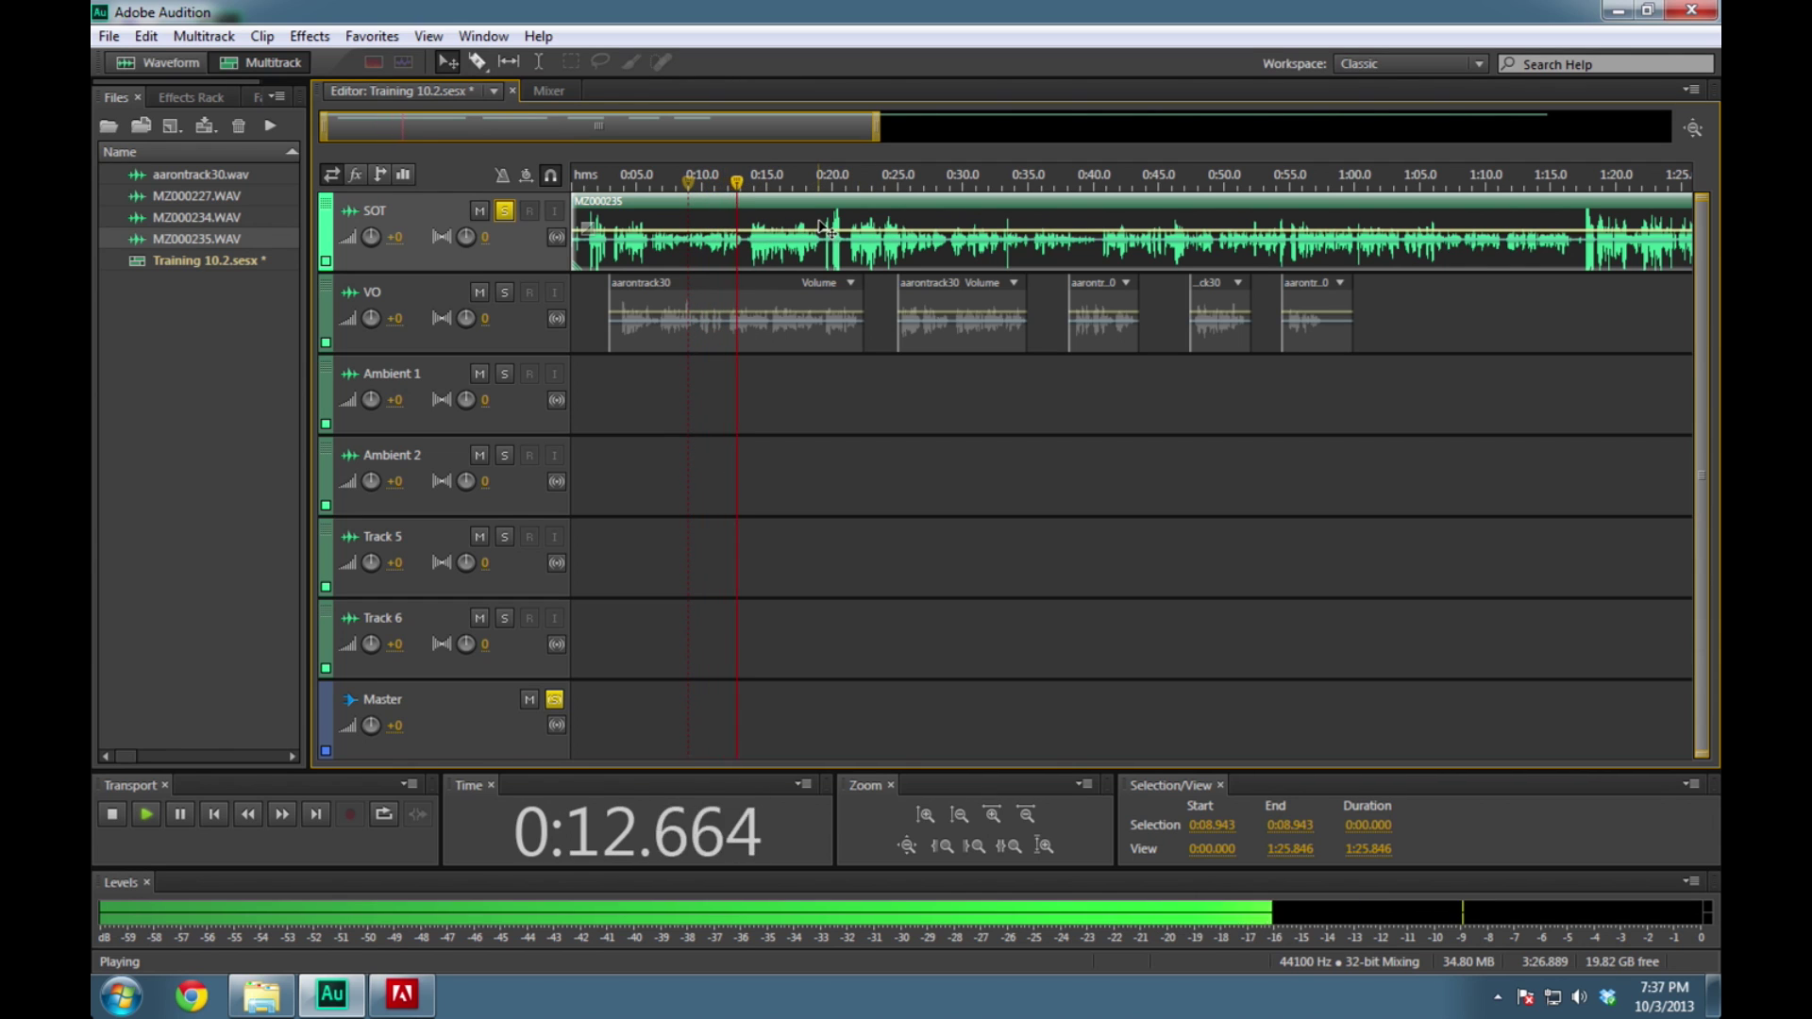
key("space")
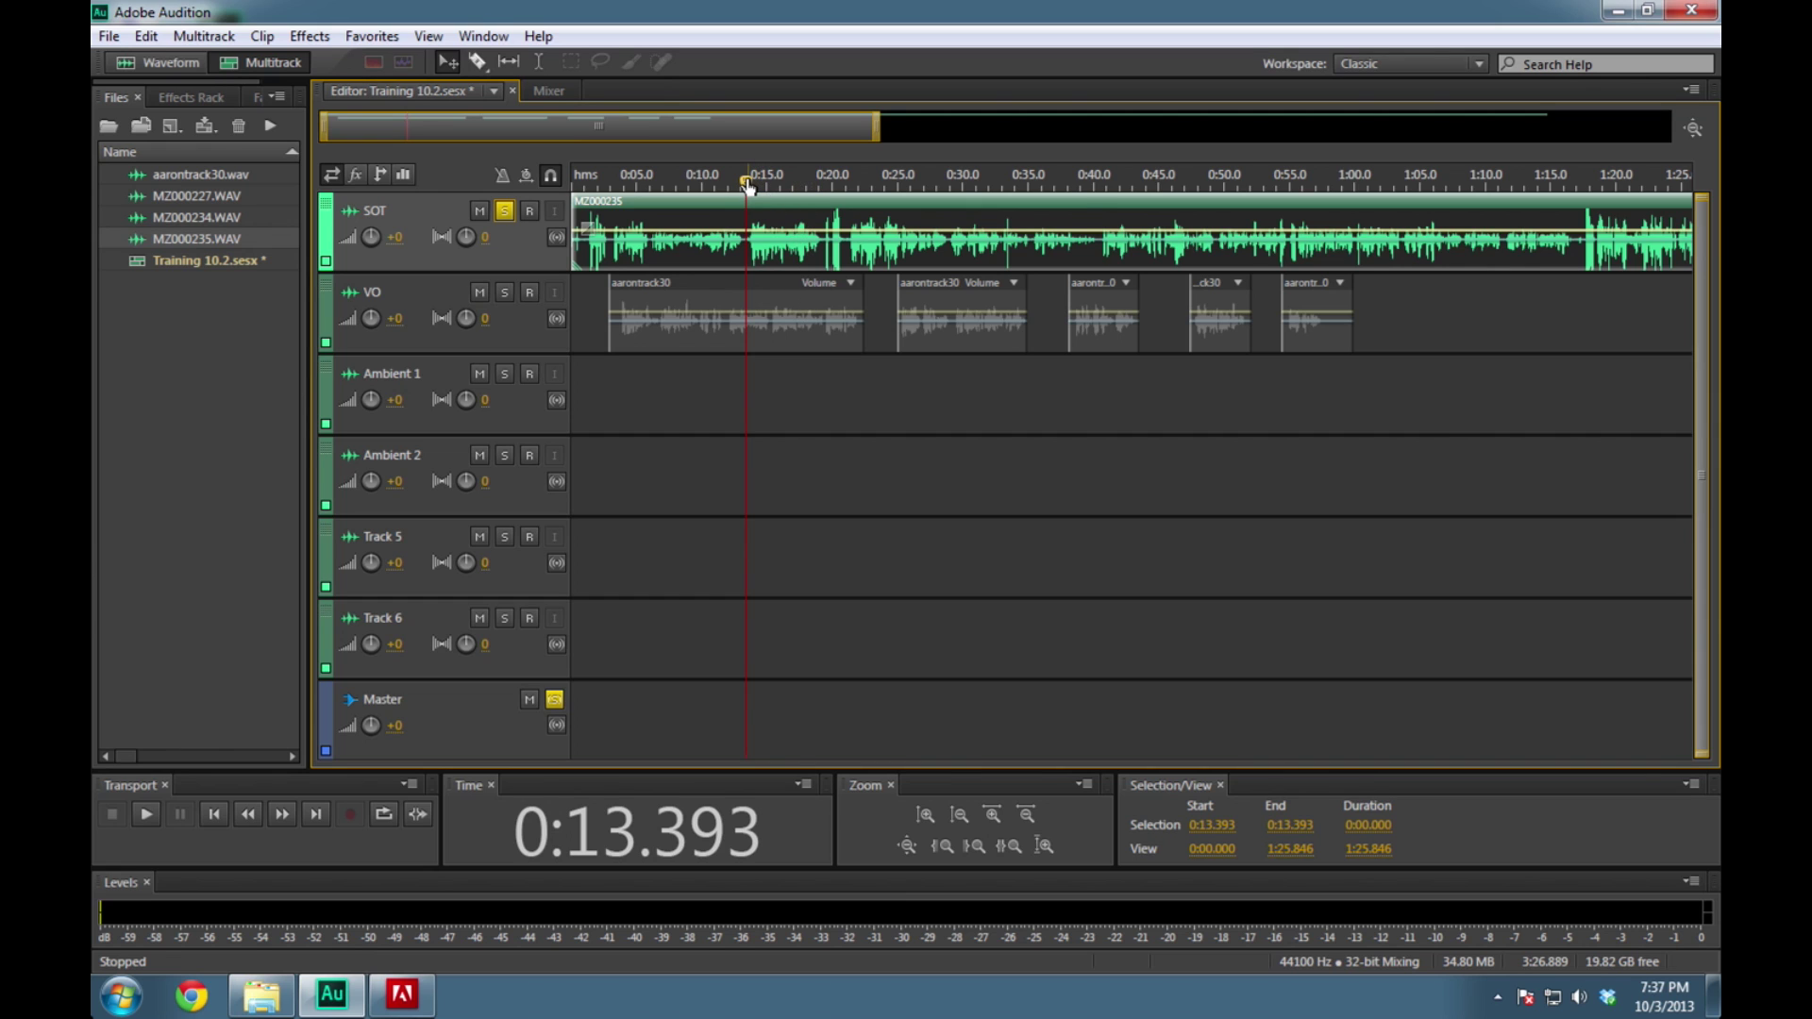
Play the SOT clip in several places, including around 1:03, to find where the usable sound bite starts
left_click_drag(747, 186, 1506, 196)
key("space")
key("space")
key("space")
left_click(1394, 186)
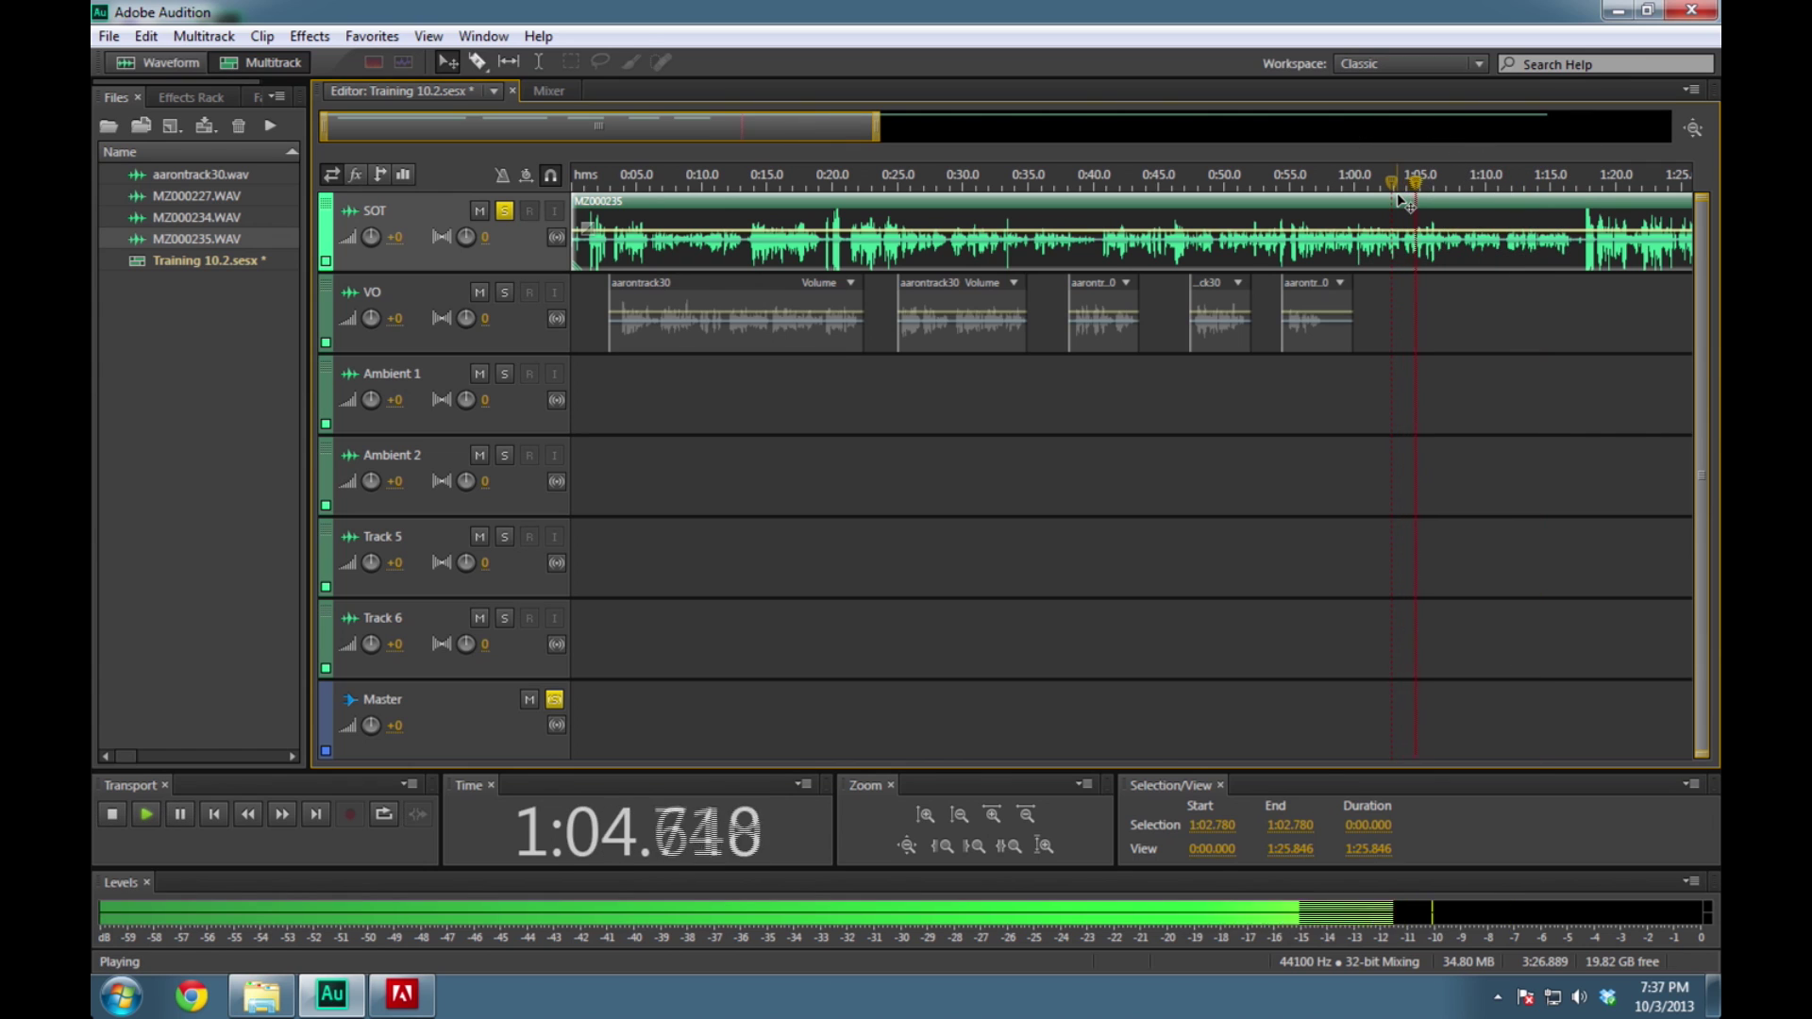
left_click_drag(1439, 183, 1402, 192)
key("space")
Split the SOT clip at about 1:03.574, after fine-tuning the playhead by listening, and delete the part before the split
key("equal")
key("equal")
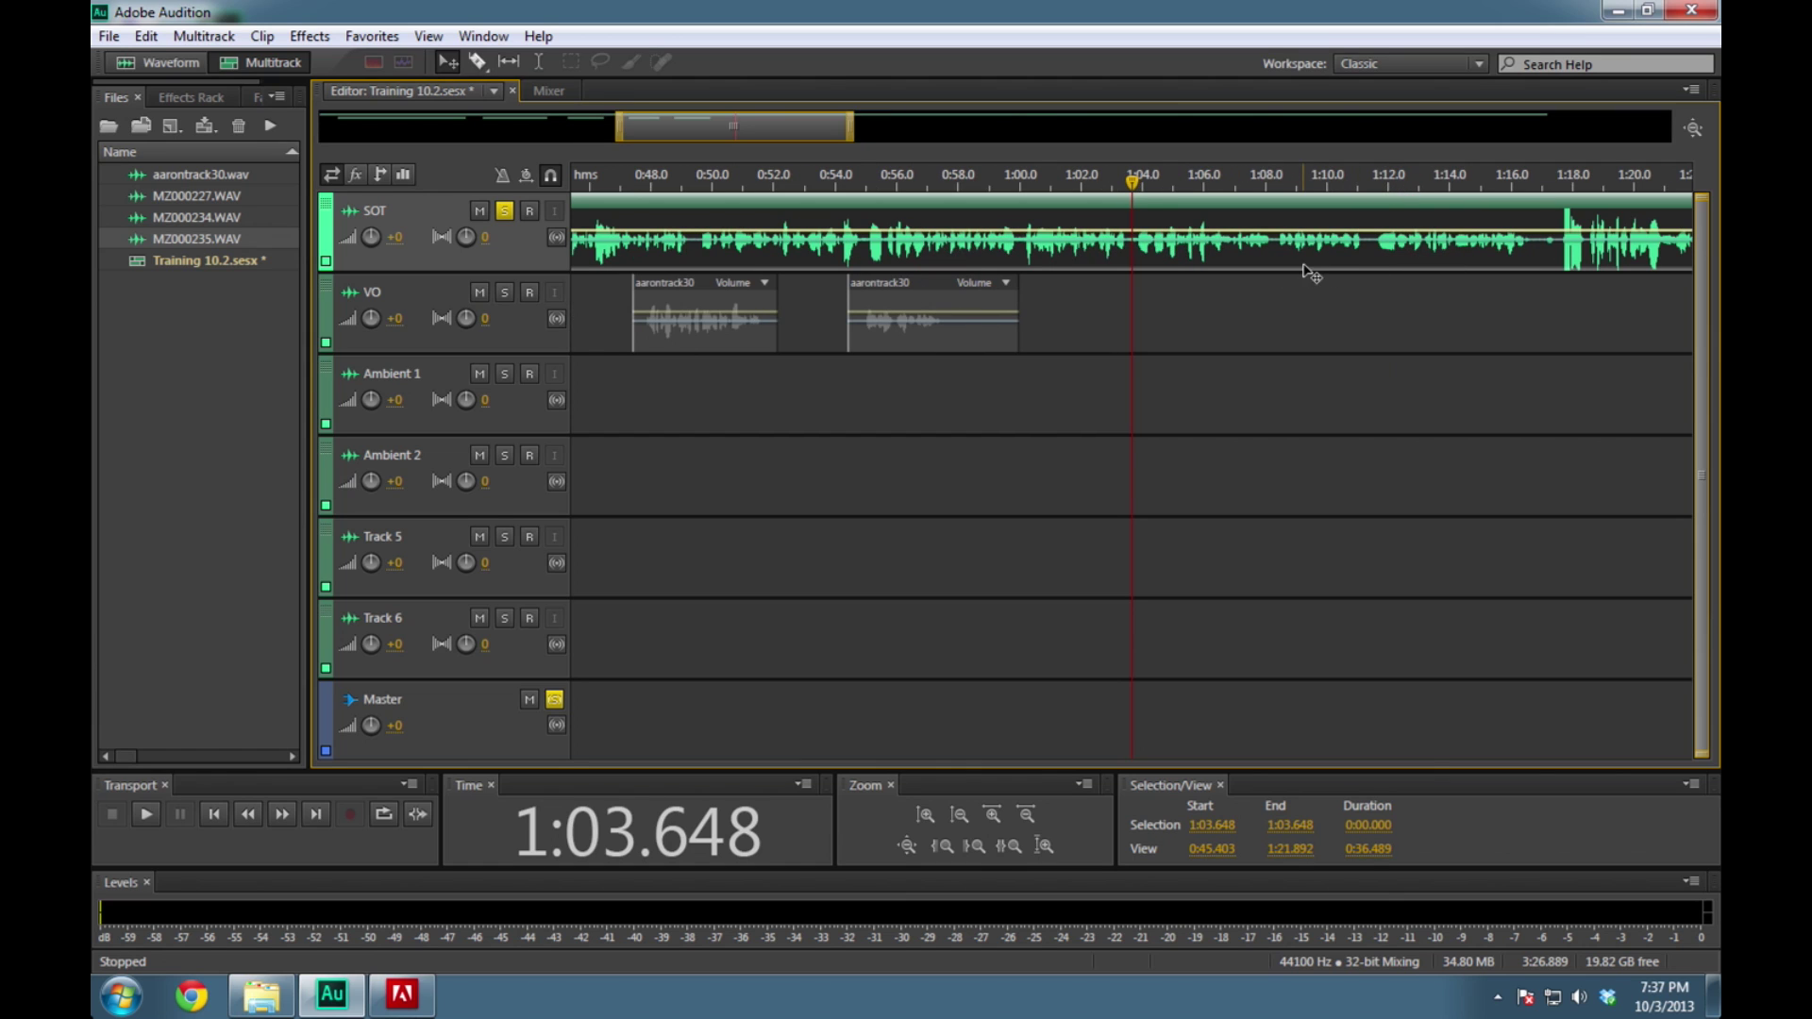
left_click_drag(1136, 194, 1135, 192)
key("space")
left_click(1143, 186)
left_click_drag(1143, 186, 1129, 195)
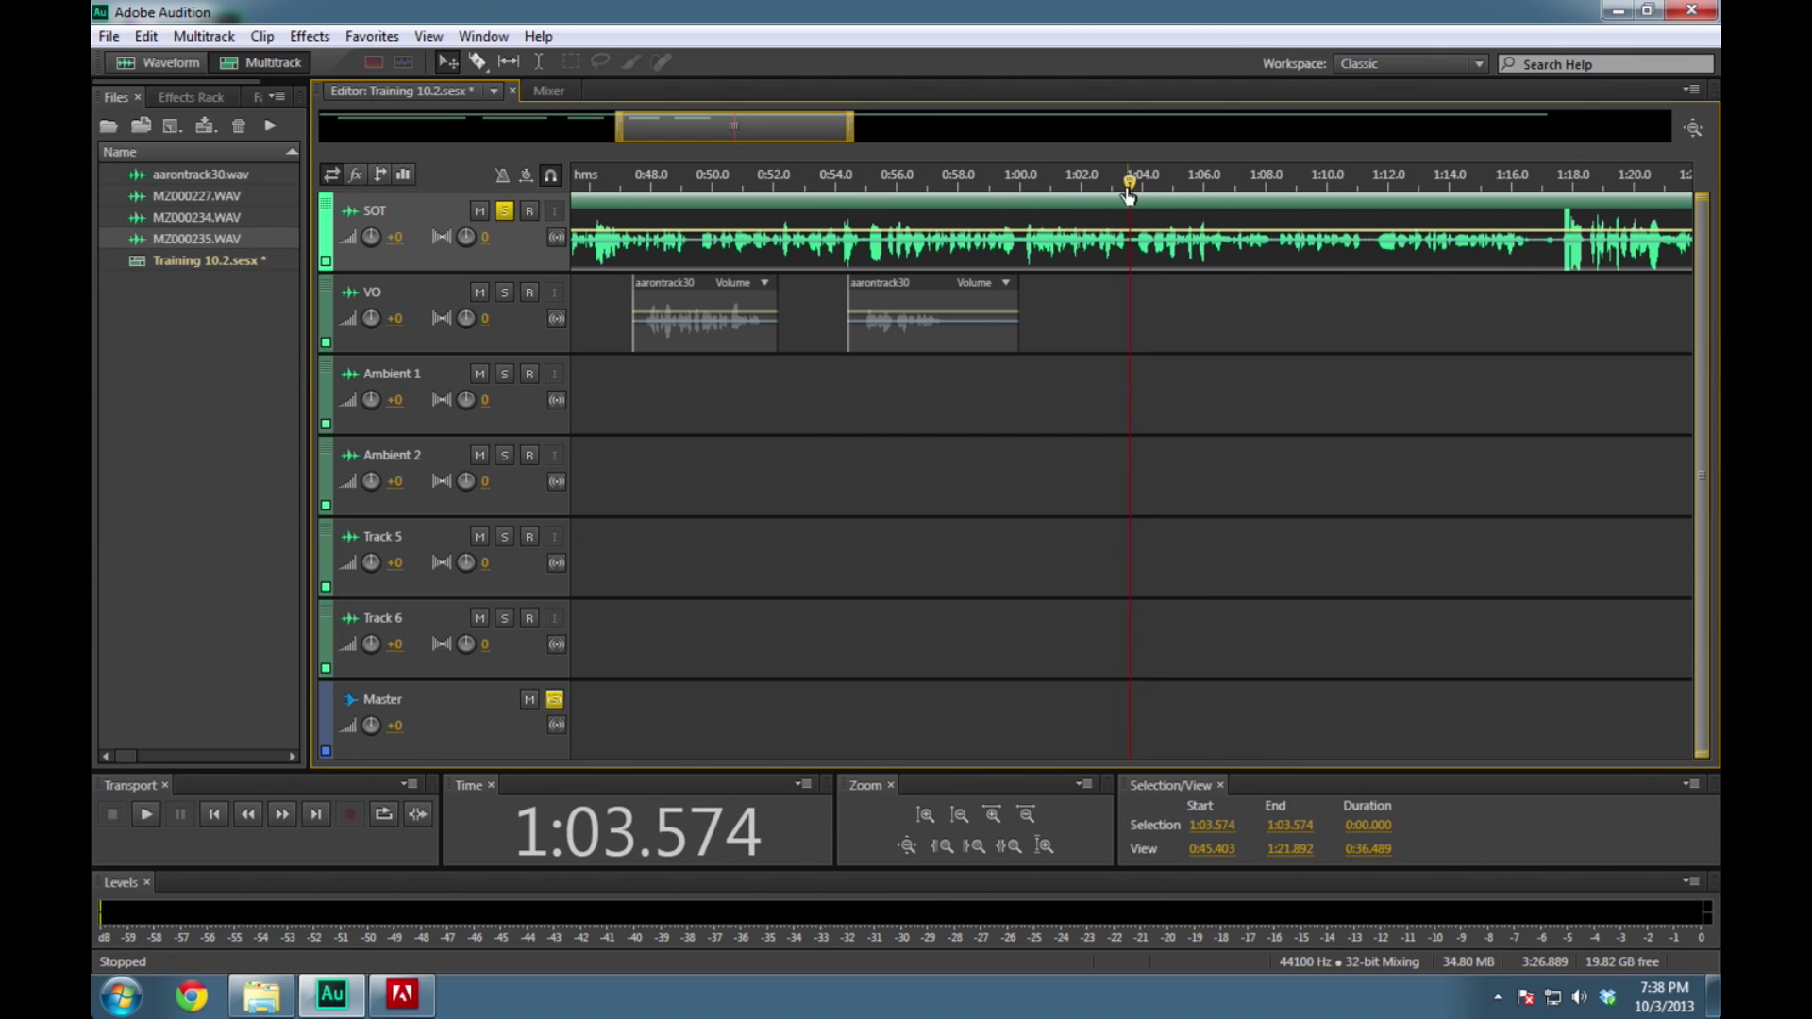
left_click(262, 36)
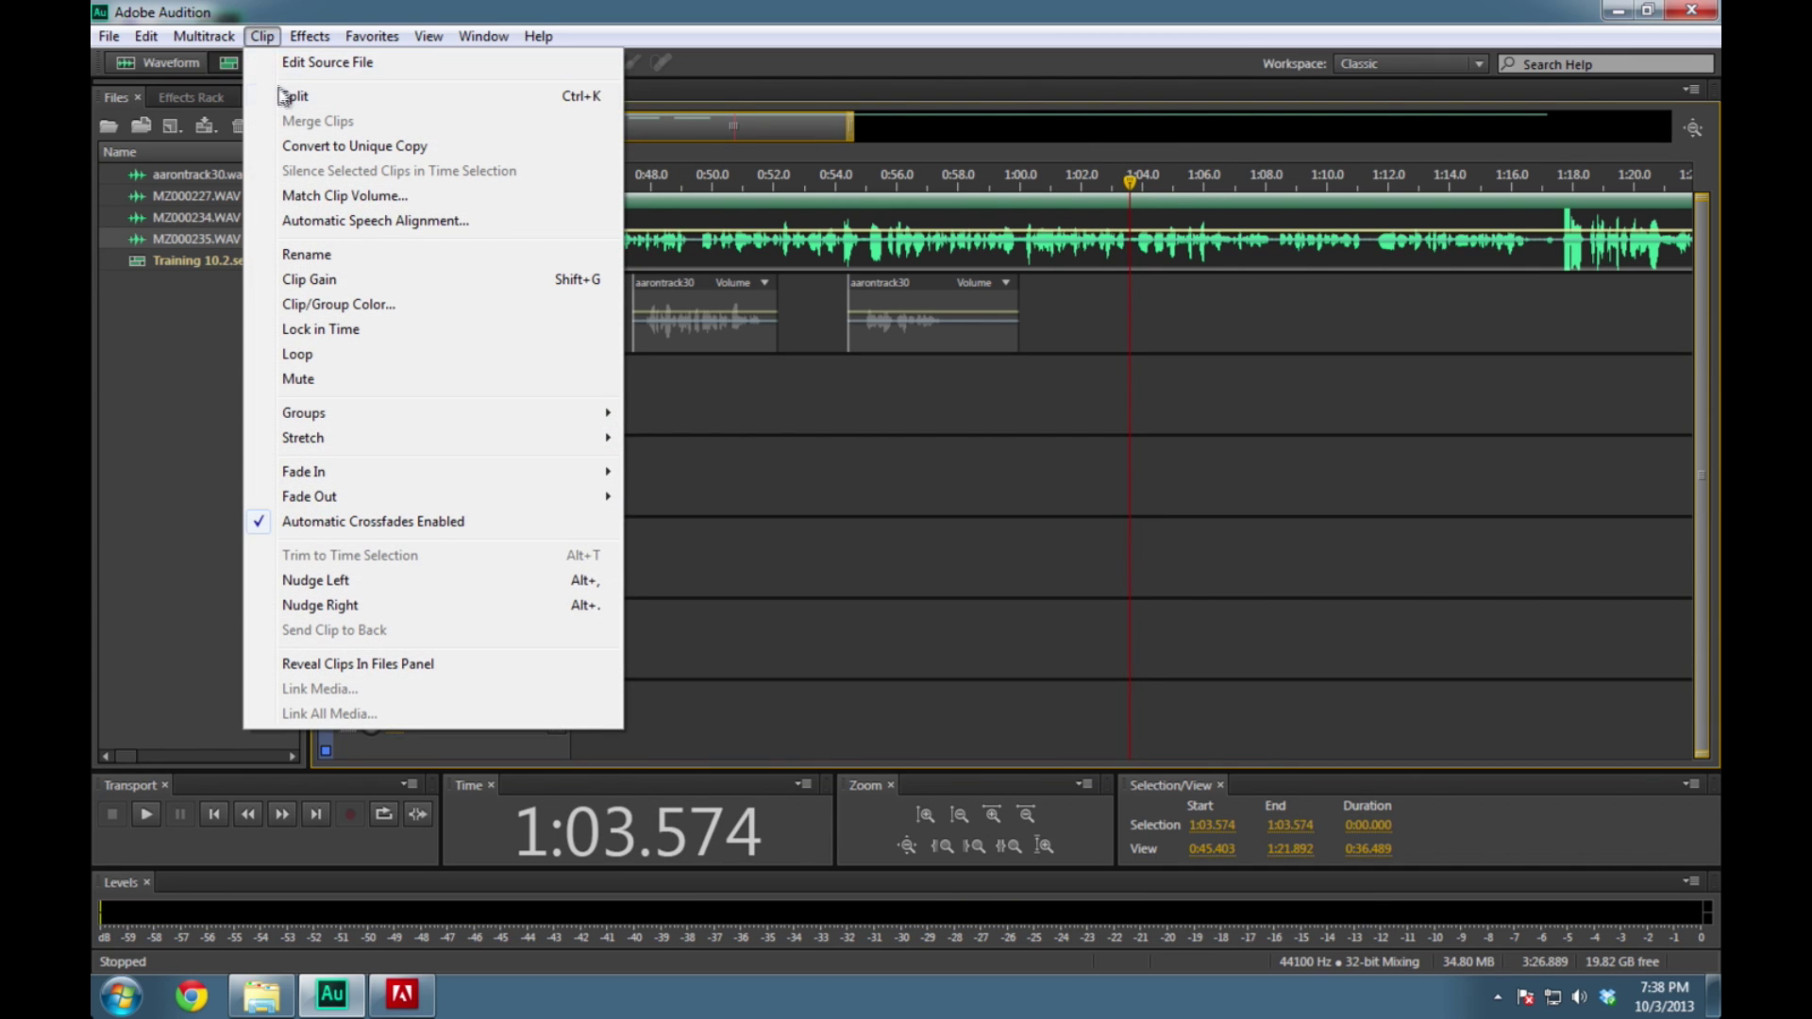
left_click(283, 99)
left_click(914, 226)
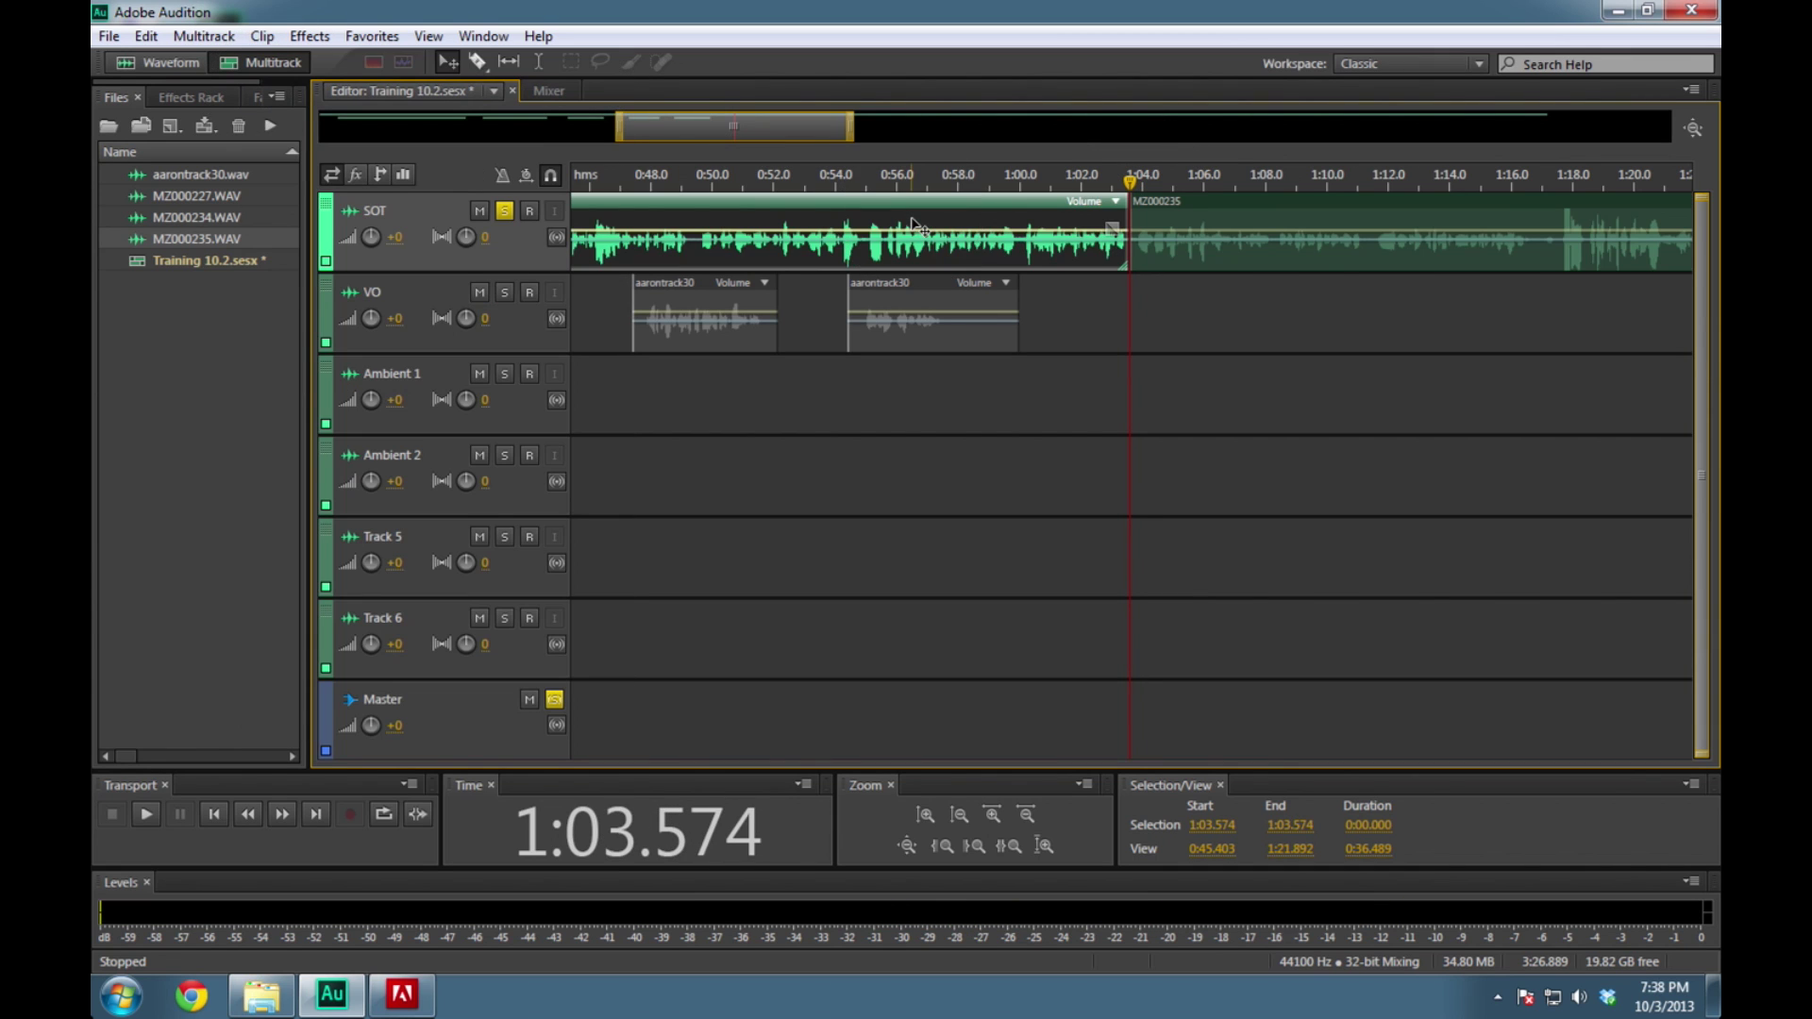
key("Delete")
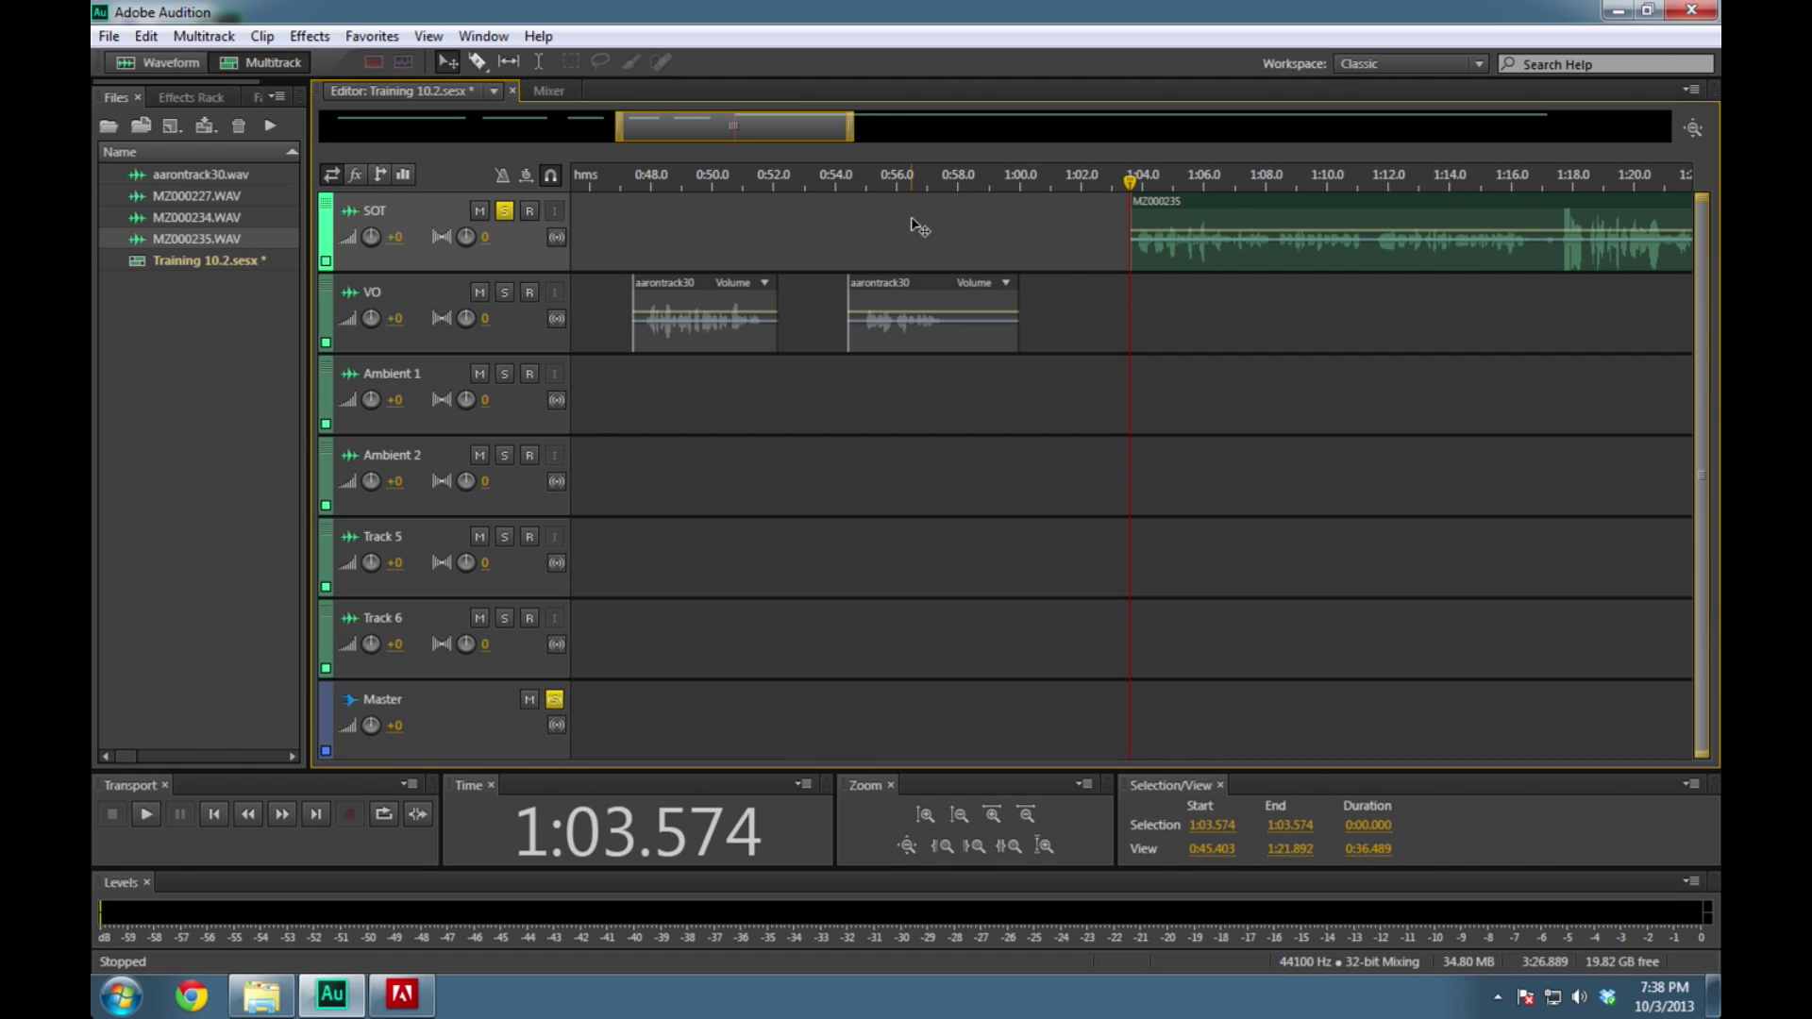
Listen to the remaining SOT clip to find the end of the sound bite and split it at about 1:11.388
key("space")
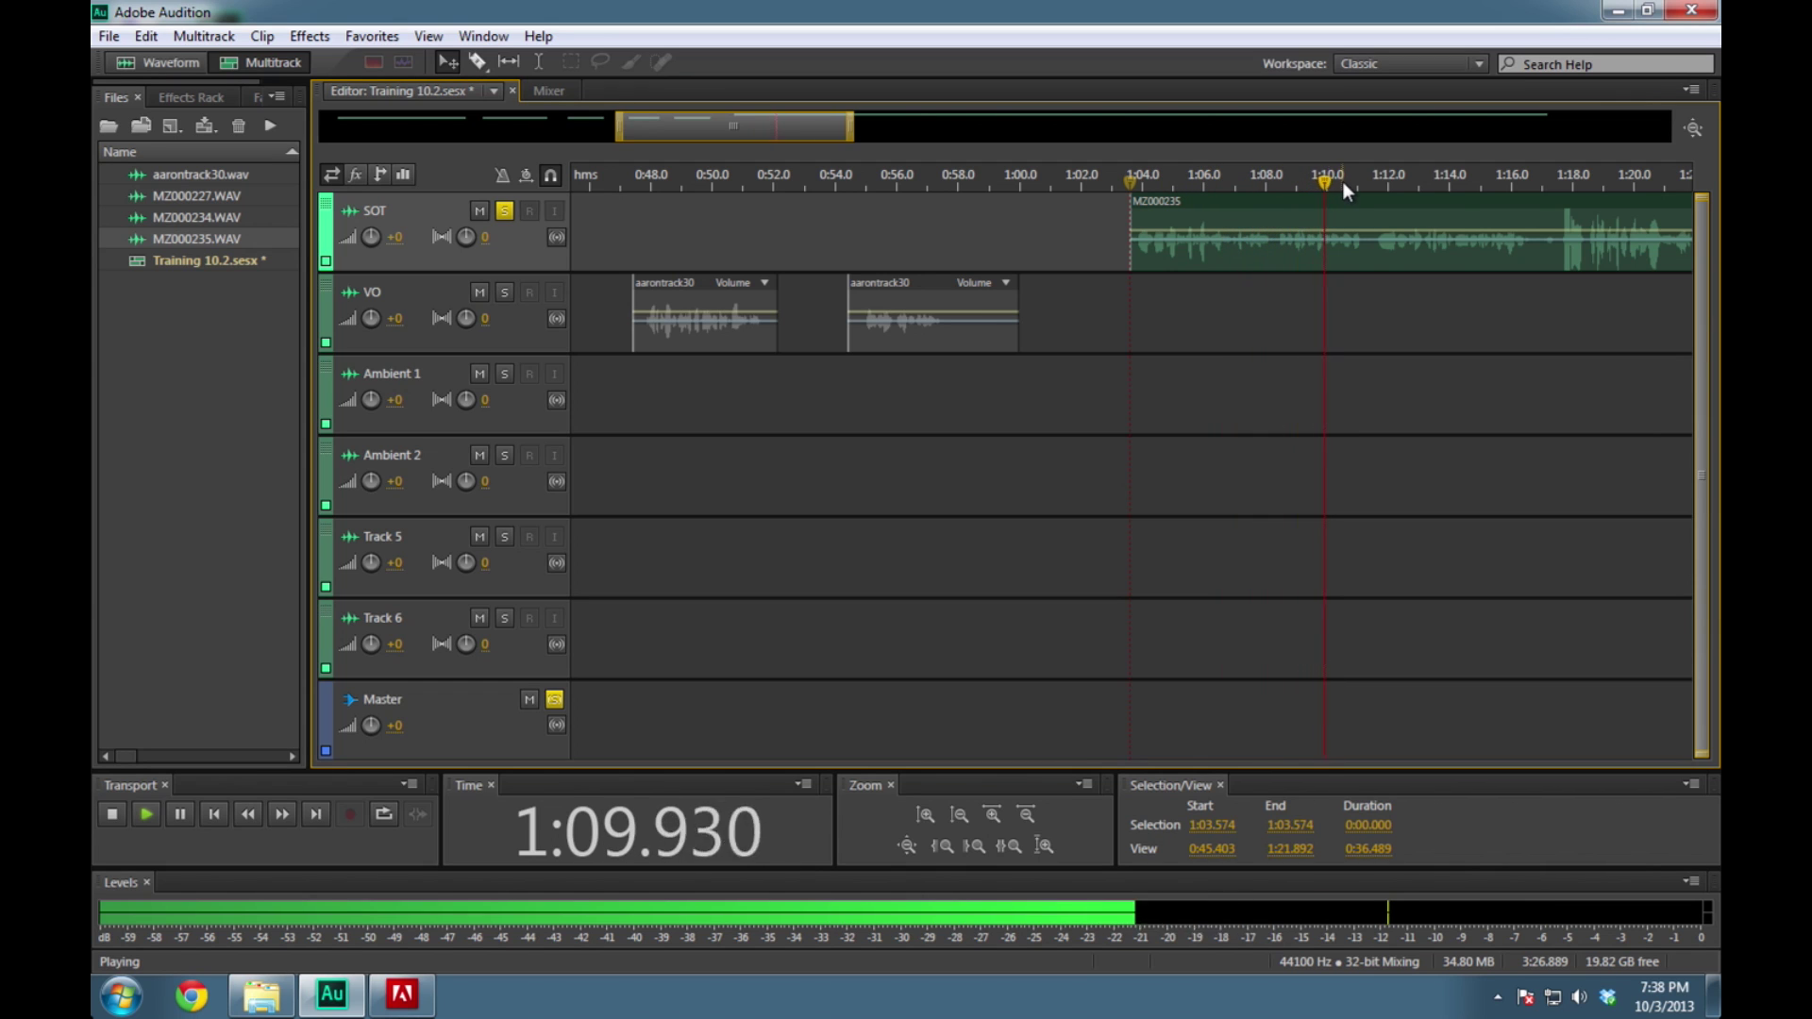
left_click(1371, 185)
left_click(1372, 205)
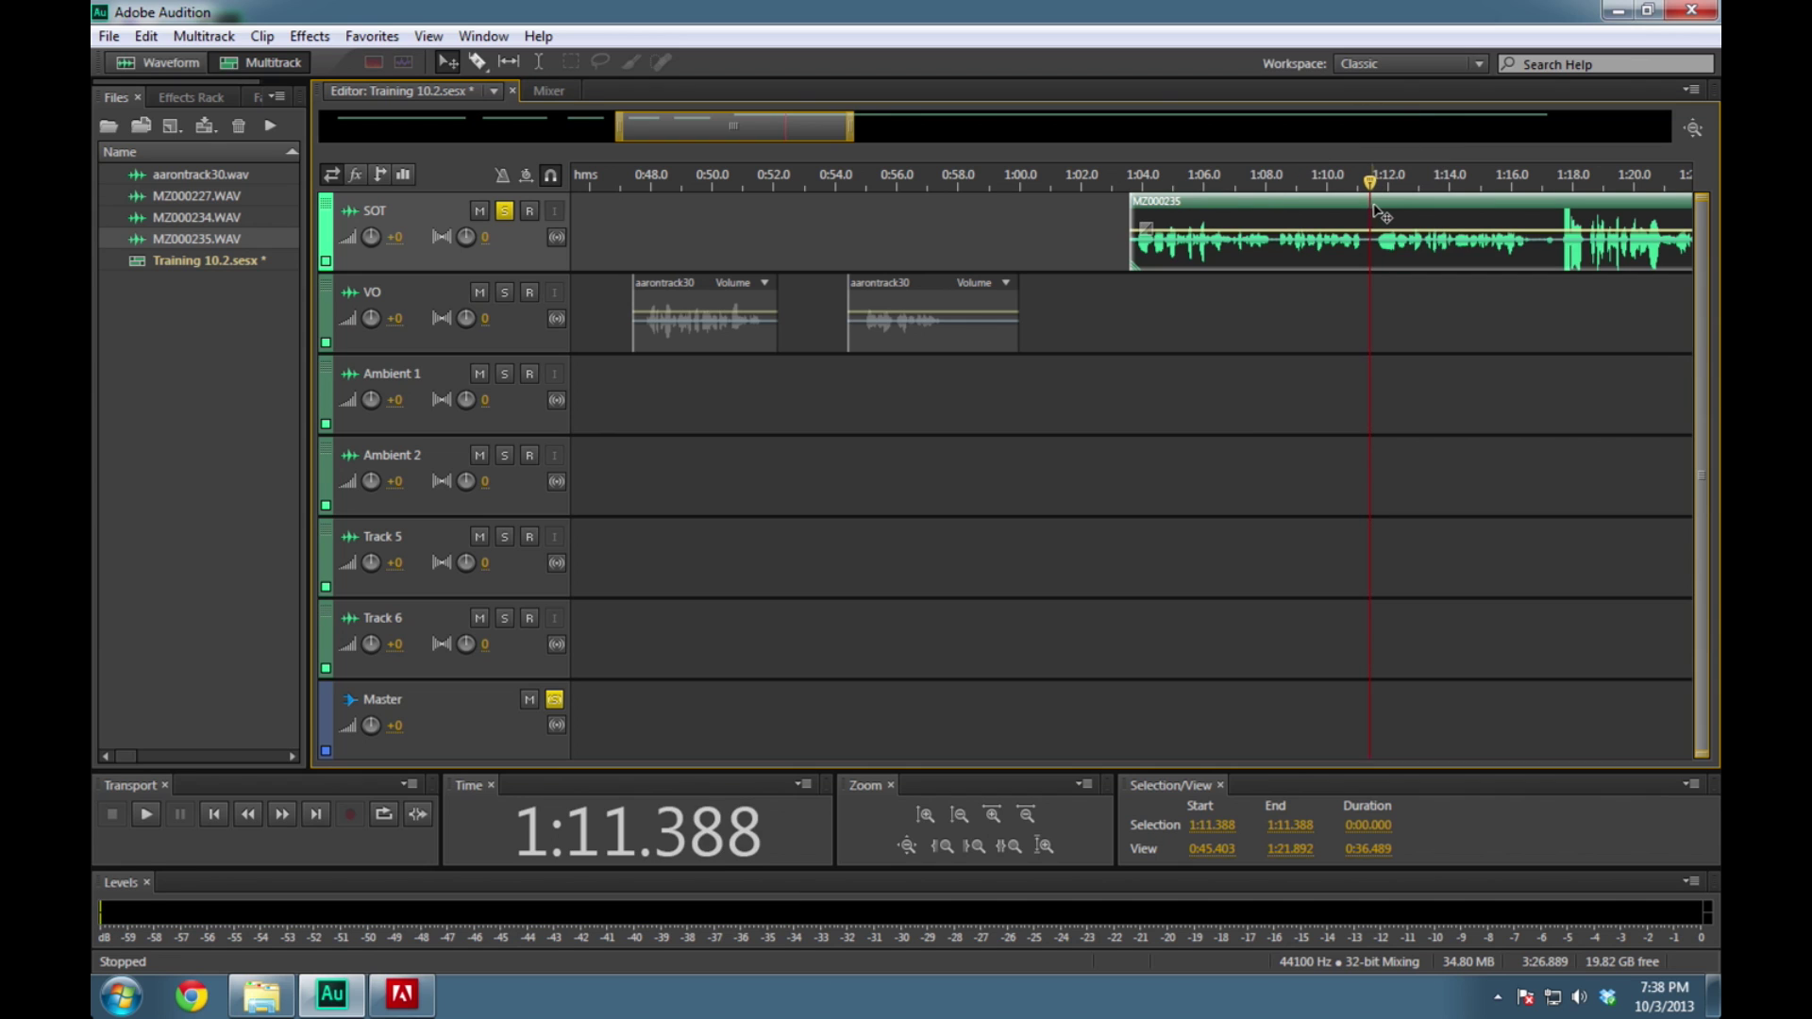
left_click(262, 37)
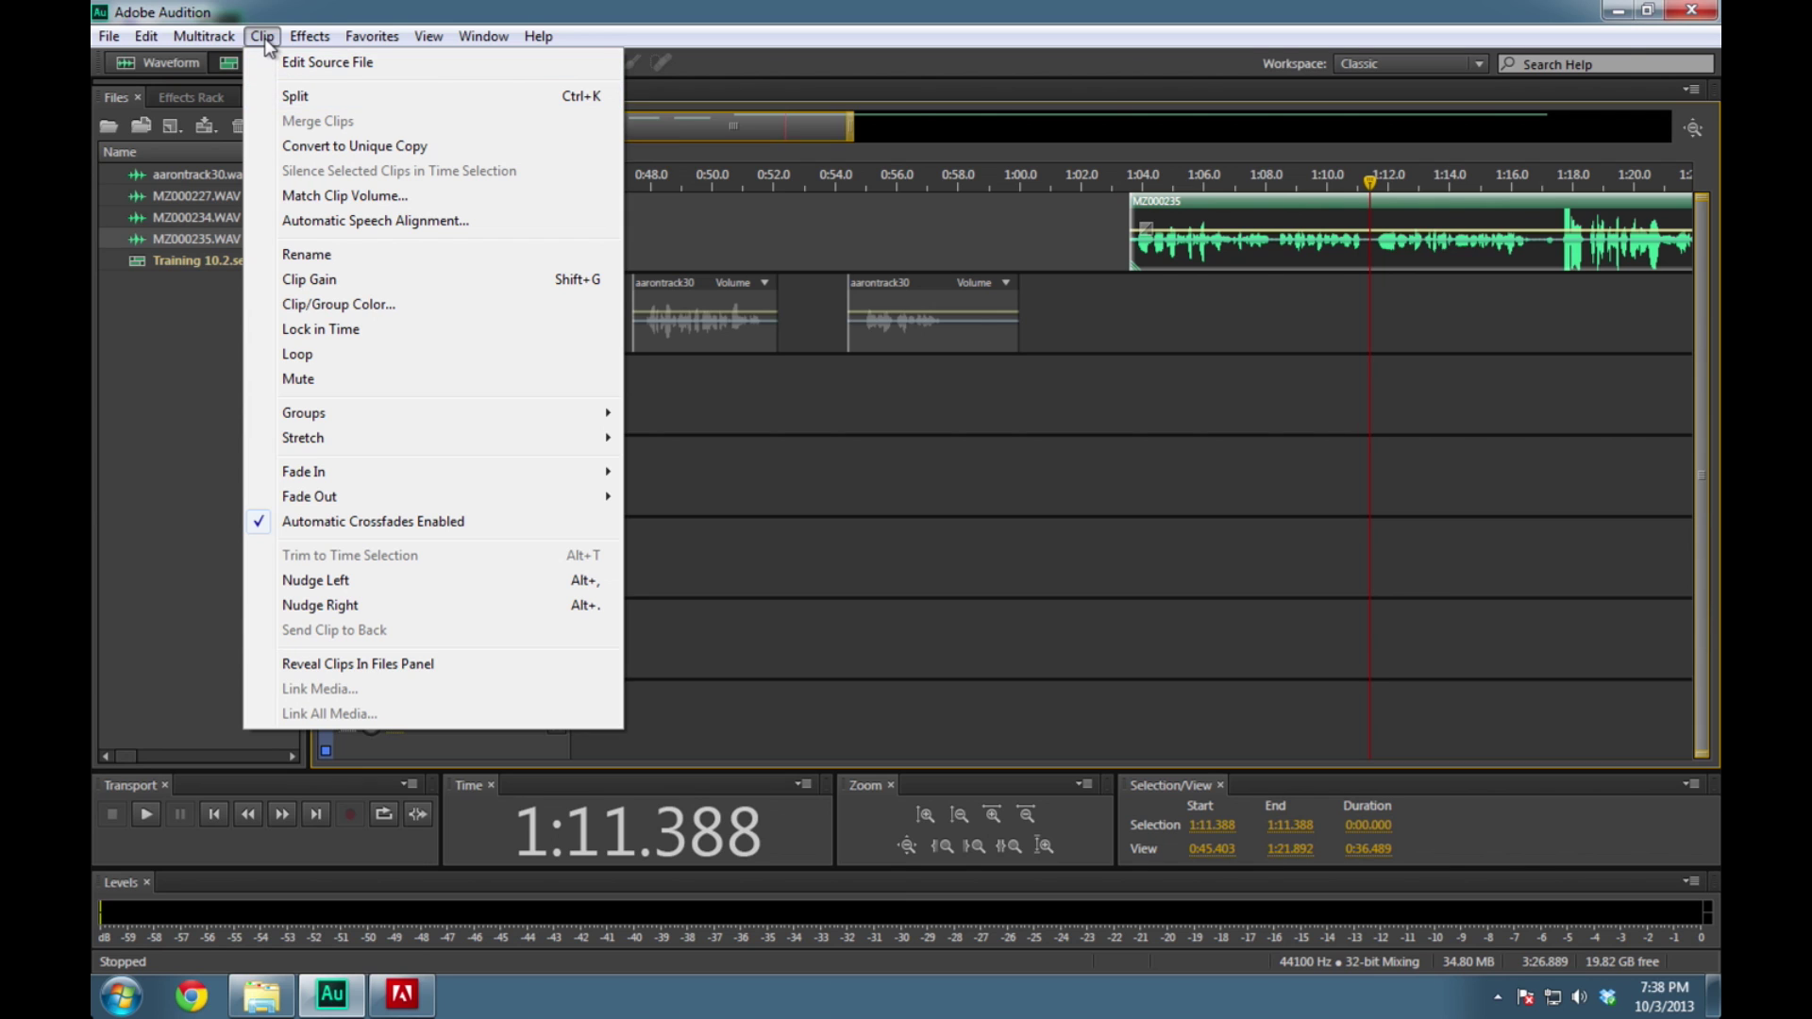
left_click(263, 37)
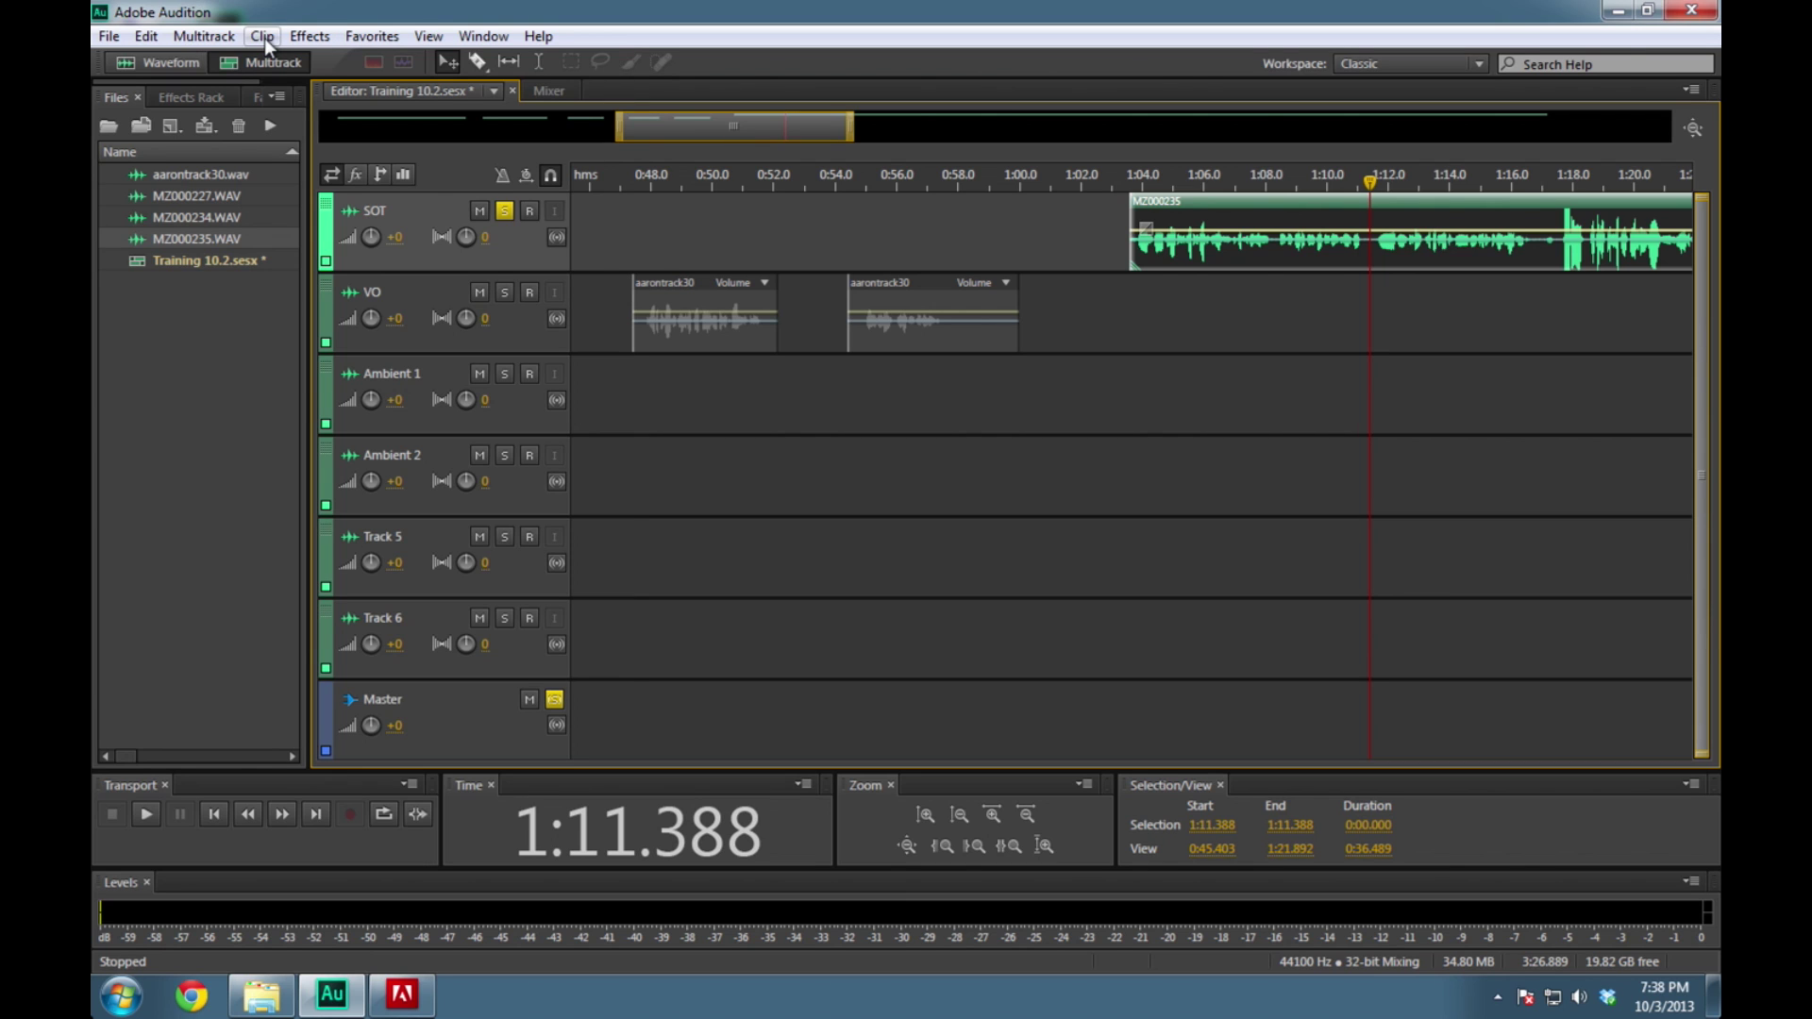
key("ctrl+k")
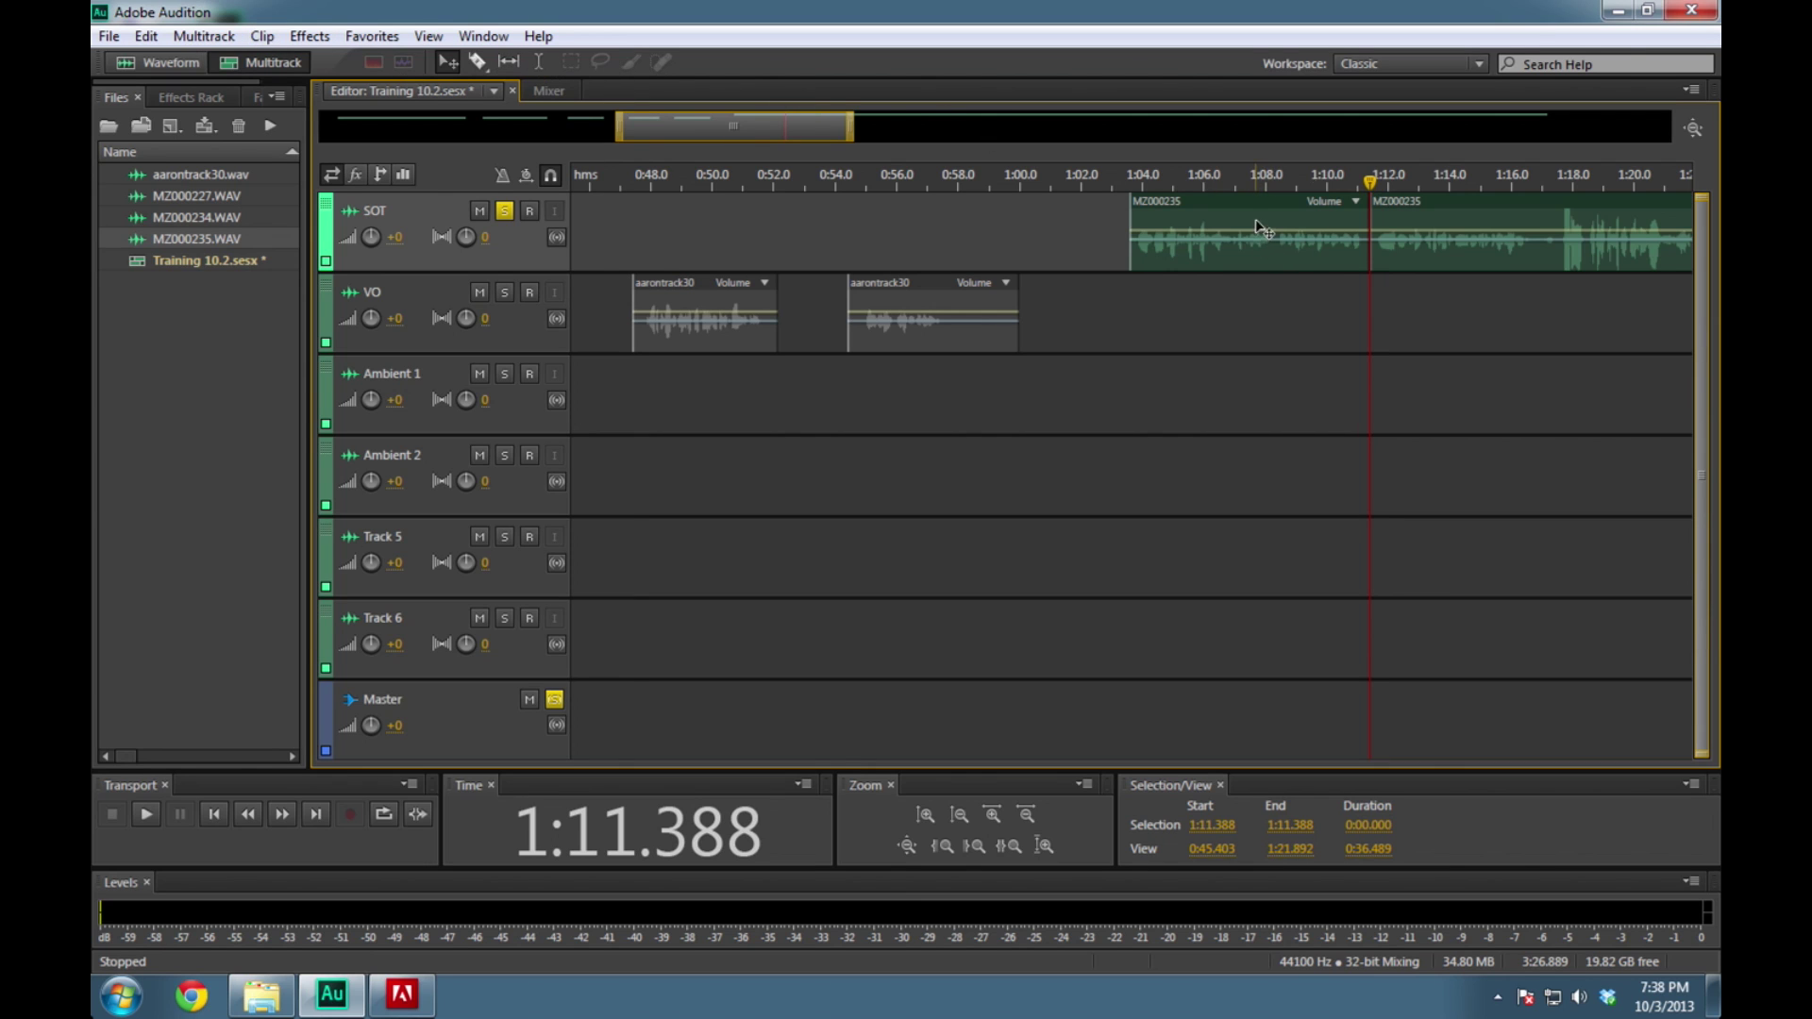
Move the sound bite earlier on the SOT track to start at about 1:00 and delete the leftover clip after 1:11.388
left_click_drag(1258, 226, 1148, 226)
left_click(1442, 223)
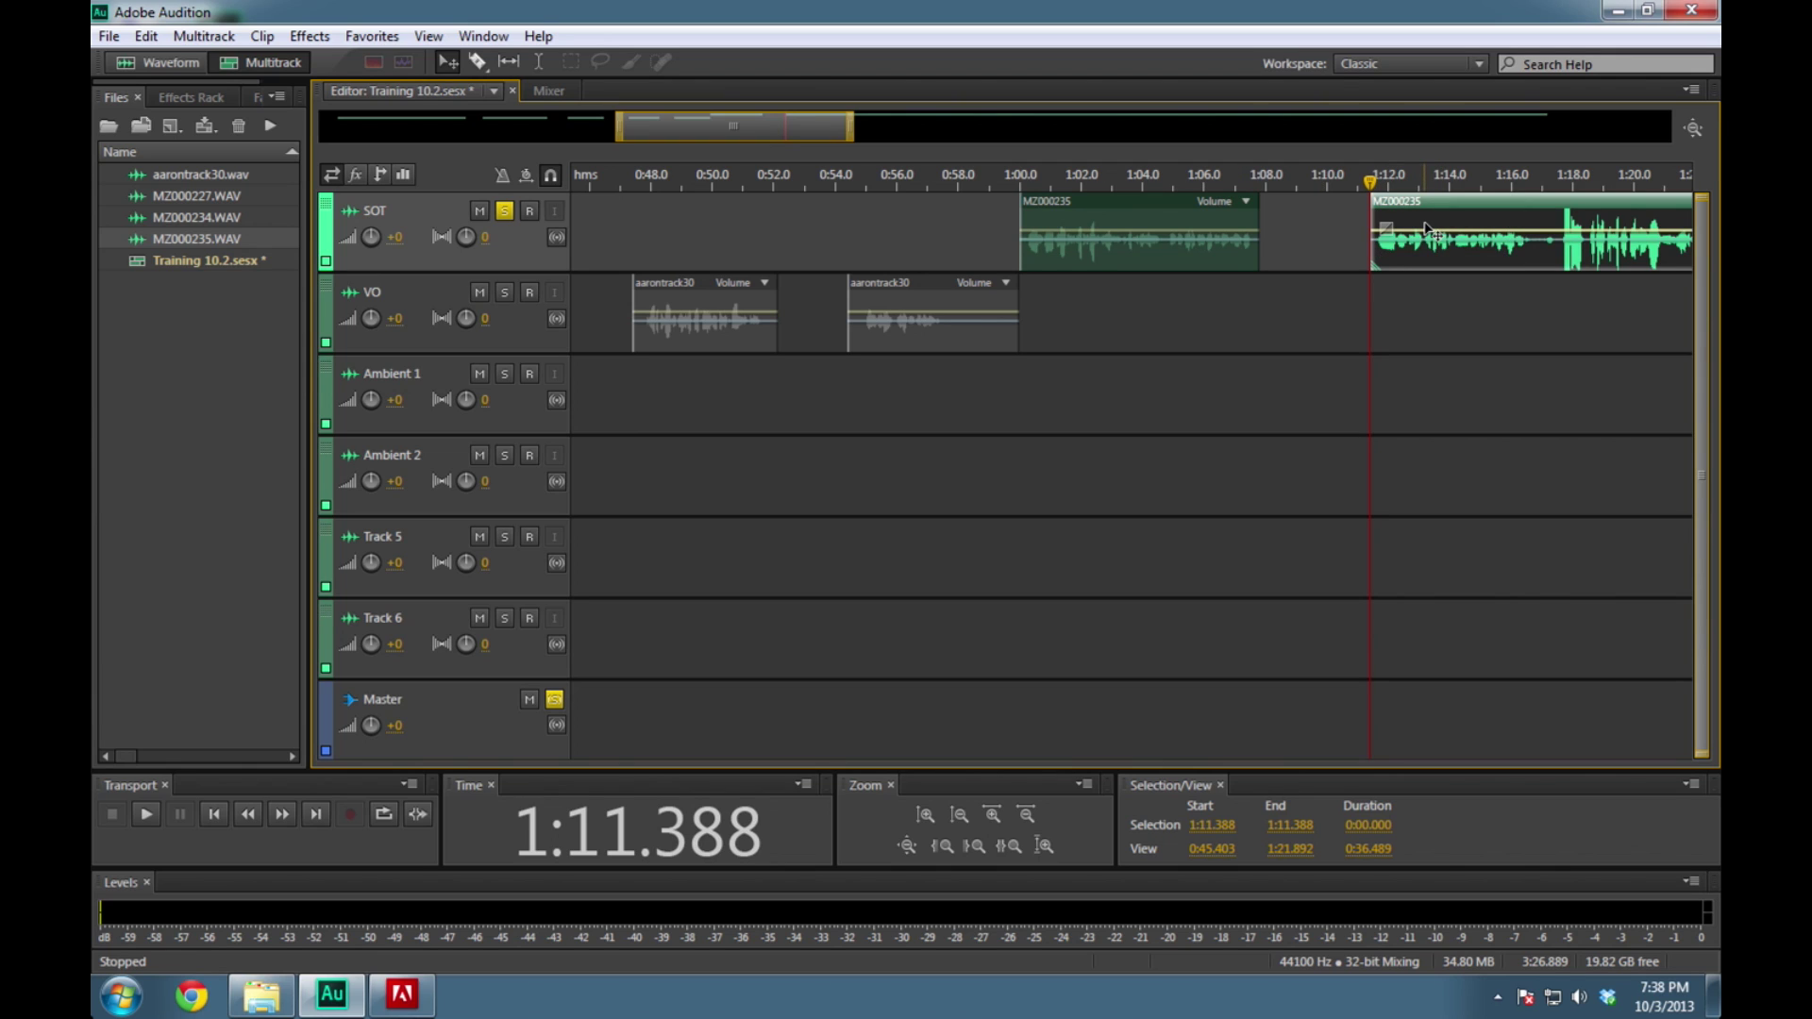
key("Delete")
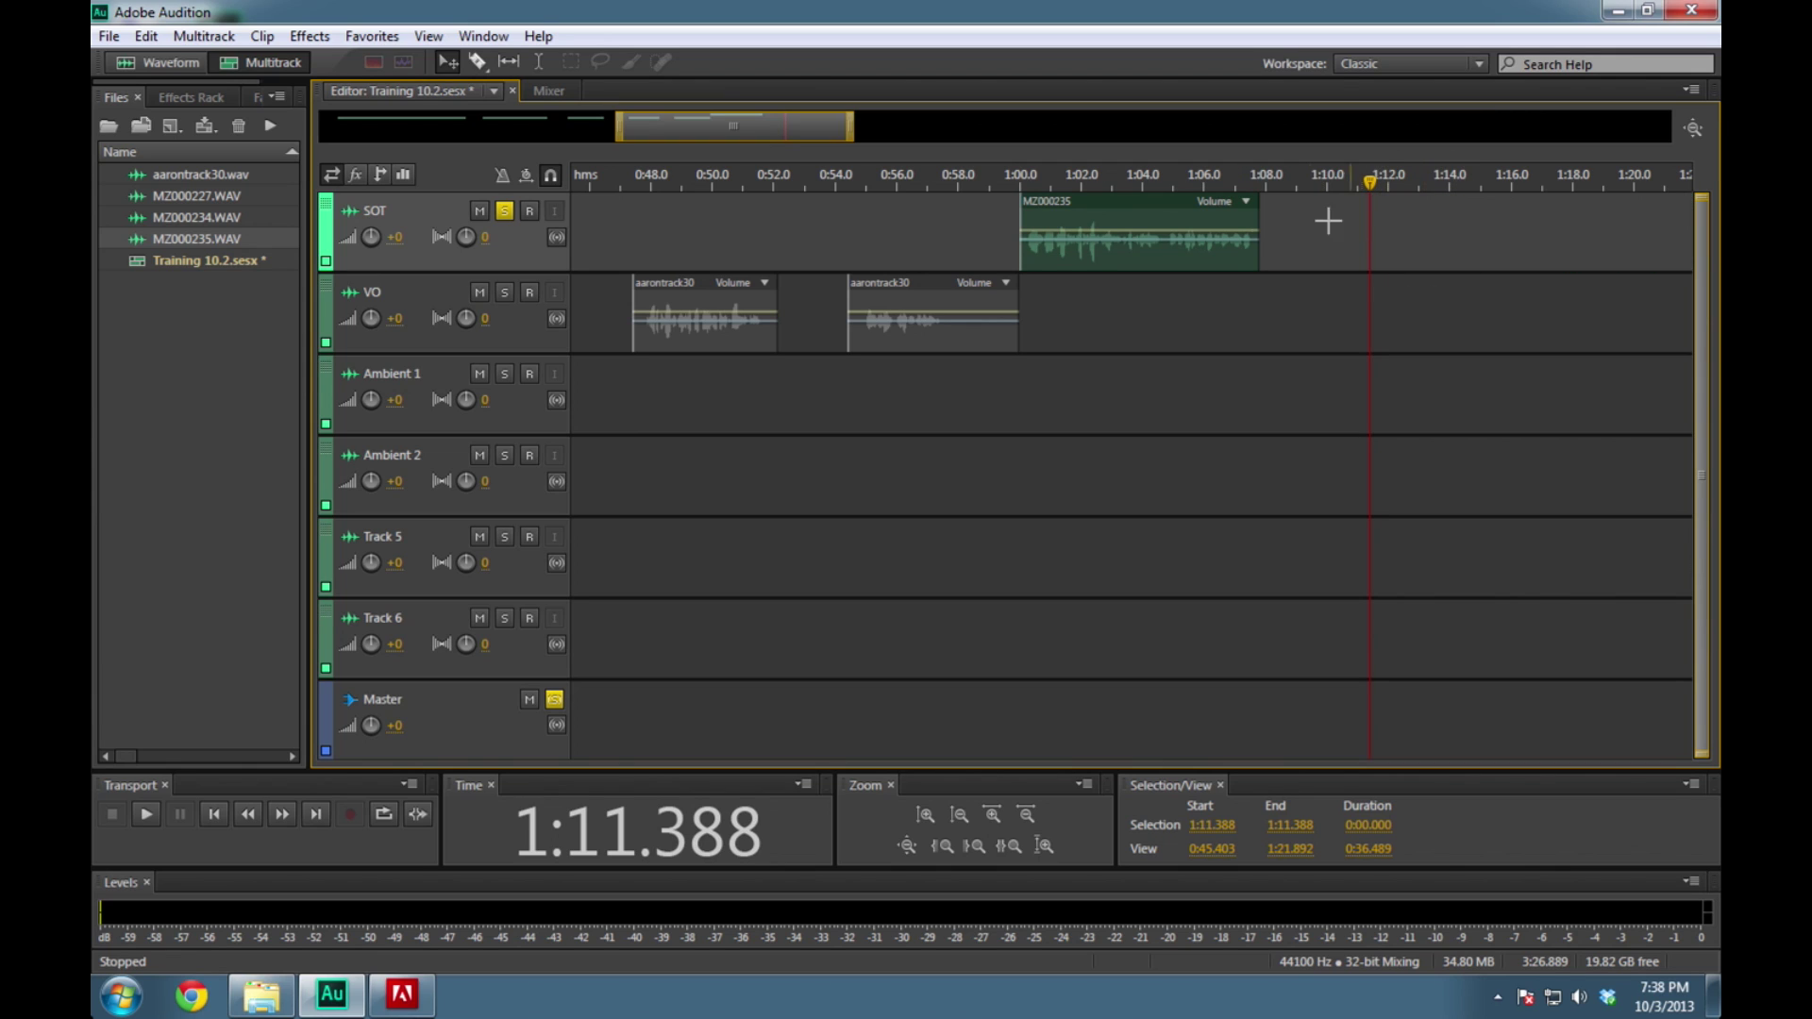
Move the sound bite on the SOT track to start where the first VO clip ends, at about 0:22.5
left_click(1189, 234)
left_click(1695, 134)
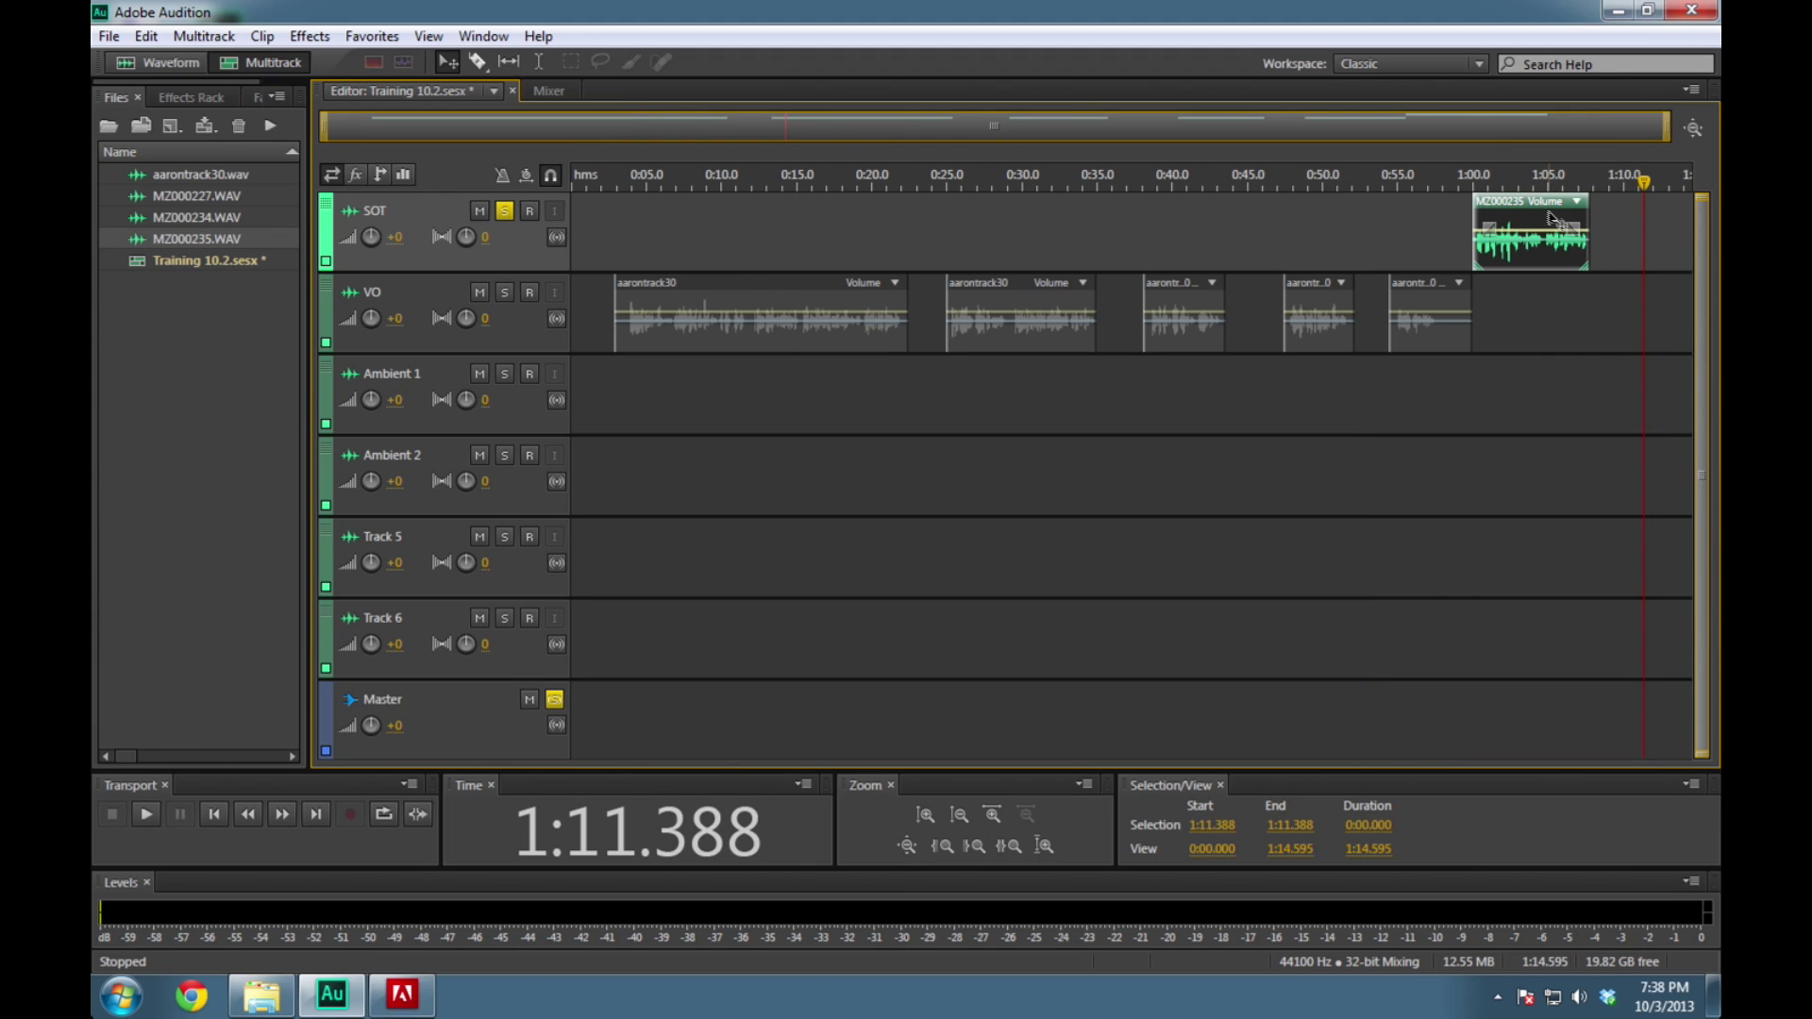
left_click_drag(1538, 215, 981, 219)
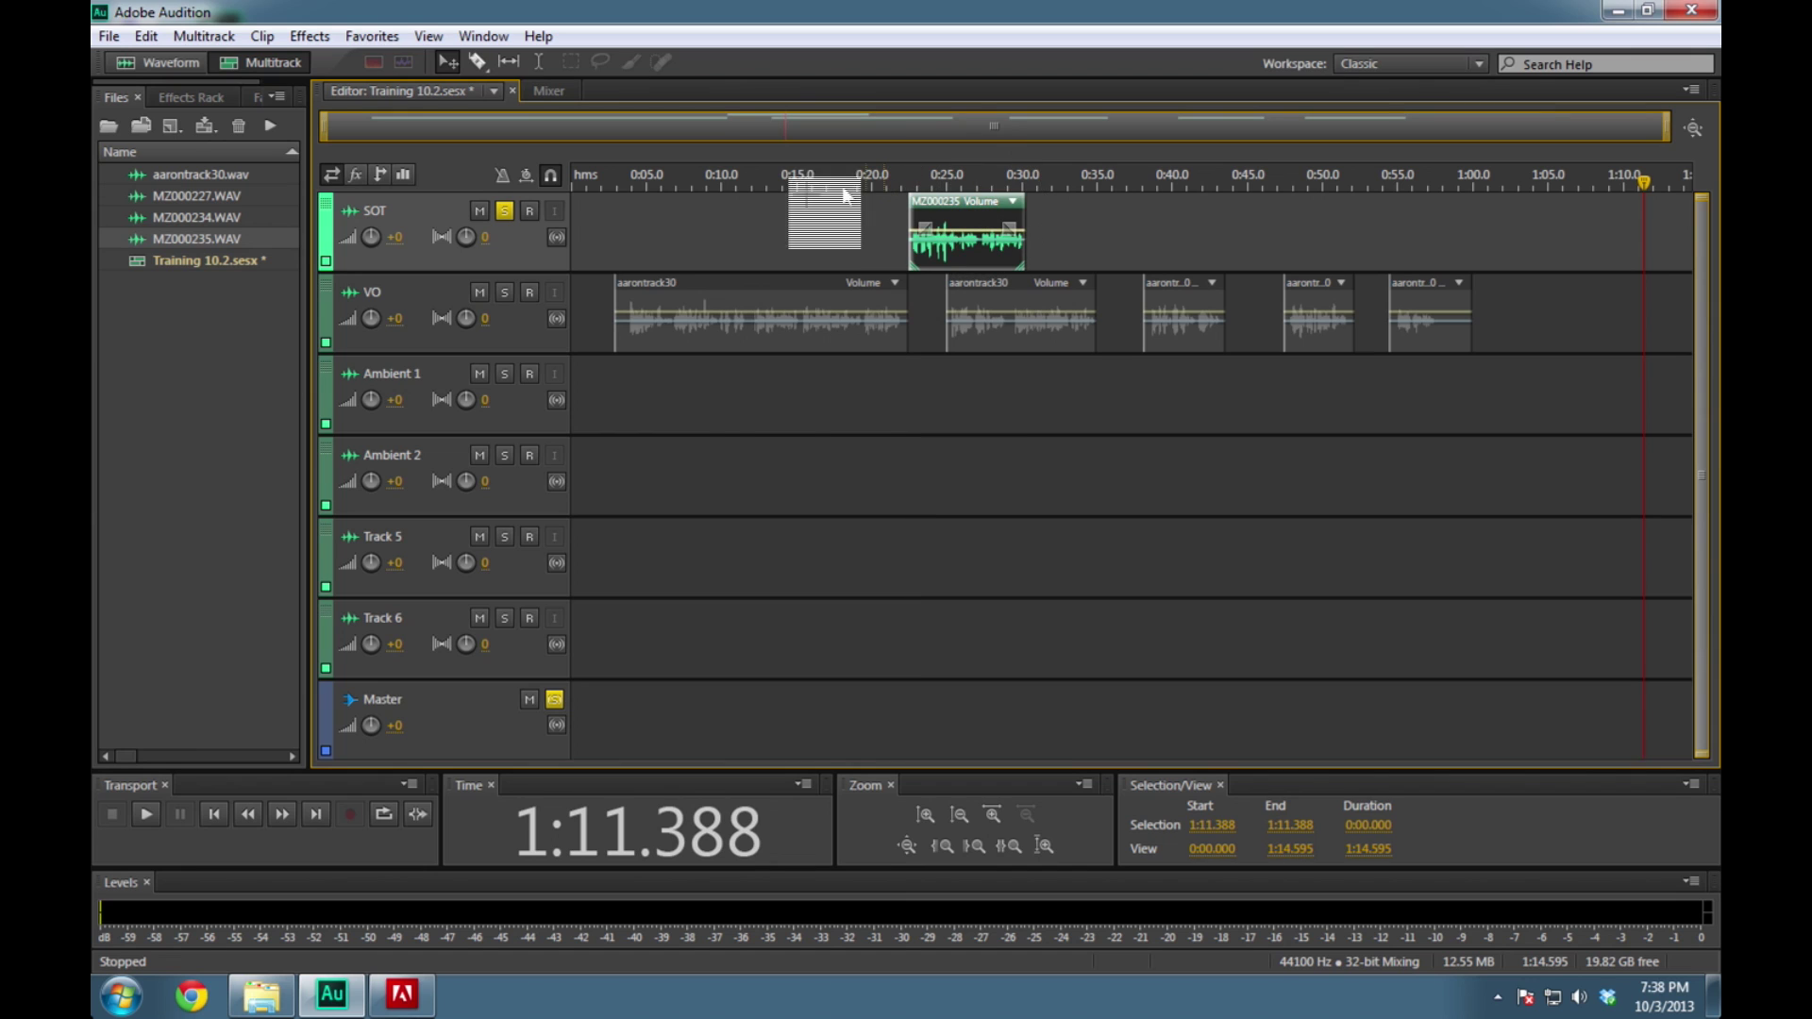
Turn off solo on the SOT track and set the playhead to about 0:19, shortly before the first VO clip ends
left_click(746, 179)
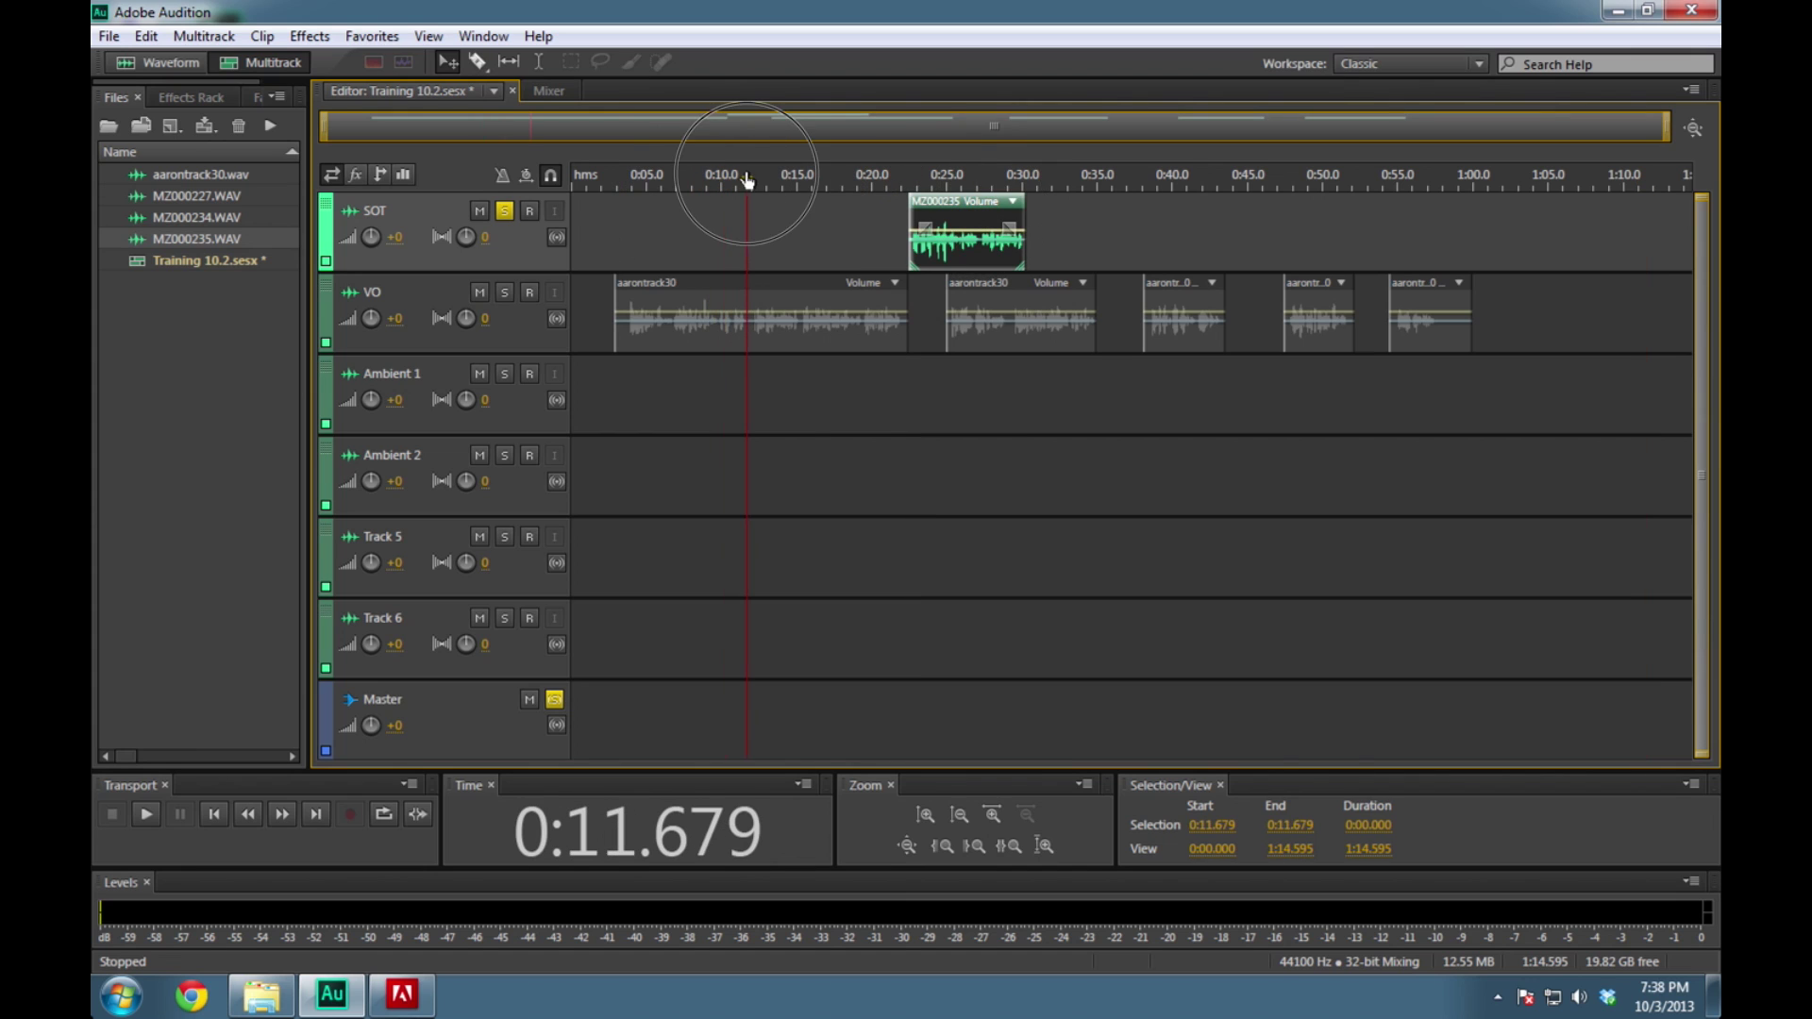
left_click(507, 217)
left_click(861, 184)
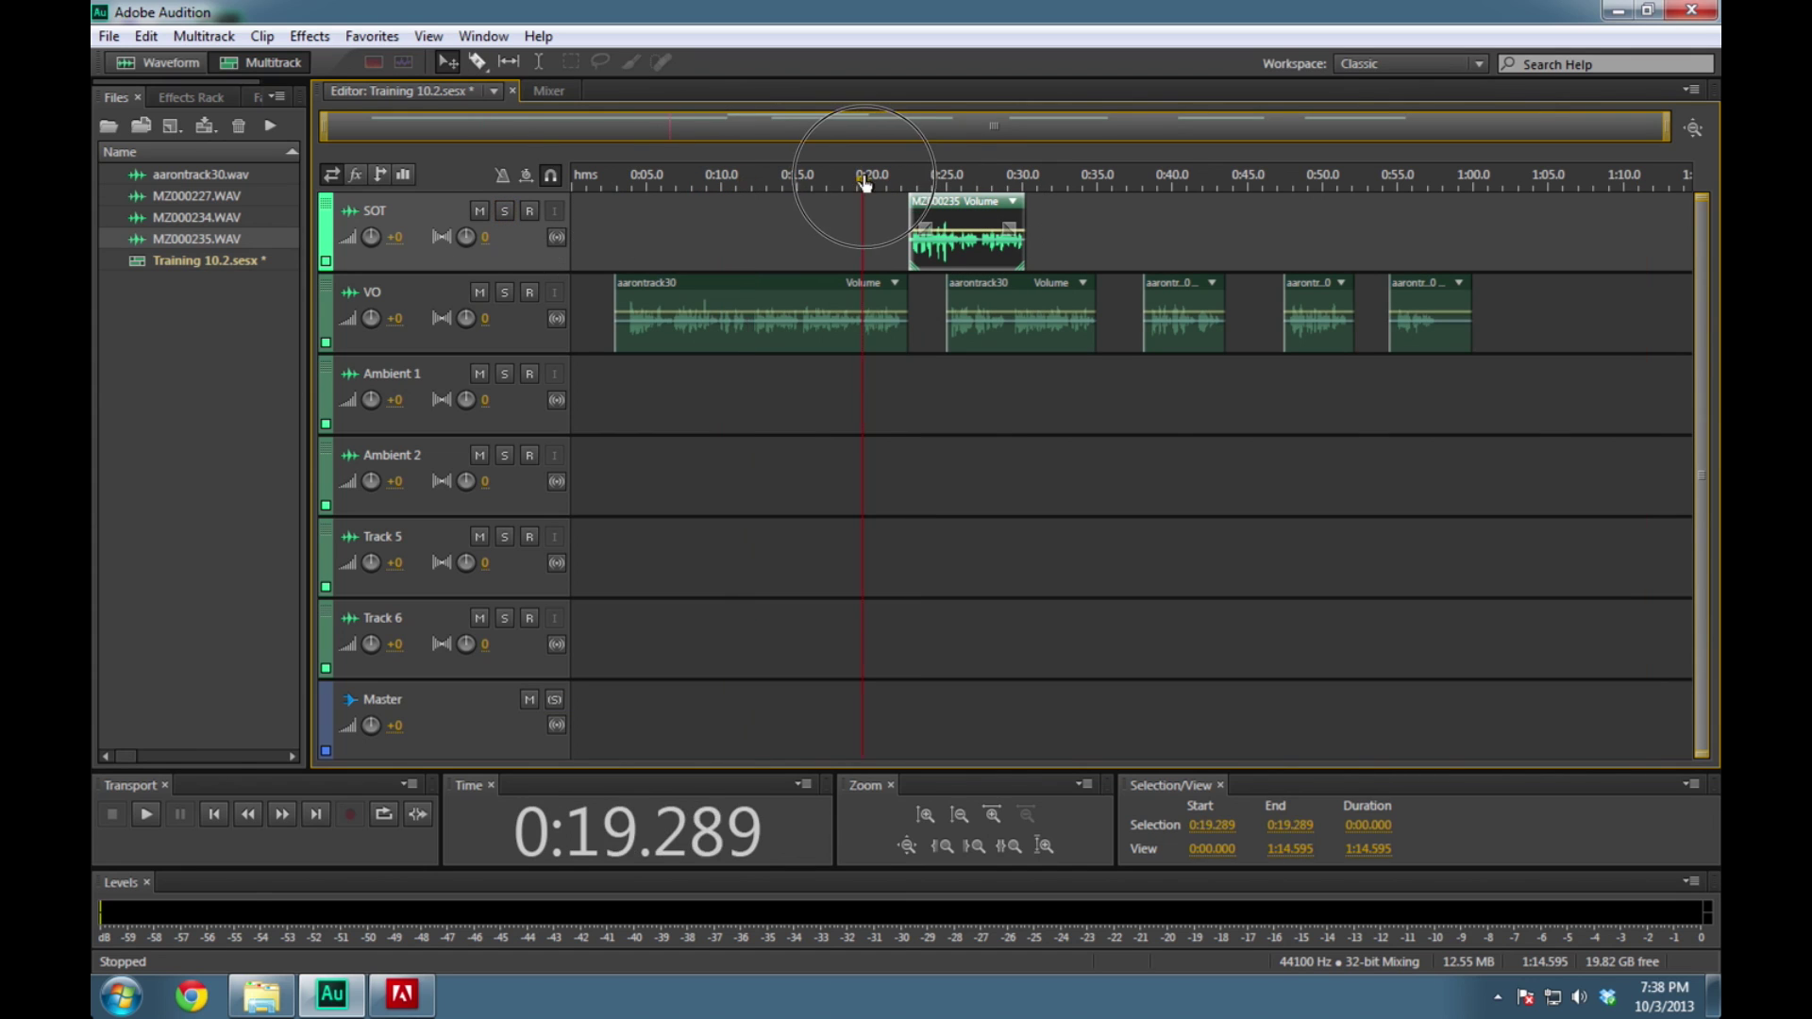
Move the sound bite on the SOT track to start where the second VO clip ends, at about 0:35, and play the transition
key("space")
left_click(888, 184)
left_click_drag(902, 207, 1132, 208)
left_click(1016, 179)
key("space")
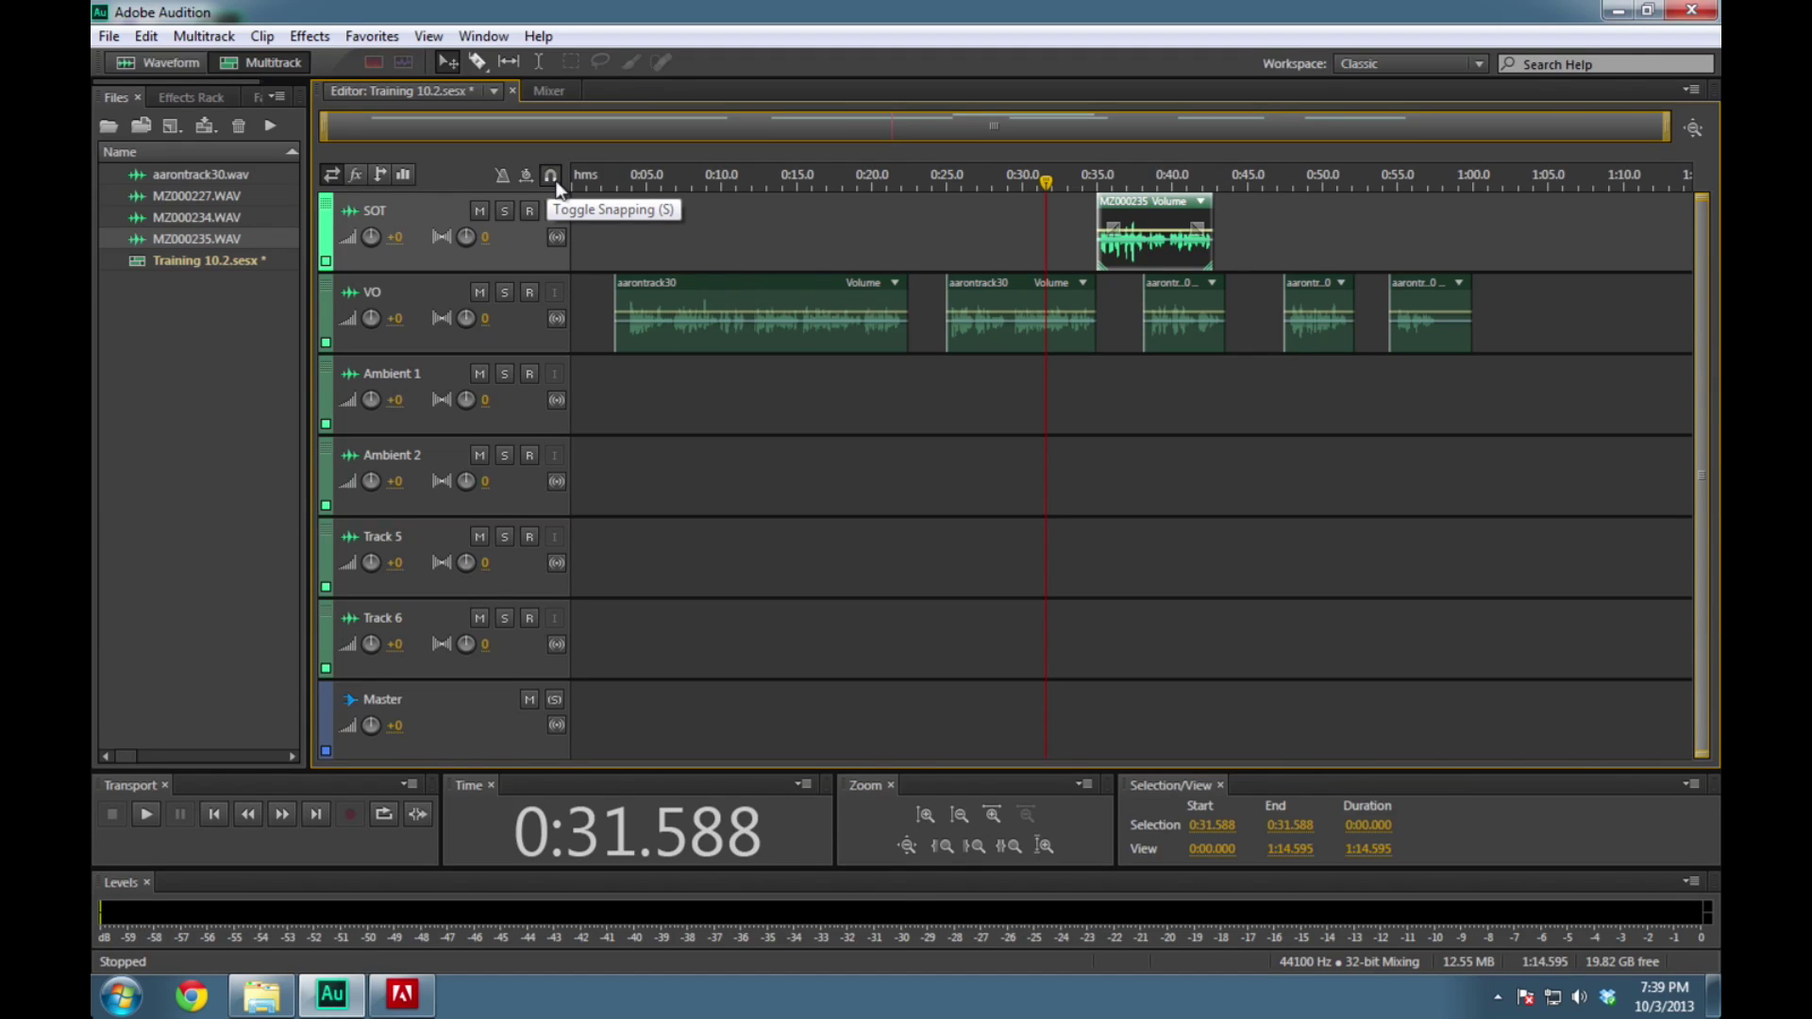
Switch snapping off and on again, and try dragging the sound bite against the end of the second VO clip
key("s")
key("s")
key("s")
key("s")
key("s")
key("s")
mouse_move(1163, 212)
left_mouse_down()
mouse_move(1217, 213)
mouse_move(977, 213)
mouse_move(1159, 223)
mouse_move(1143, 203)
left_mouse_up()
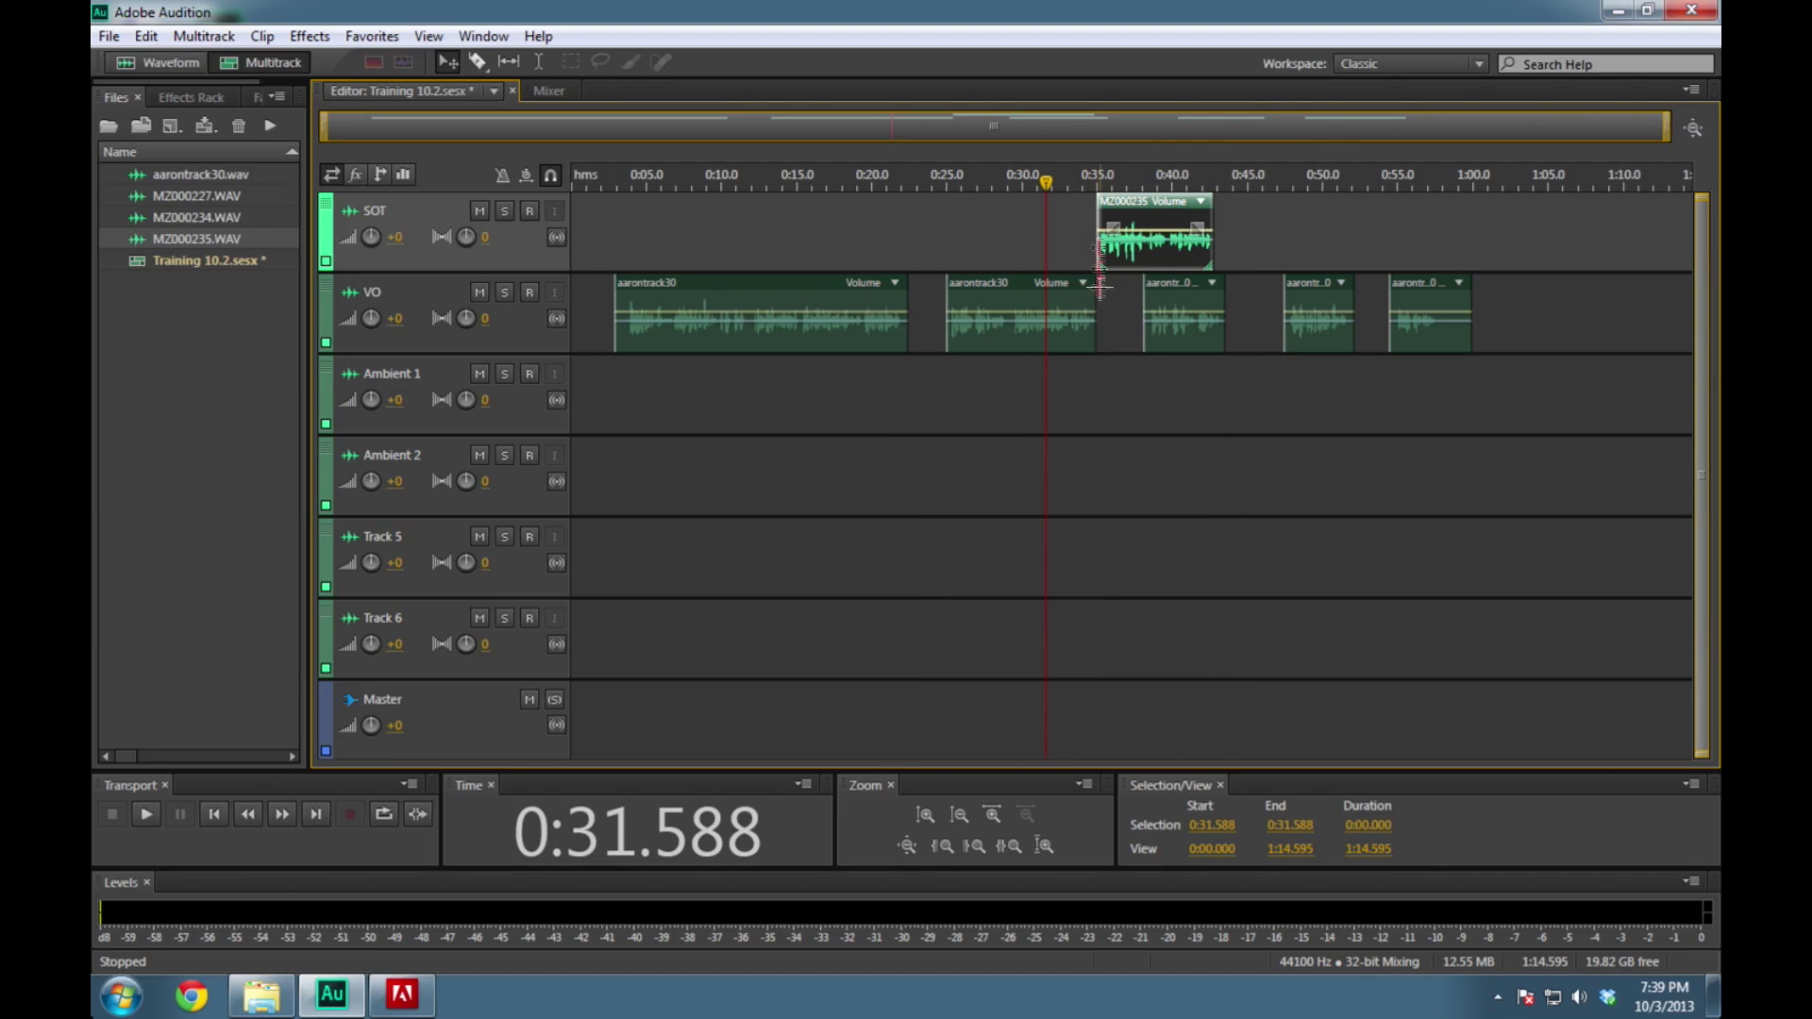
Arrange the last three VO clips back to back, starting where the sound bite ends at about 0:43
left_click_drag(1197, 294, 1350, 307)
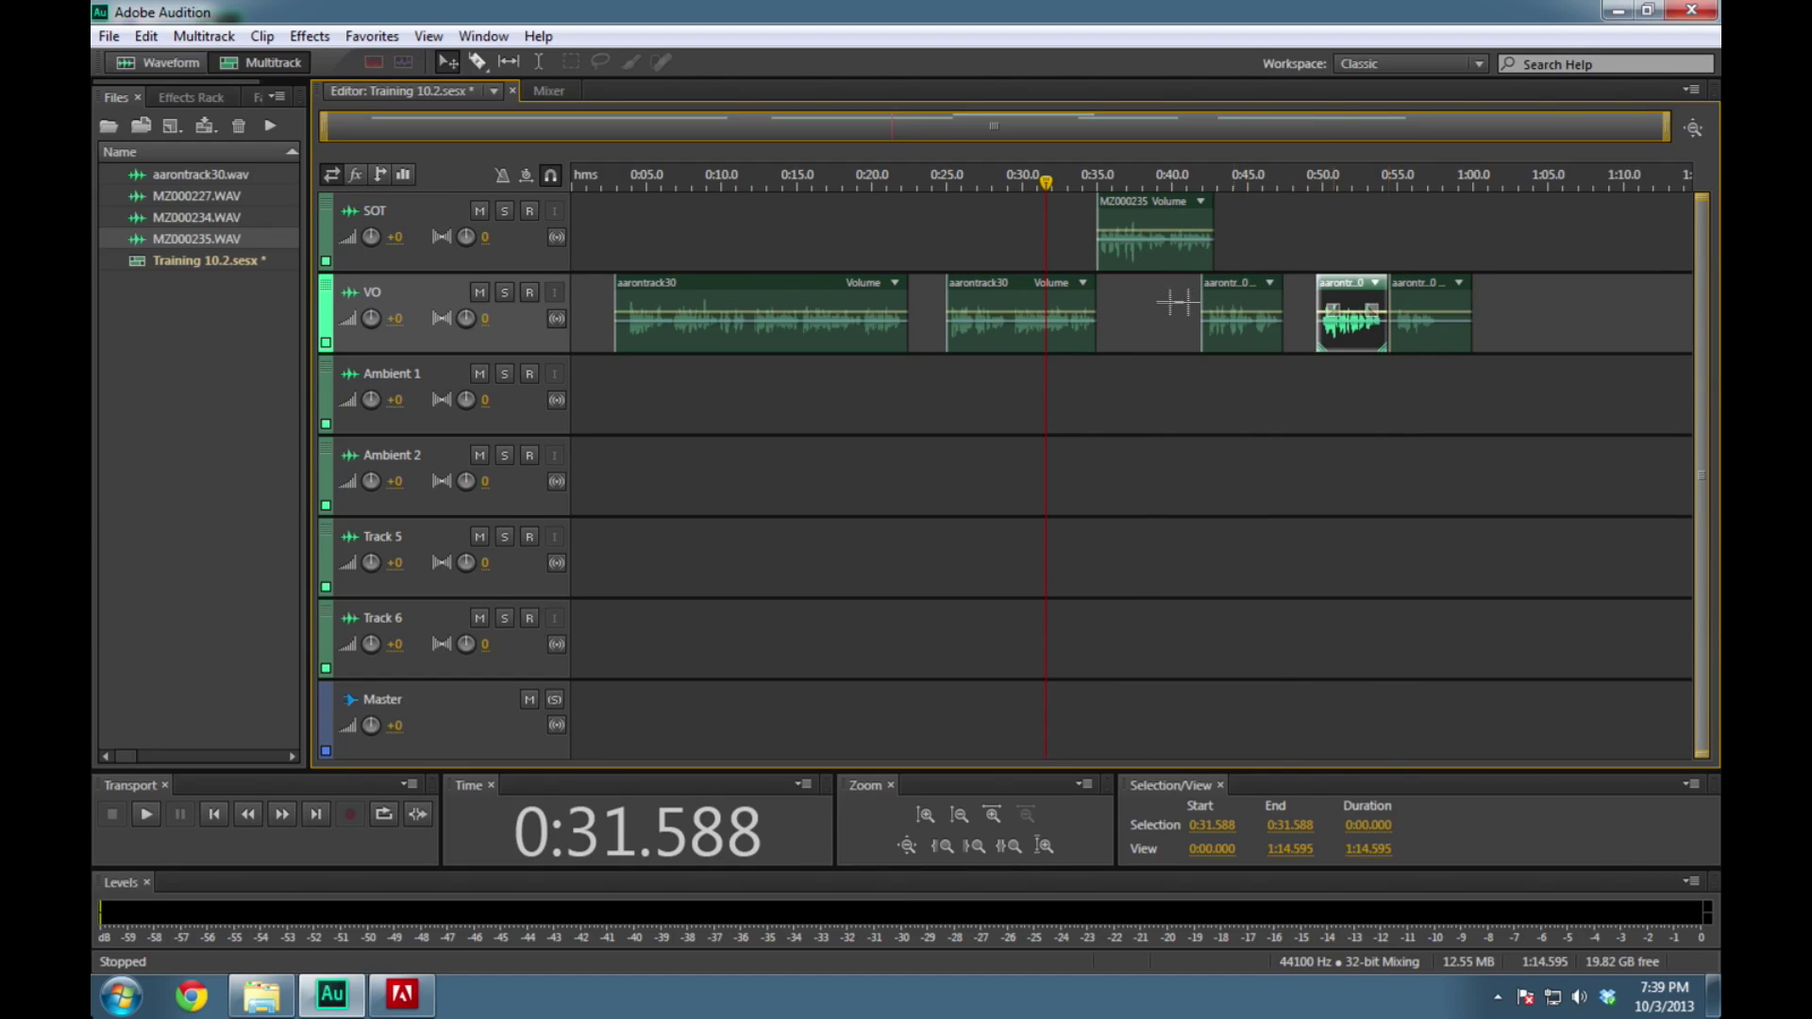
mouse_move(1235, 304)
left_mouse_down()
mouse_move(1265, 304)
mouse_move(1243, 302)
left_mouse_up()
left_click_drag(1189, 176, 1059, 181)
key("space")
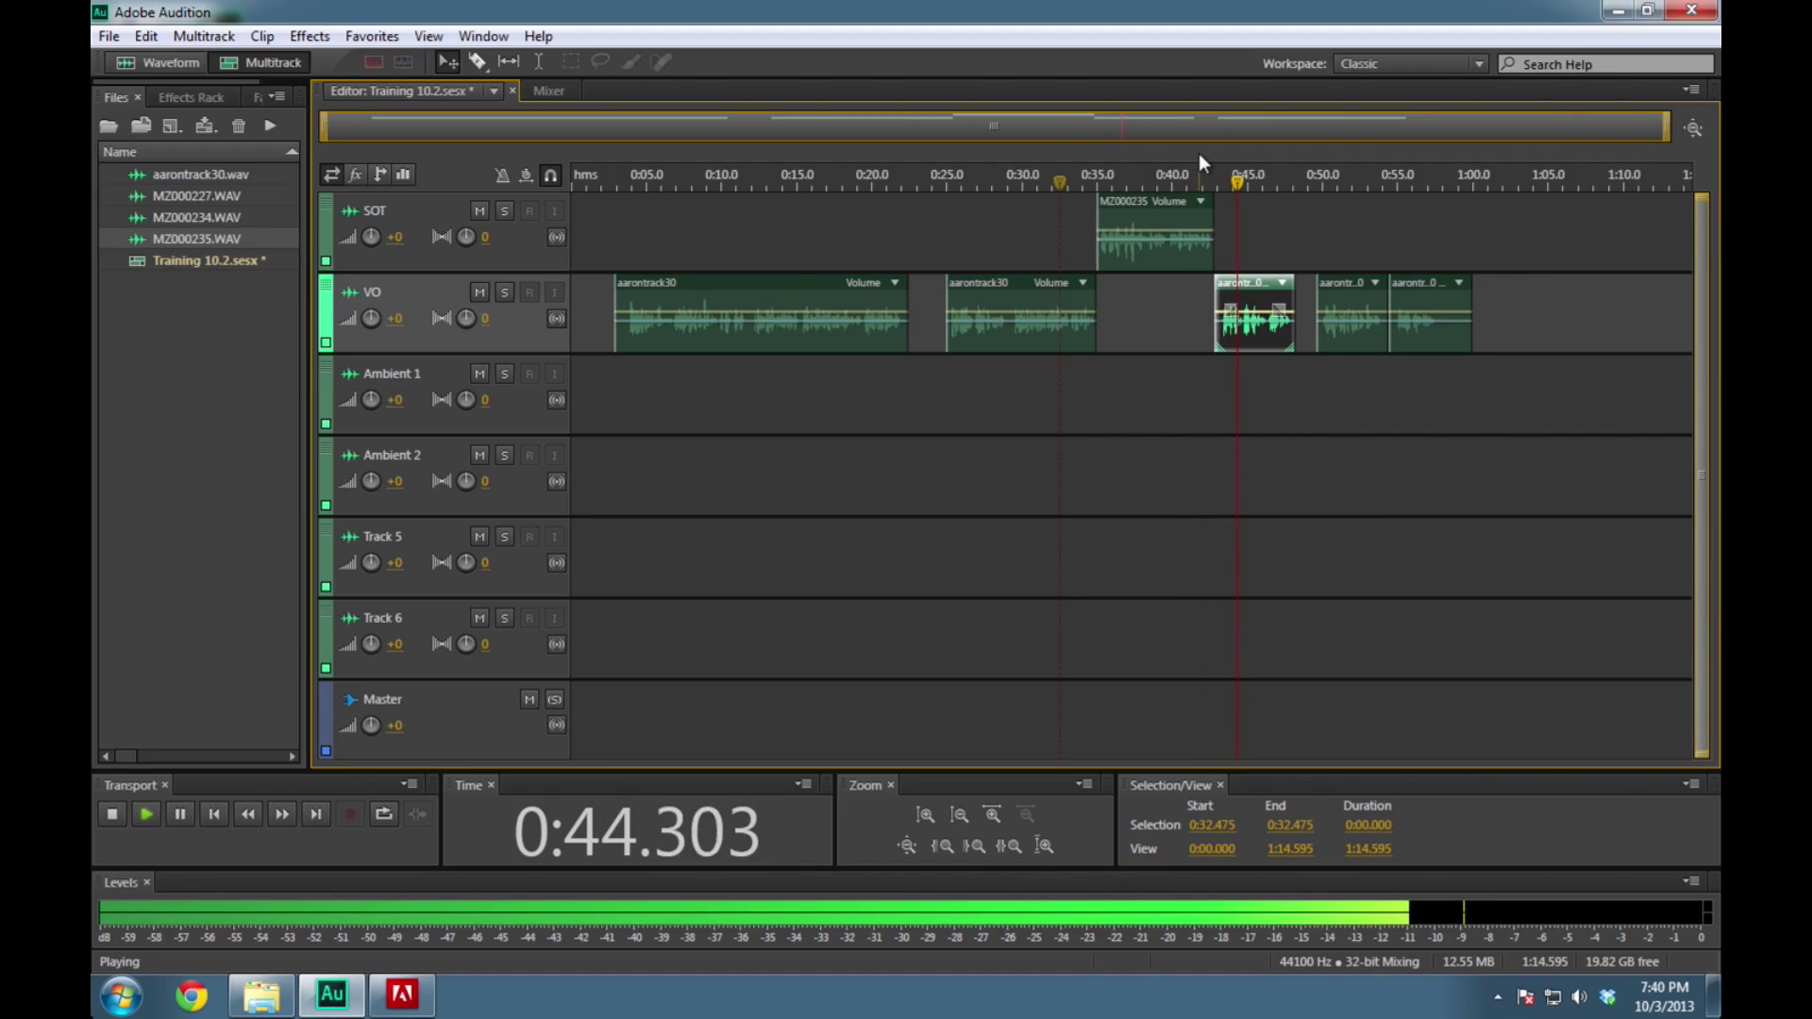
key("space")
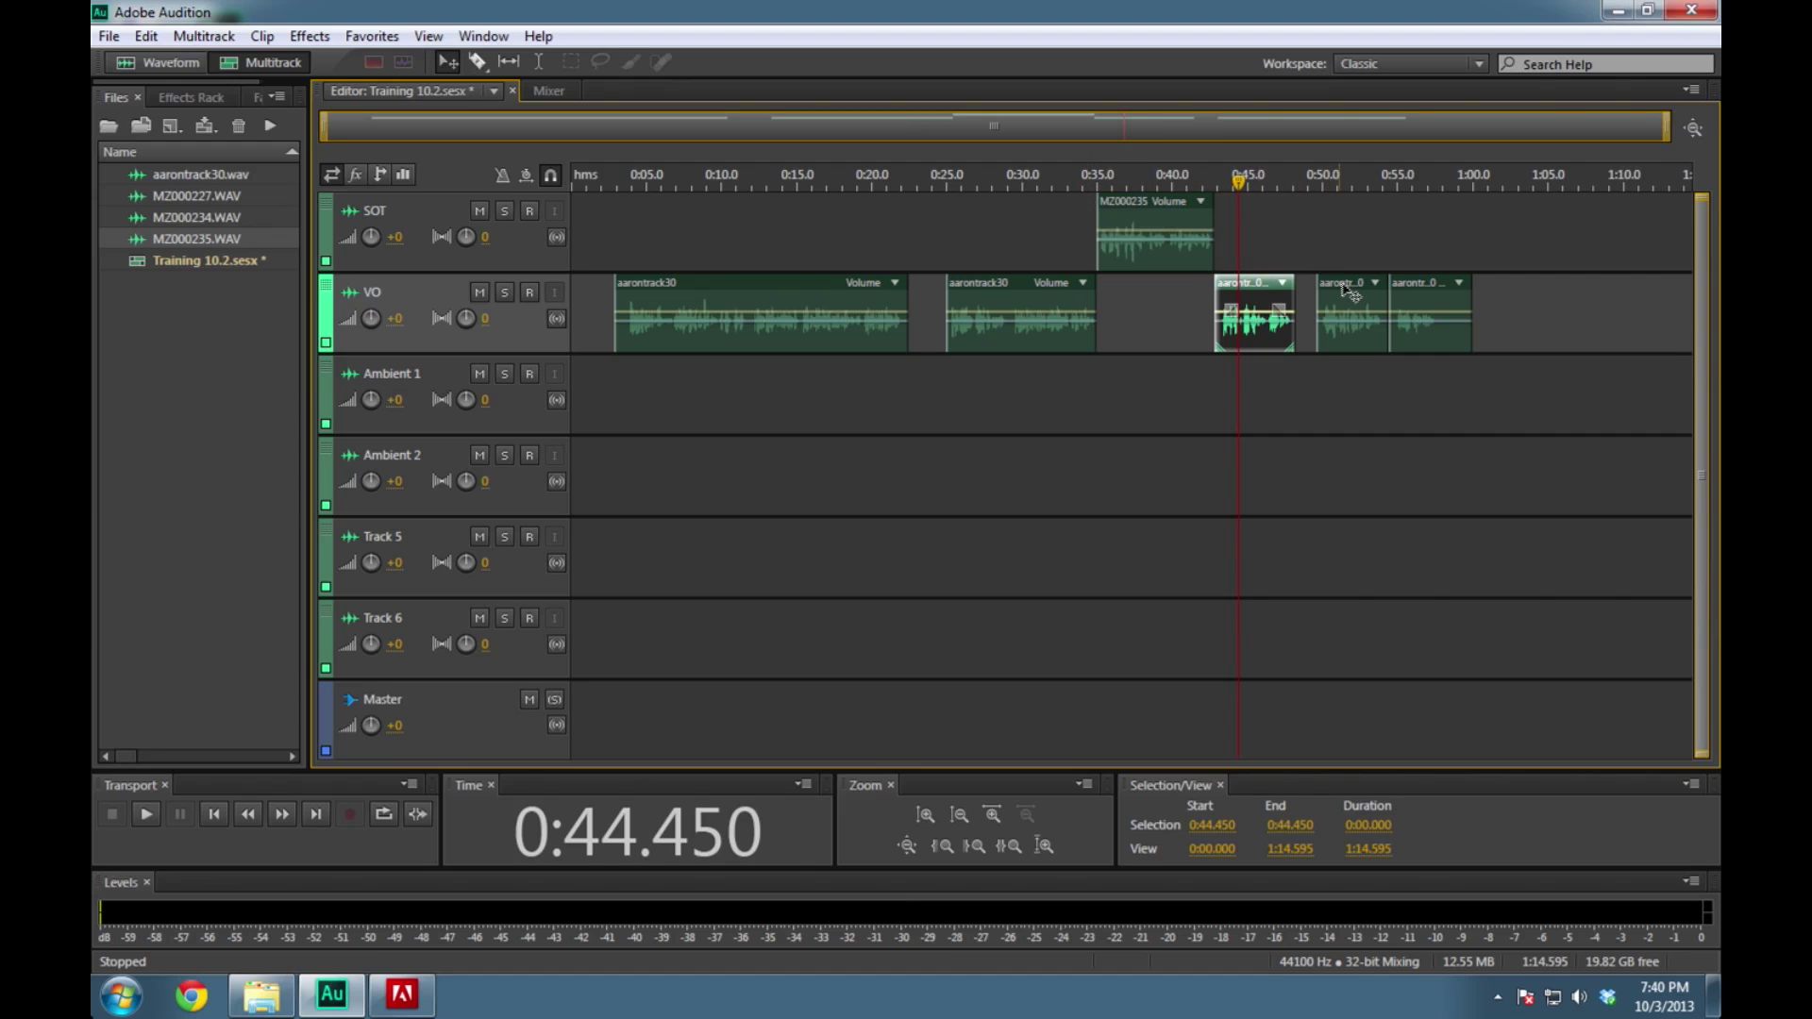
left_click_drag(1366, 288, 1413, 286)
left_click(1434, 298)
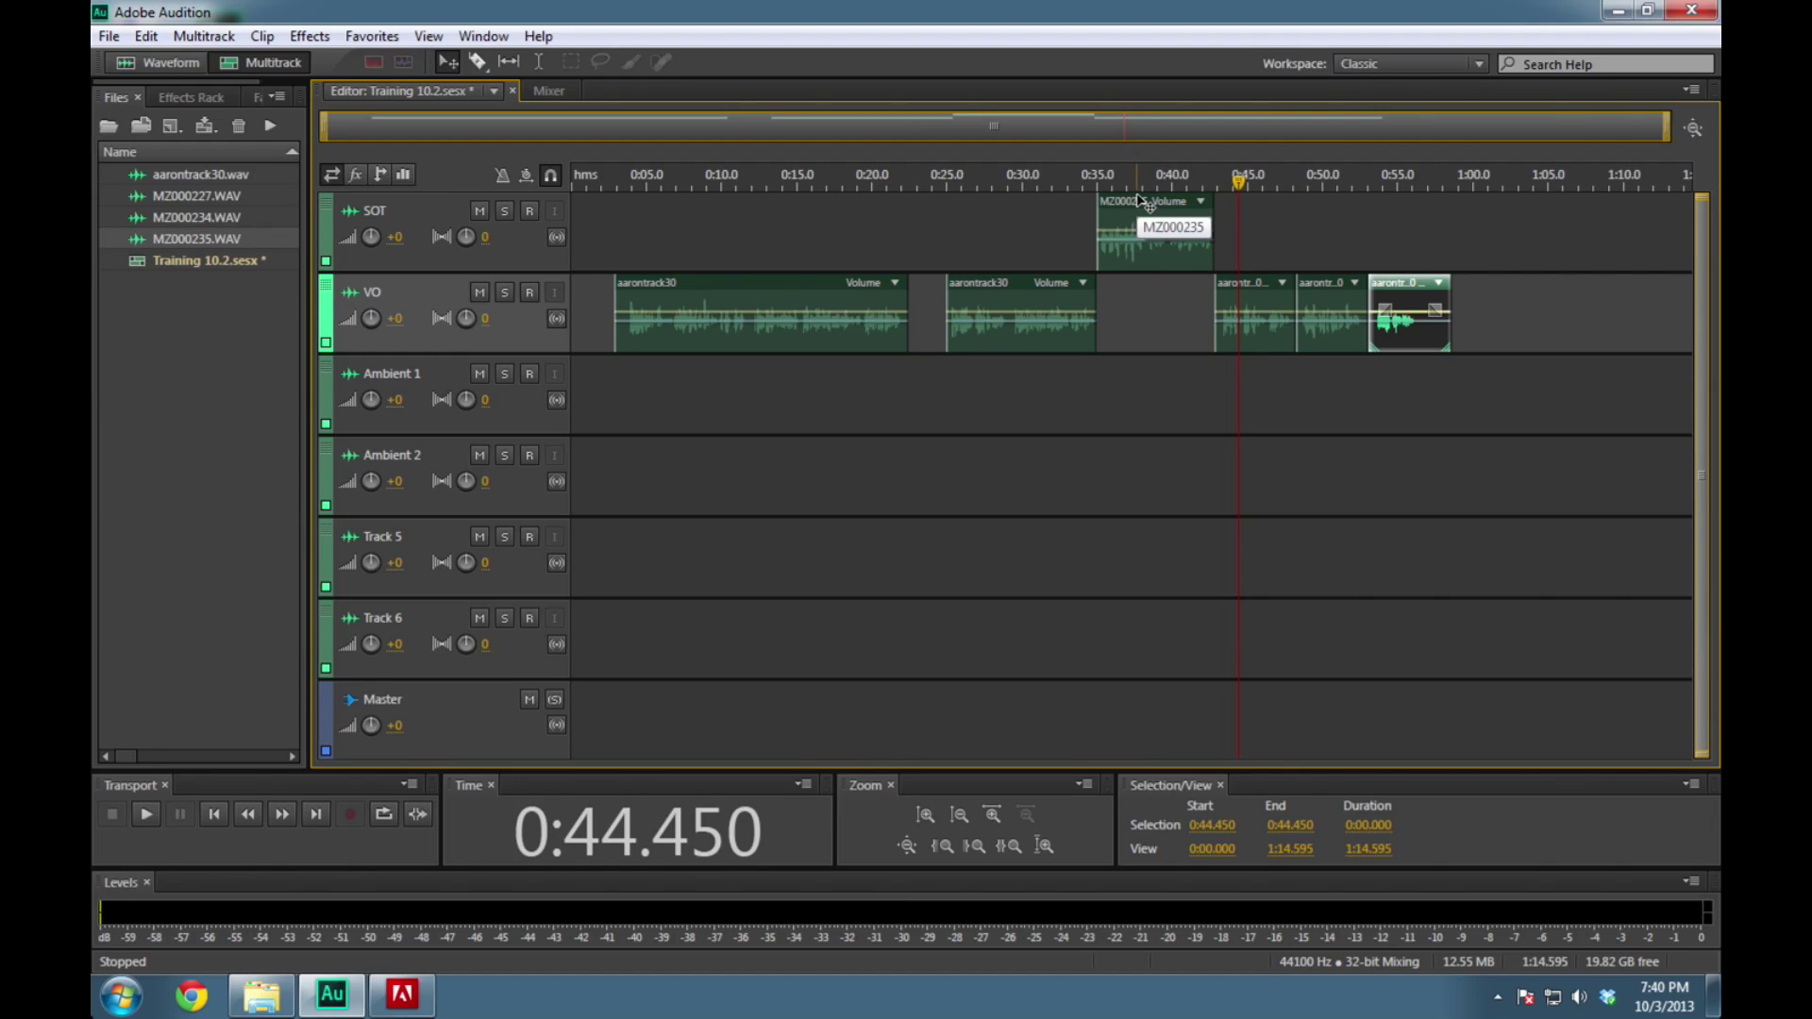
Insert MZ000227.WAV on the Ambient 1 track, starting at 0:00
left_click_drag(783, 187, 562, 189)
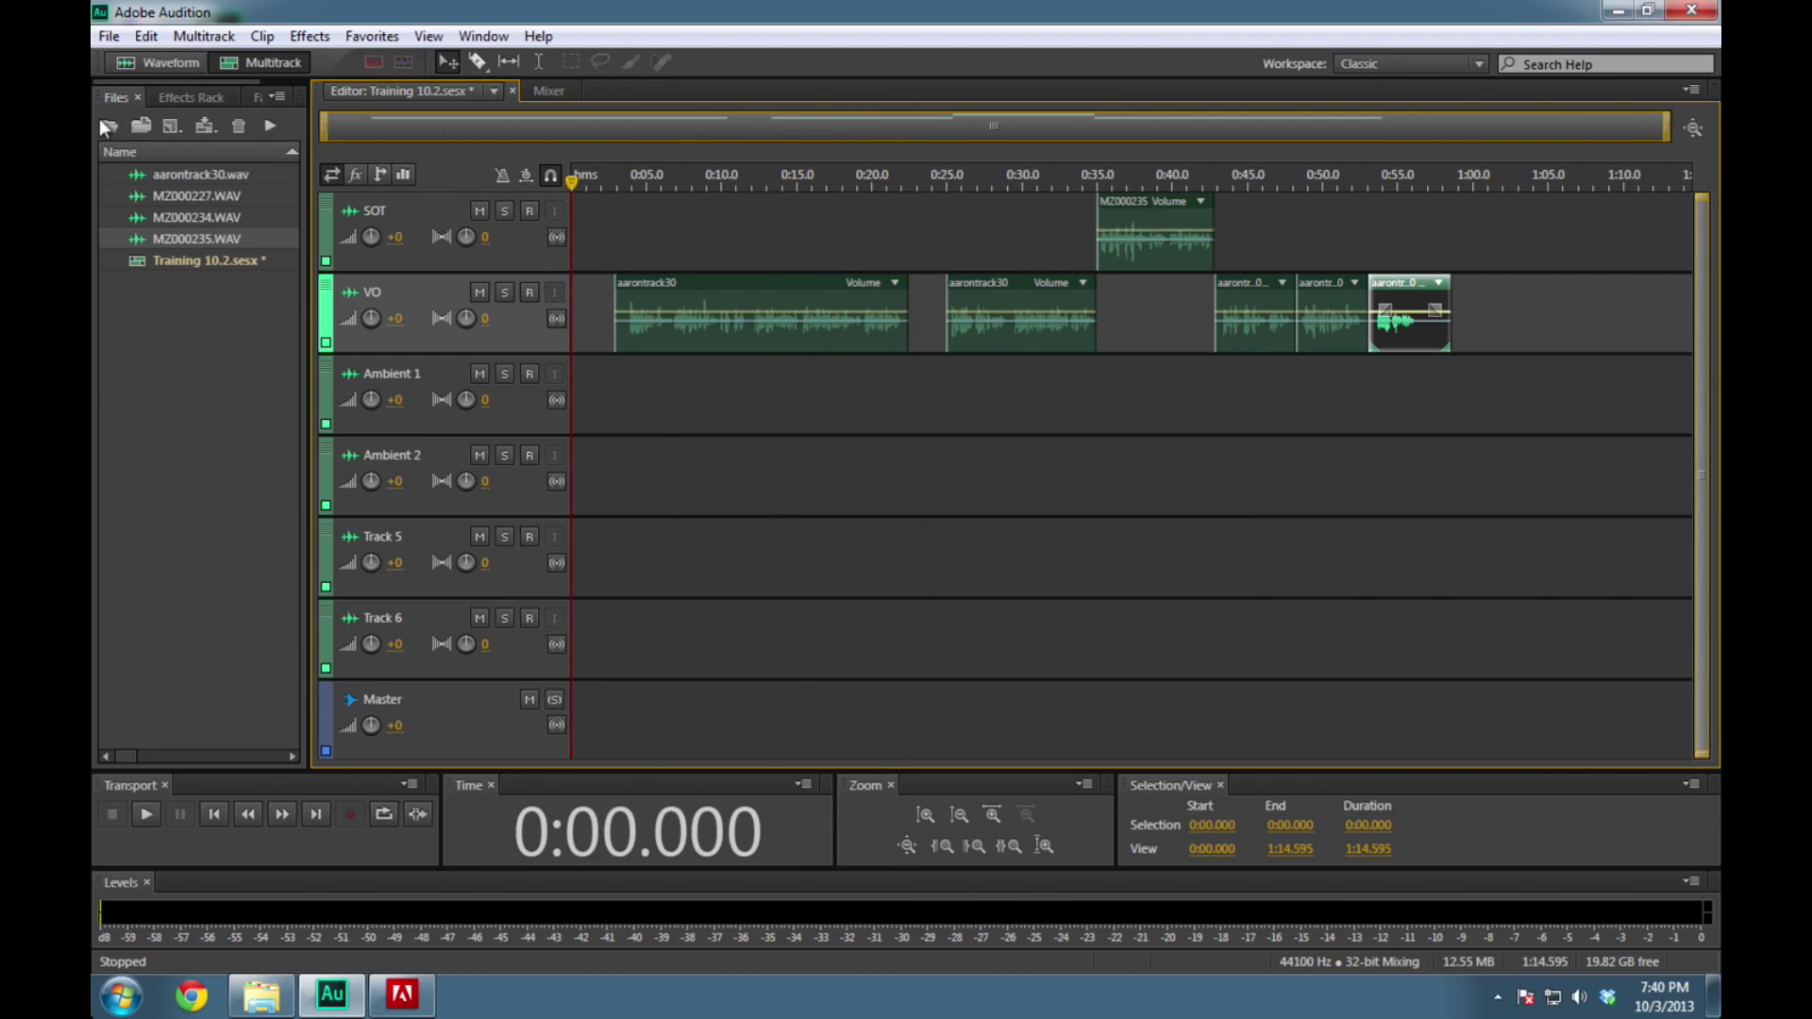
left_click(149, 205)
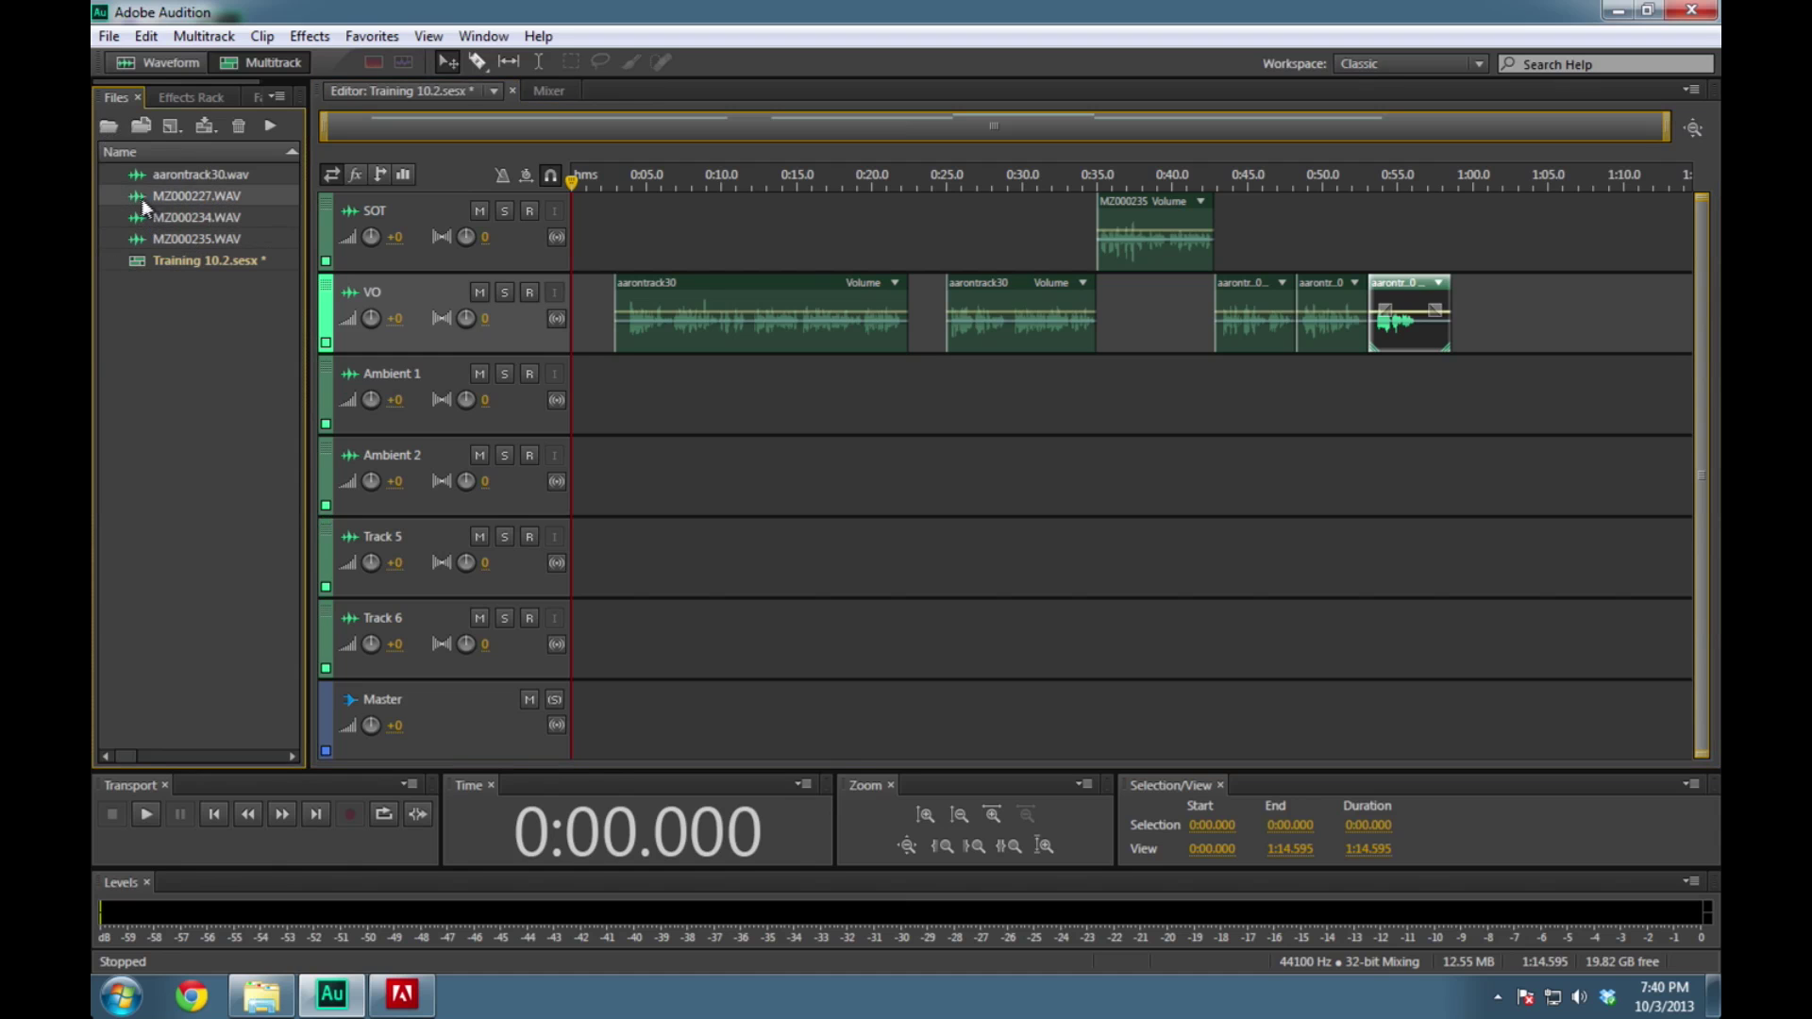
left_click_drag(137, 203, 575, 416)
Play the ambient clip from about 0:25 and at the very start of the session to check its output level
key("space")
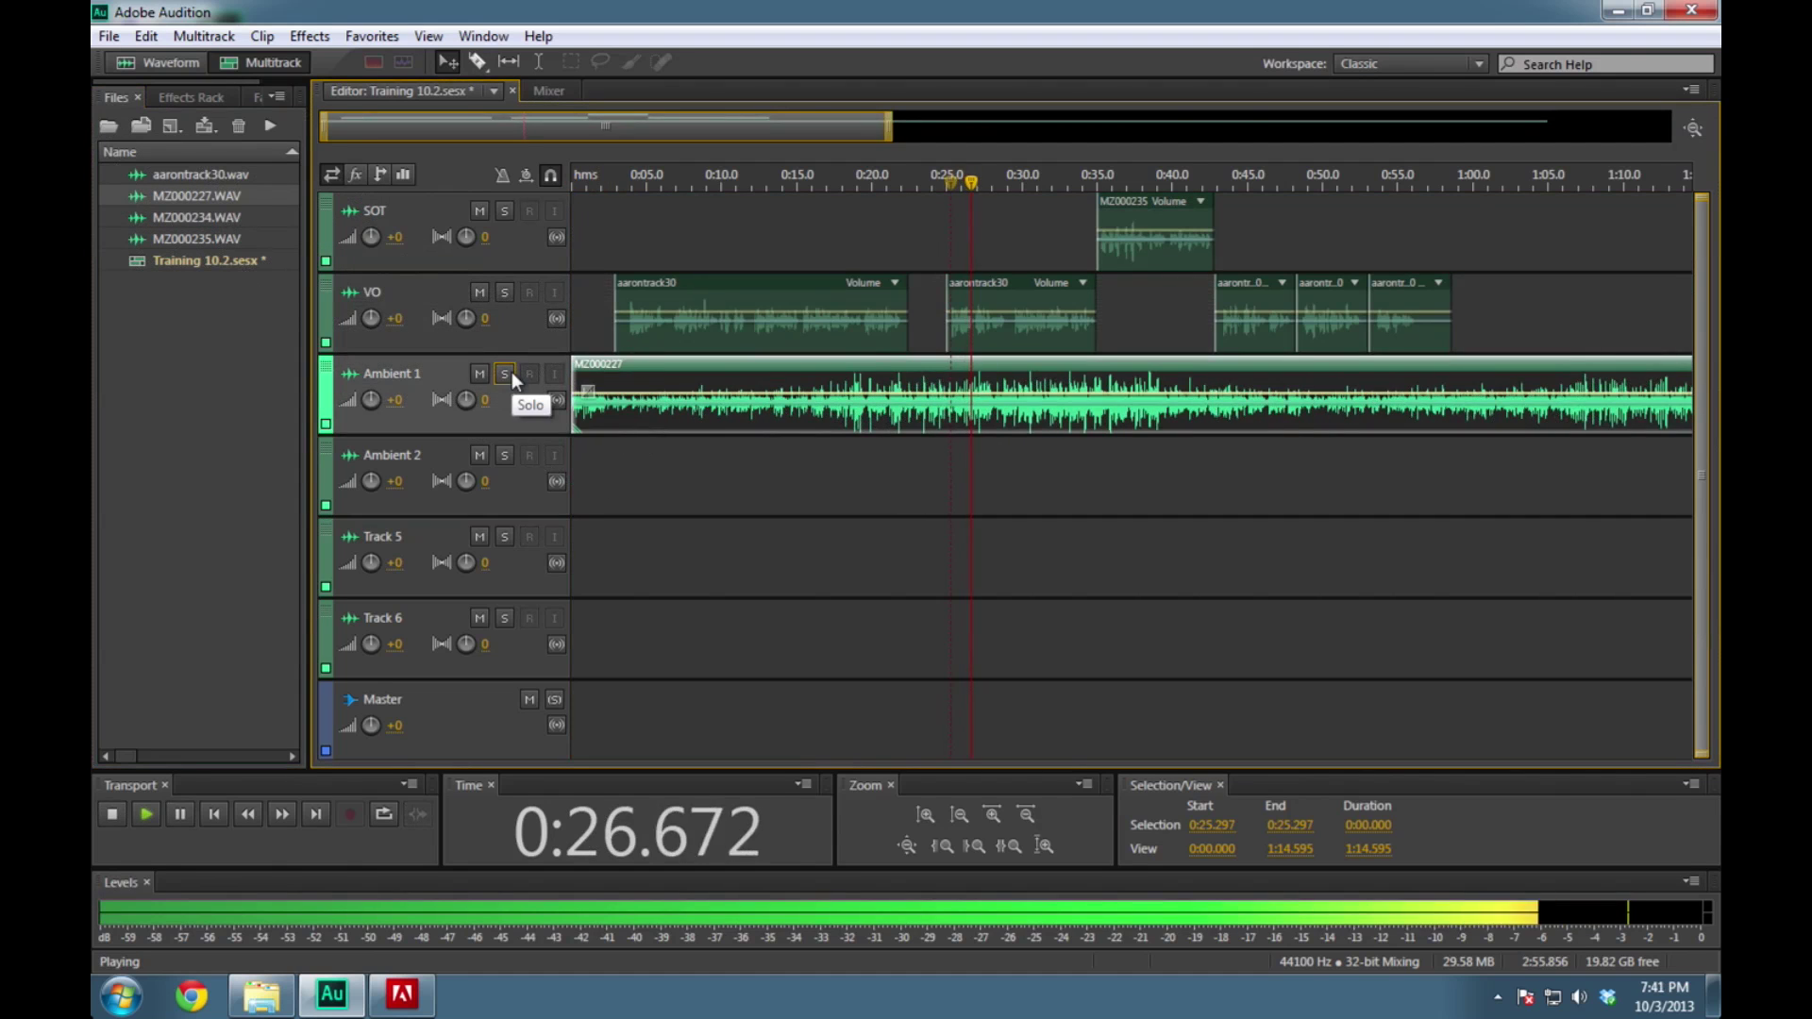
key("space")
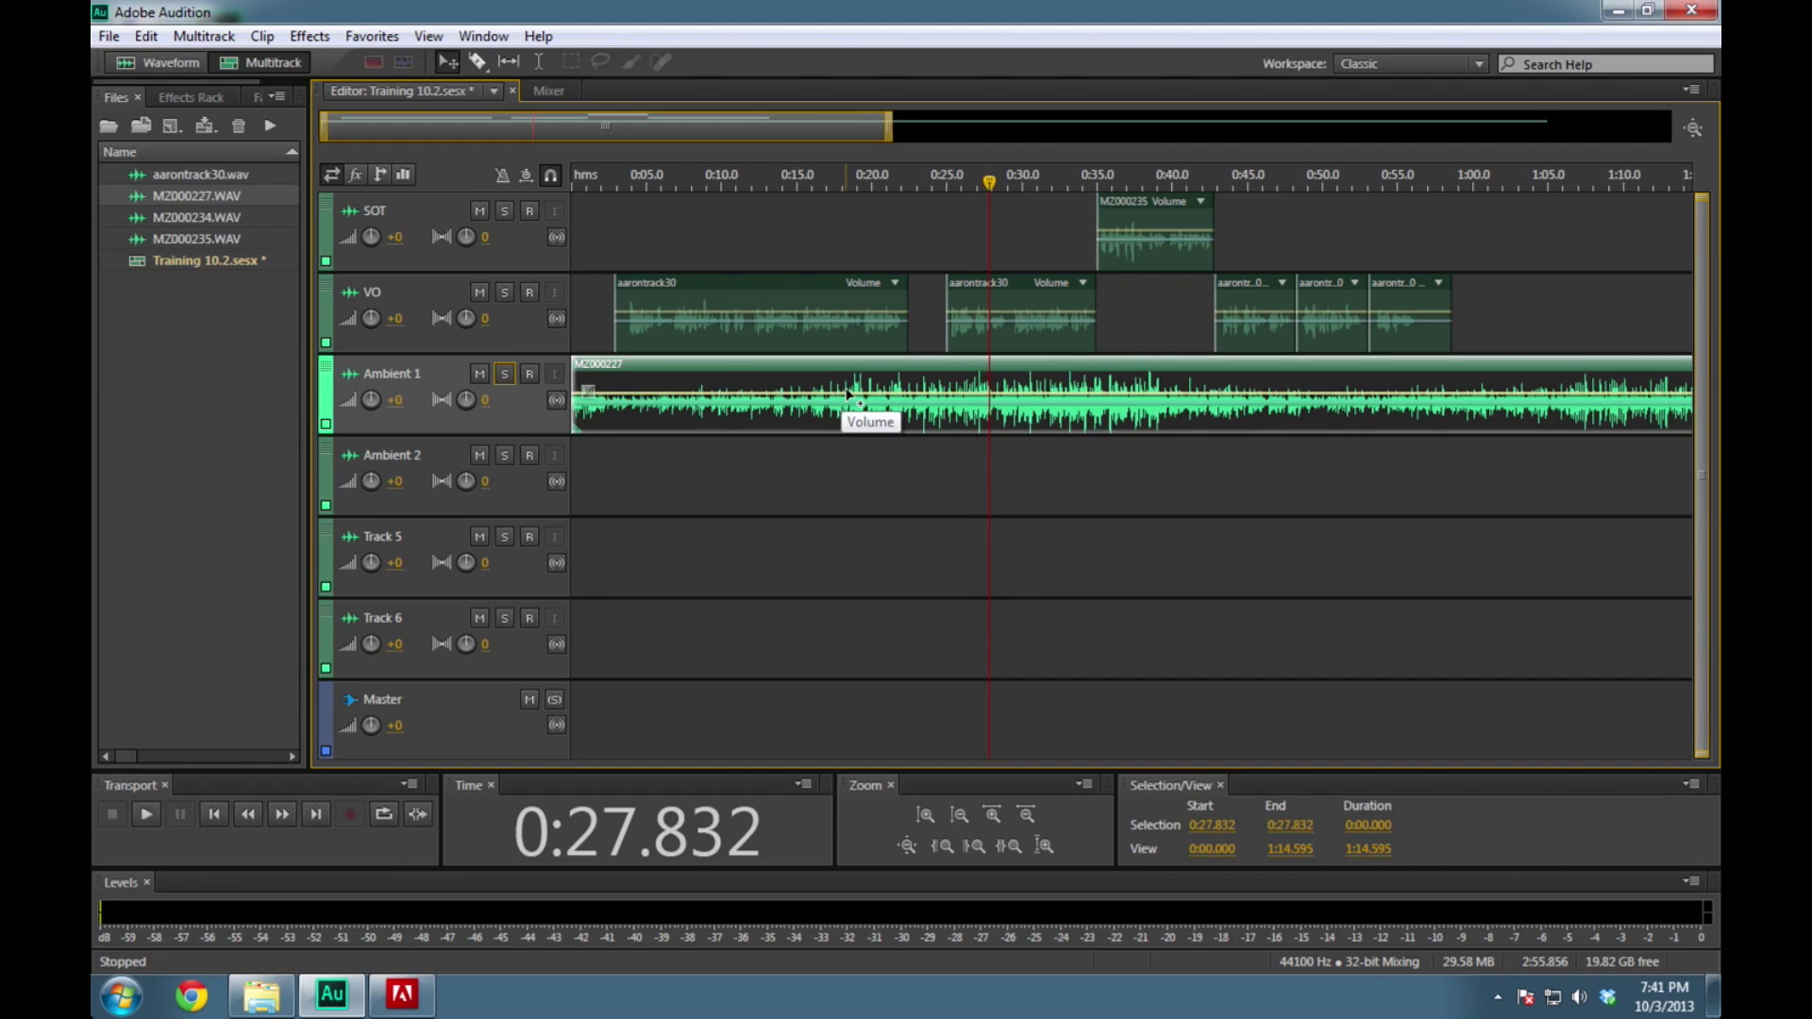
left_click_drag(989, 181, 486, 182)
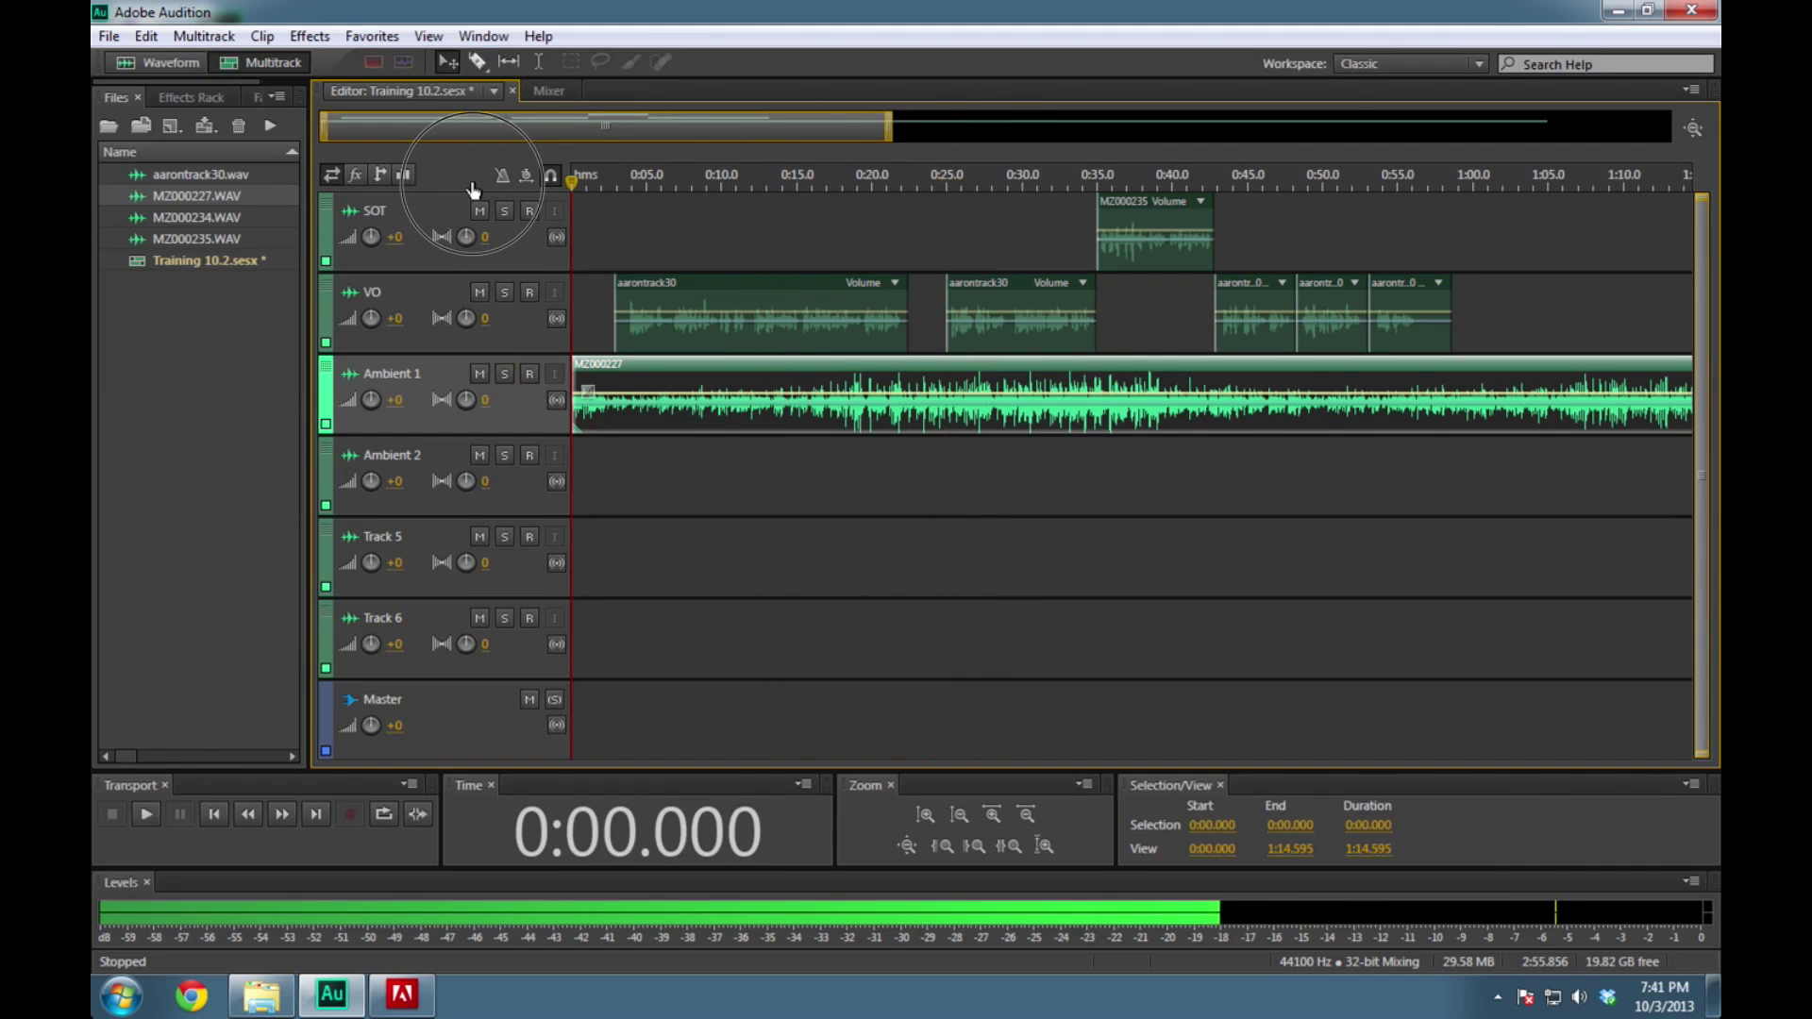
key("space")
key("space")
key("space")
key("space")
key("space")
key("space")
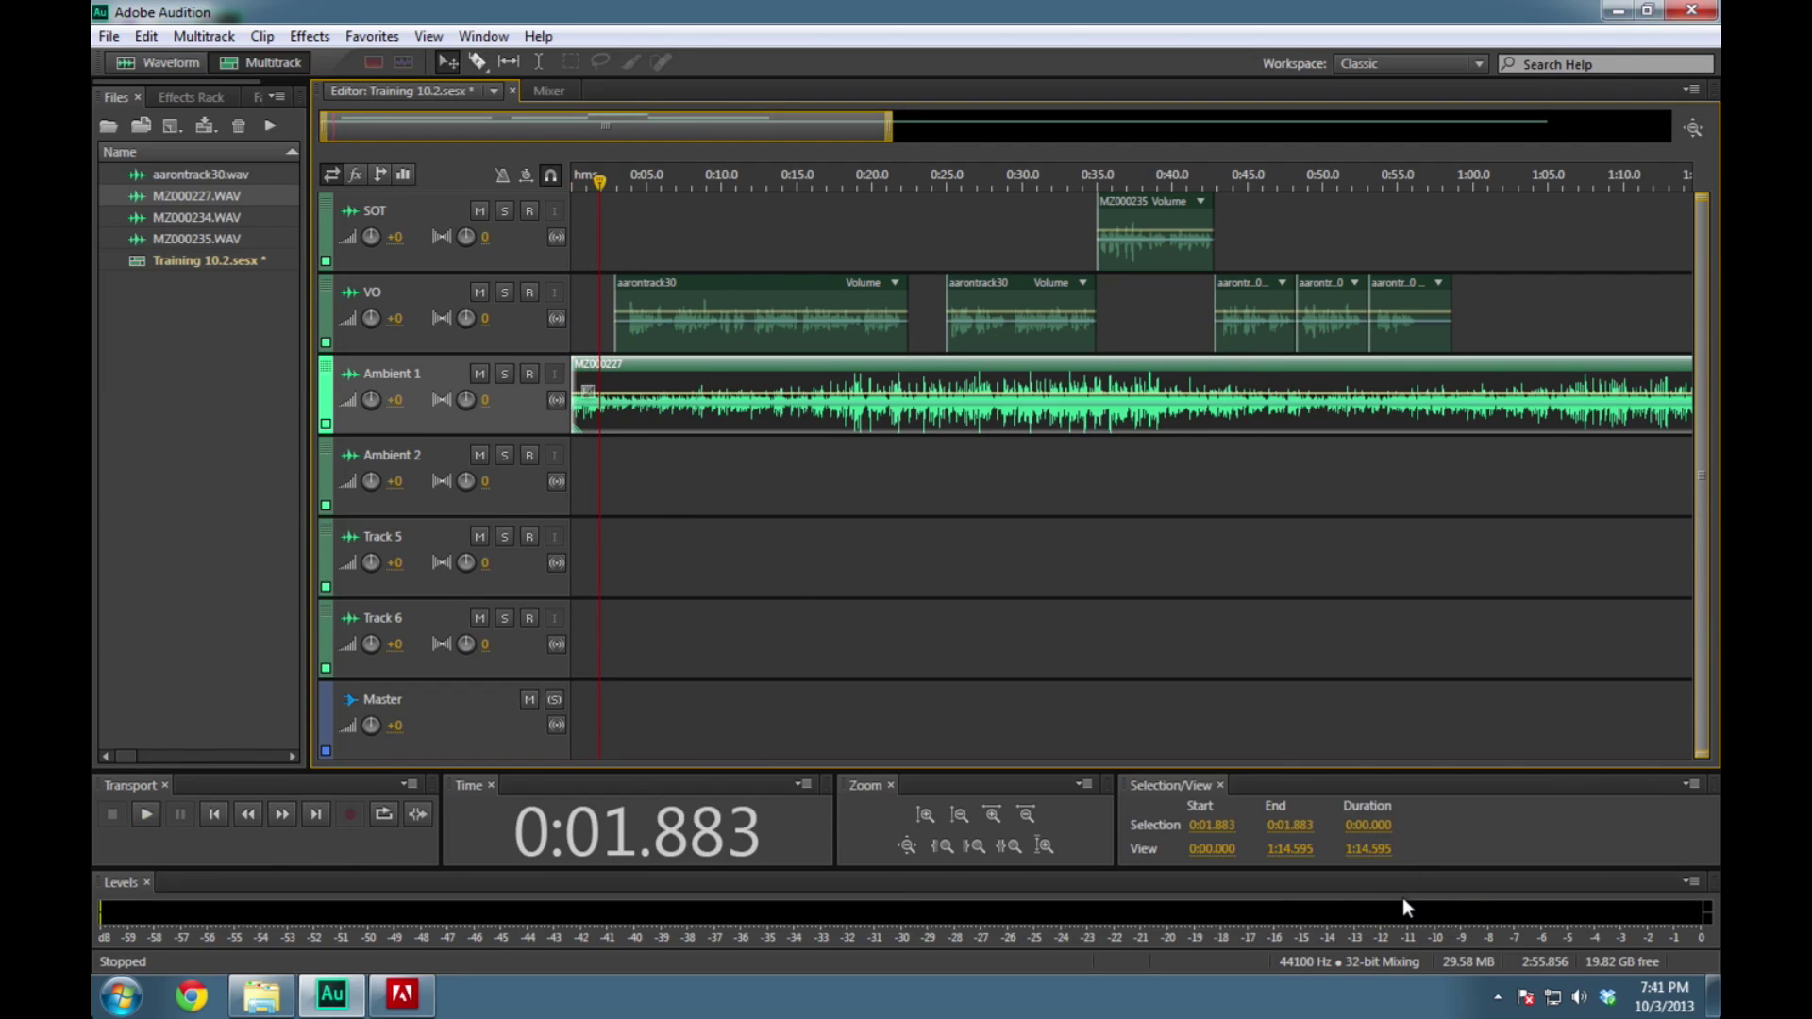
left_click_drag(606, 187, 604, 188)
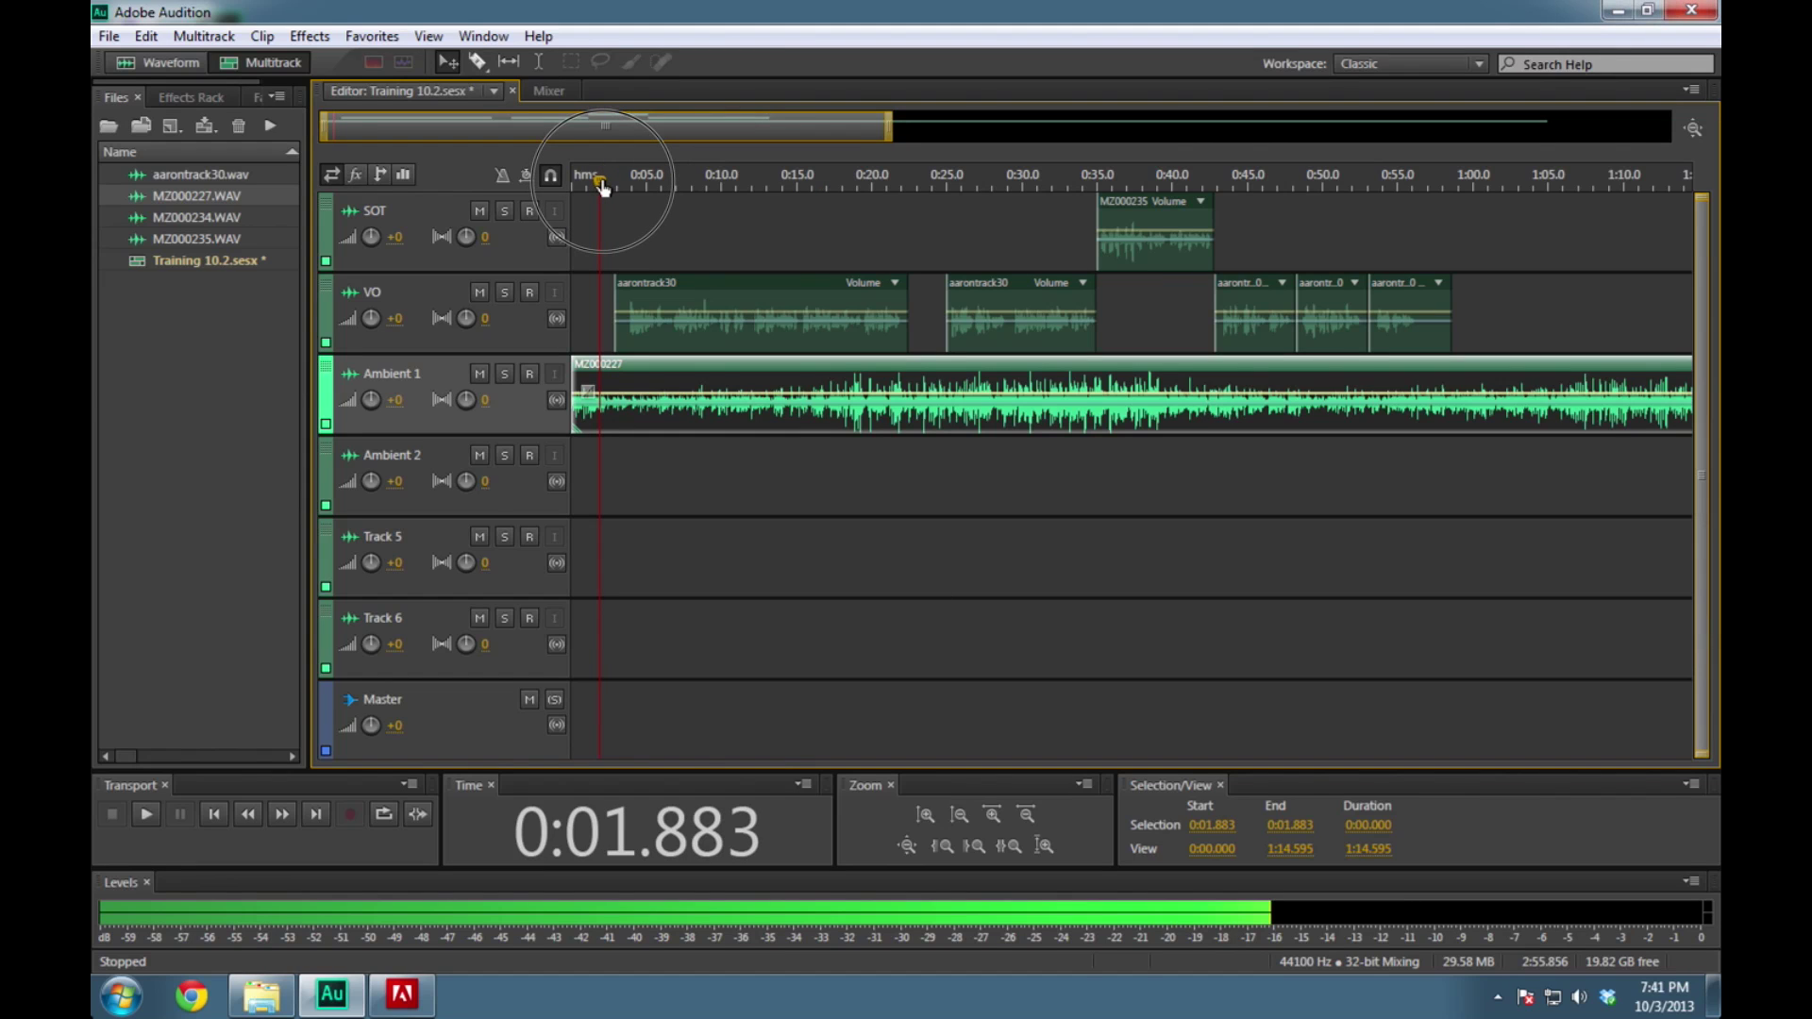
left_click_drag(602, 186, 599, 184)
left_click_drag(599, 185, 600, 185)
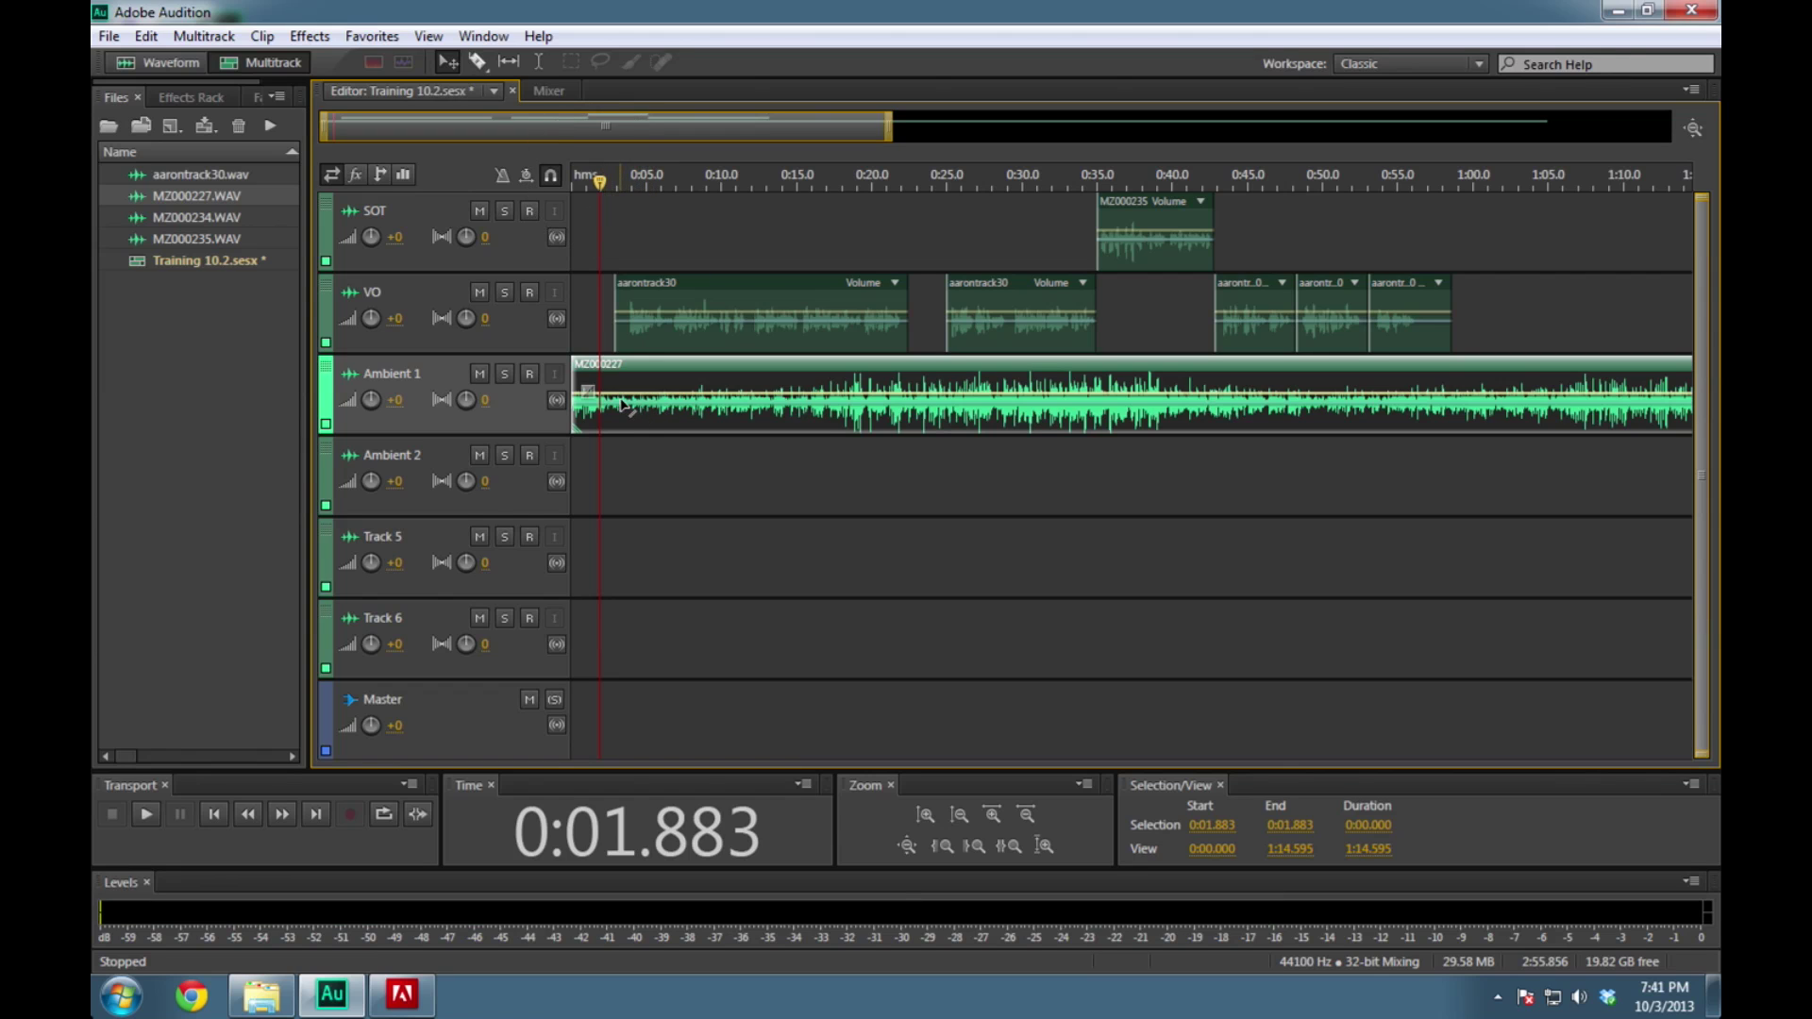
Lower the volume envelope of the MZ000227 clip on Ambient 1 to -15.1 dB
scroll(604, 401, "up", 3)
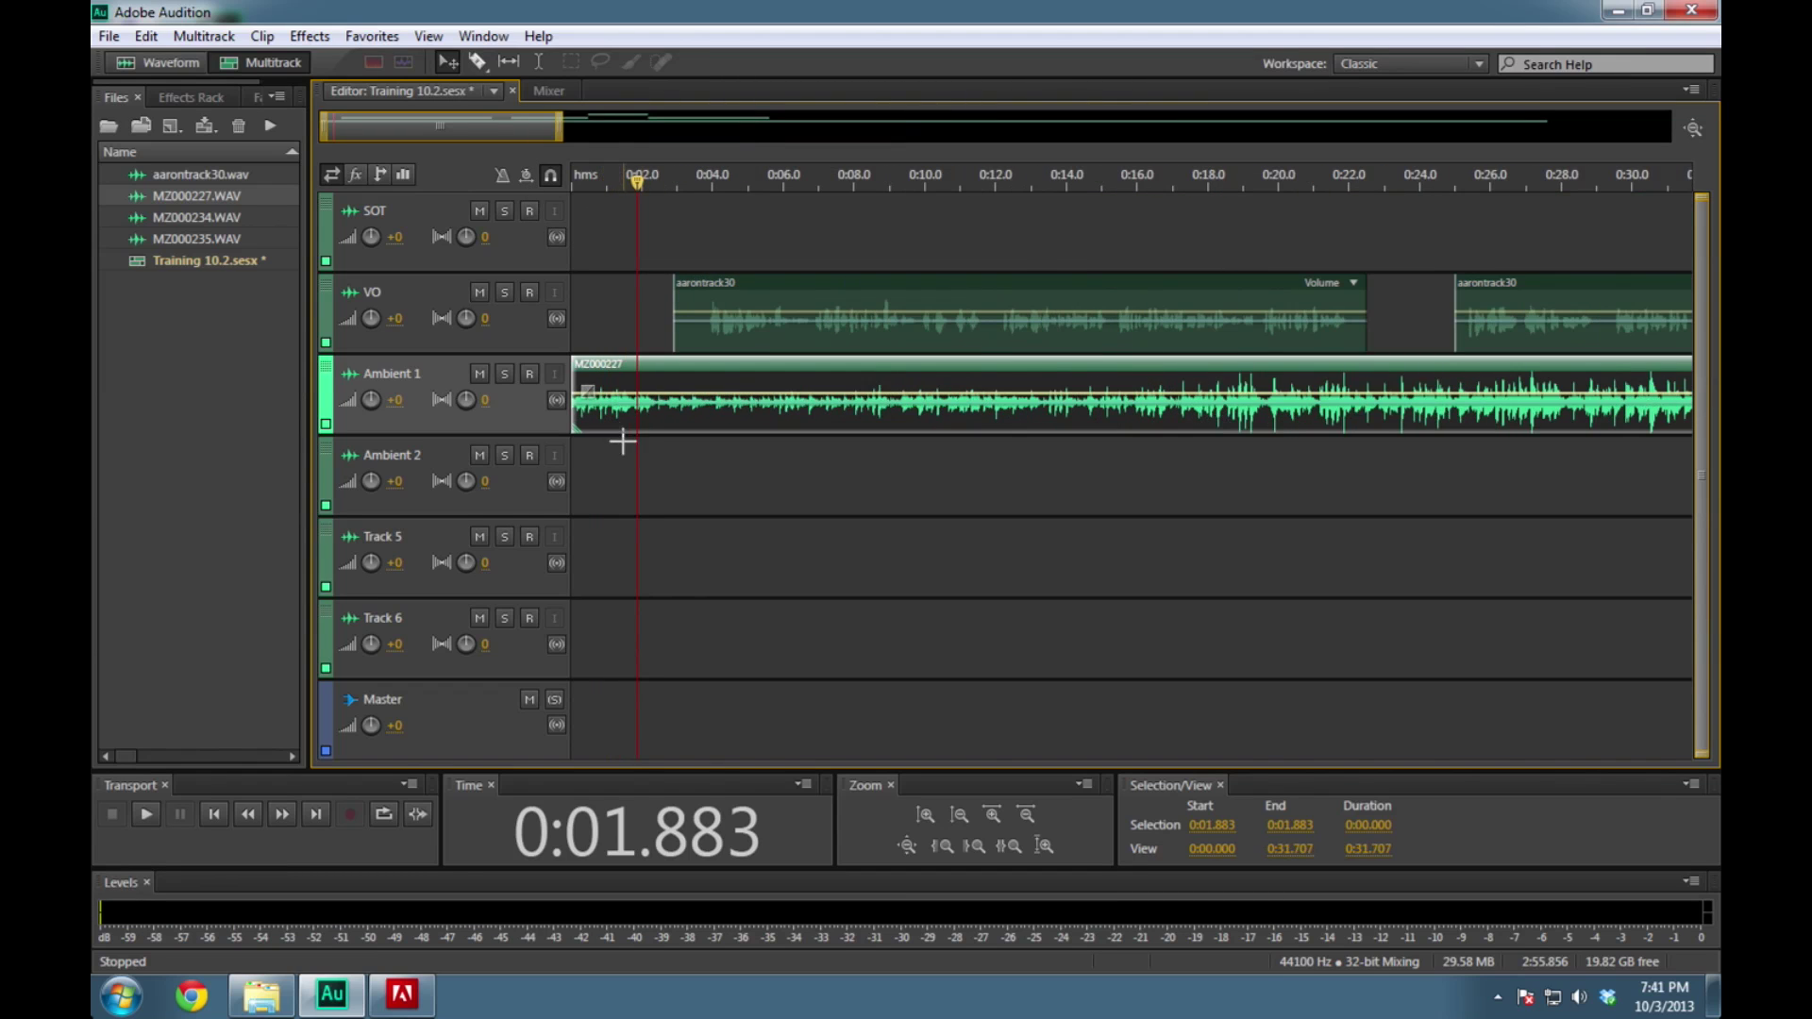
left_click_drag(623, 399, 623, 399)
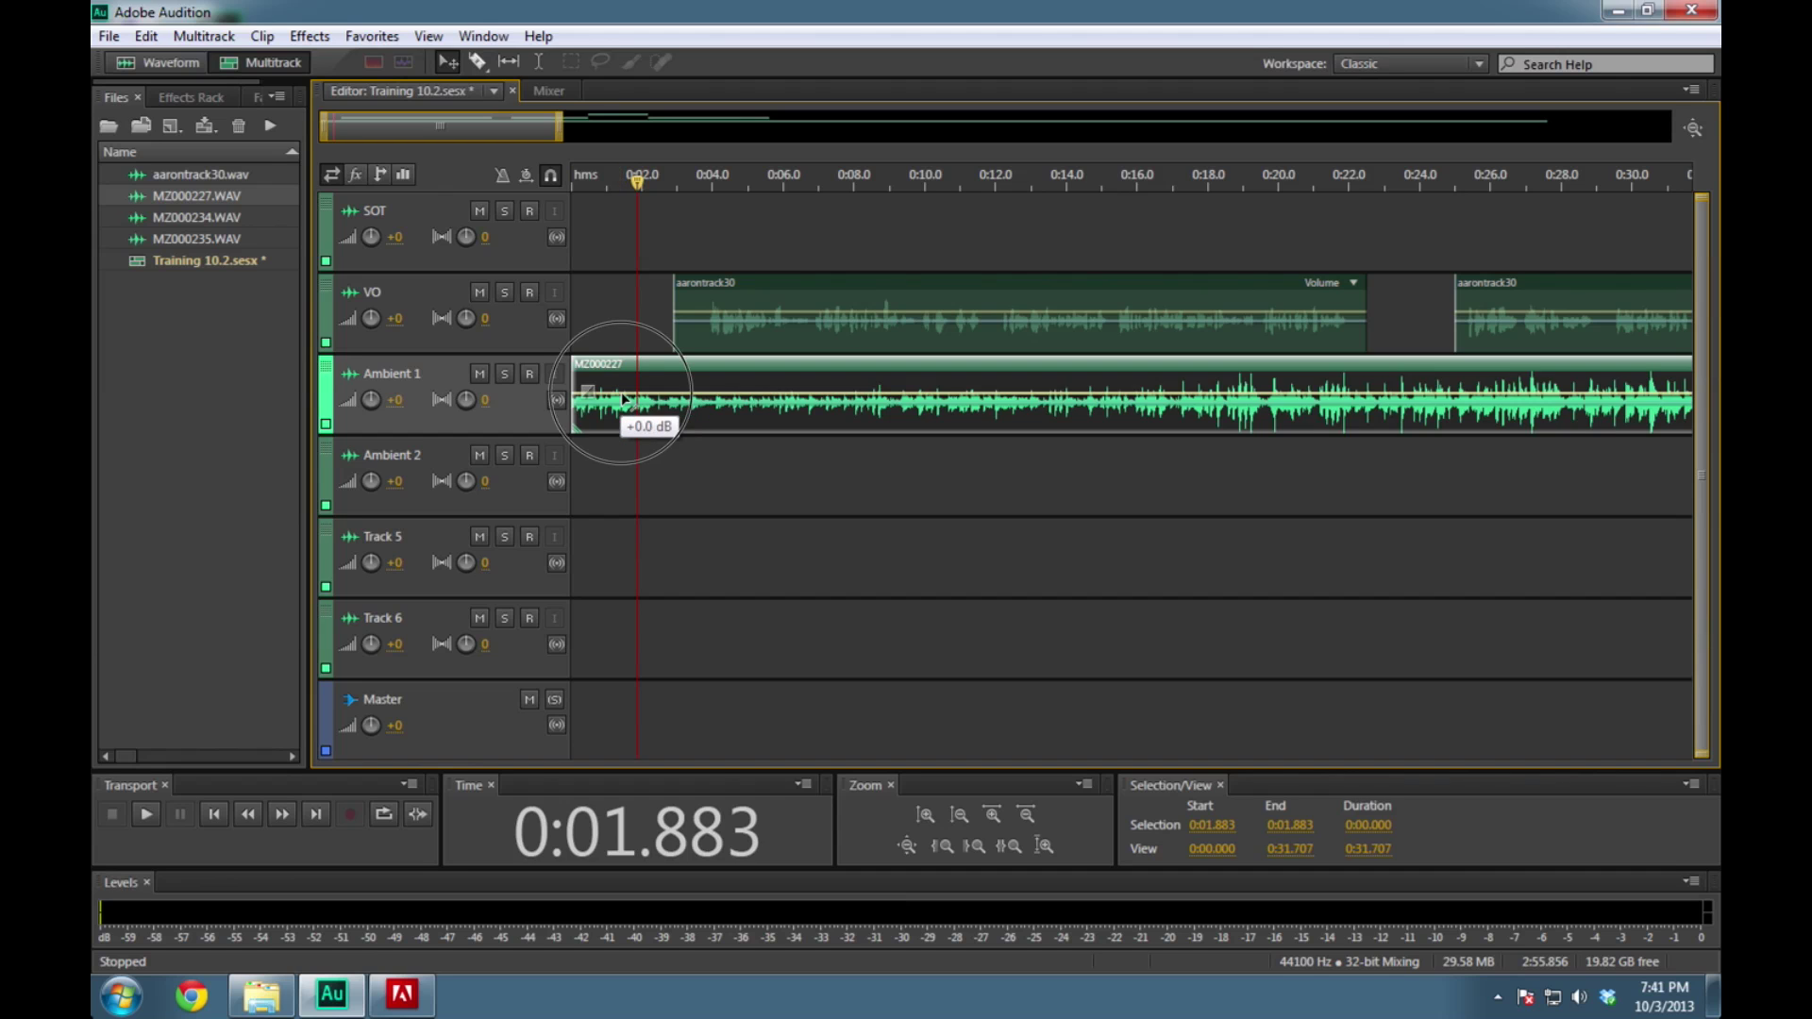
left_click_drag(623, 400, 629, 419)
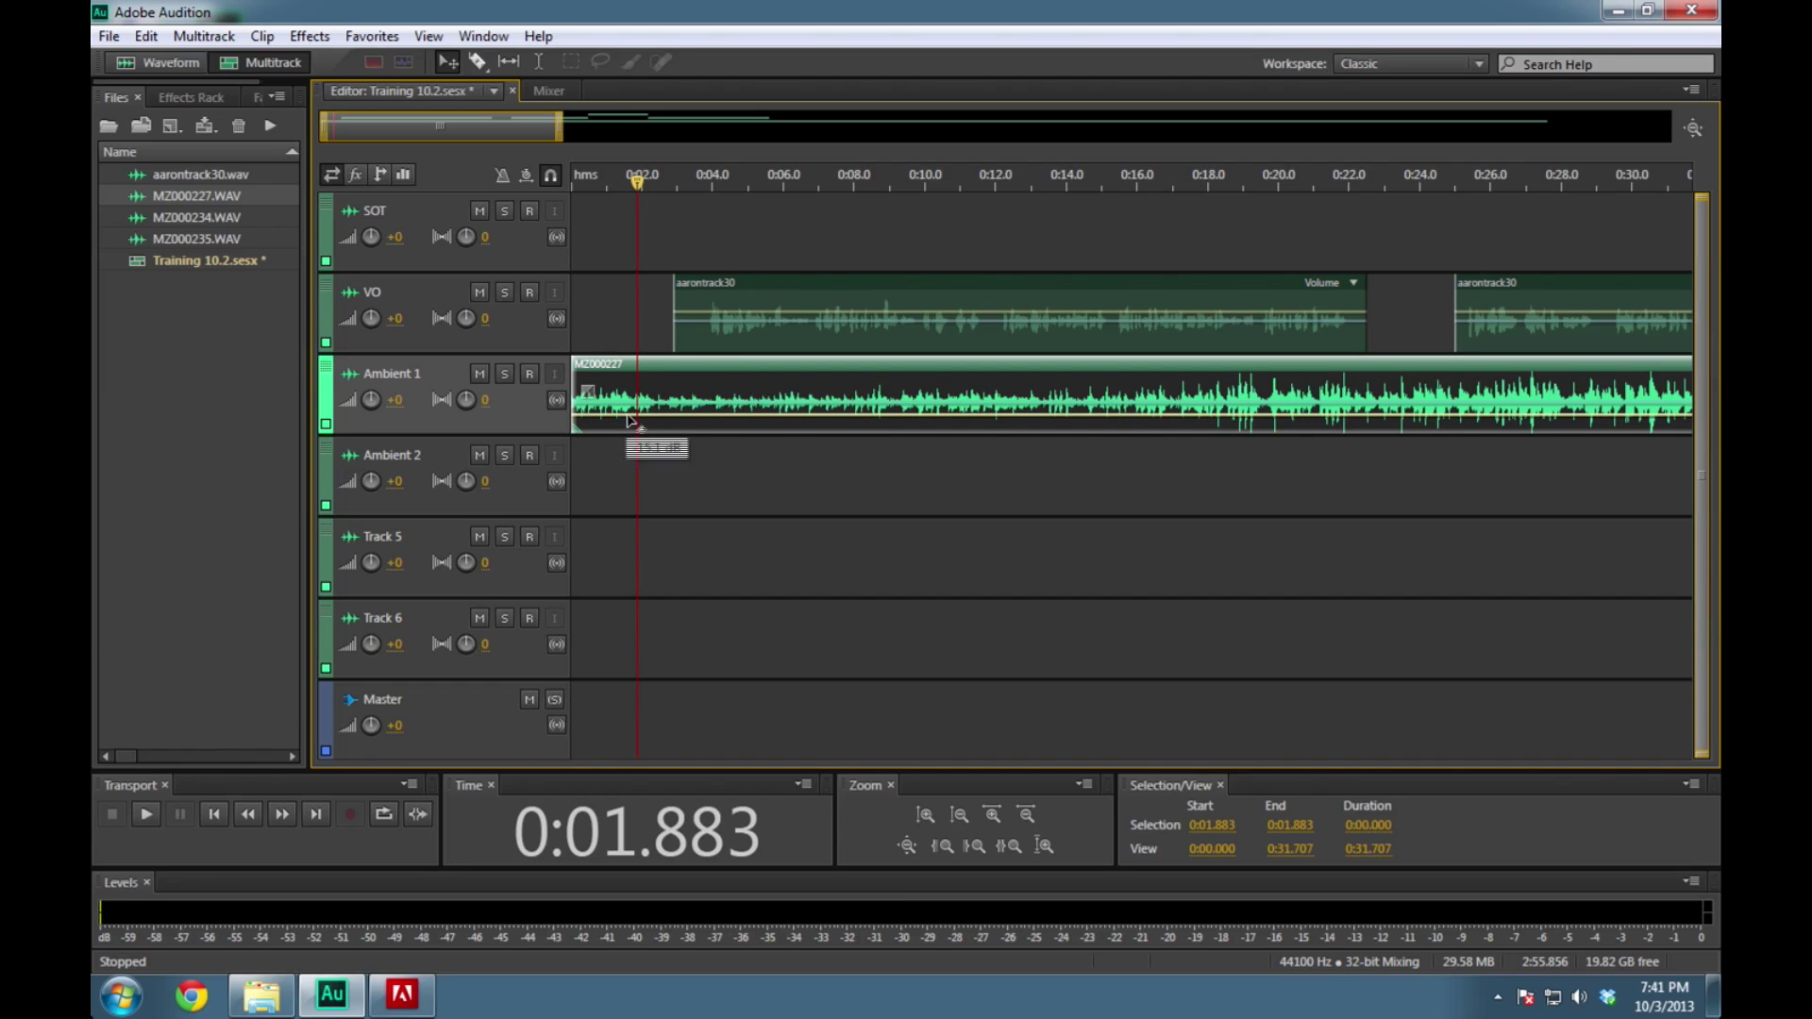
Play the opening seconds twice to check the ambient level before and under the first VO clip
left_click(612, 184)
key("space")
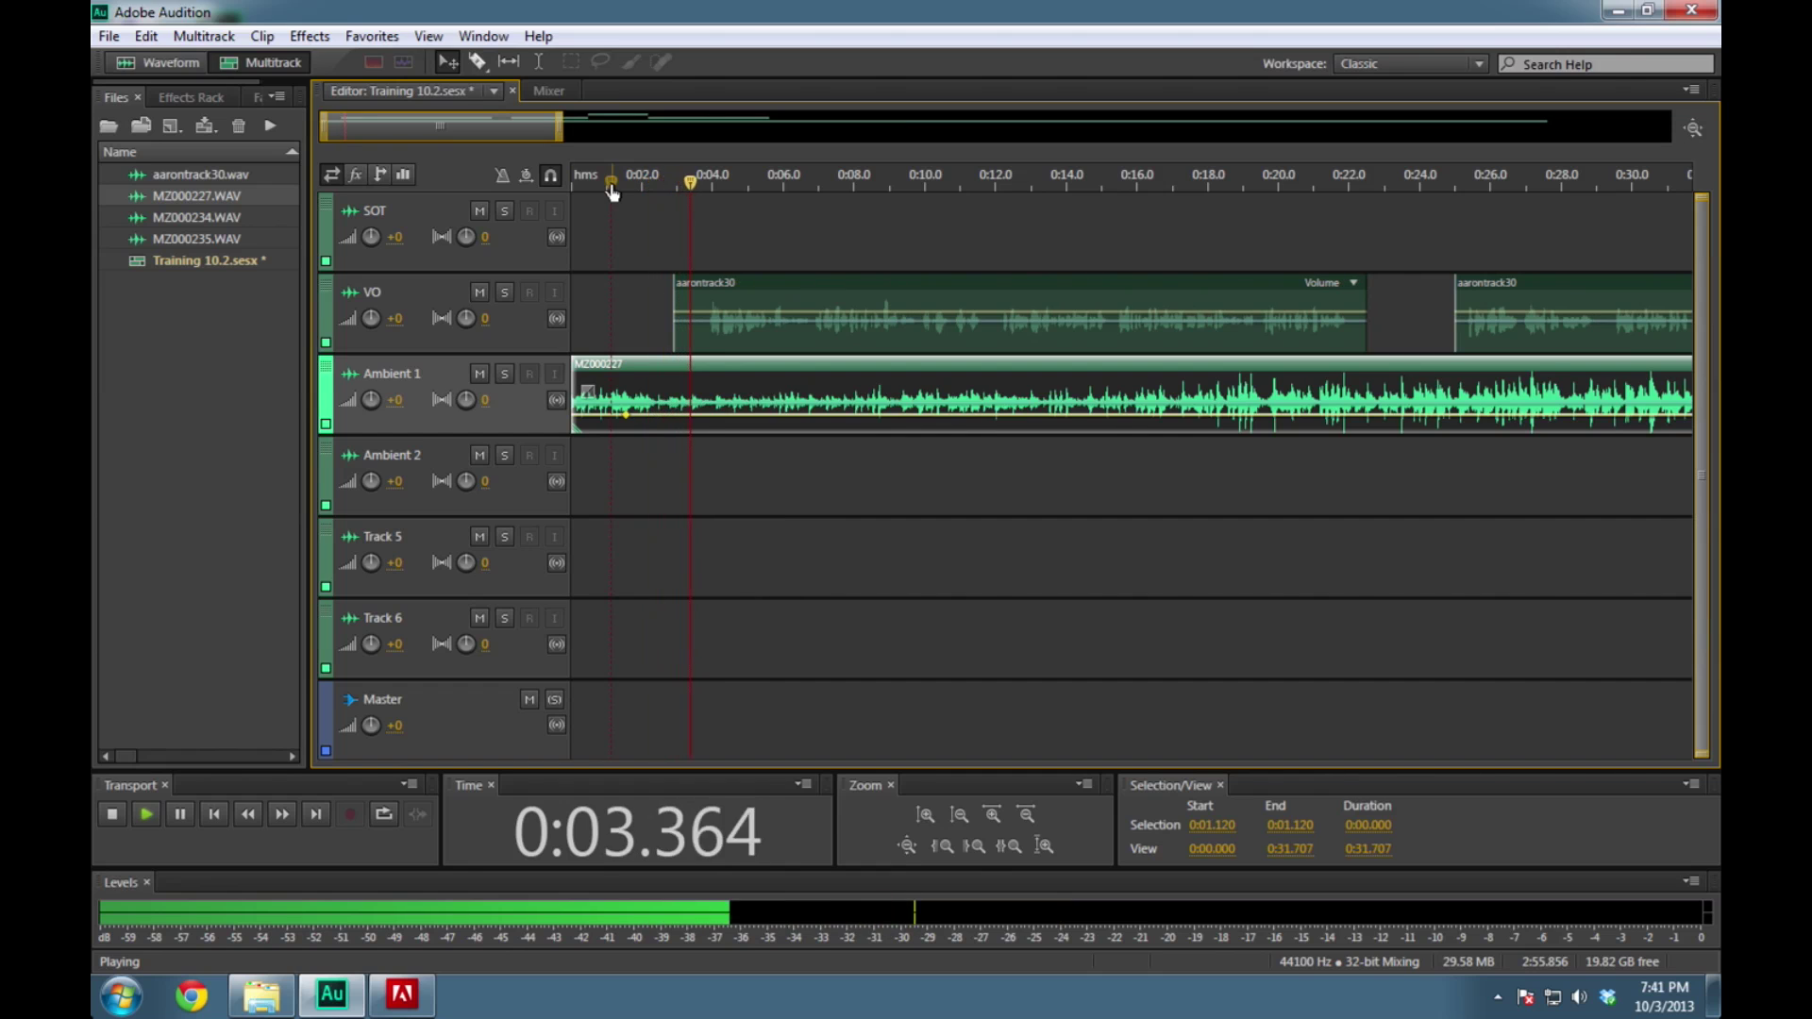
key("space")
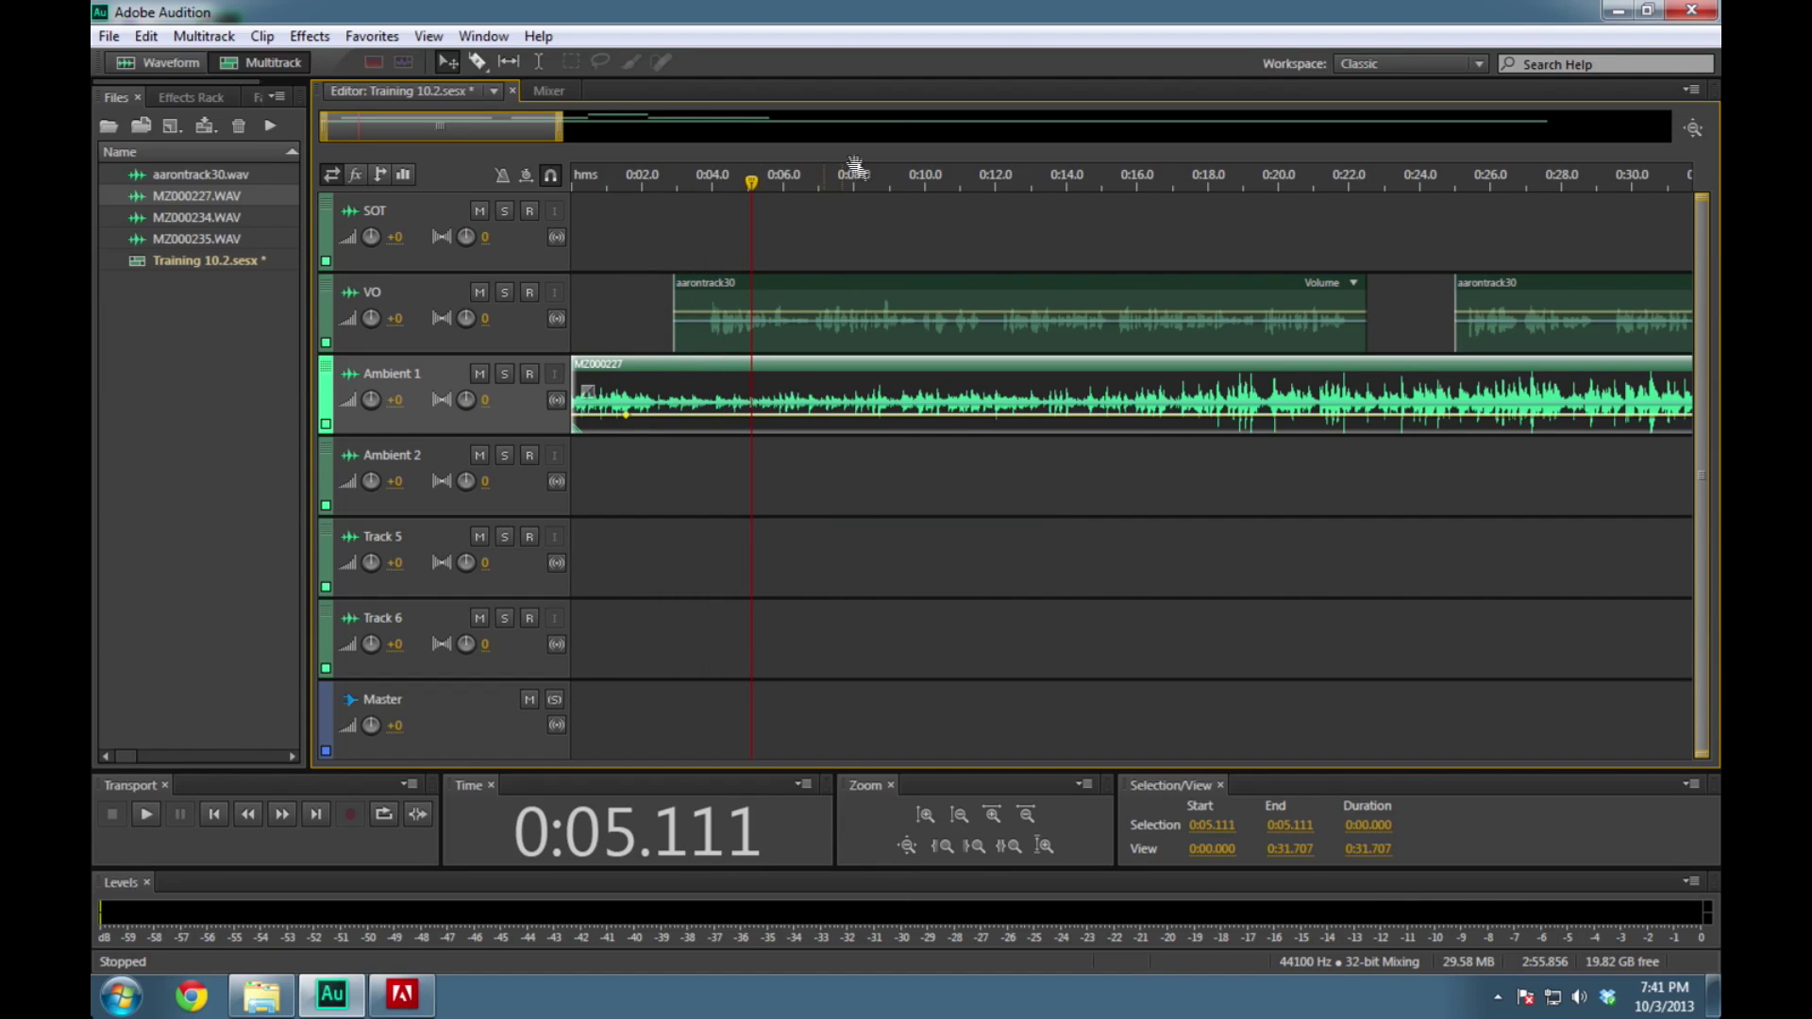
left_click_drag(751, 185, 627, 194)
key("space")
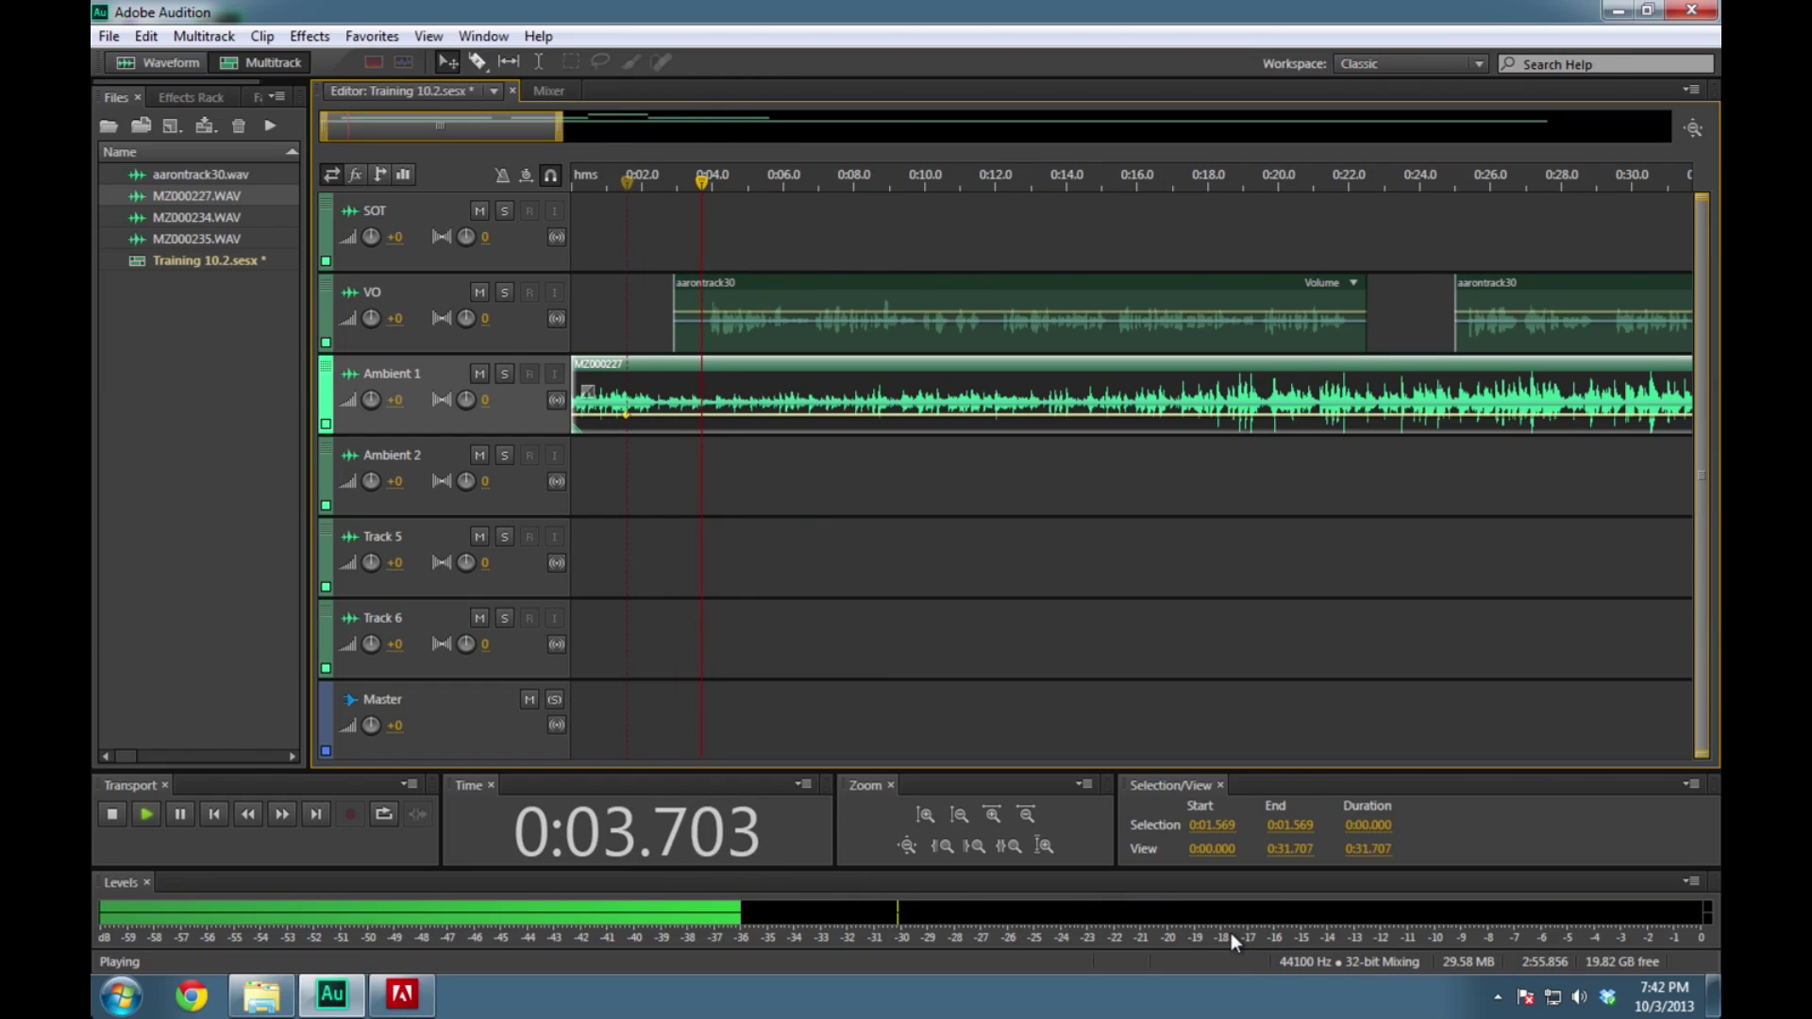
key("space")
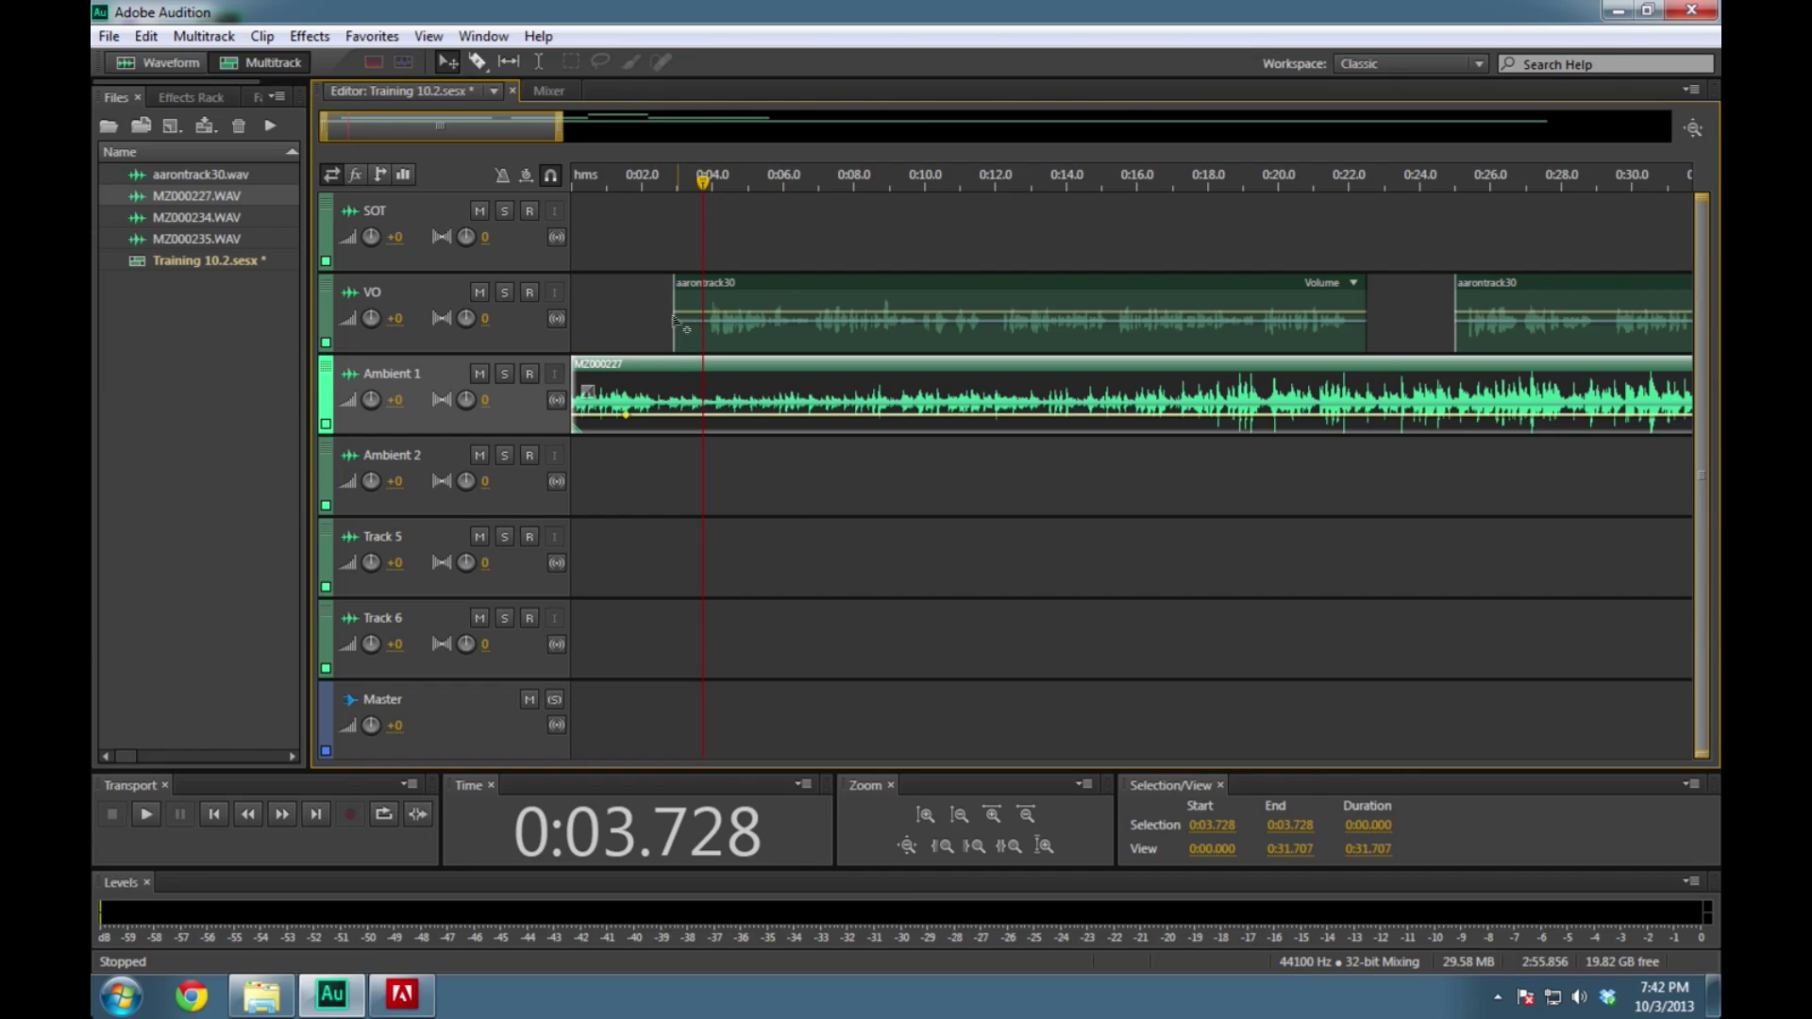
Solo the VO track and play the first VO clip from about 0:03.3 to check its level
left_click(700, 192)
left_click_drag(703, 188, 667, 188)
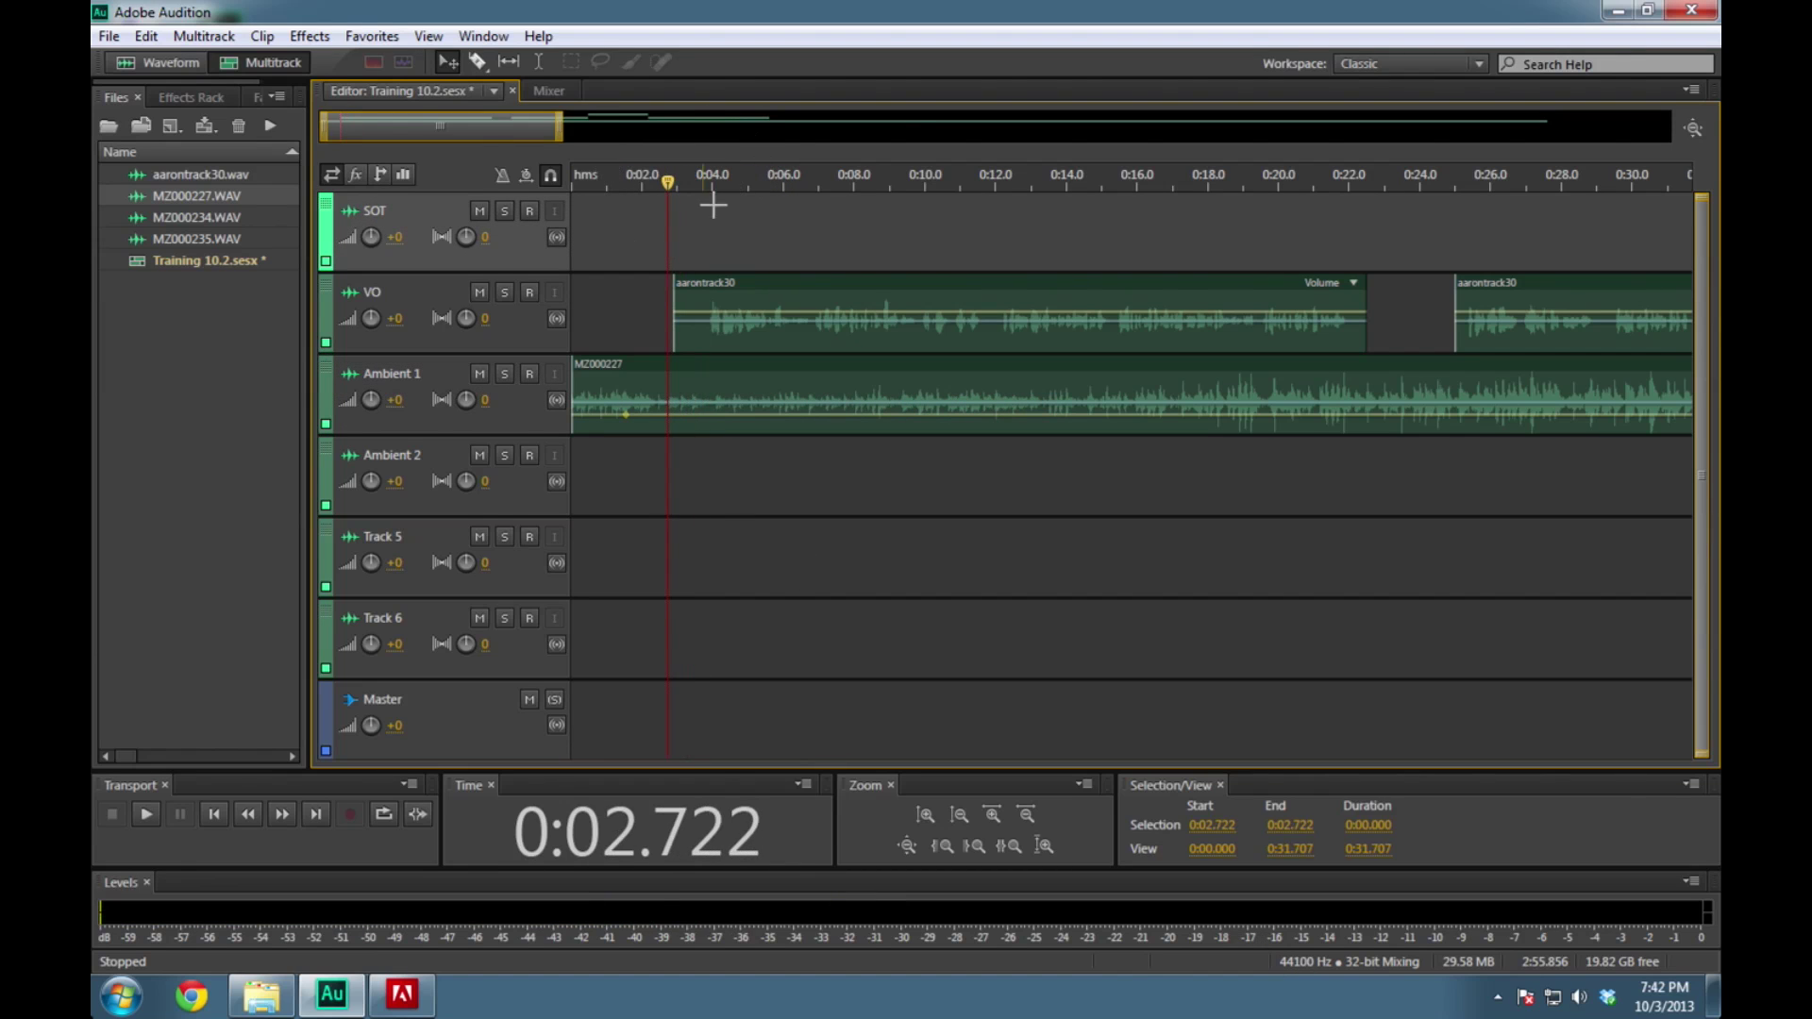
left_click(504, 292)
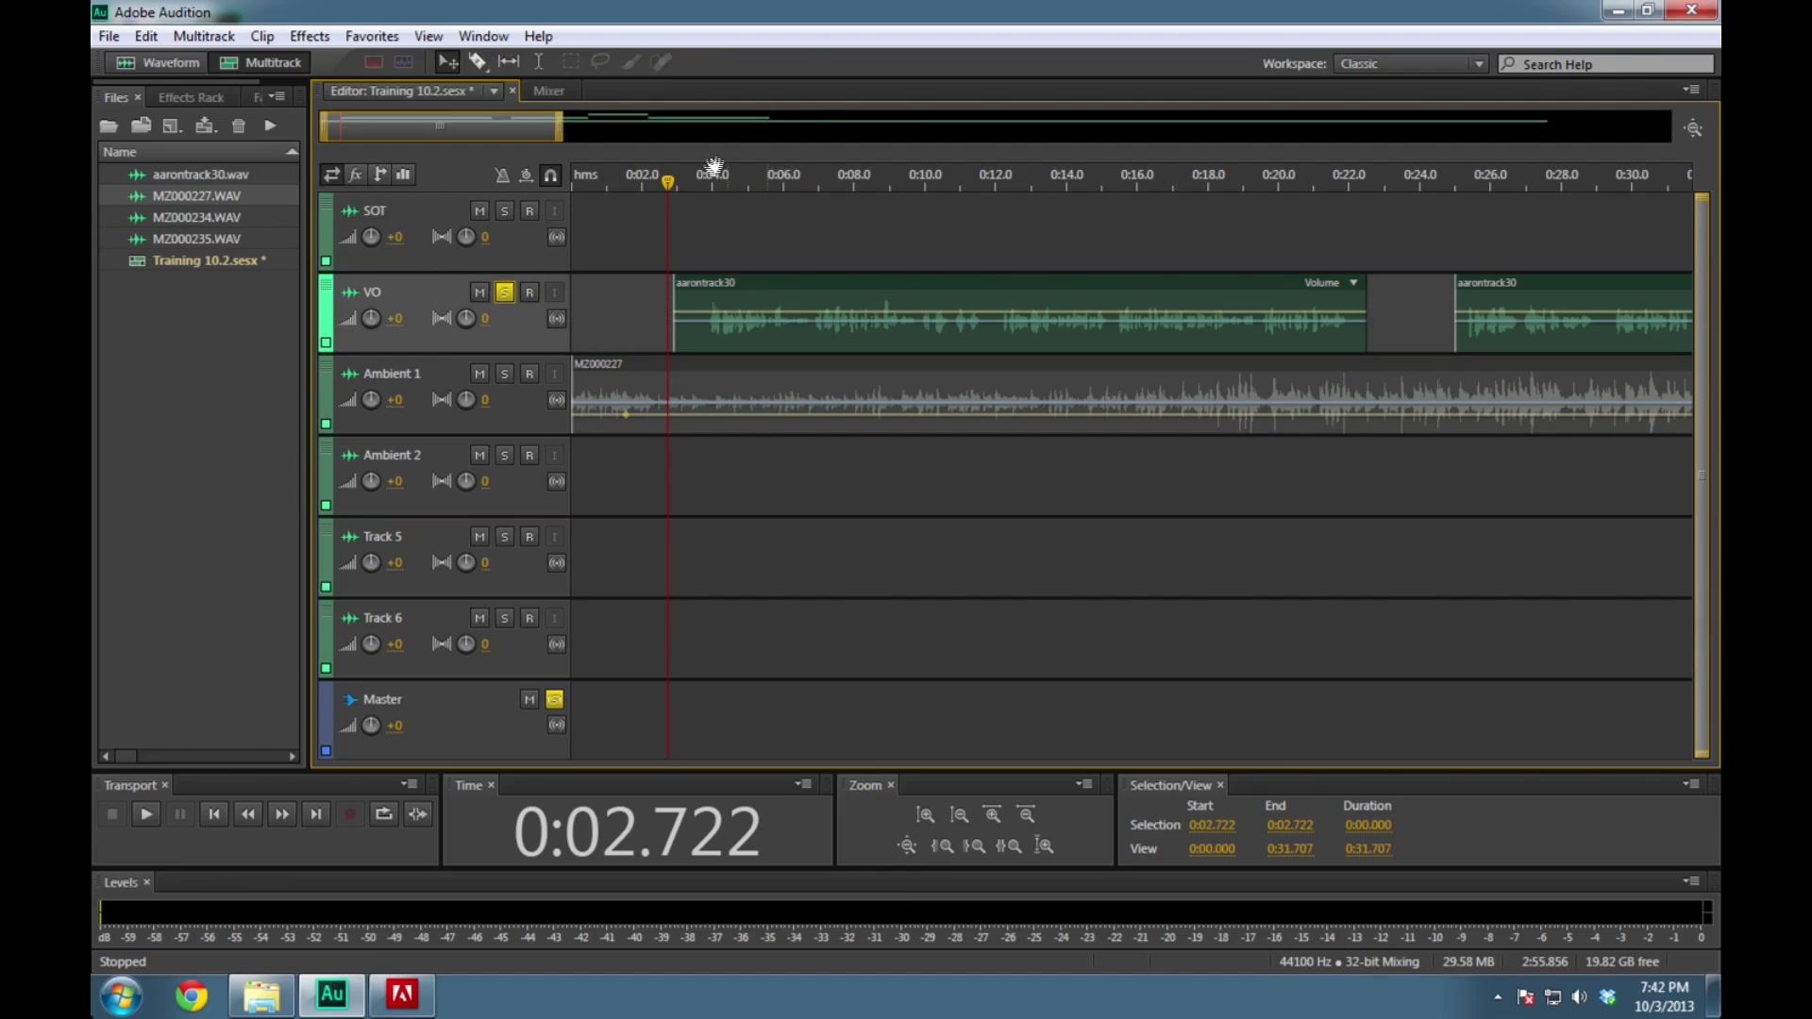
left_click_drag(673, 188, 694, 188)
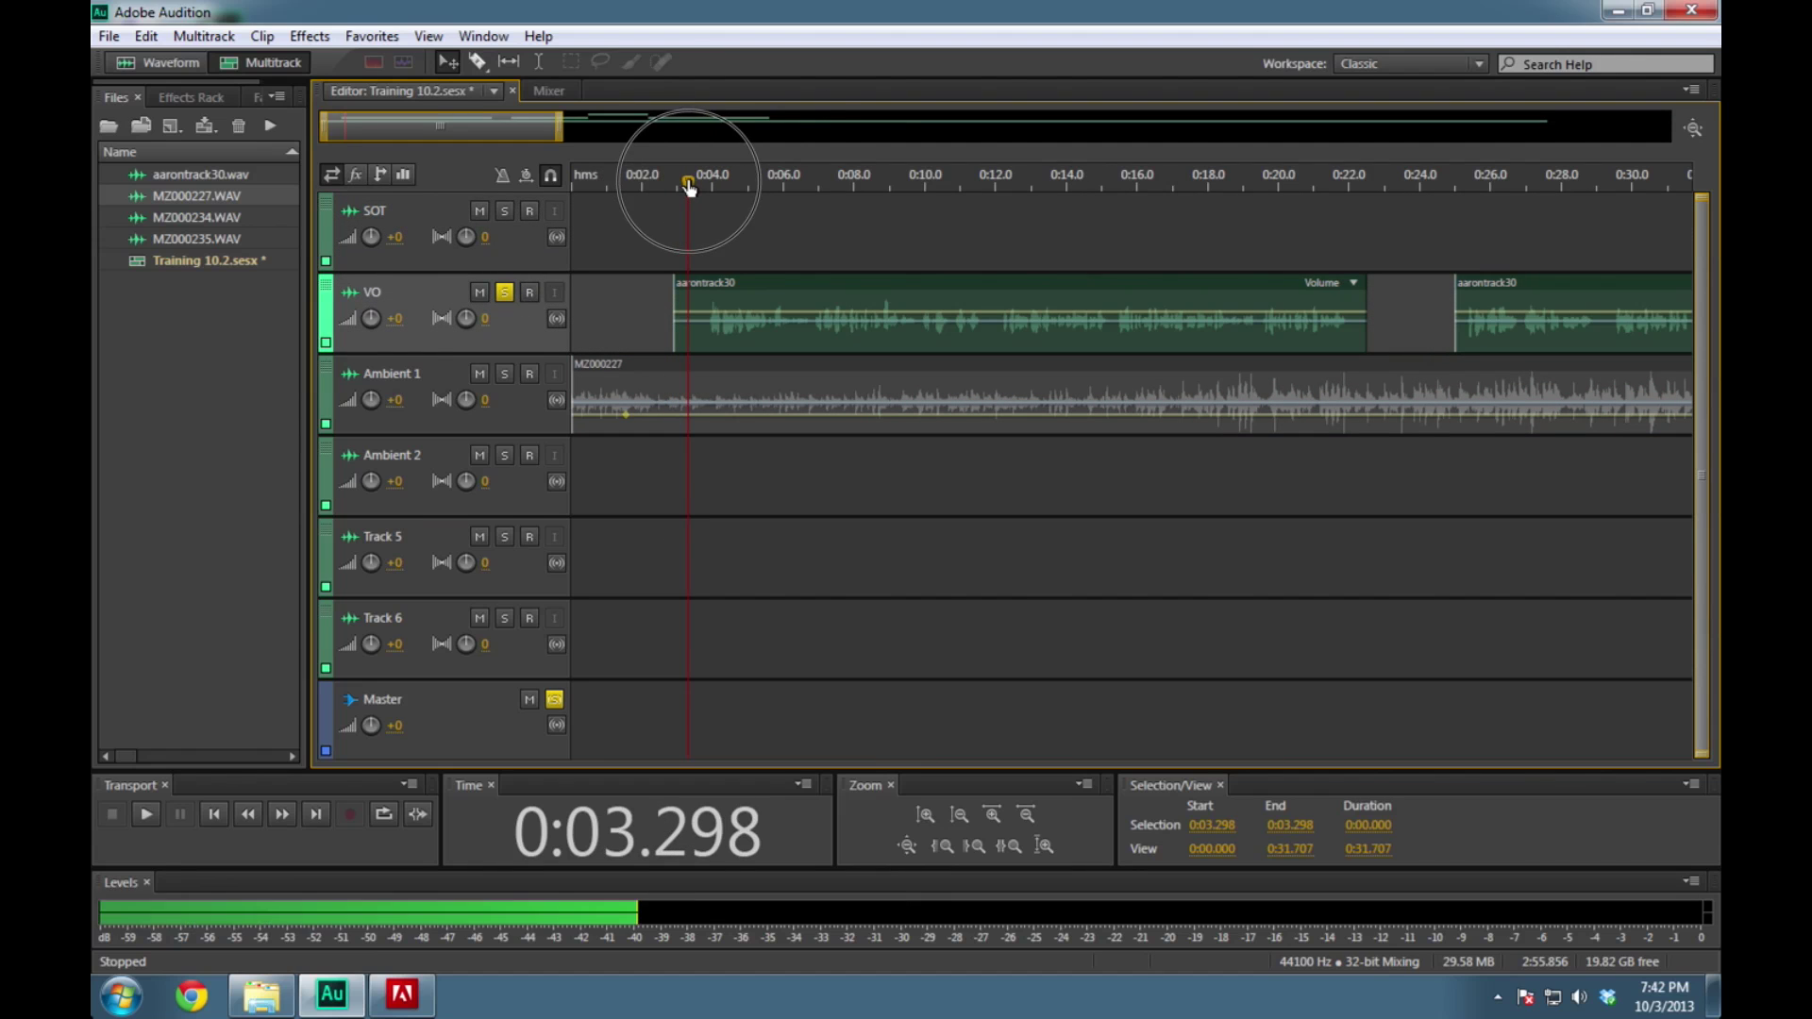
key("space")
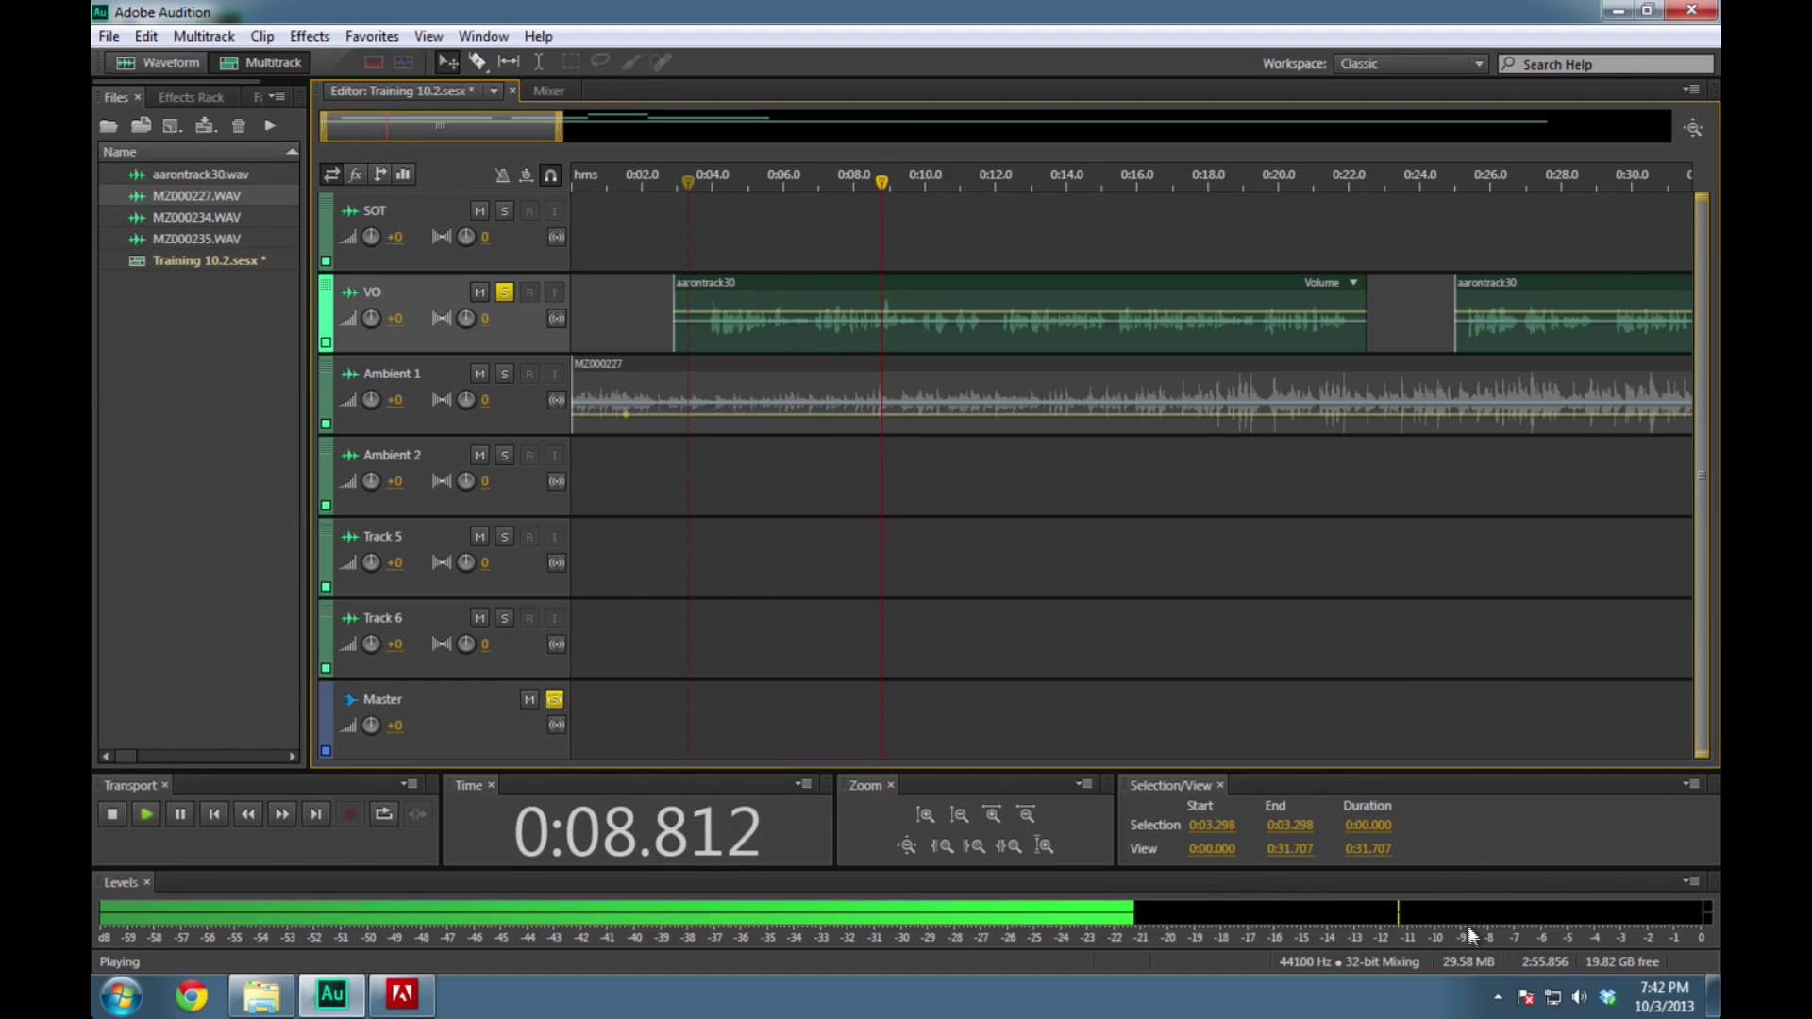
key("space")
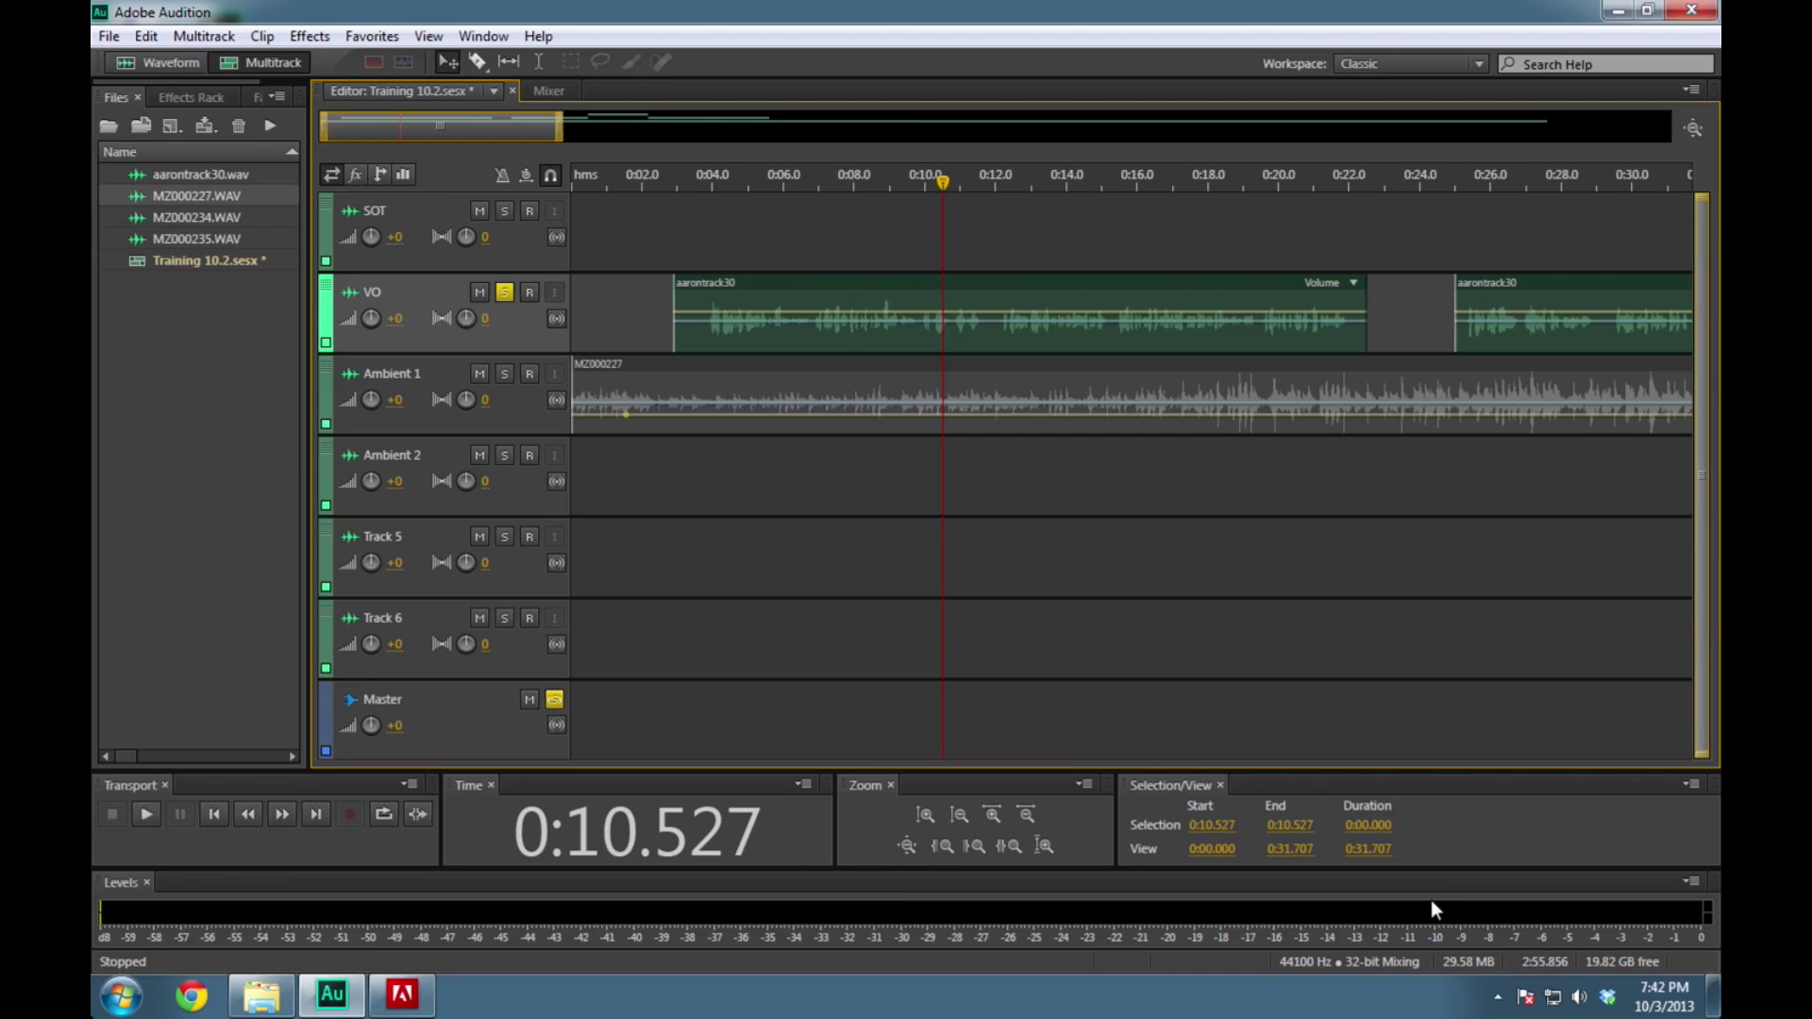
key("space")
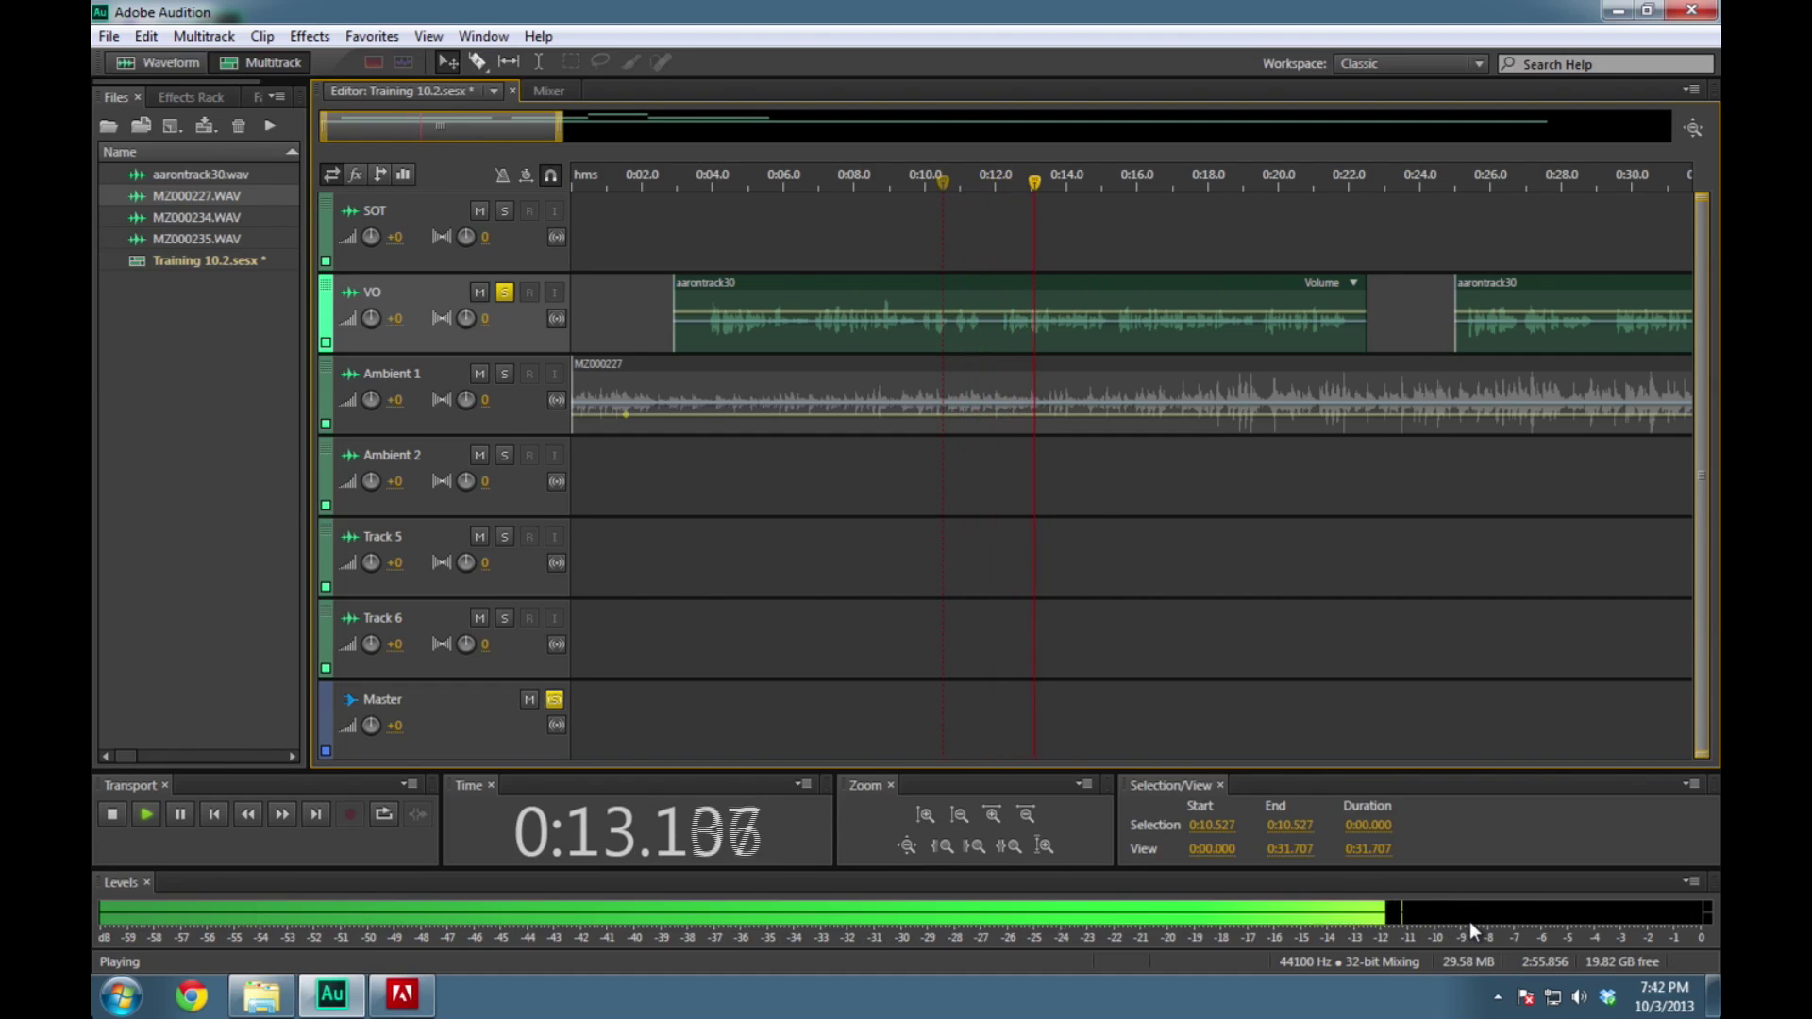
key("space")
Solo the SOT track instead of VO, play the sound bite from about 0:34.8 to check its level, and turn solo off
left_click_drag(1038, 193, 1274, 236)
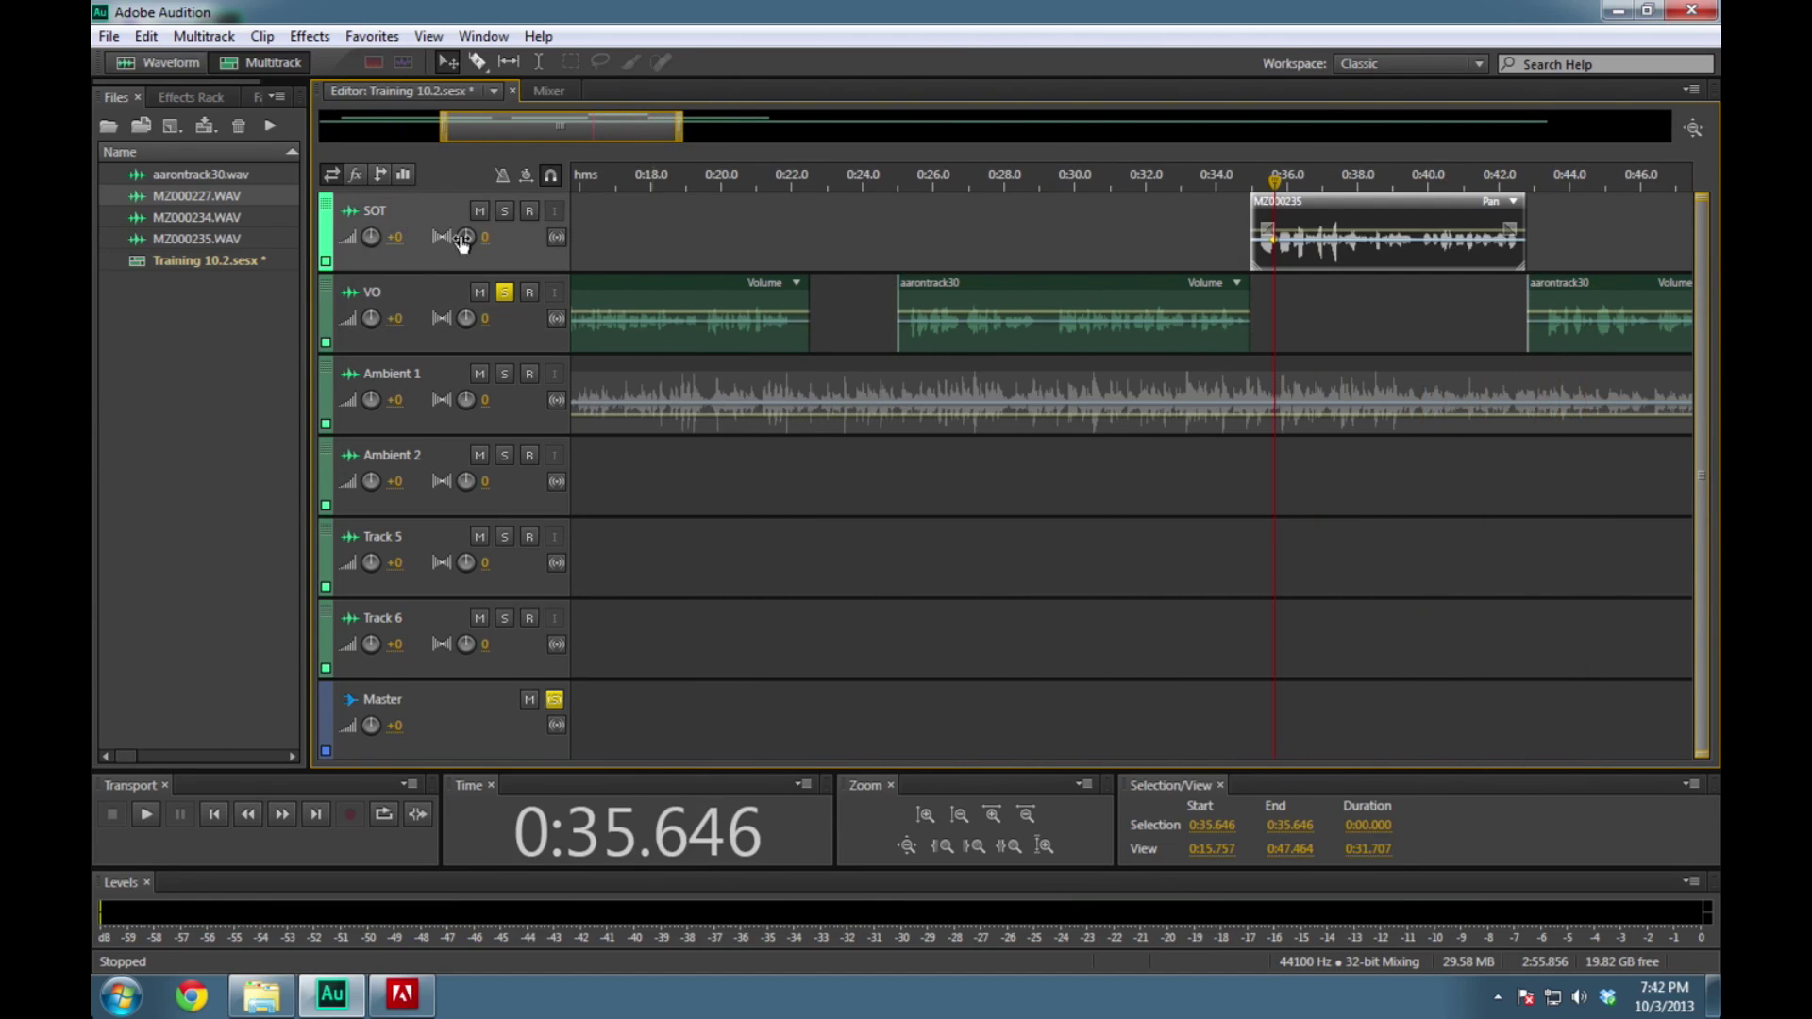
left_click(504, 292)
left_click(504, 210)
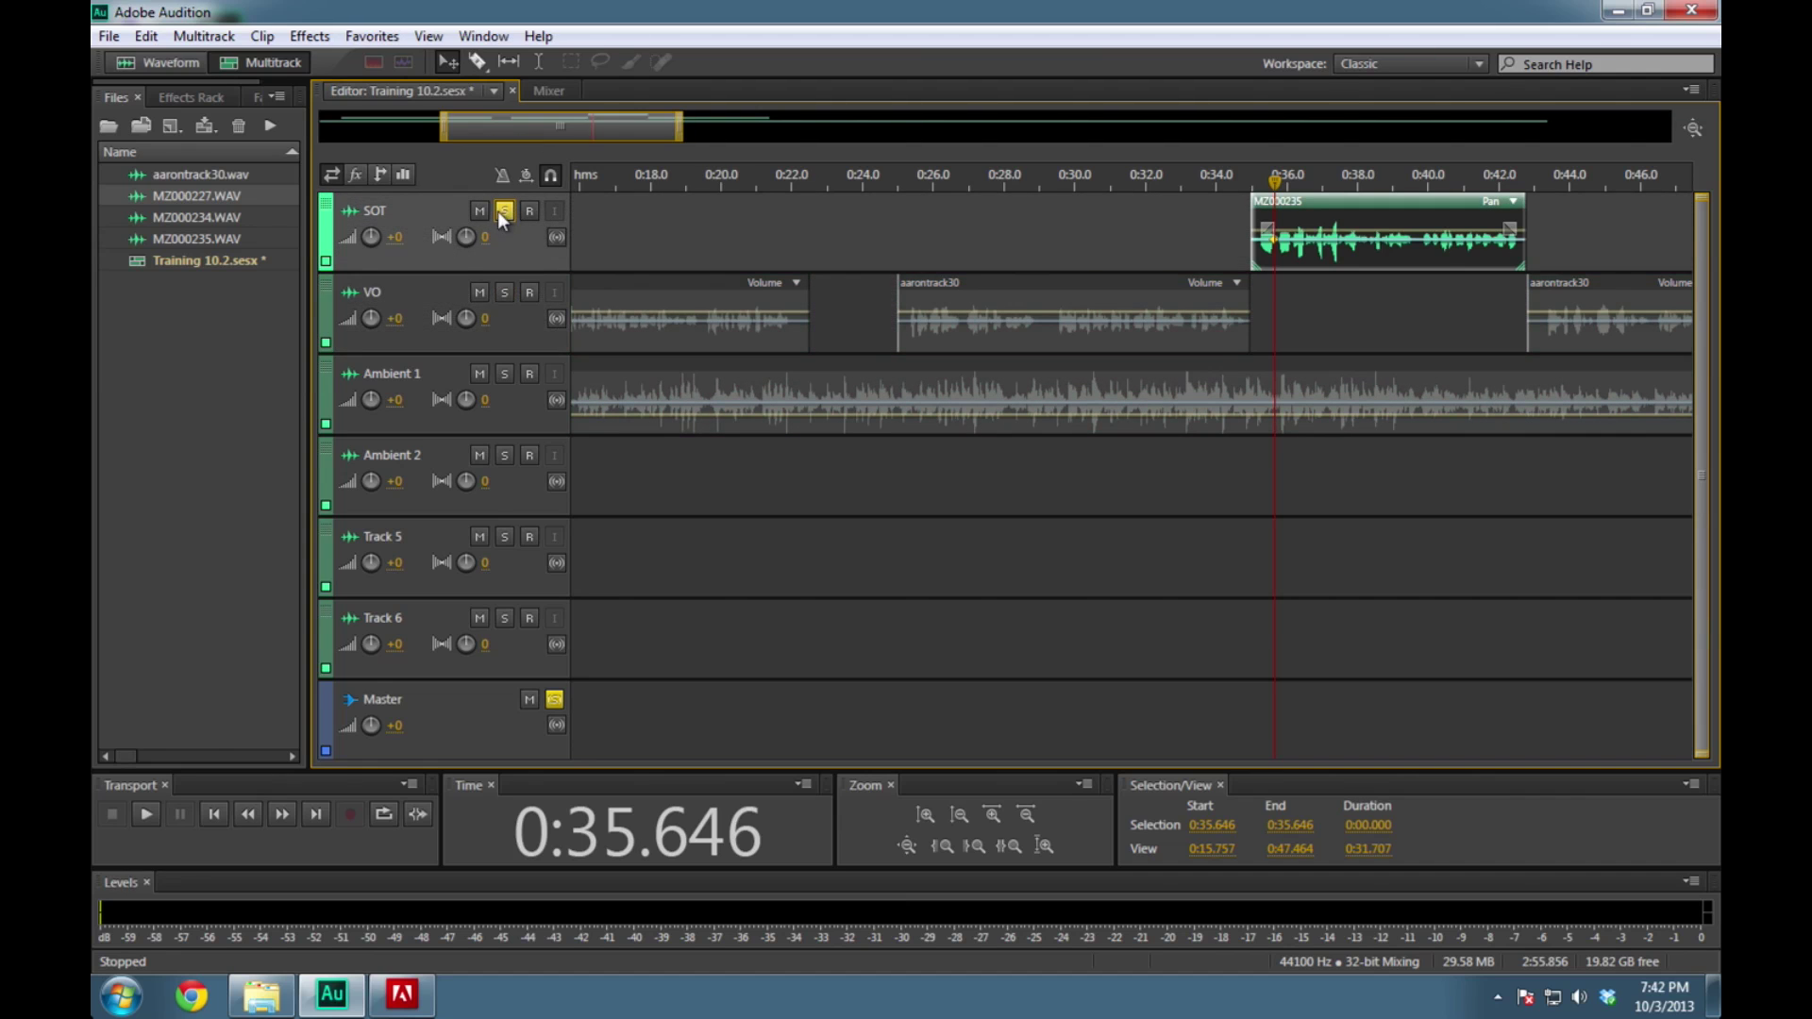
left_click_drag(1272, 189, 1246, 194)
key("space")
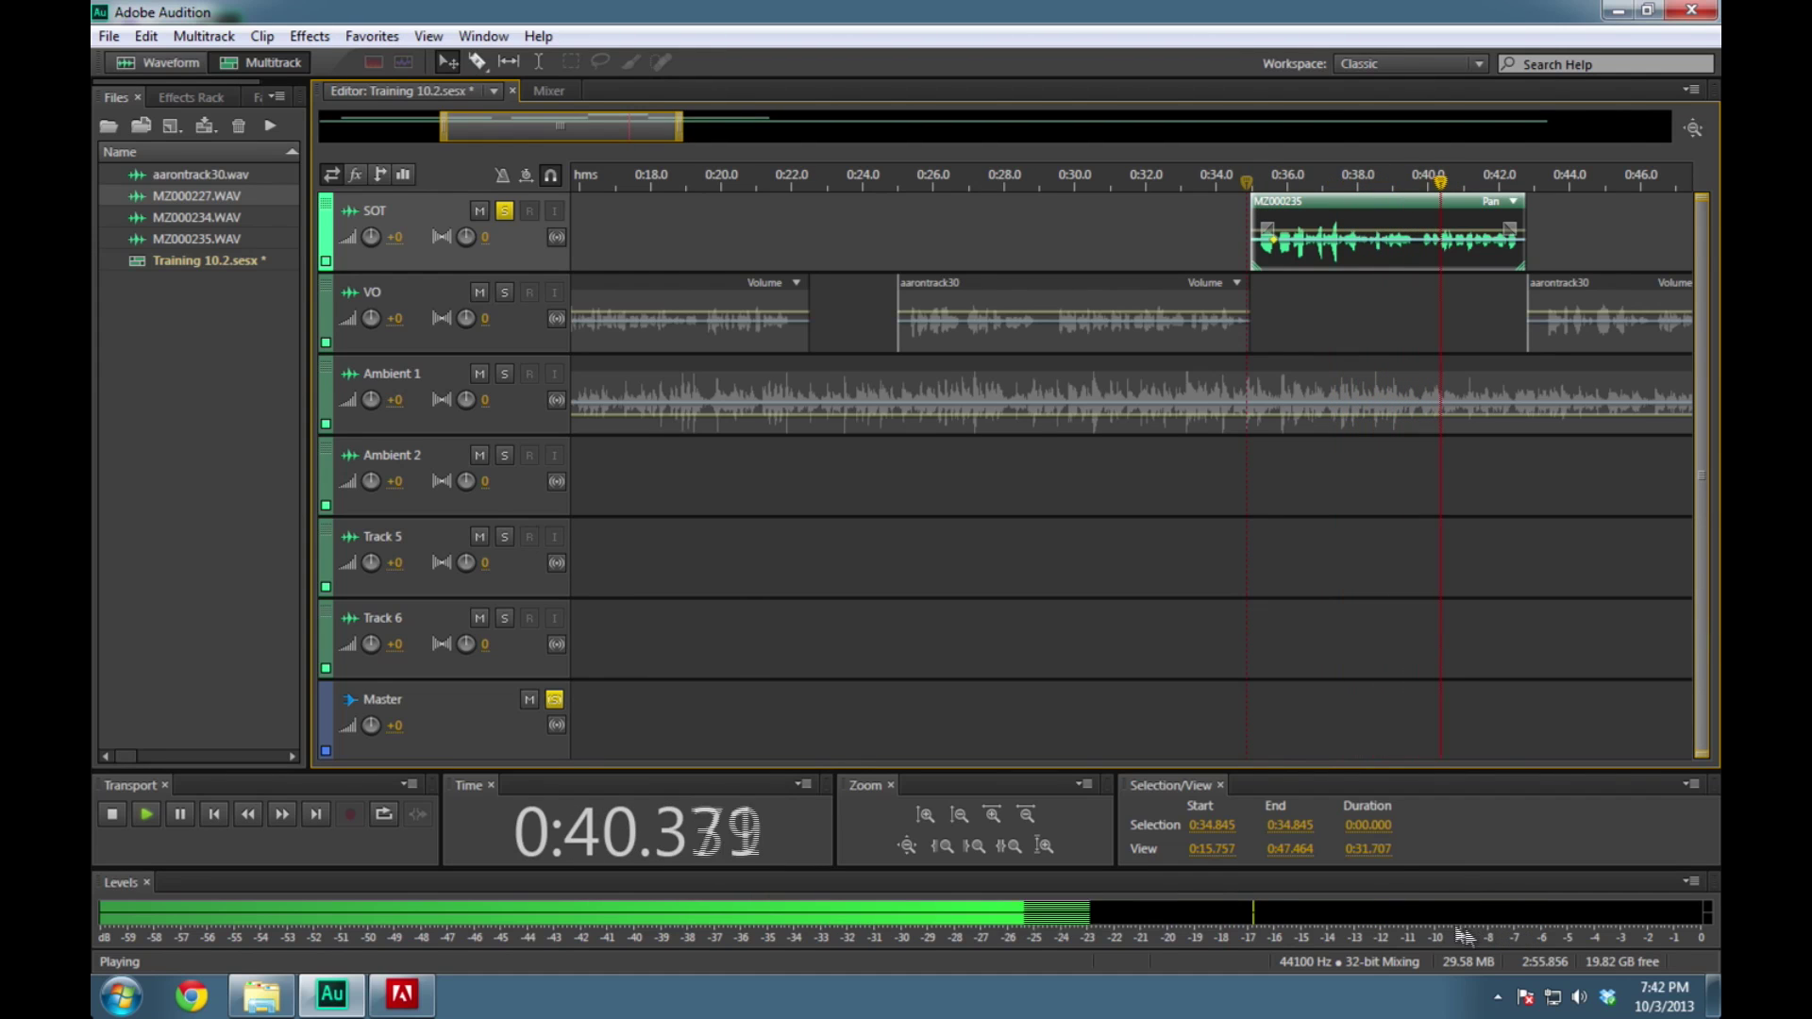
key("space")
left_click(504, 211)
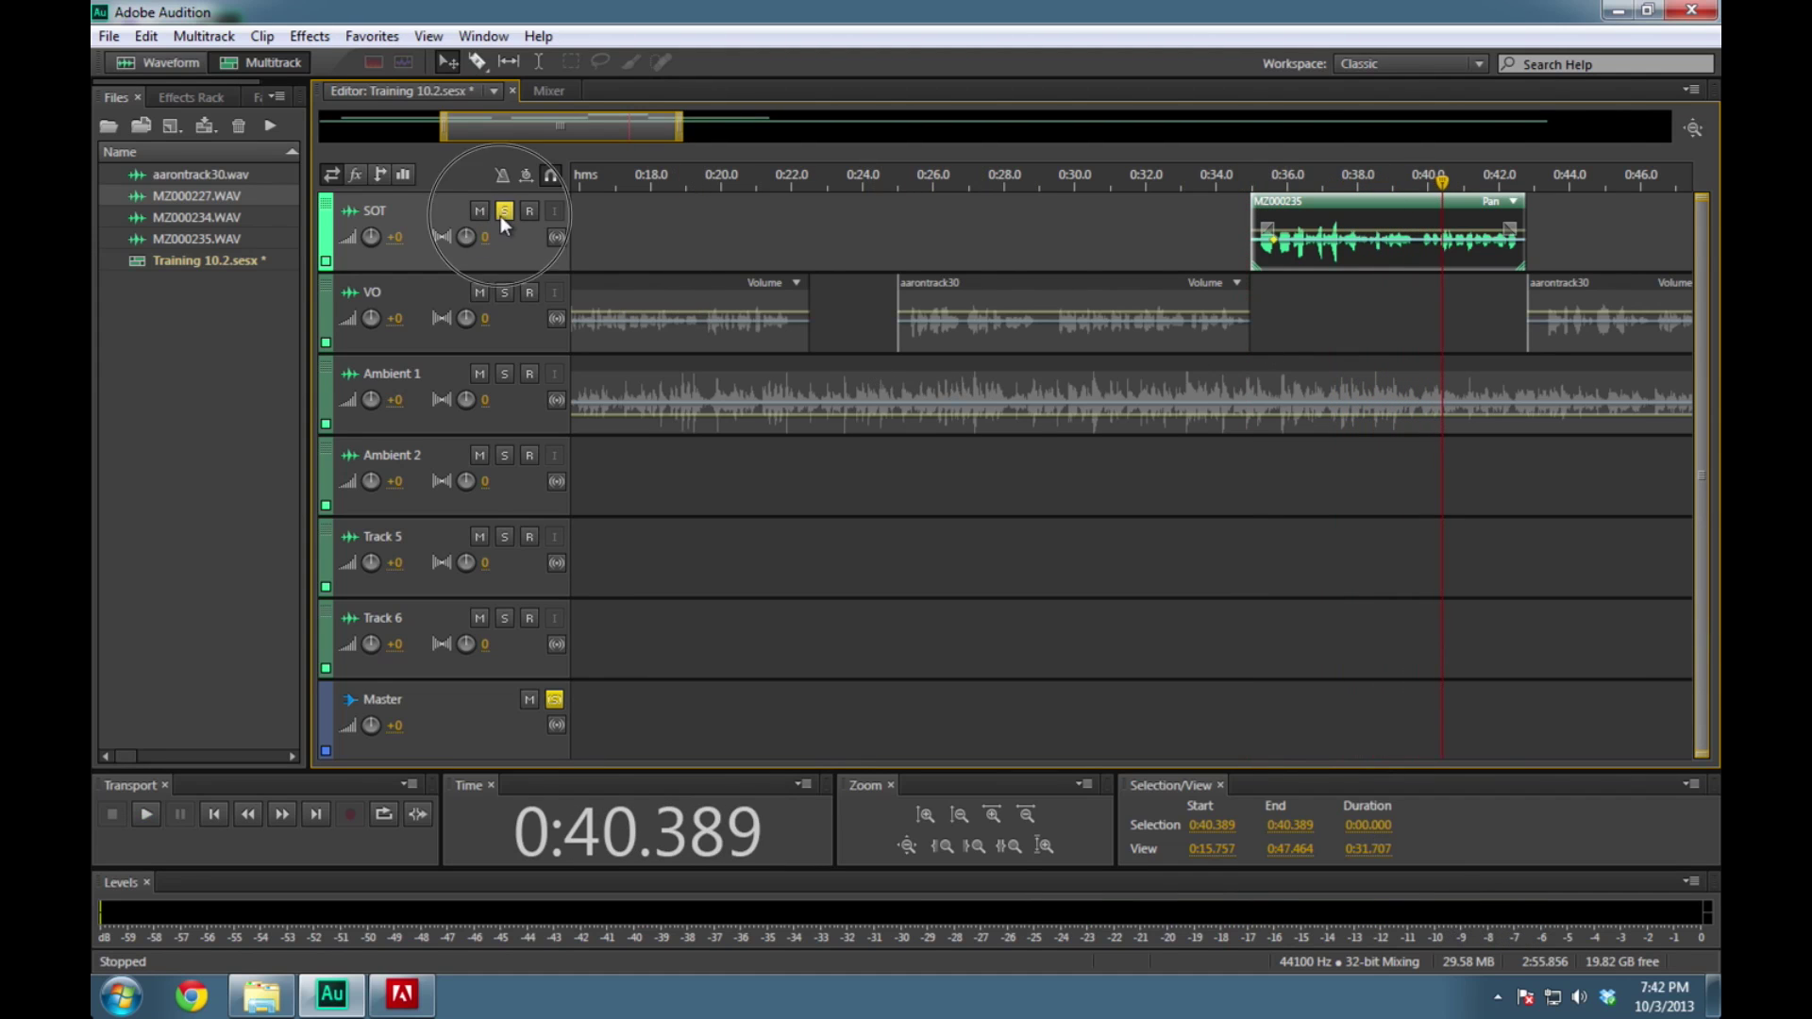
Return the playhead to 0:00 and save the multitrack session
left_click(1366, 210)
left_click(1134, 302)
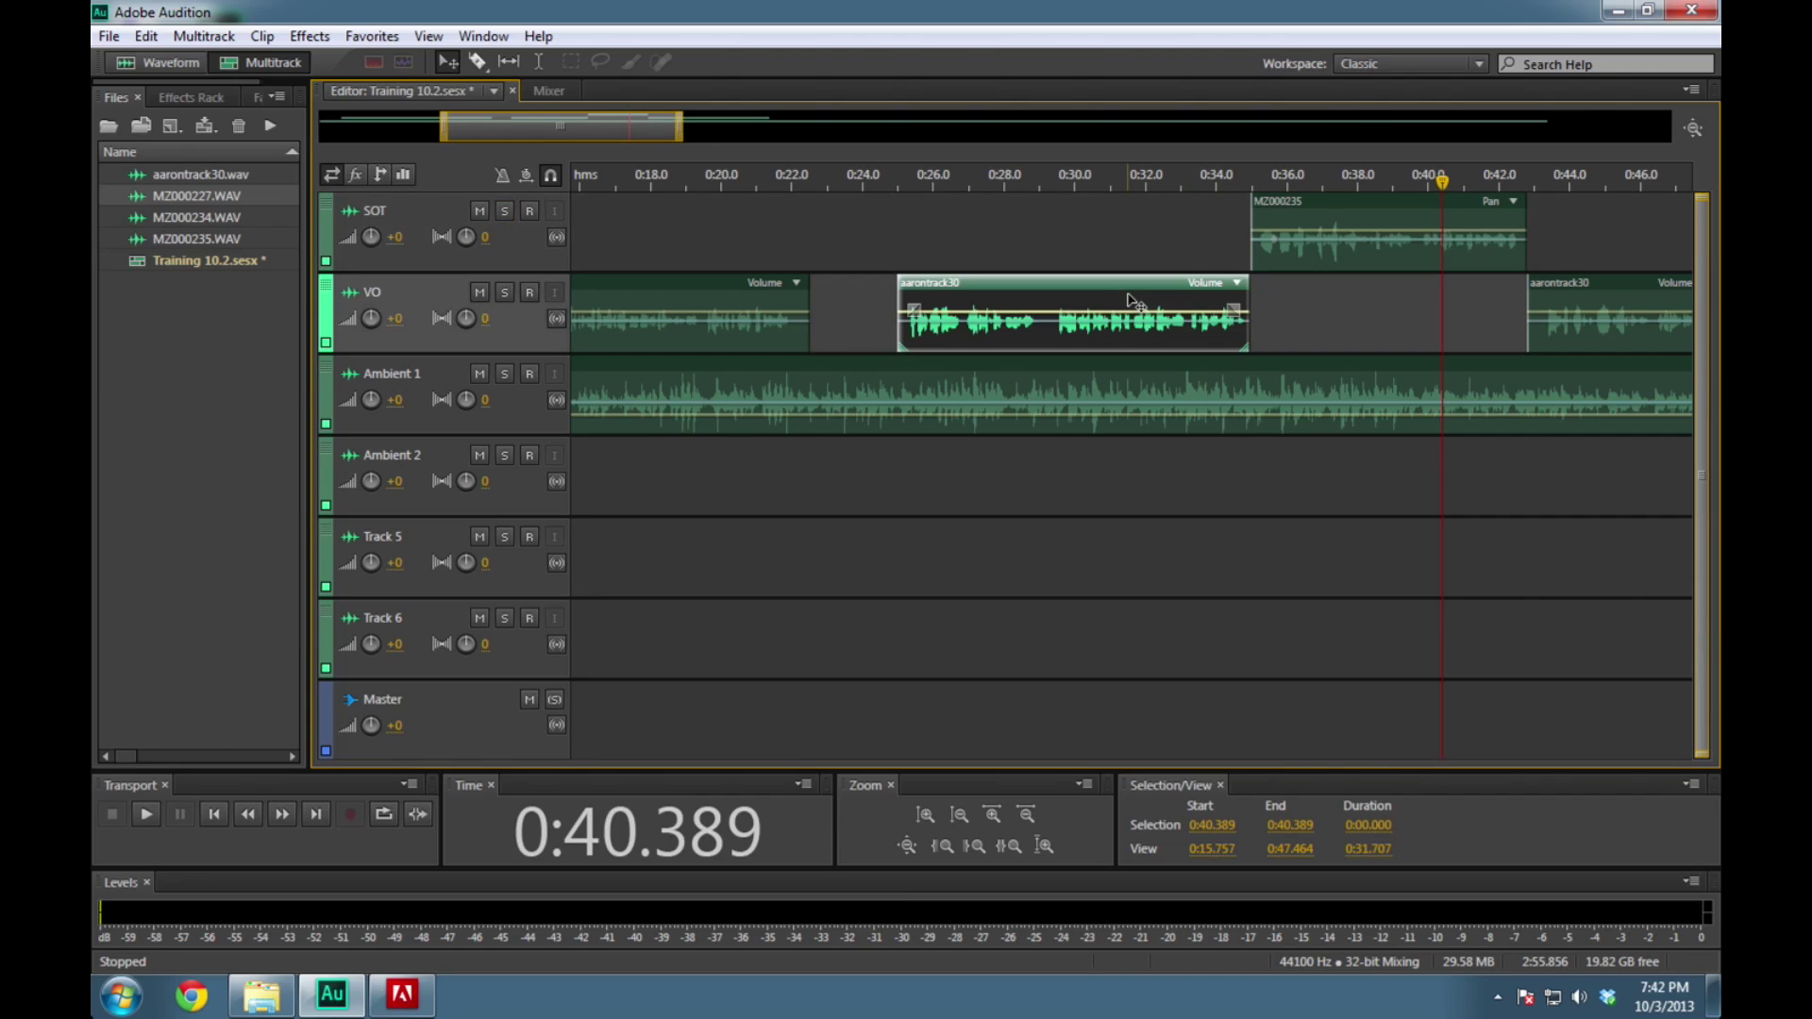
left_click_drag(841, 182, 837, 182)
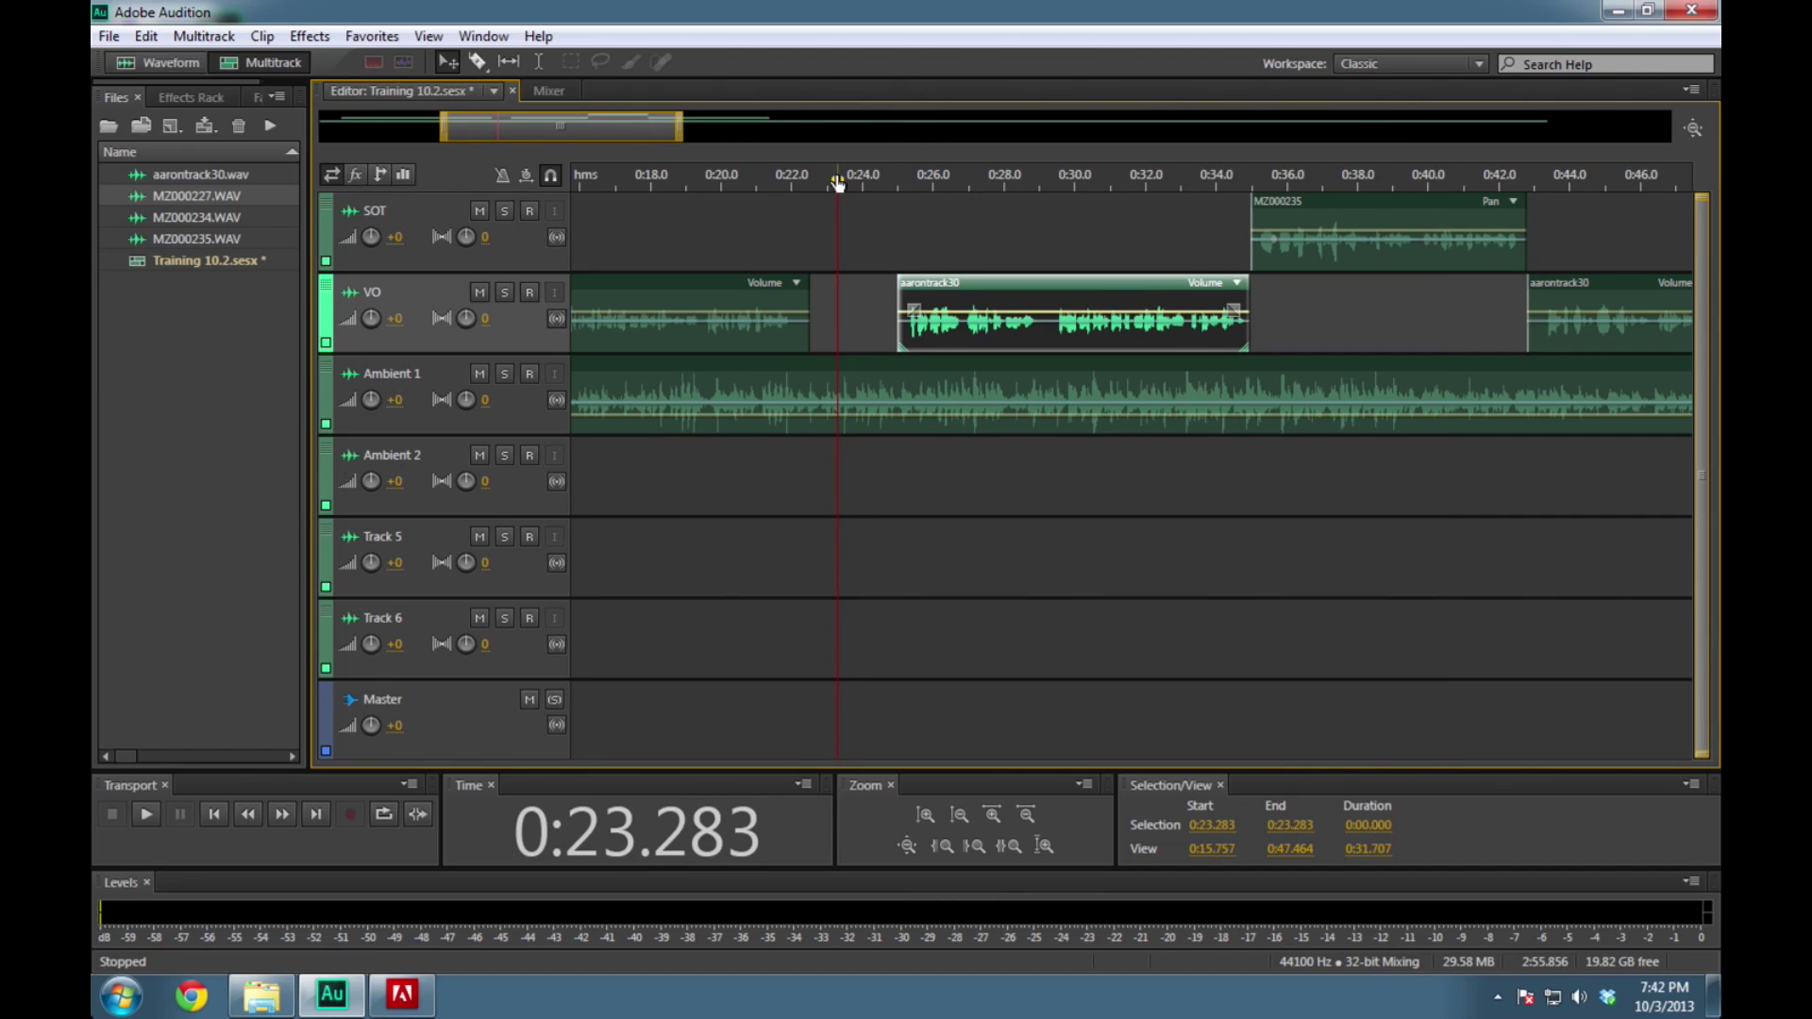
left_click_drag(837, 181, 902, 179)
key("Home")
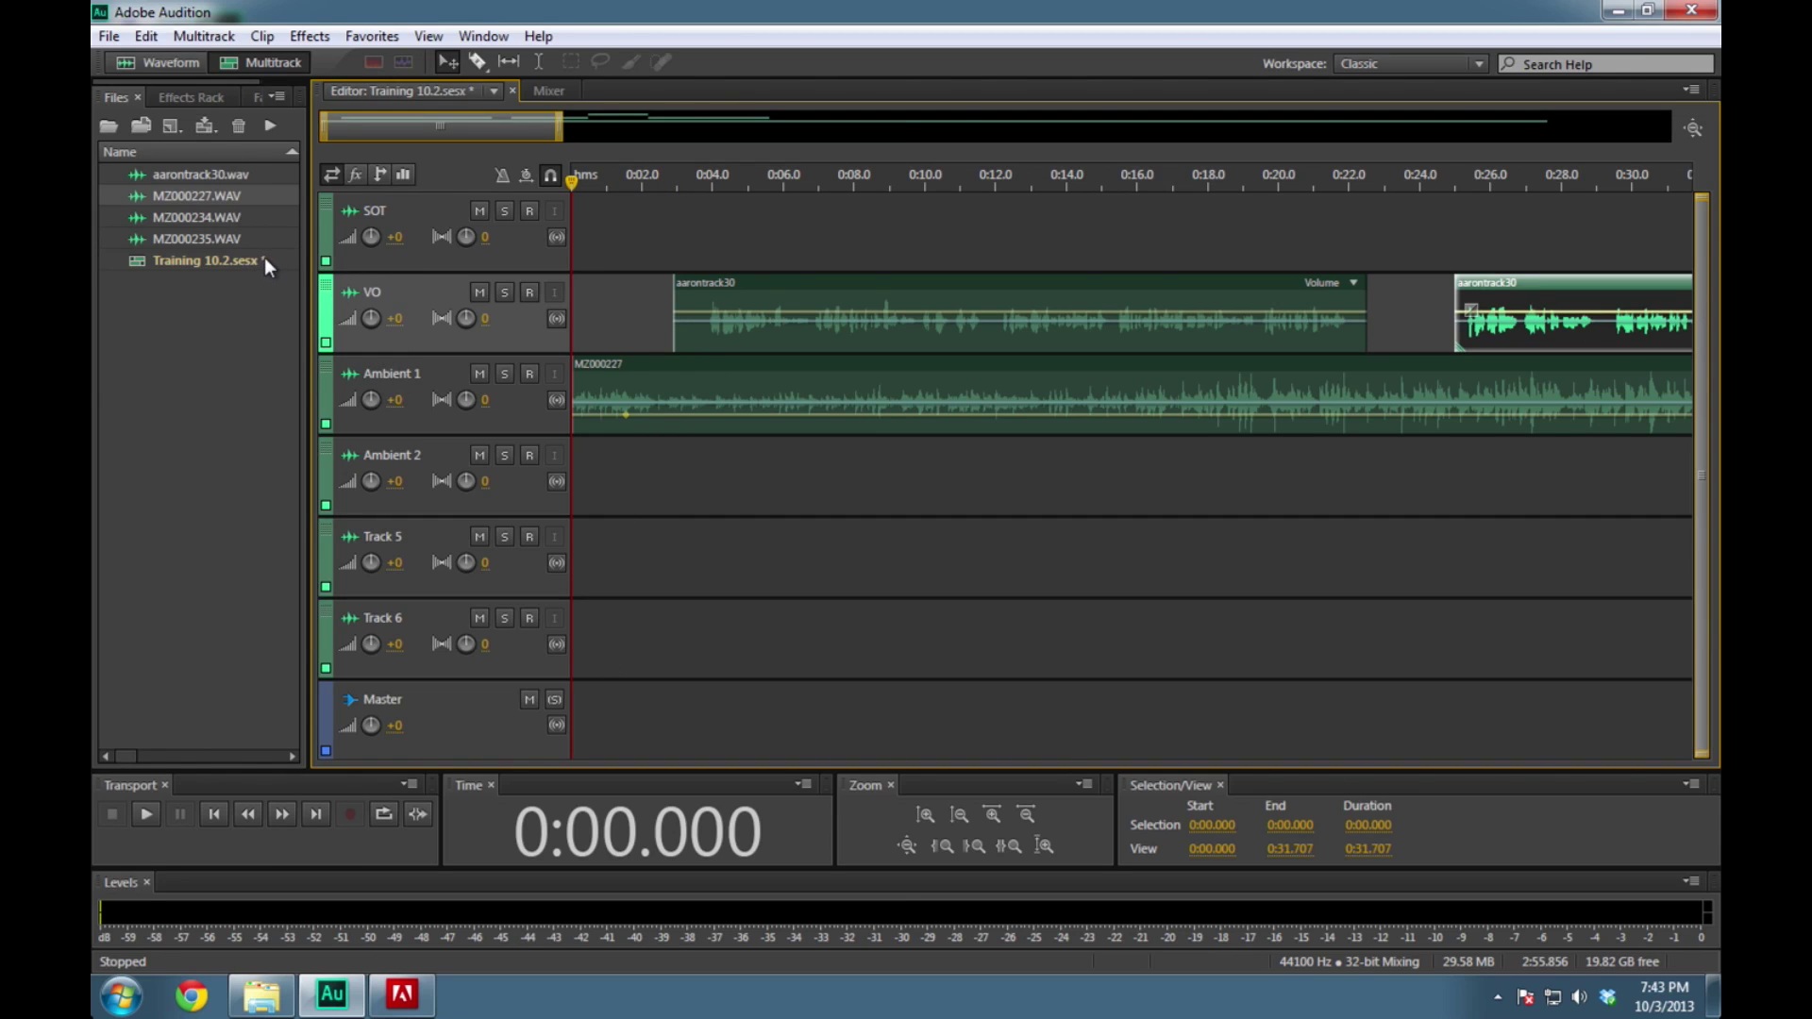
key("ctrl+s")
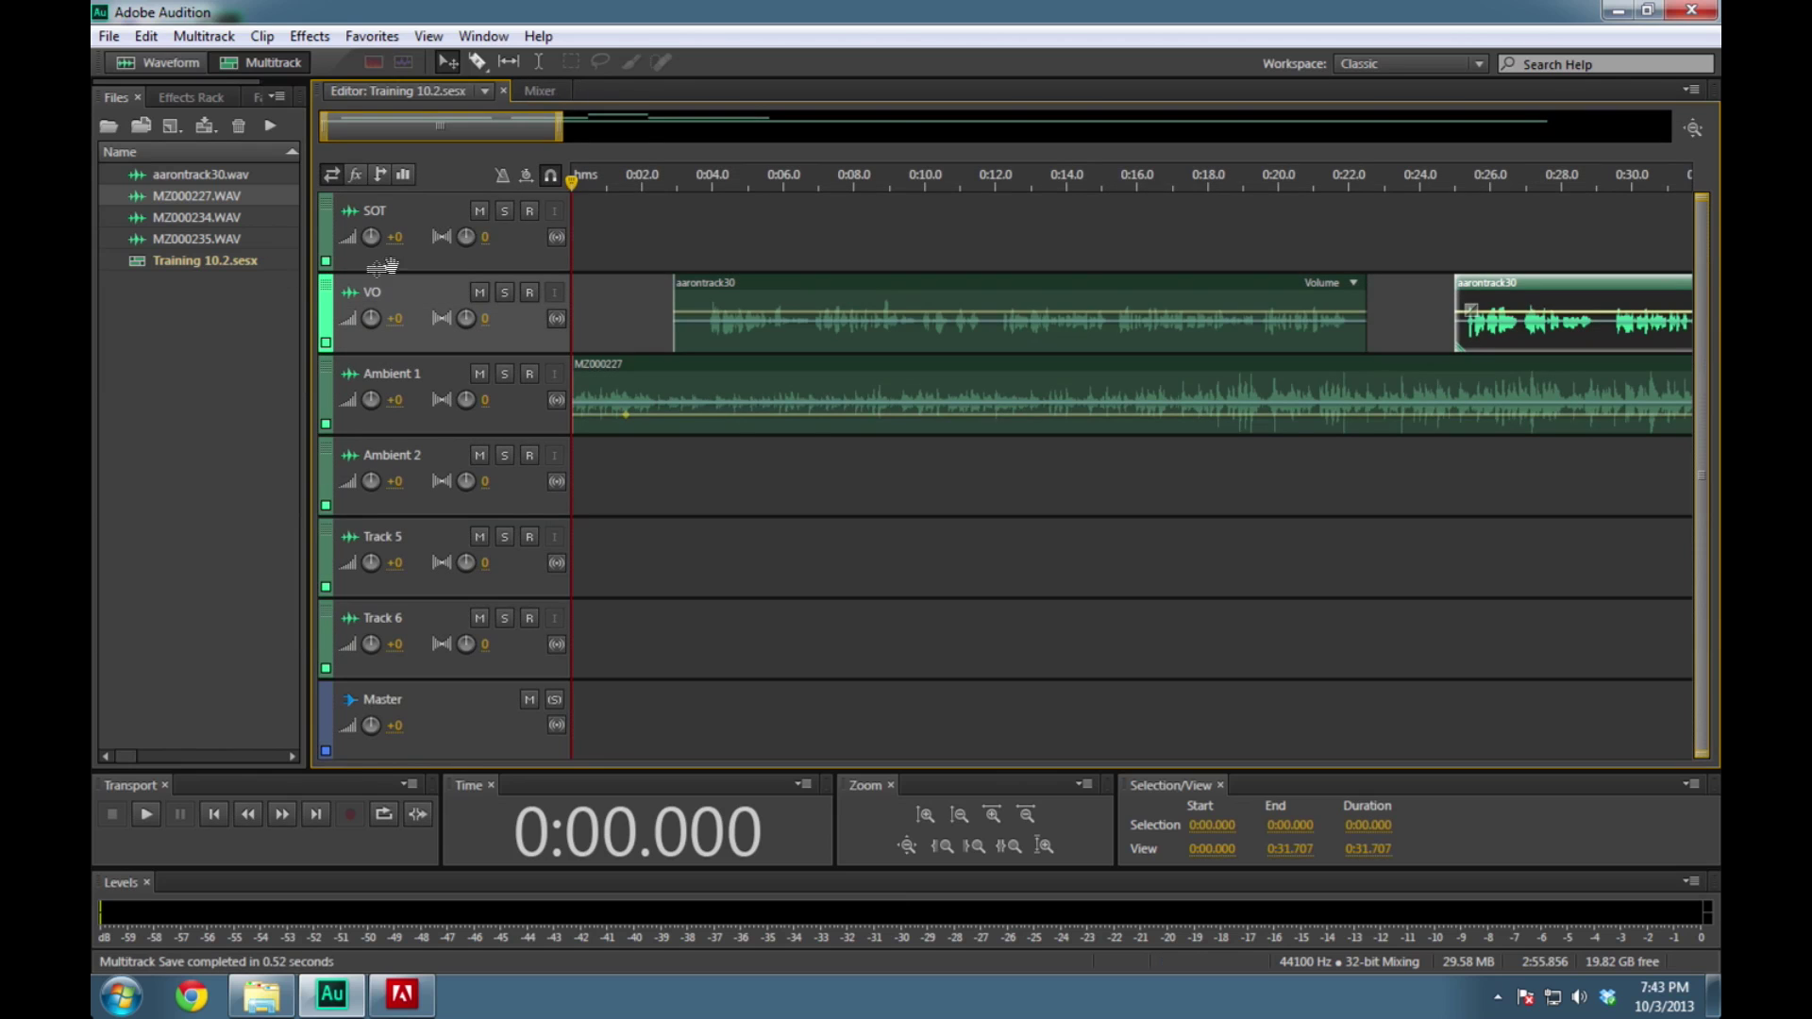
Split the ambient clip at 0:58.263, the end of the last VO clip, and delete the part after the split
left_click(606, 179)
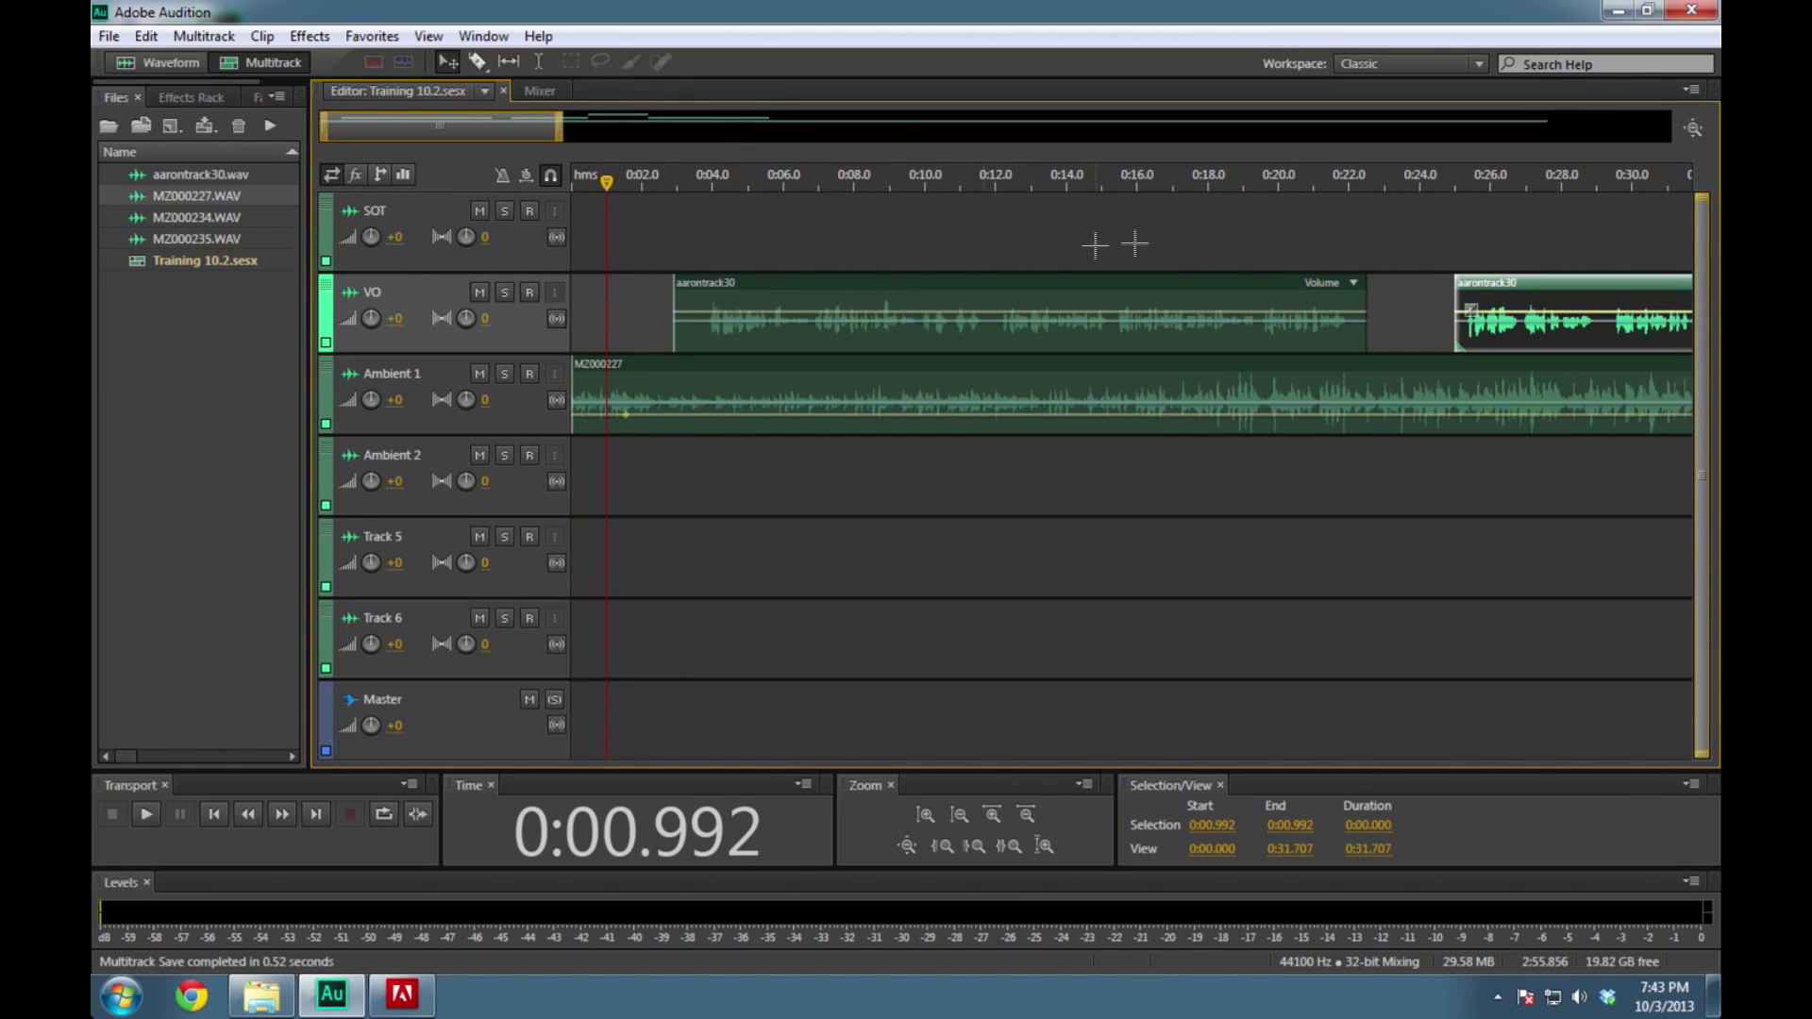
left_click(1693, 127)
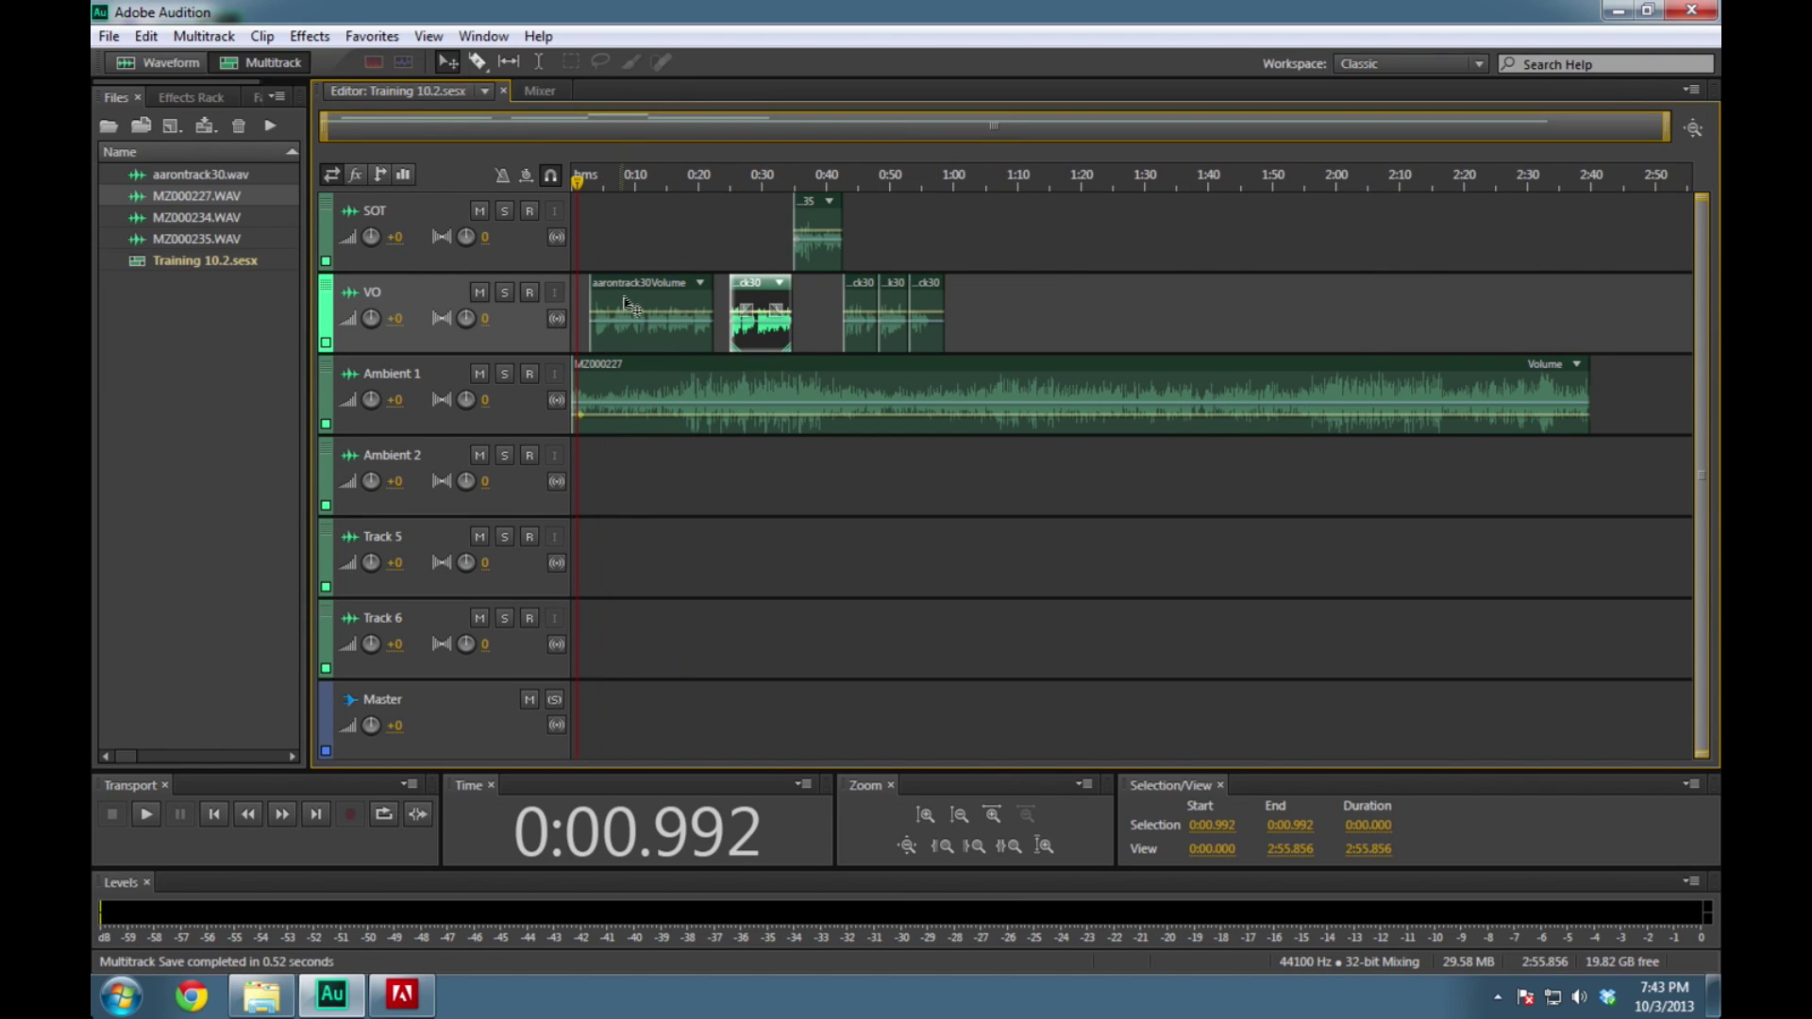
mouse_move(944, 182)
left_mouse_down()
mouse_move(1040, 180)
mouse_move(918, 189)
mouse_move(943, 185)
left_mouse_up()
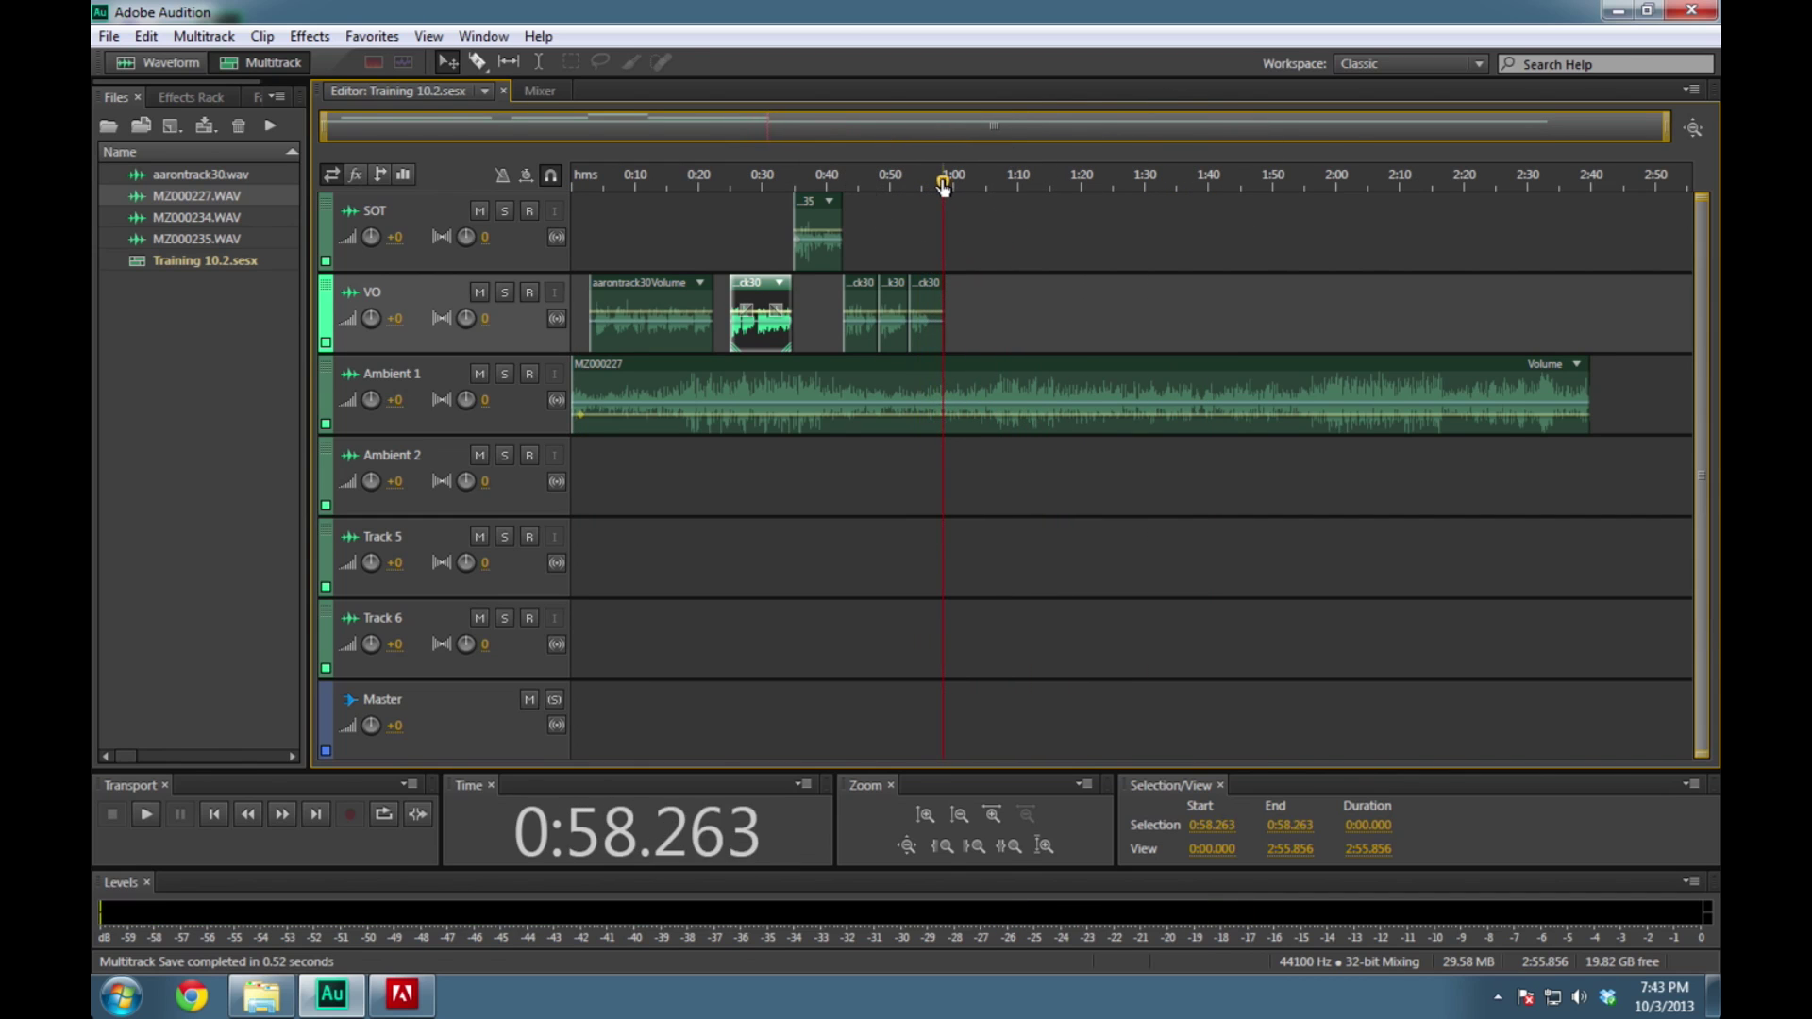
left_click(951, 401)
left_click(262, 37)
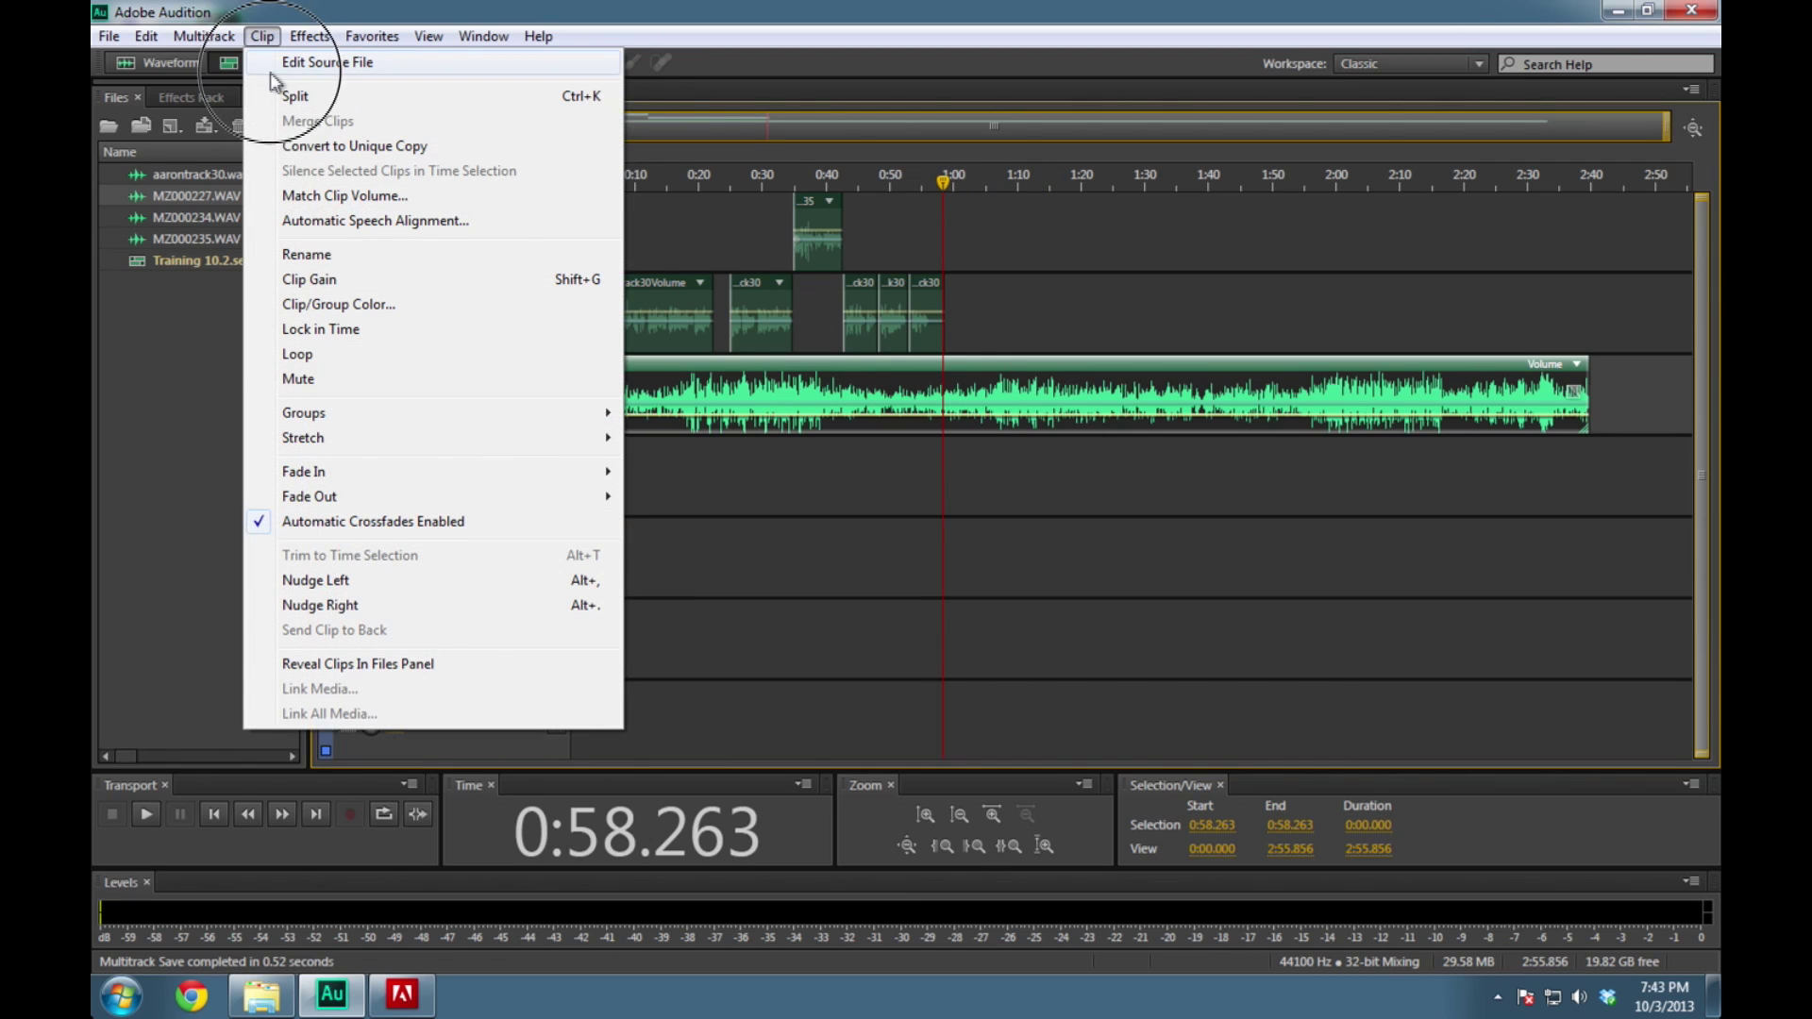
left_click(272, 92)
left_click(1150, 393)
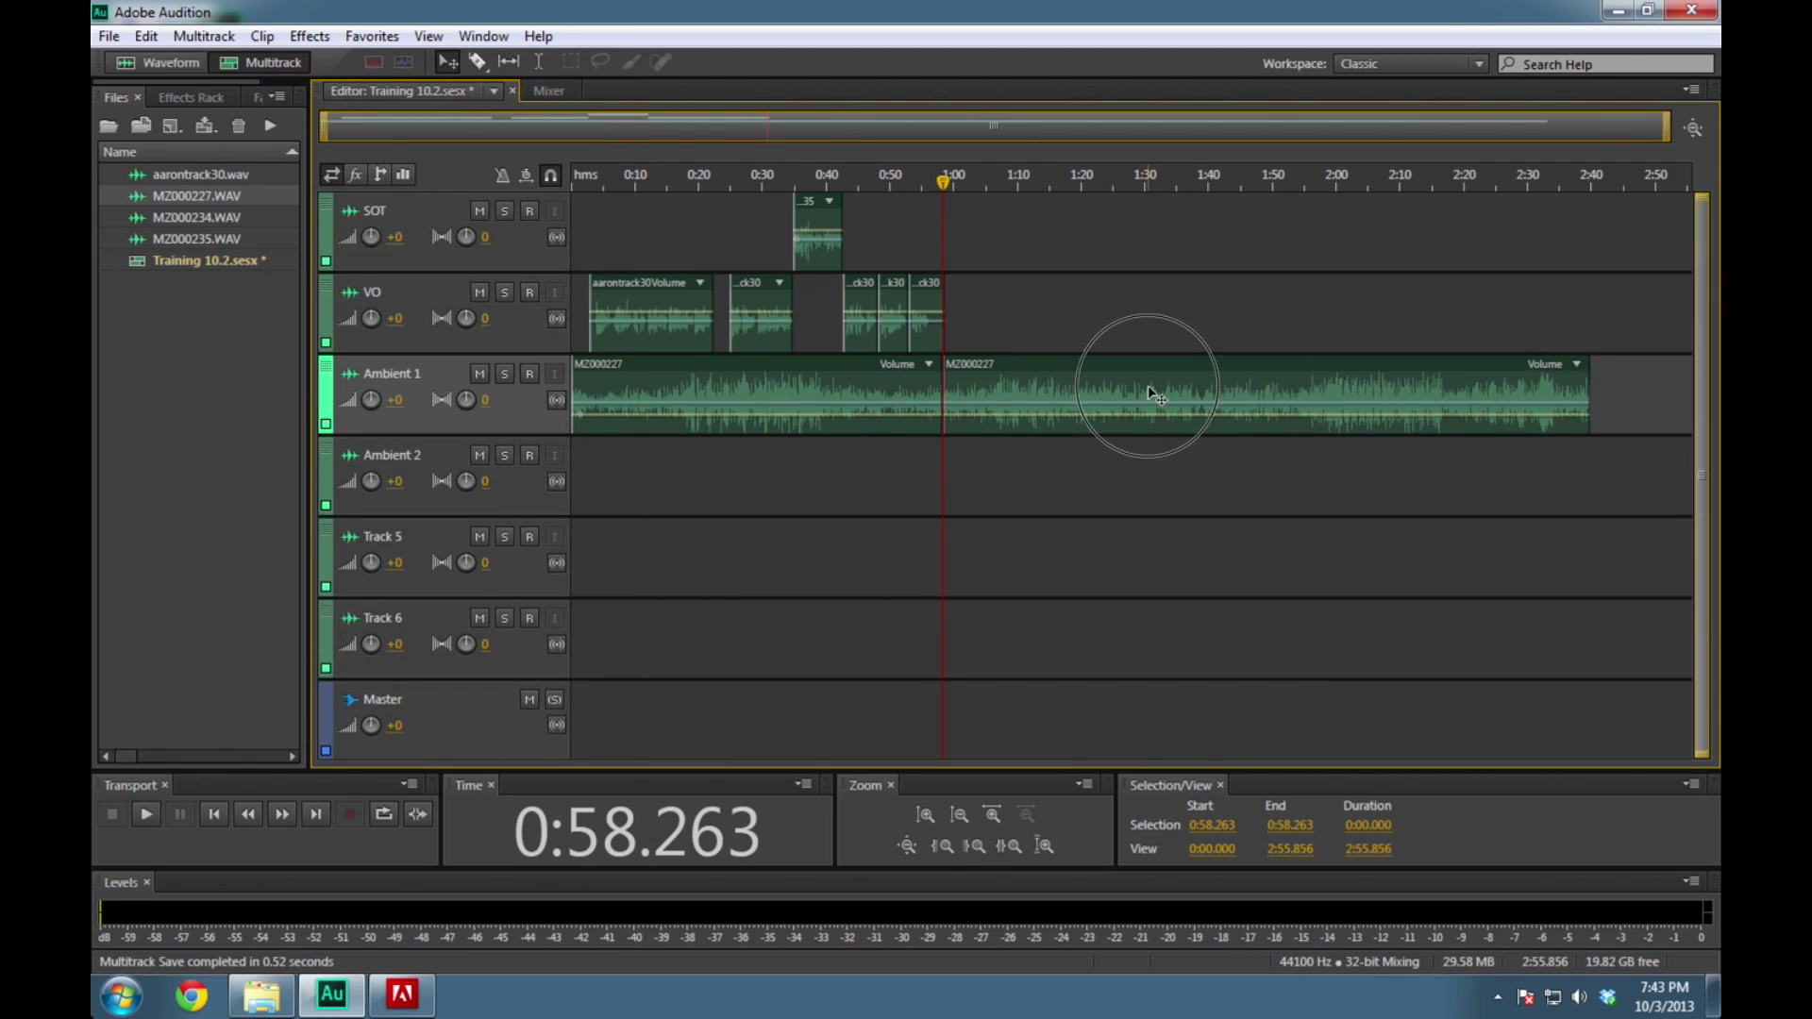
key("Delete")
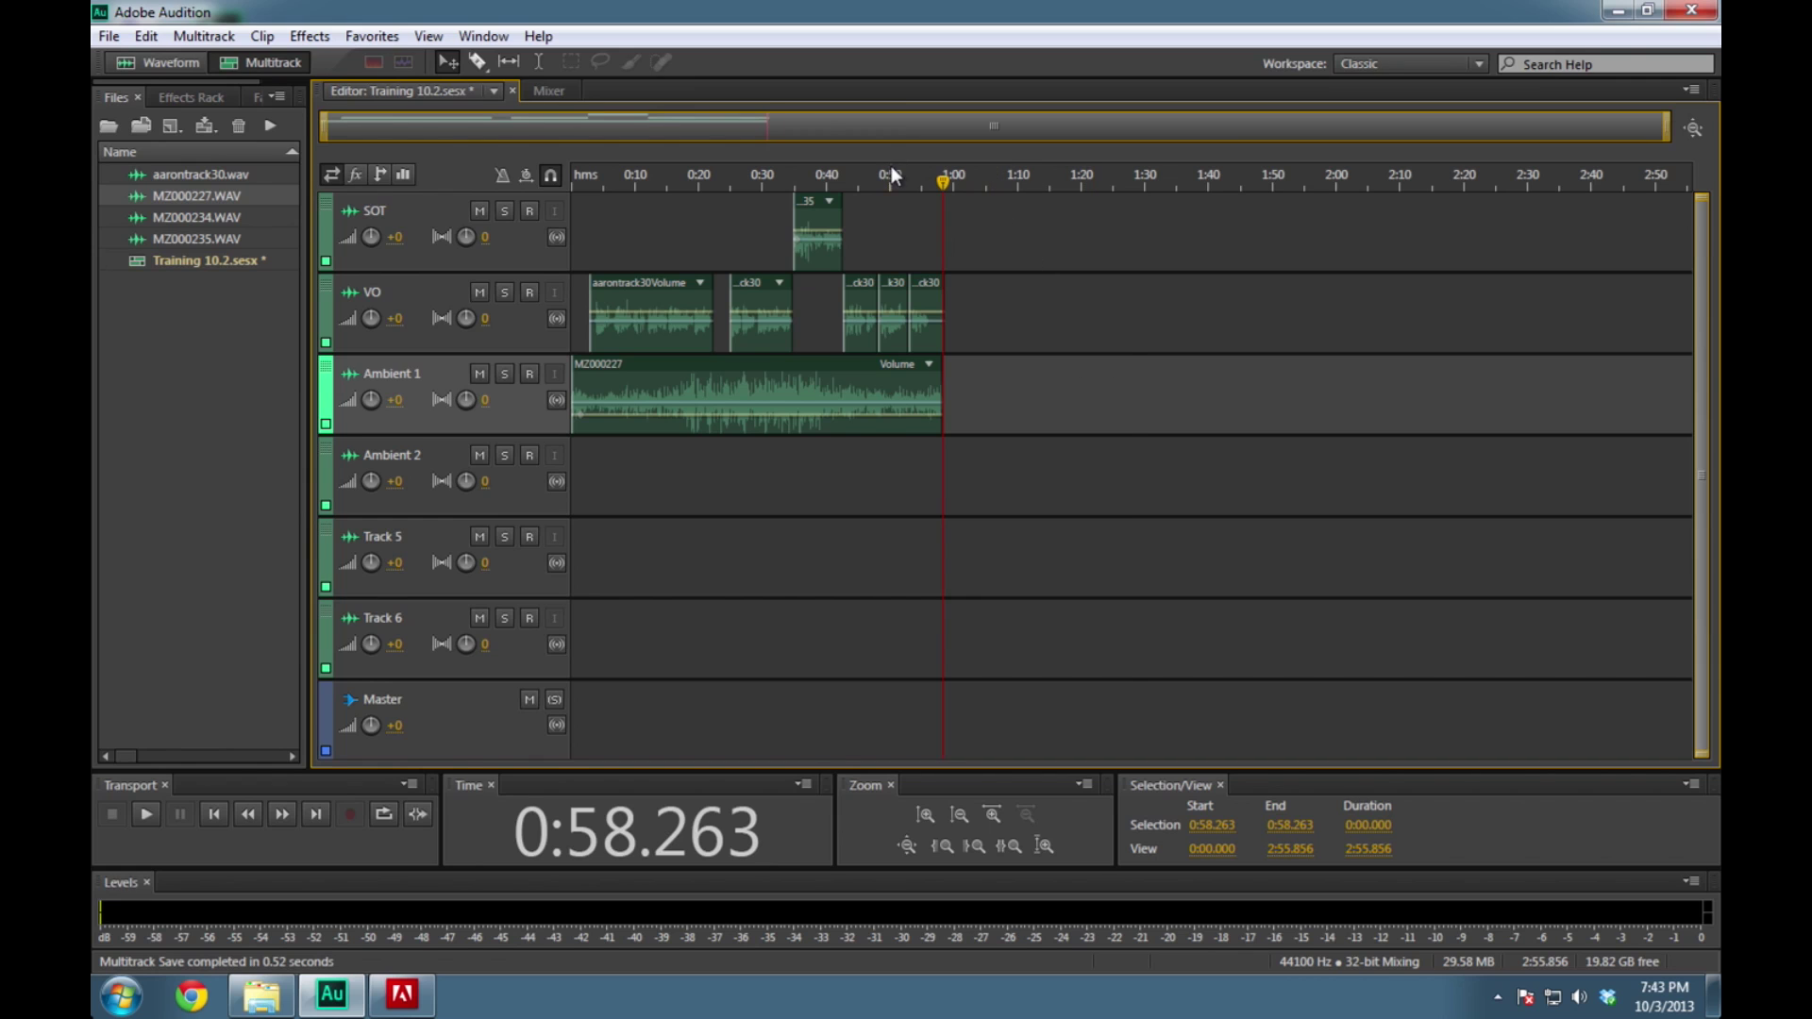
Slide the VO clips and the sound bite earlier, end to end from about 0:01.5, and play the opening seconds
key("equal")
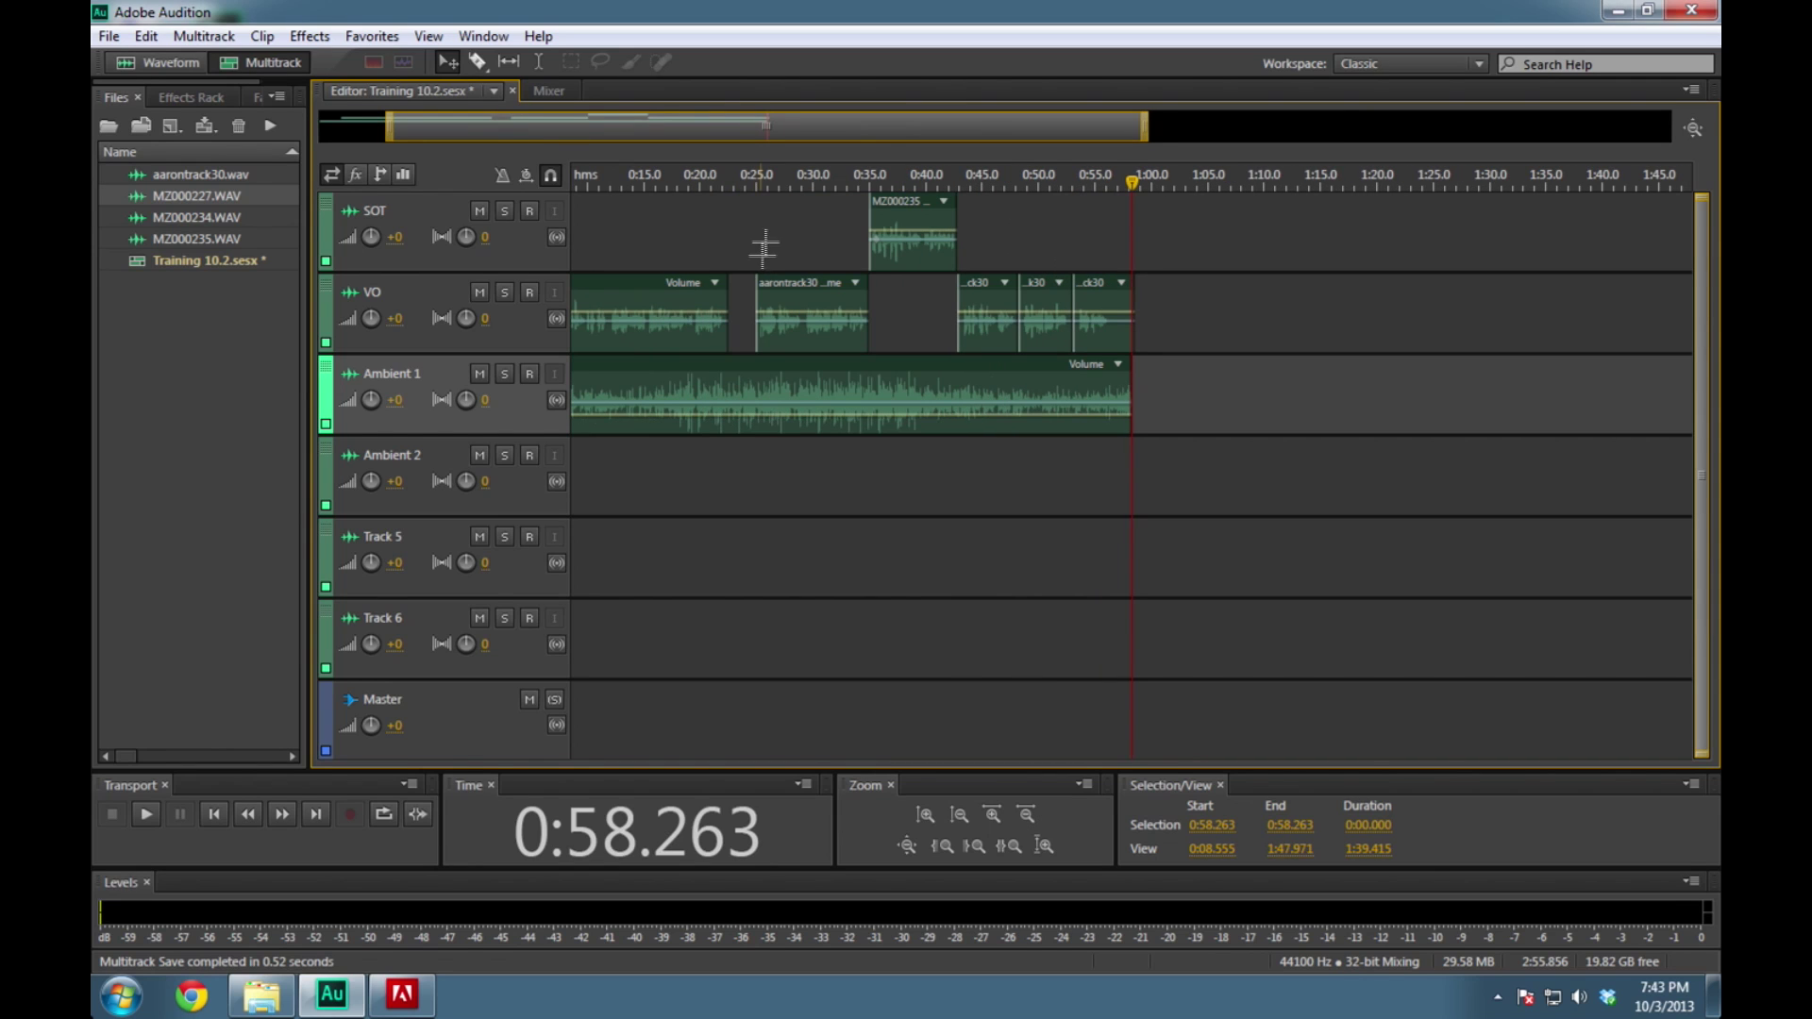
key("Home")
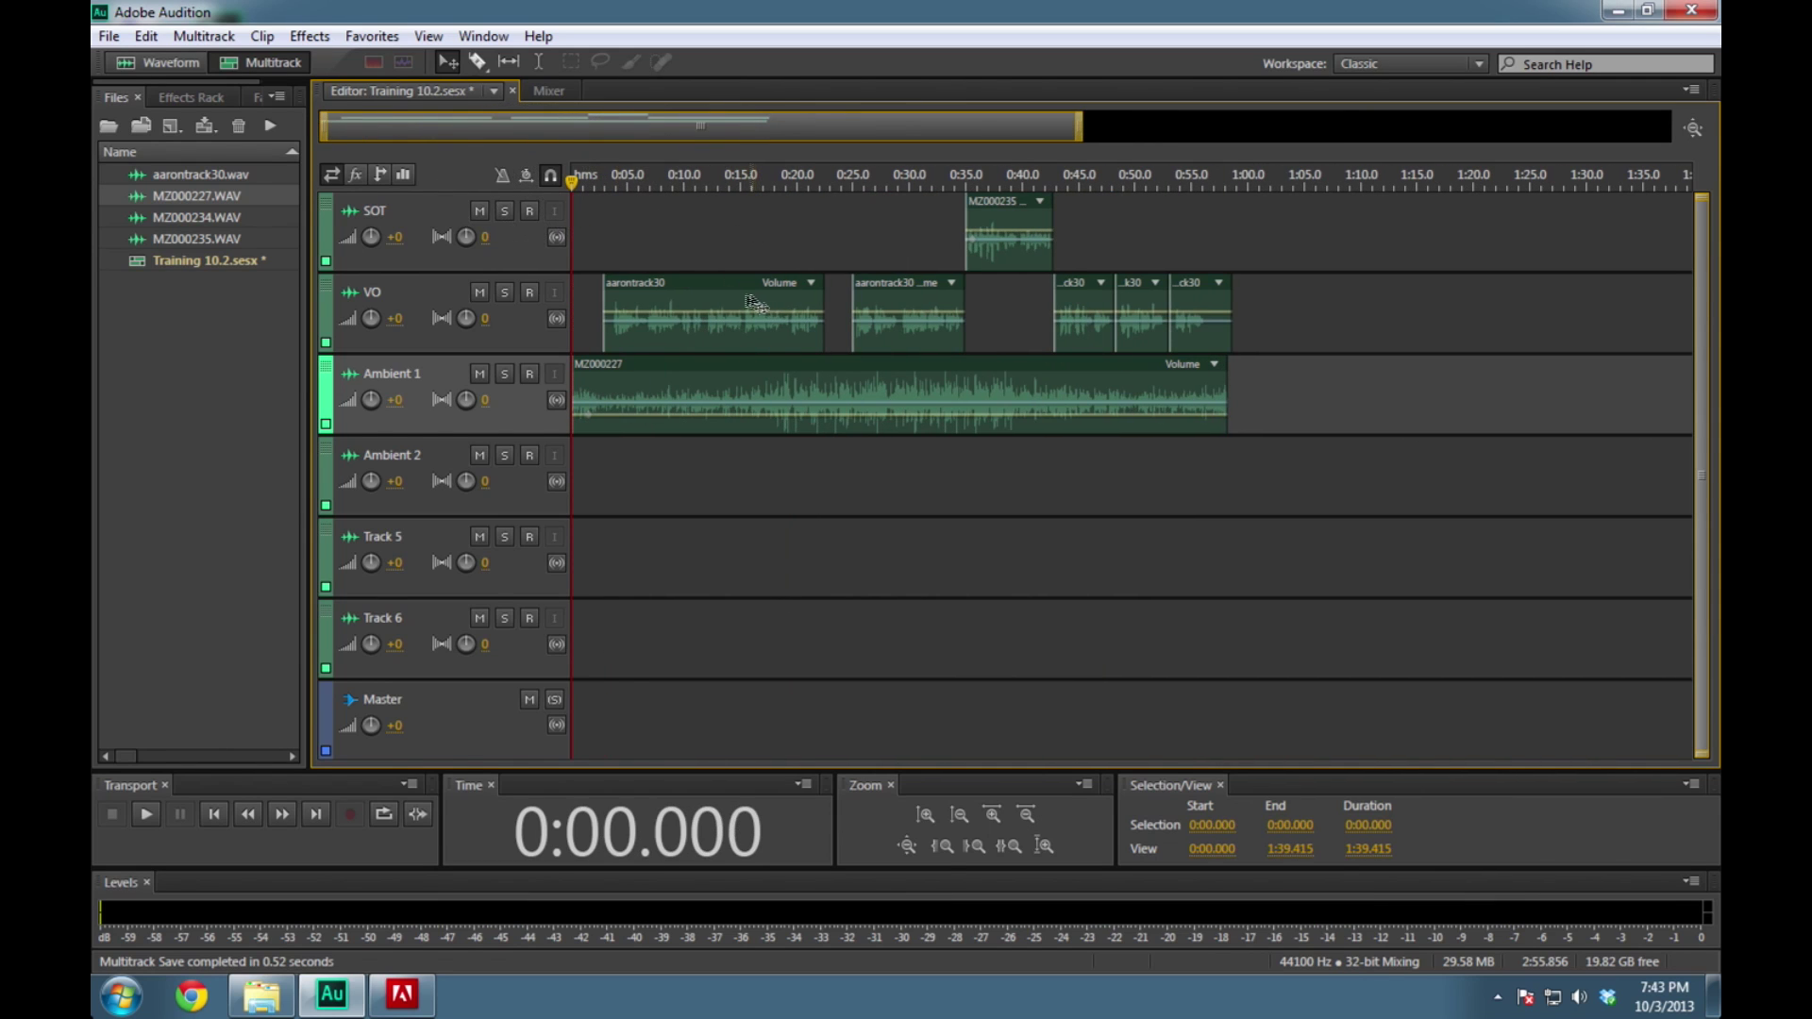
mouse_move(752, 302)
left_mouse_down()
mouse_move(715, 306)
mouse_move(733, 302)
left_mouse_up()
left_click_drag(869, 297, 825, 300)
left_click_drag(1003, 219, 959, 219)
mouse_move(1076, 296)
left_mouse_down()
mouse_move(1032, 300)
mouse_move(1090, 300)
left_mouse_up()
left_click_drag(1199, 306, 1154, 310)
key("space")
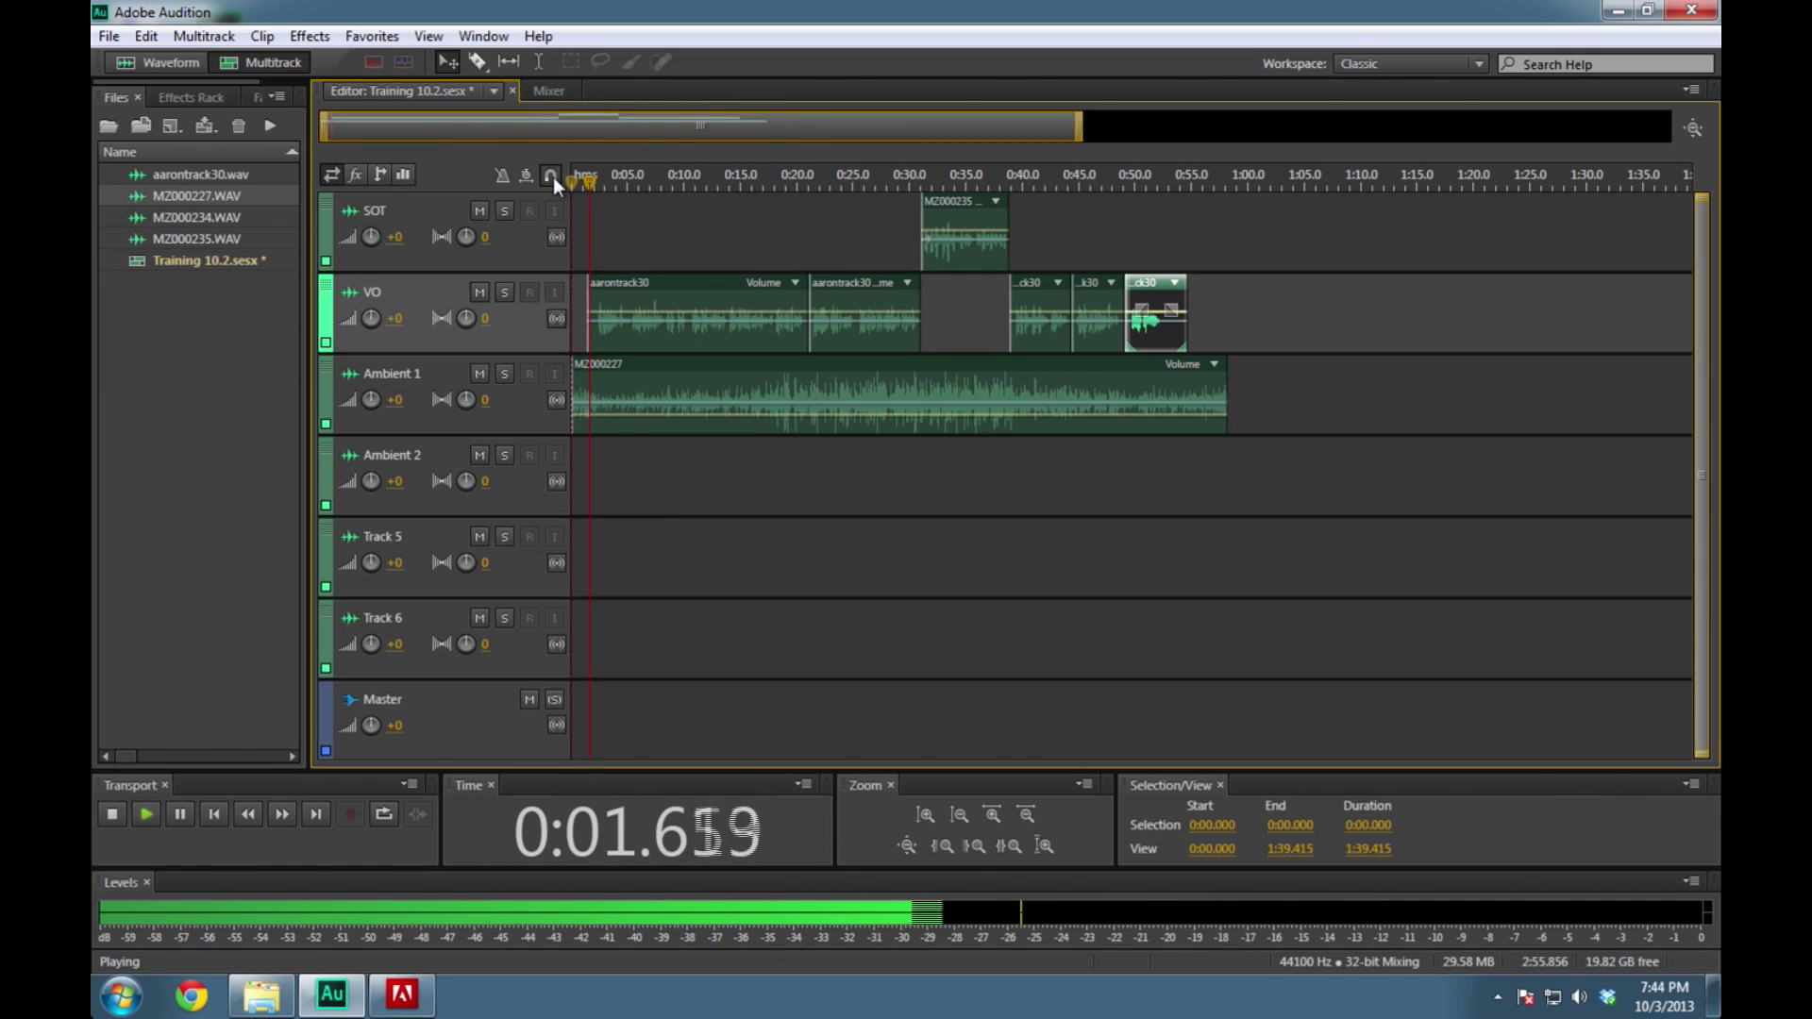
key("space")
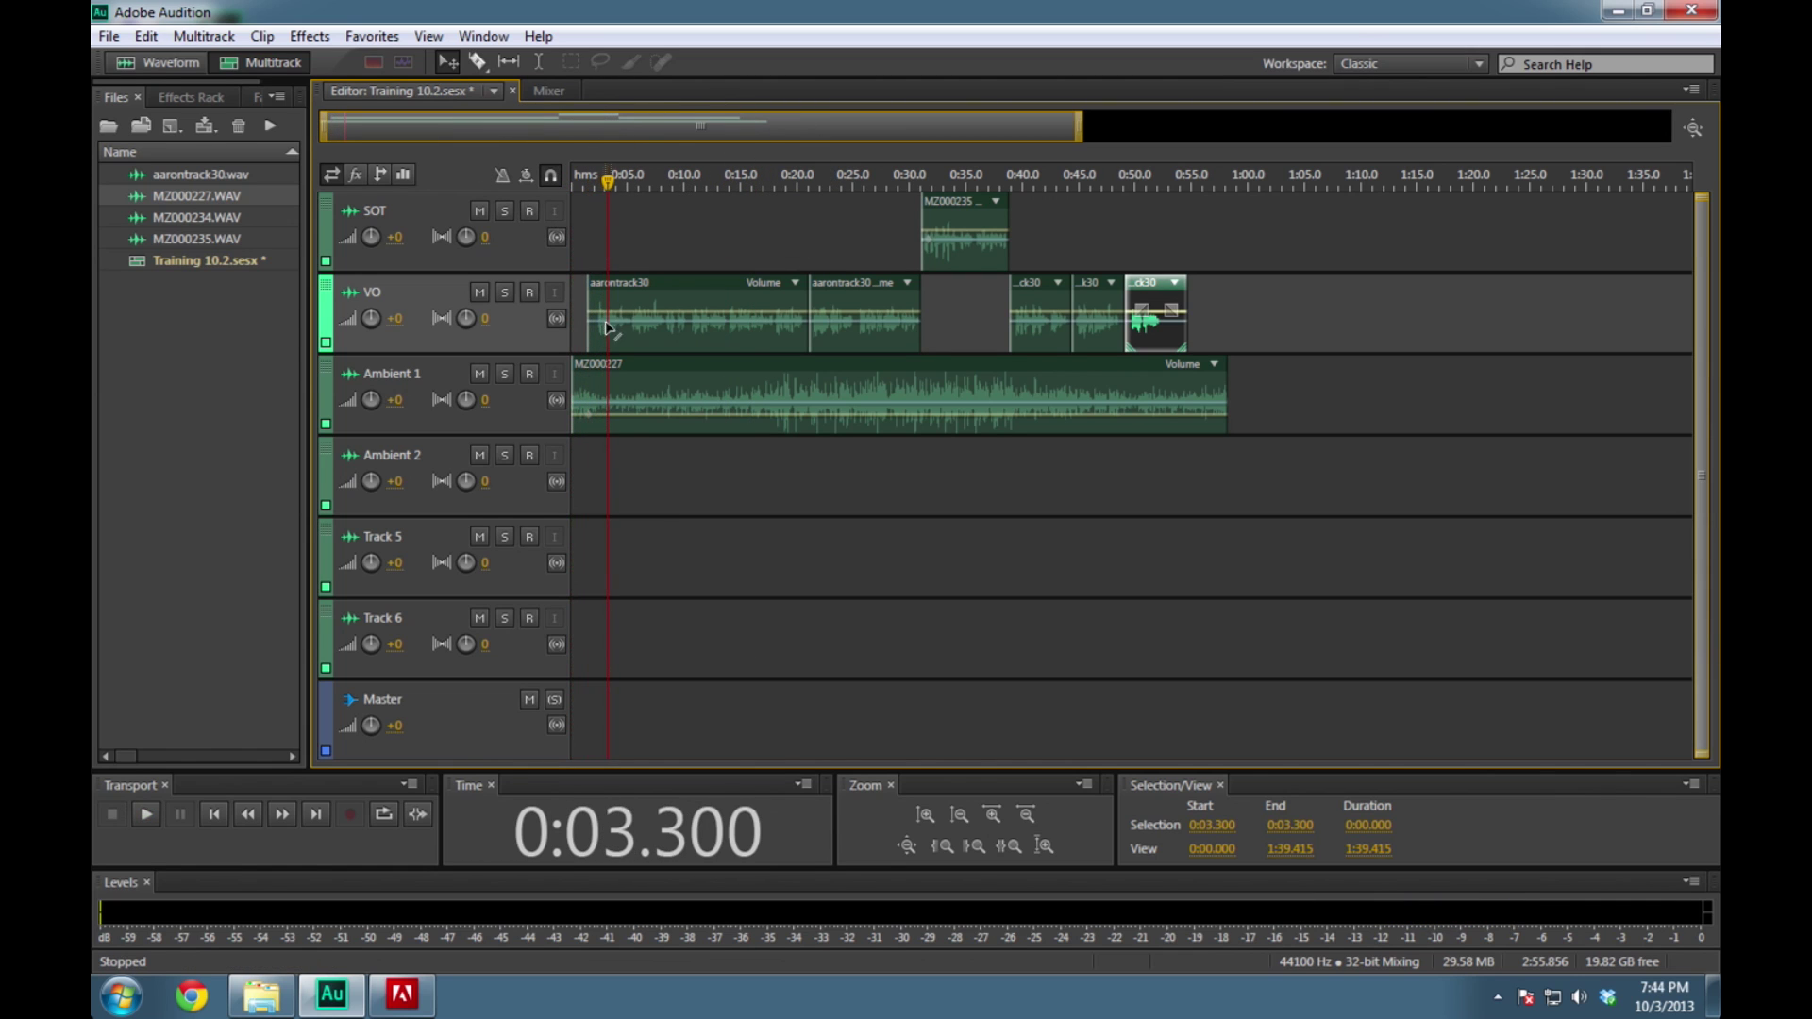
Place the playhead at 0:02.006 and trim the silence off the start of the first VO clip
scroll(600, 330, "up", 3)
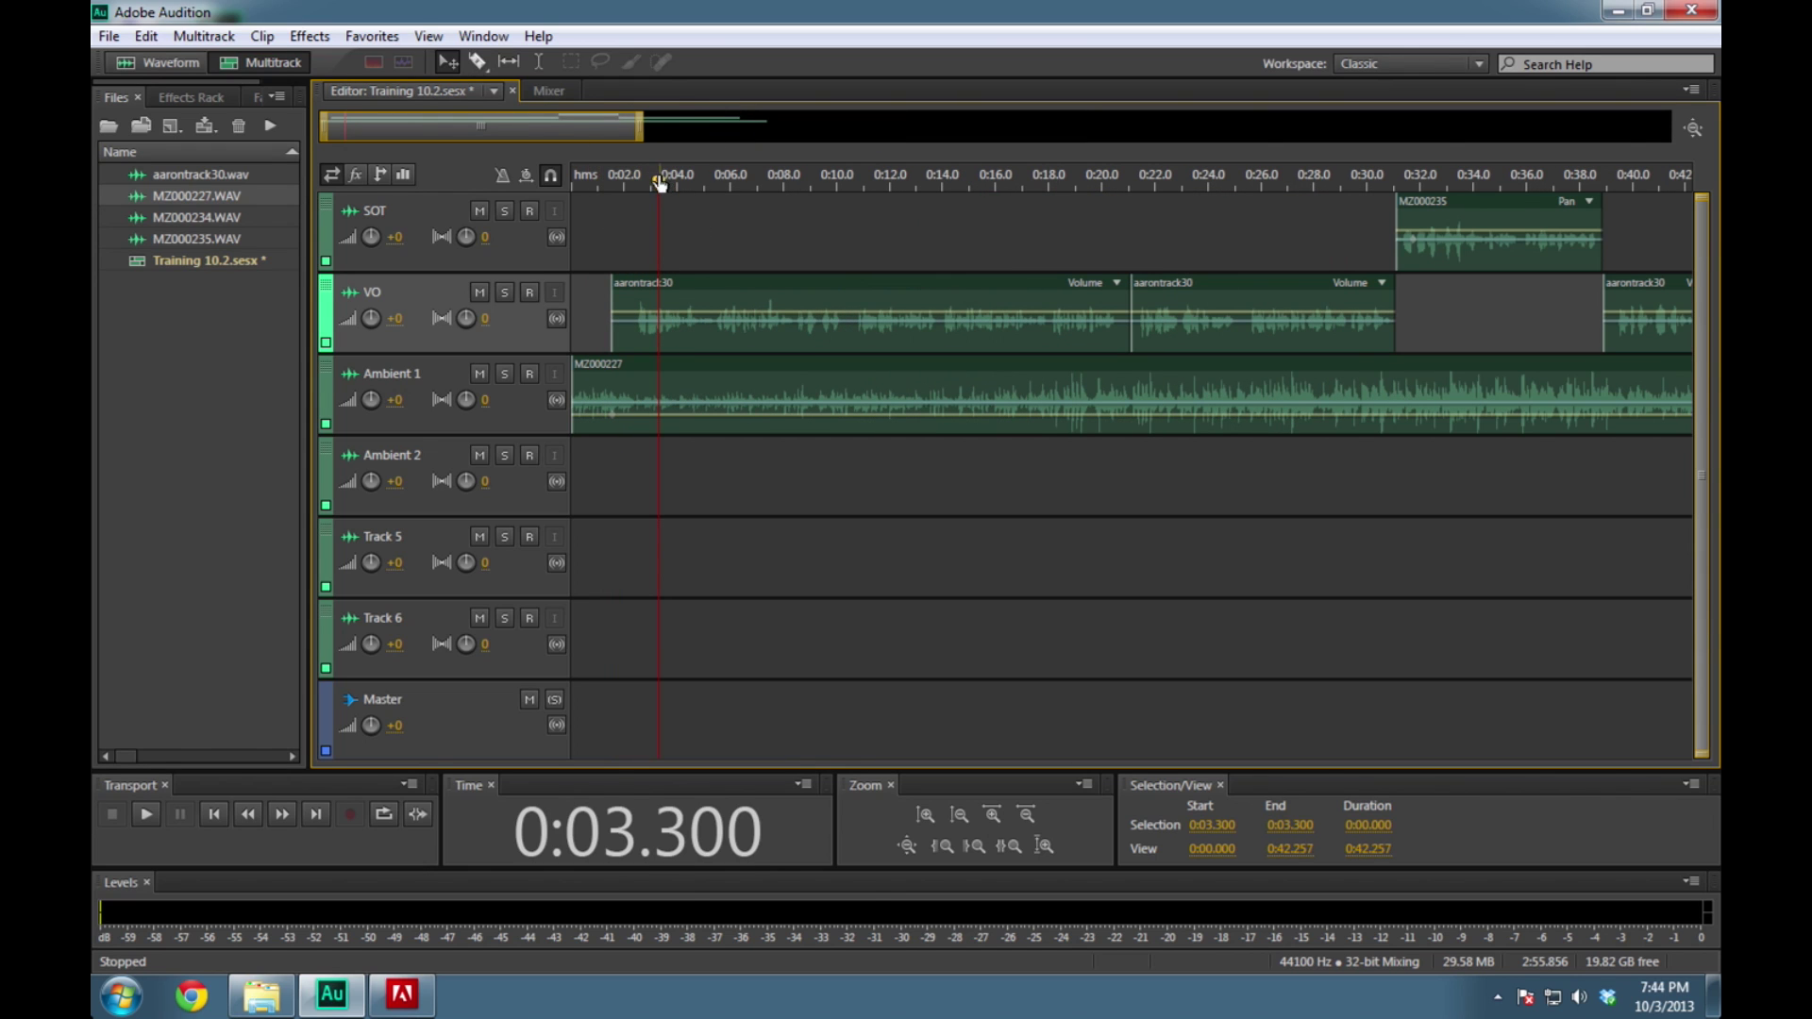
key("Home")
left_click_drag(610, 179, 621, 181)
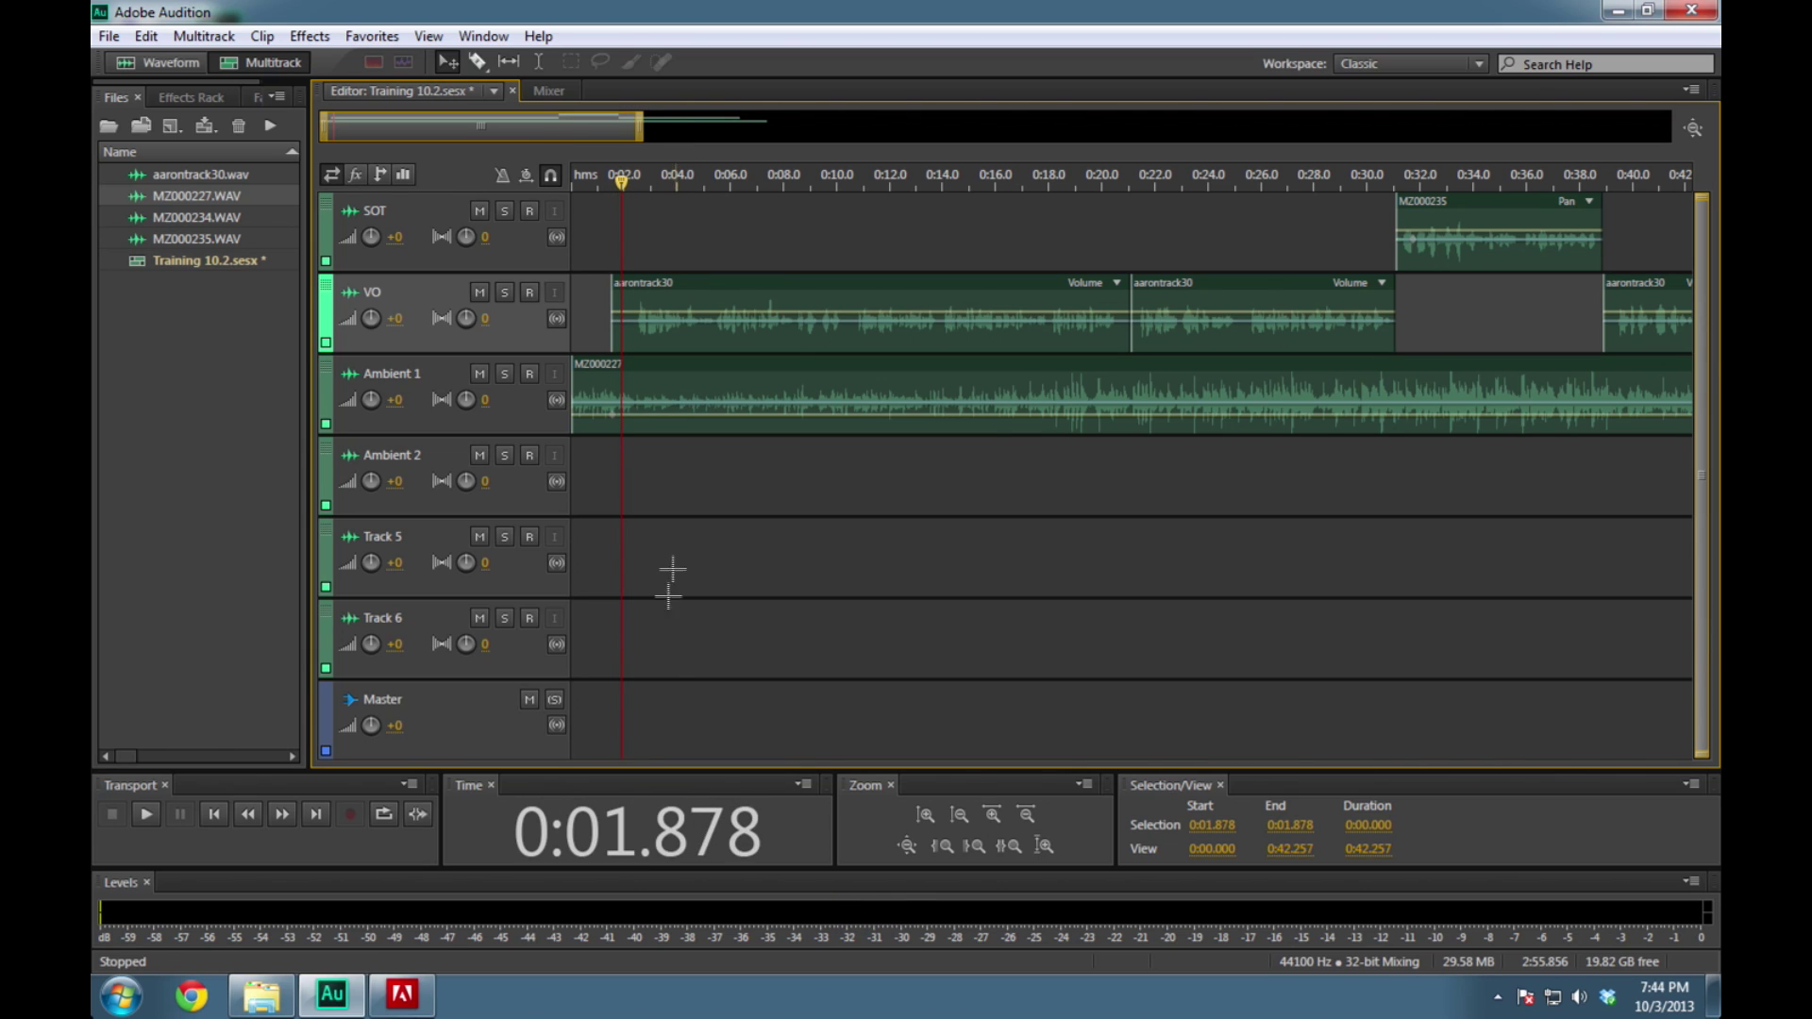
key("Right")
key("Right")
key("Right")
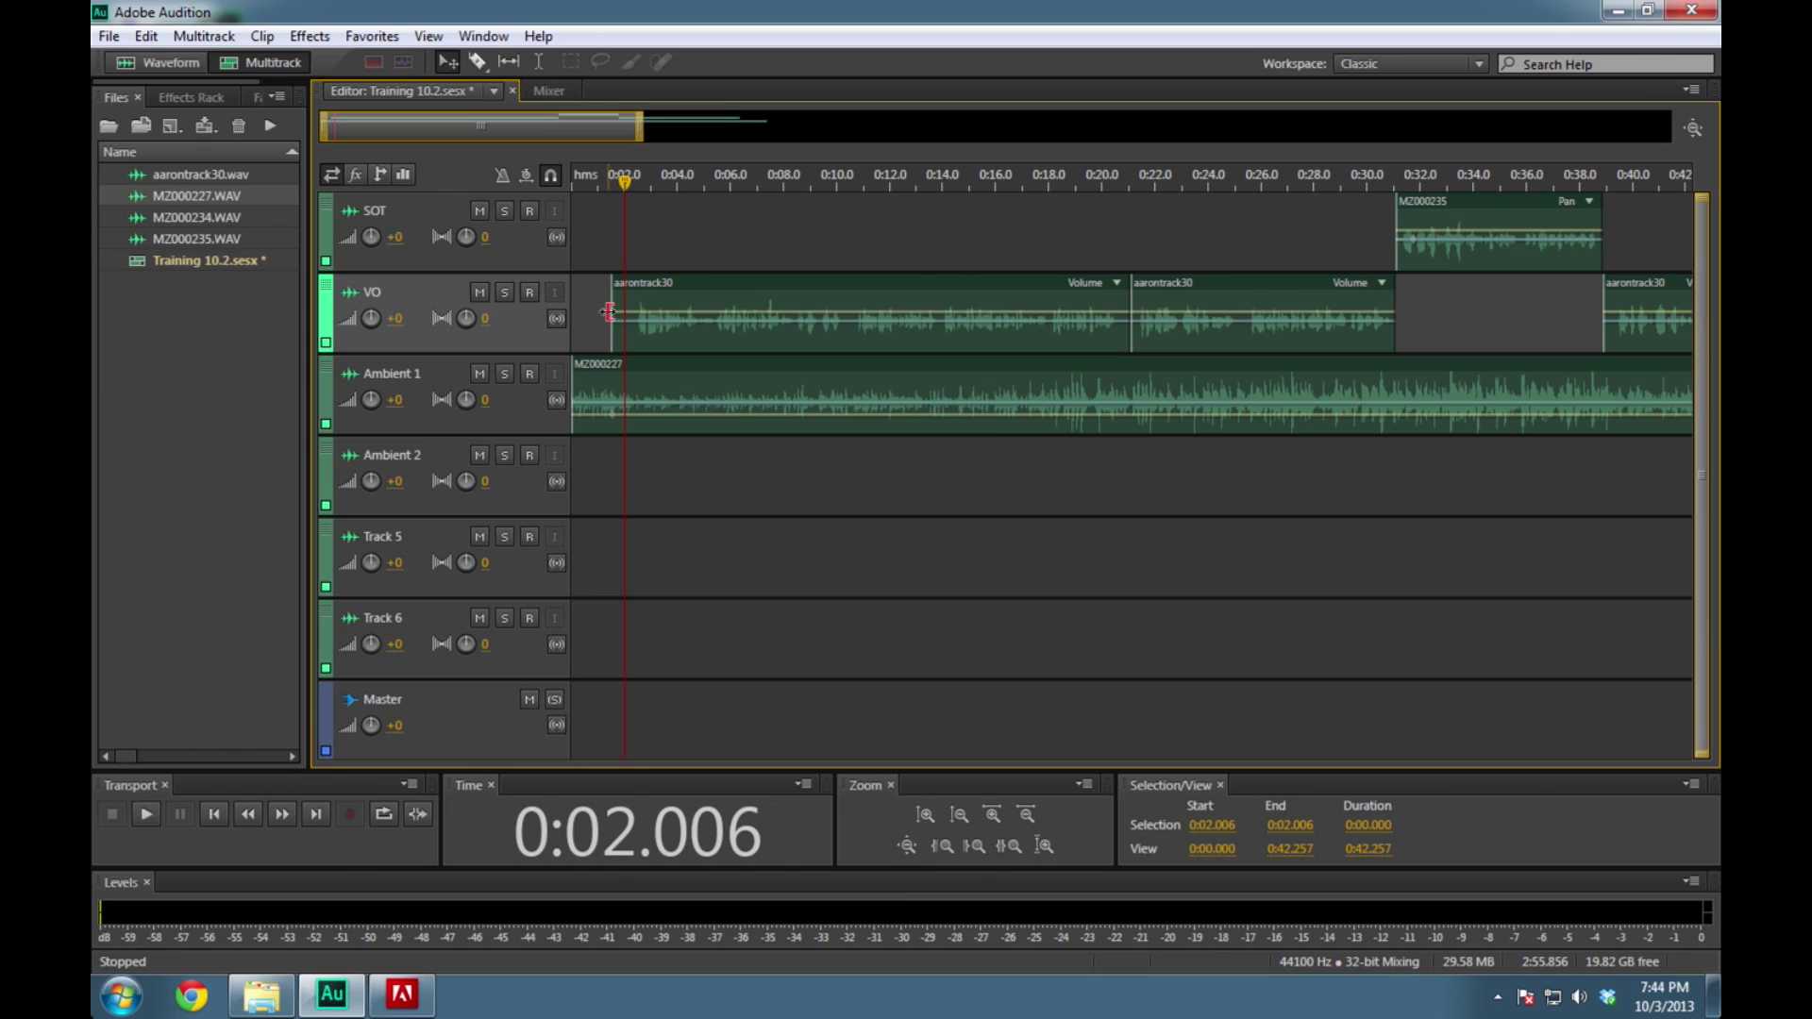
left_click(673, 320)
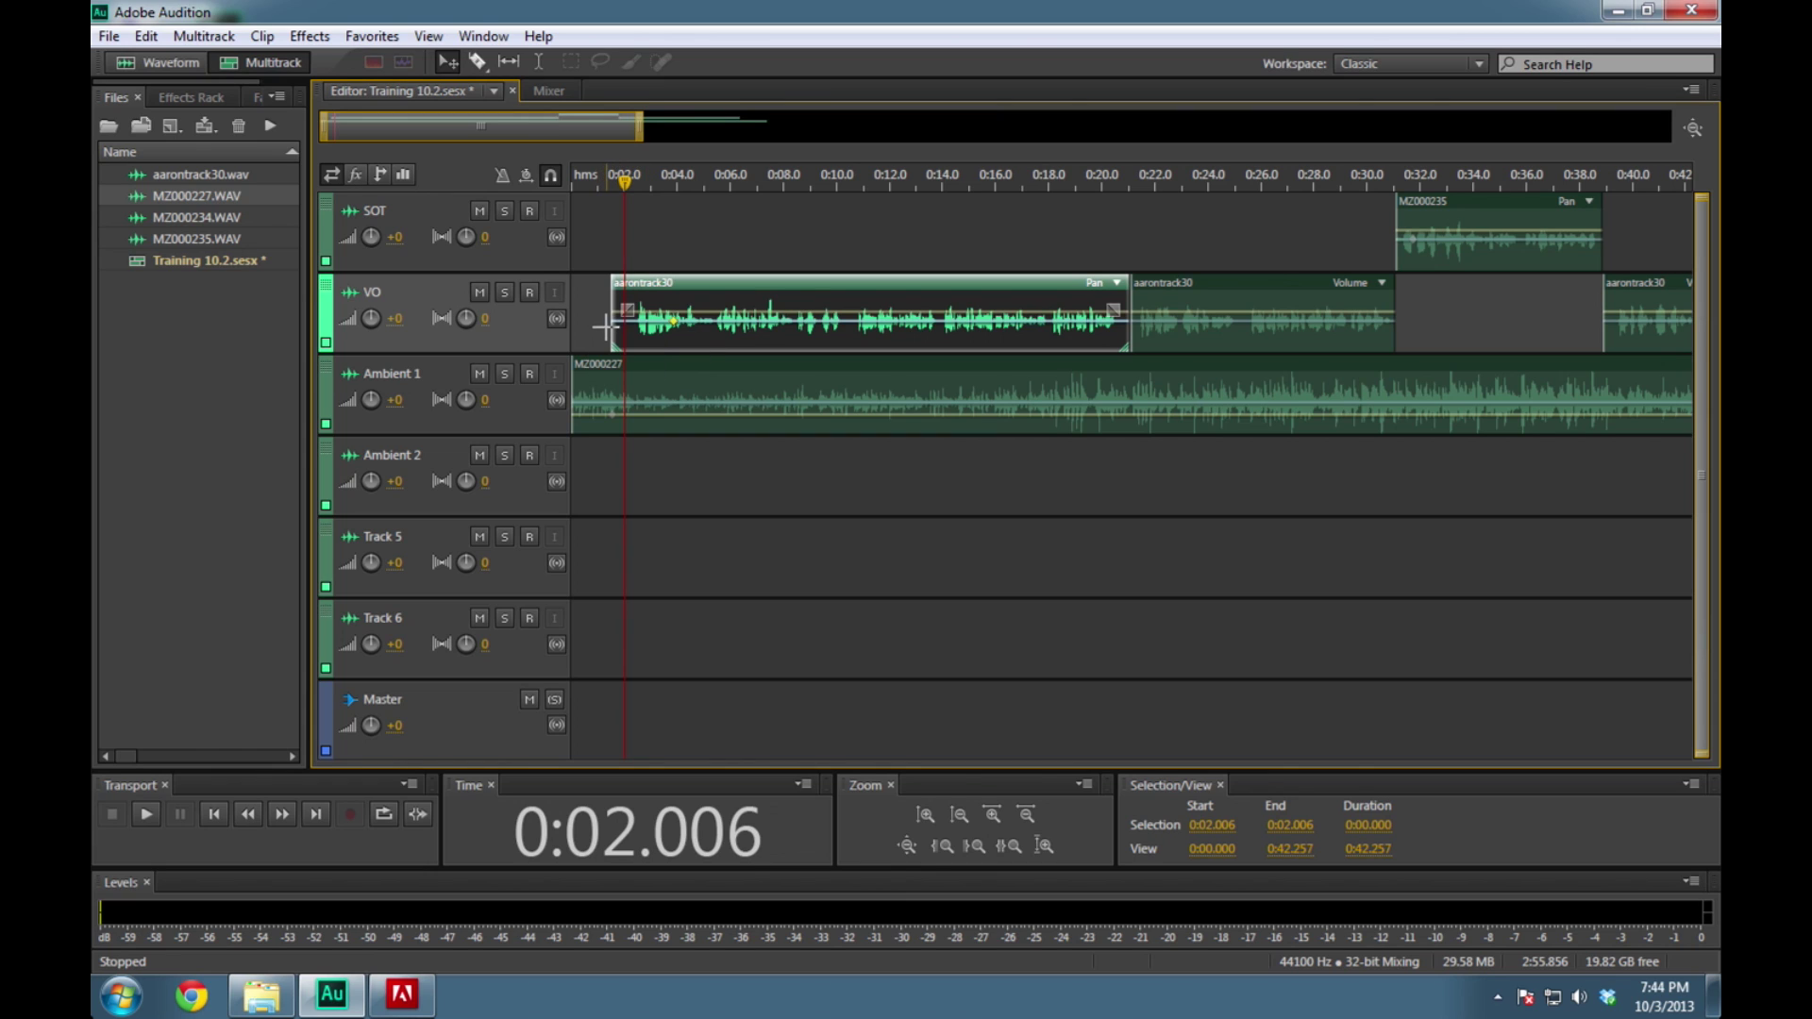
left_click(609, 328)
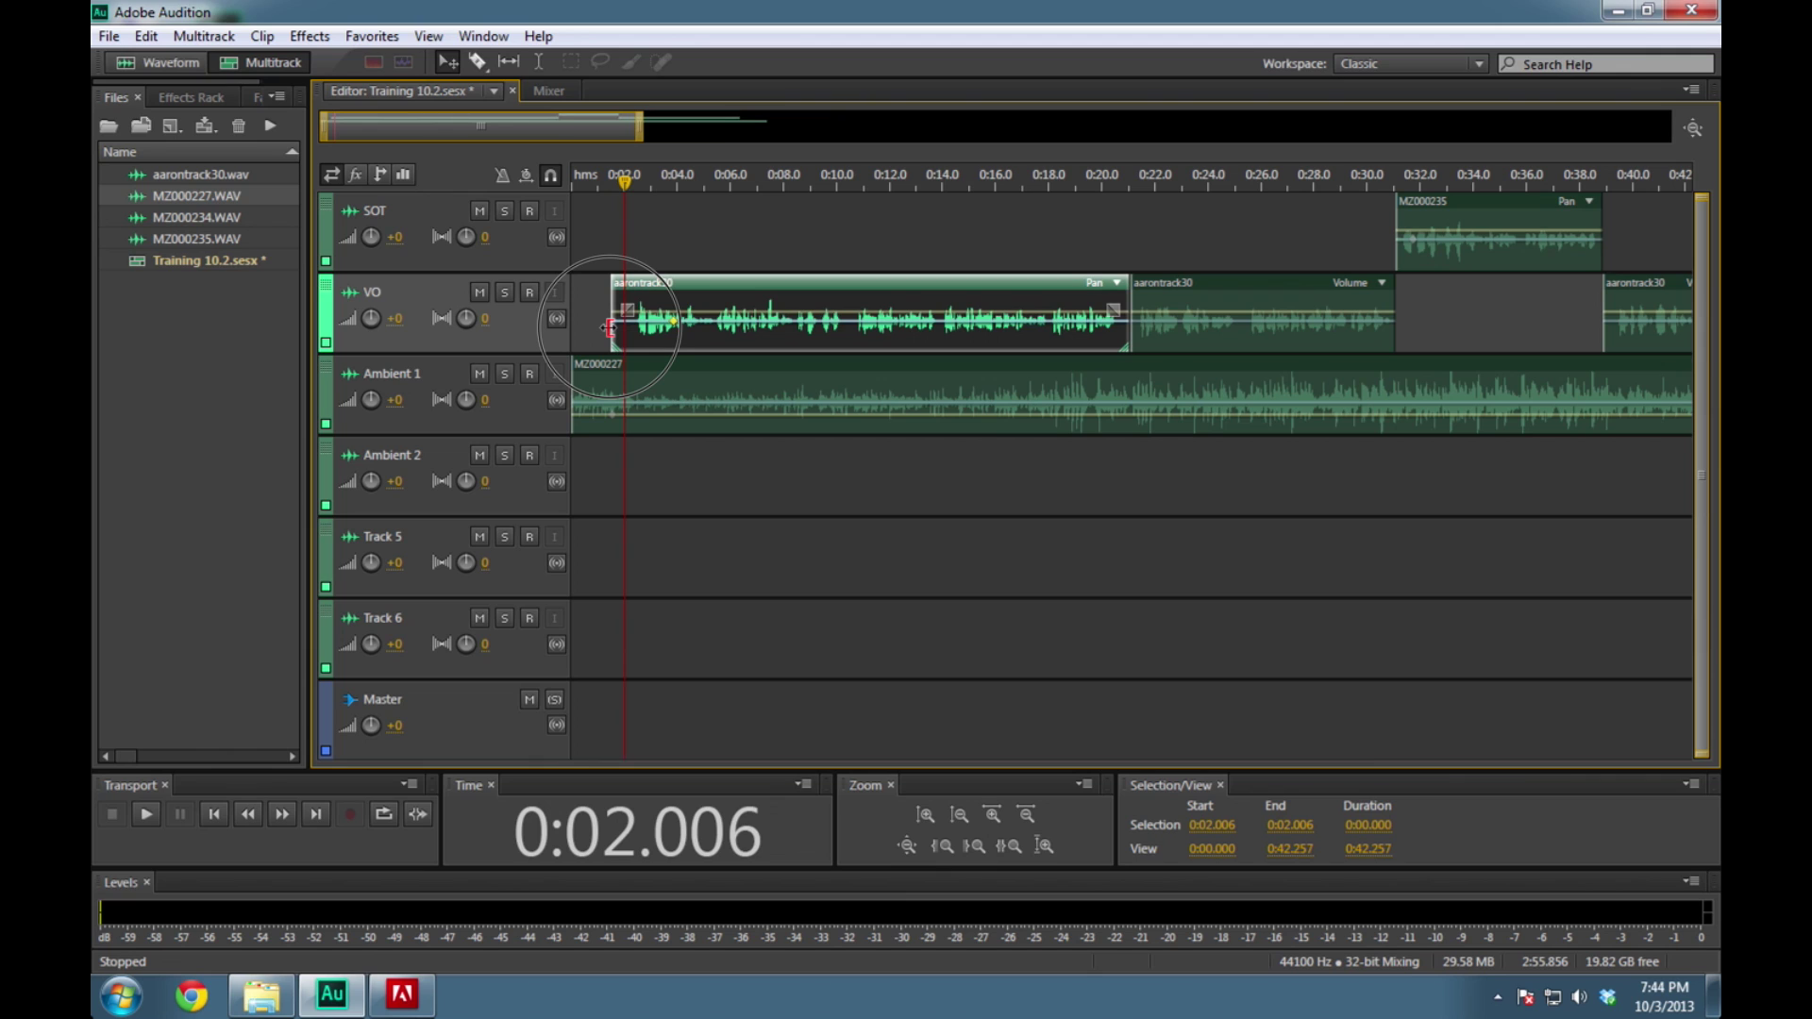
left_click_drag(609, 328, 633, 330)
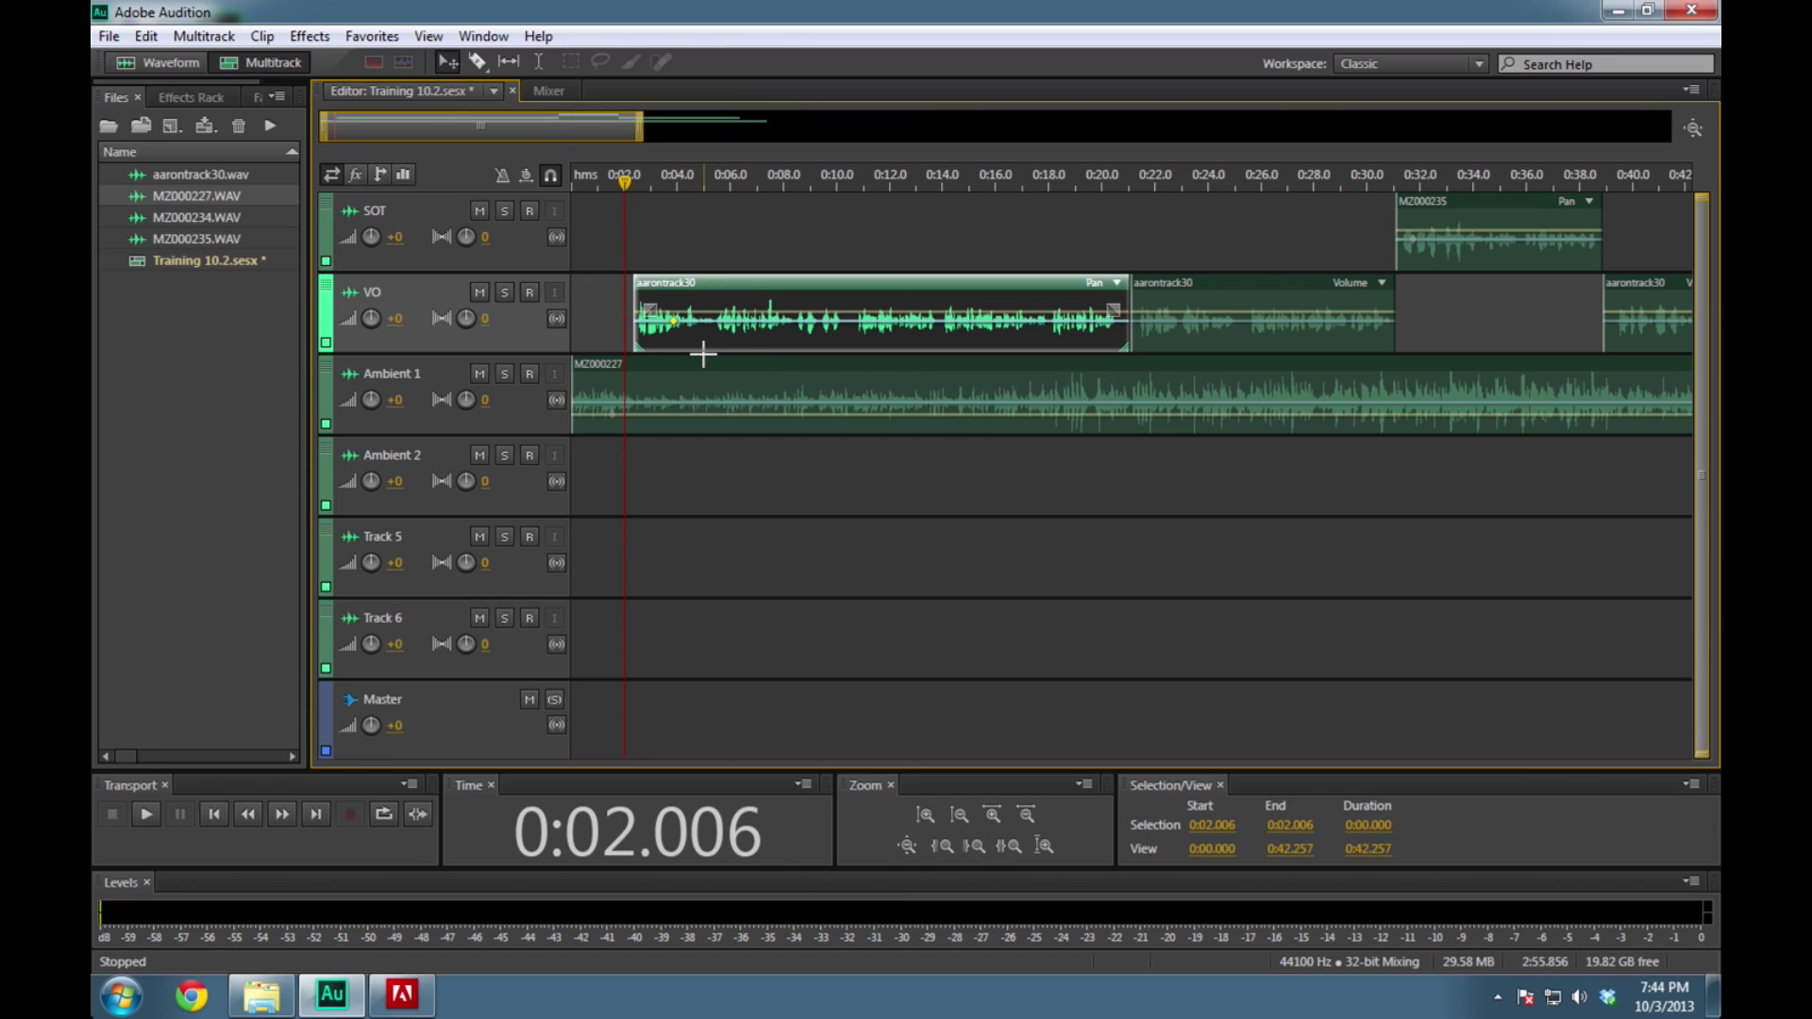
Move the first VO clip to start at 0:02.006 and play from 0:00 to check its entry over the ambient sound
key("equal")
key("equal")
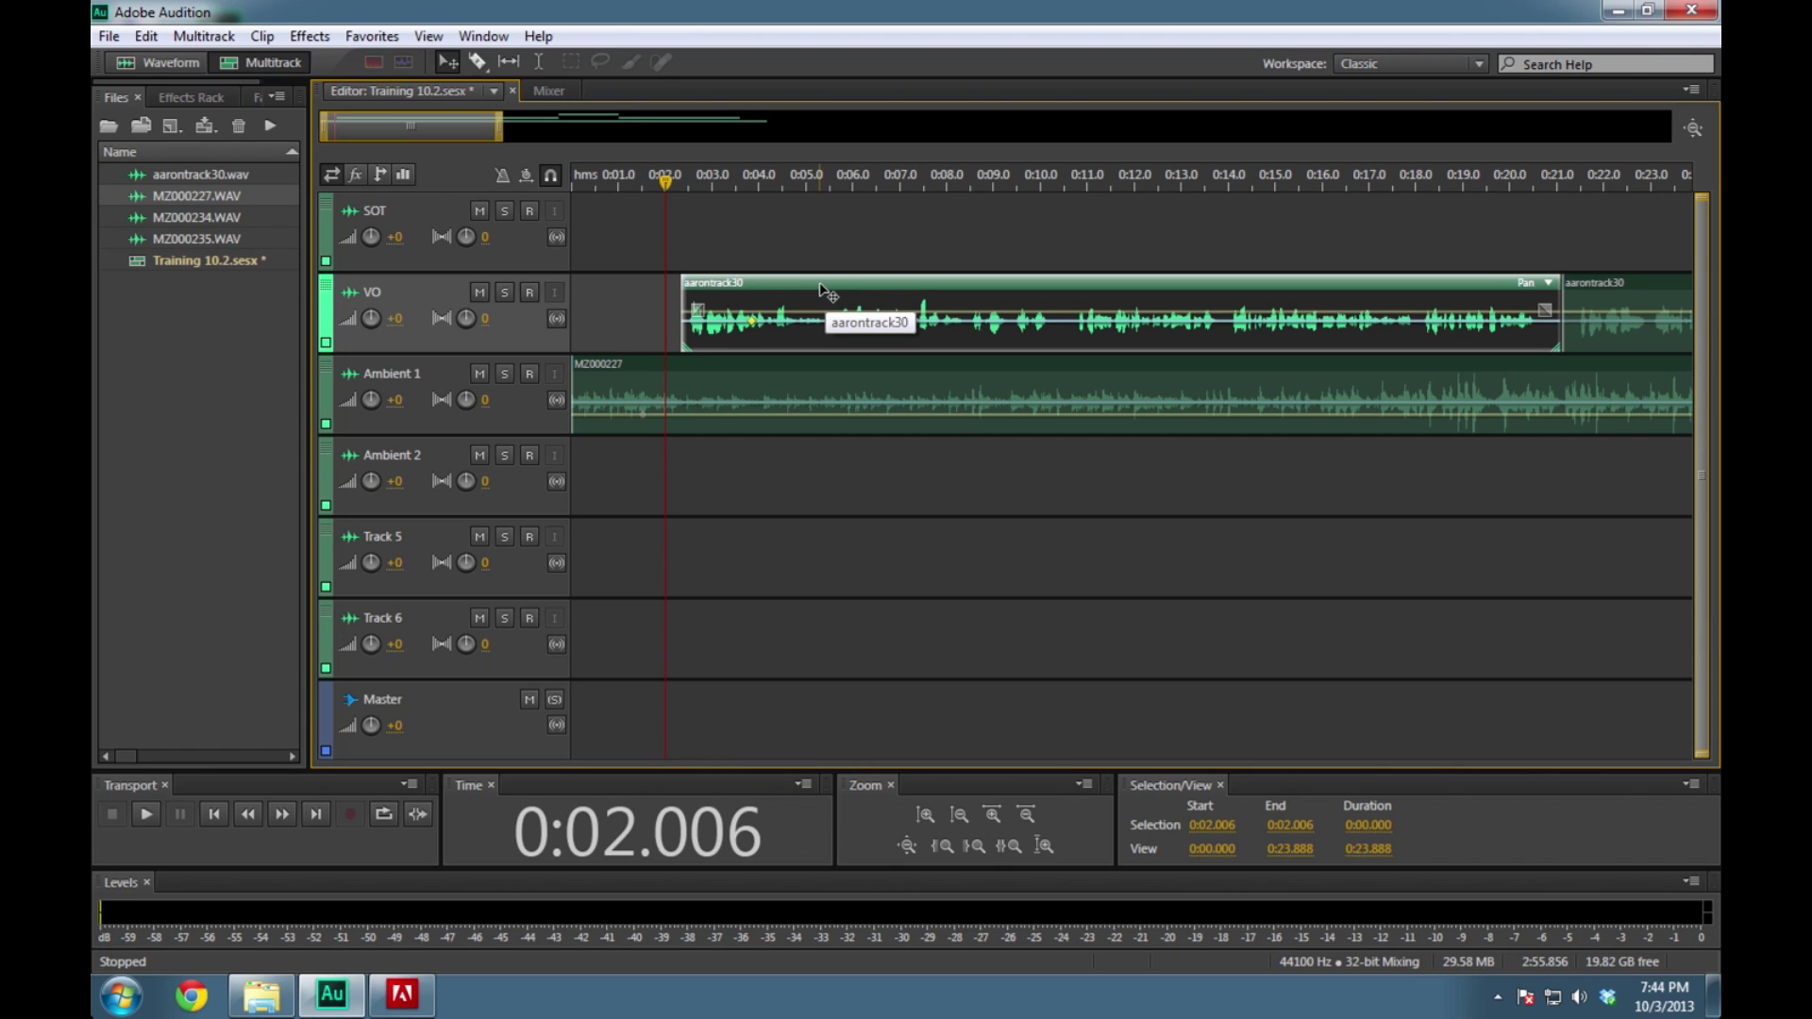
left_click_drag(813, 288, 791, 293)
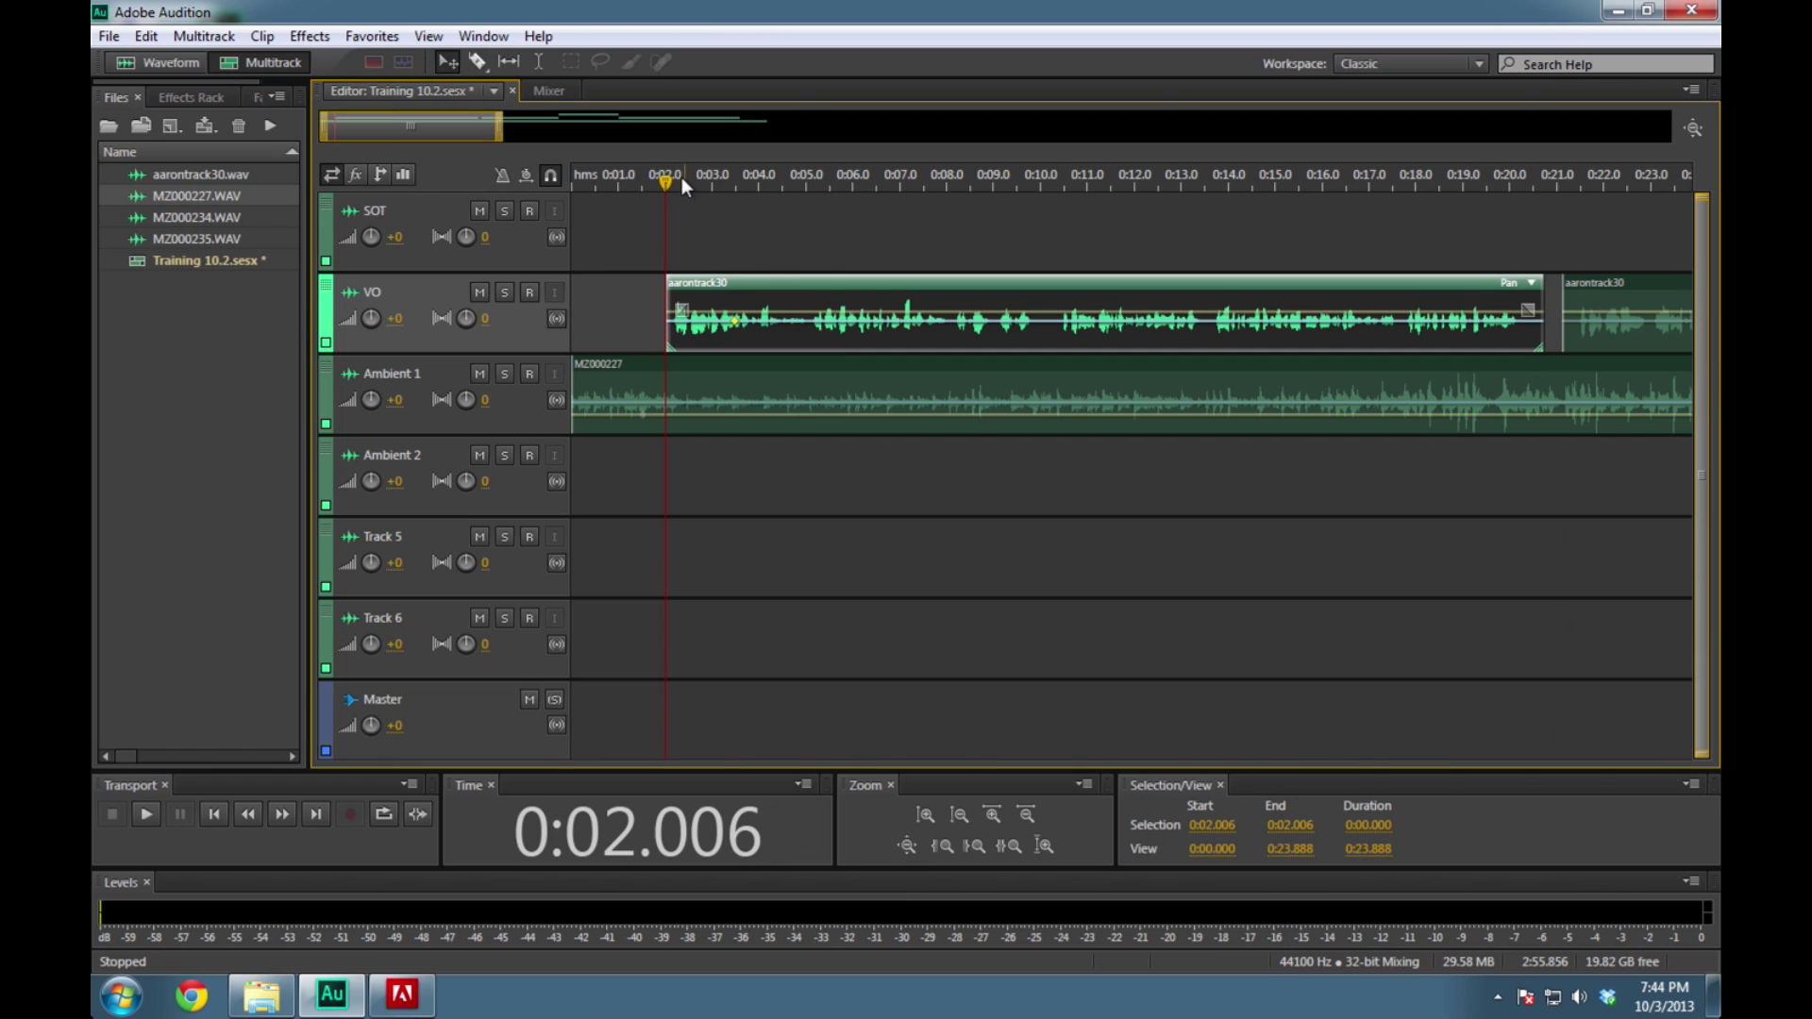
left_click_drag(667, 184, 571, 184)
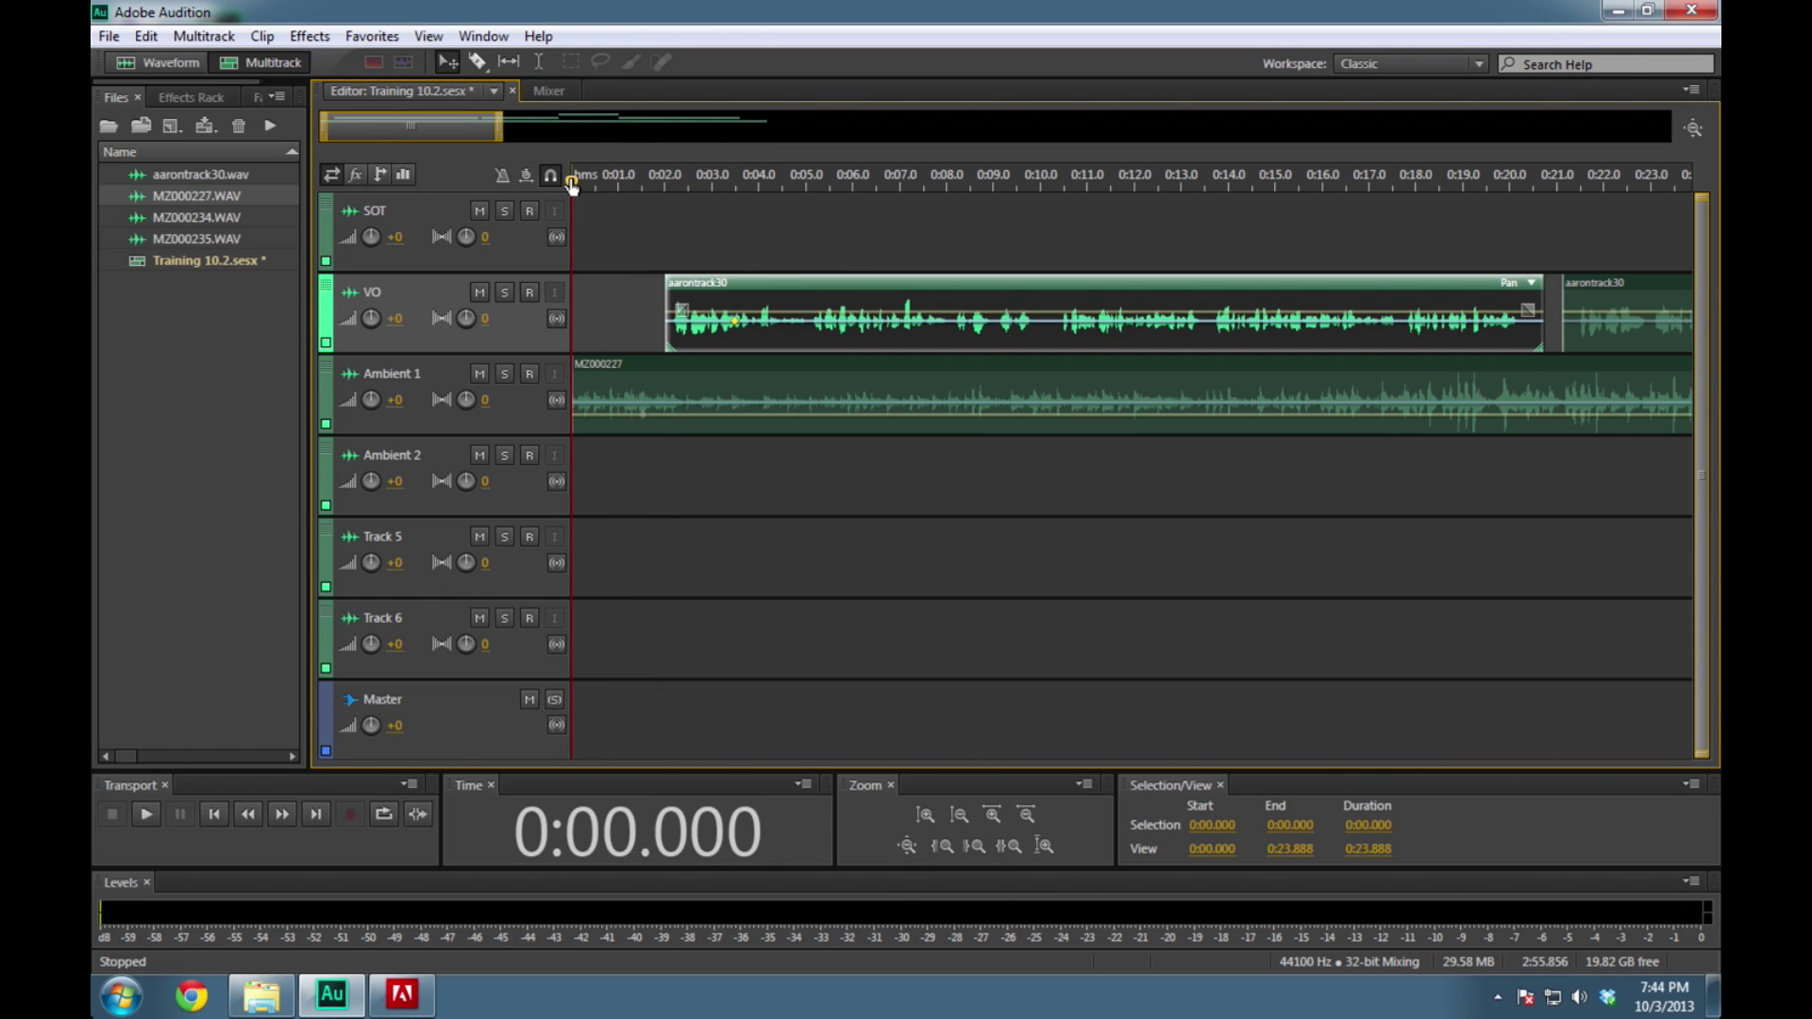
key("space")
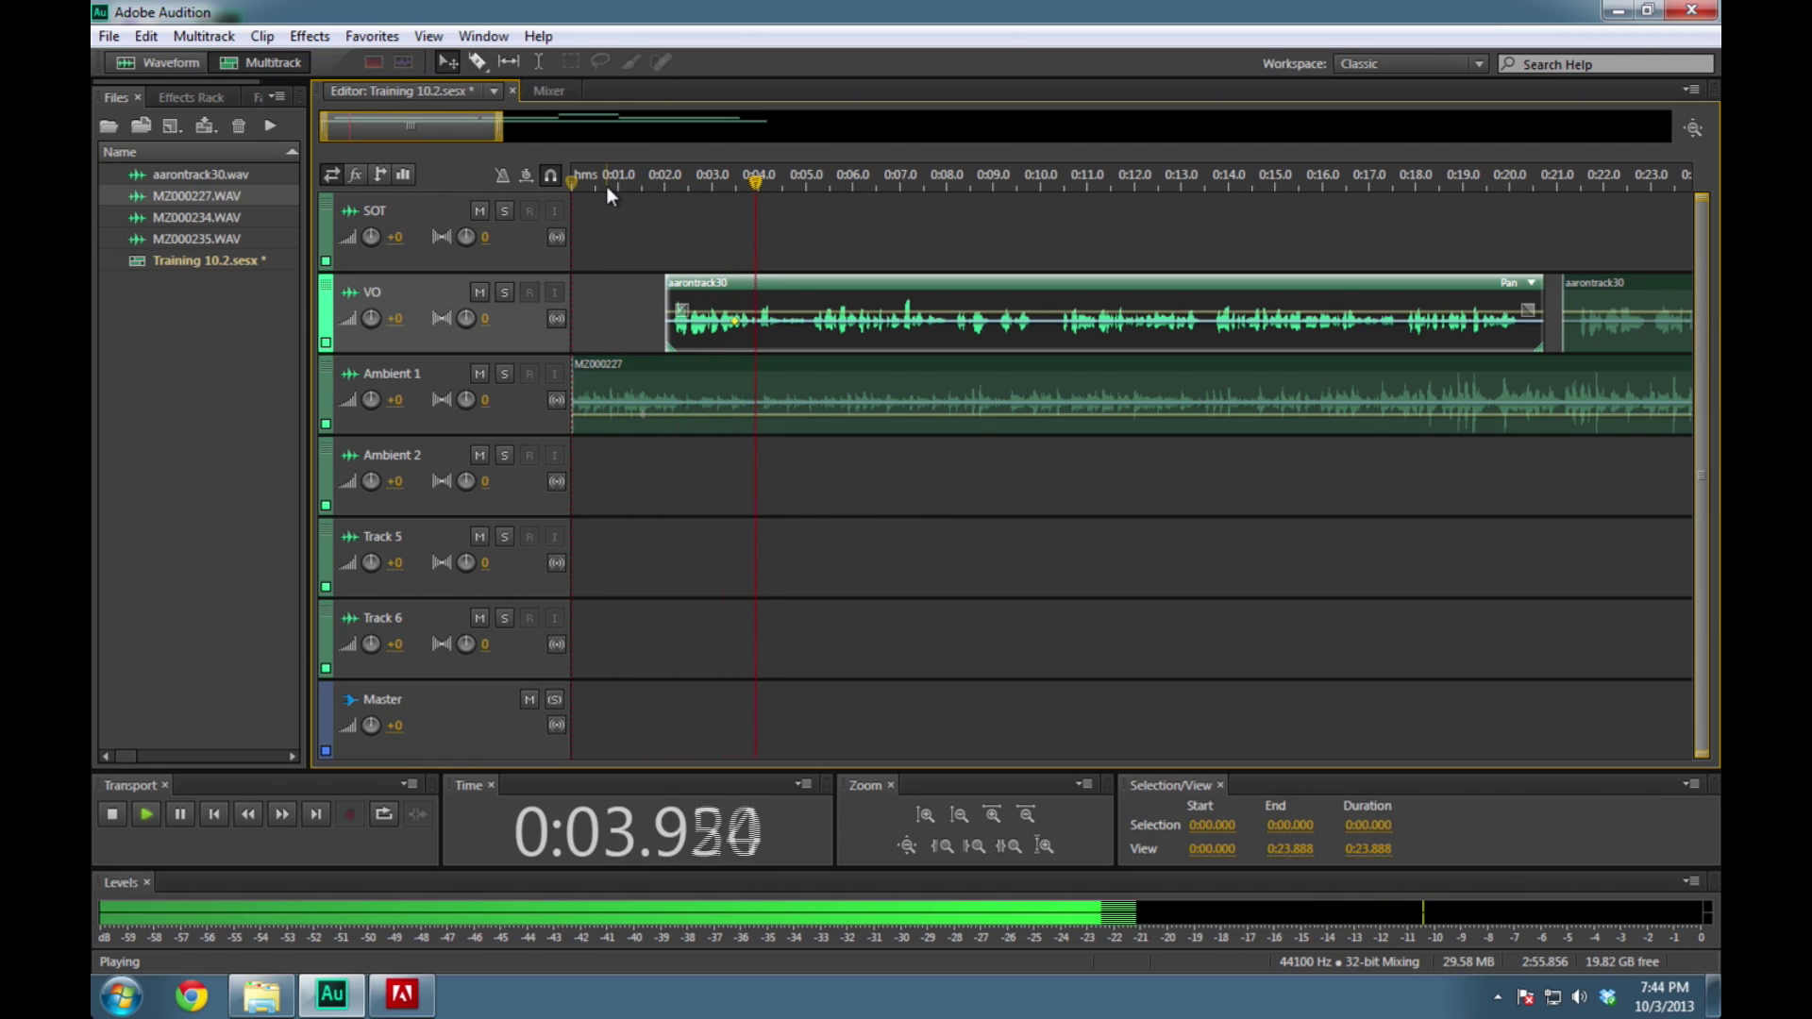
key("space")
Play the end of the first VO clip from about 0:19.6 and trim the silence off its end
left_click_drag(770, 189, 1491, 276)
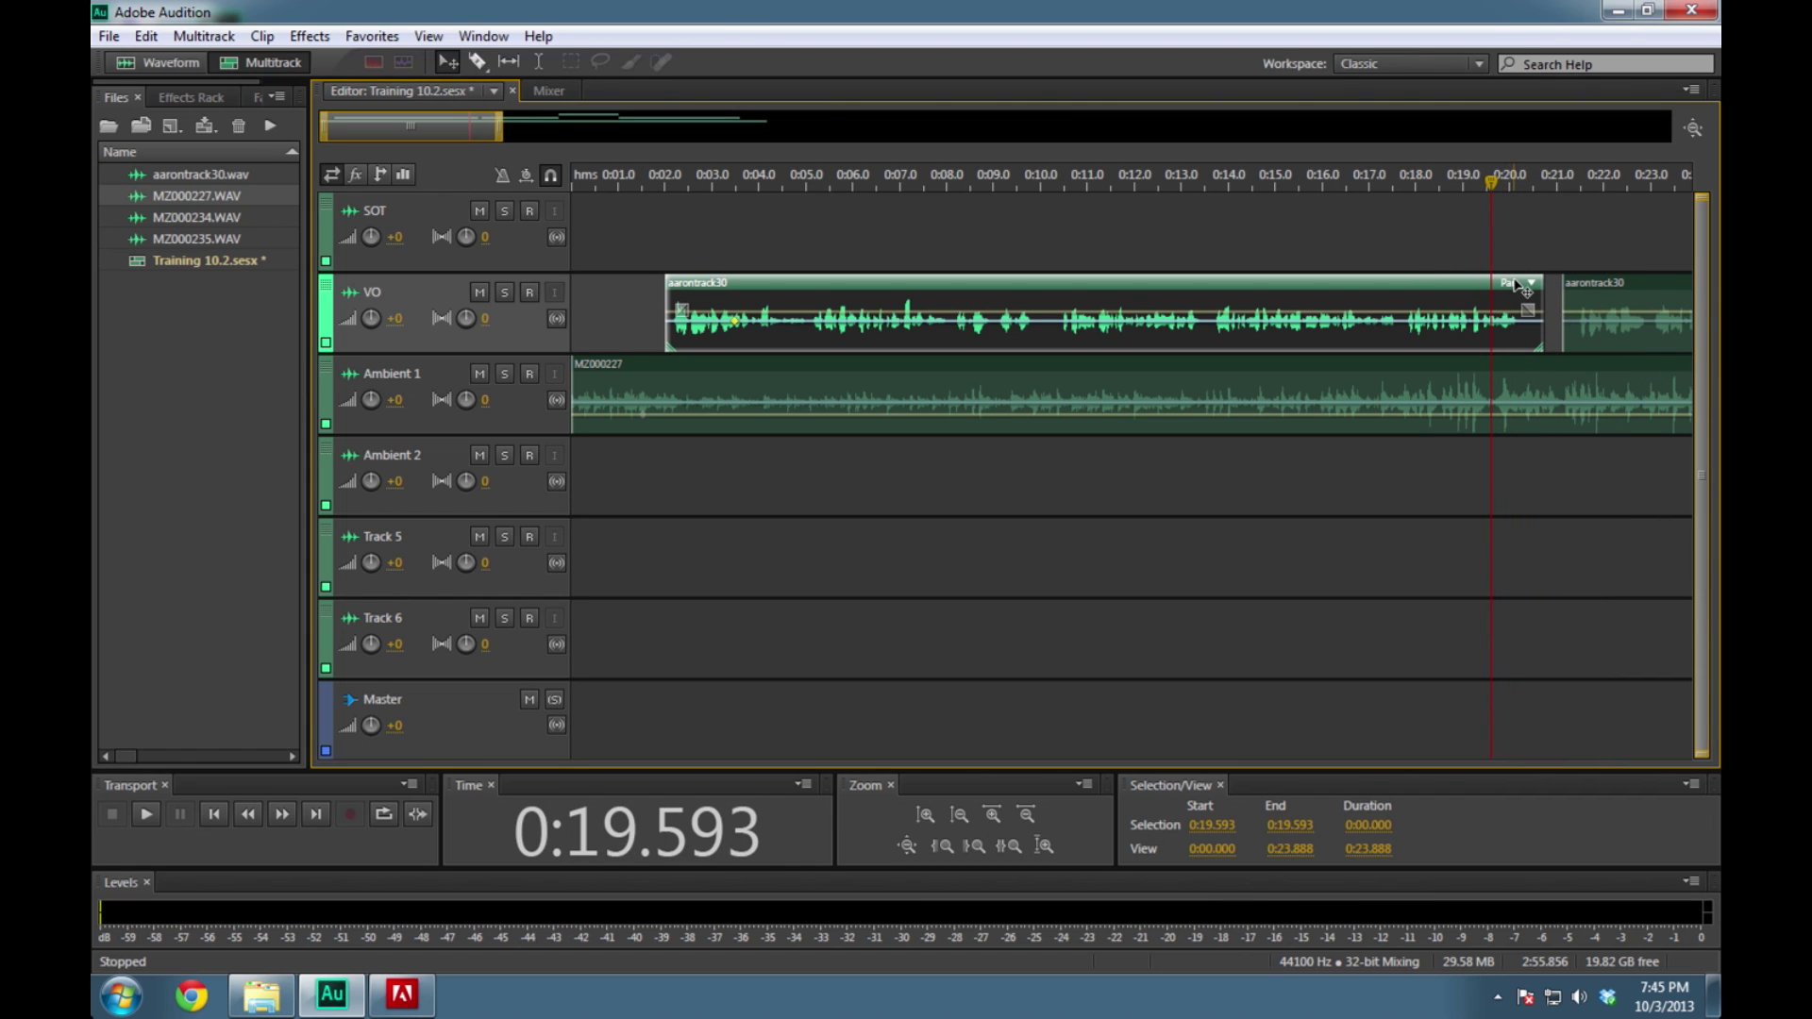
key("space")
key("space")
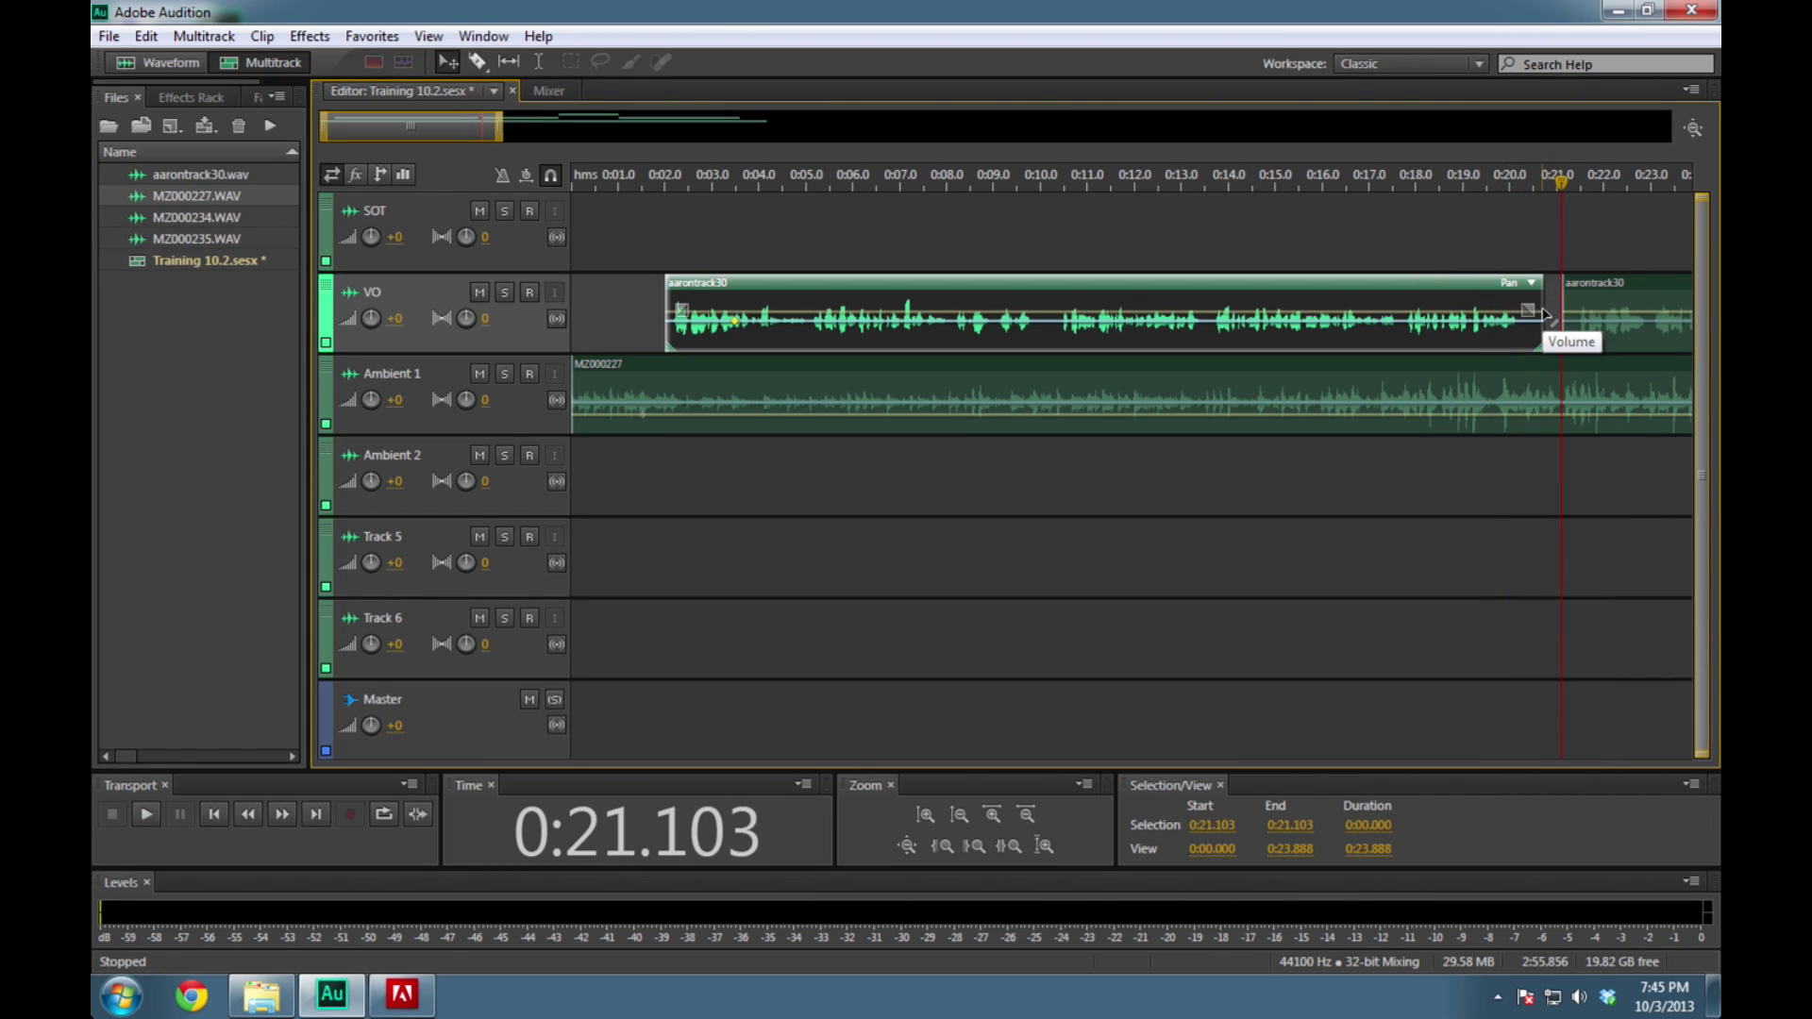
left_click_drag(1544, 313, 1522, 302)
Move the second VO clip up against the end of the first and play the transition from about 0:19.4
scroll(1520, 262, "right", 3)
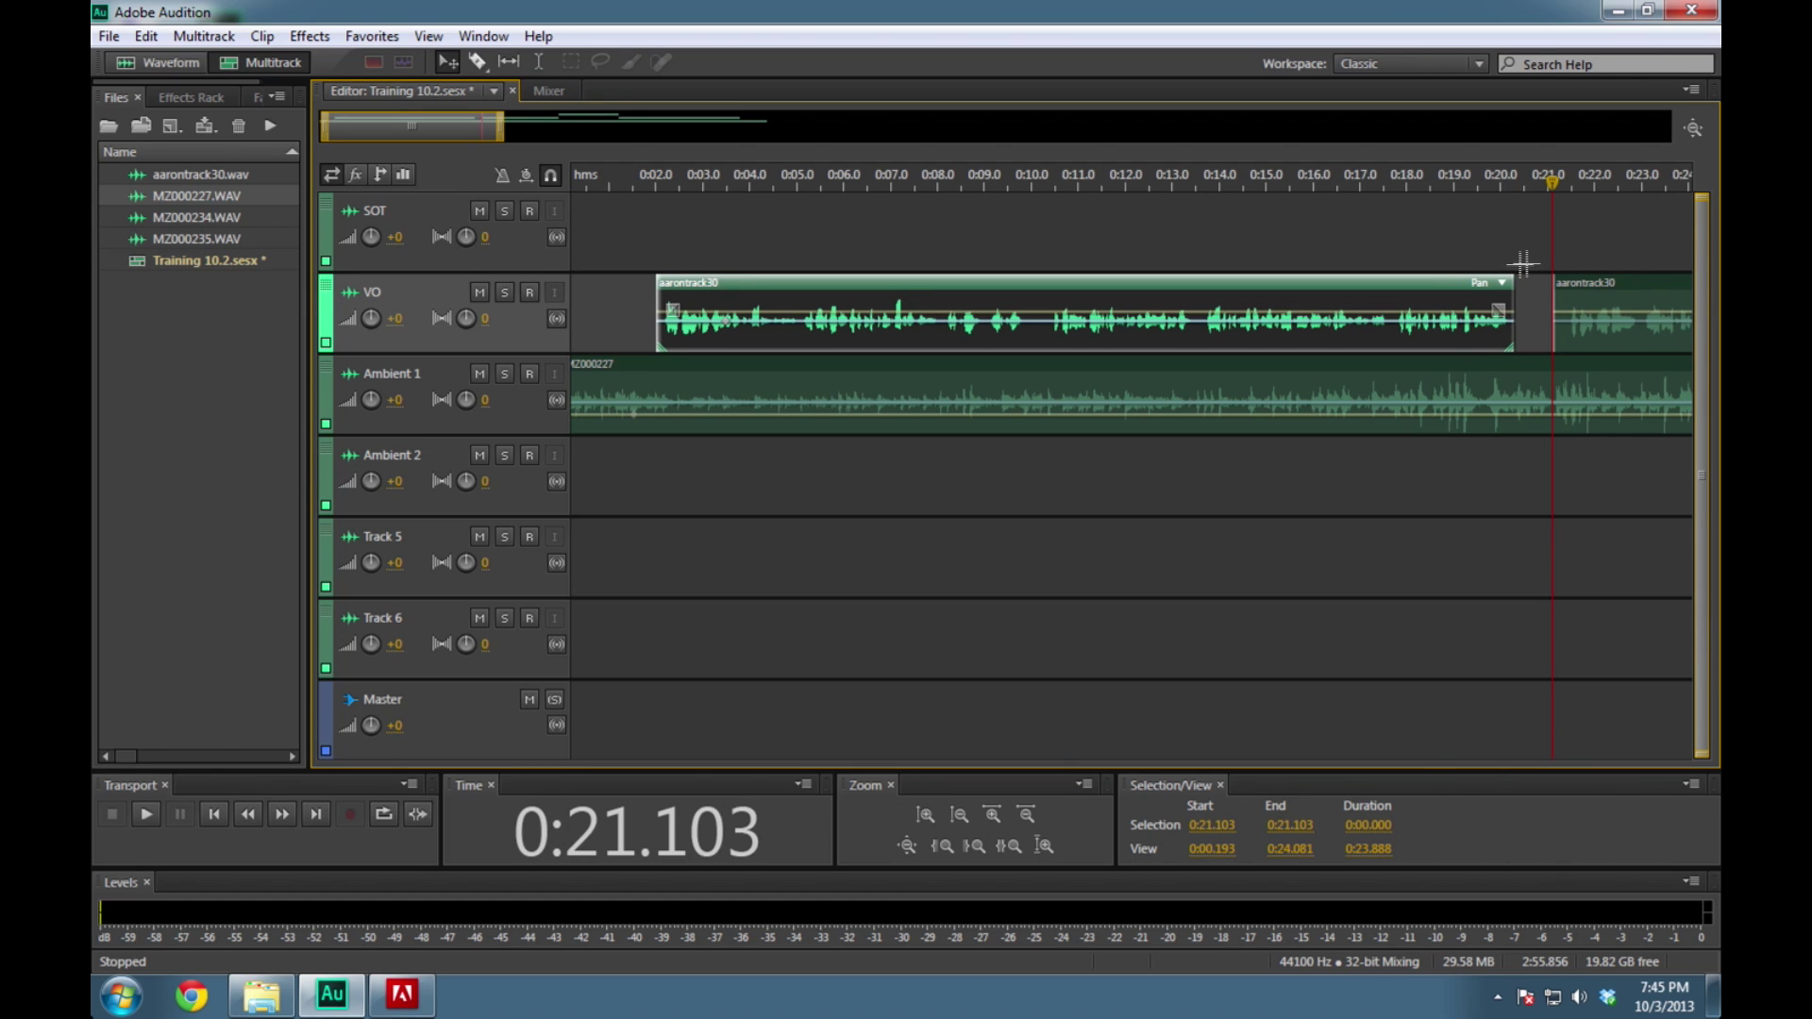
scroll(1531, 267, "right", 10)
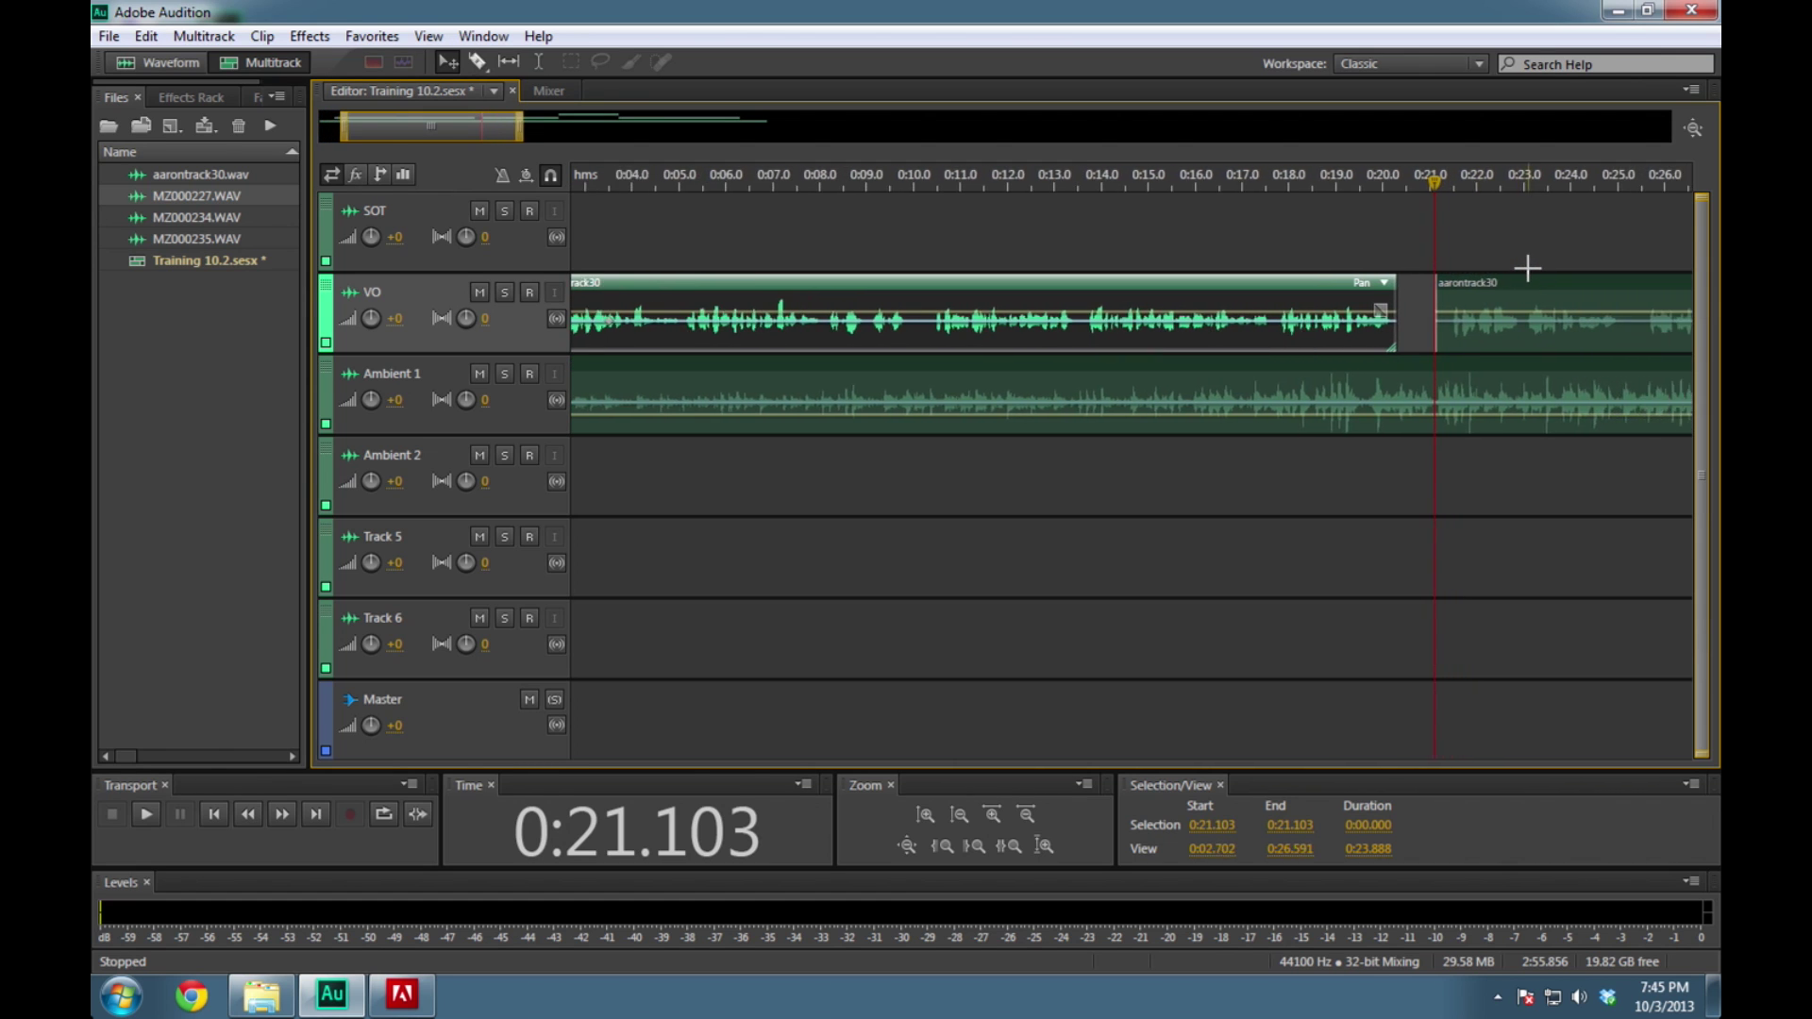
left_click(1380, 294)
left_click_drag(1376, 291, 1350, 293)
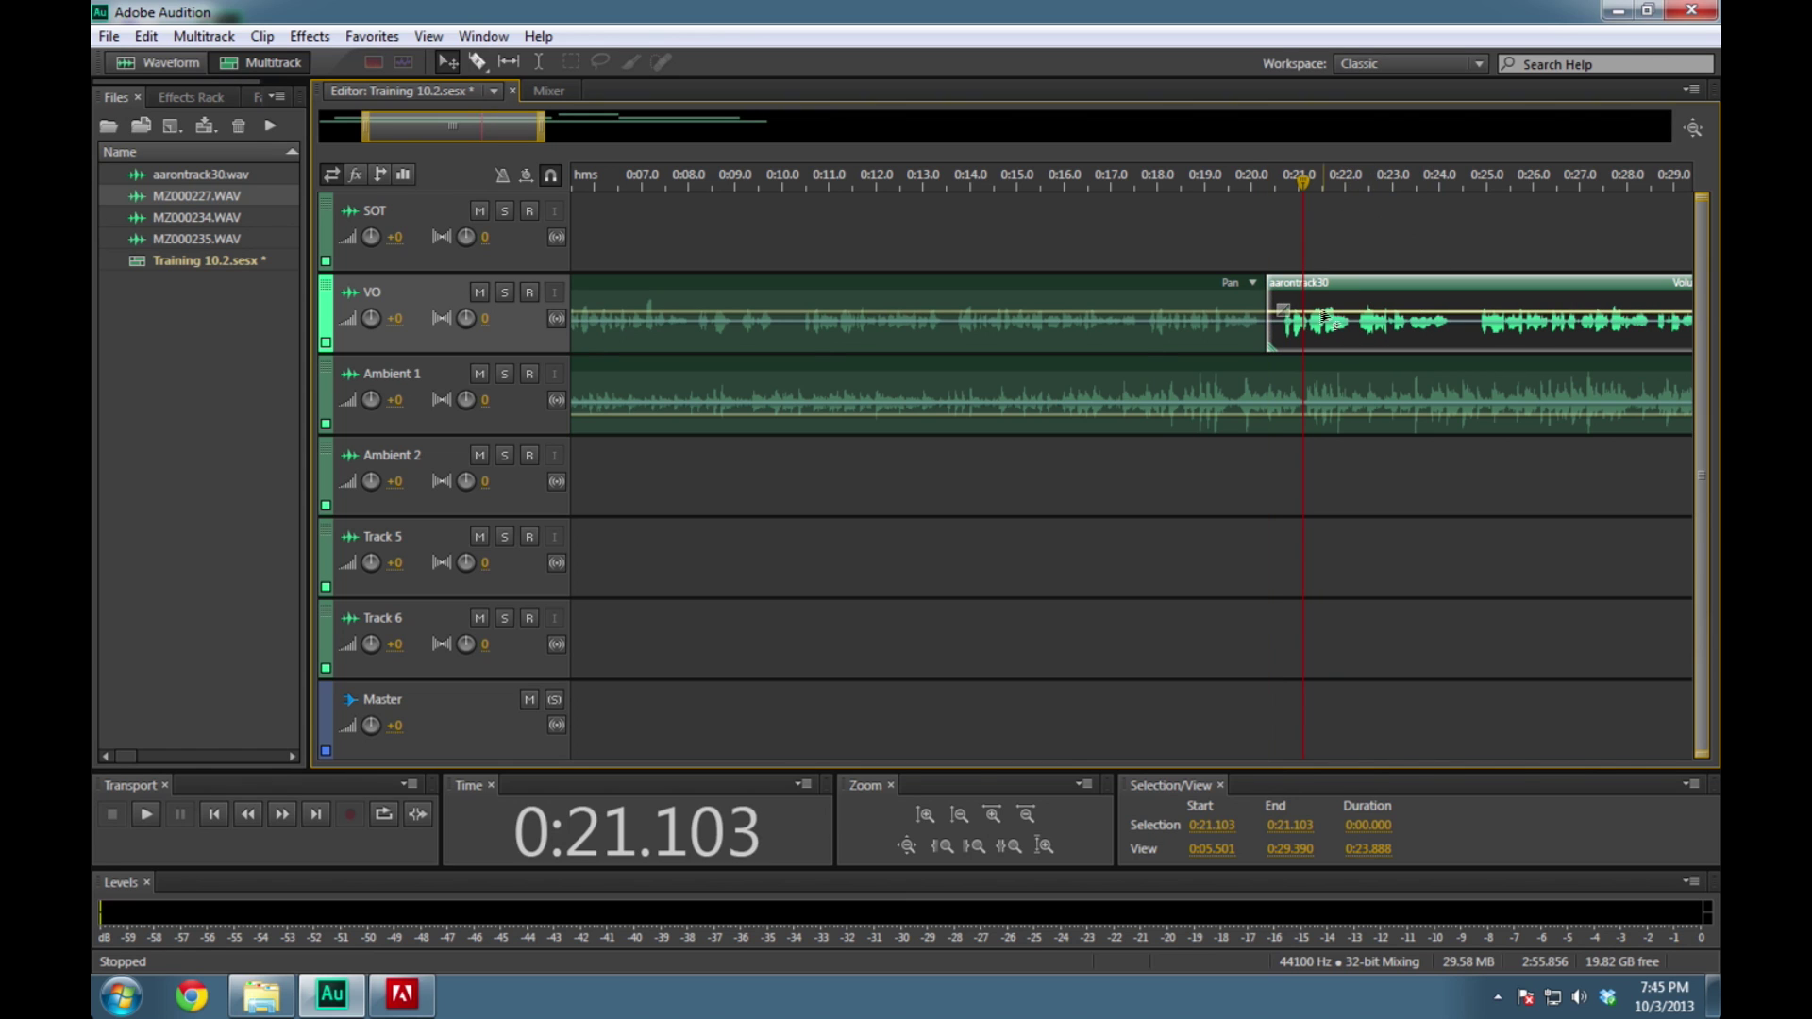
left_click(1246, 174)
left_click_drag(1249, 174, 1225, 189)
key("space")
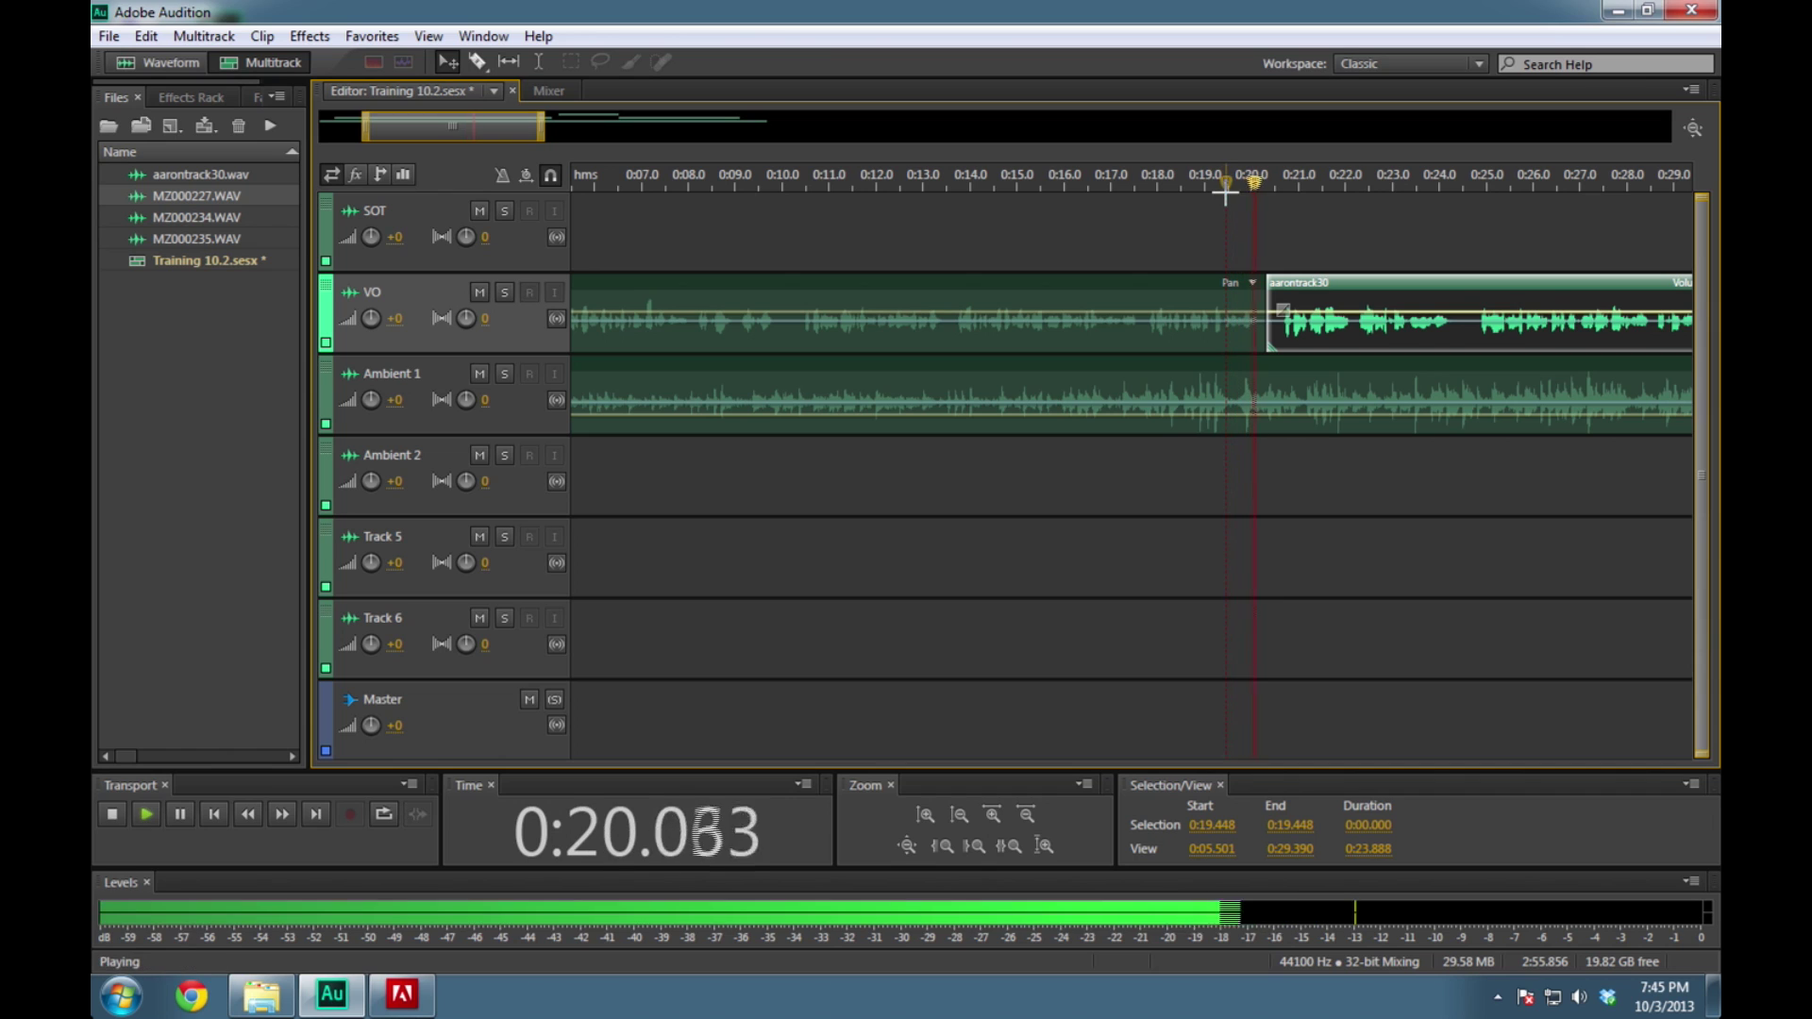
key("space")
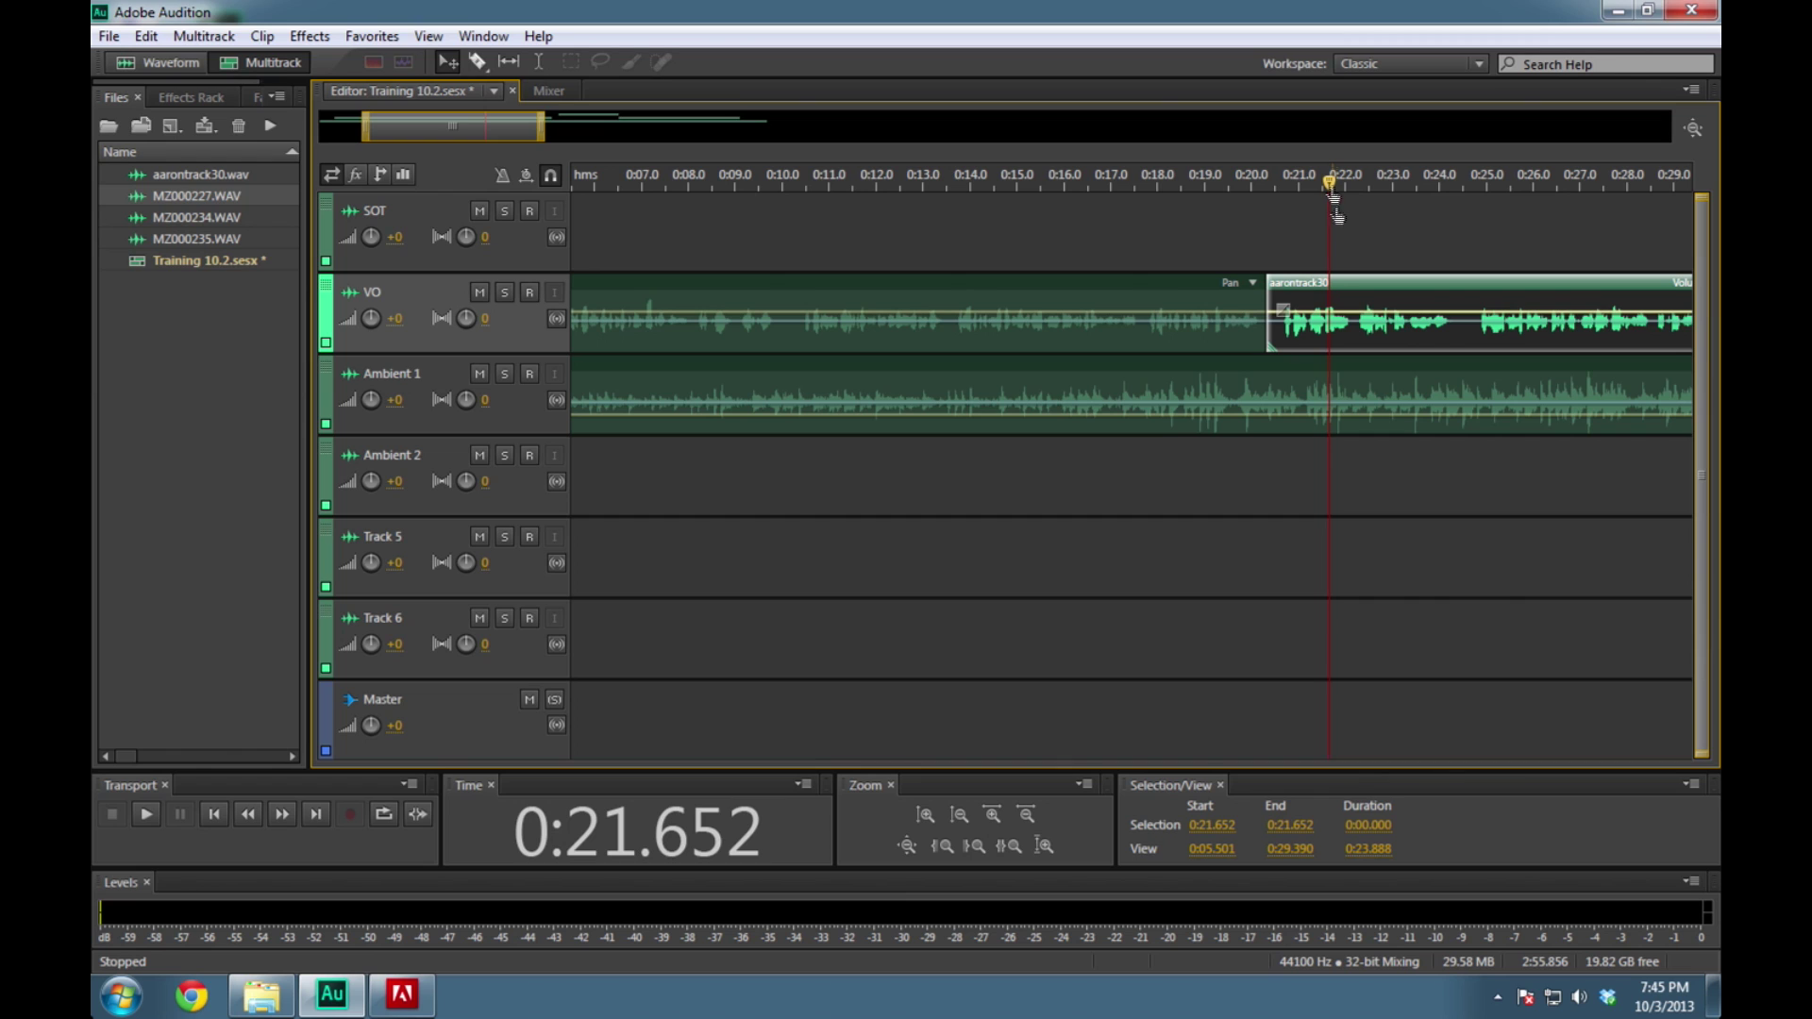
Shift the second VO clip slightly later to start at about 0:20.7 and play the transition from 0:19.690
left_click_drag(1310, 285, 1329, 288)
left_click_drag(1328, 187, 1240, 187)
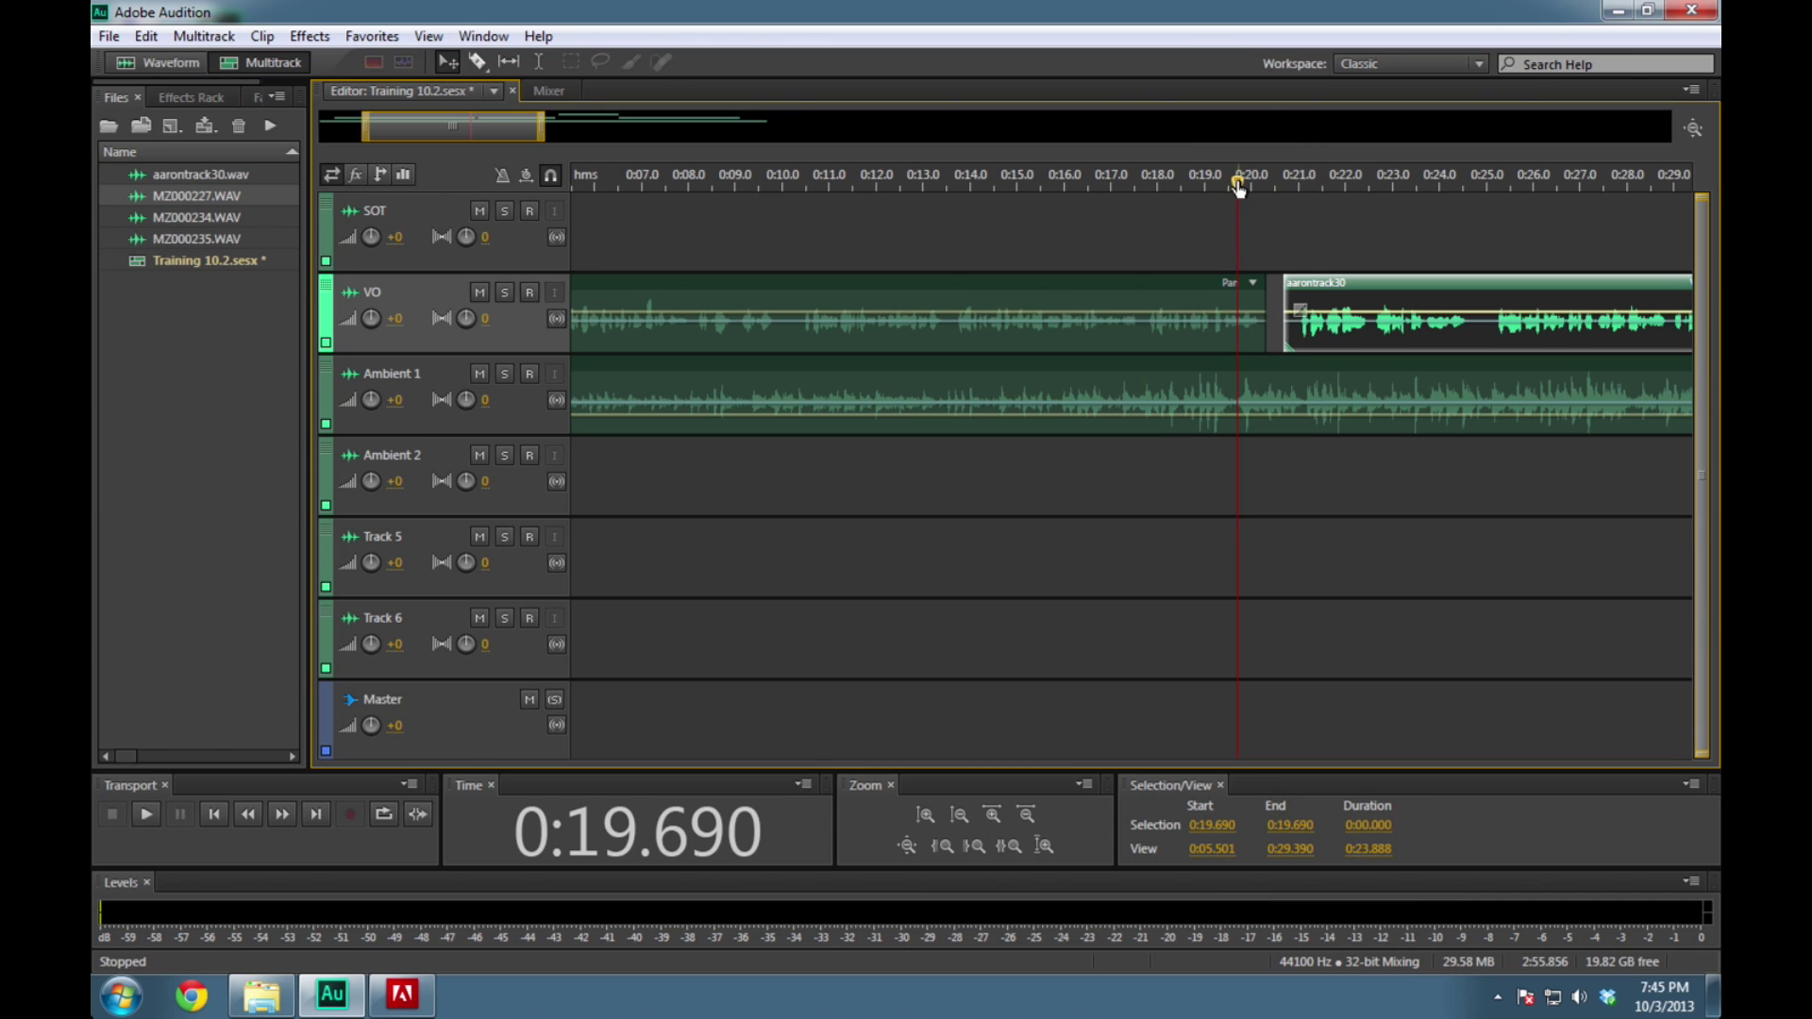
key("space")
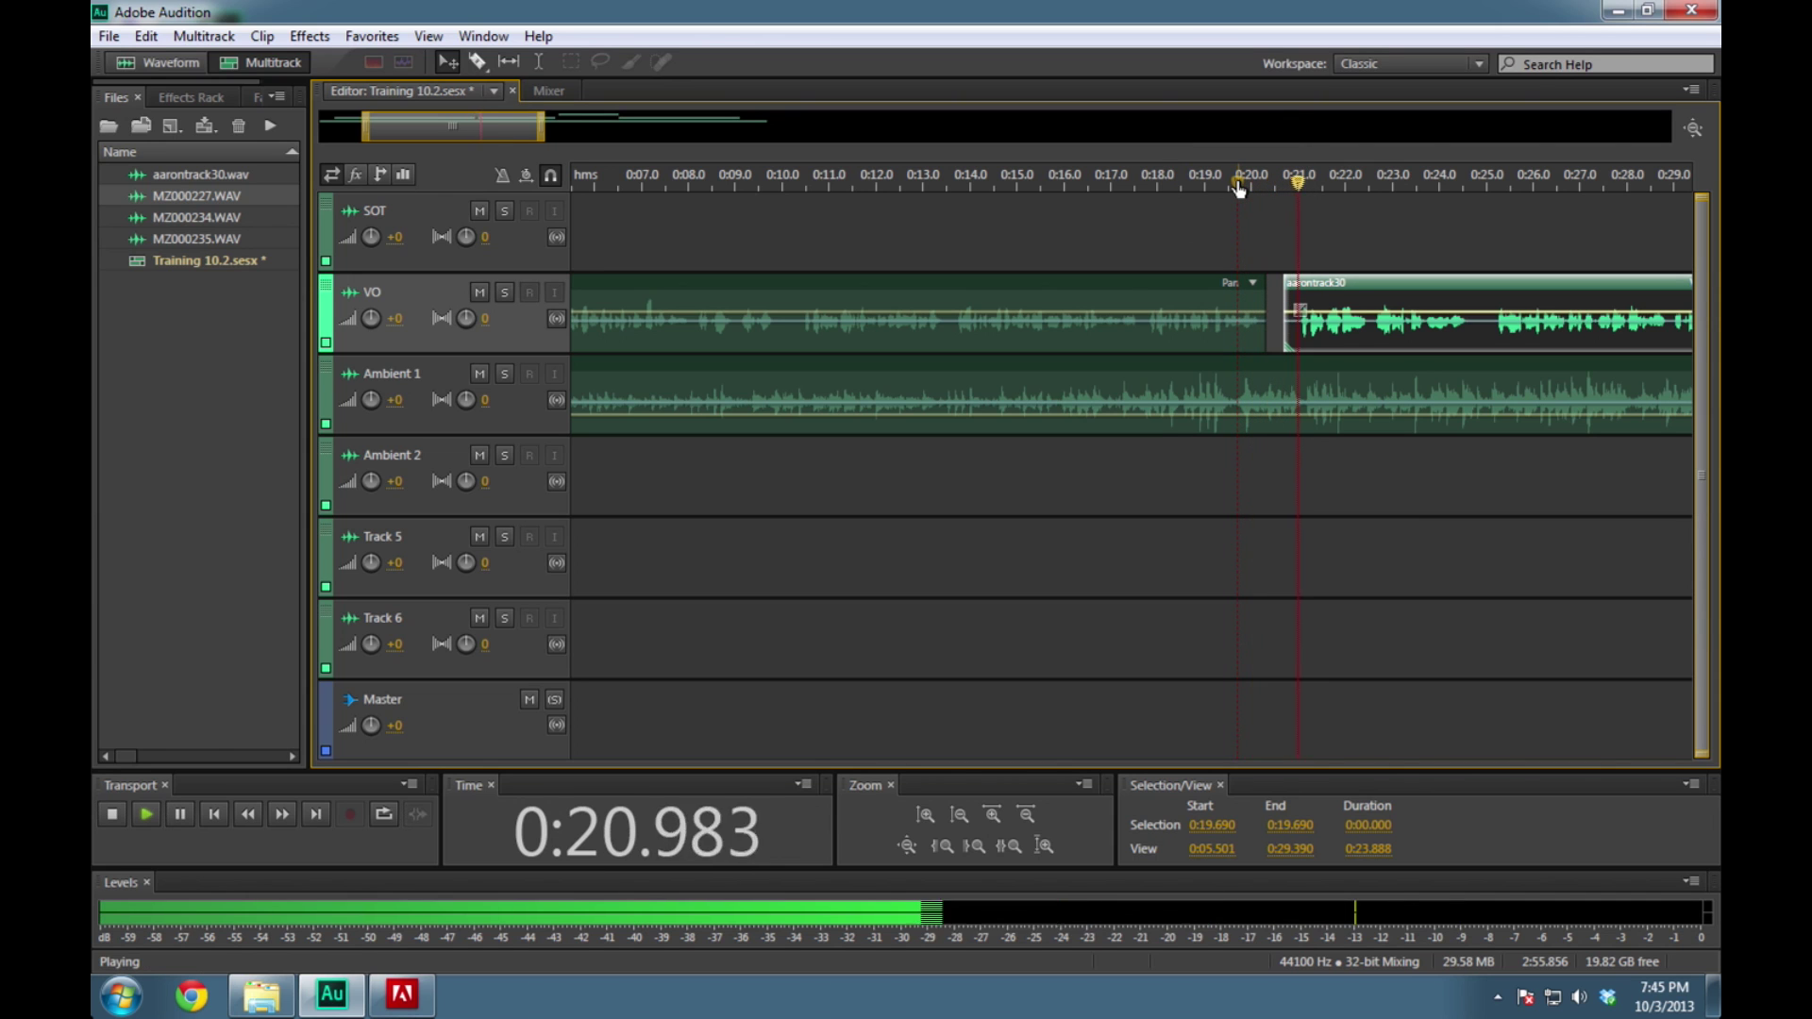
key("space")
Move the SOT sound bite up against the end of the second VO clip and play the transition from about 0:29.9
left_click_drag(1354, 182, 1368, 231)
key("space")
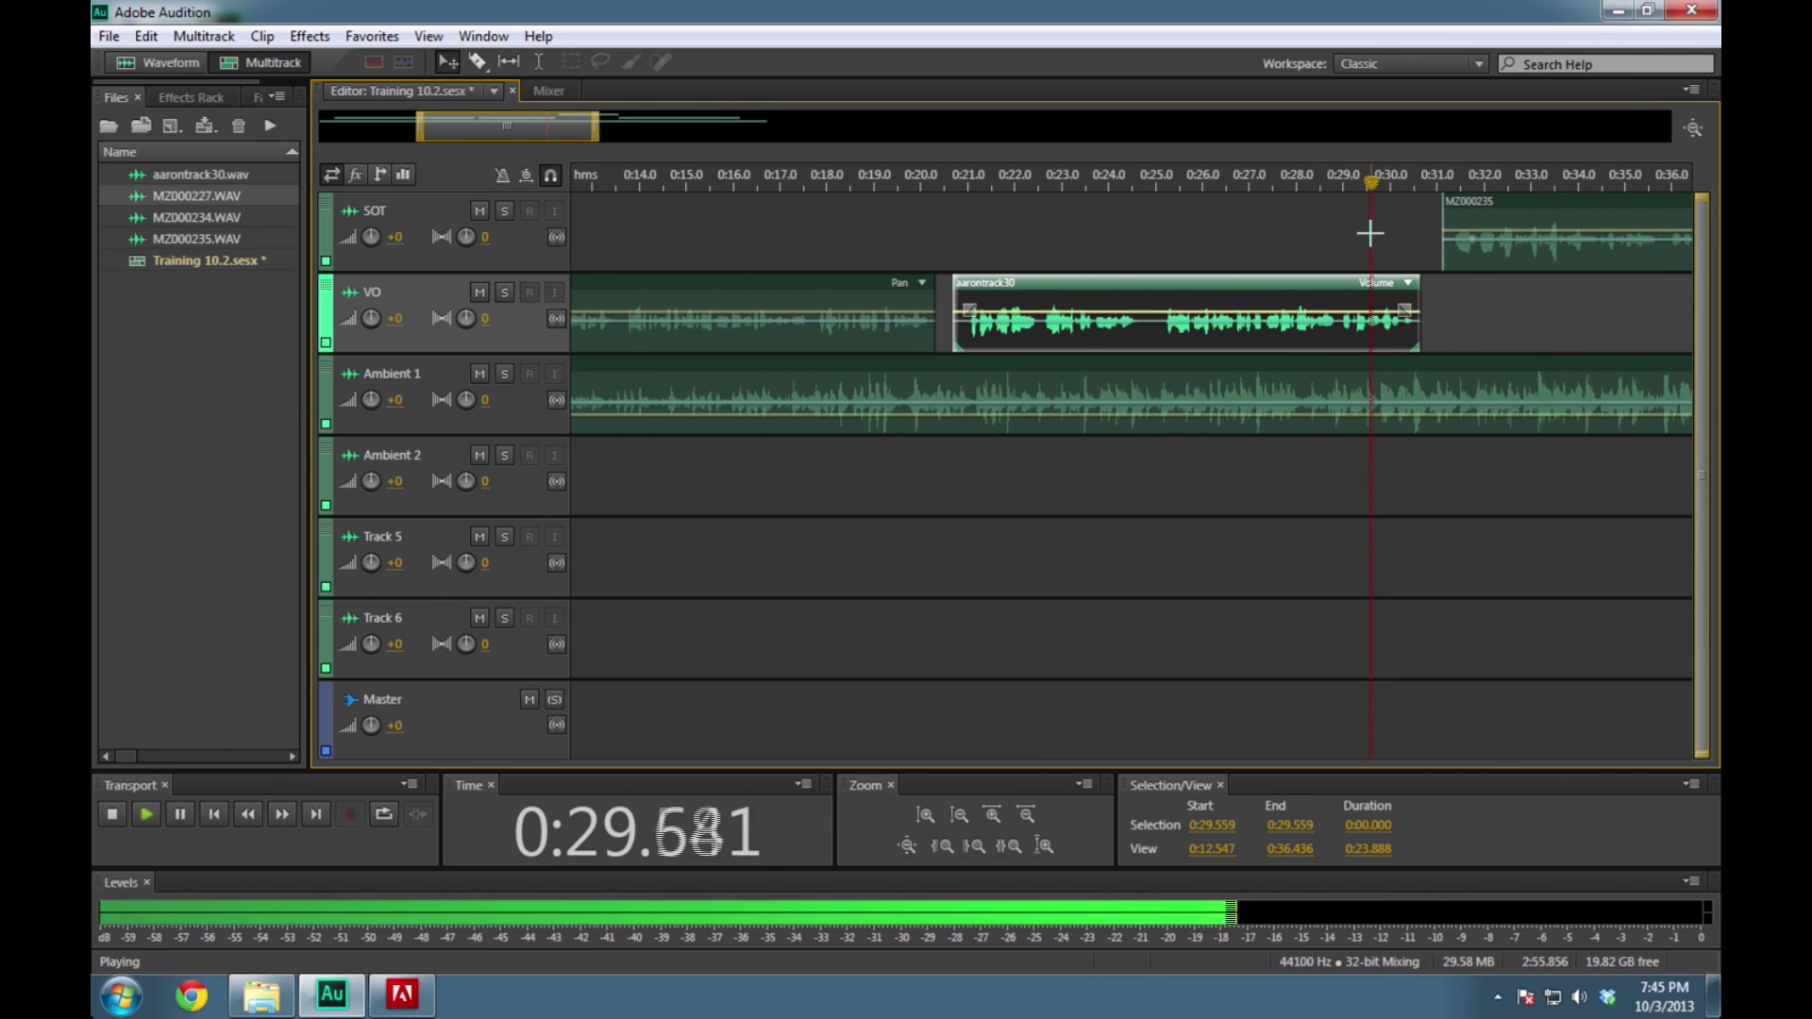
key("space")
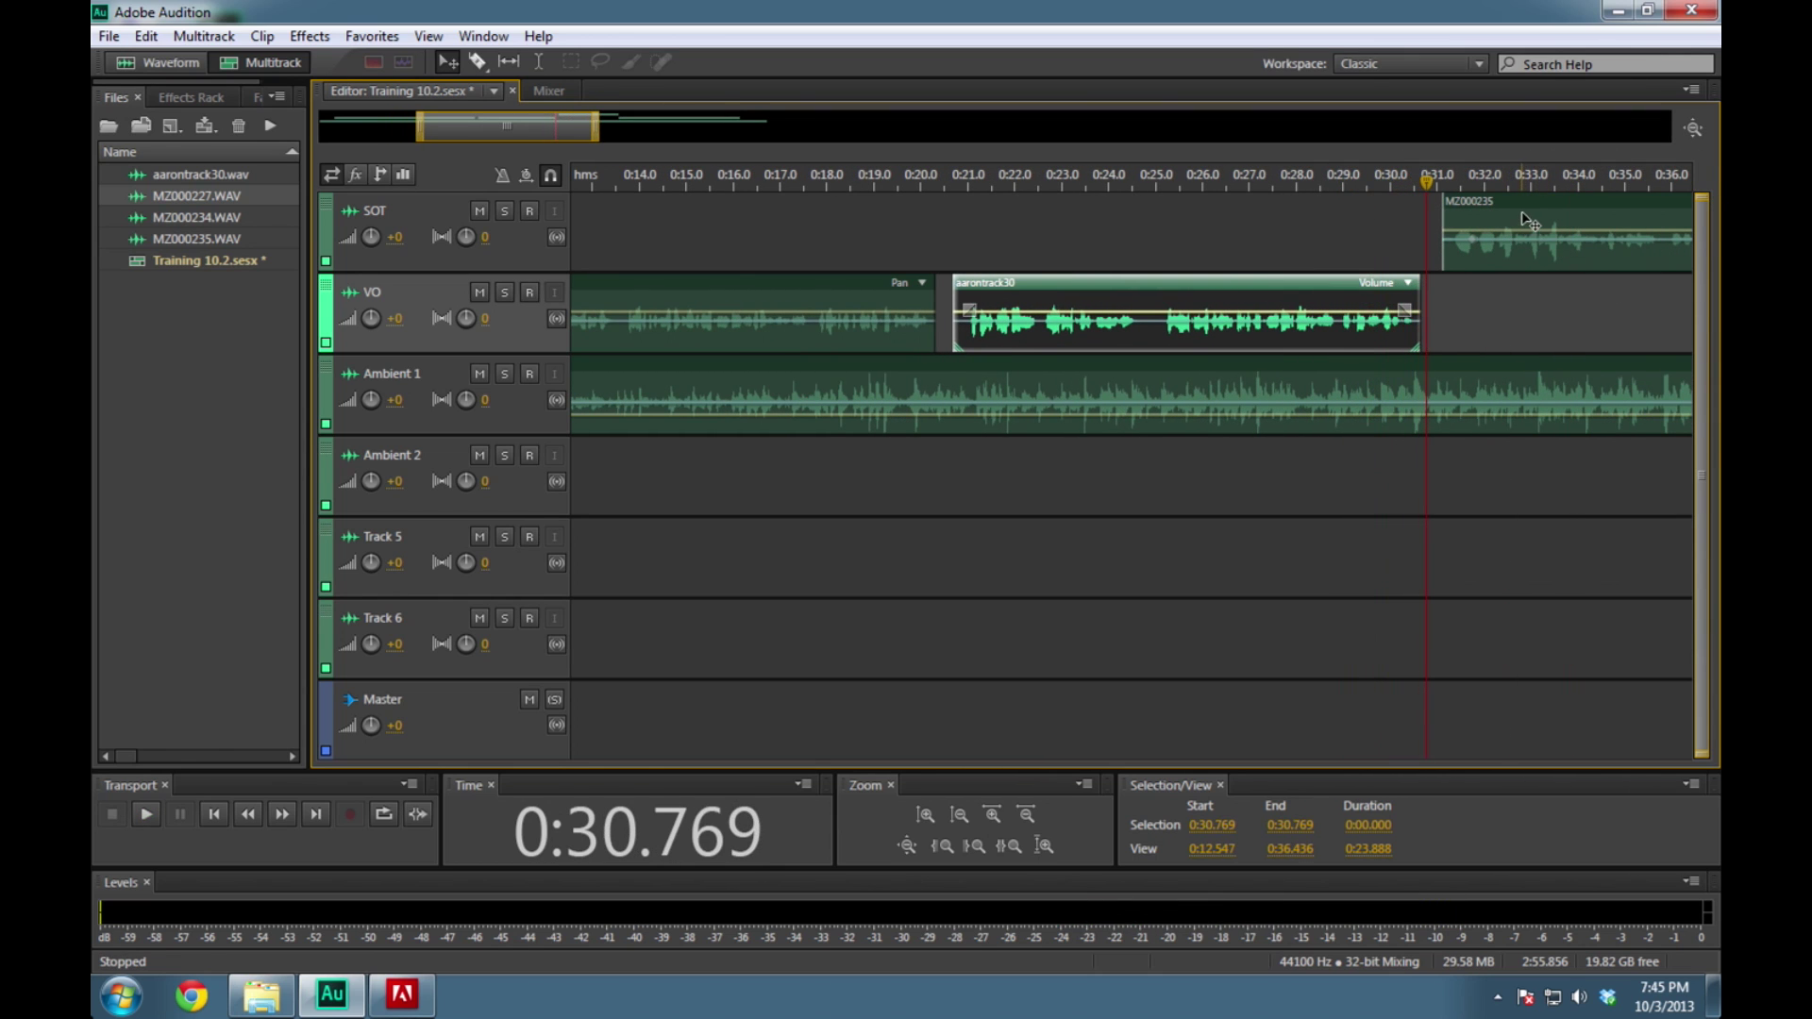
mouse_move(1517, 209)
left_mouse_down()
mouse_move(1503, 217)
mouse_move(1529, 202)
left_mouse_up()
left_click(1238, 179)
left_click(1386, 179)
key("space")
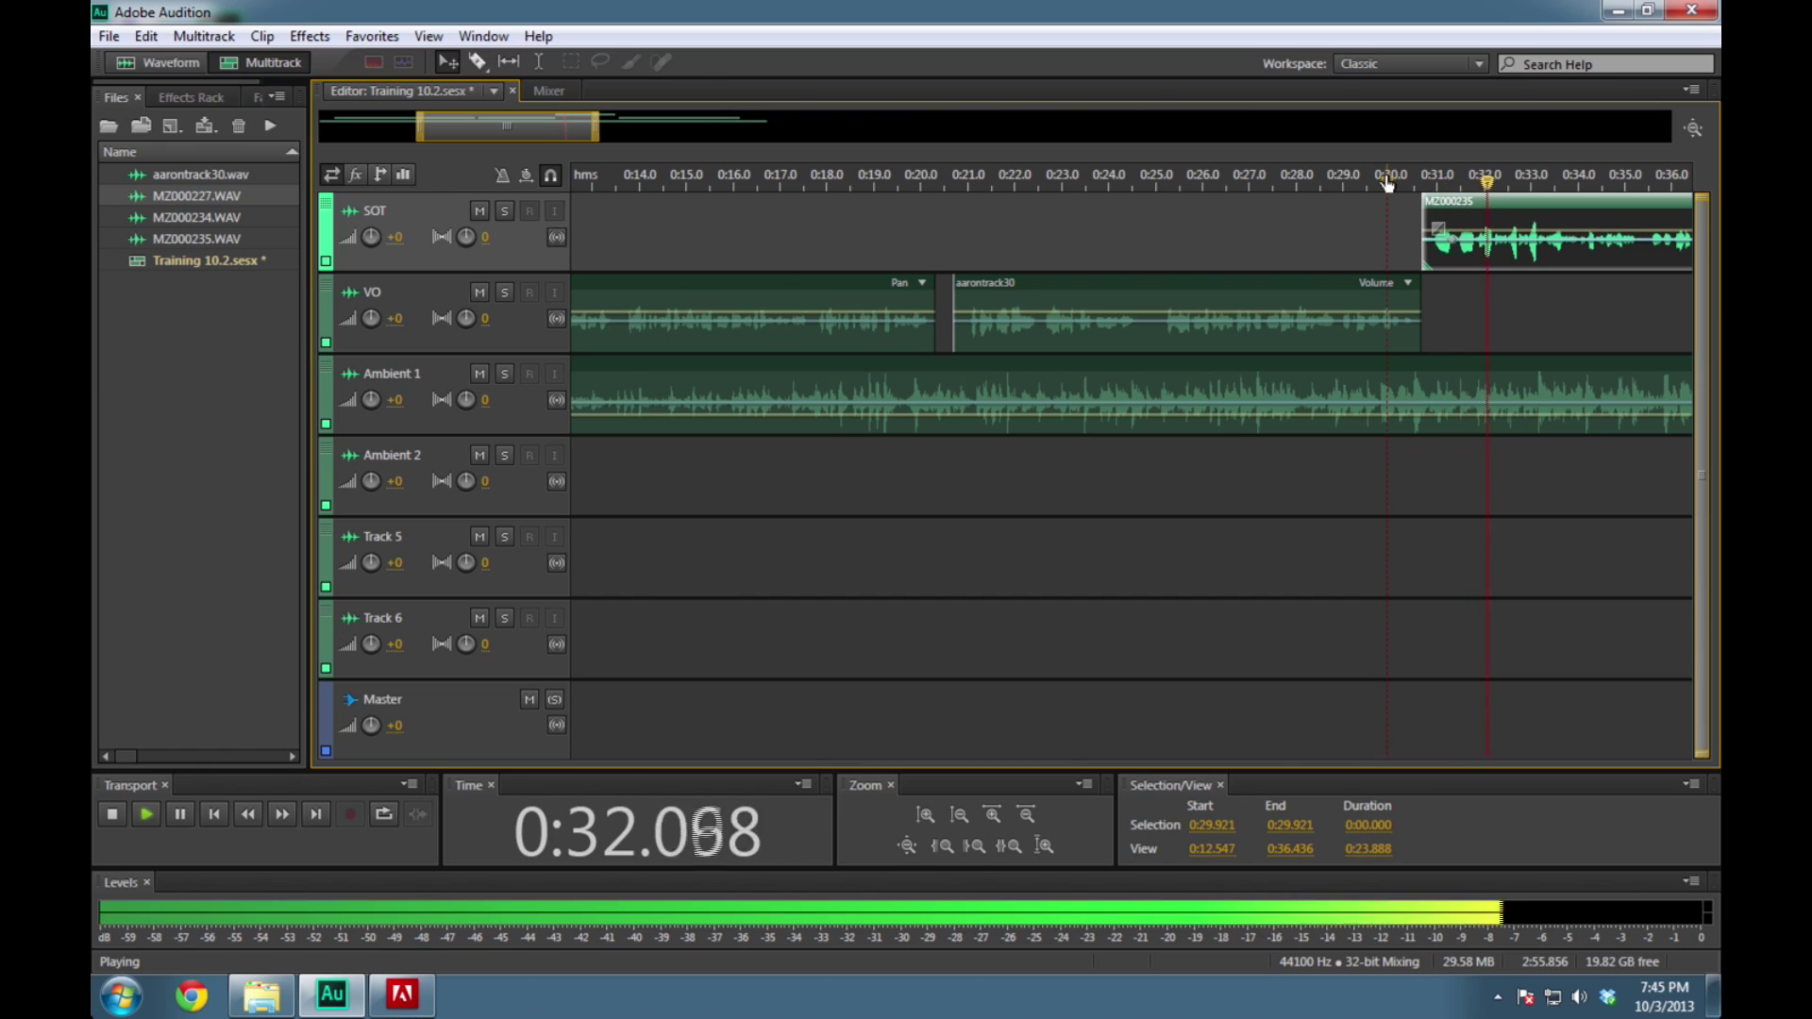
key("space")
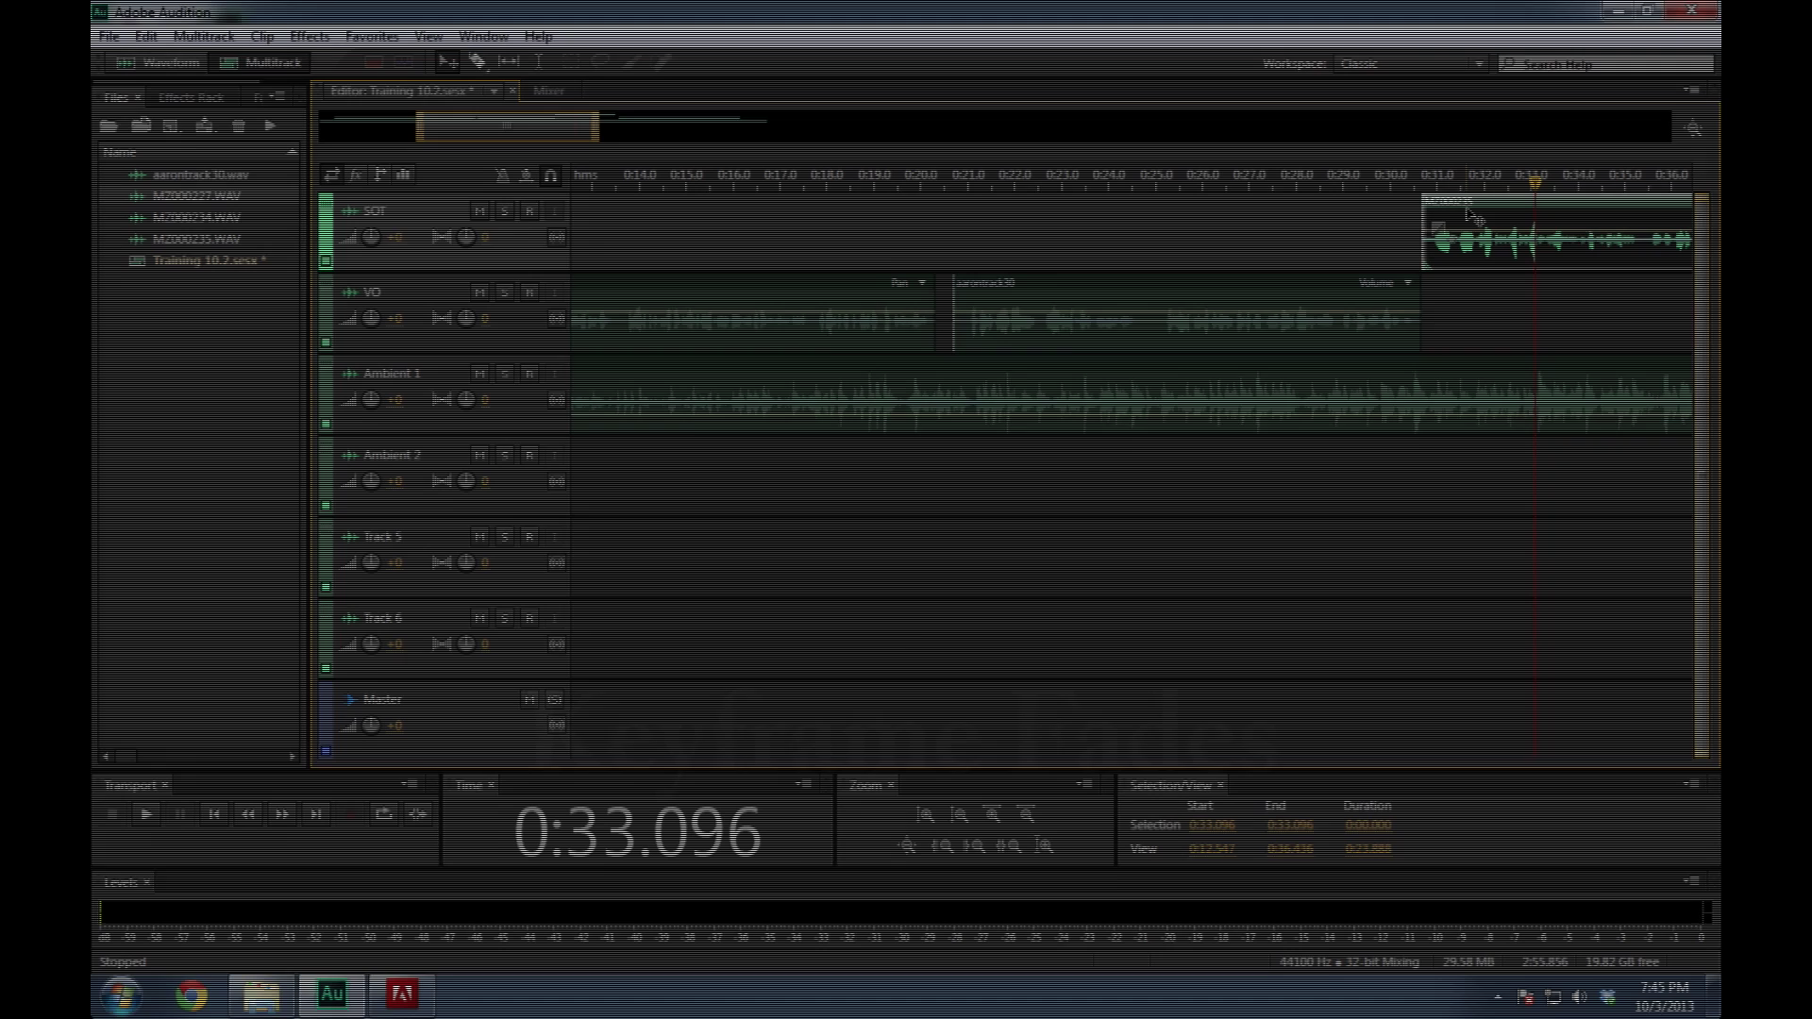
Fade in the SOT sound bite with volume keyframes: one at about 0:31.4 at full level and one at the clip's start at -∞ dB
left_click_drag(1501, 213, 1466, 213)
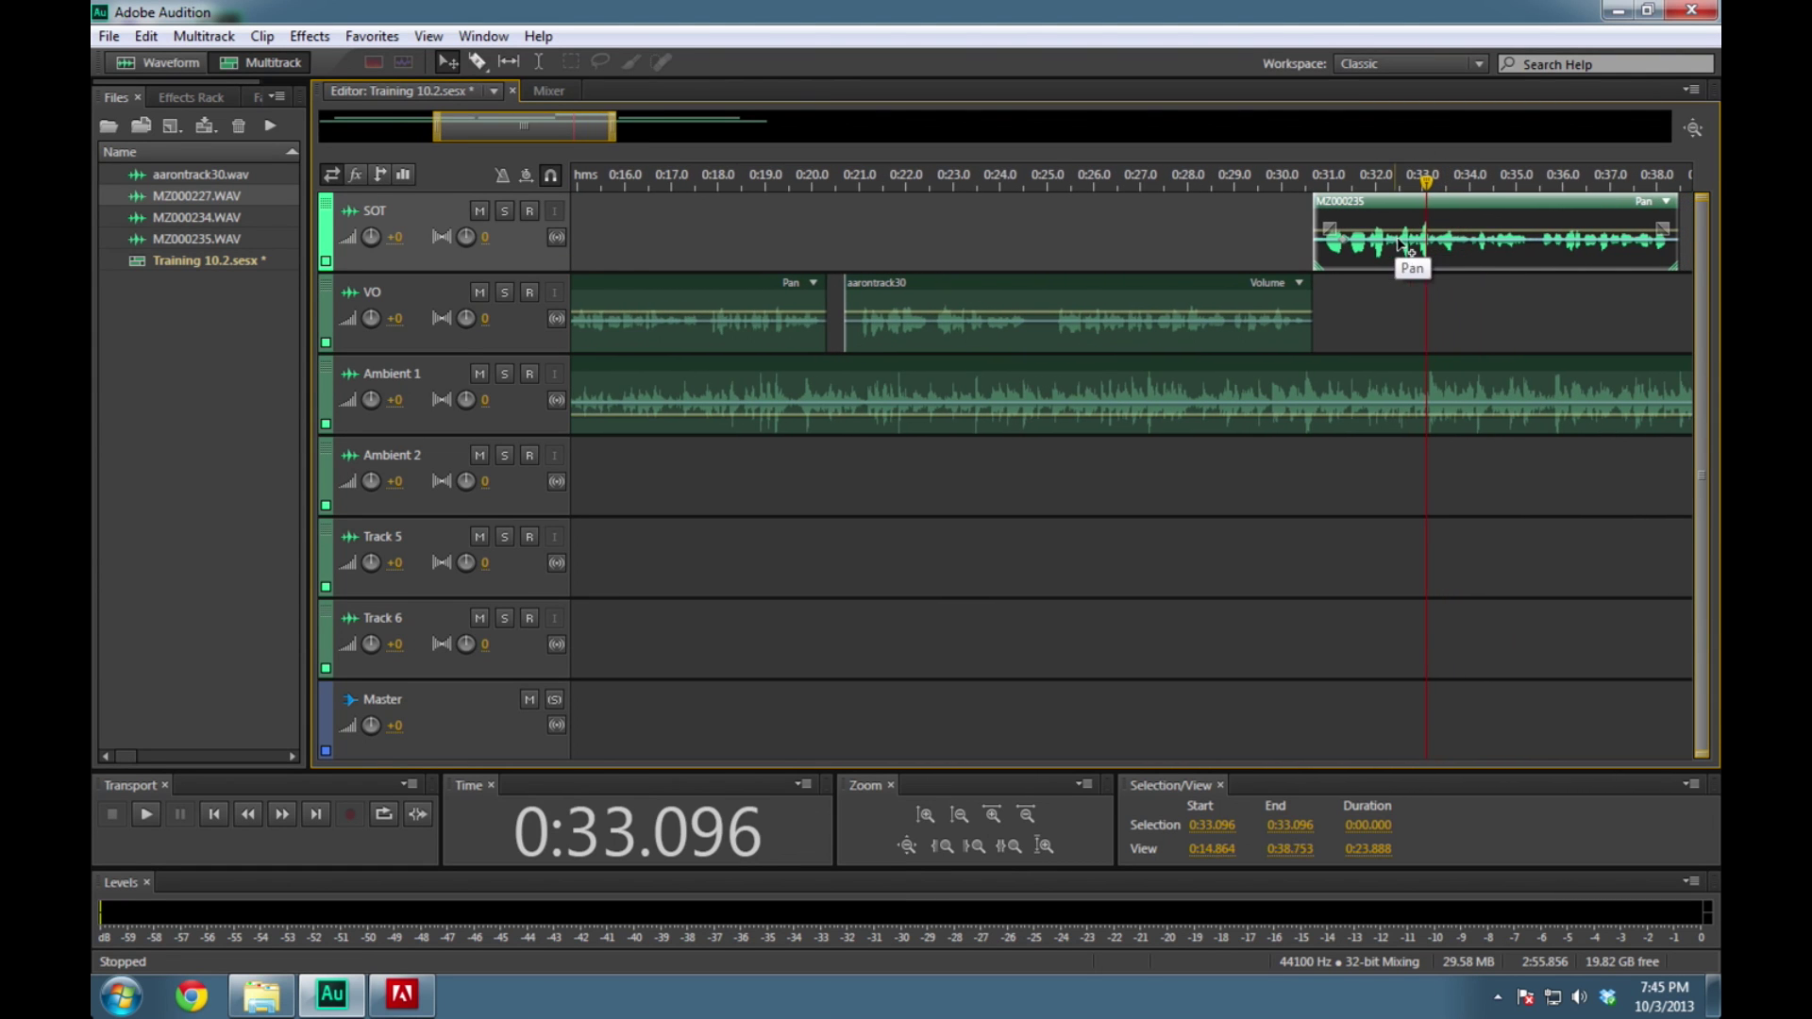
left_click_drag(1426, 186, 1357, 192)
key("=")
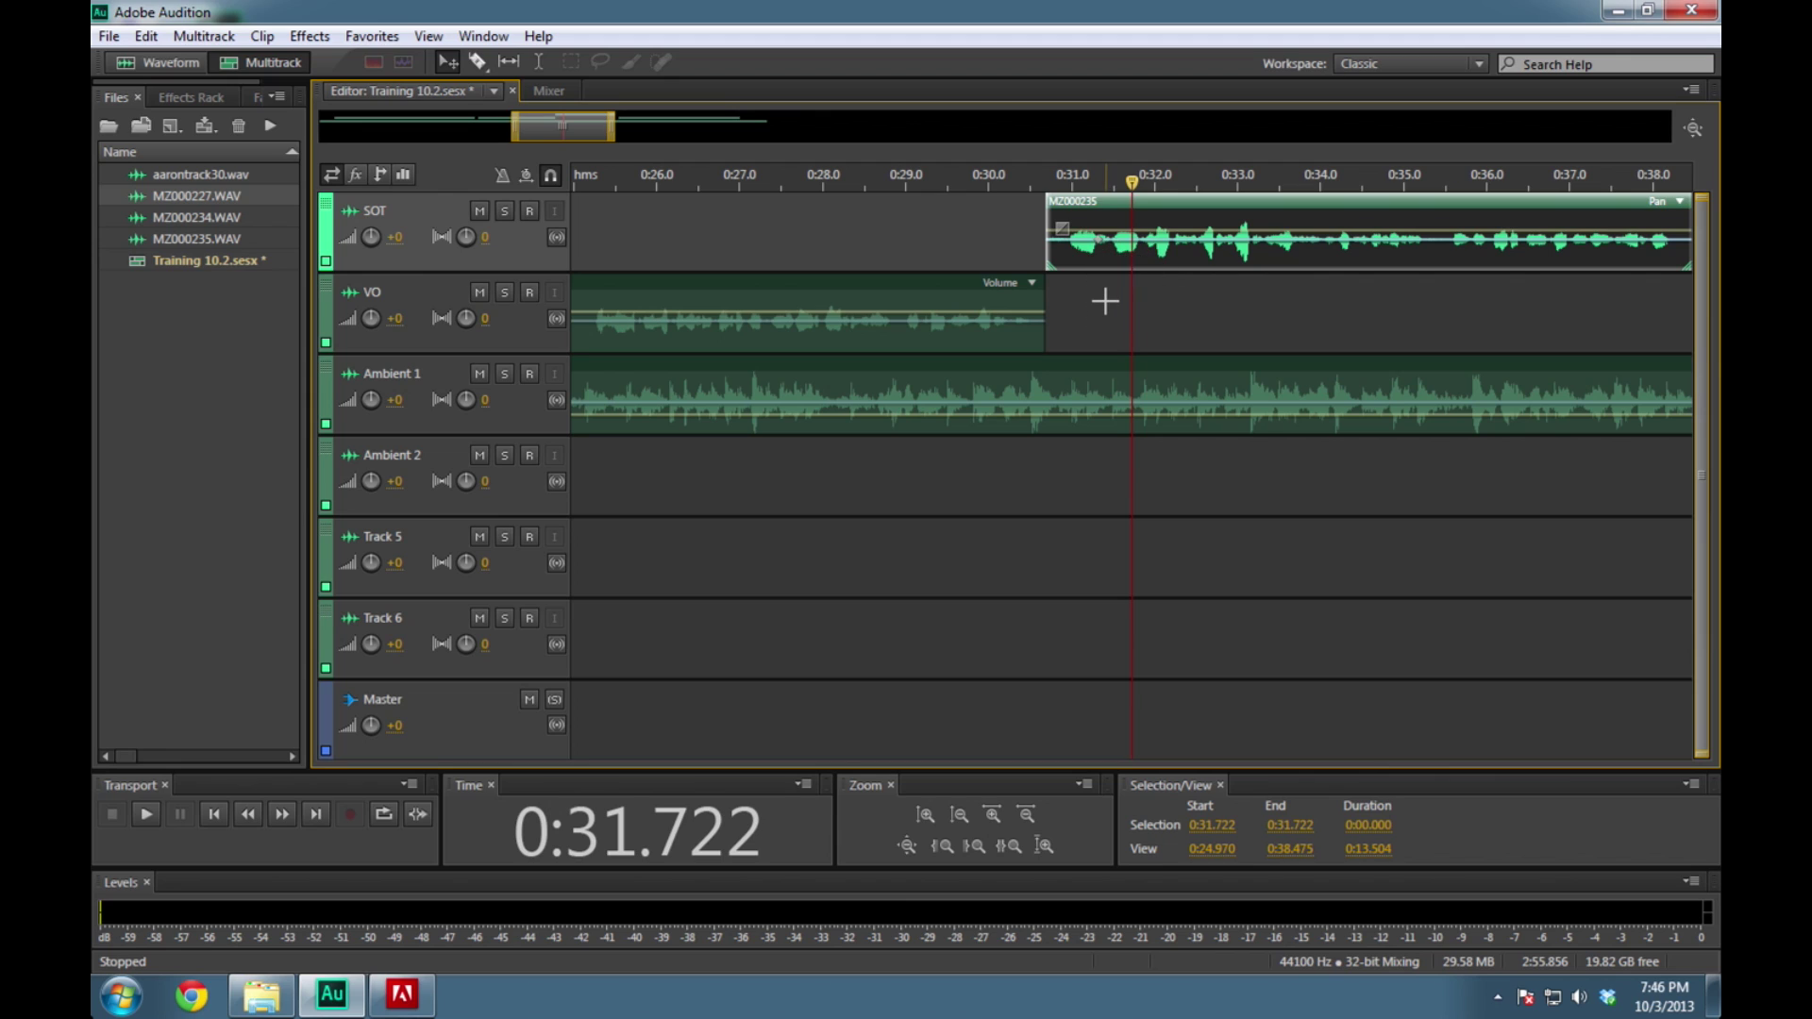
left_click(1106, 231)
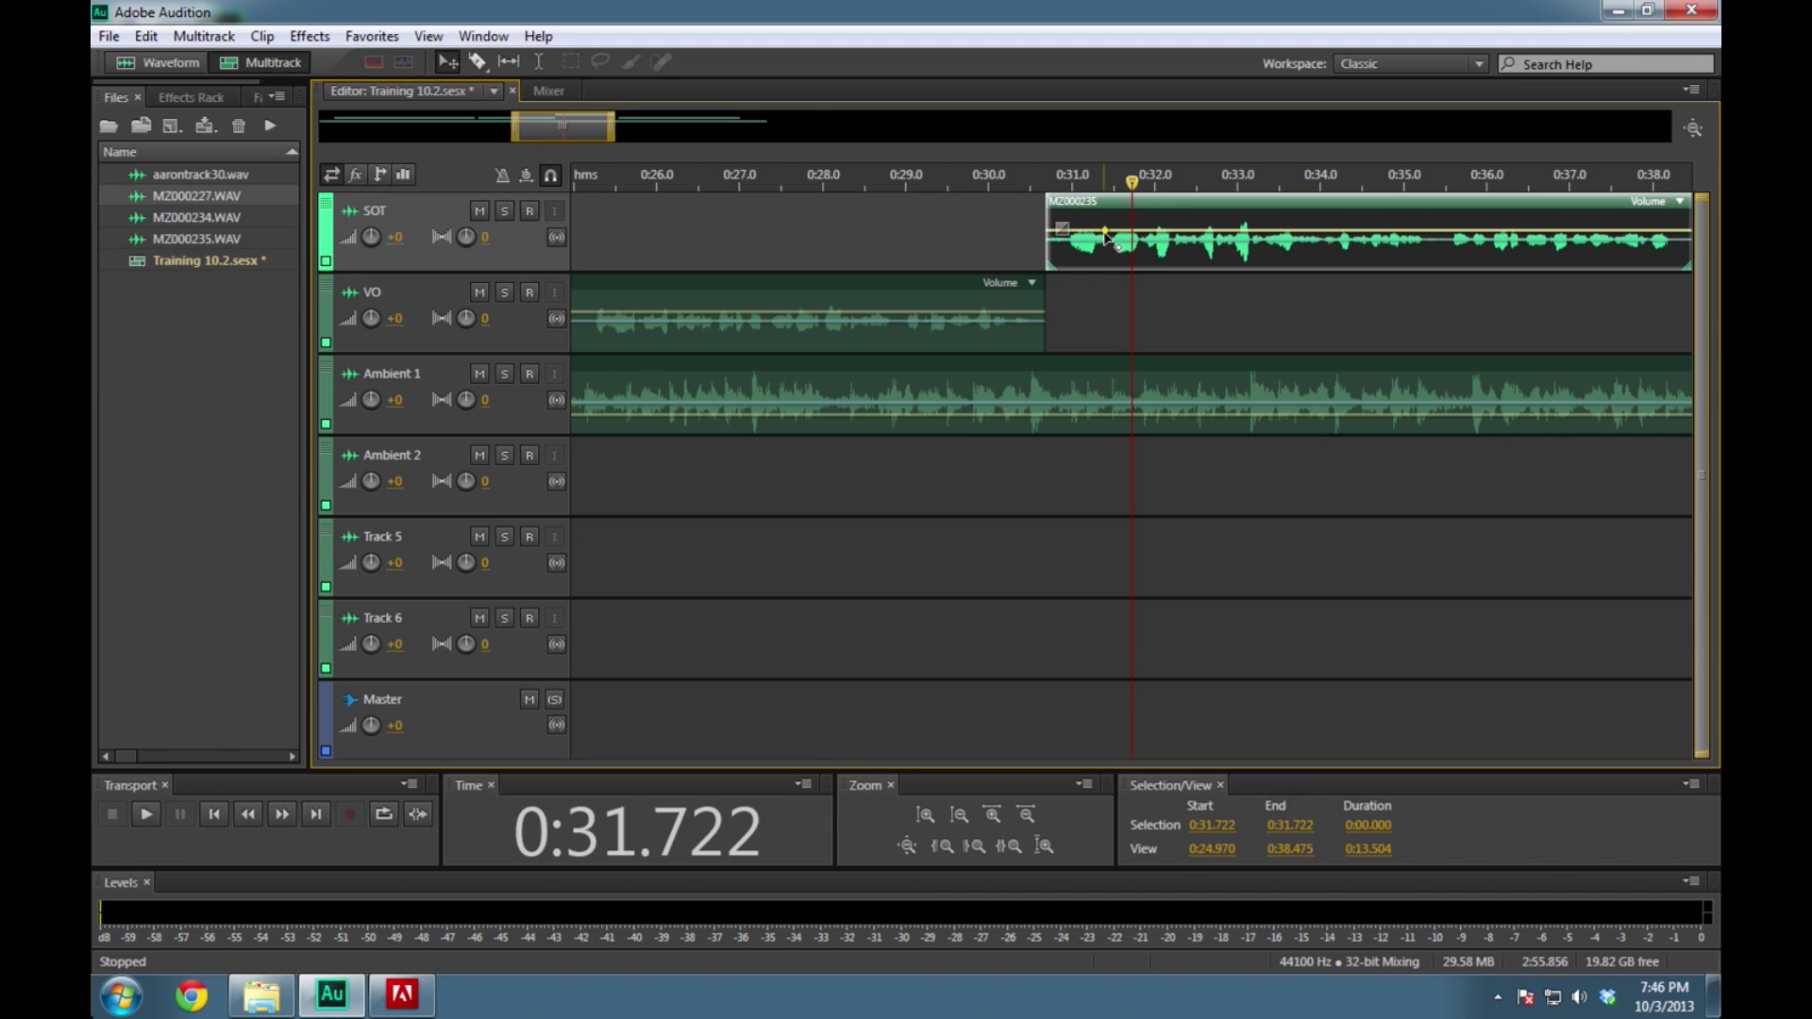
mouse_move(1106, 232)
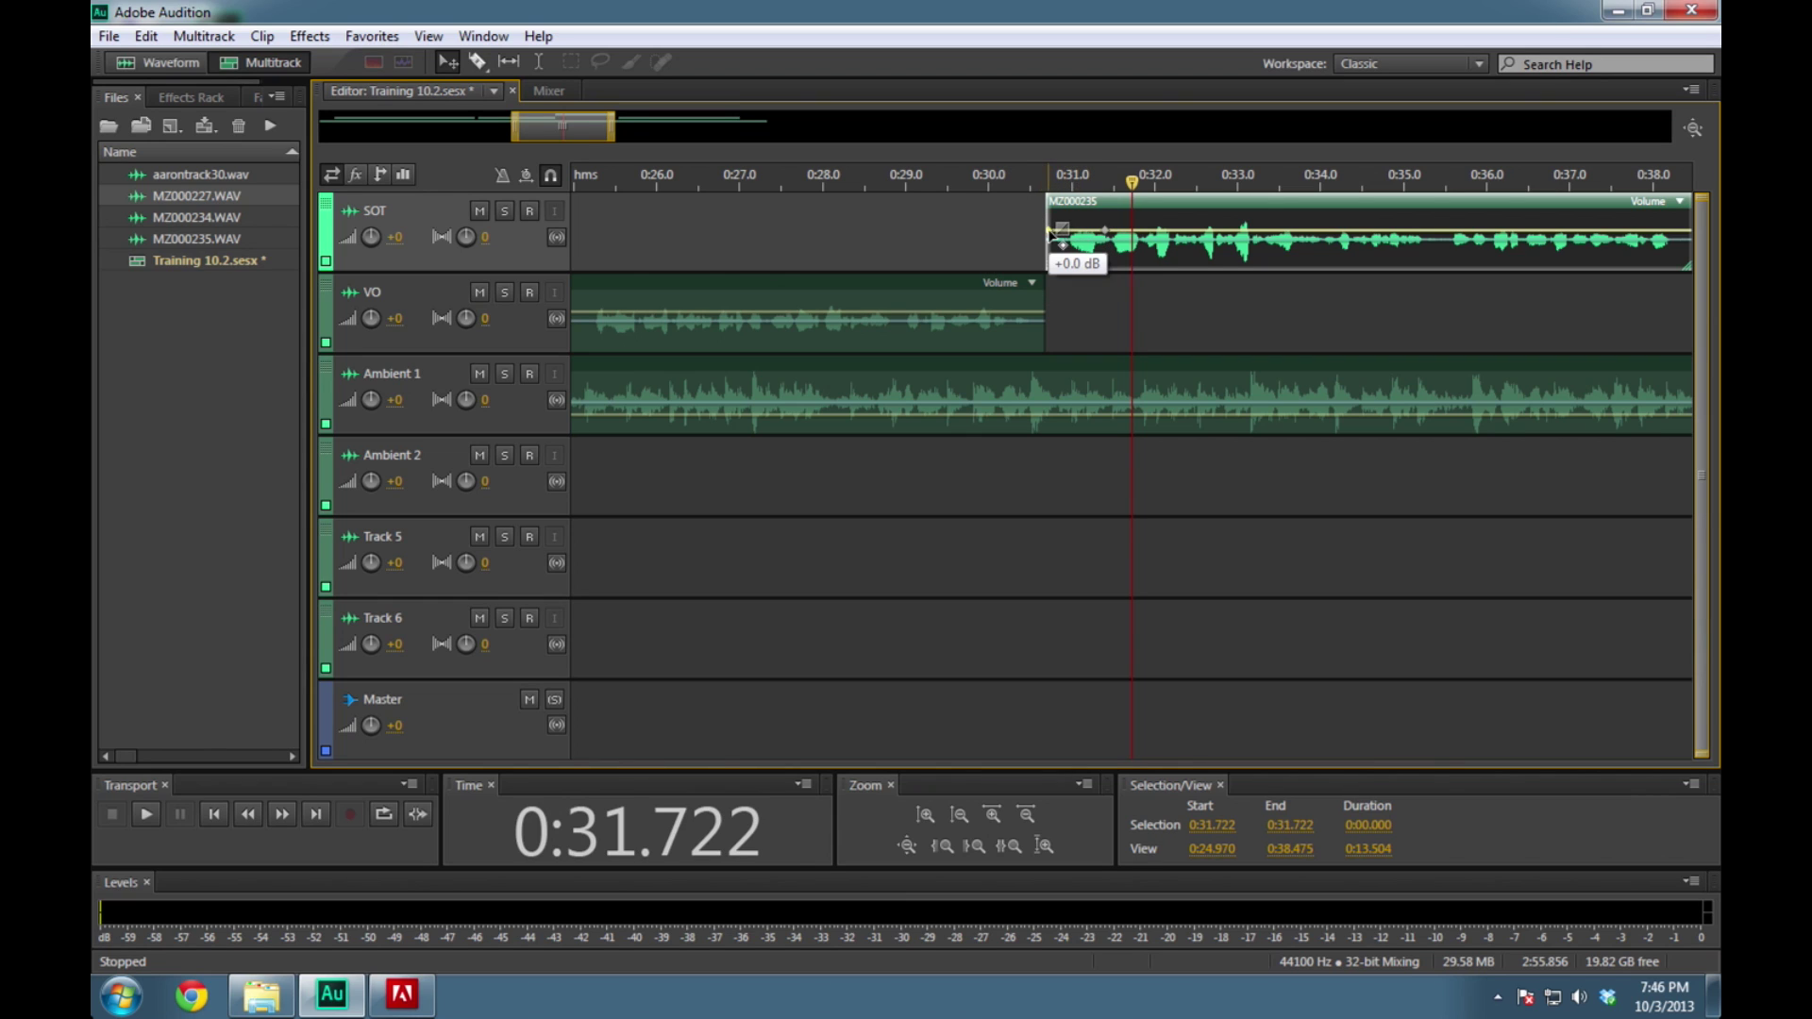
left_click_drag(1050, 233, 1051, 273)
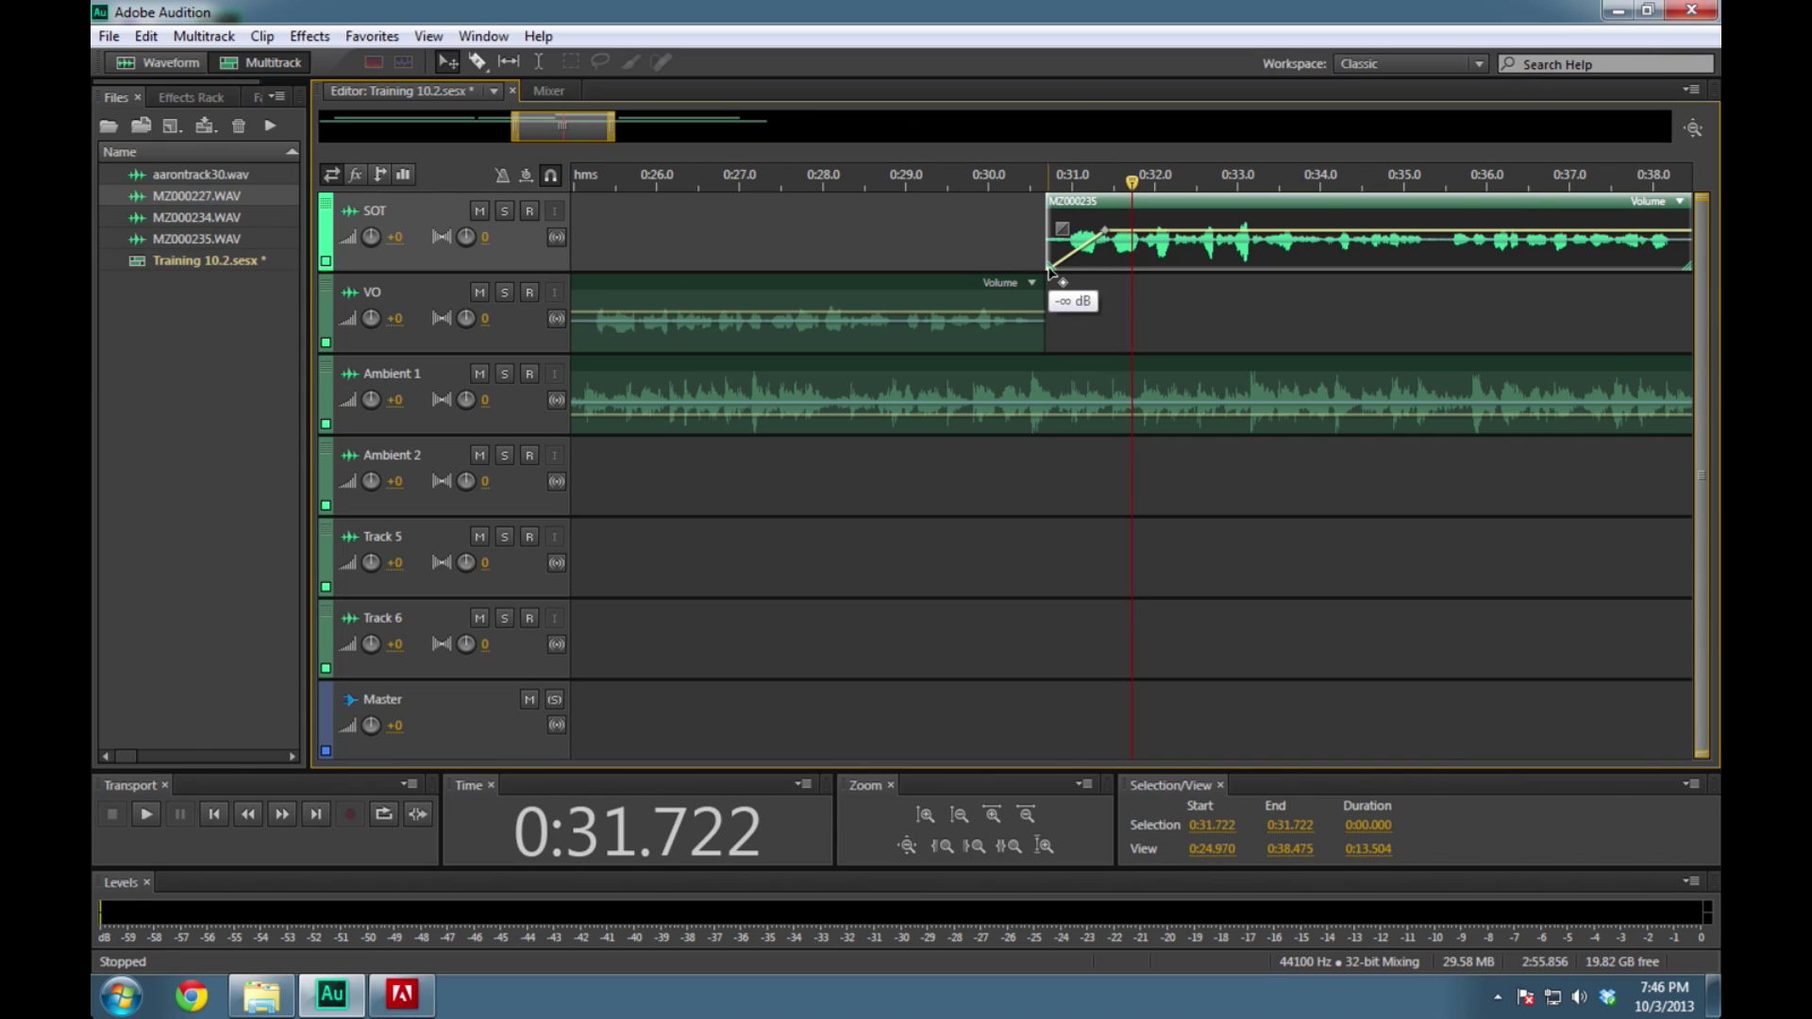
Play the SOT clip's fade-in from 0:30.044
left_click(991, 189)
key("space")
key("space")
key("space")
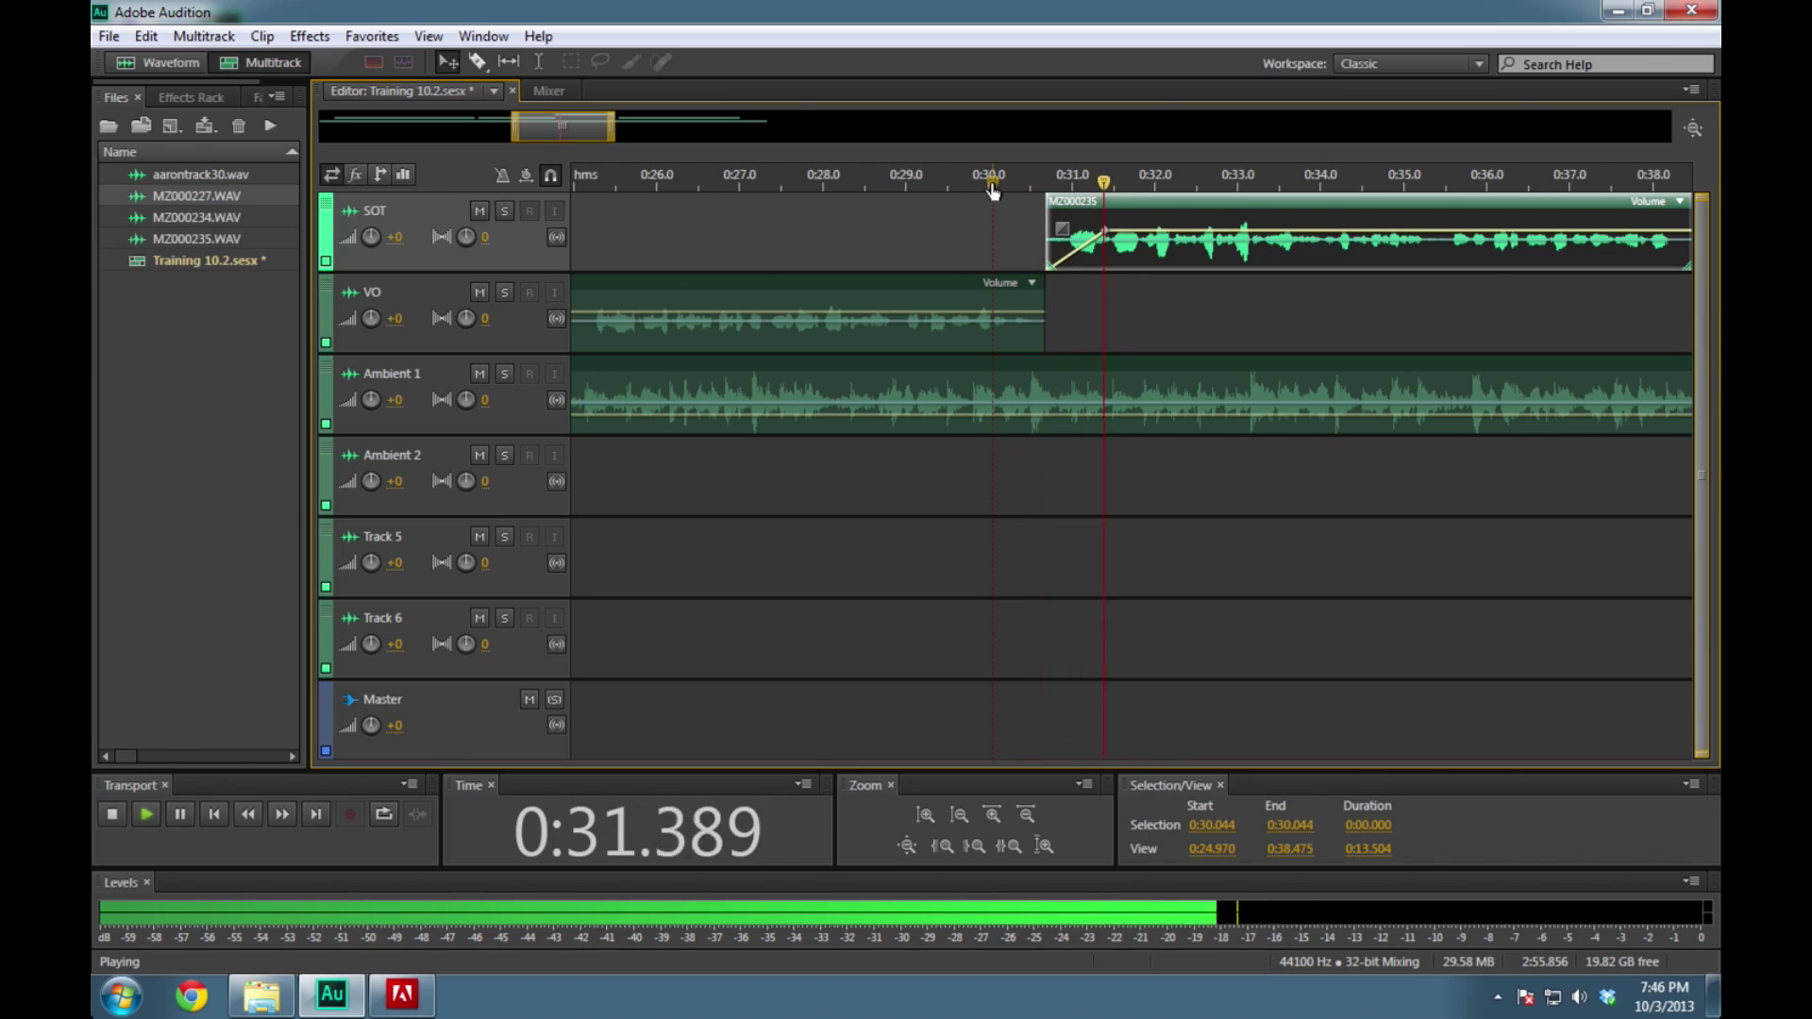
key("space")
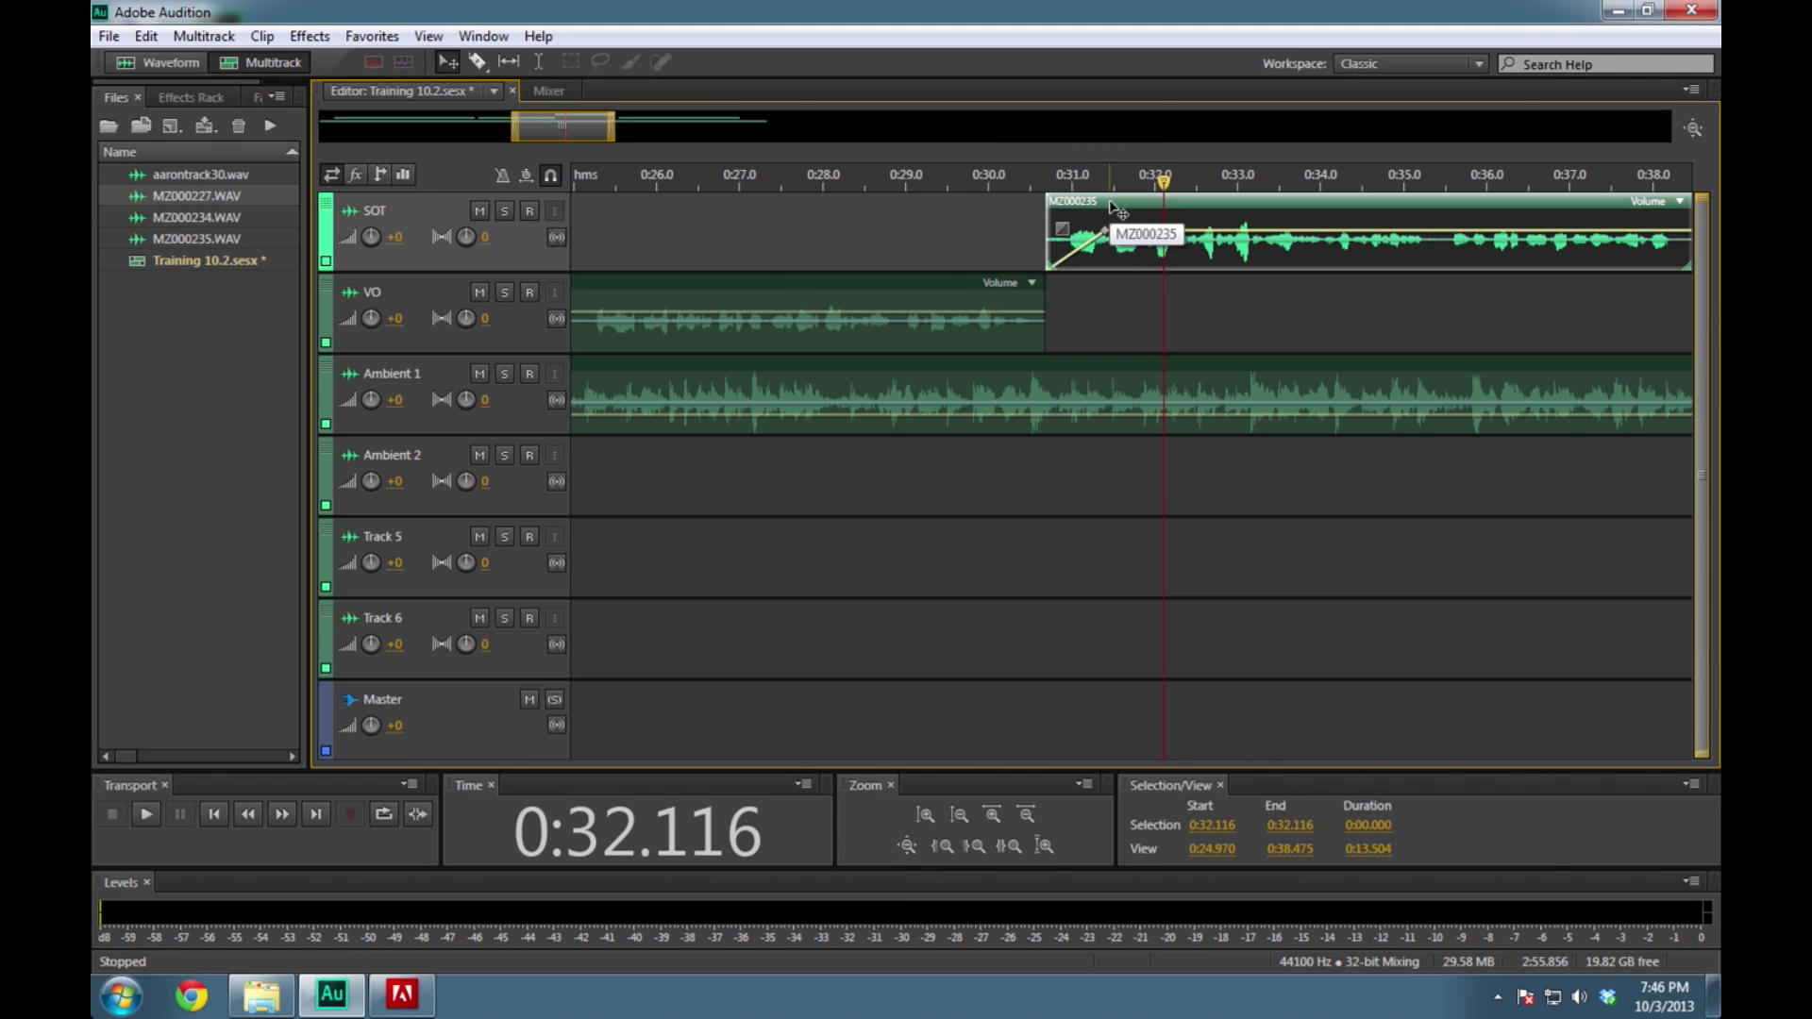
Delay the SOT clip's fade-in so its volume ramps from silence at about 0:31.0 to full level at about 0:31.5
left_click(1106, 232)
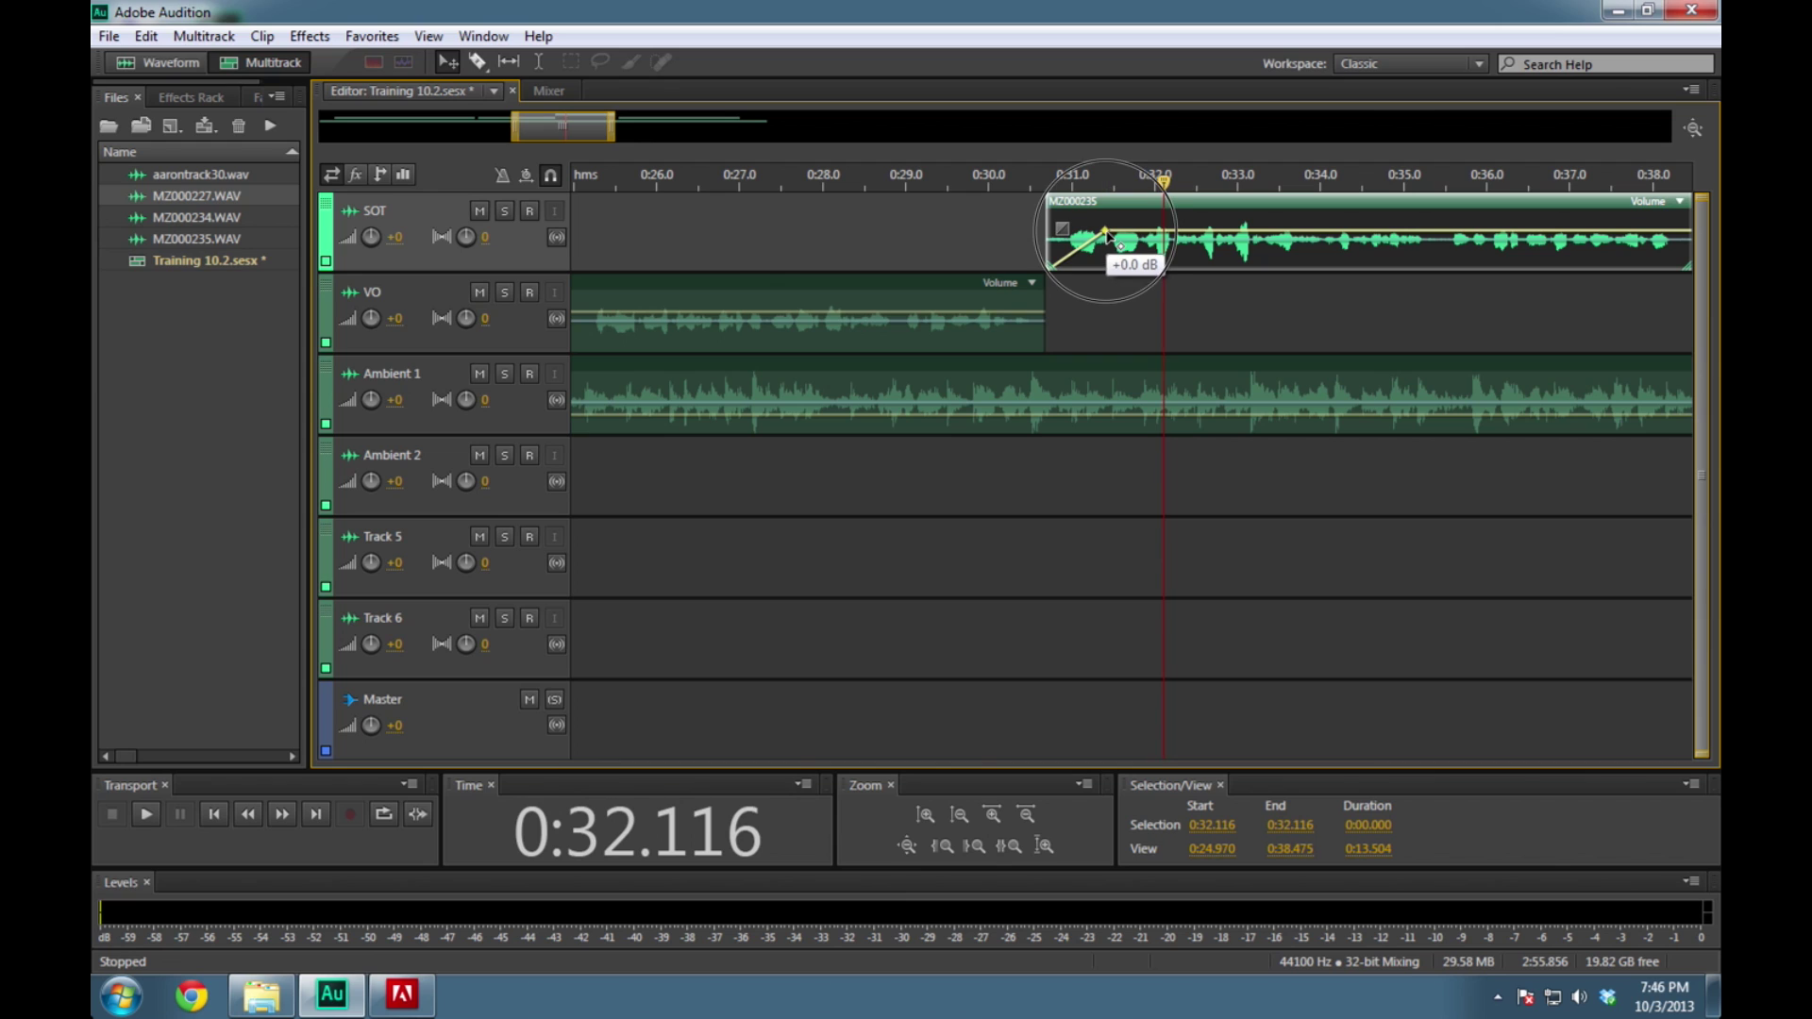
left_click_drag(1112, 230, 1072, 269)
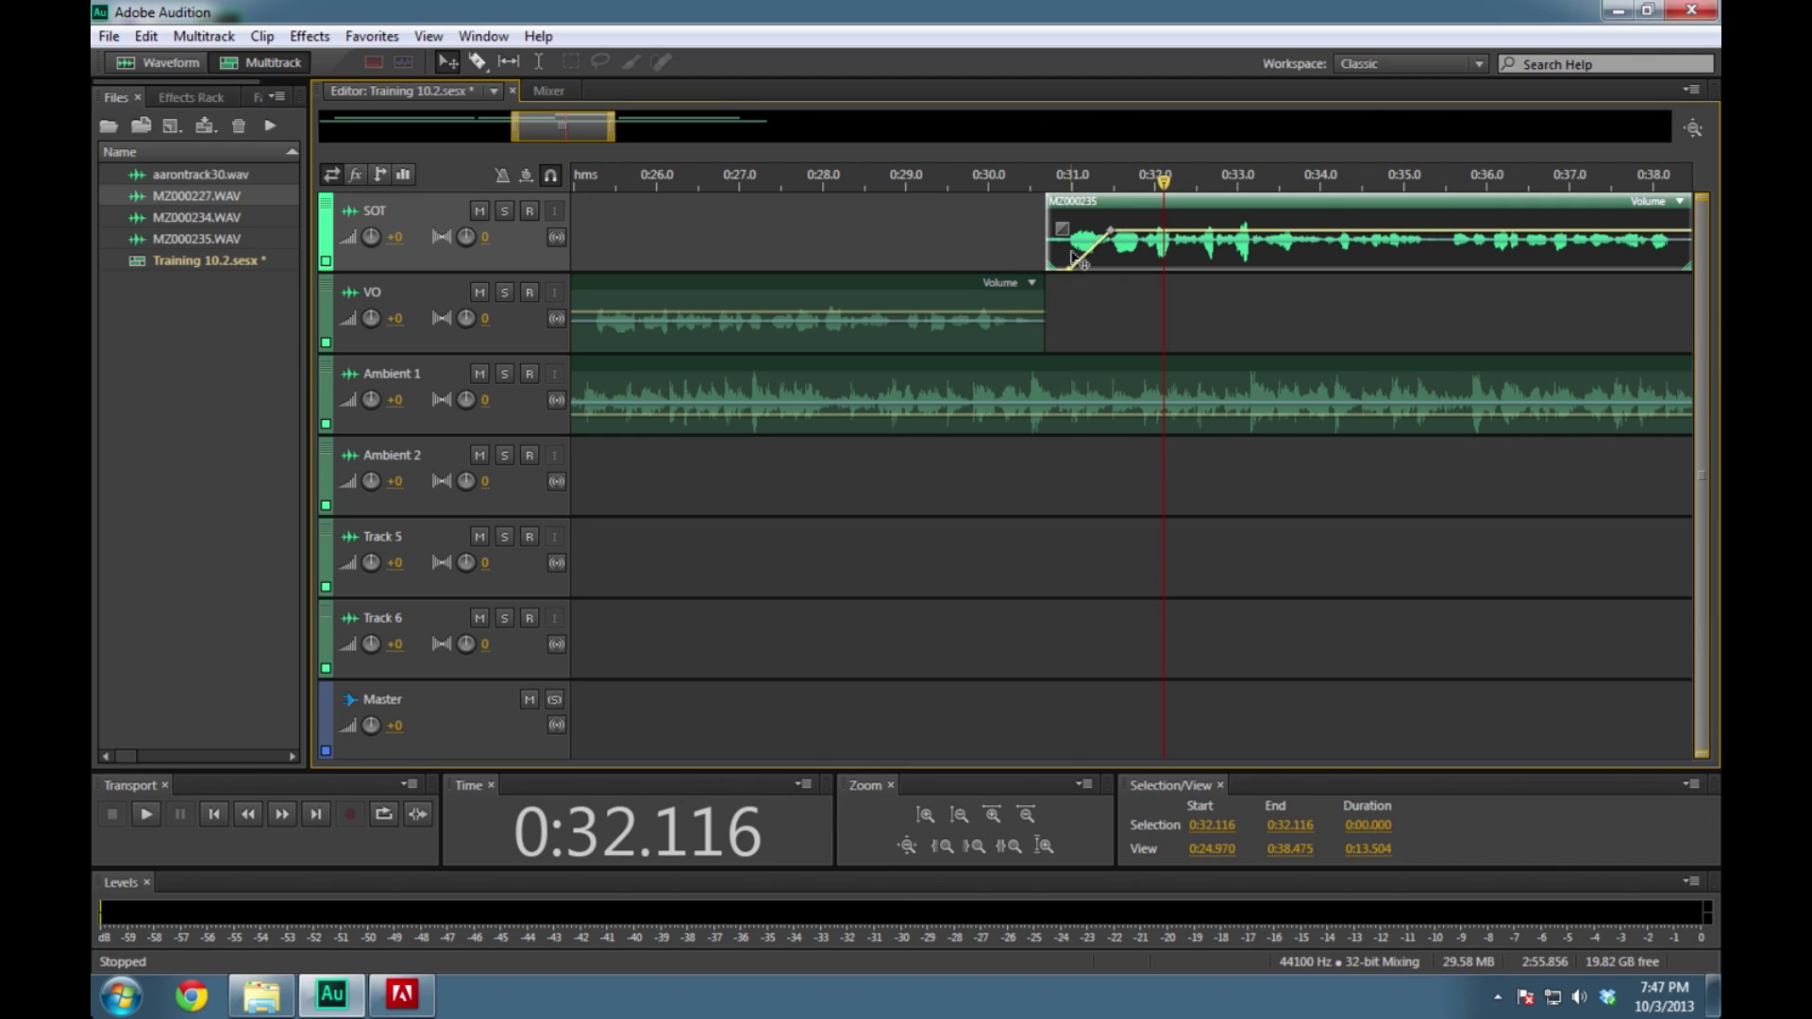
left_click(1216, 184)
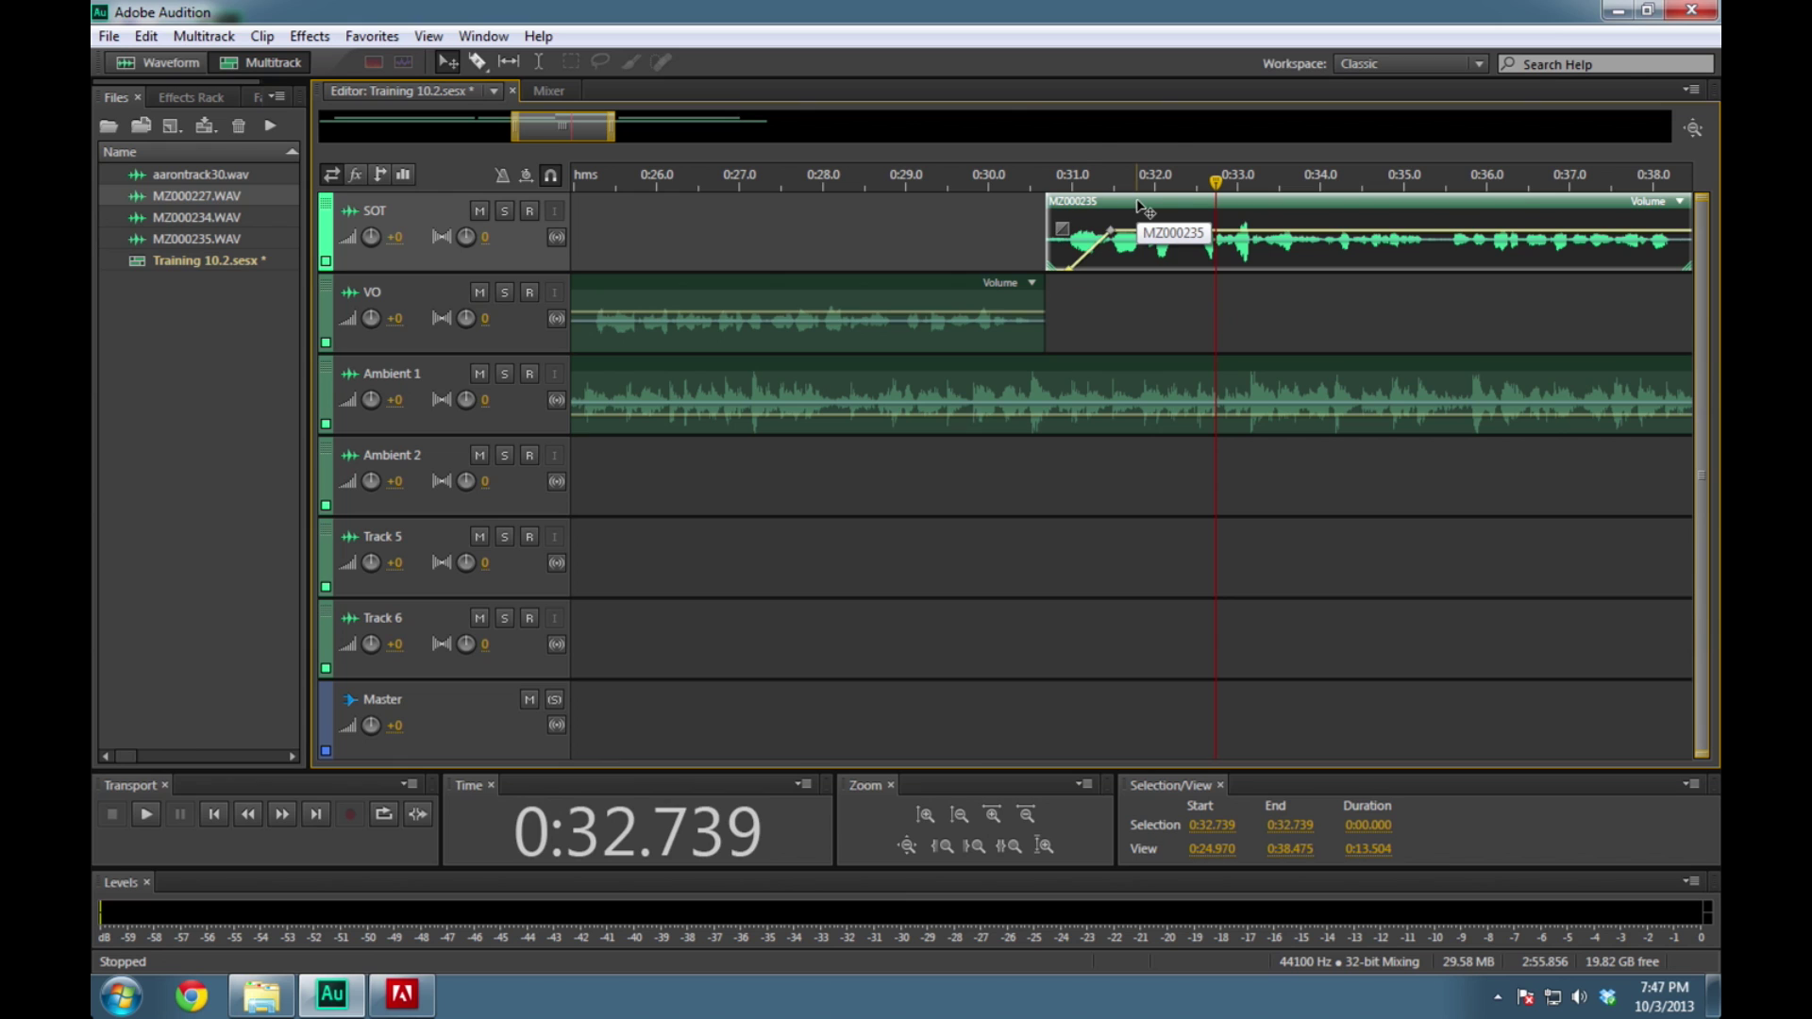
Shift the SOT clip earlier to start at about 0:30.3, overlapping the second VO clip's end, and play the transition from 0:29.581
left_click_drag(1139, 207, 1112, 208)
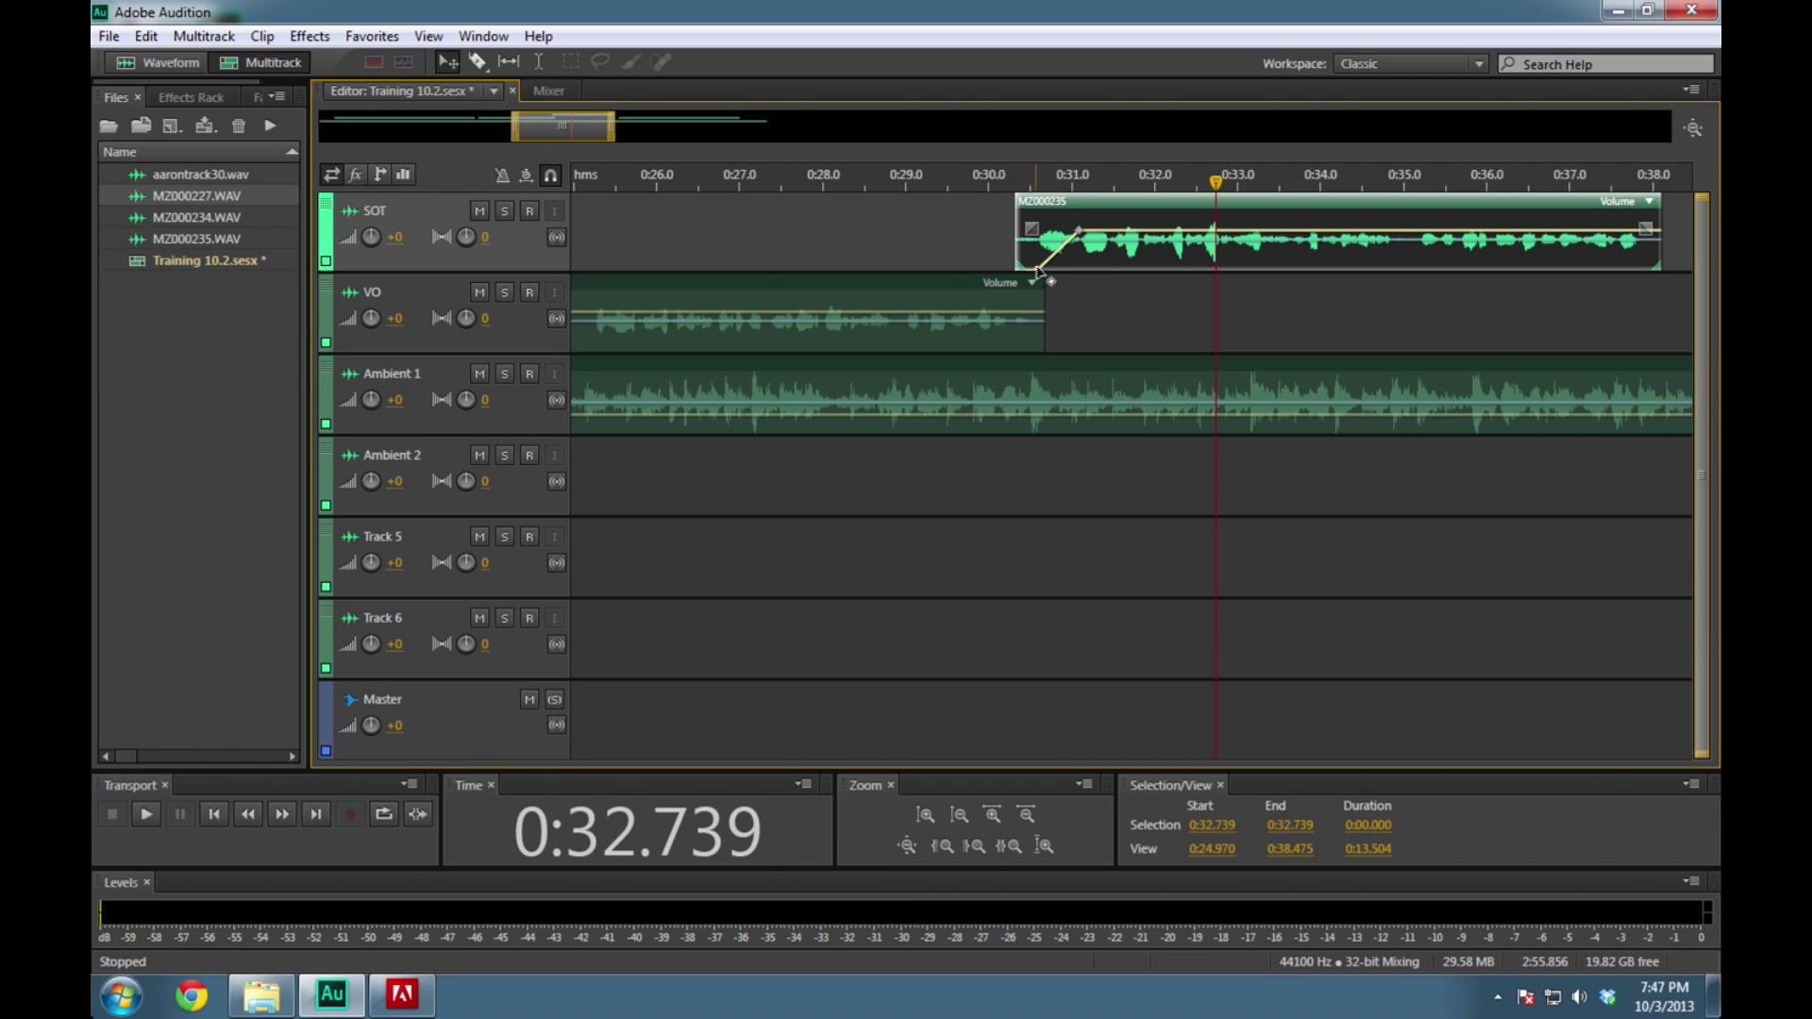
left_click_drag(1011, 179, 984, 177)
left_click(931, 180)
key("space")
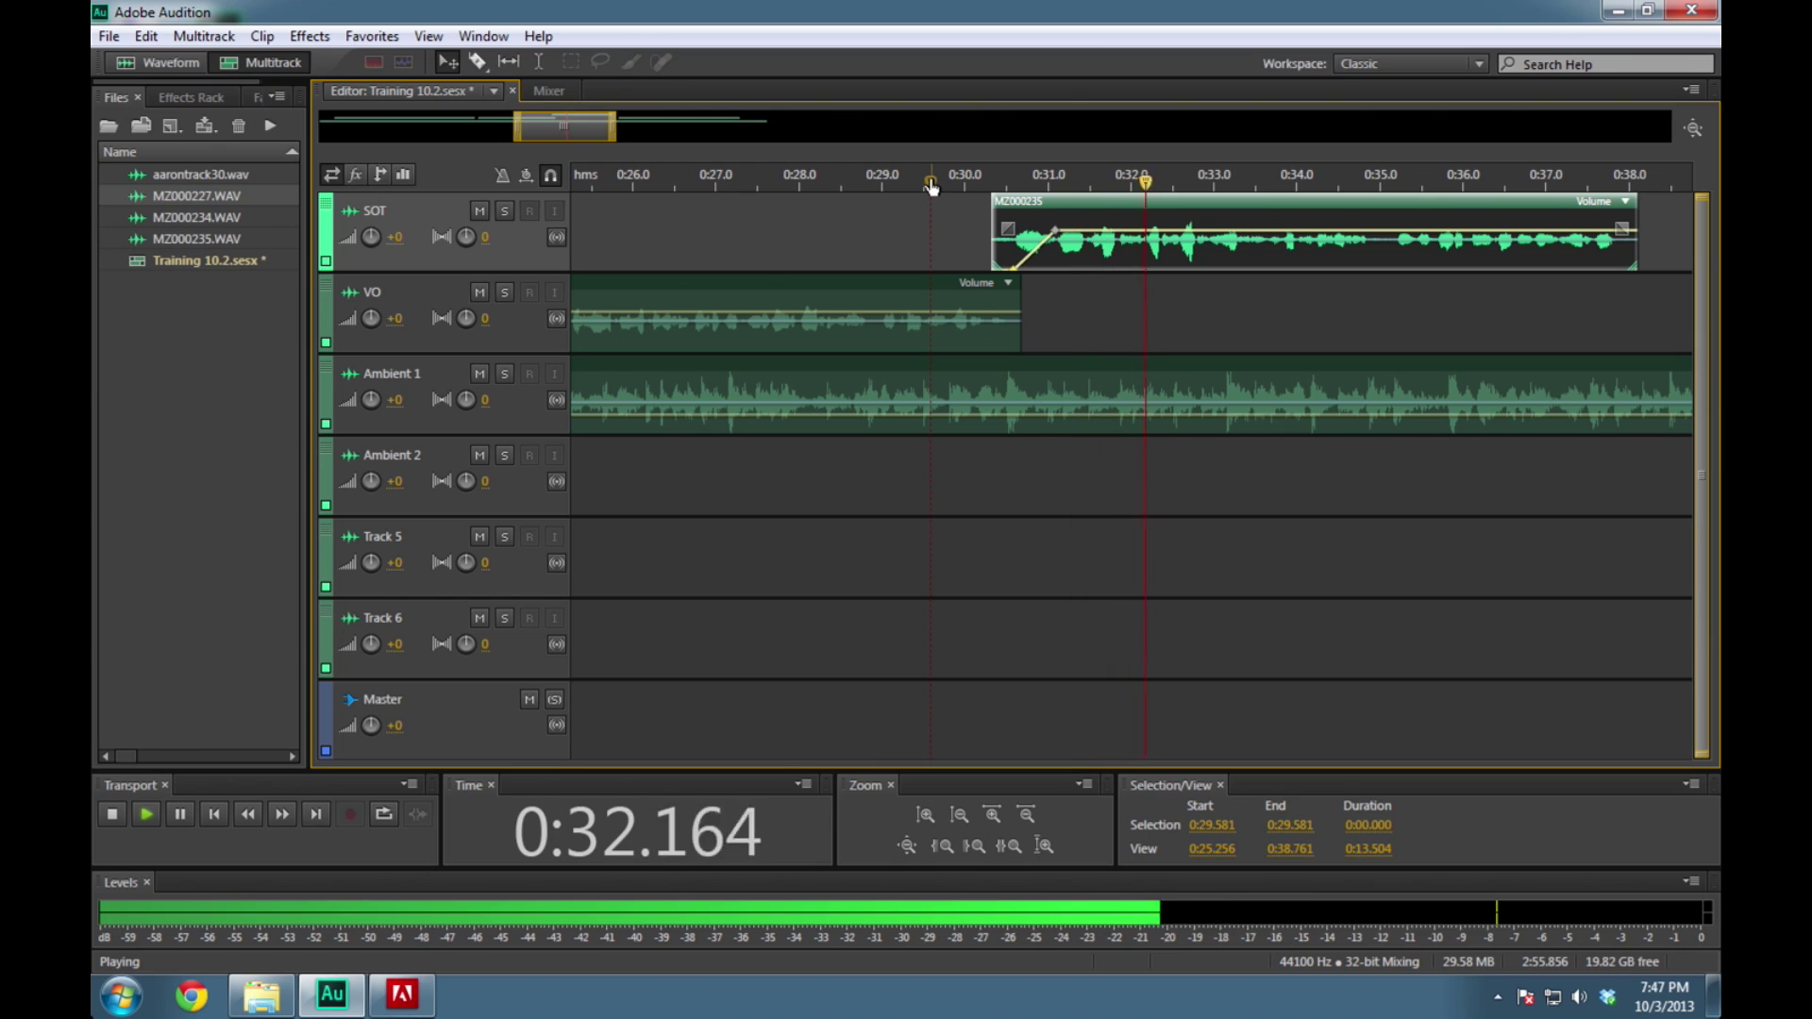
key("space")
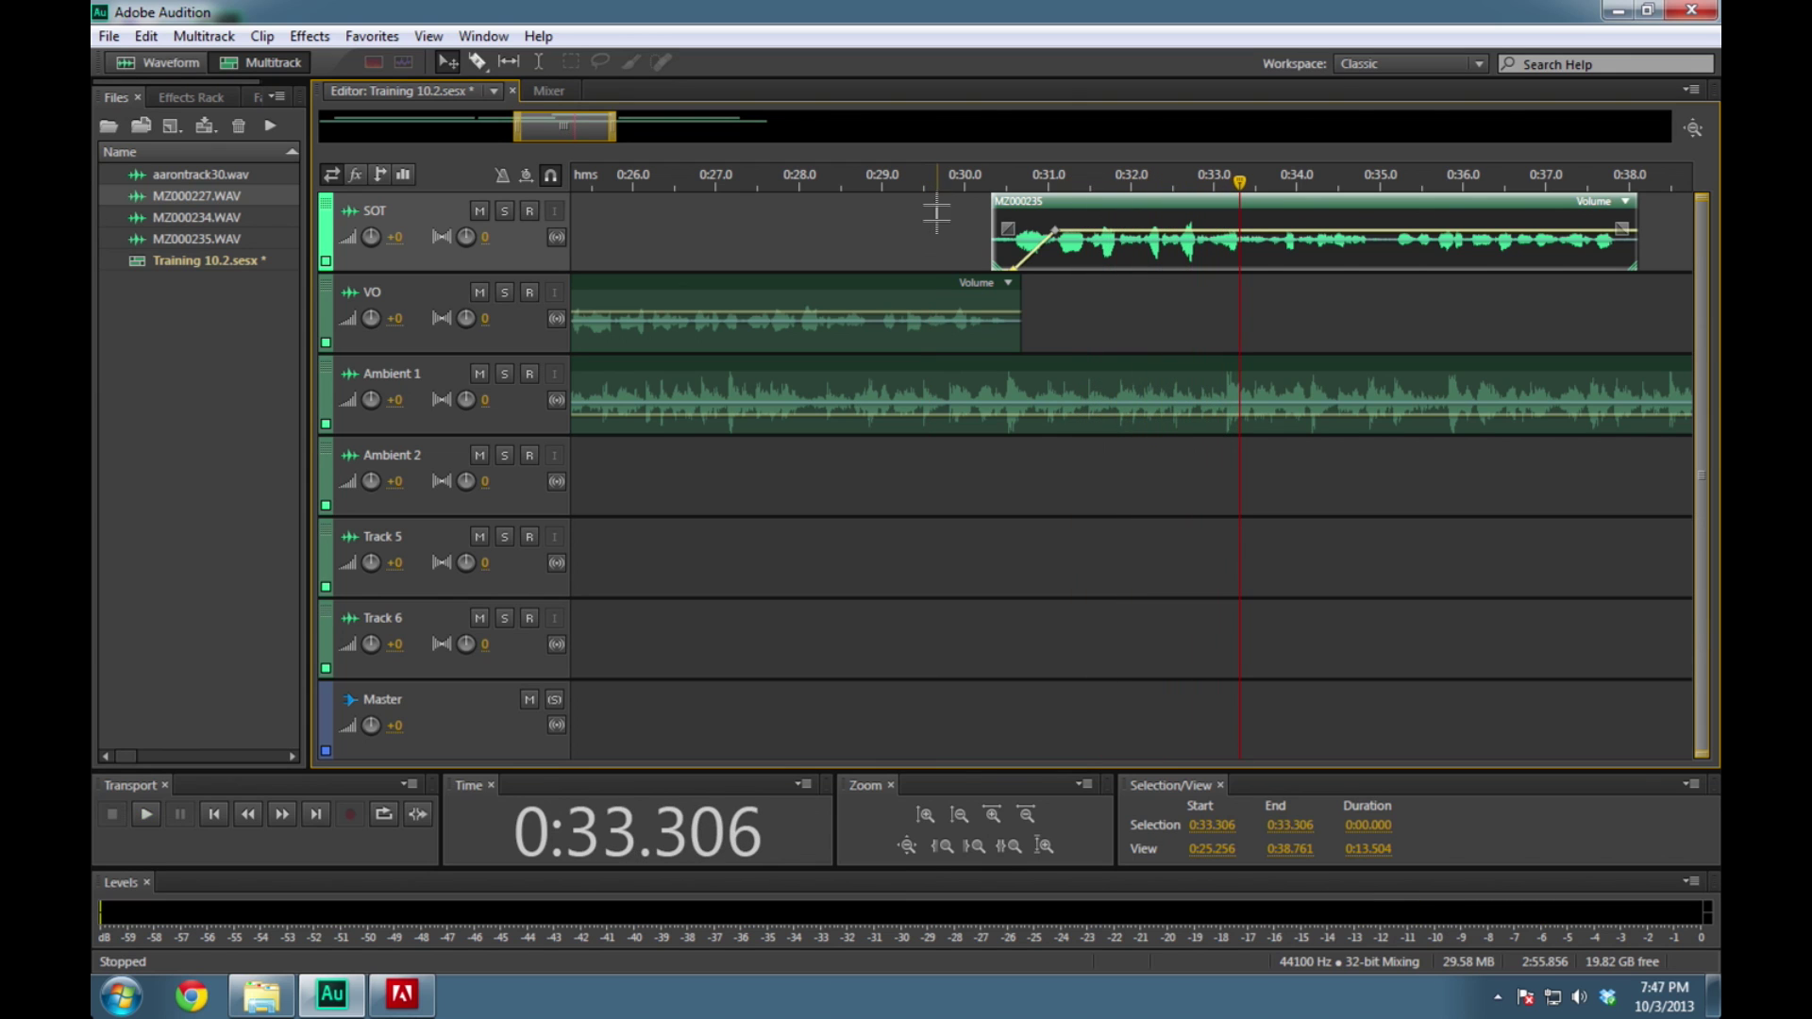
Play the end of the SOT clip from 0:37.312 through the gap into the third VO clip
left_click_drag(1168, 196, 1124, 201)
left_click_drag(592, 125, 618, 125)
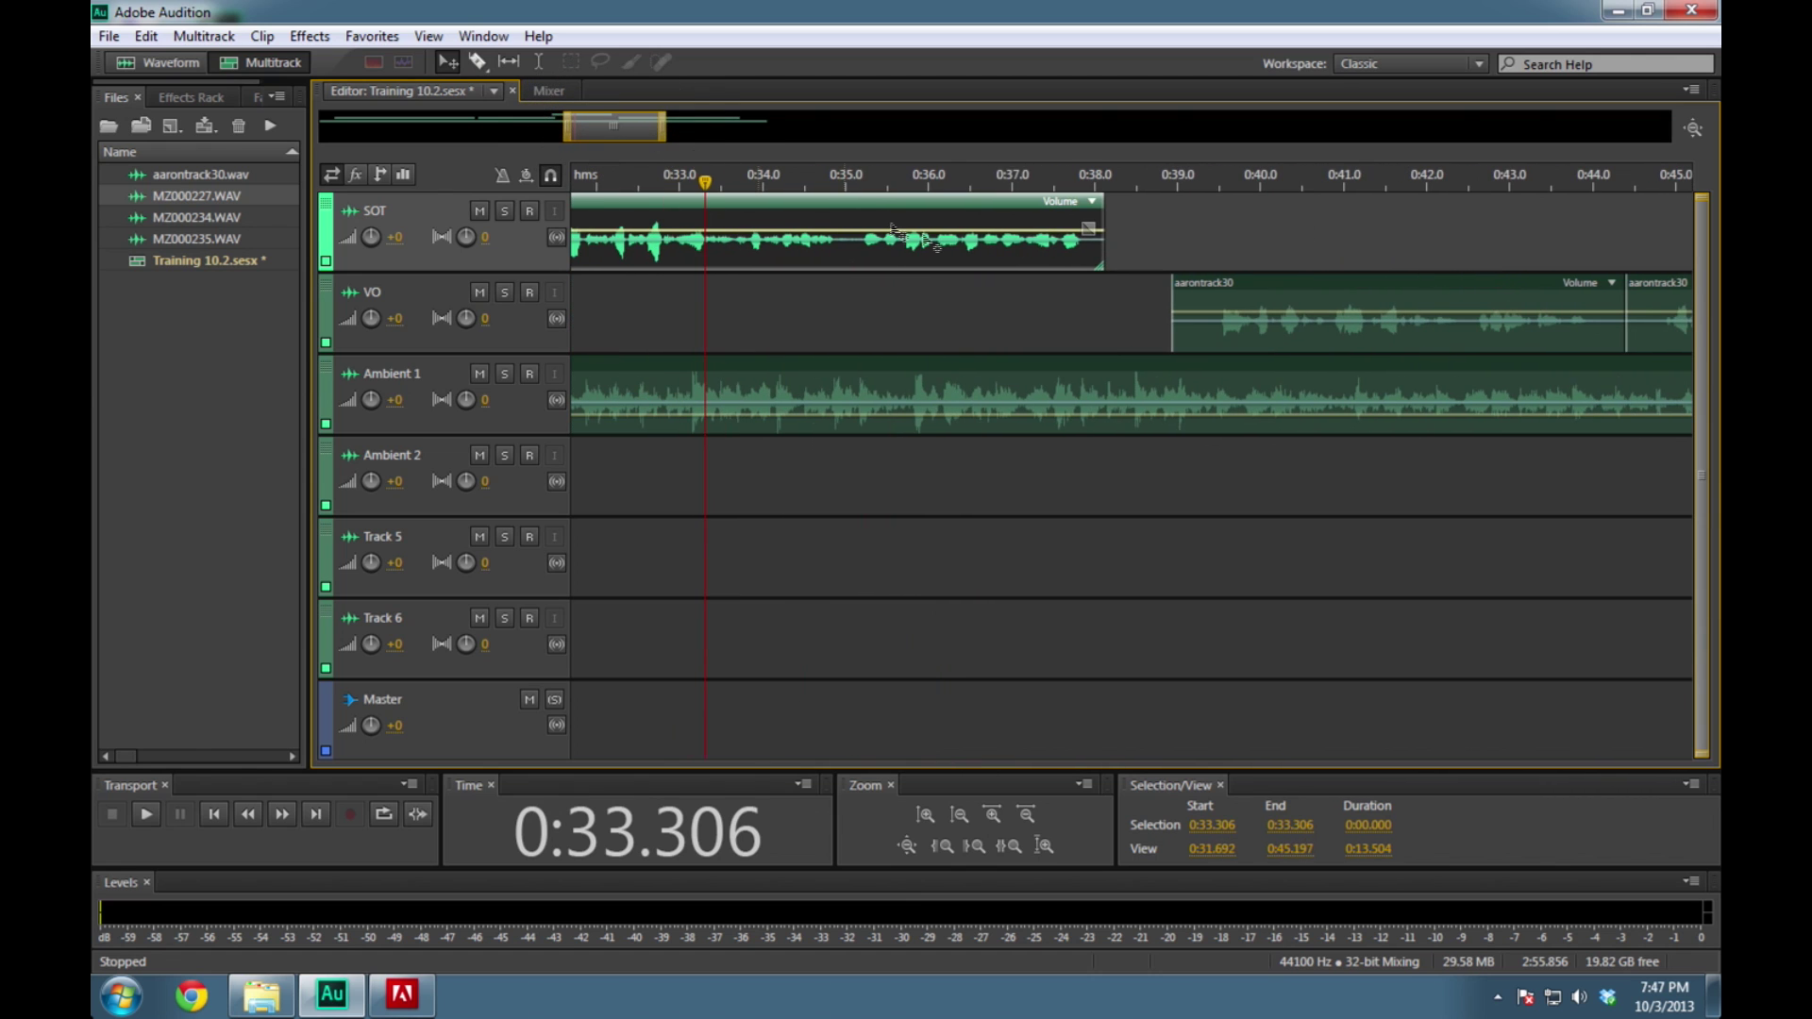
left_click(1038, 189)
key("space")
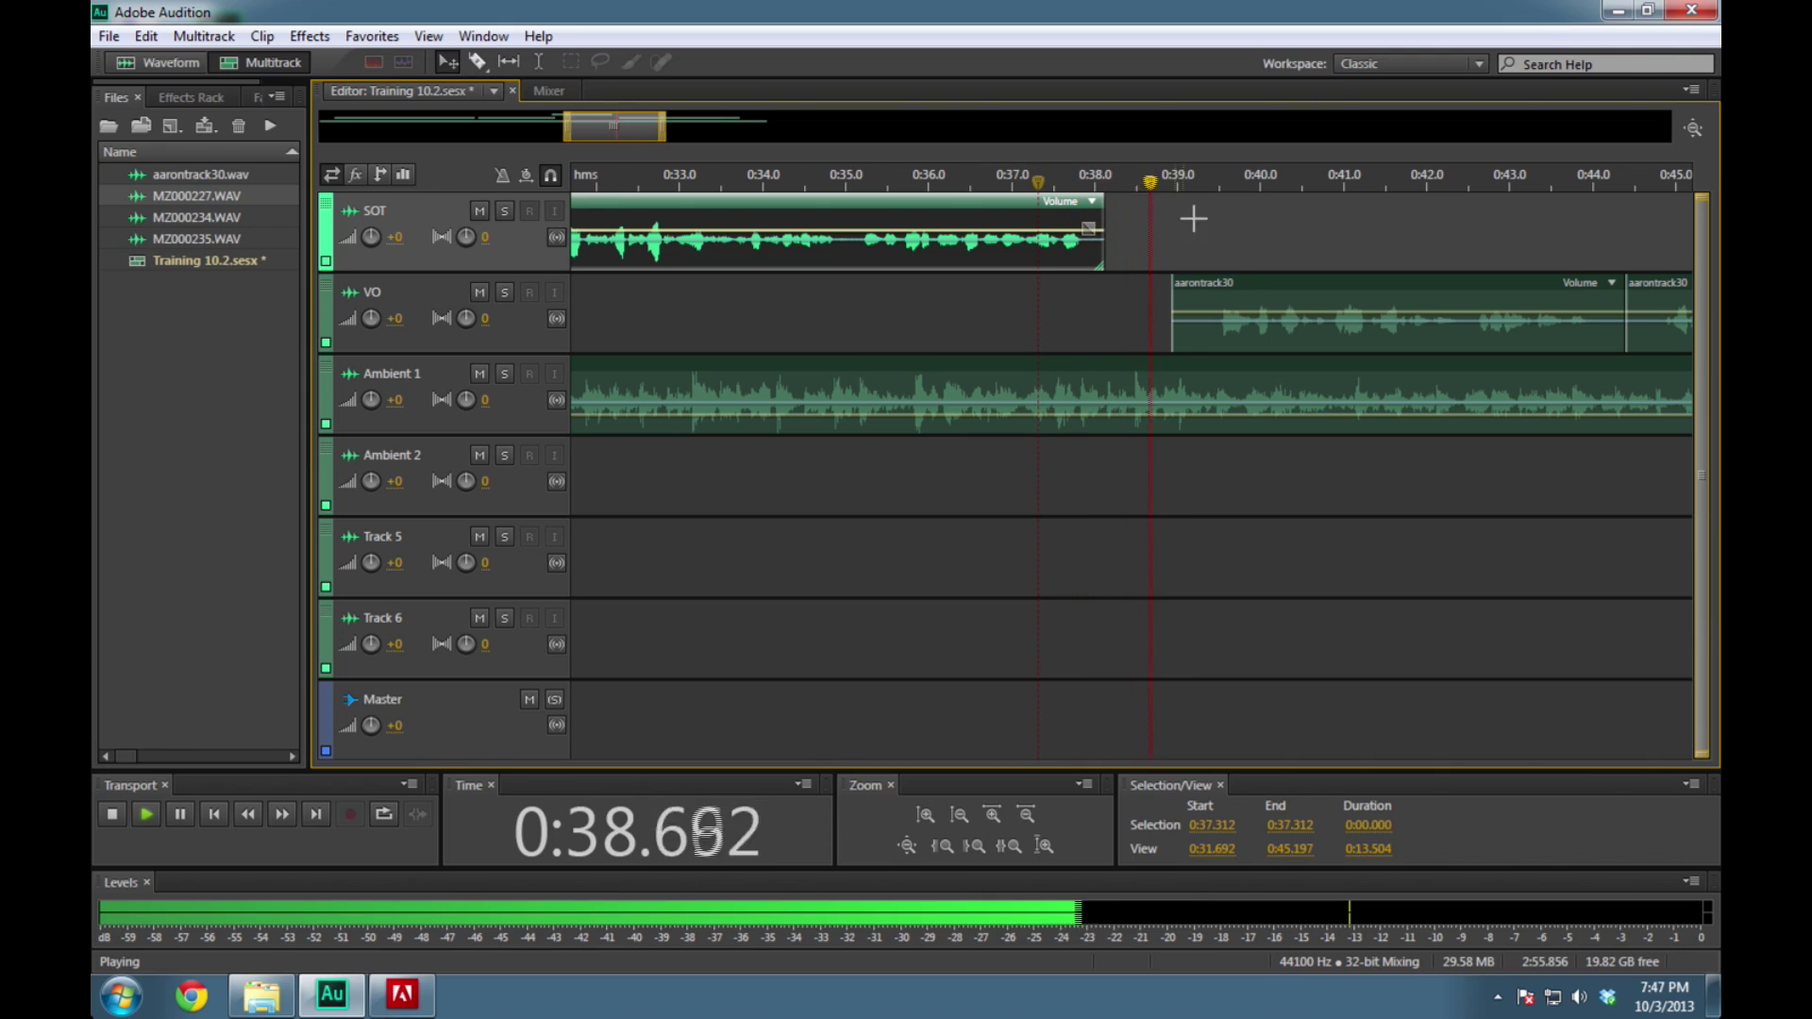
key("space")
Trim the silence off the third VO clip's start, butt it against the SOT clip's end, and play the transition from 0:37.462
left_click_drag(1307, 300, 1232, 298)
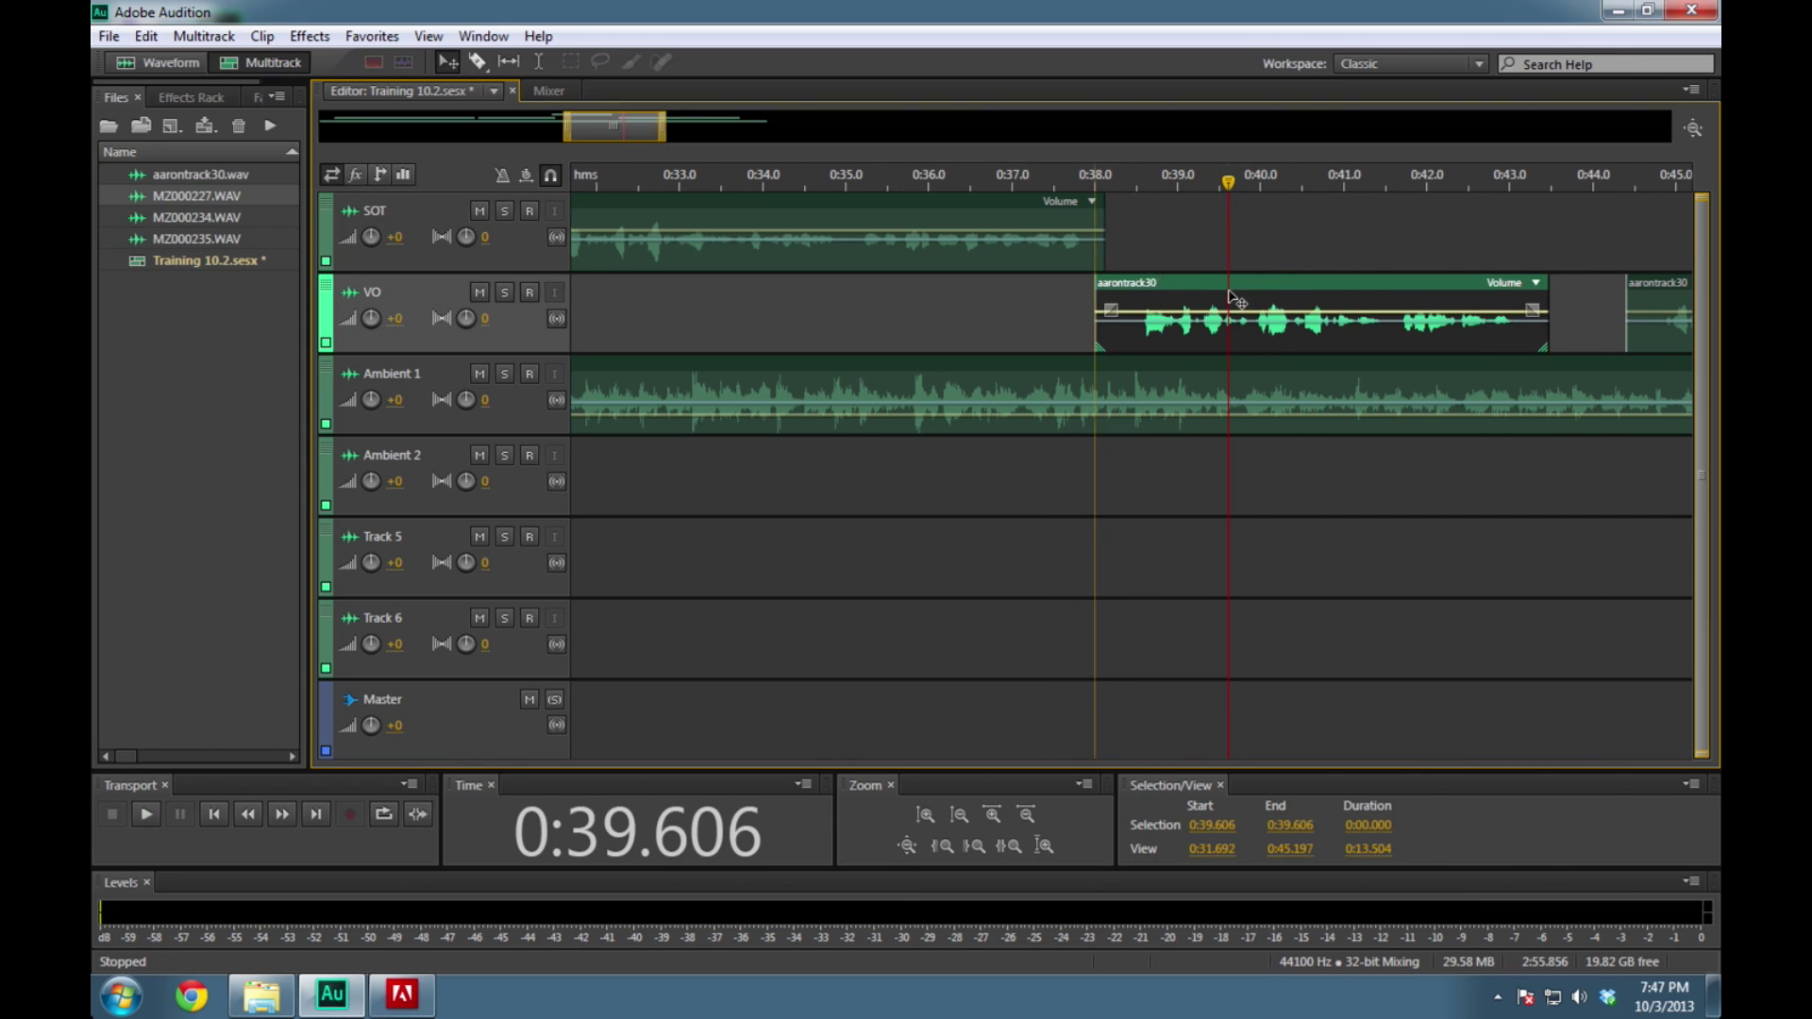
left_click_drag(1095, 300, 1149, 294)
left_click_drag(1090, 166, 1051, 173)
key("space")
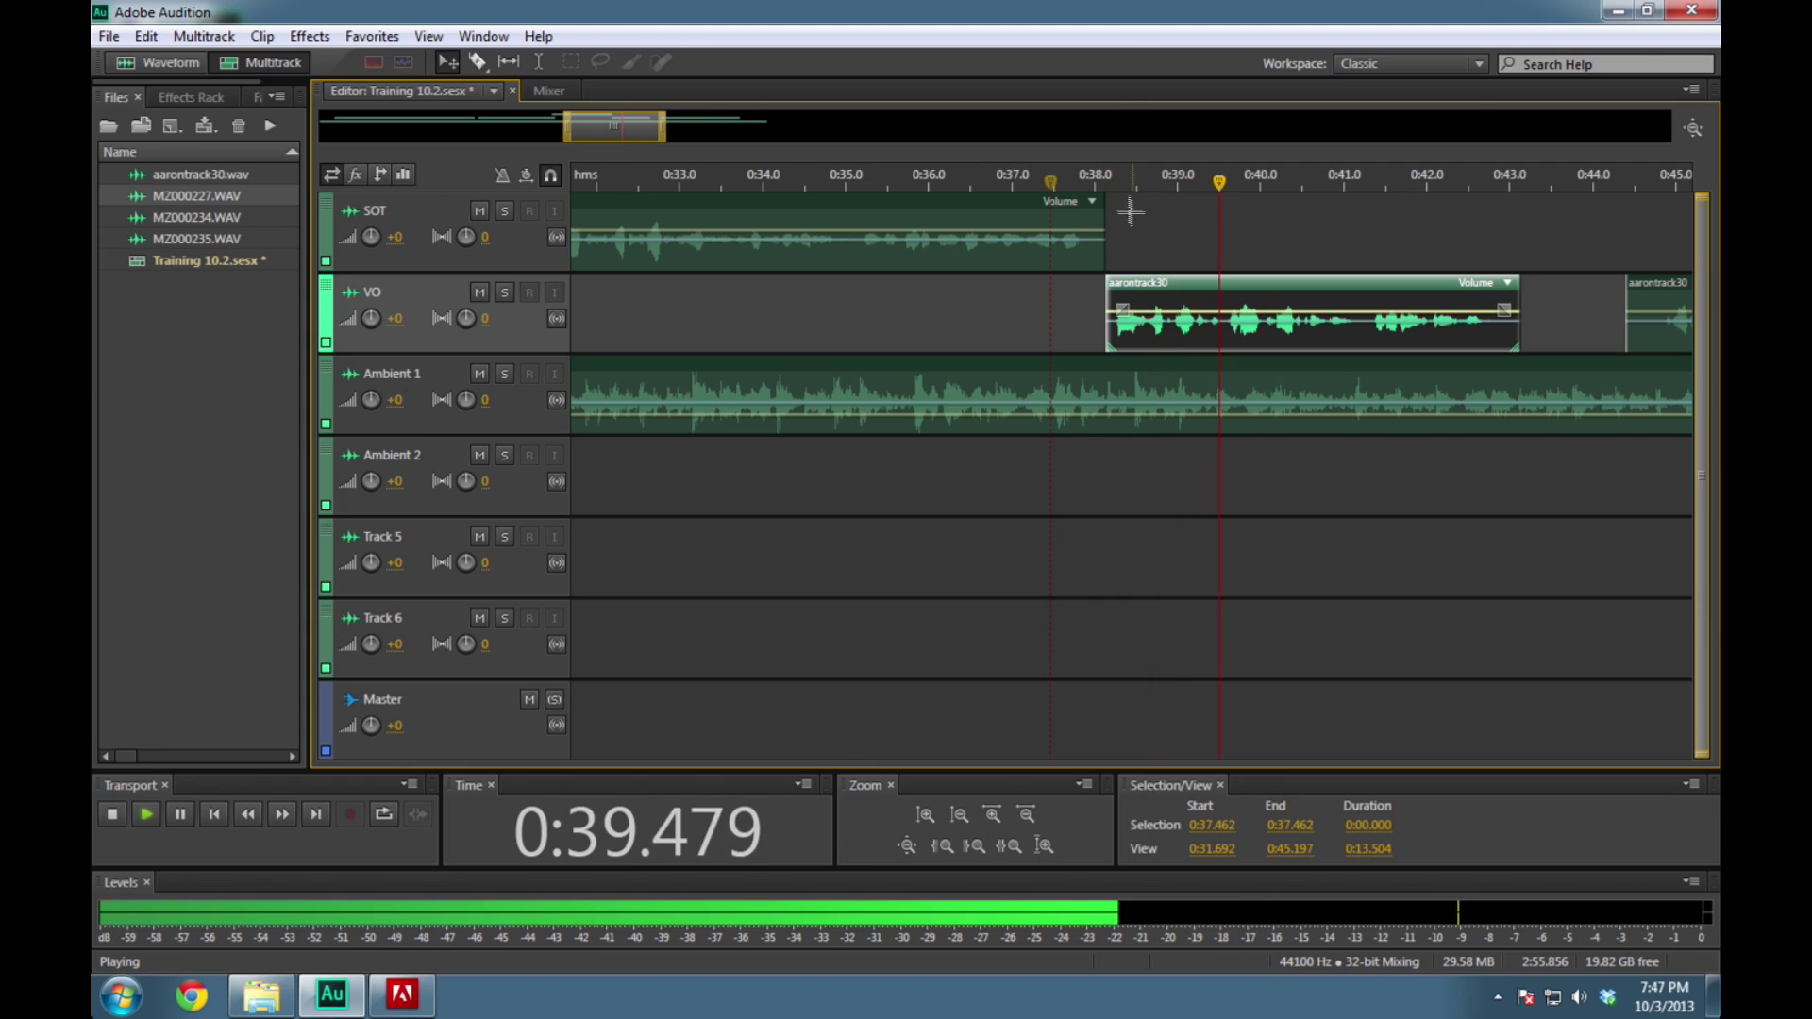
key("space")
Replay the transition from 0:37.108 and shift the third VO clip slightly later to start at about 0:38.4
left_click_drag(1110, 176, 1027, 180)
left_click(939, 175)
key("space")
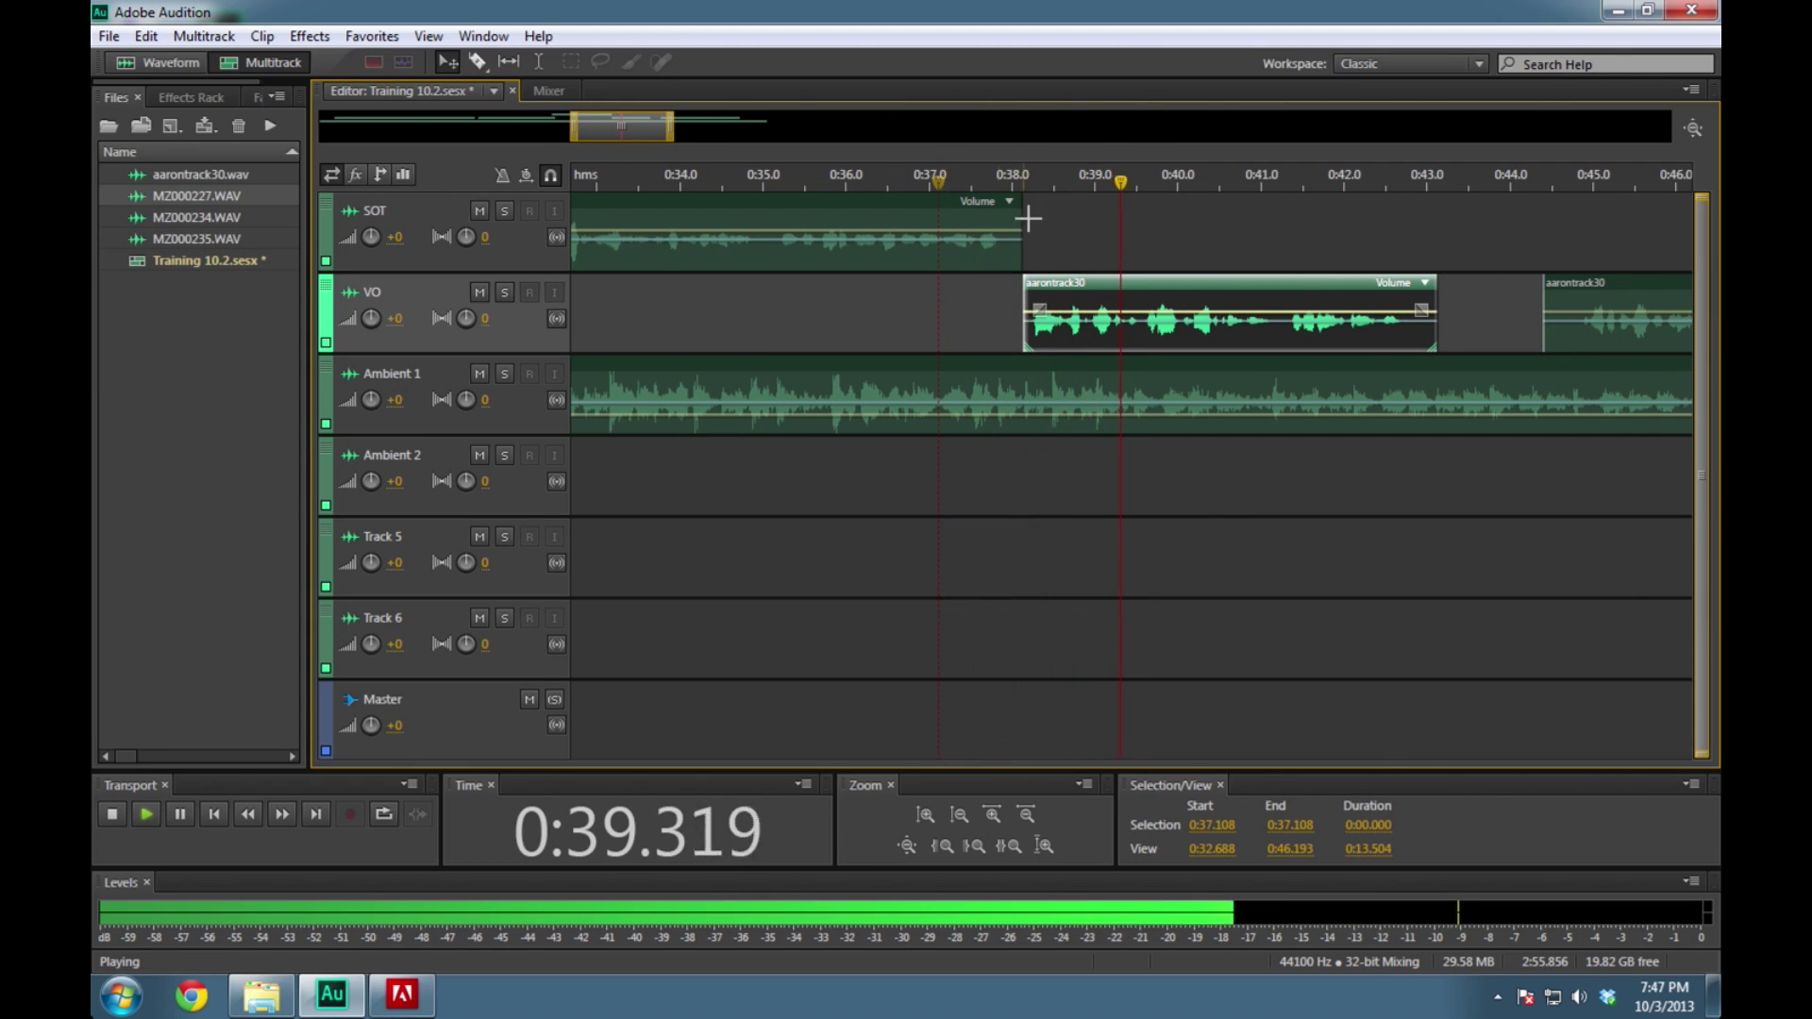
key("space")
left_click_drag(1073, 286, 1090, 289)
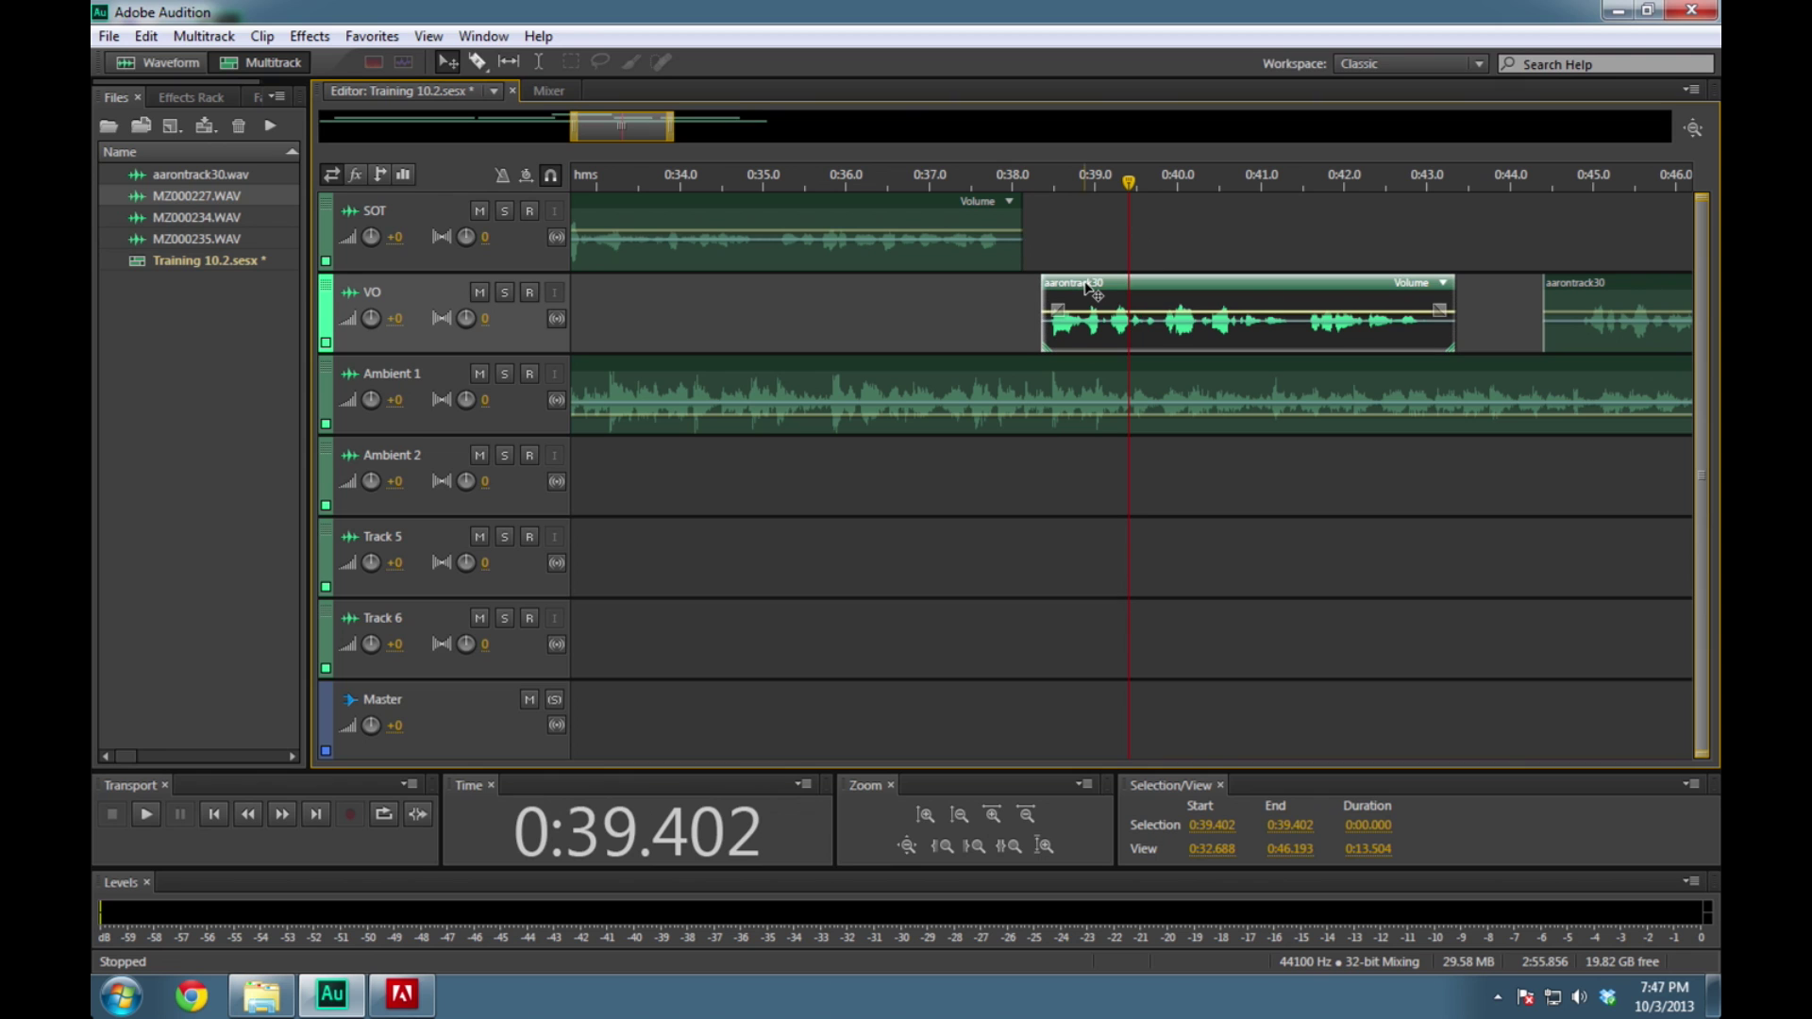
Play the overlap between the second VO clip and the SOT fade-in from 0:29.632 and select the SOT clip
scroll(1090, 281, "left", 5)
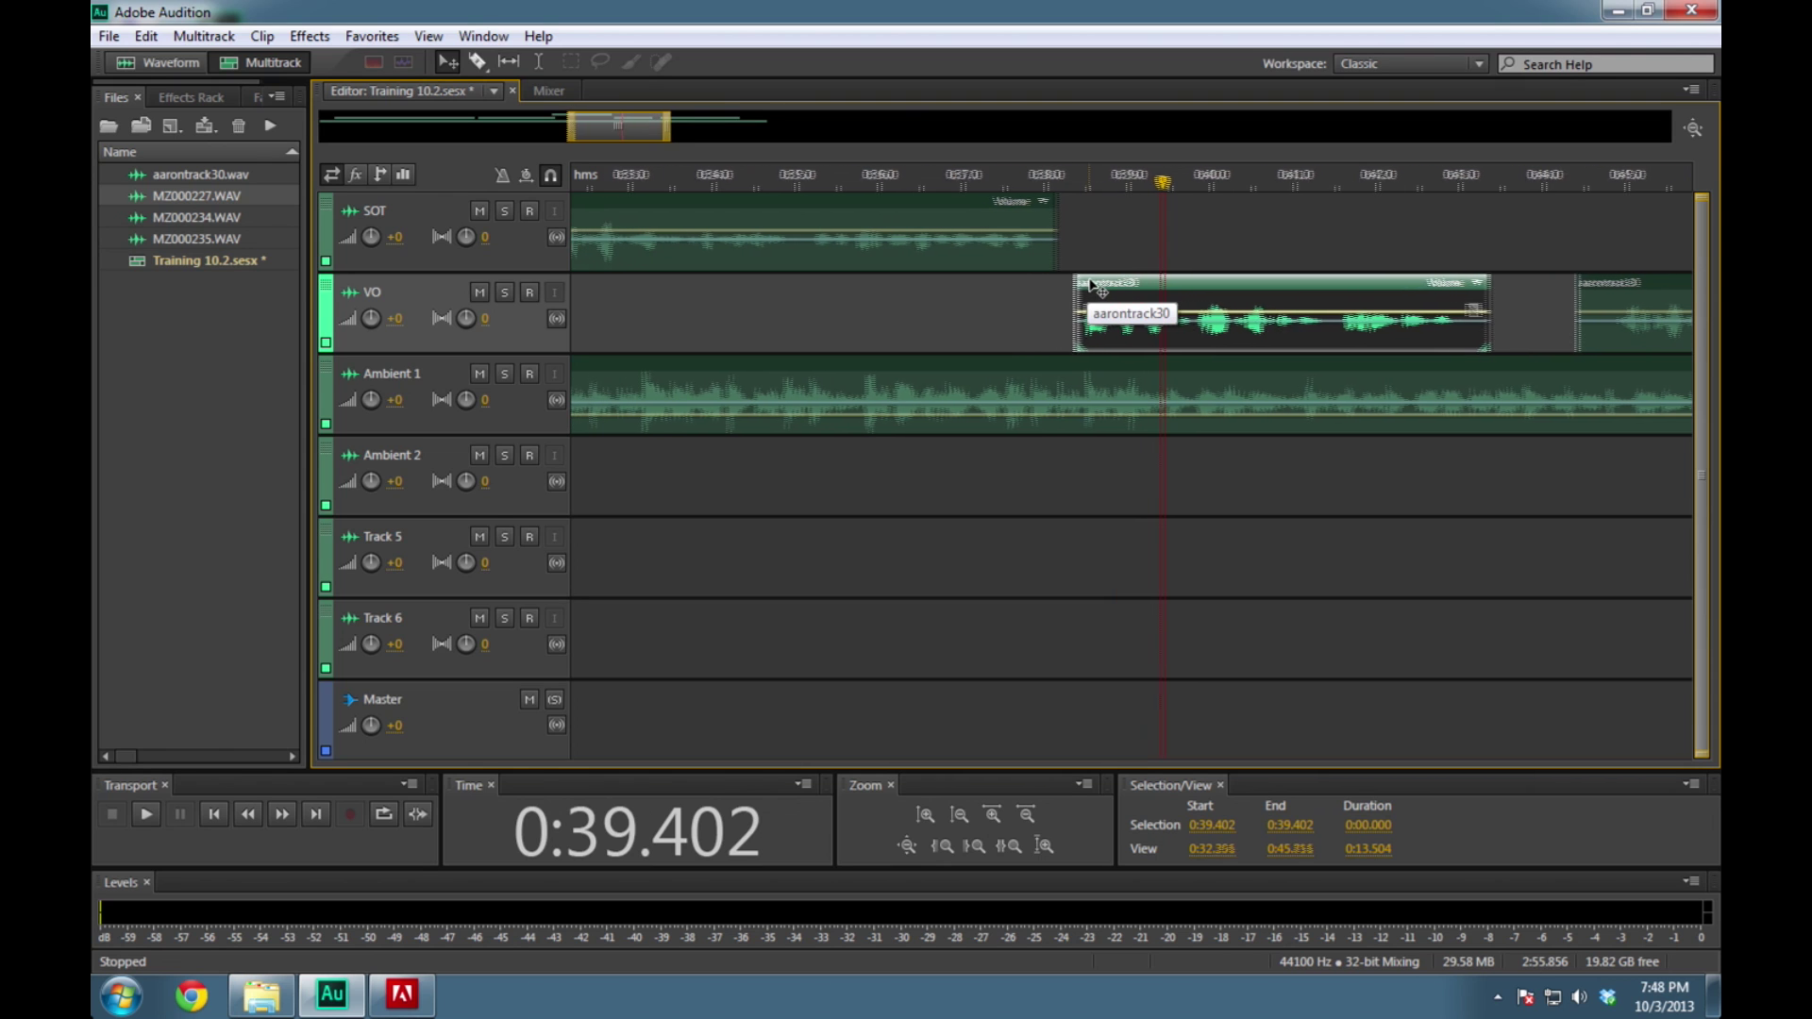
scroll(1076, 269, "left", 5)
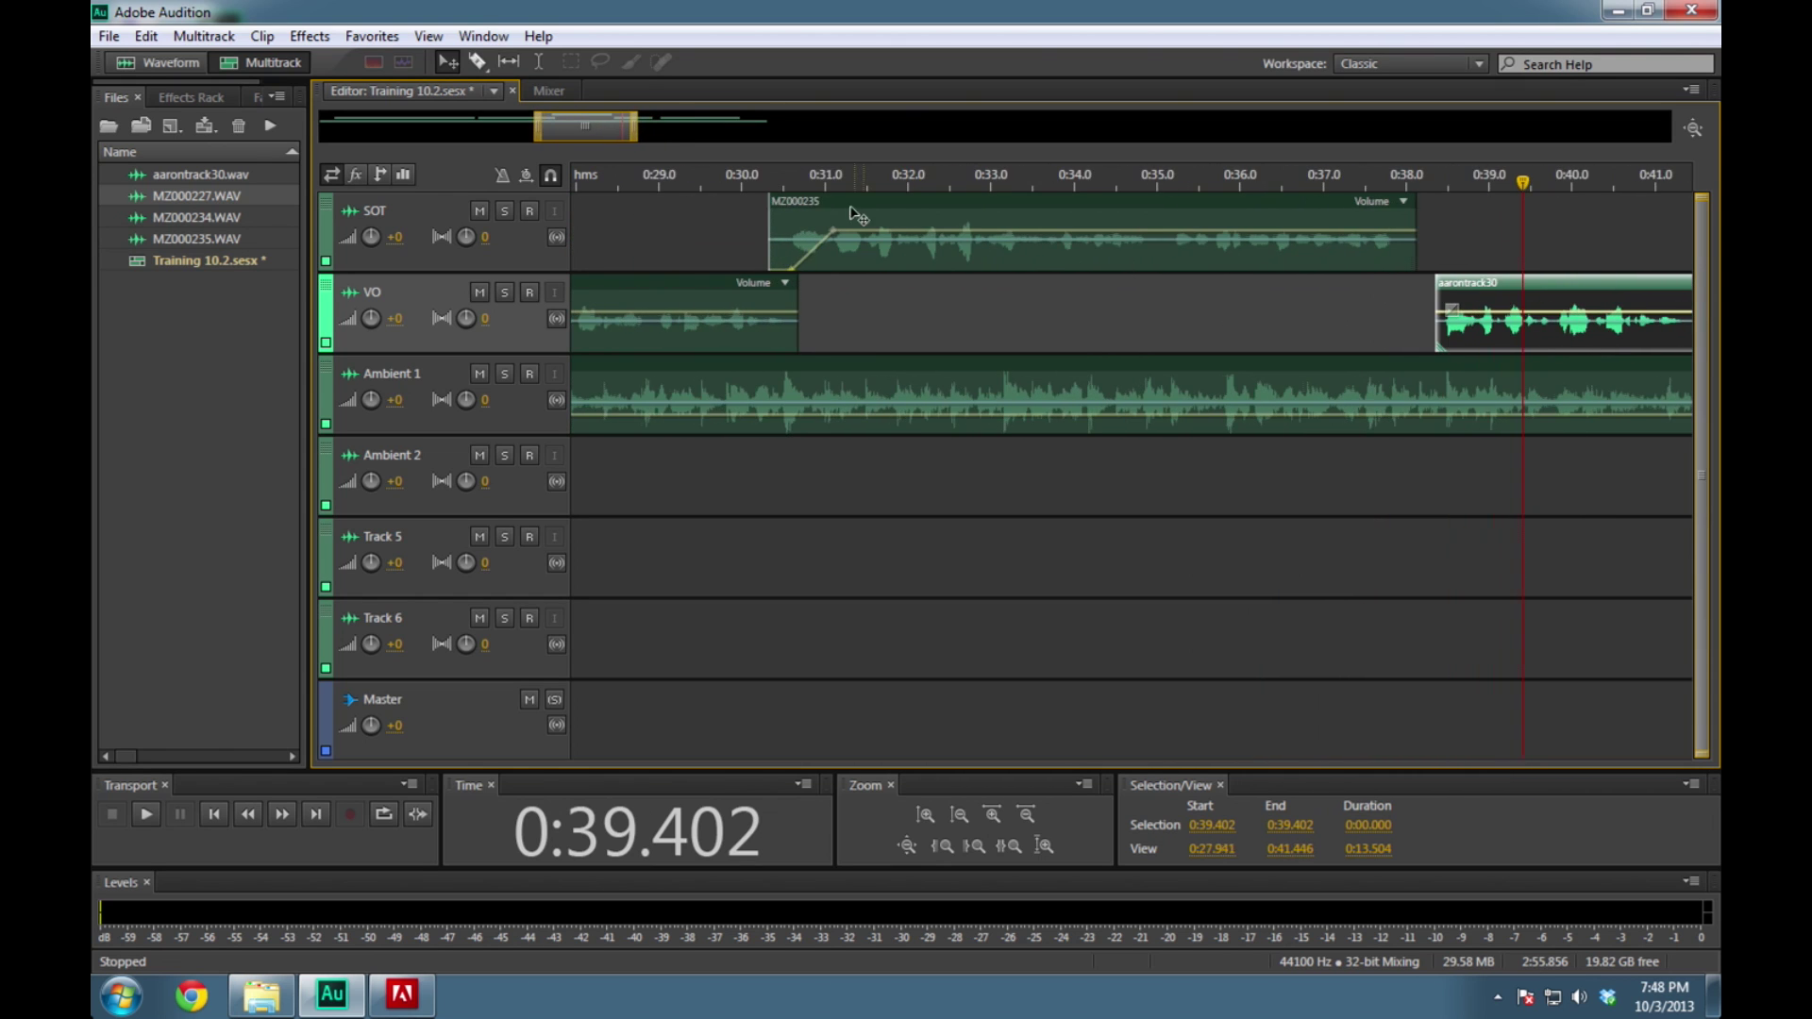
left_click_drag(770, 168, 698, 174)
left_click(652, 175)
left_click(643, 176)
key("space")
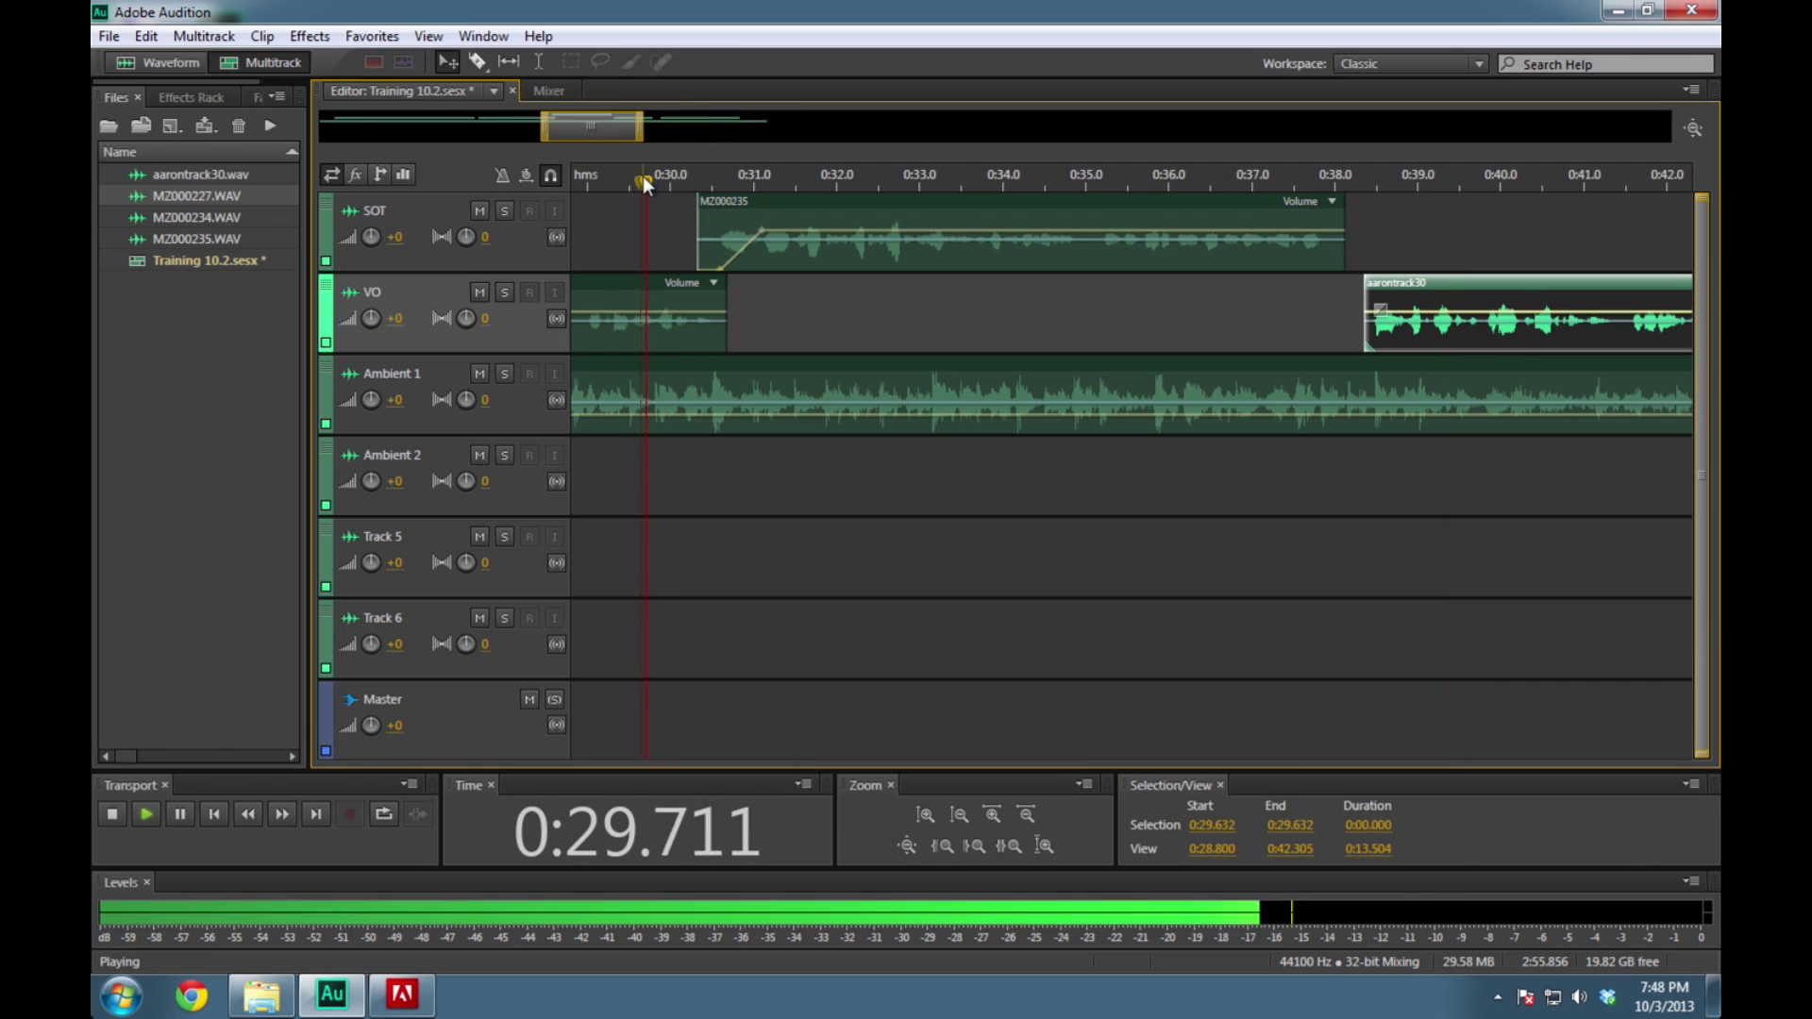
key("space")
left_click(771, 216)
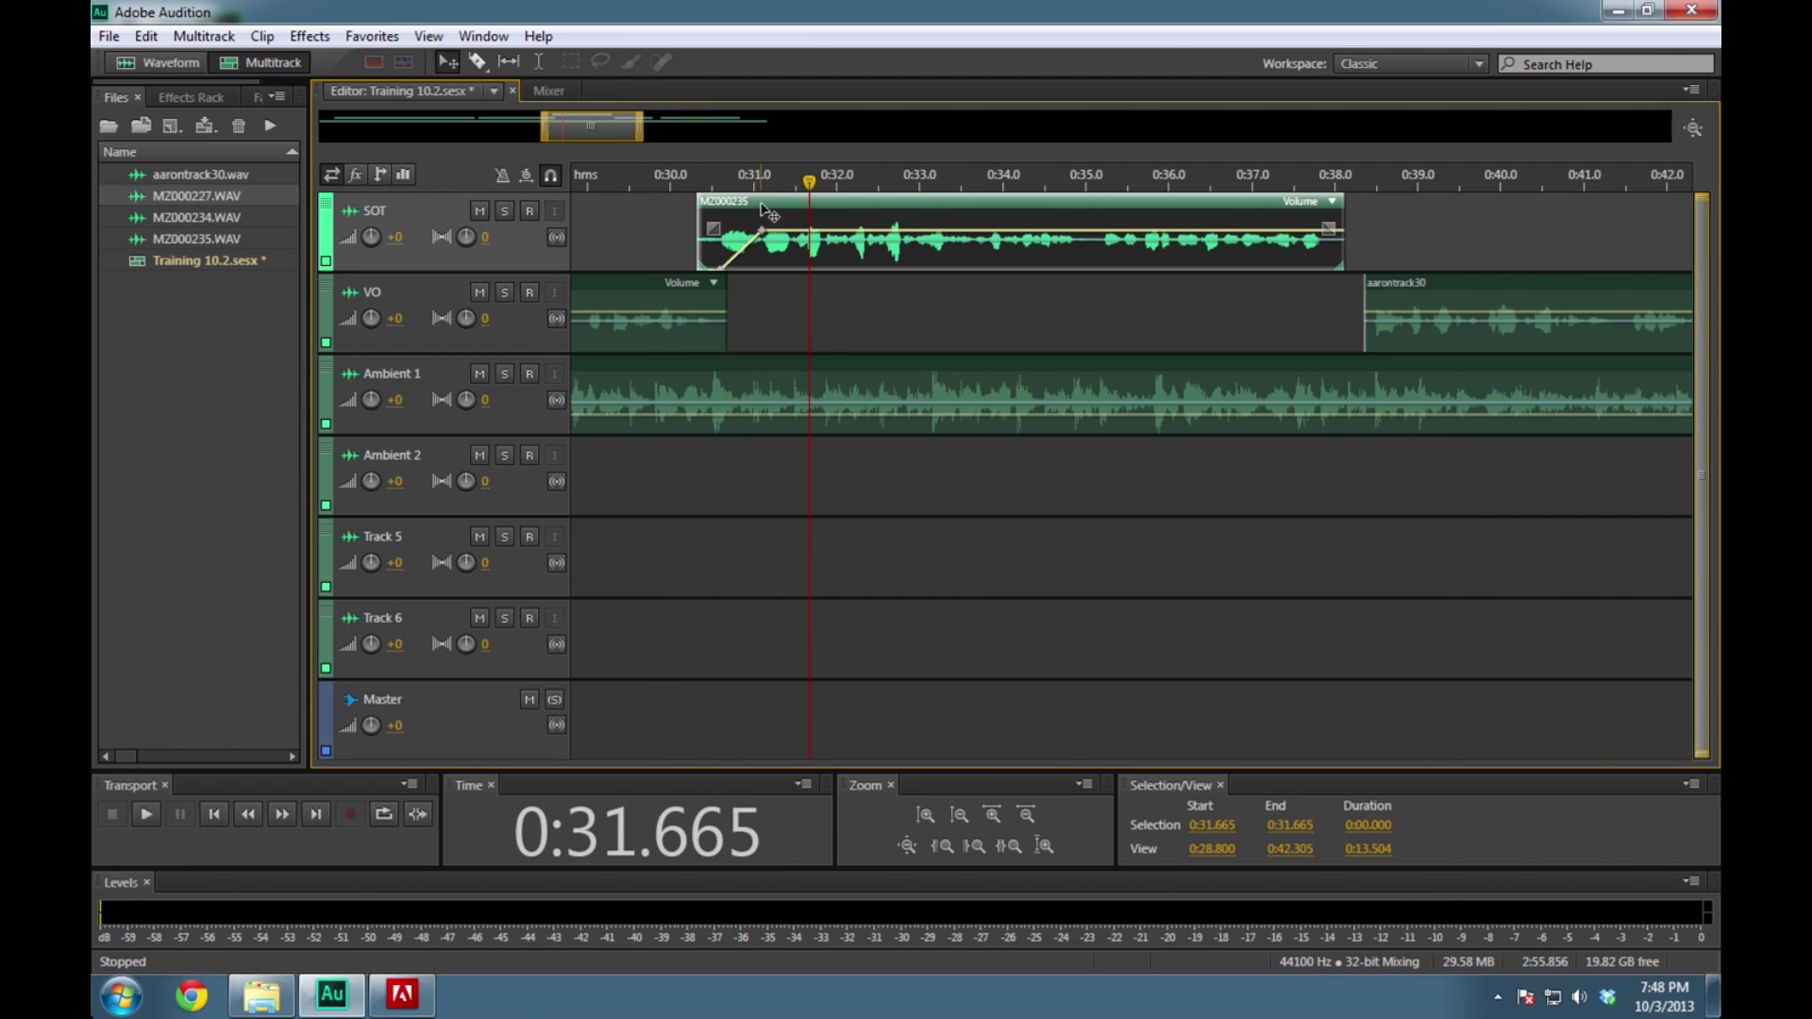
Move the SOT clip later to start at about 0:38.2 and place the third VO clip directly against the second one's end
left_click(1693, 127)
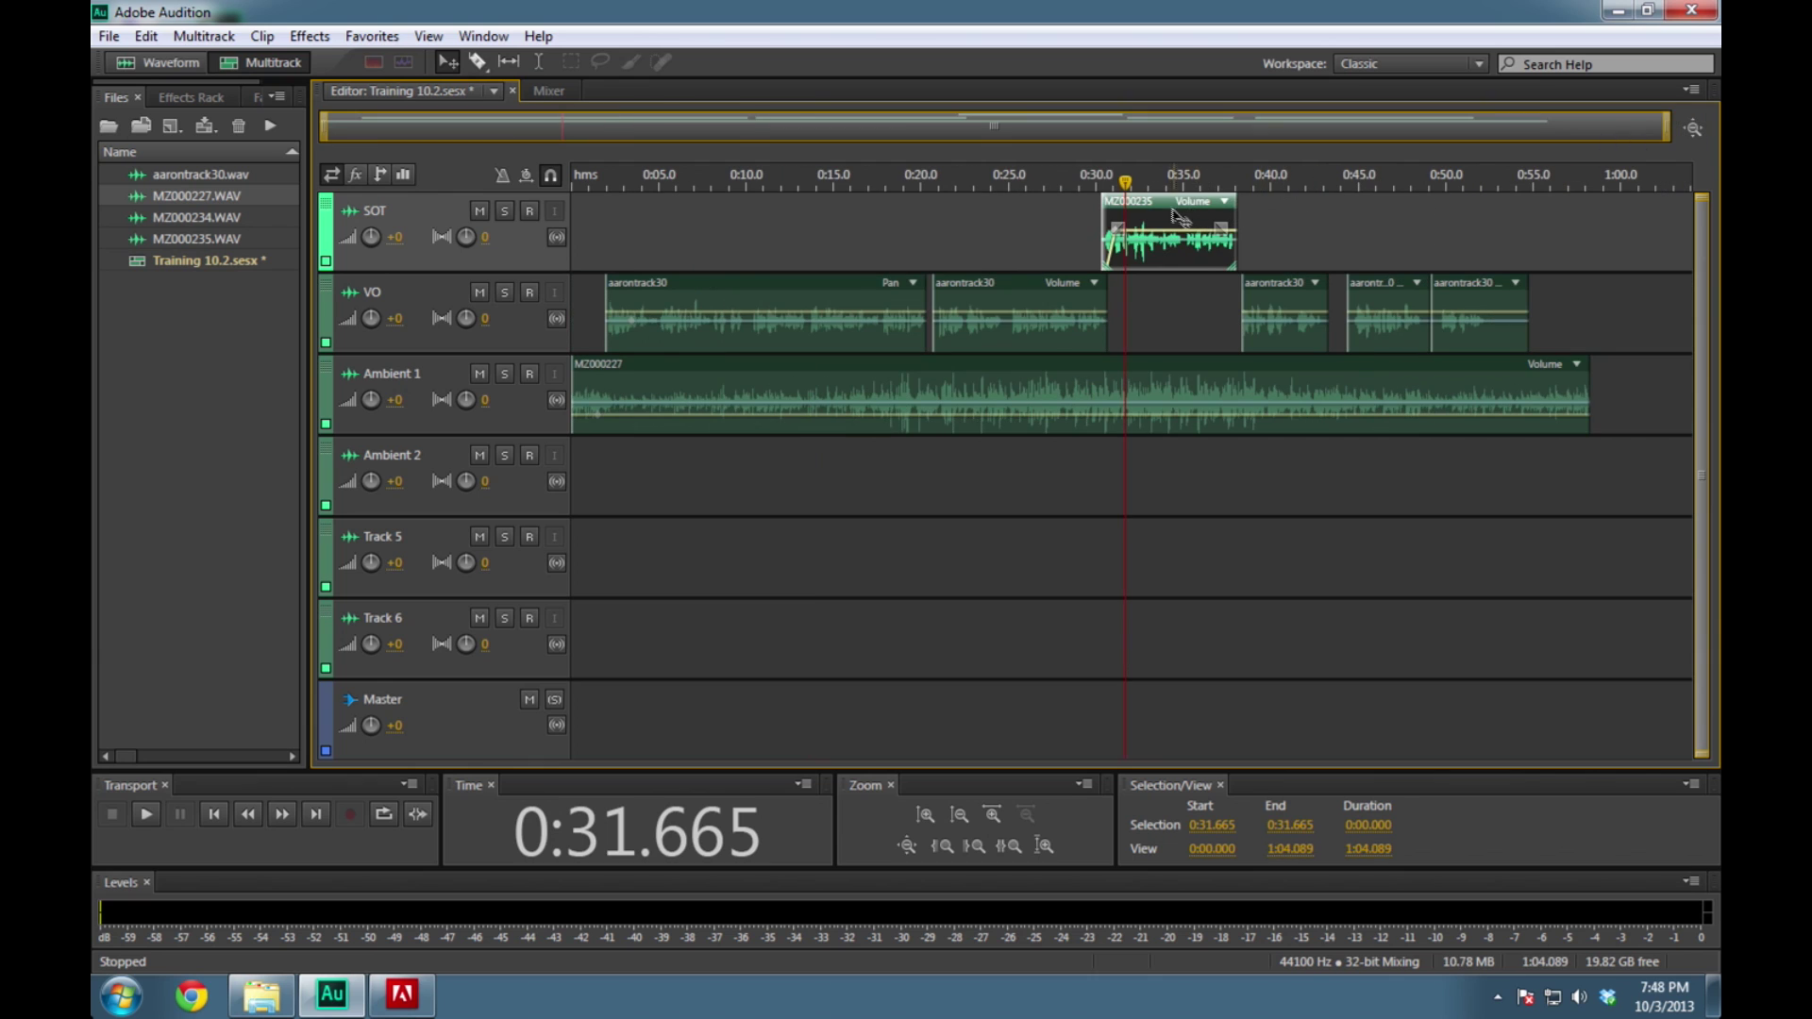
left_click_drag(1170, 209, 1308, 209)
left_click_drag(1290, 287, 1146, 286)
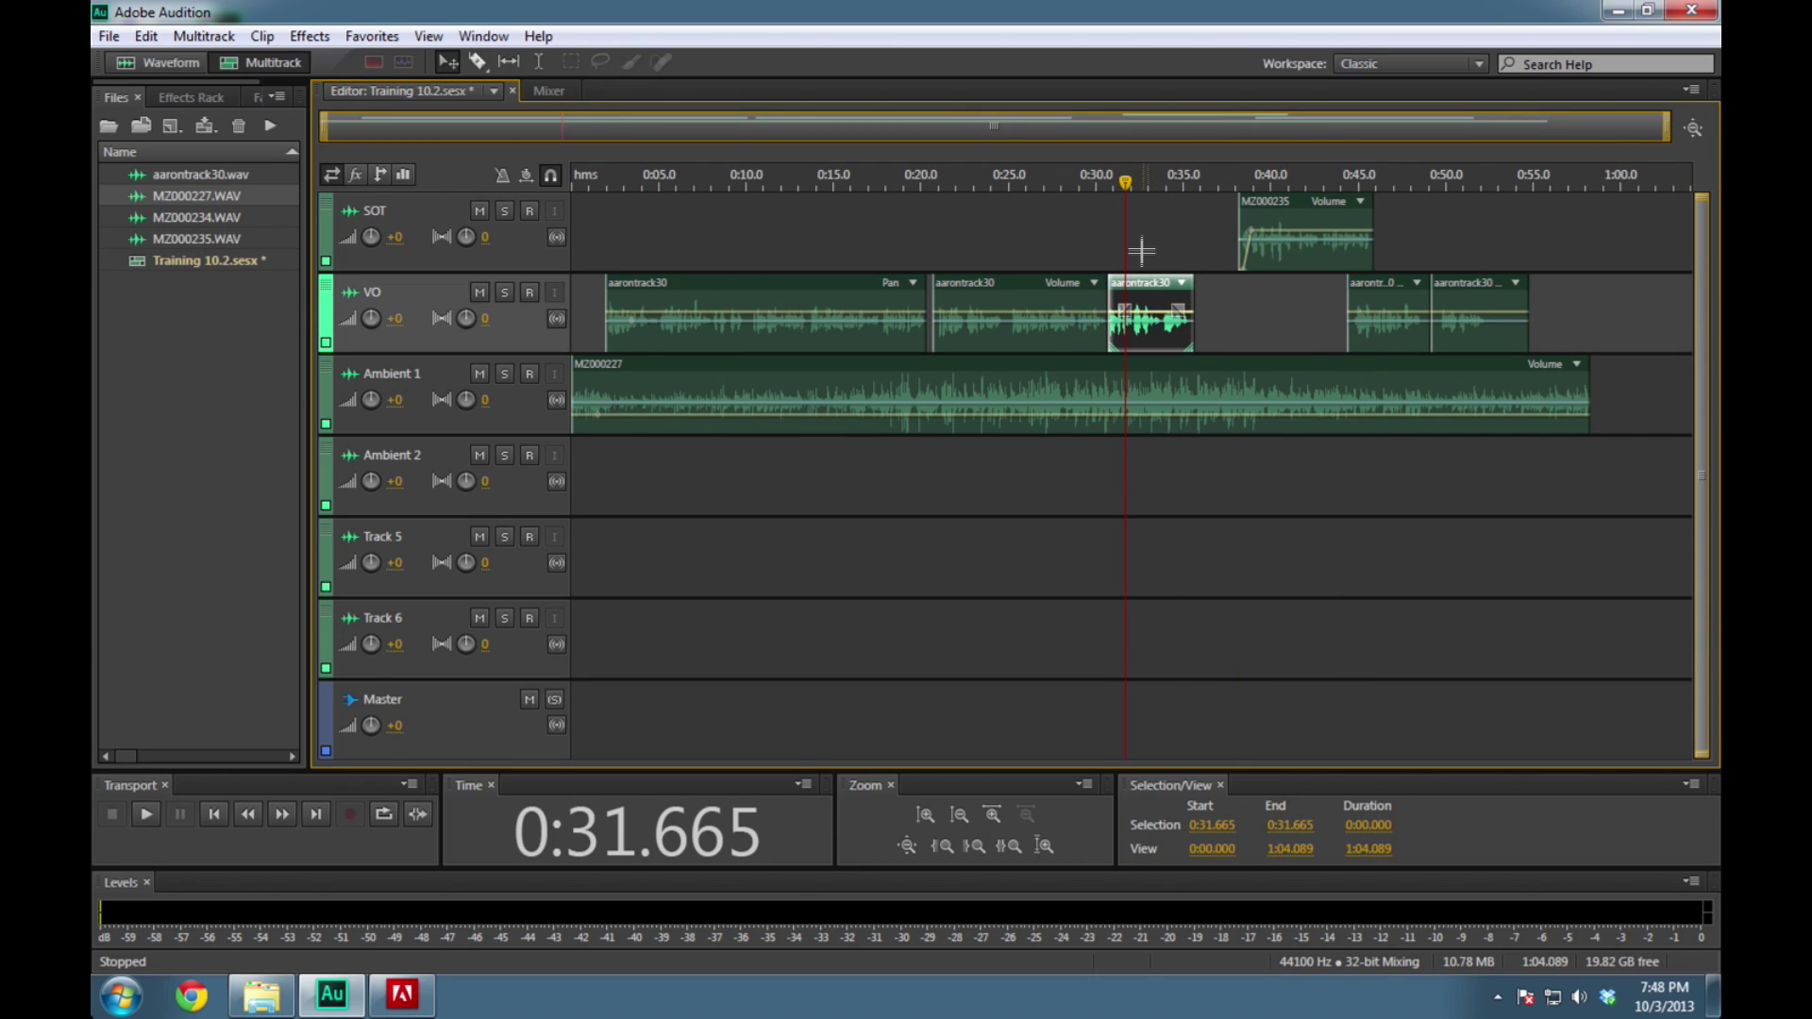
Play the transition from the second to the third VO clip from 0:28.584
key("equal")
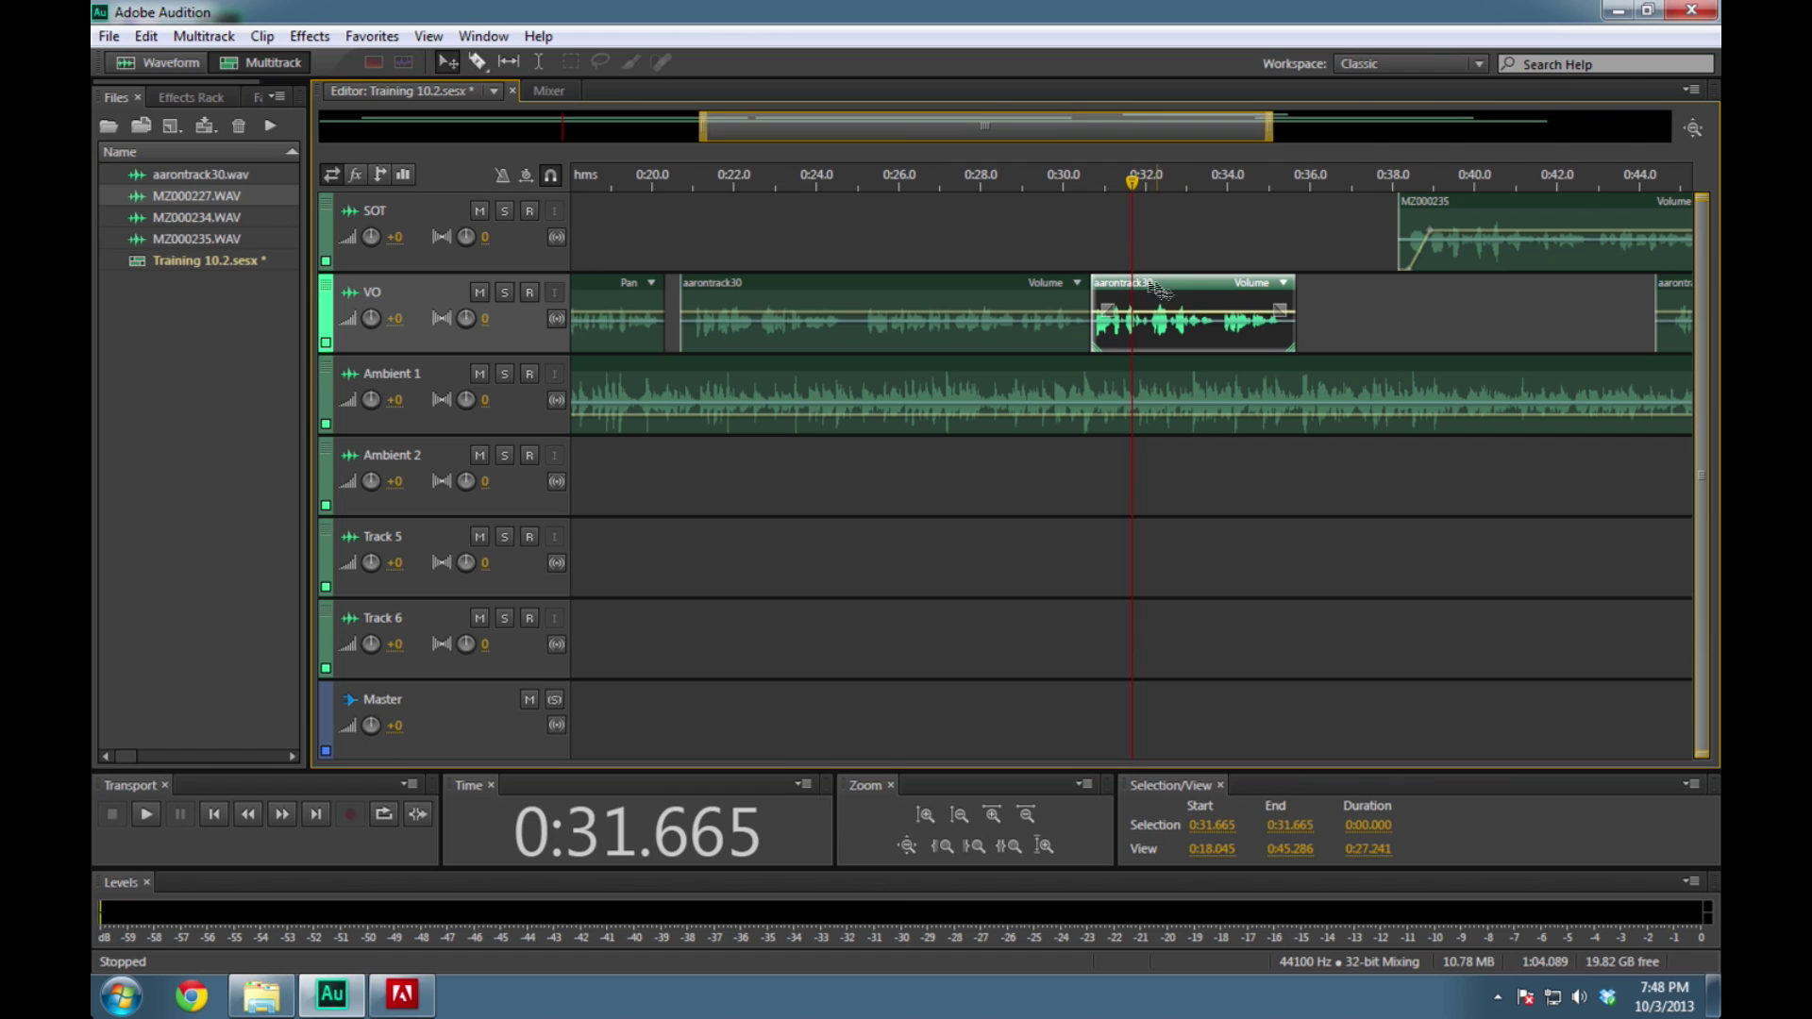
left_click(1005, 182)
key("space")
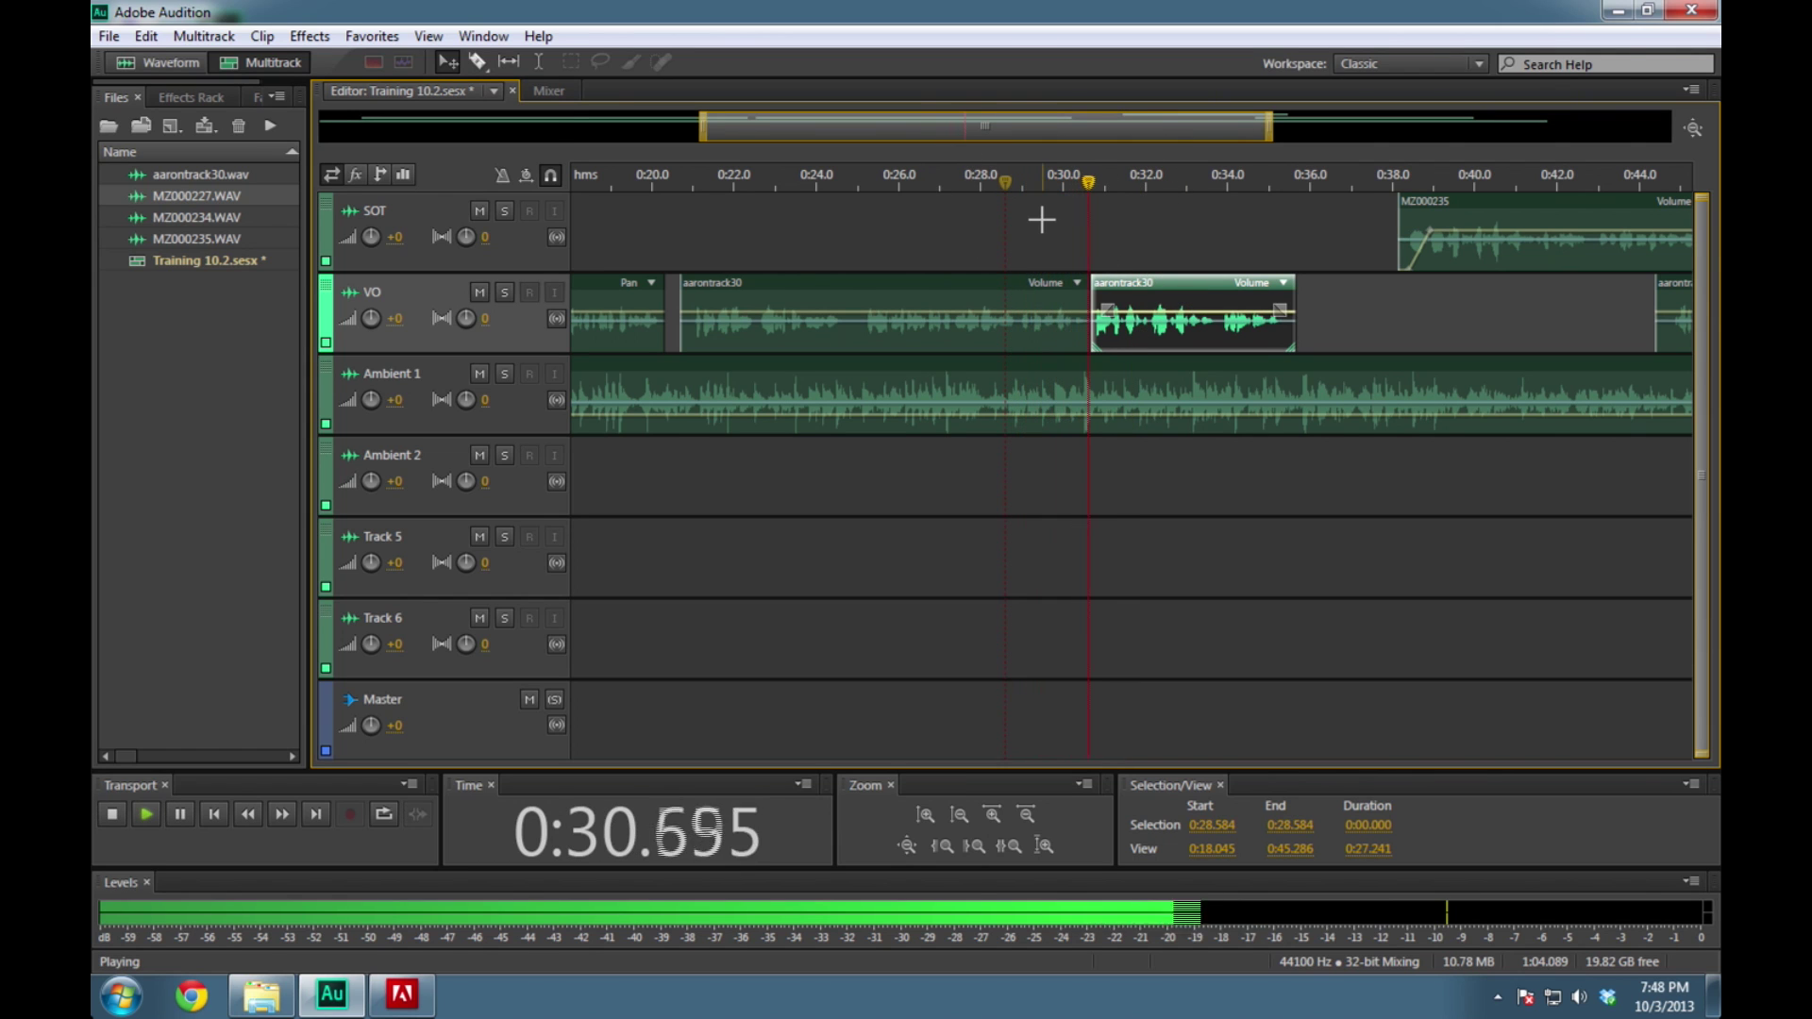
key("space")
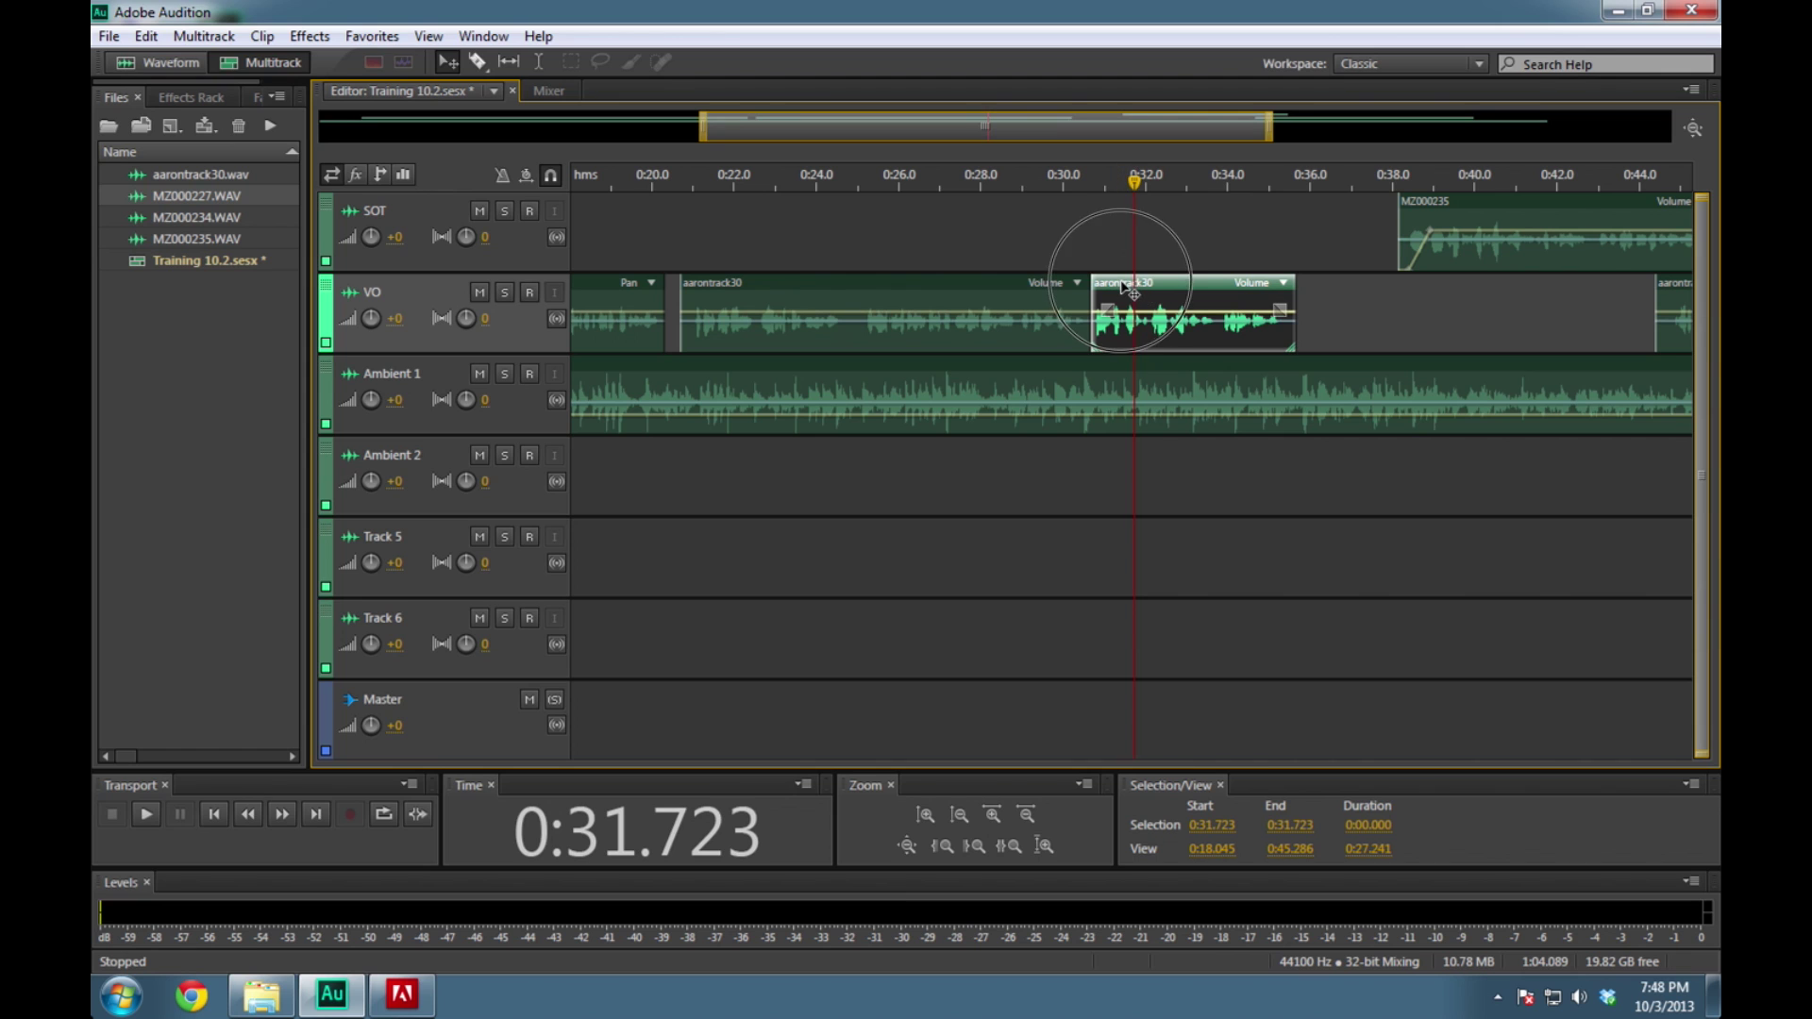
Shift the third VO clip later to start at about 0:31.0 and play the transition from 0:28.581
scroll(1130, 290, "up", 3)
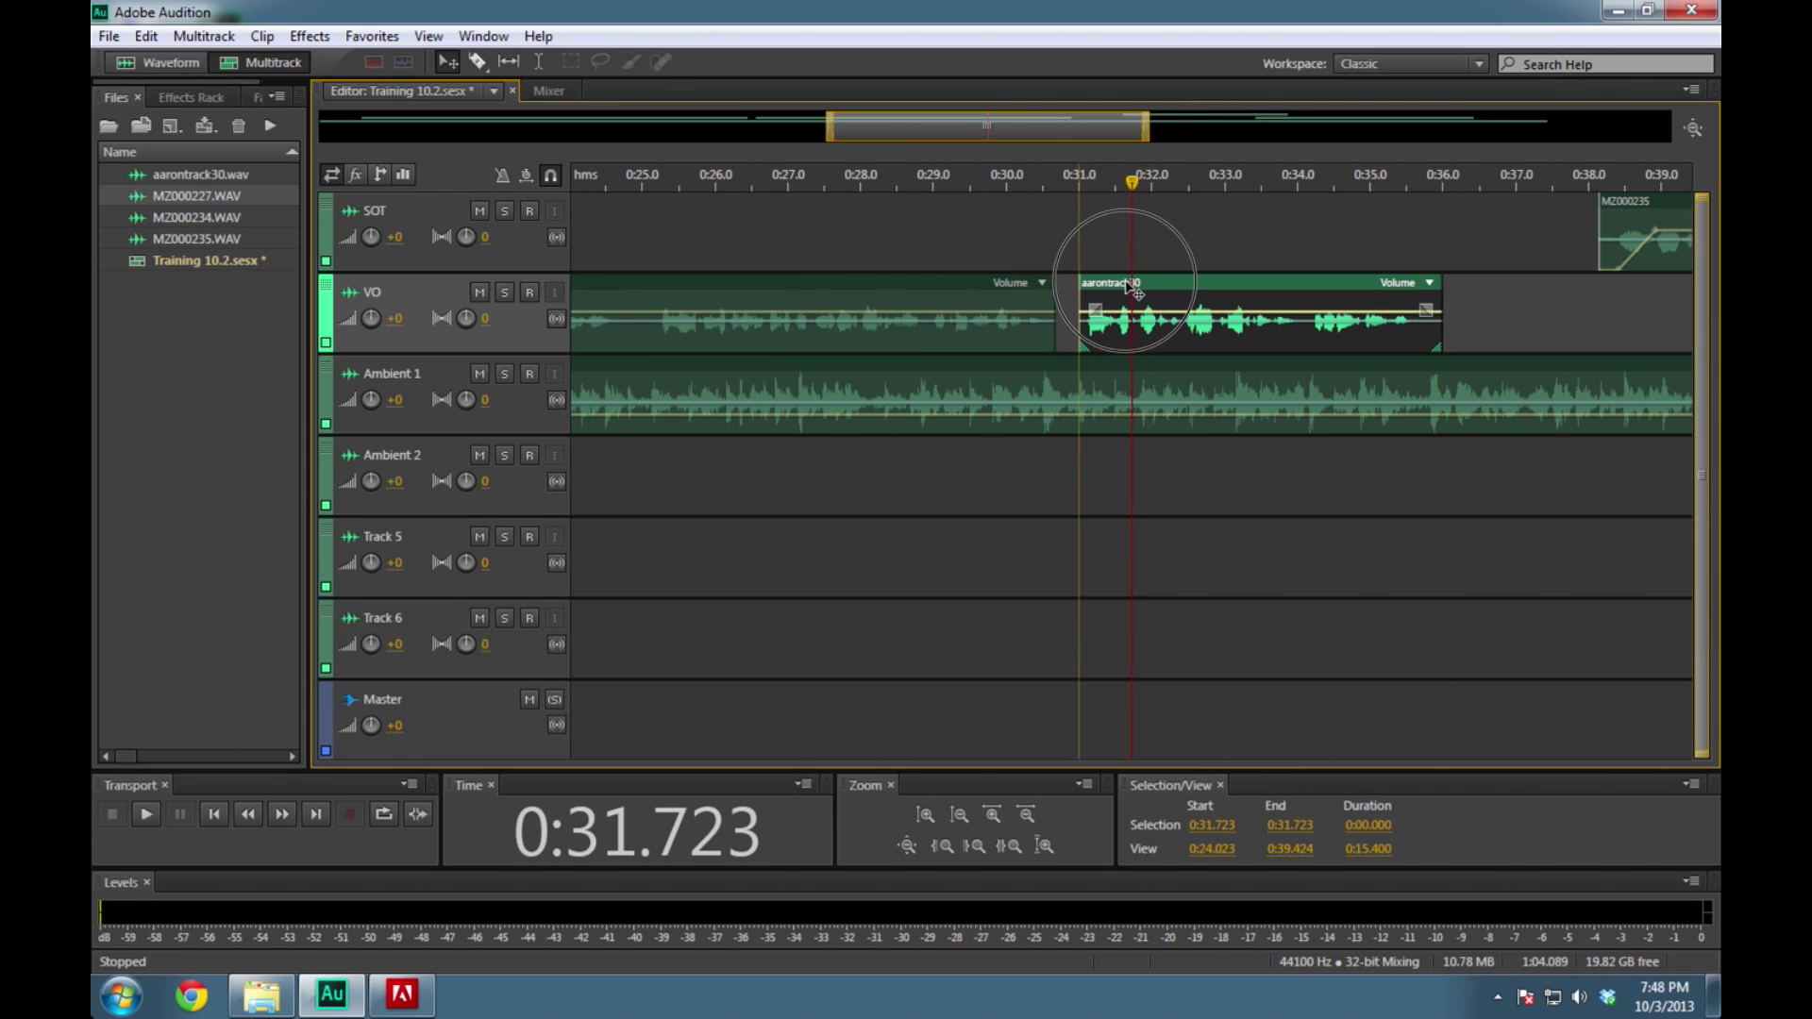
left_click(1132, 290)
left_click(905, 178)
key("space")
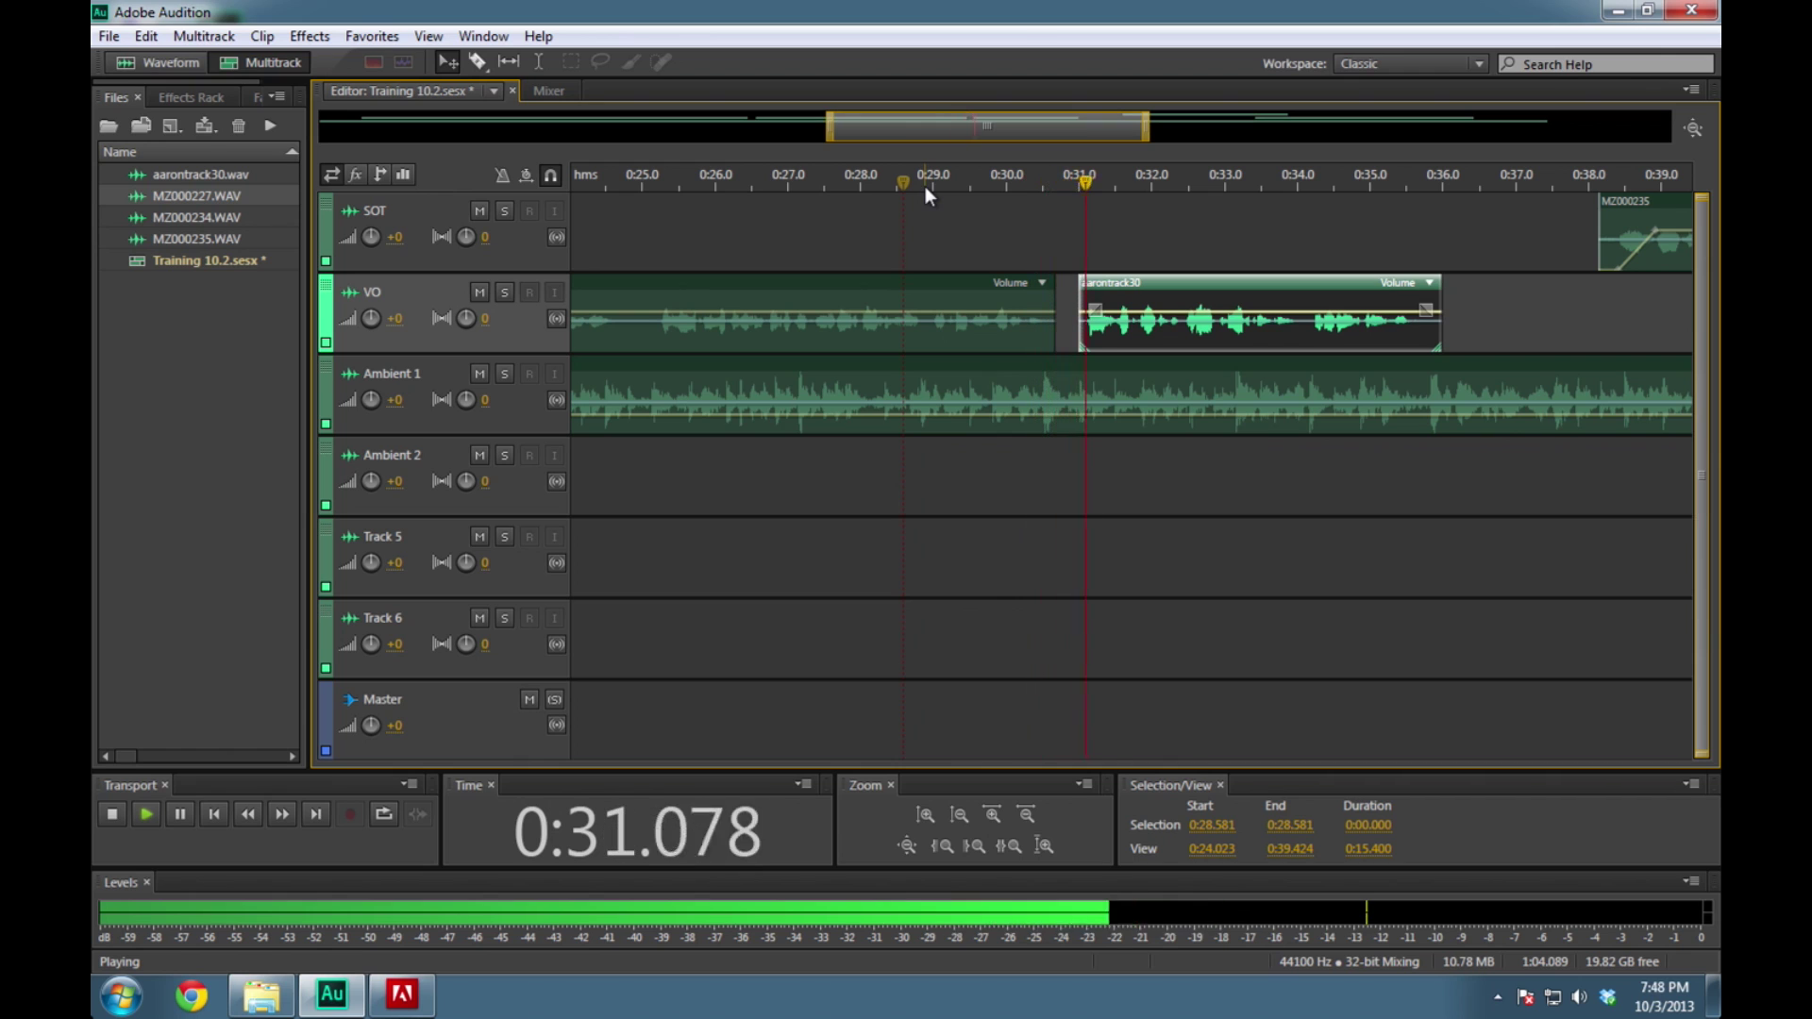
key("space")
Shift the third VO clip later again to start at about 0:31.3 and play the transition from 0:29.468
left_click_drag(1204, 288, 1230, 290)
mouse_move(998, 181)
left_mouse_down()
mouse_move(941, 184)
mouse_move(970, 186)
left_mouse_up()
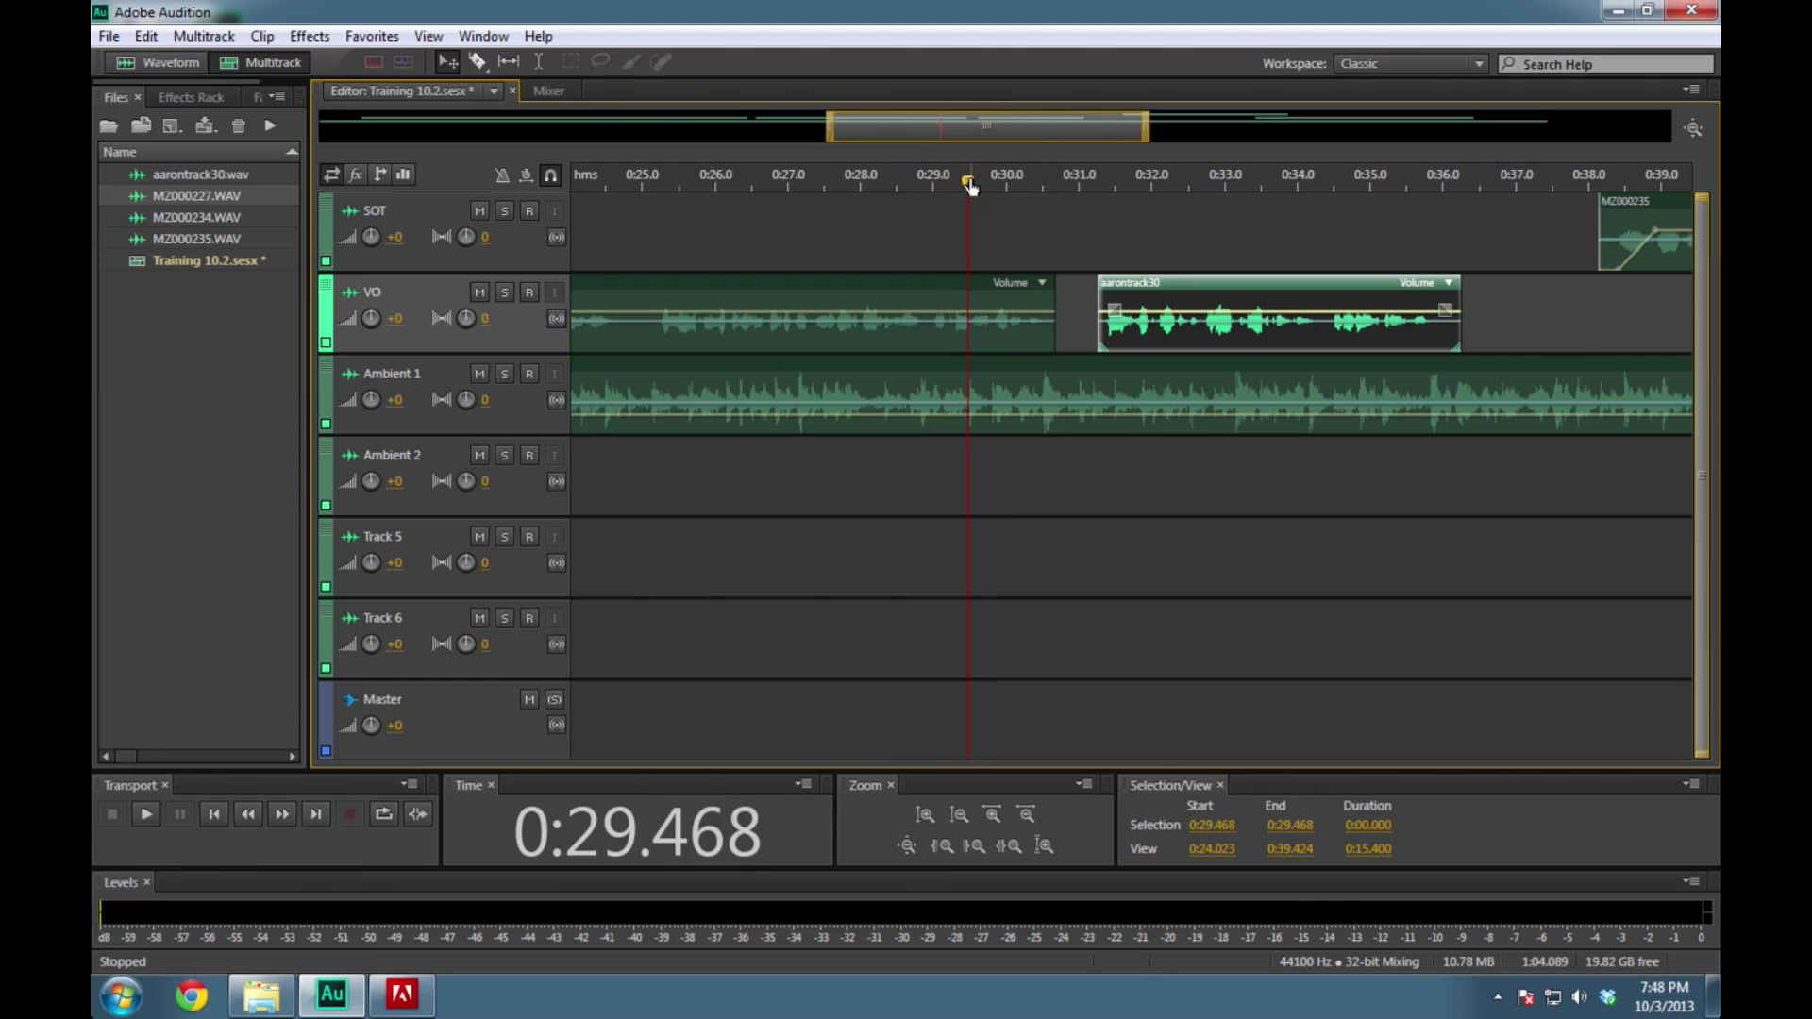
key("space")
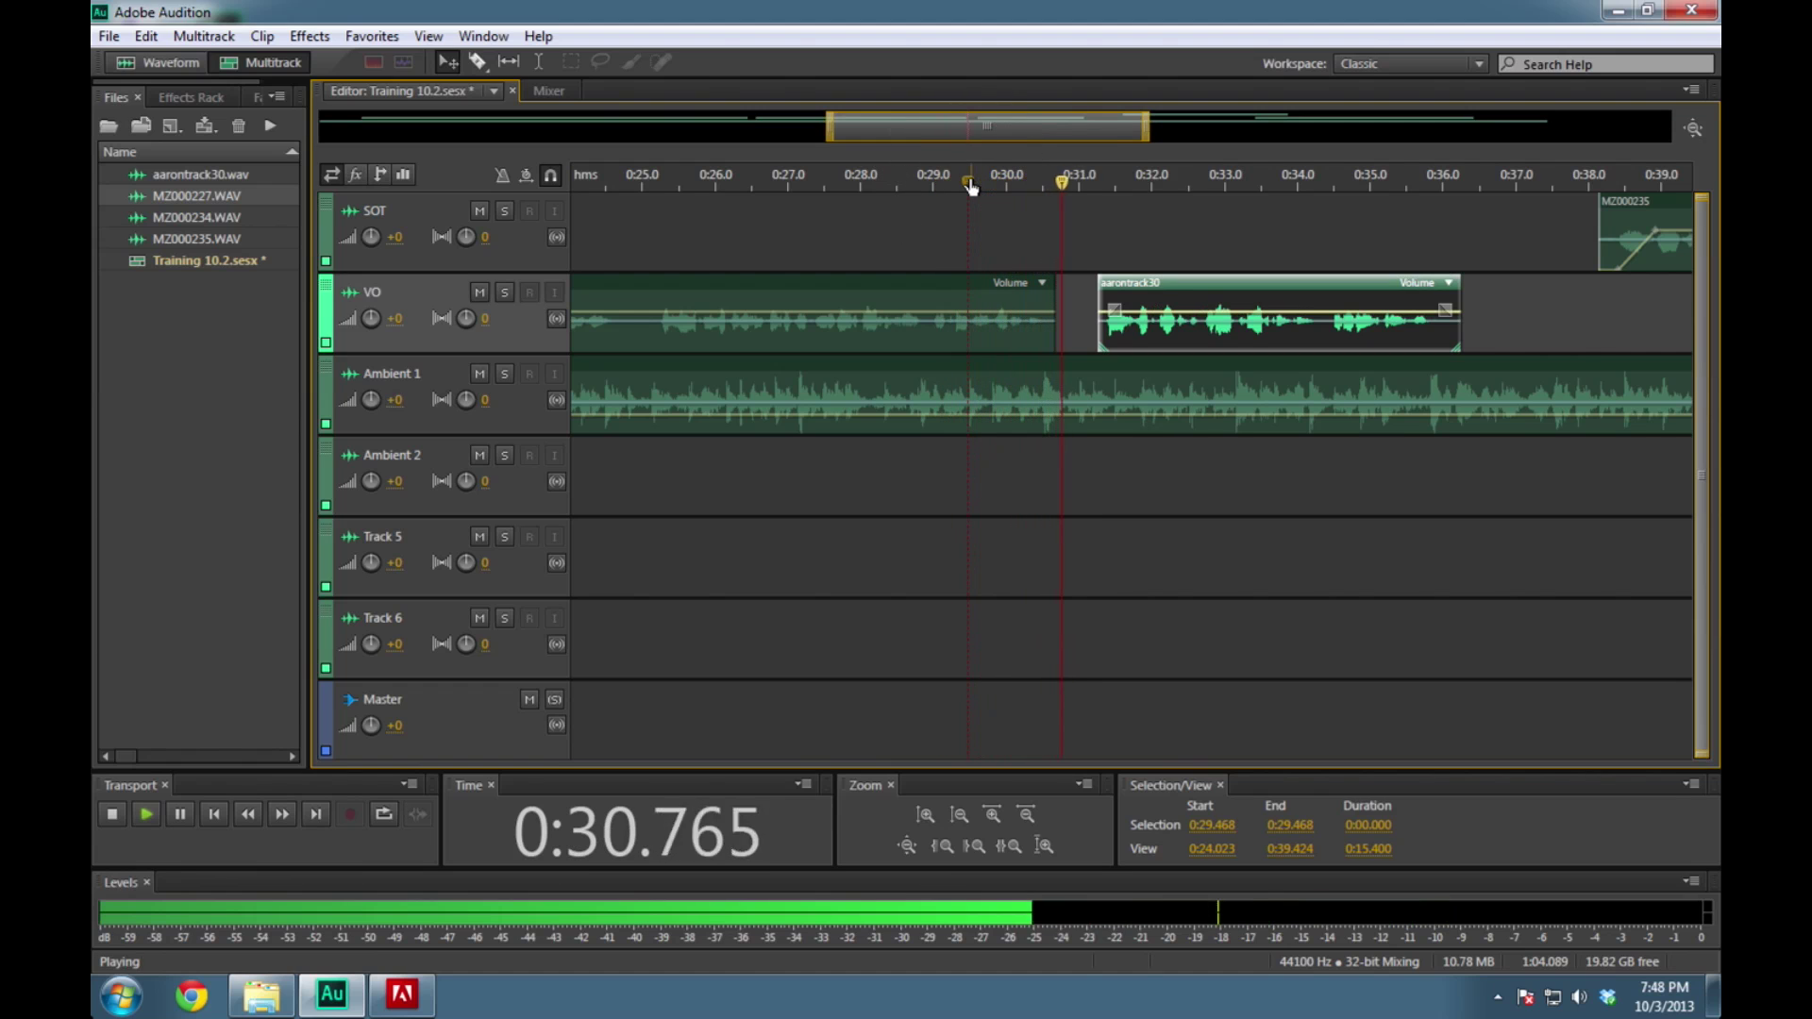
key("space")
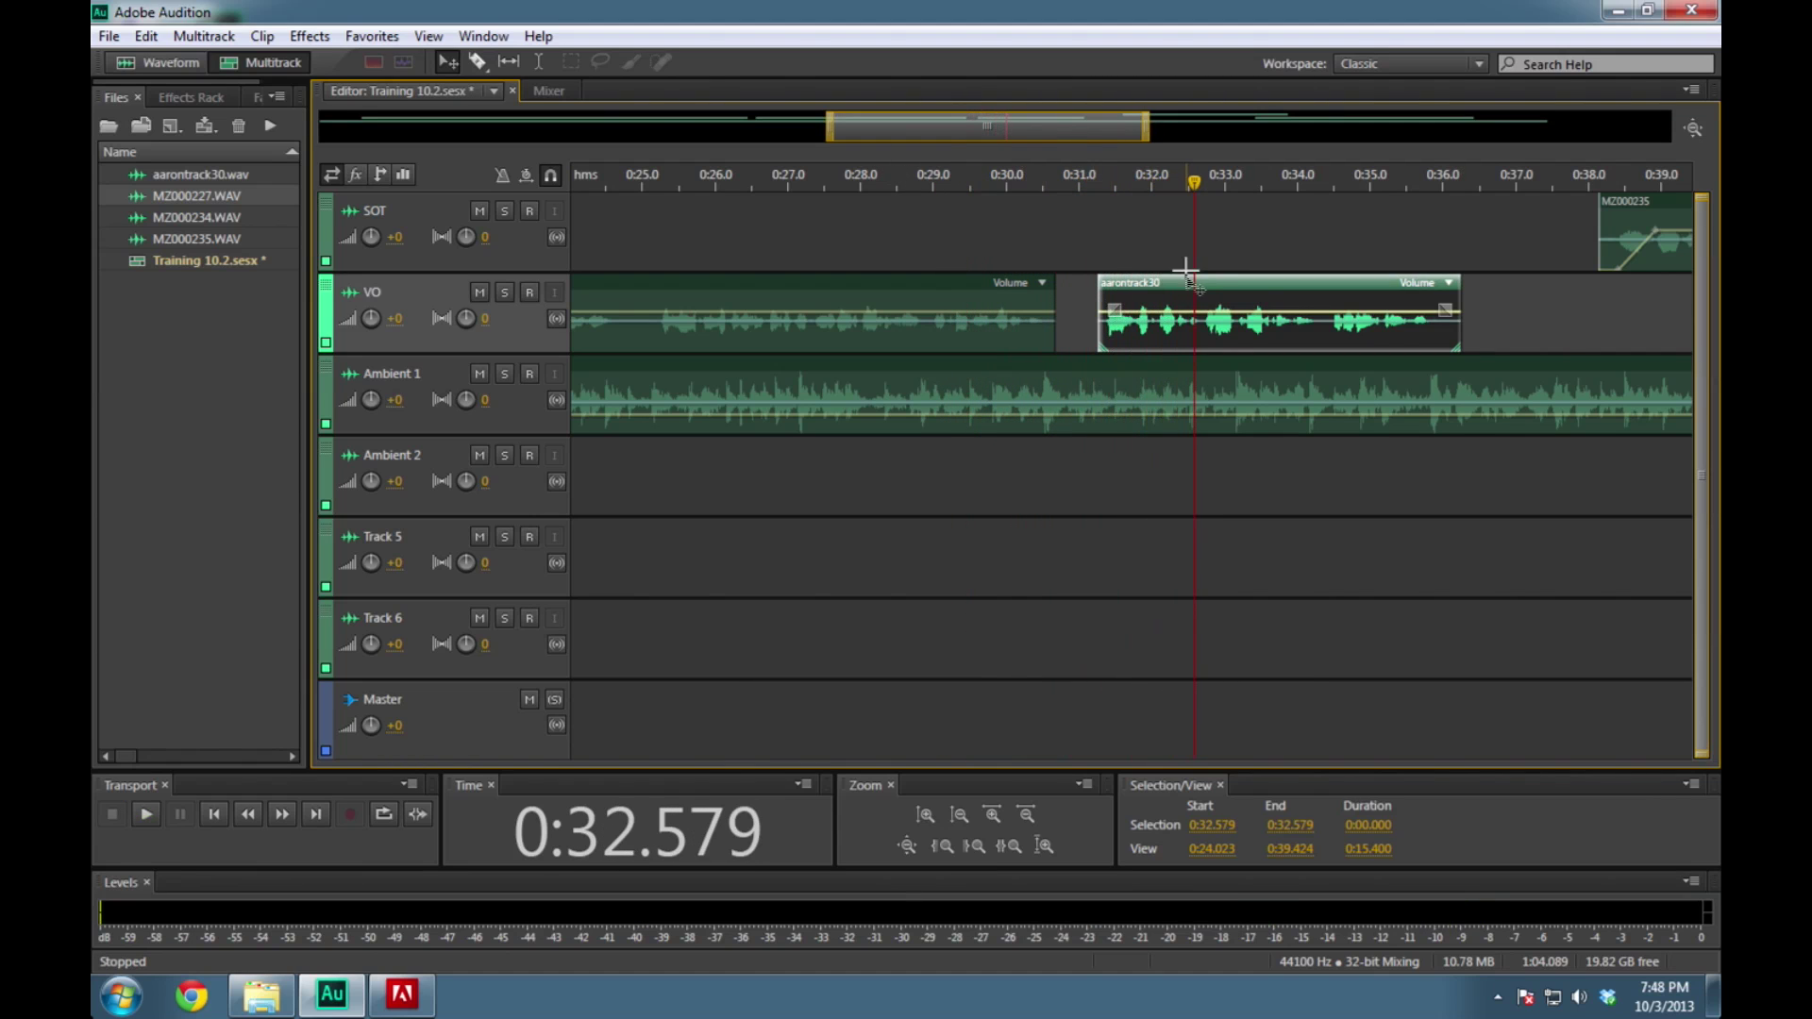
Nudge the third VO clip to start at about 0:31.4 and place the playhead just past its end at 0:36.620
left_click_drag(1196, 295, 1211, 296)
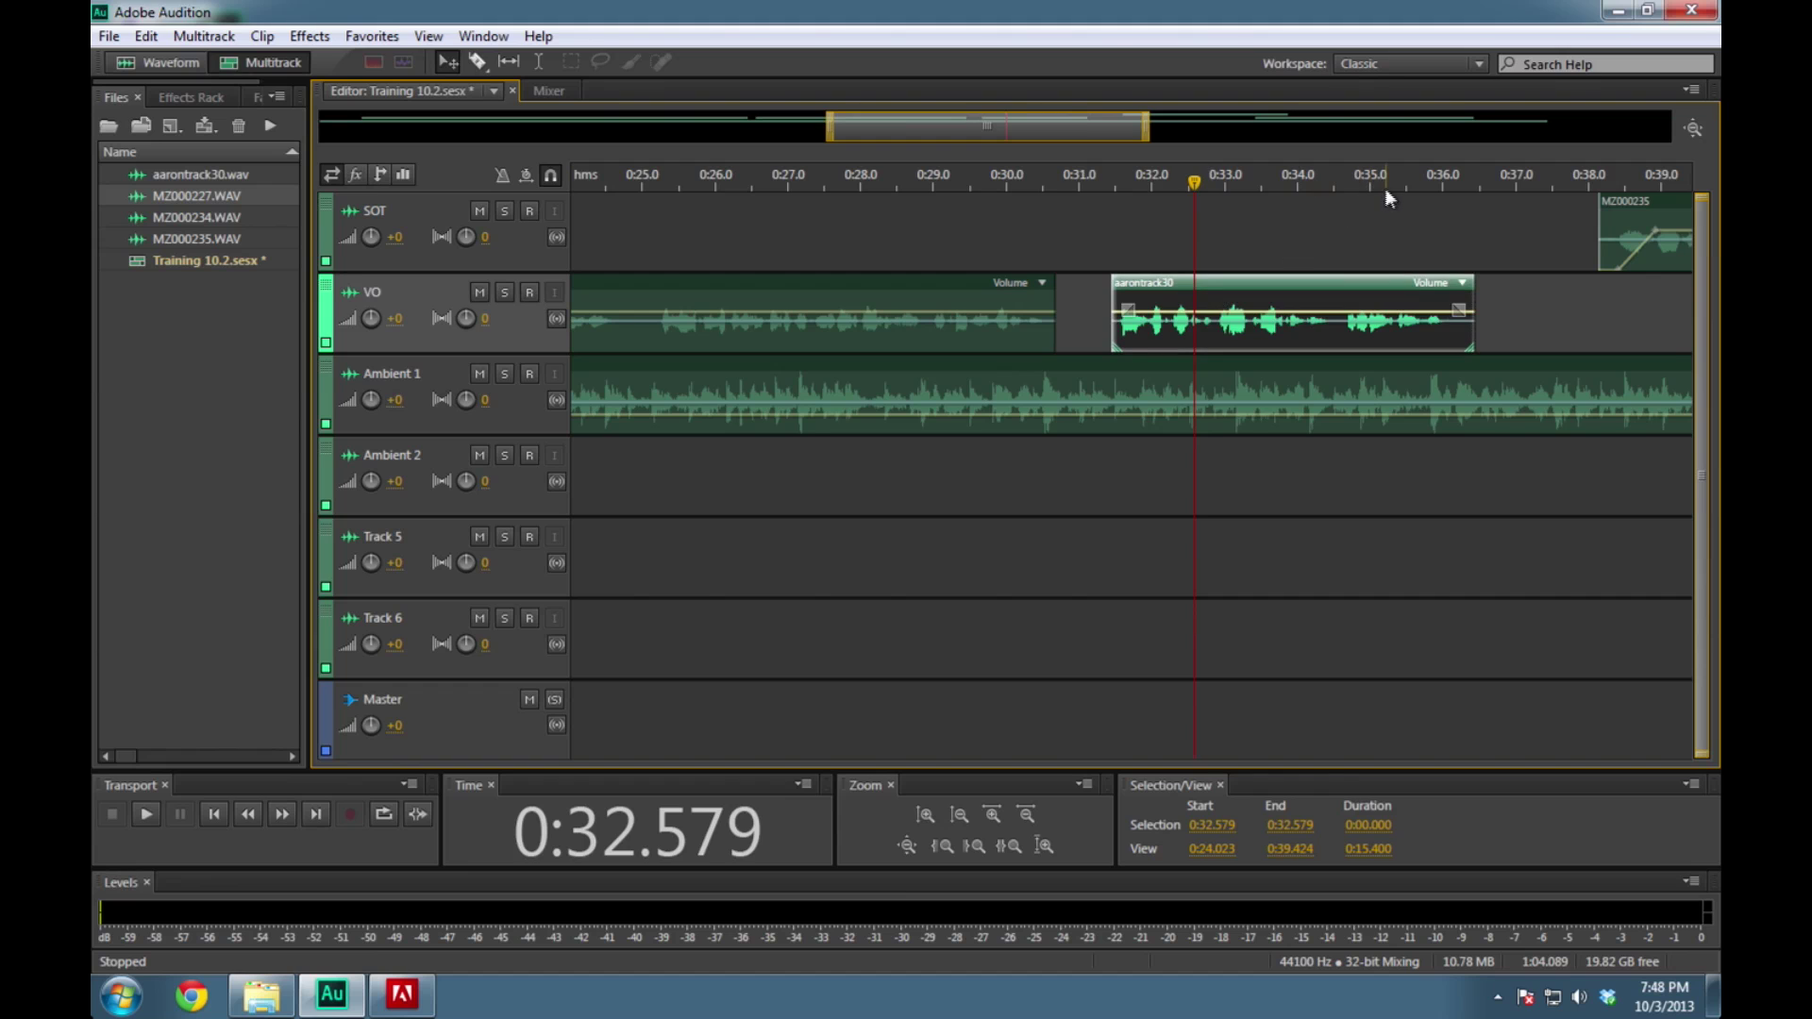
left_click_drag(1386, 189, 1443, 188)
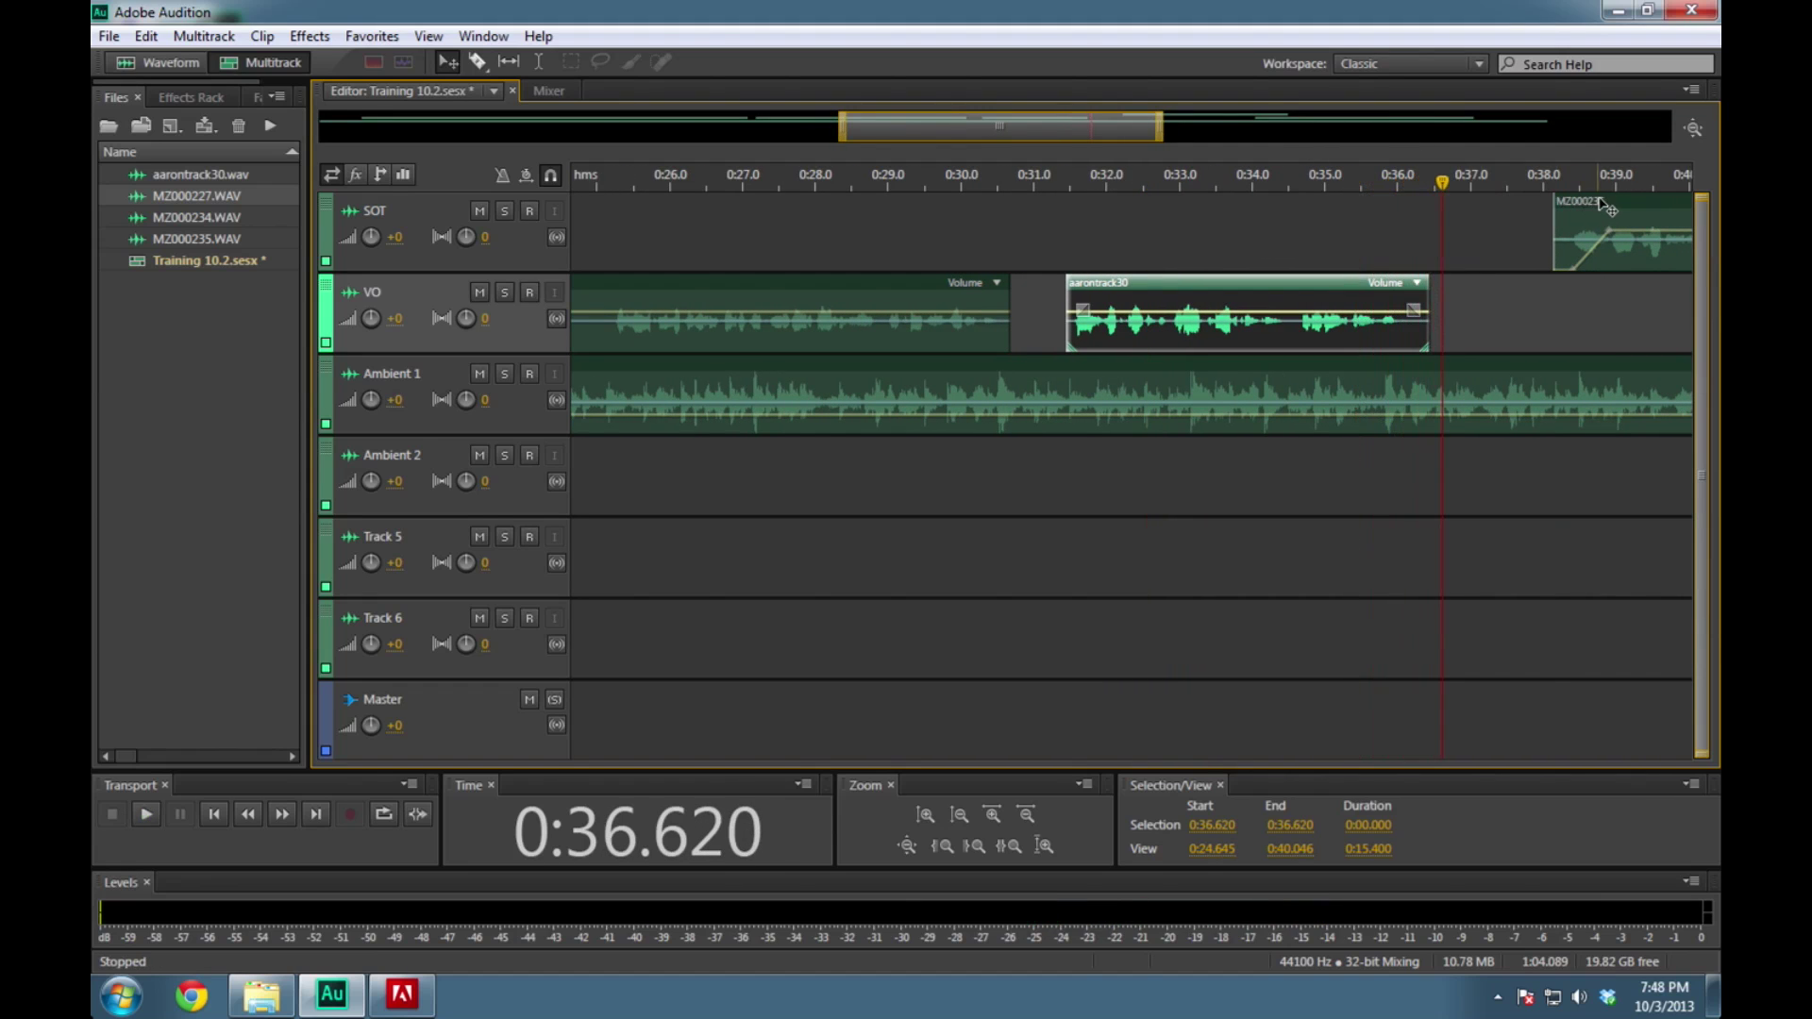
Move the MZ000235 clip on the SOT track earlier to start at about 0:36.0 and play the transition from 0:35.021
left_click_drag(1605, 213, 1328, 189)
key("space")
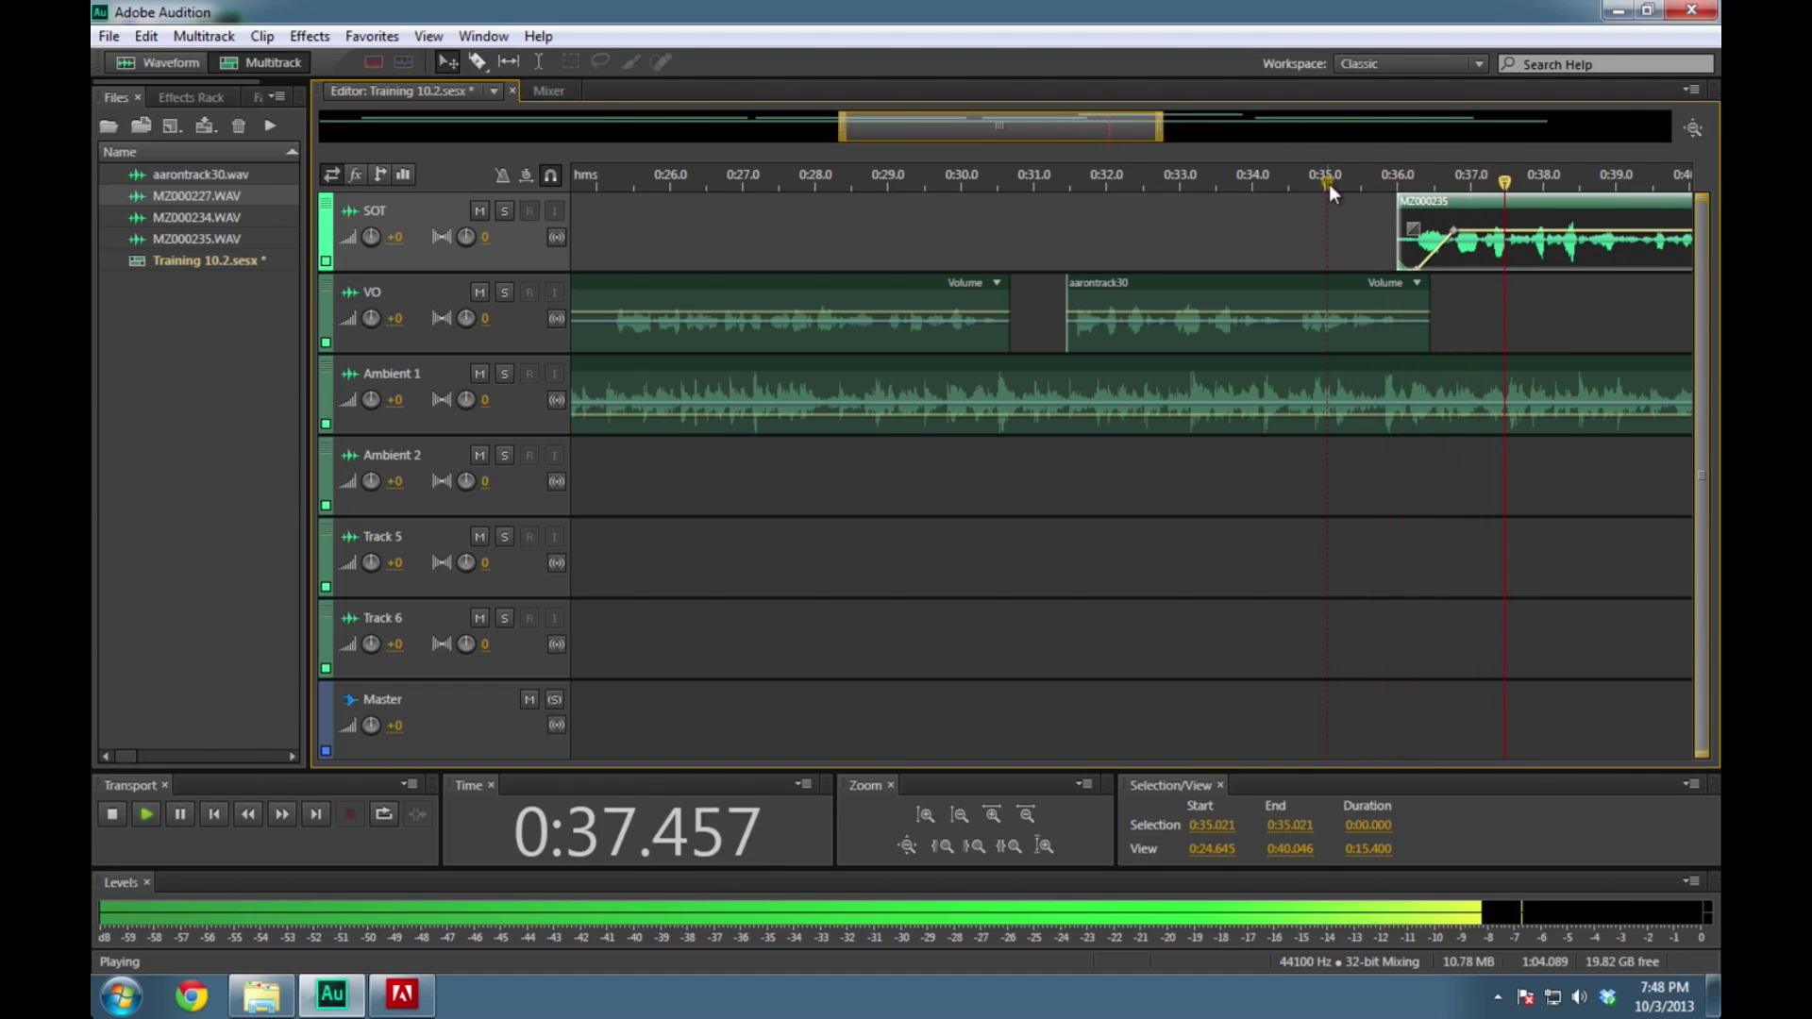
key("space")
Shift the fourth VO clip earlier to start at about 0:43.8, where the MZ000235 clip ends, checking the transition from 0:42.318
scroll(1337, 175, "right", 3)
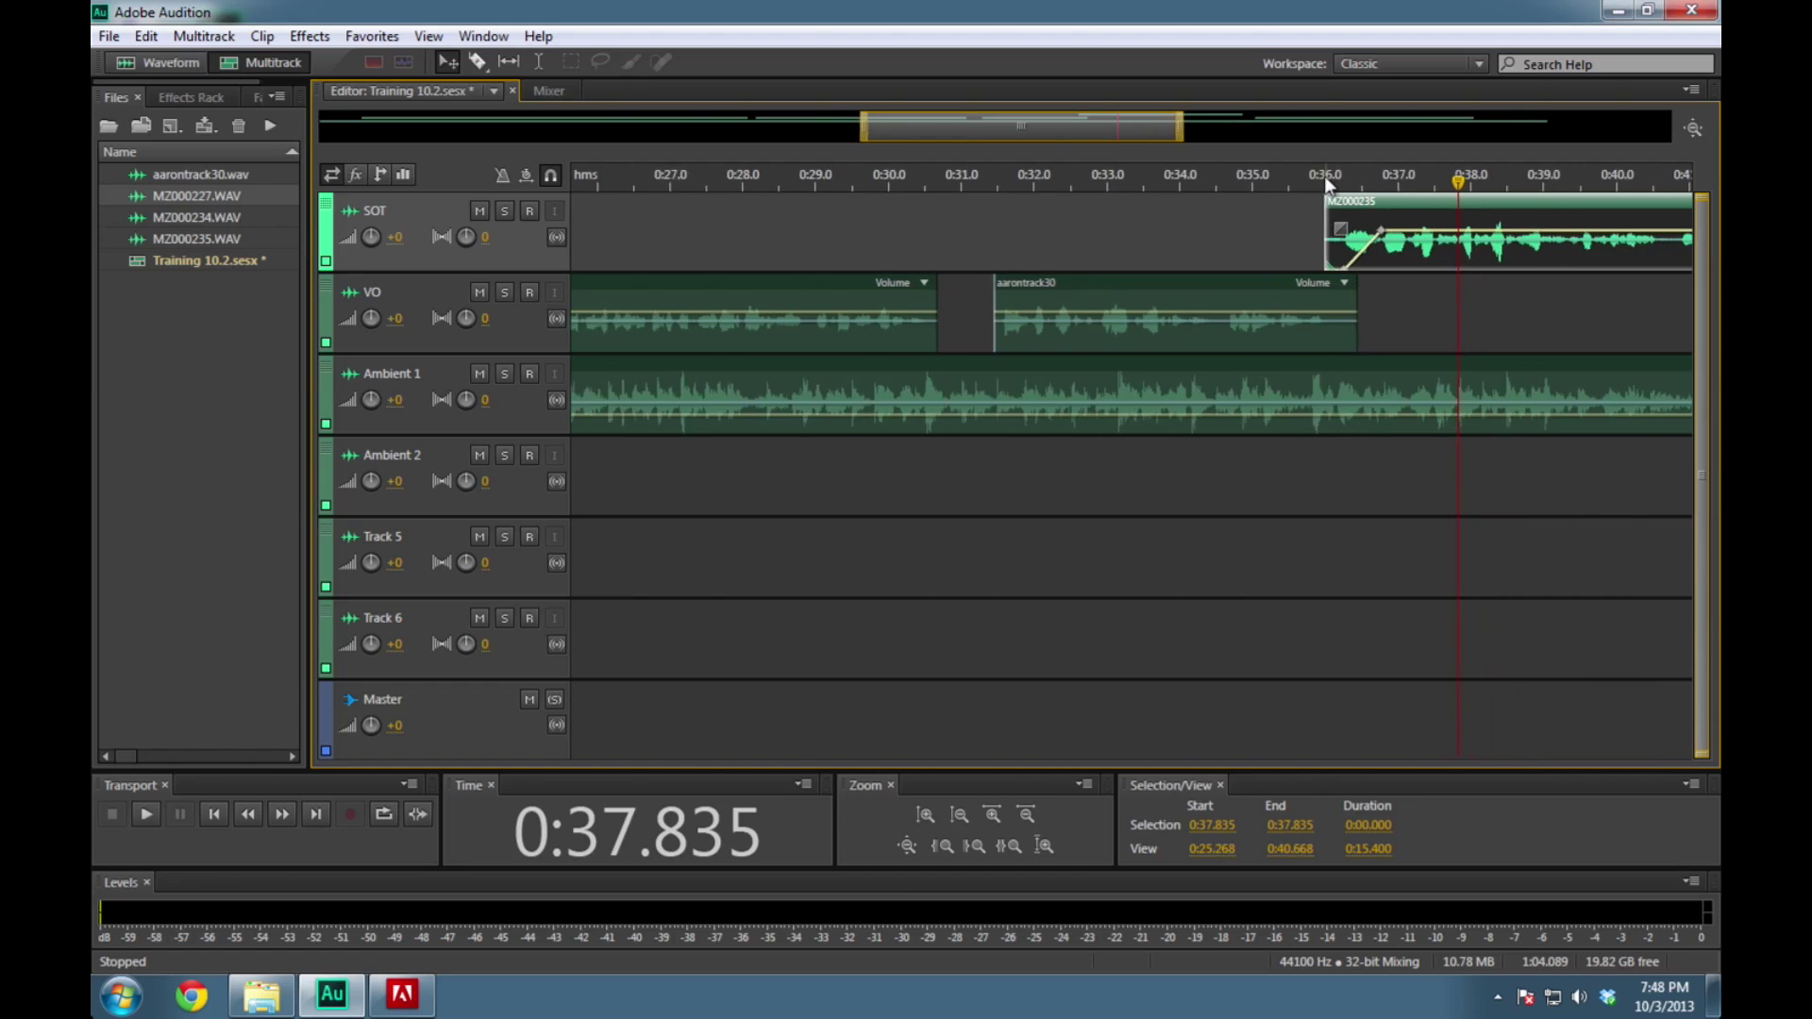
scroll(1308, 178, "right", 6)
left_click_drag(1221, 137, 1350, 134)
left_click_drag(1160, 310, 1129, 315)
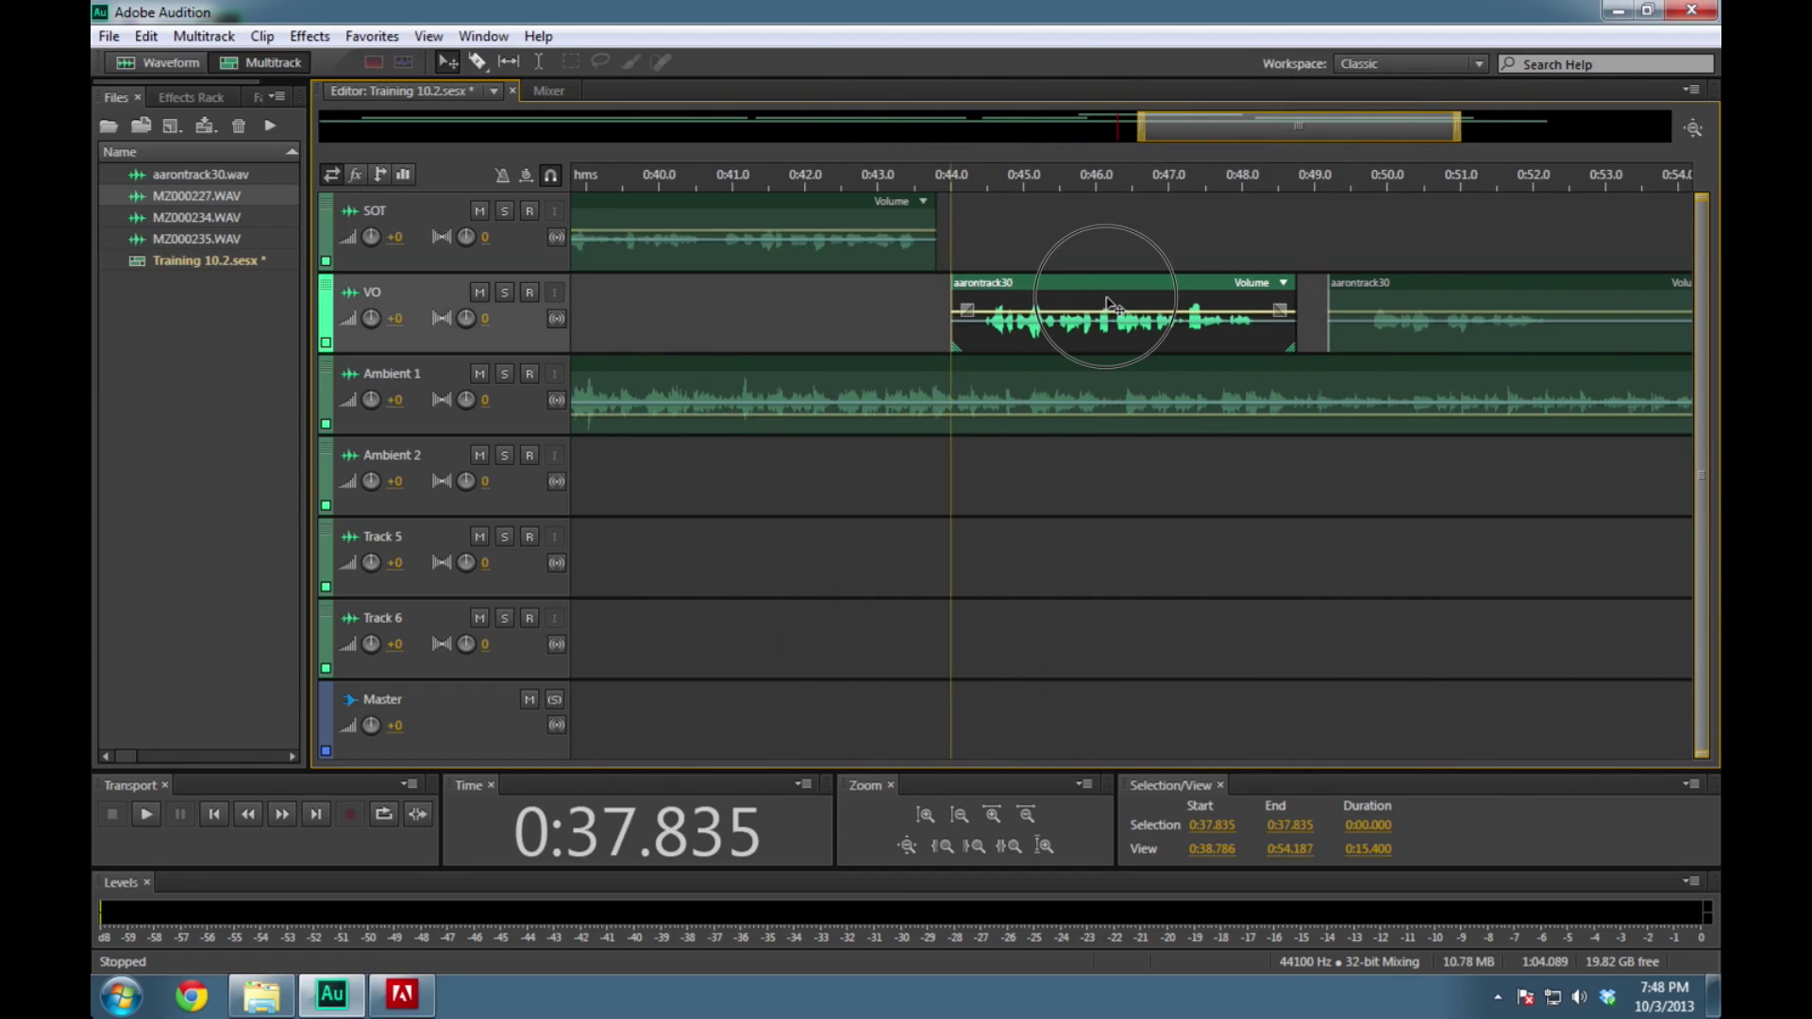
left_click_drag(903, 177, 829, 184)
key("space")
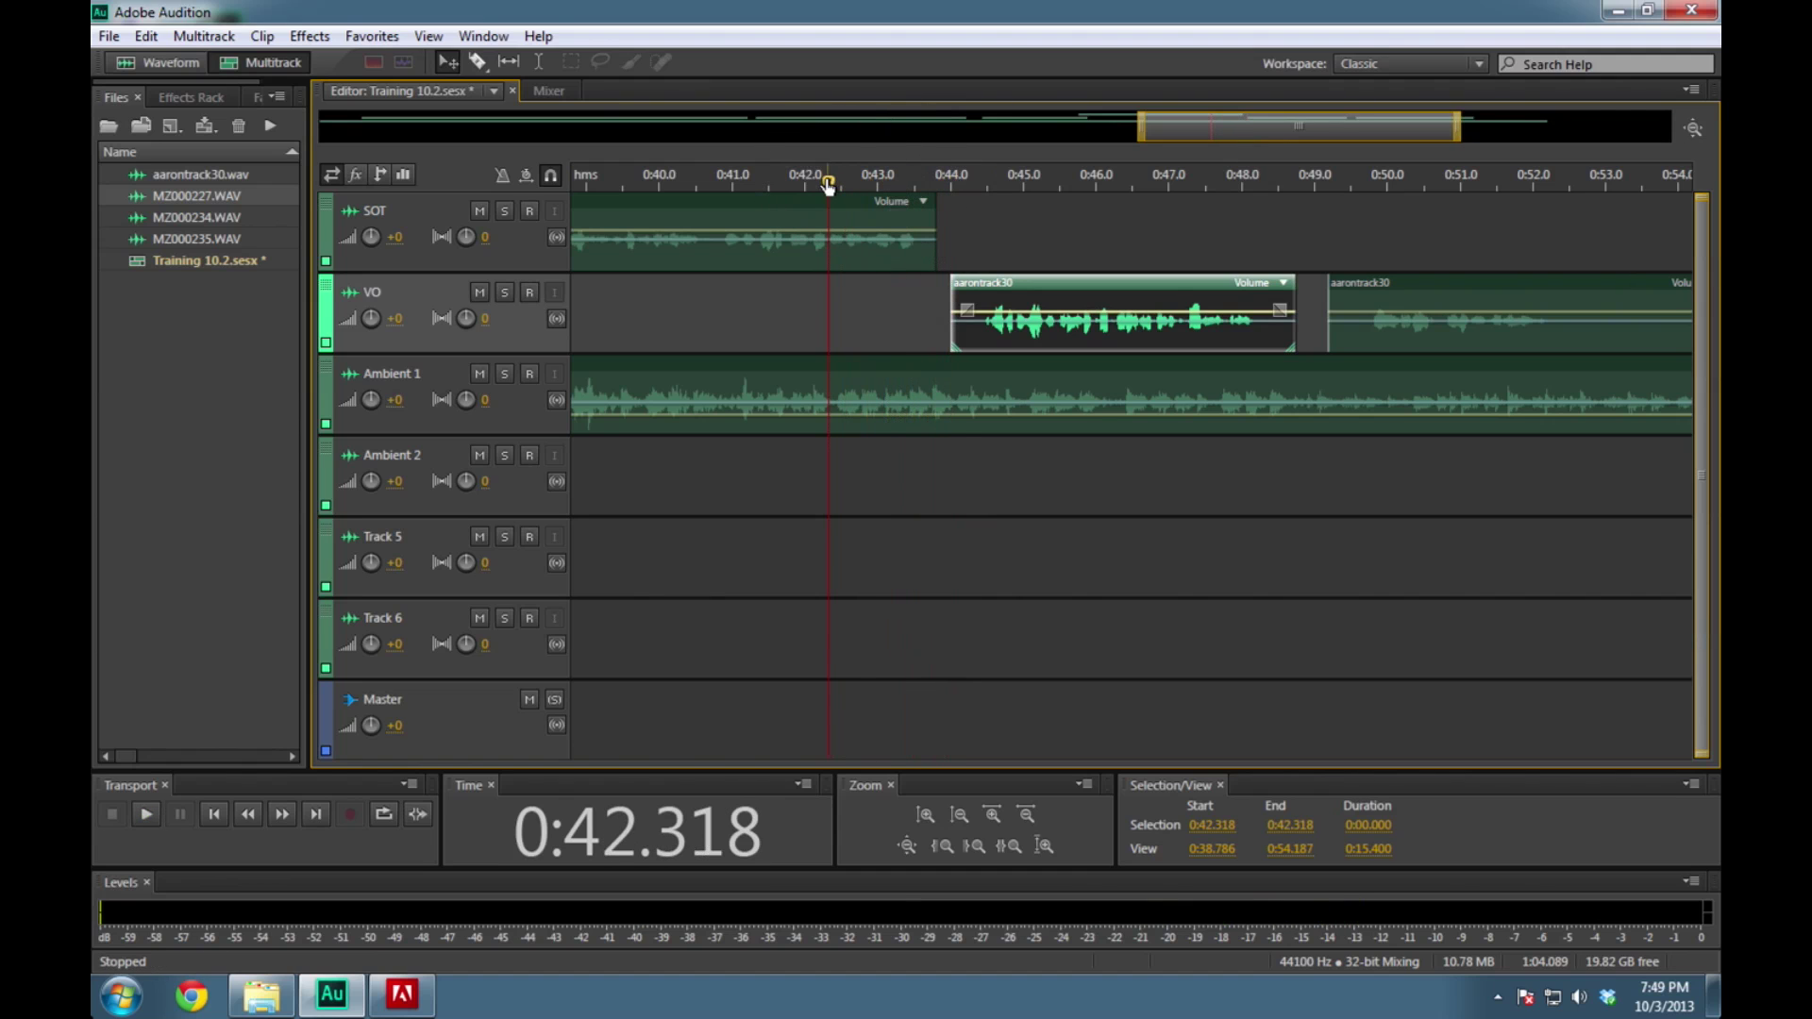
key("space")
key("space")
left_click_drag(1039, 316, 1026, 315)
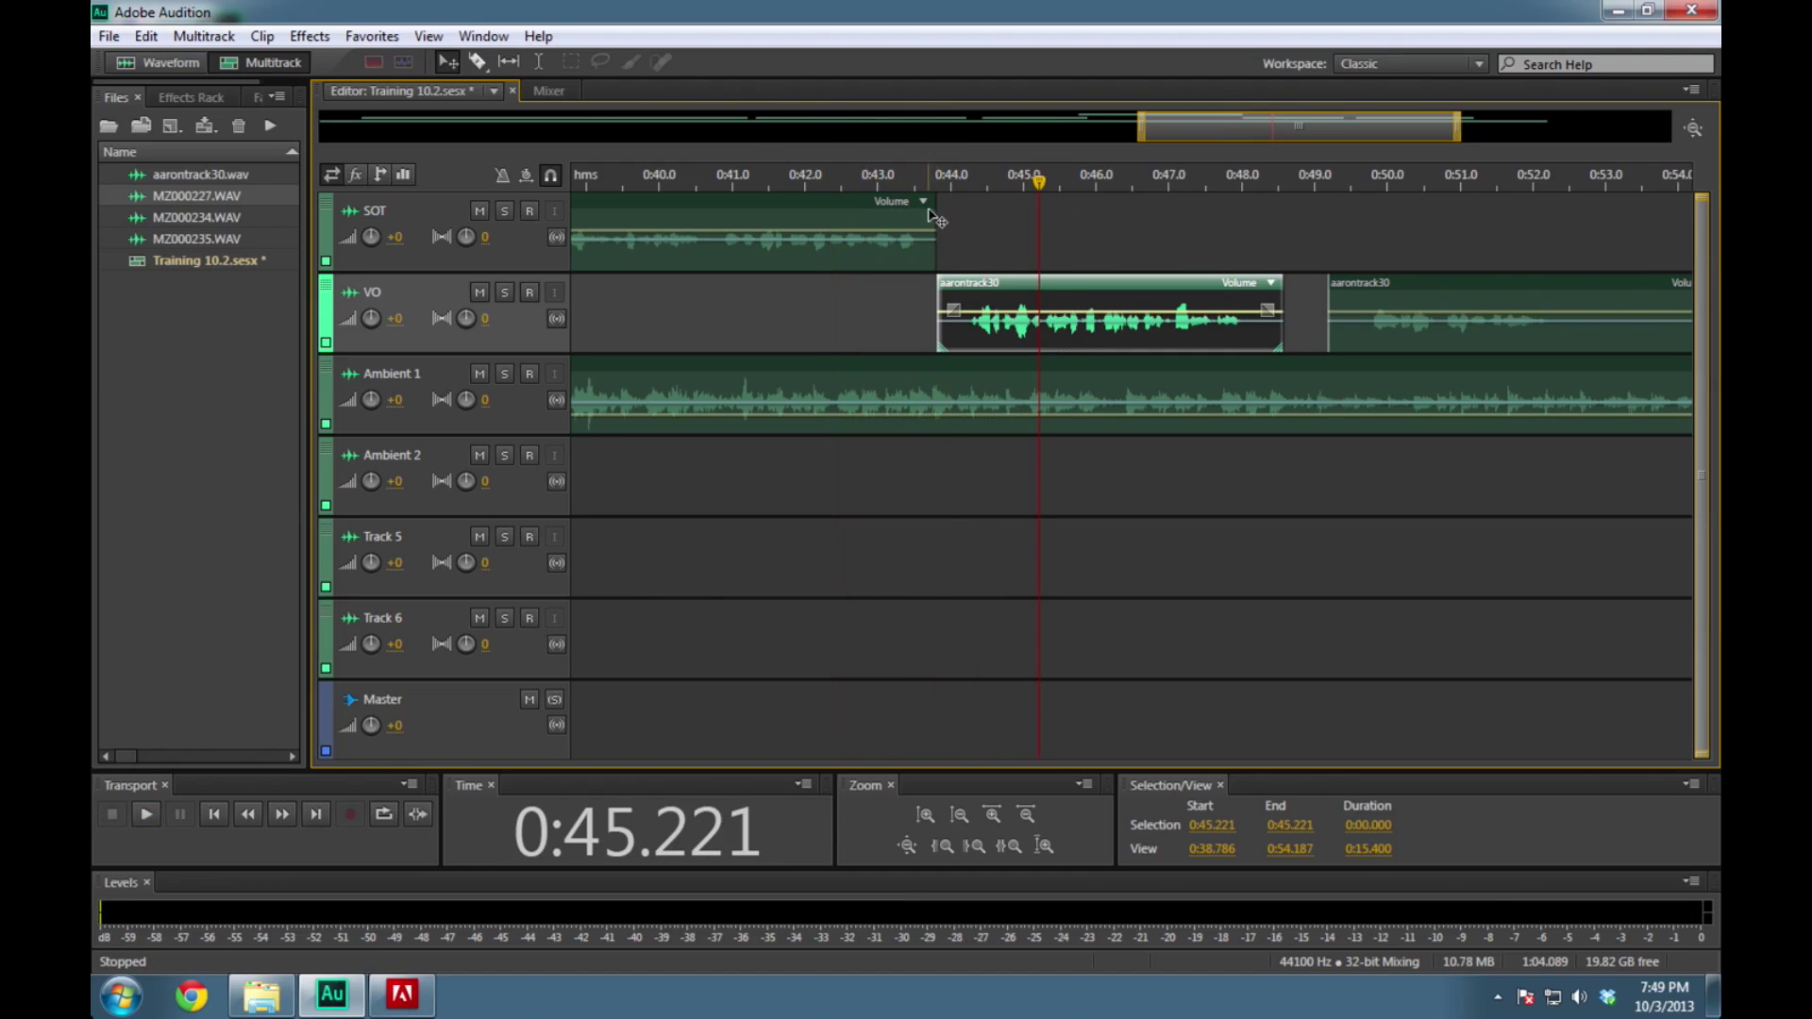
Move the last VO clip earlier to start at about 0:48.7 and trim the fourth VO clip's end to about 0:48.1
key("space")
left_click(1147, 179)
key("space")
left_click_drag(1494, 300, 1435, 300)
mouse_move(1274, 300)
left_mouse_down()
mouse_move(1393, 302)
mouse_move(1248, 308)
left_mouse_up()
Try the last VO clip directly against the end of the fourth VO clip, play it, and undo the move
left_click_drag(1363, 302, 1323, 297)
key("space")
key("space")
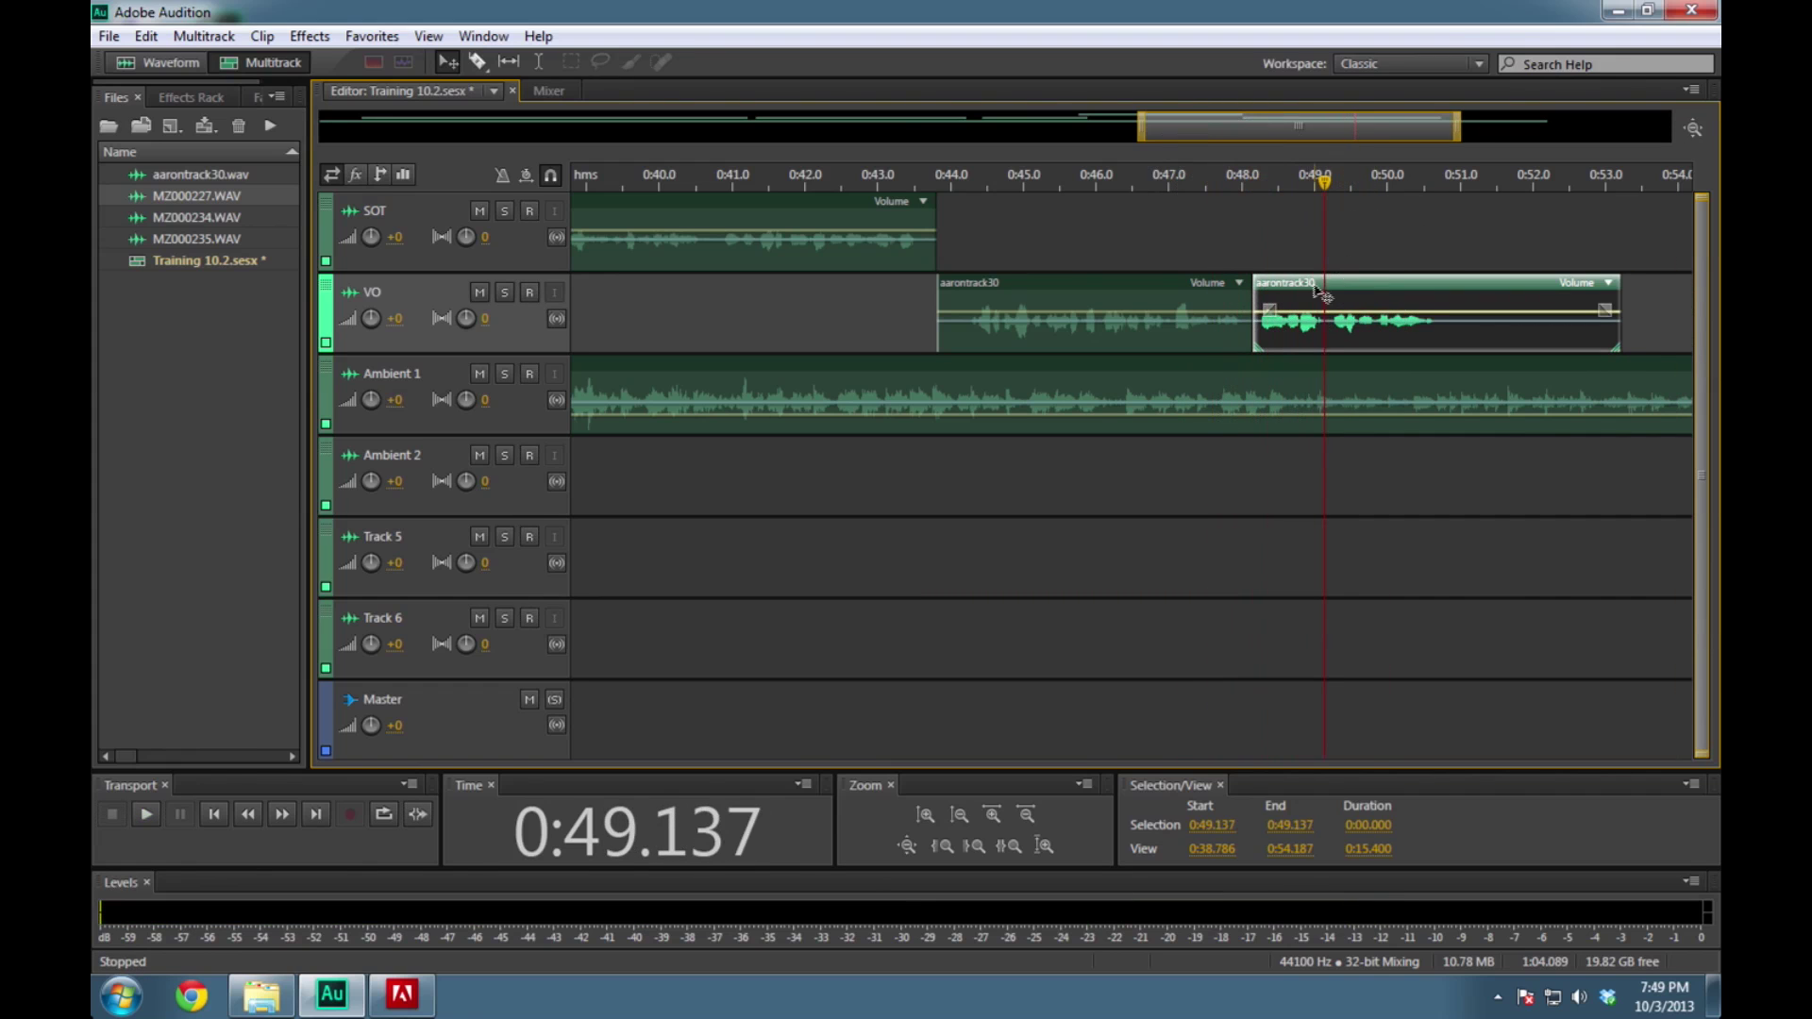
key("ctrl+z")
Trim the last VO clip's end to about 0:51.5 and the Ambient 1 clip's end to about 0:53.7
left_click_drag(1206, 183, 1155, 182)
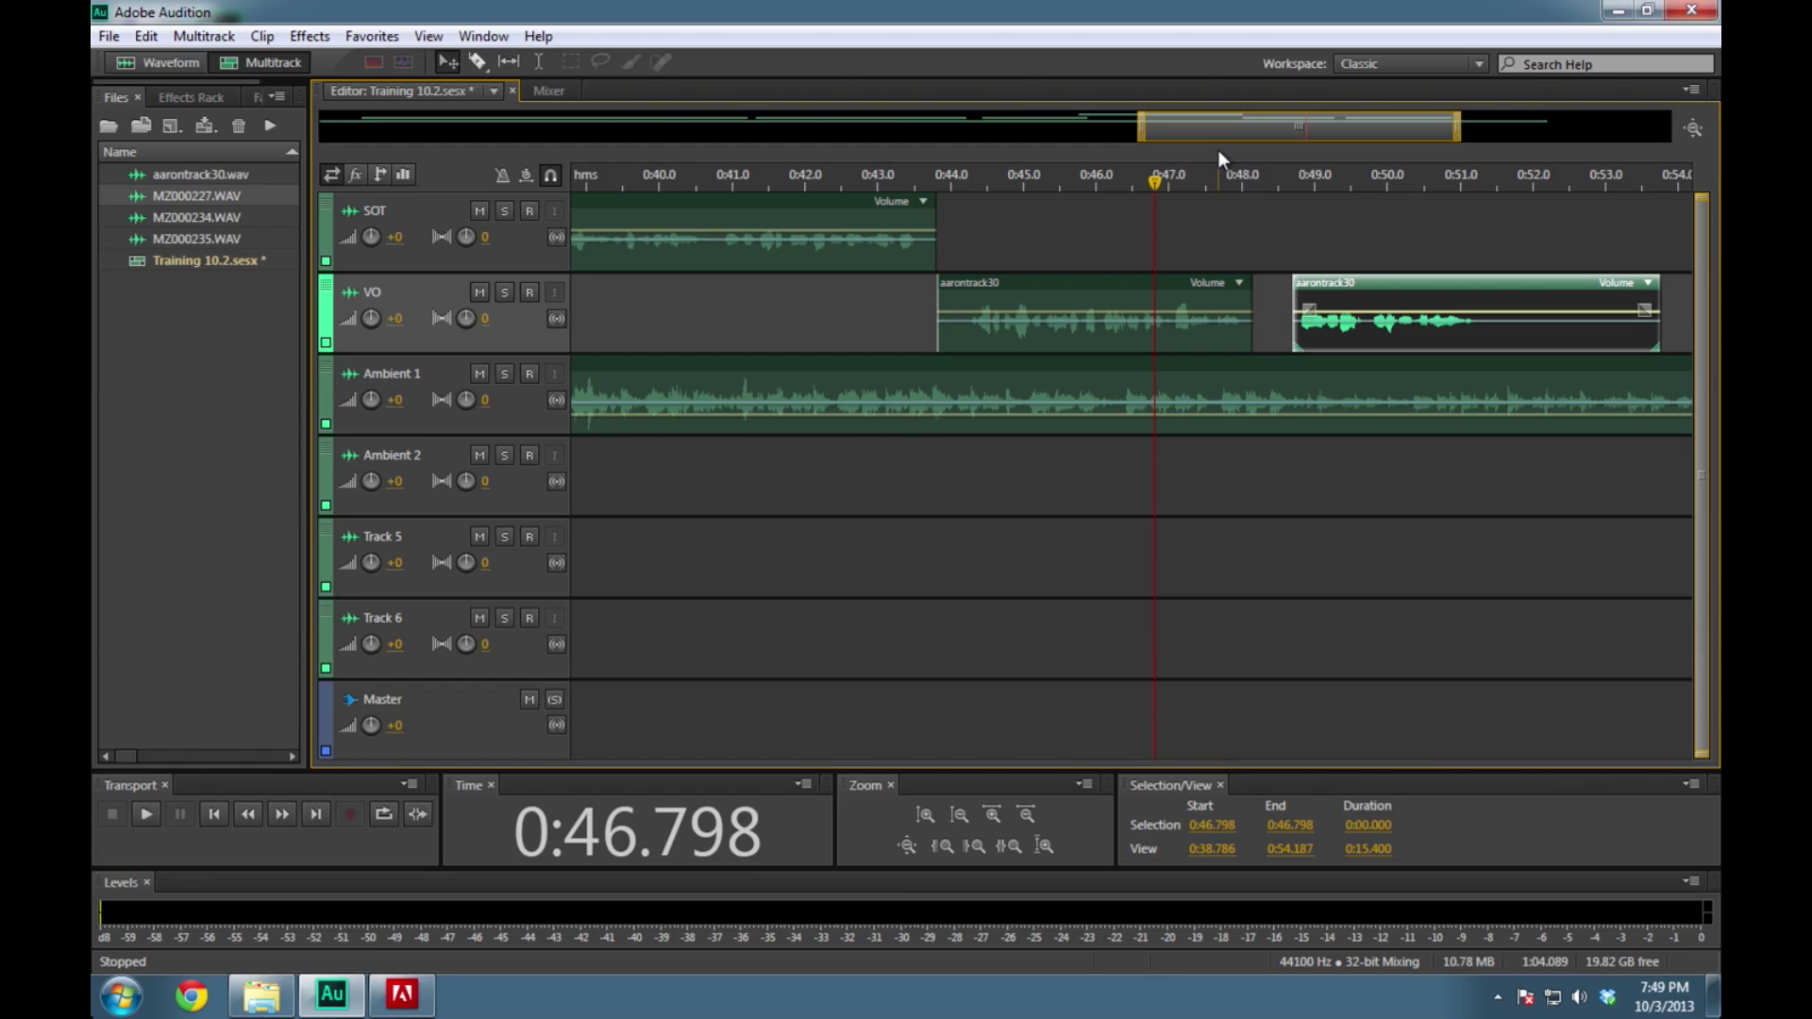
scroll(1190, 175, "down", 3)
left_click_drag(1187, 178, 1319, 179)
left_click(1490, 401)
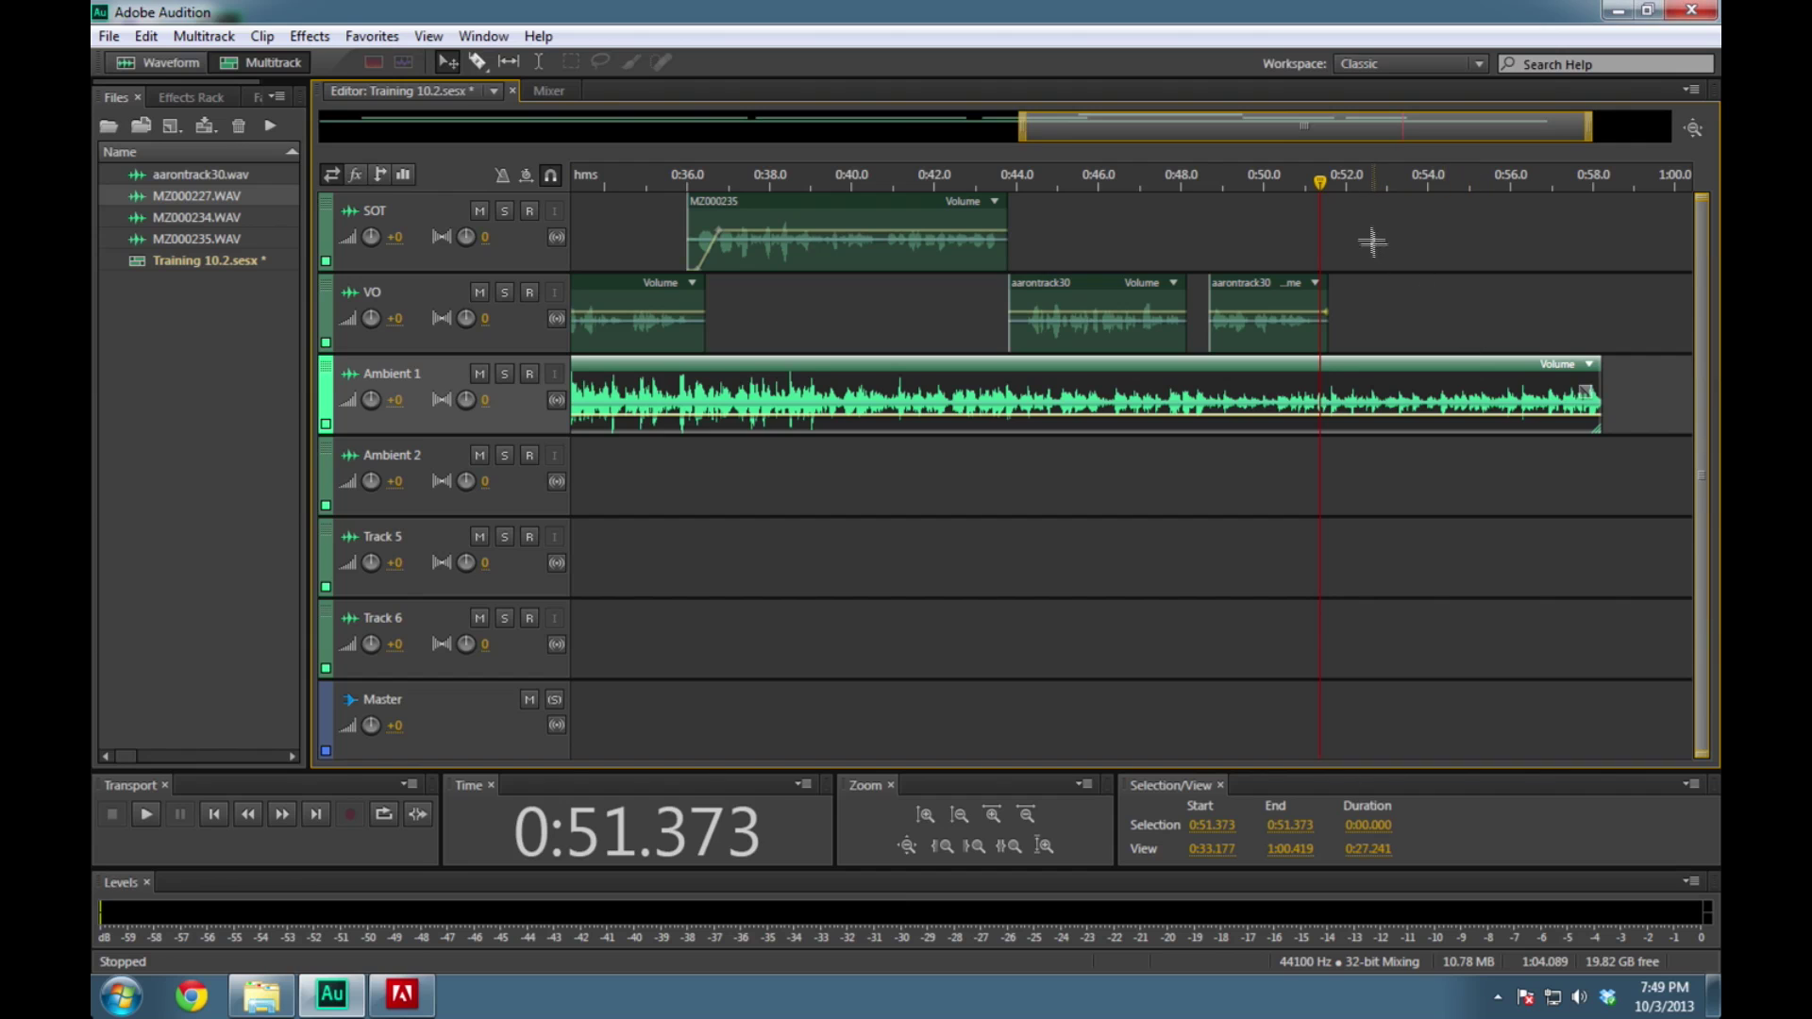
left_click_drag(1321, 196, 1416, 196)
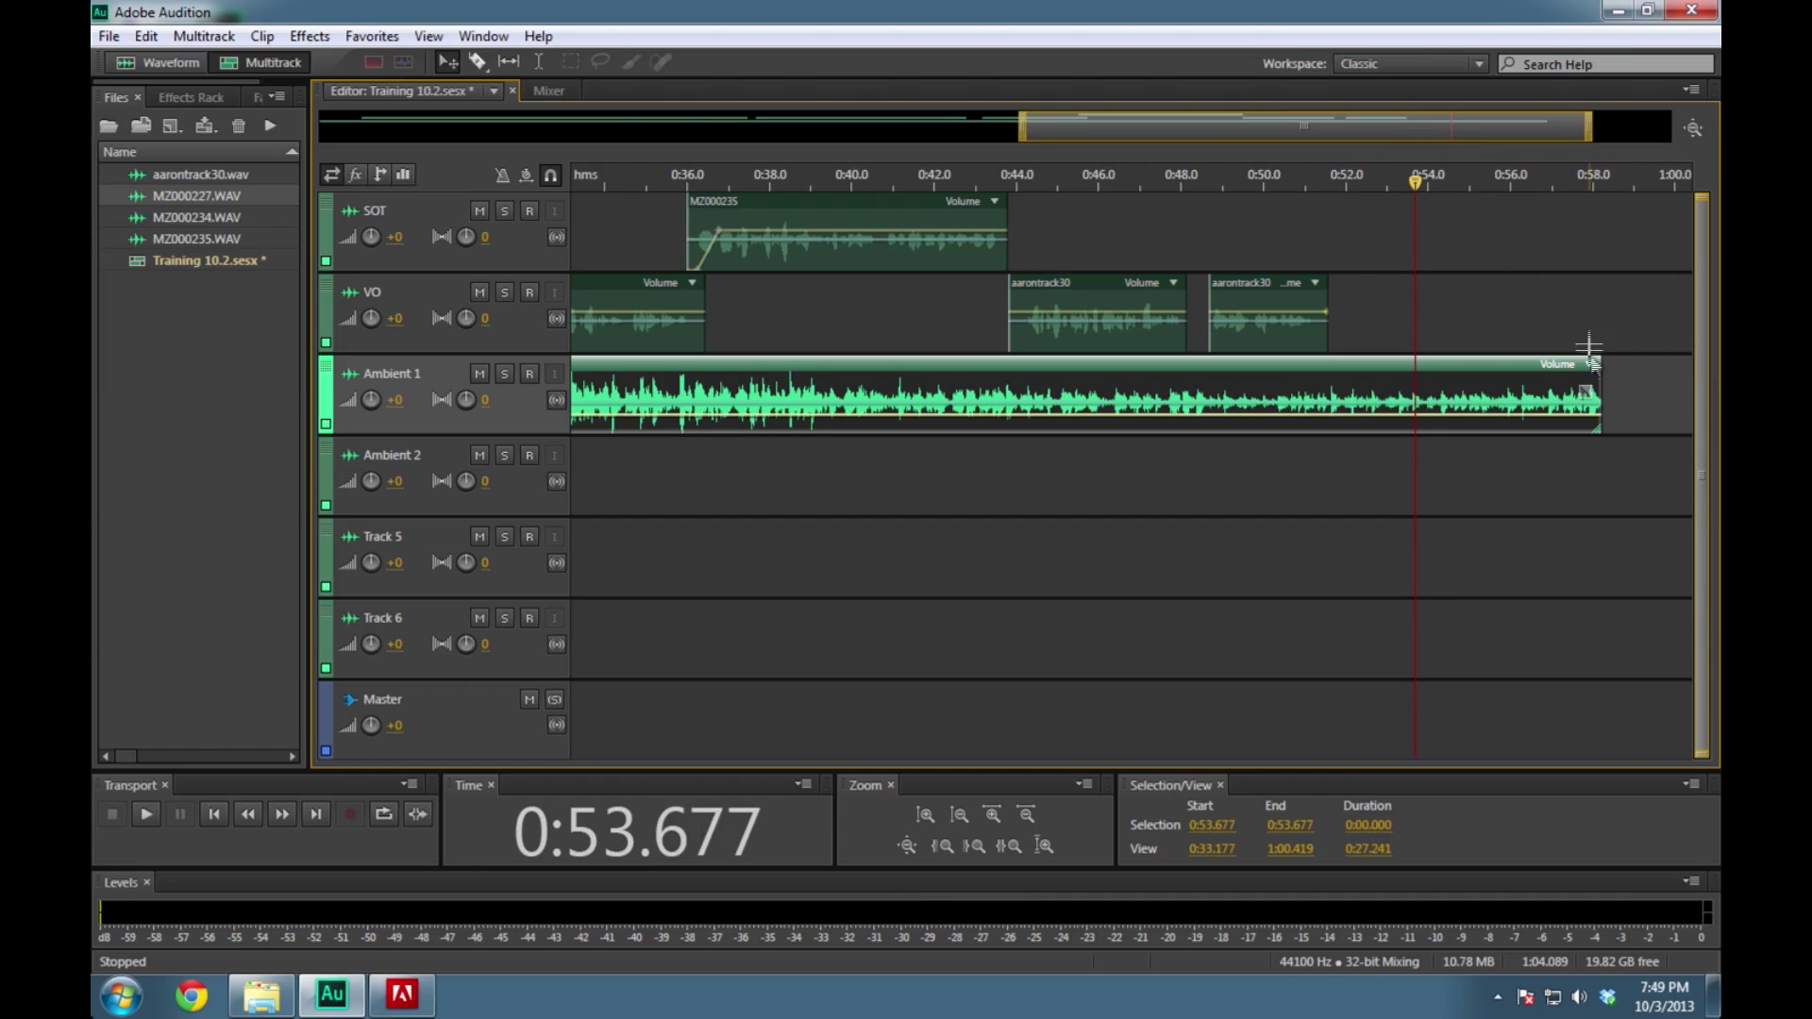
left_click_drag(1604, 375, 1414, 374)
Play the end of the session from 0:49.935
left_click_drag(1413, 184, 1258, 195)
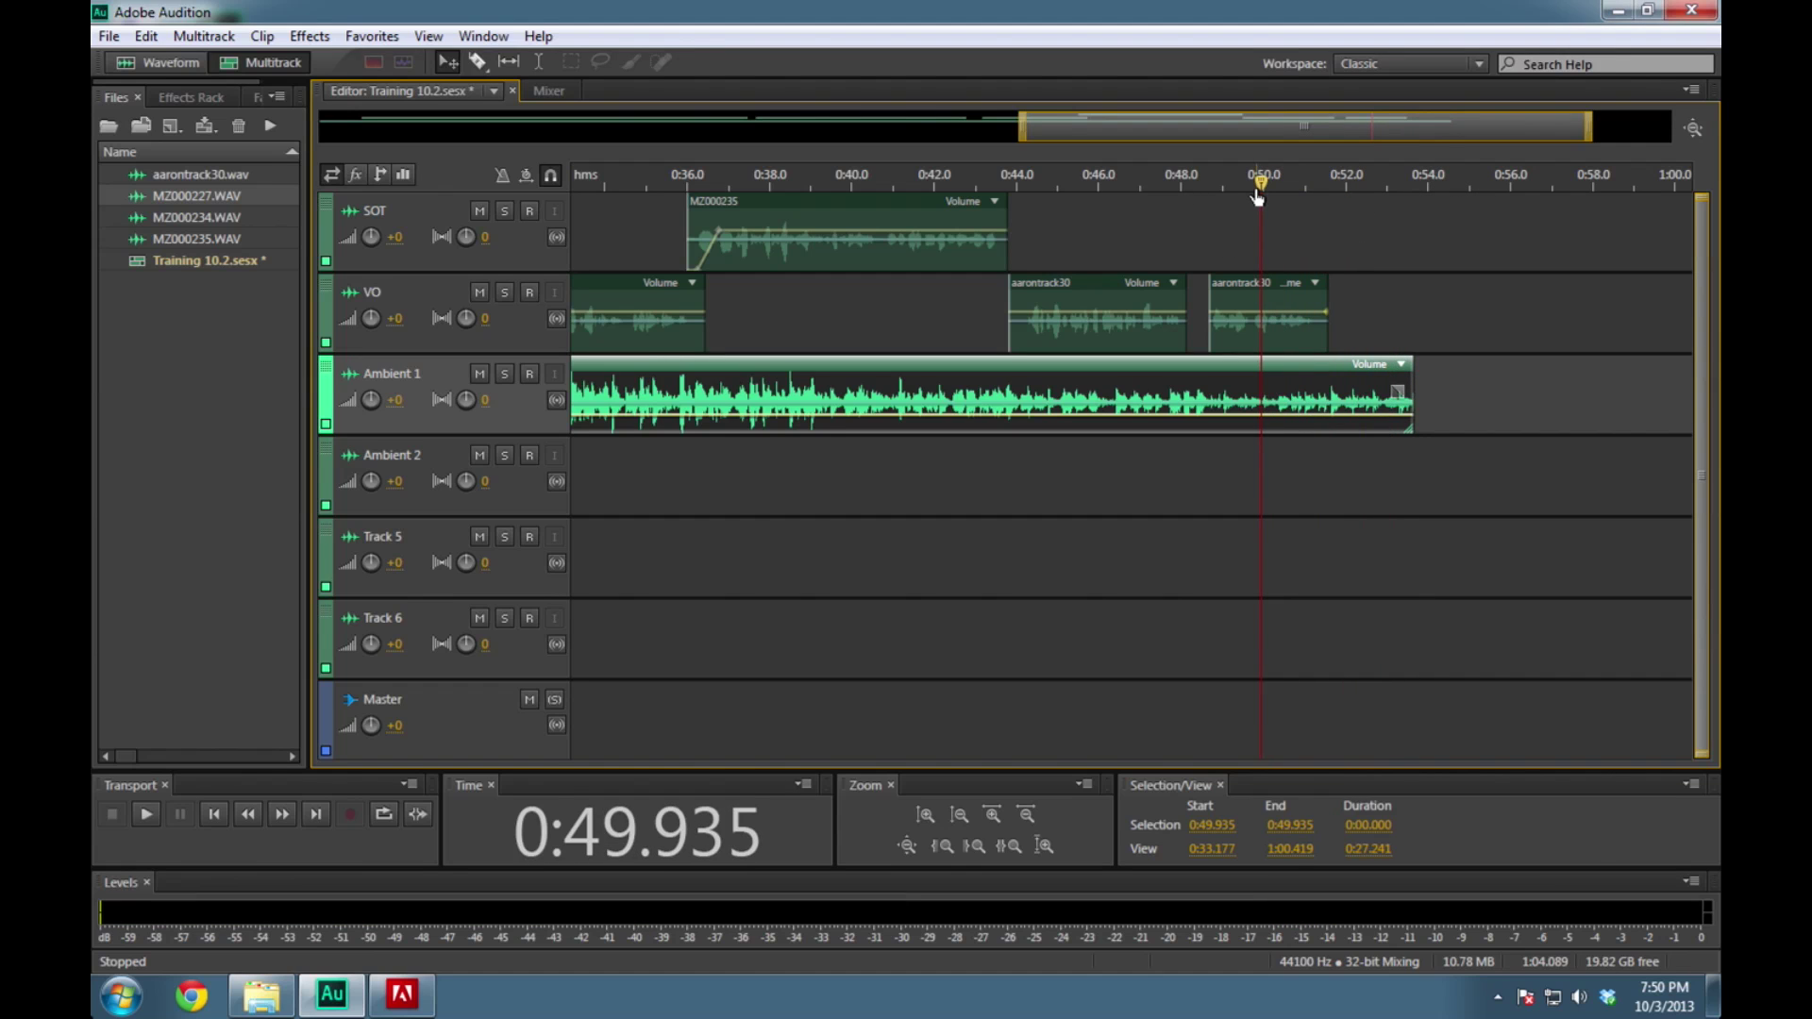
key("space")
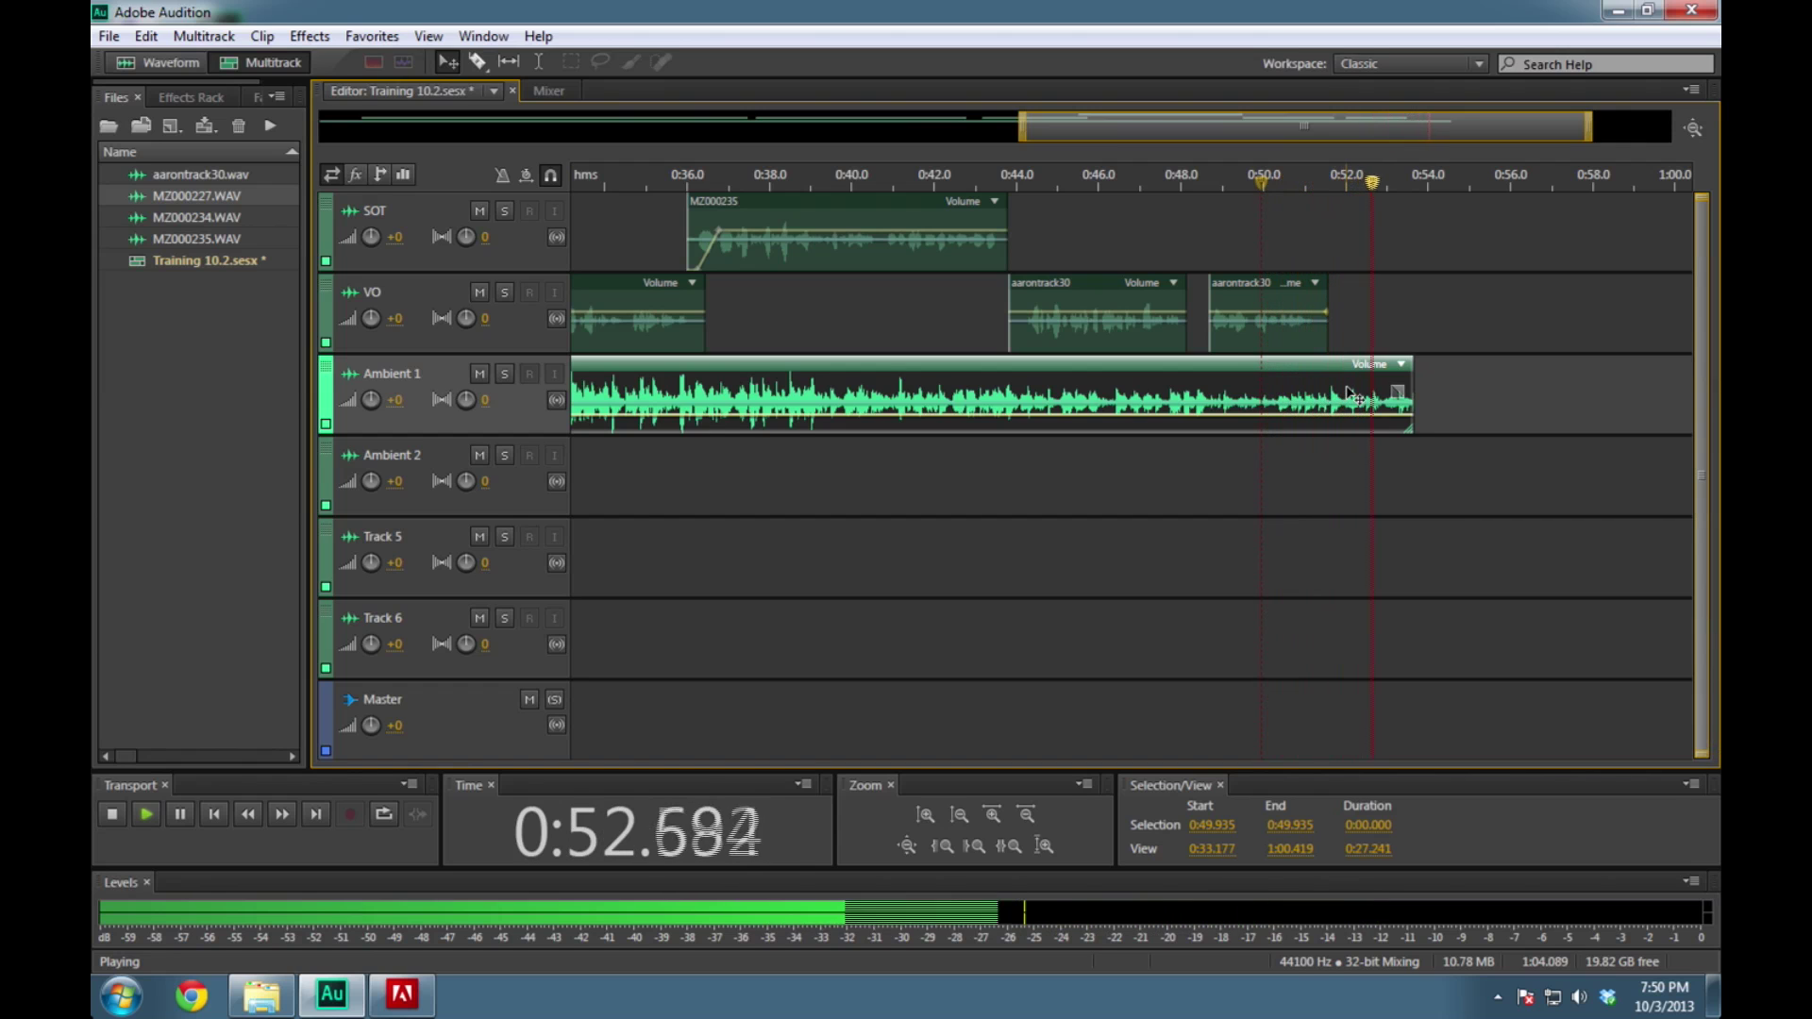
key("space")
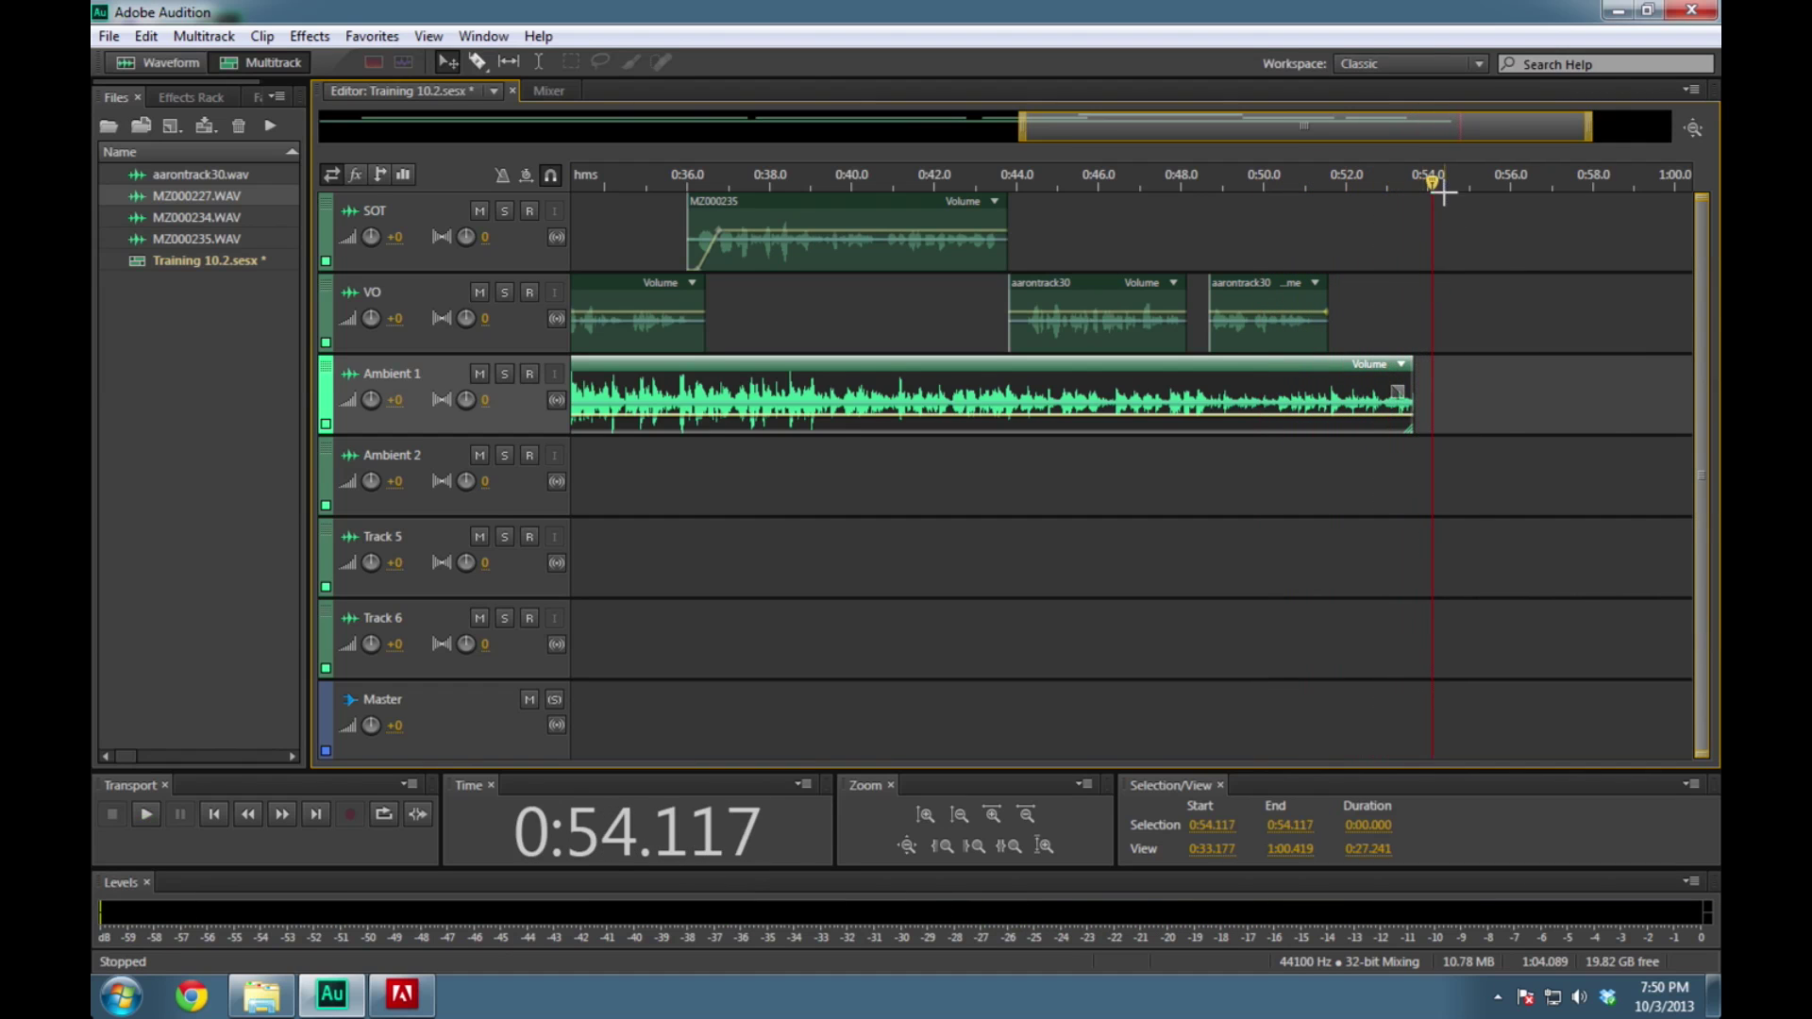
Add volume keyframes to the Ambient 1 clip around 0:31, between the second and third VO clips, and raise the middle one into a peak
left_click_drag(1426, 189, 808, 248)
left_click_drag(708, 175, 571, 195)
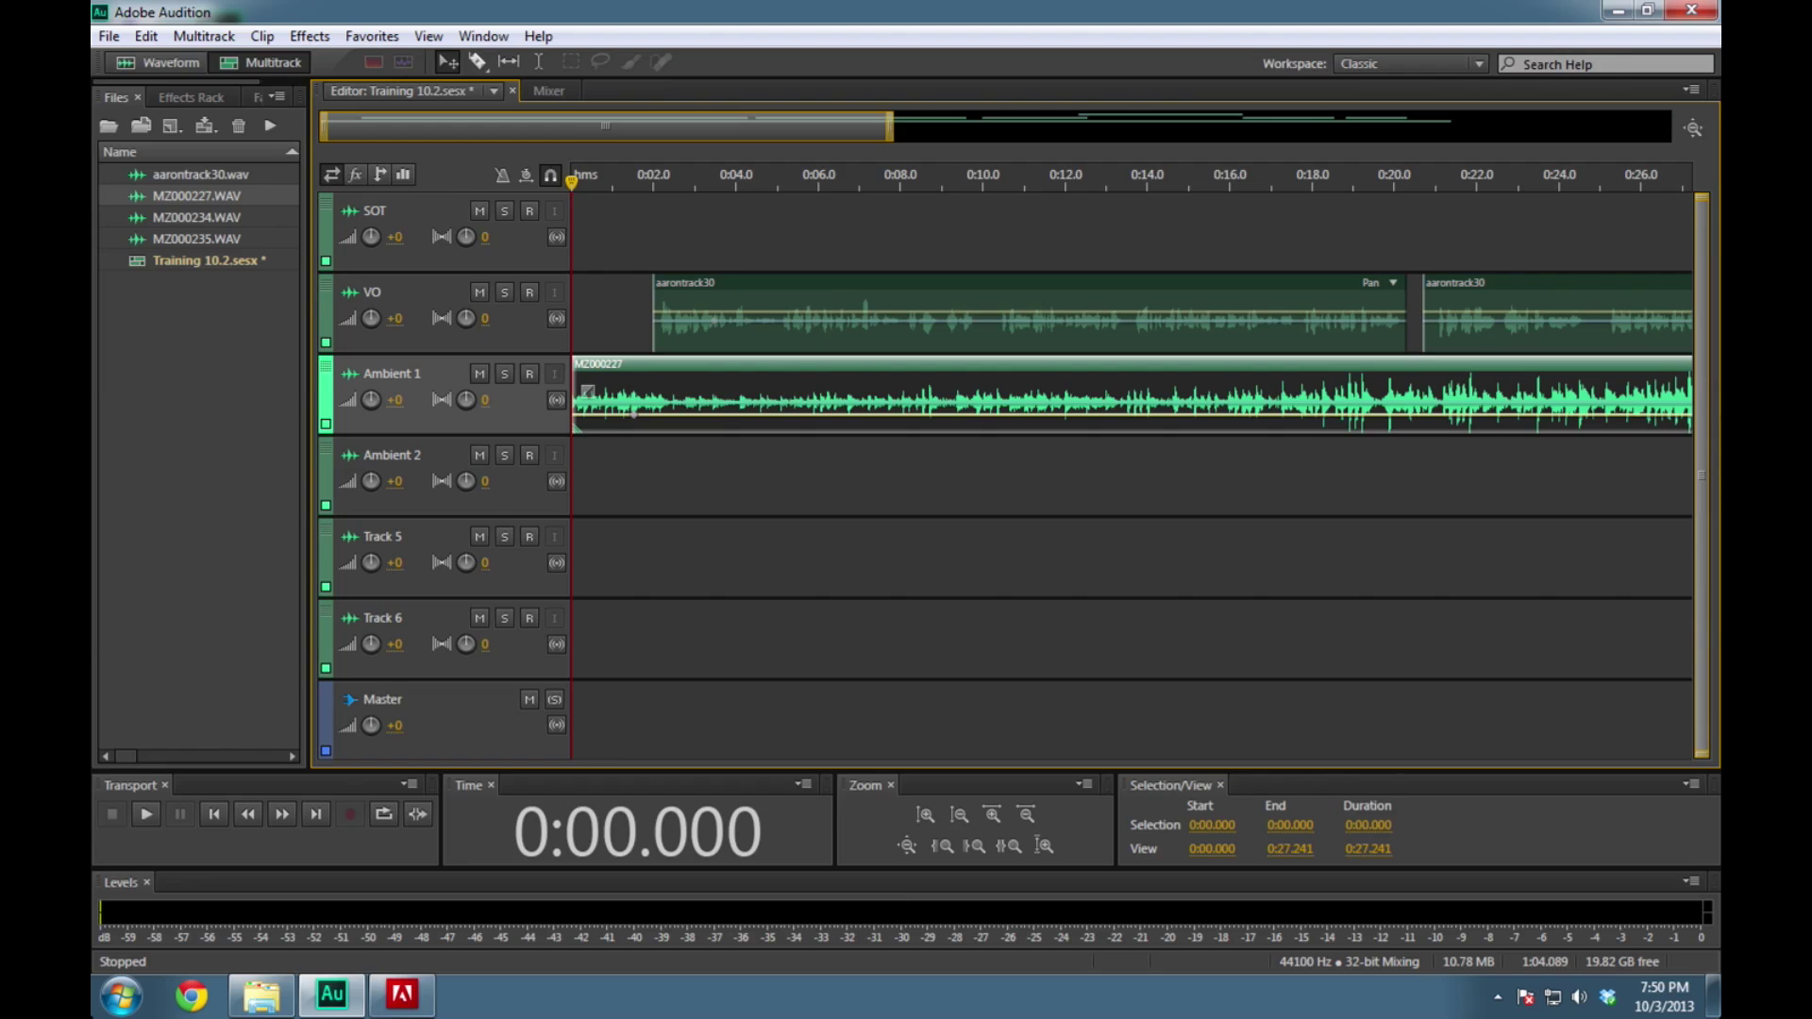
left_click(1694, 129)
mouse_move(1271, 238)
left_mouse_down()
mouse_move(1272, 285)
mouse_move(1270, 236)
left_mouse_up()
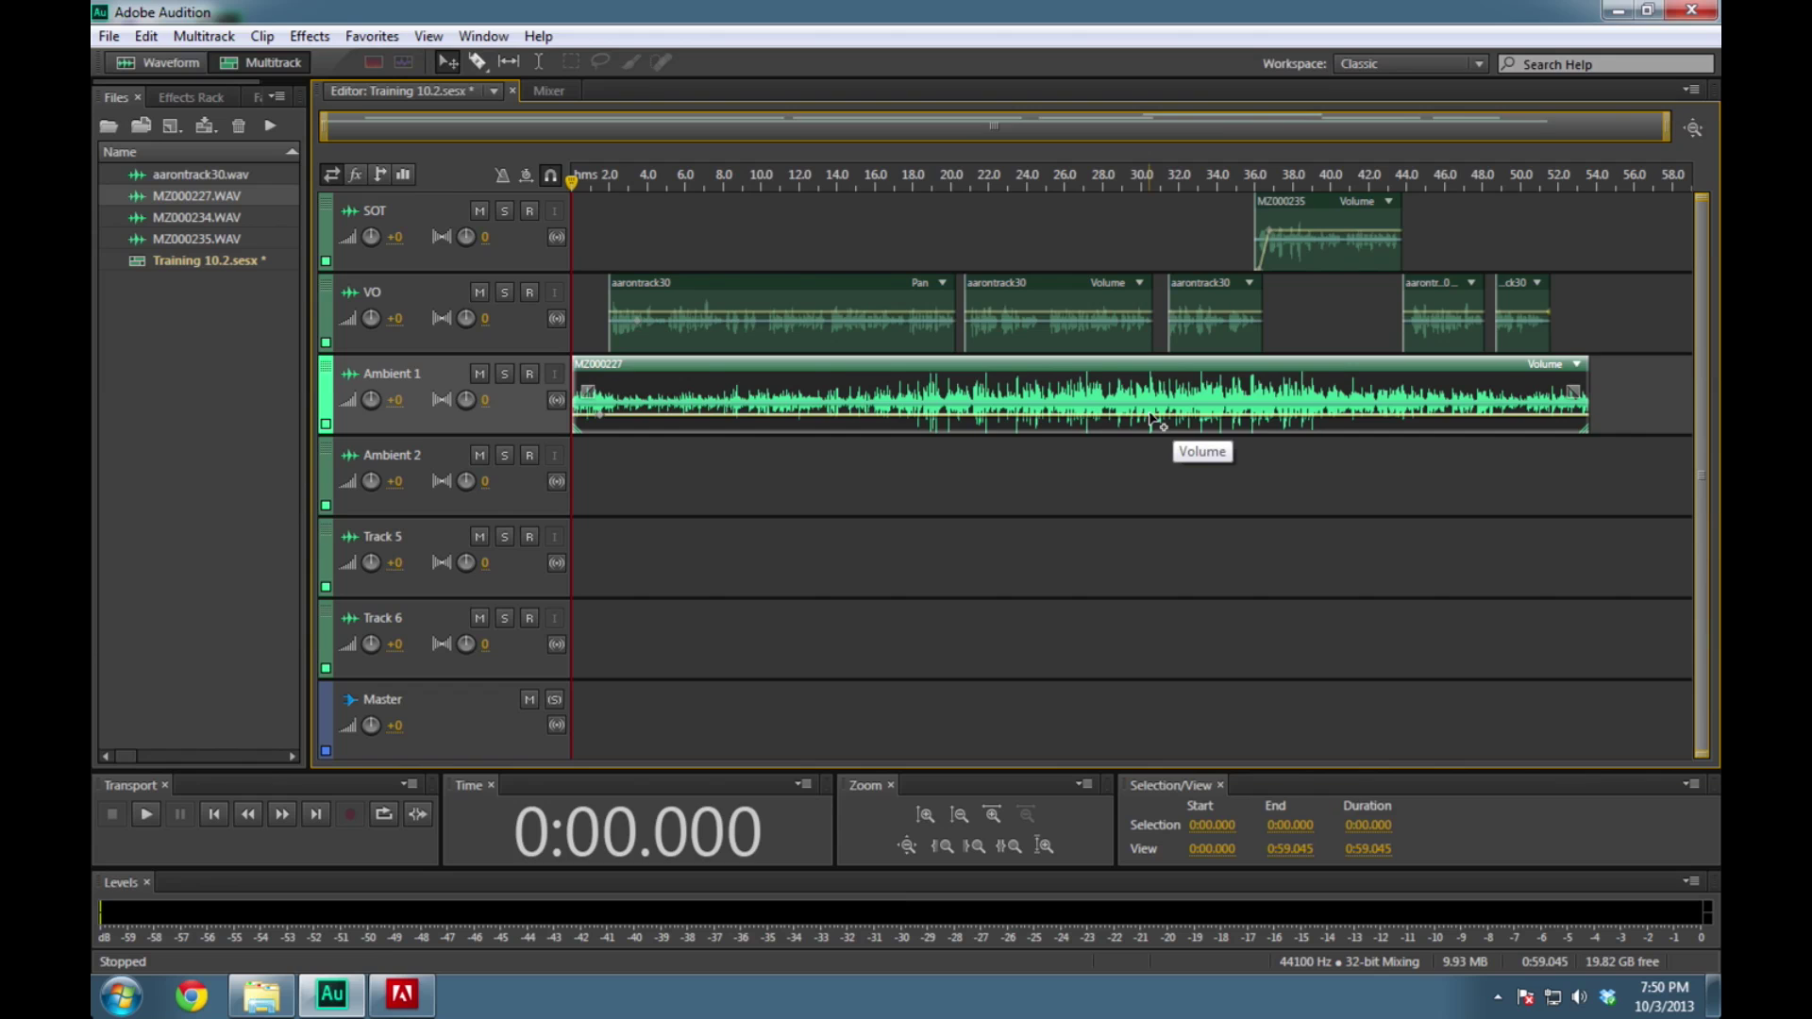
scroll(1158, 422, "up", 1)
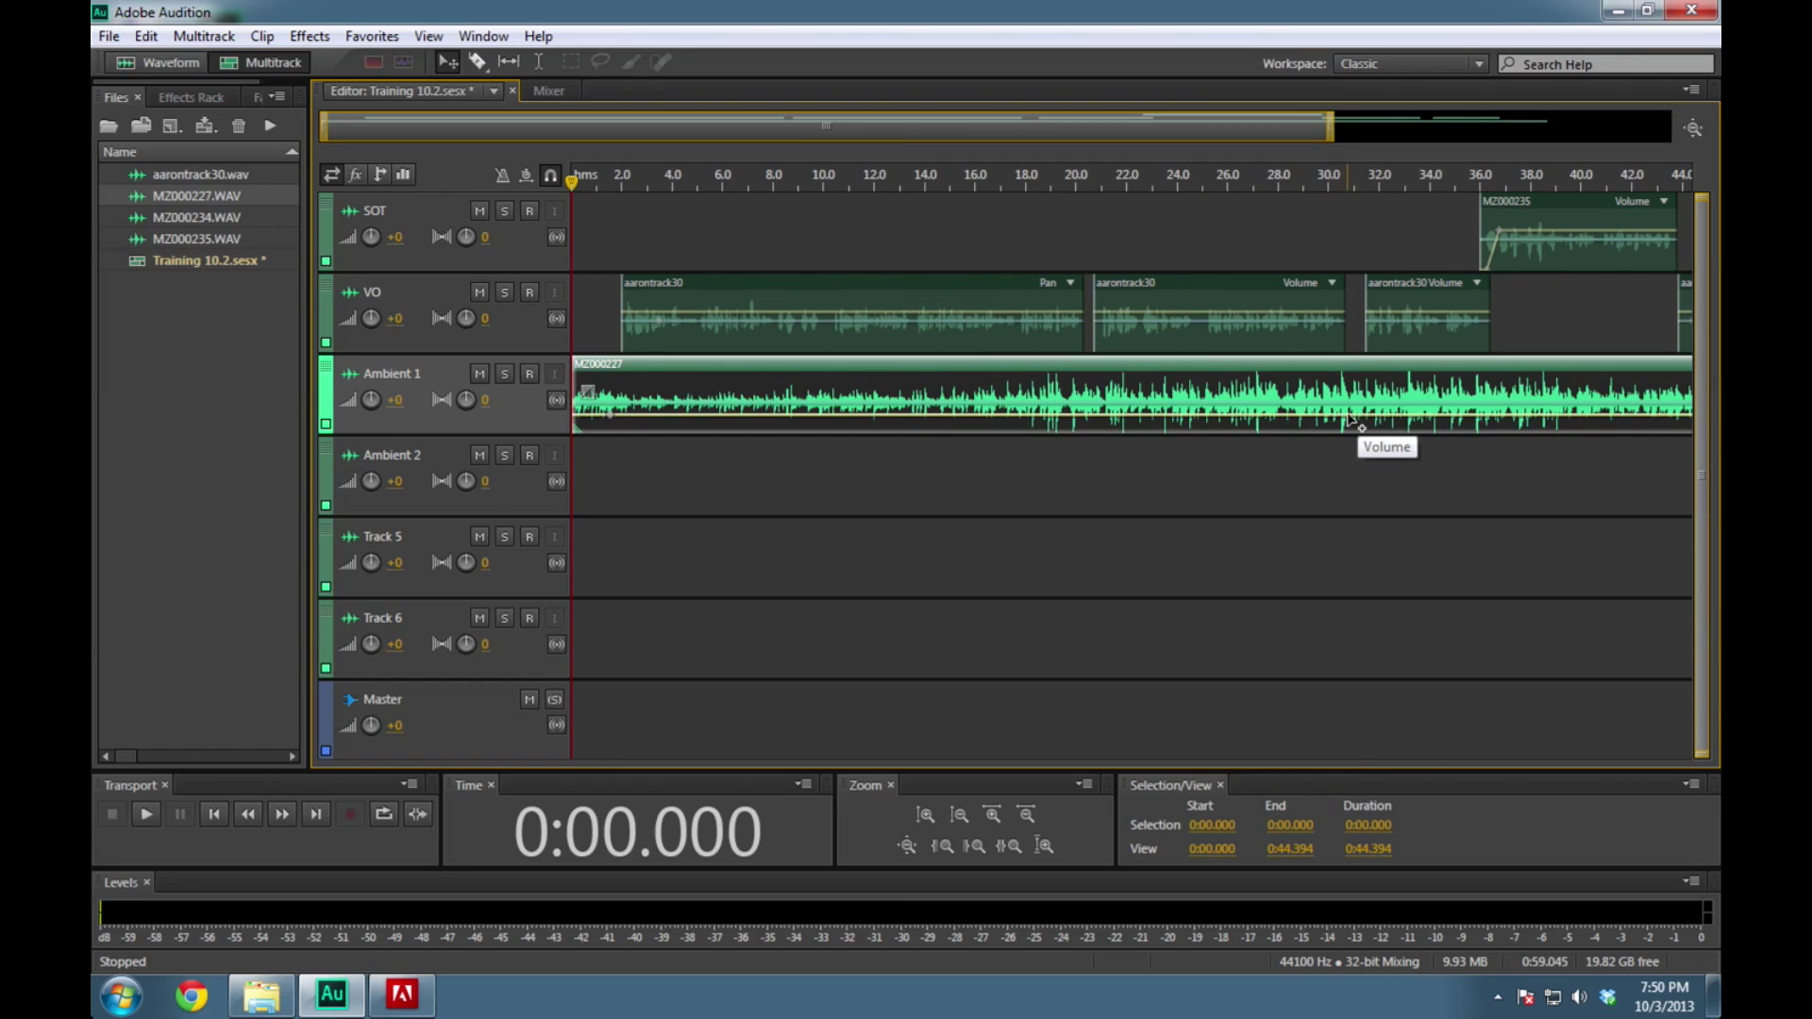
left_click(1350, 417)
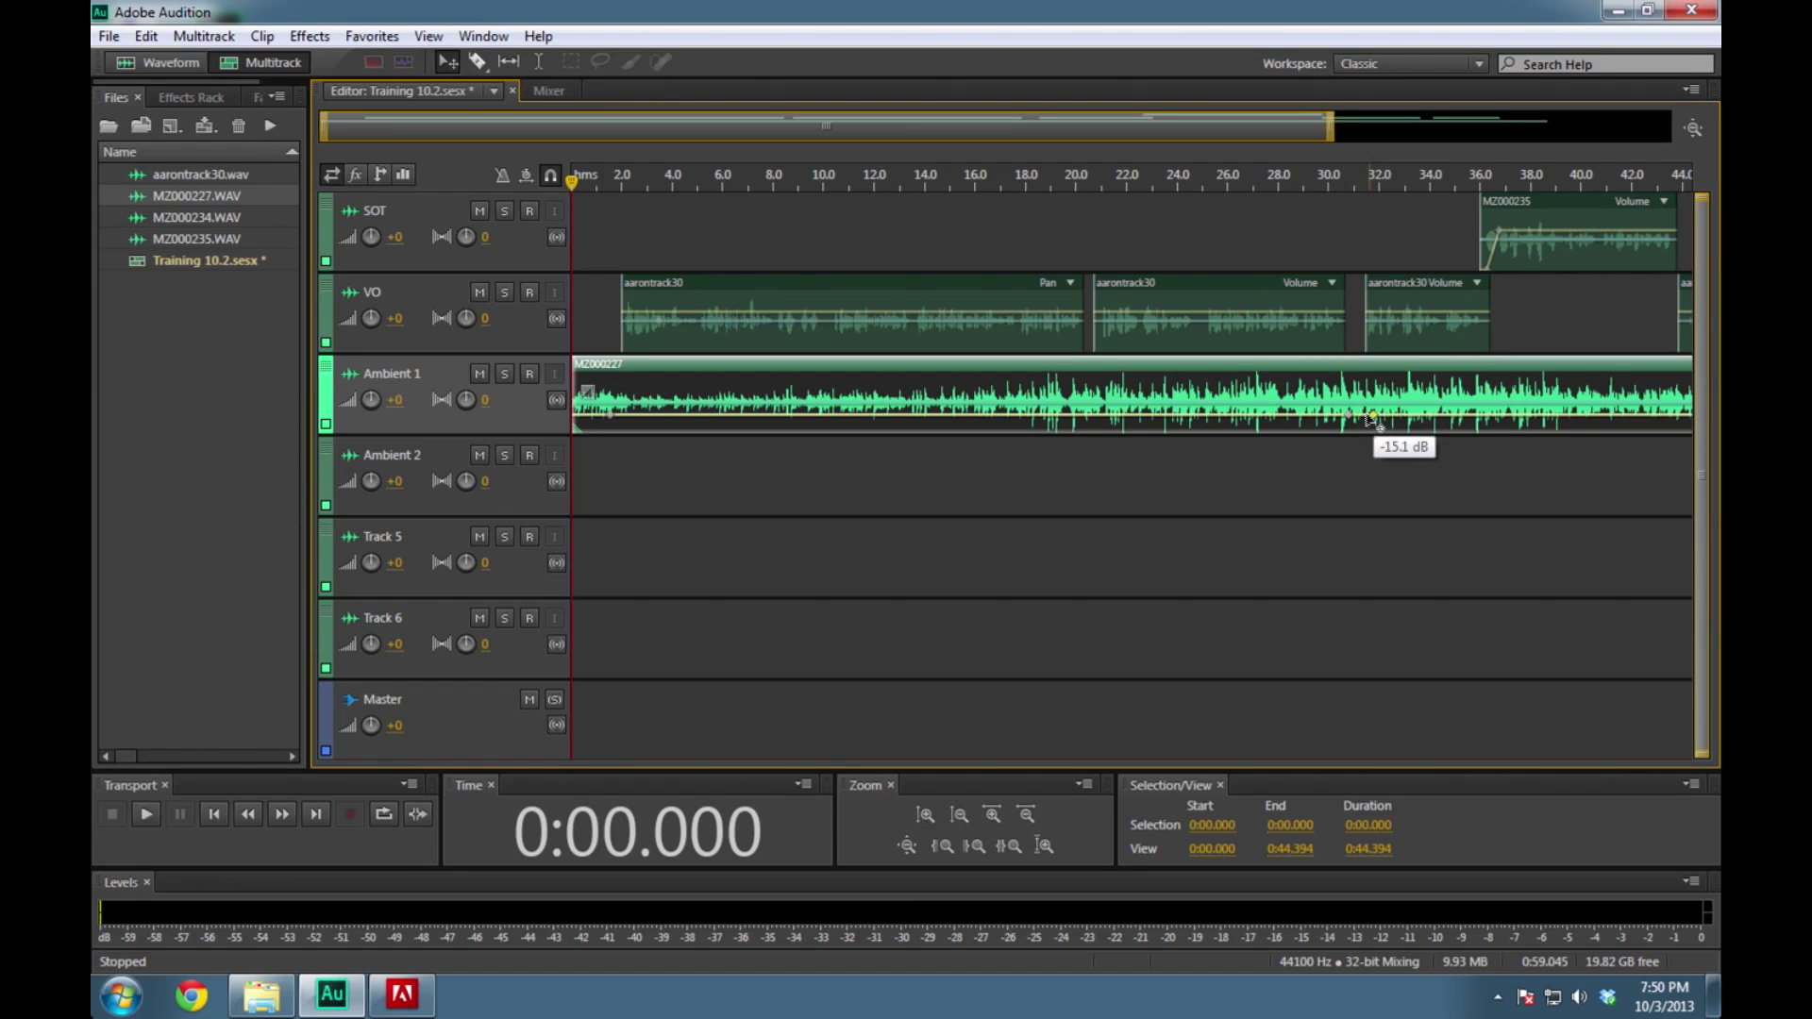
left_click(1357, 416)
left_click_drag(1356, 416, 1359, 385)
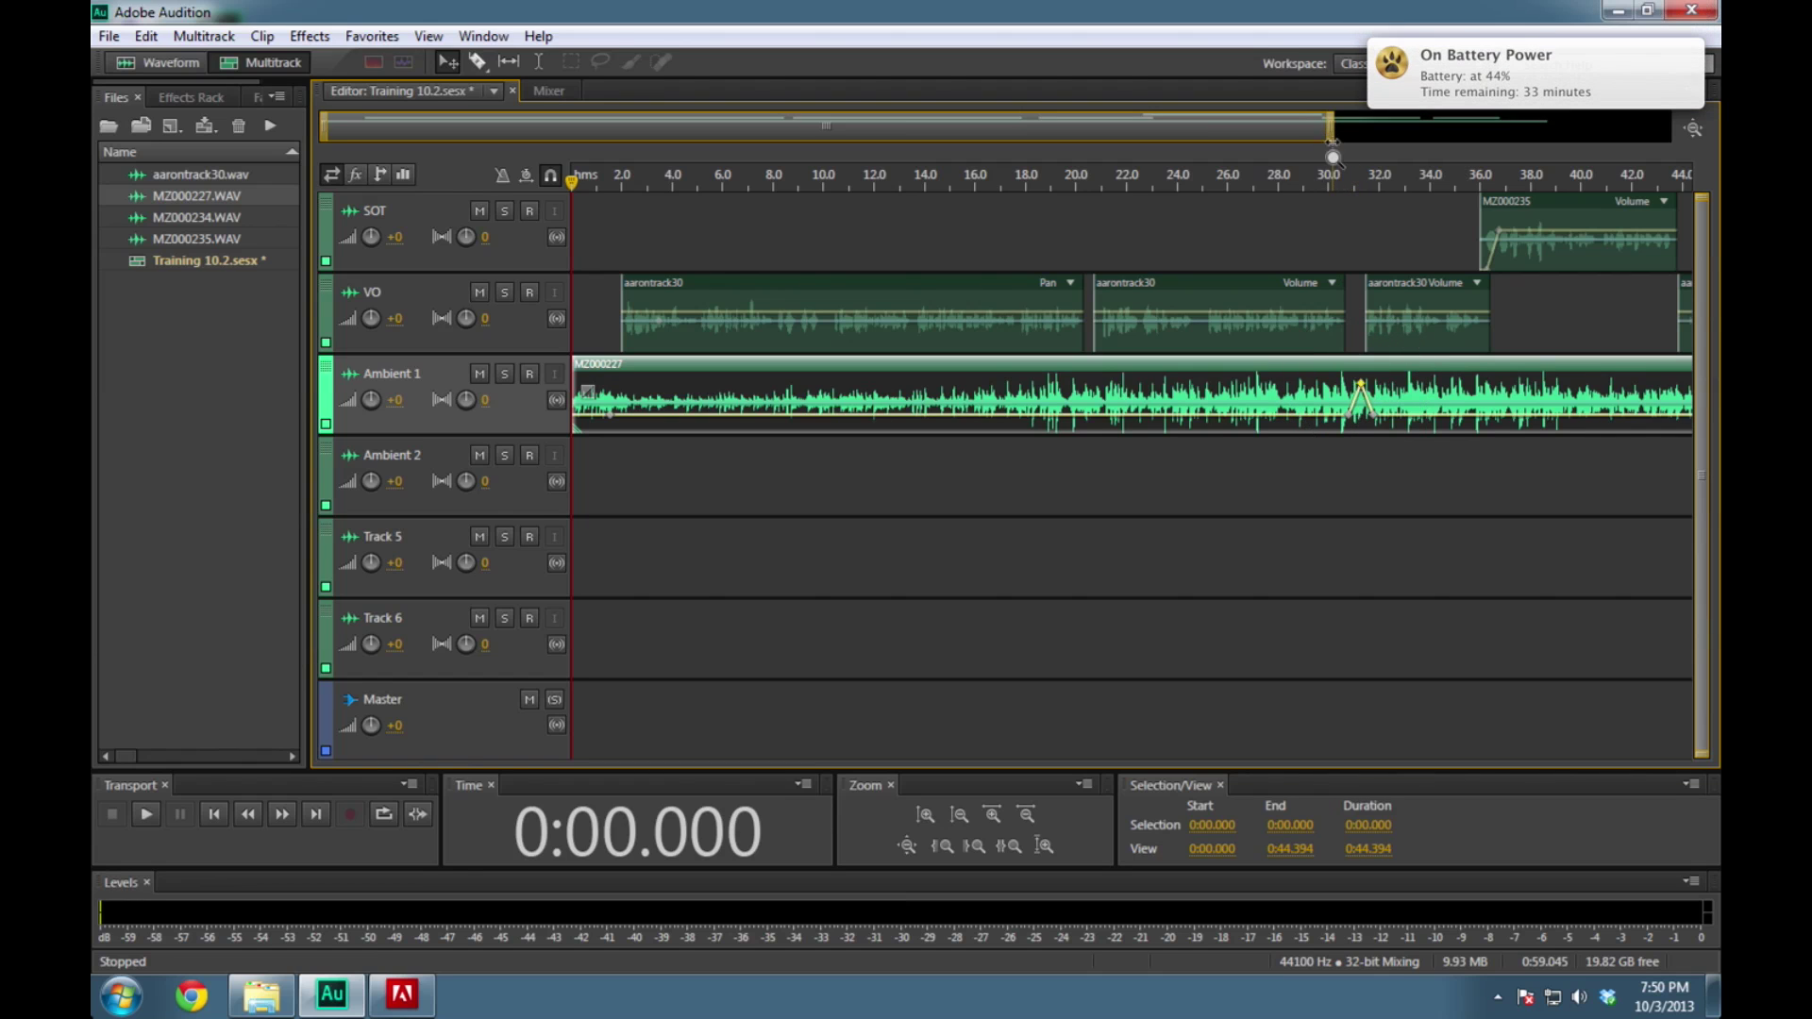
Play the ambient volume peak between the second and third VO clips from 0:28.520
left_click_drag(1312, 176, 1292, 180)
key("space")
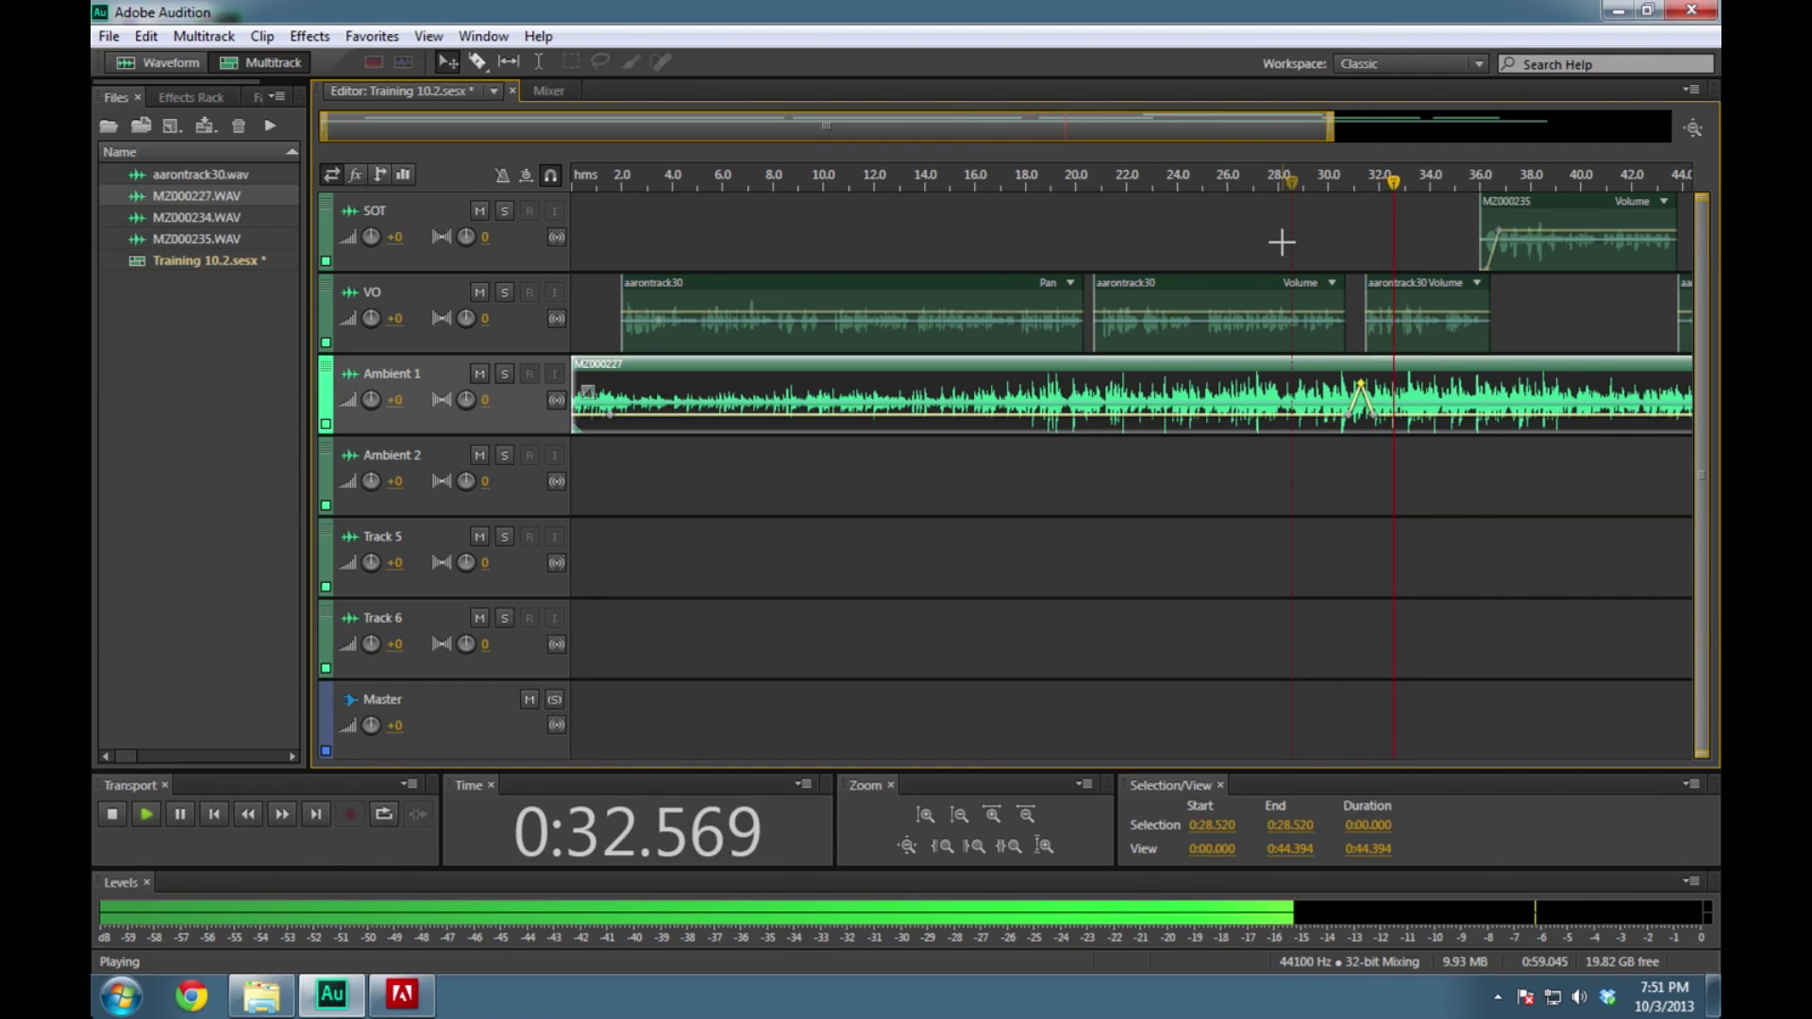
key("space")
key("super")
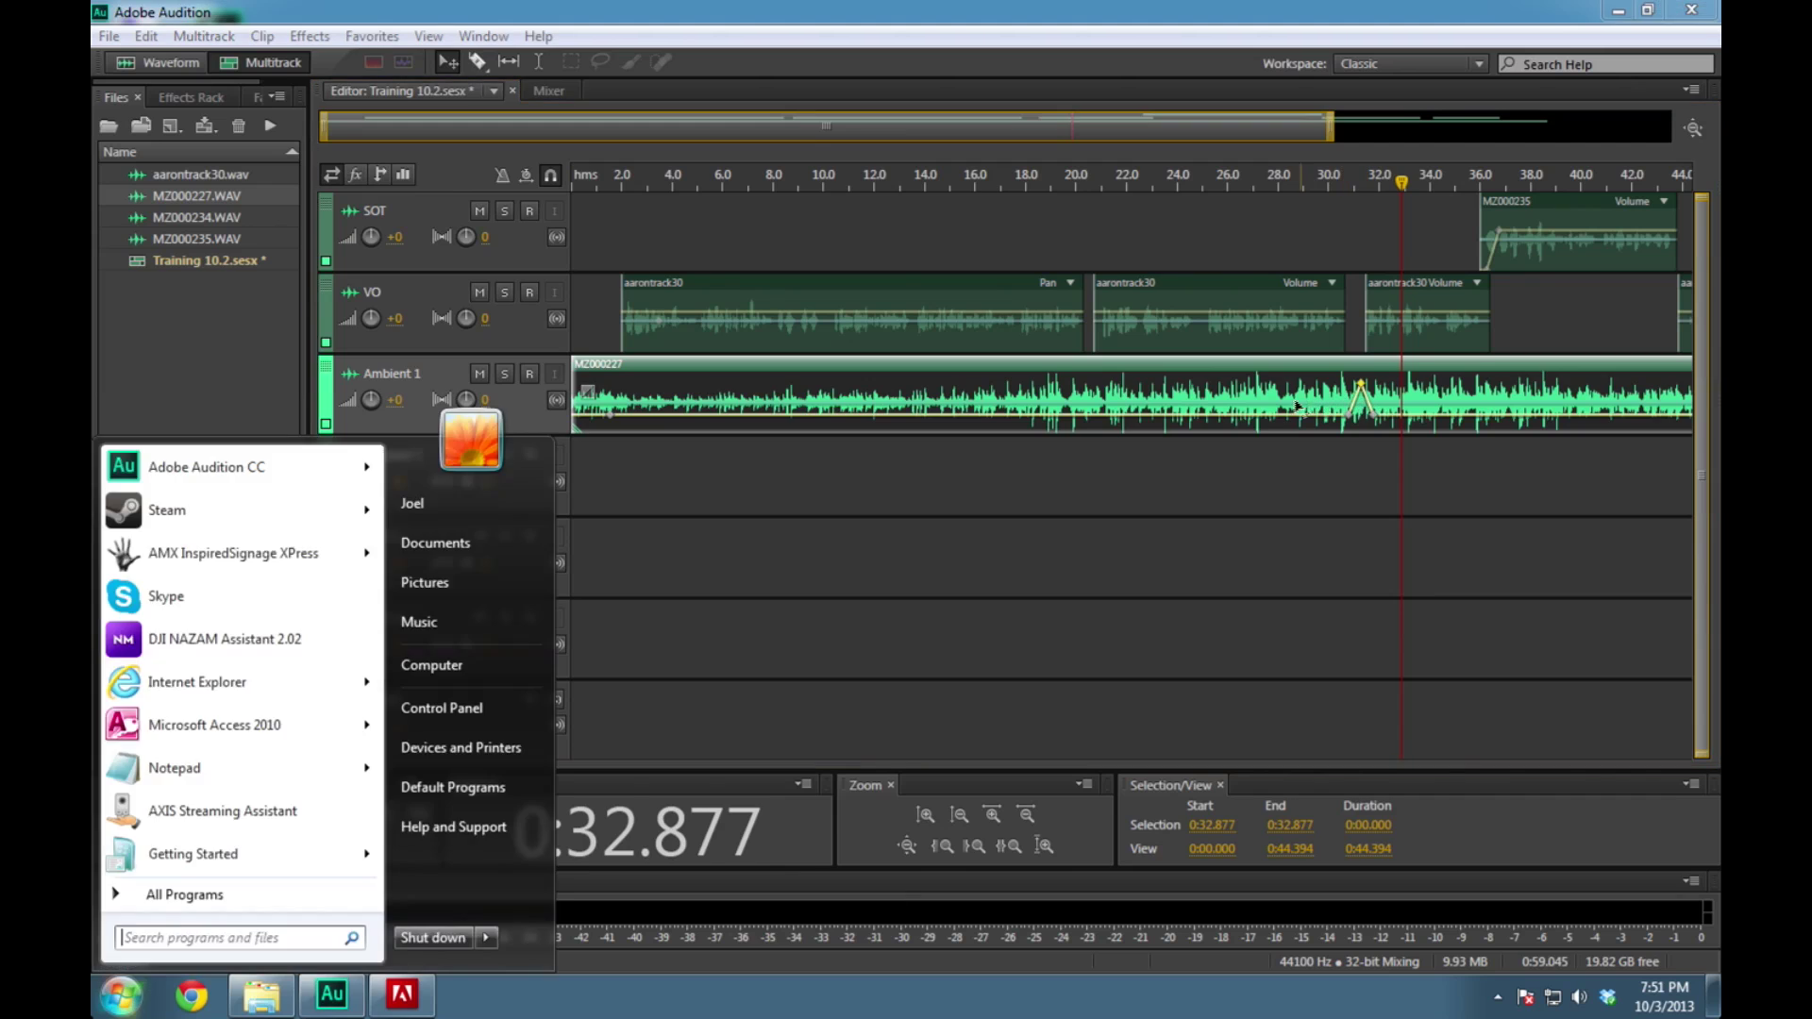
key("super")
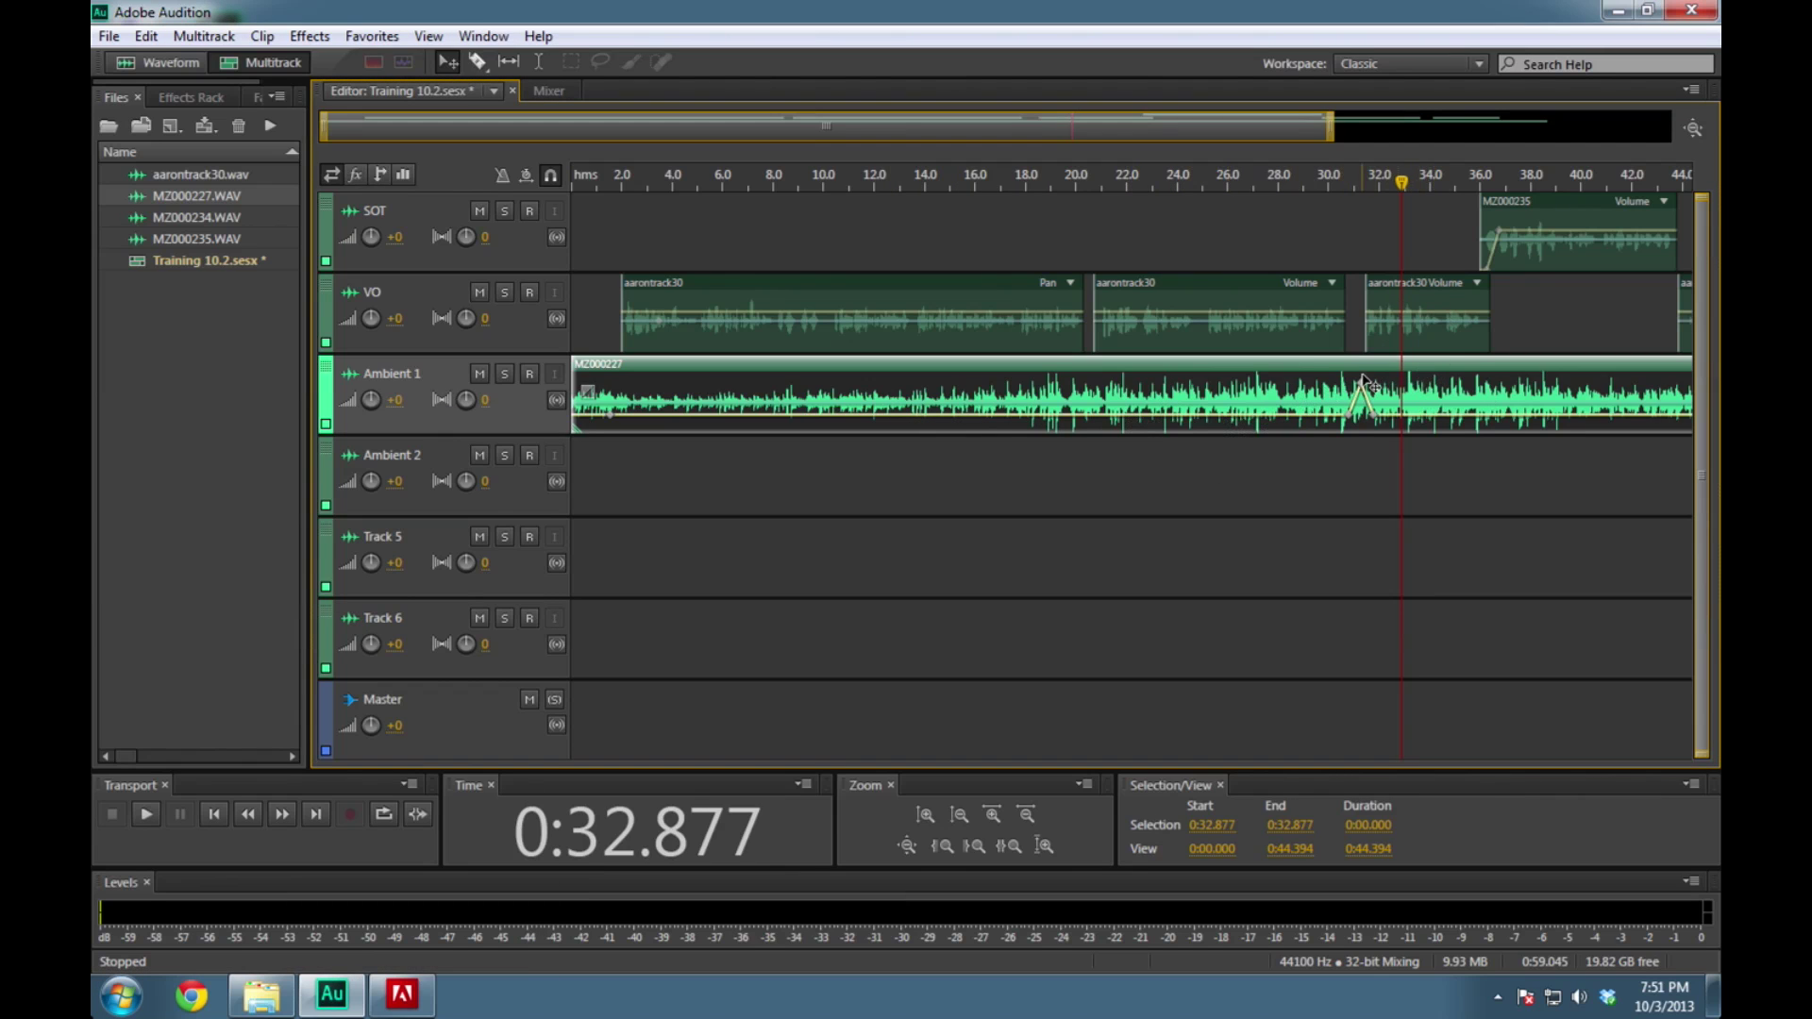
Delete the volume keyframes around 0:31 from the Ambient 1 clip
left_click_drag(1363, 385, 1363, 395)
right_click(1362, 395)
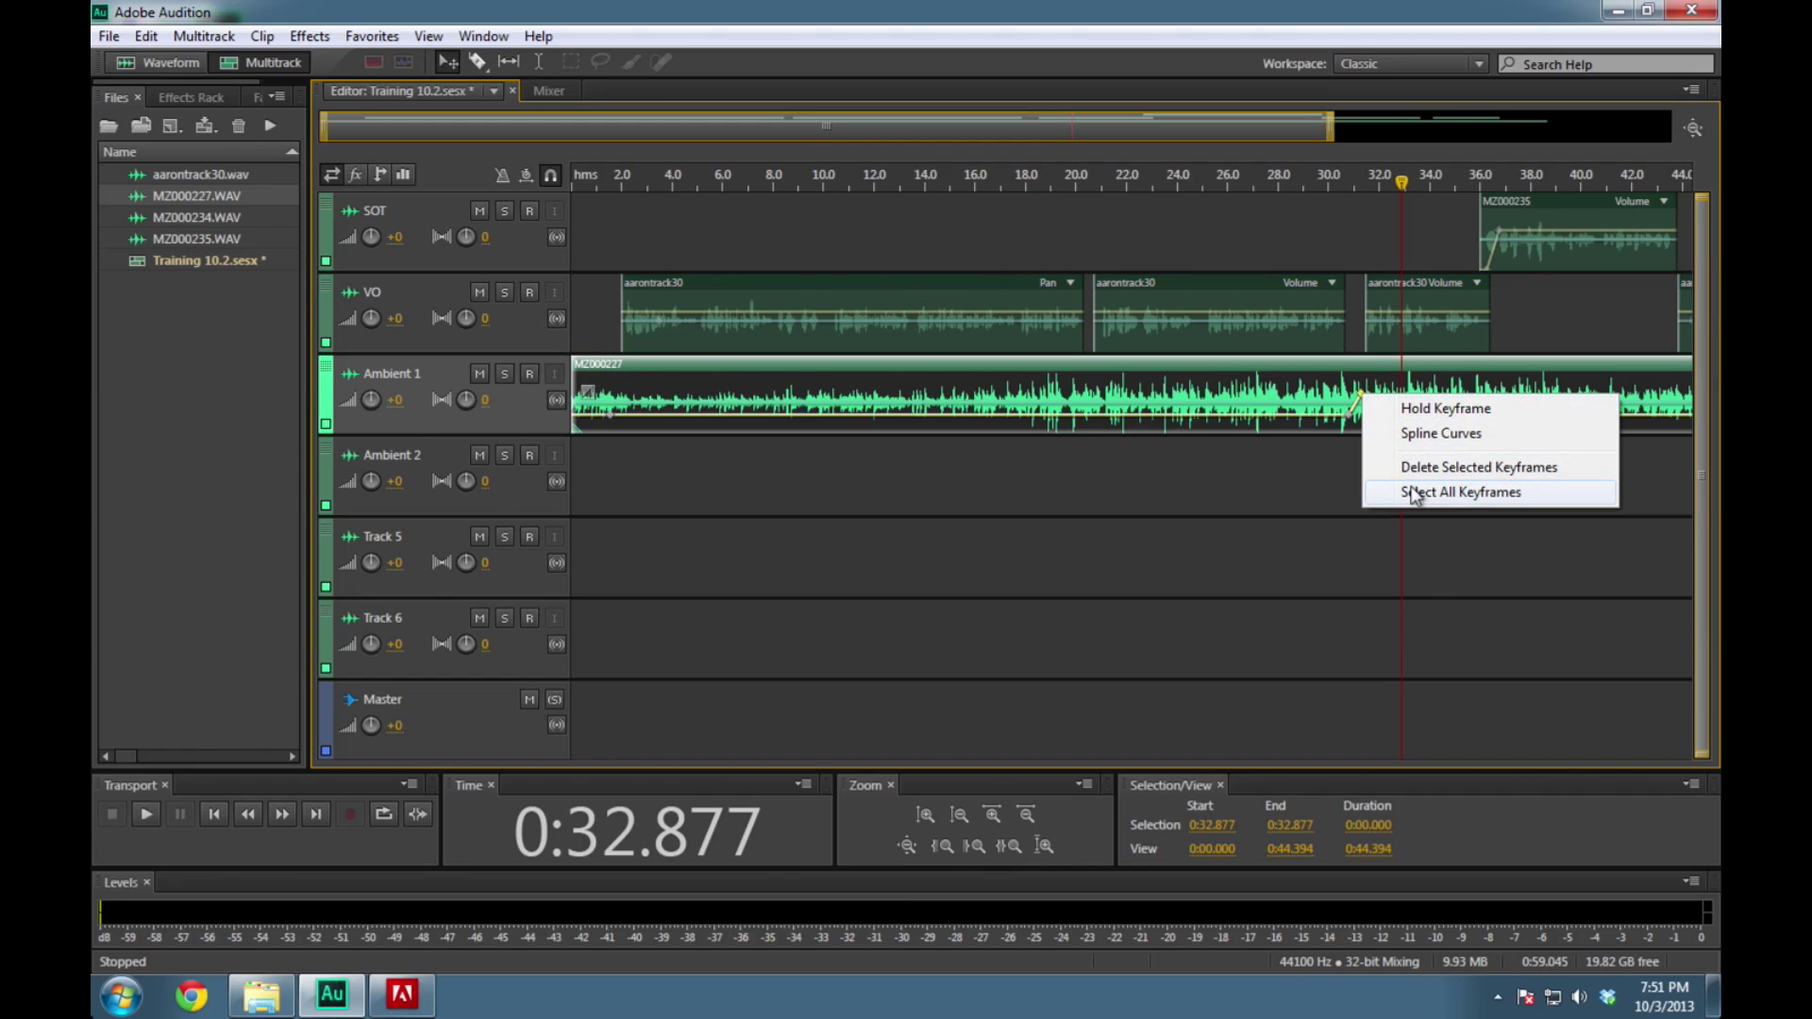
left_click(1413, 495)
right_click(1349, 421)
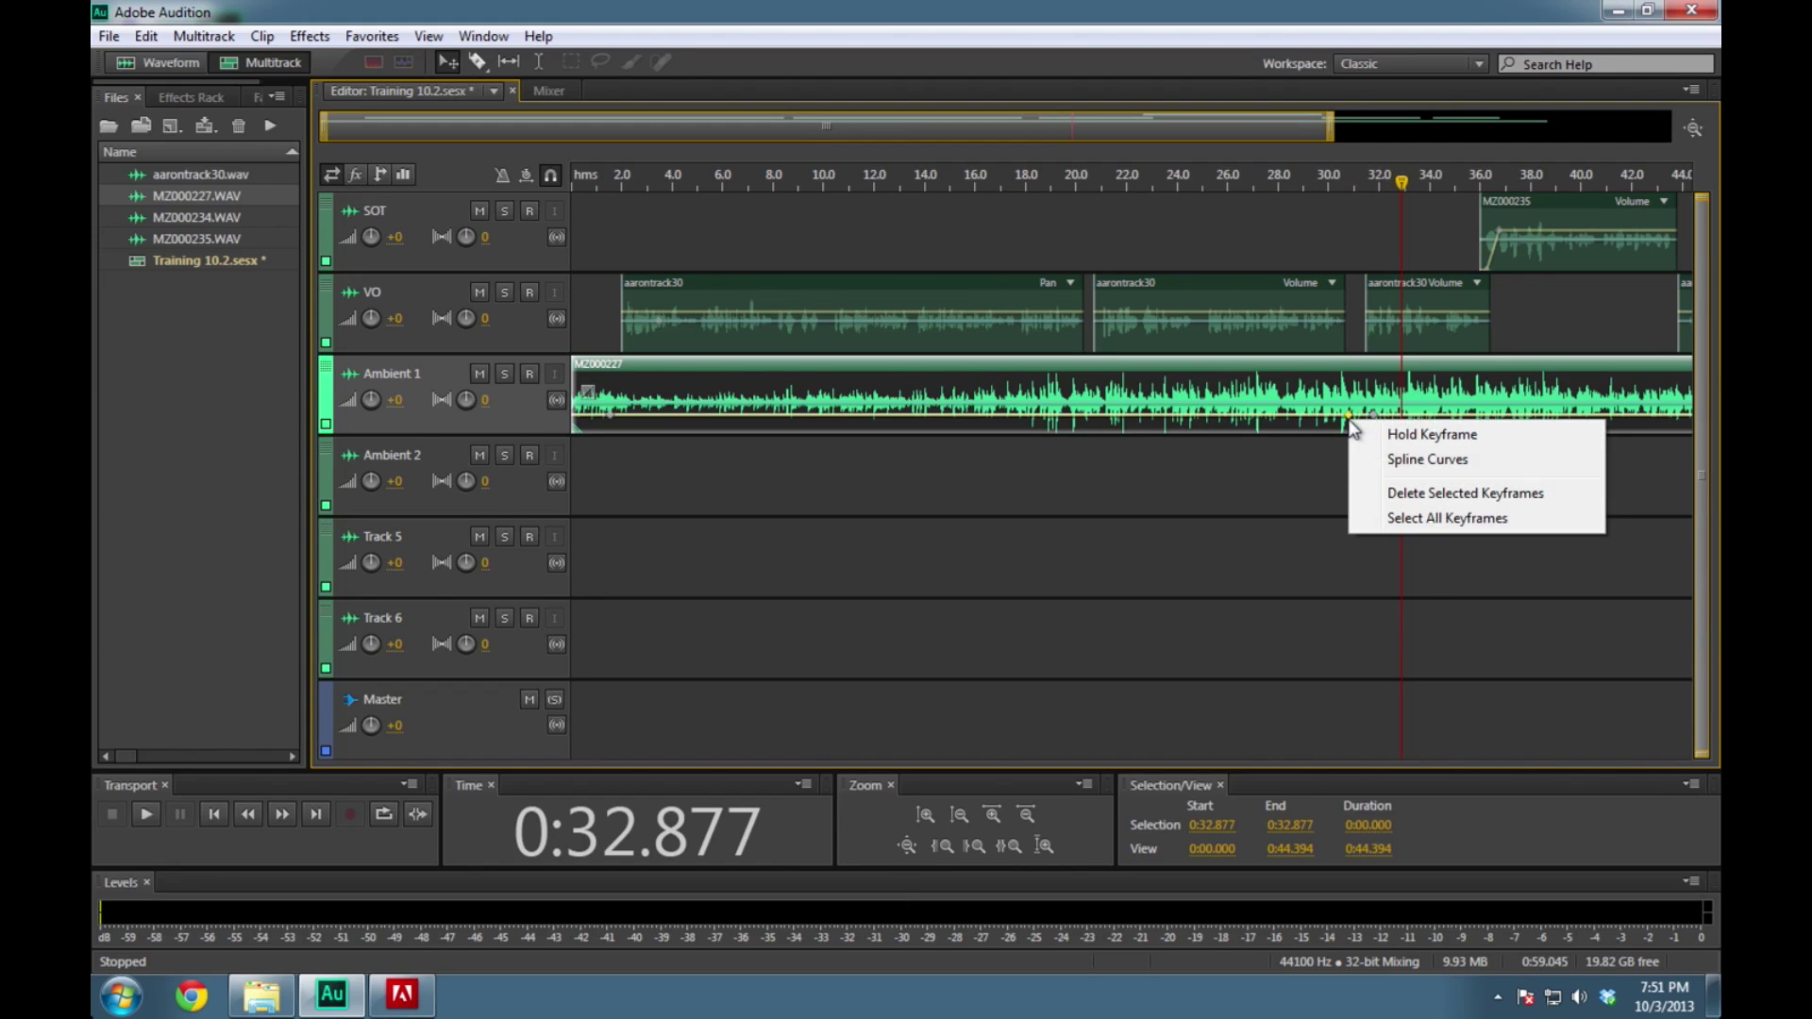
left_click(1378, 493)
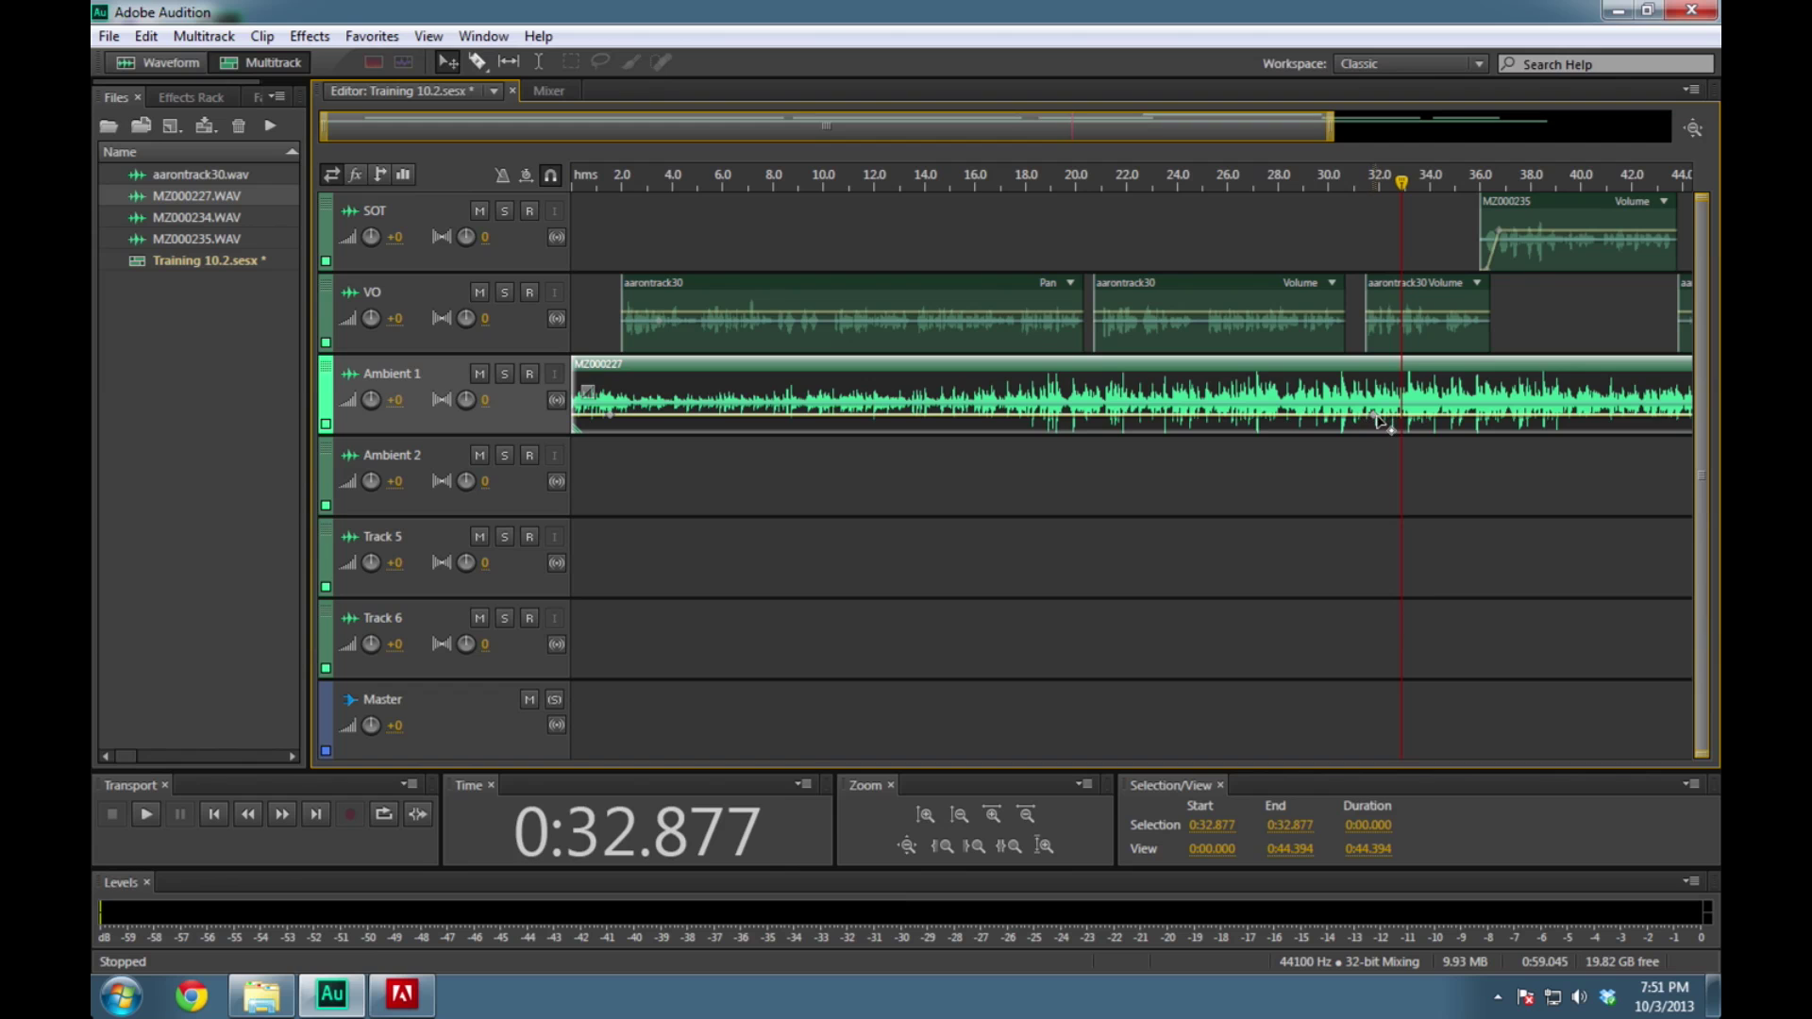
right_click(1377, 420)
left_click(1388, 566)
Play the middle of the MZ000235 clip on the SOT track from 0:40.493
left_click_drag(1395, 182, 1310, 195)
left_click(1347, 198)
scroll(1310, 195, "up", 5)
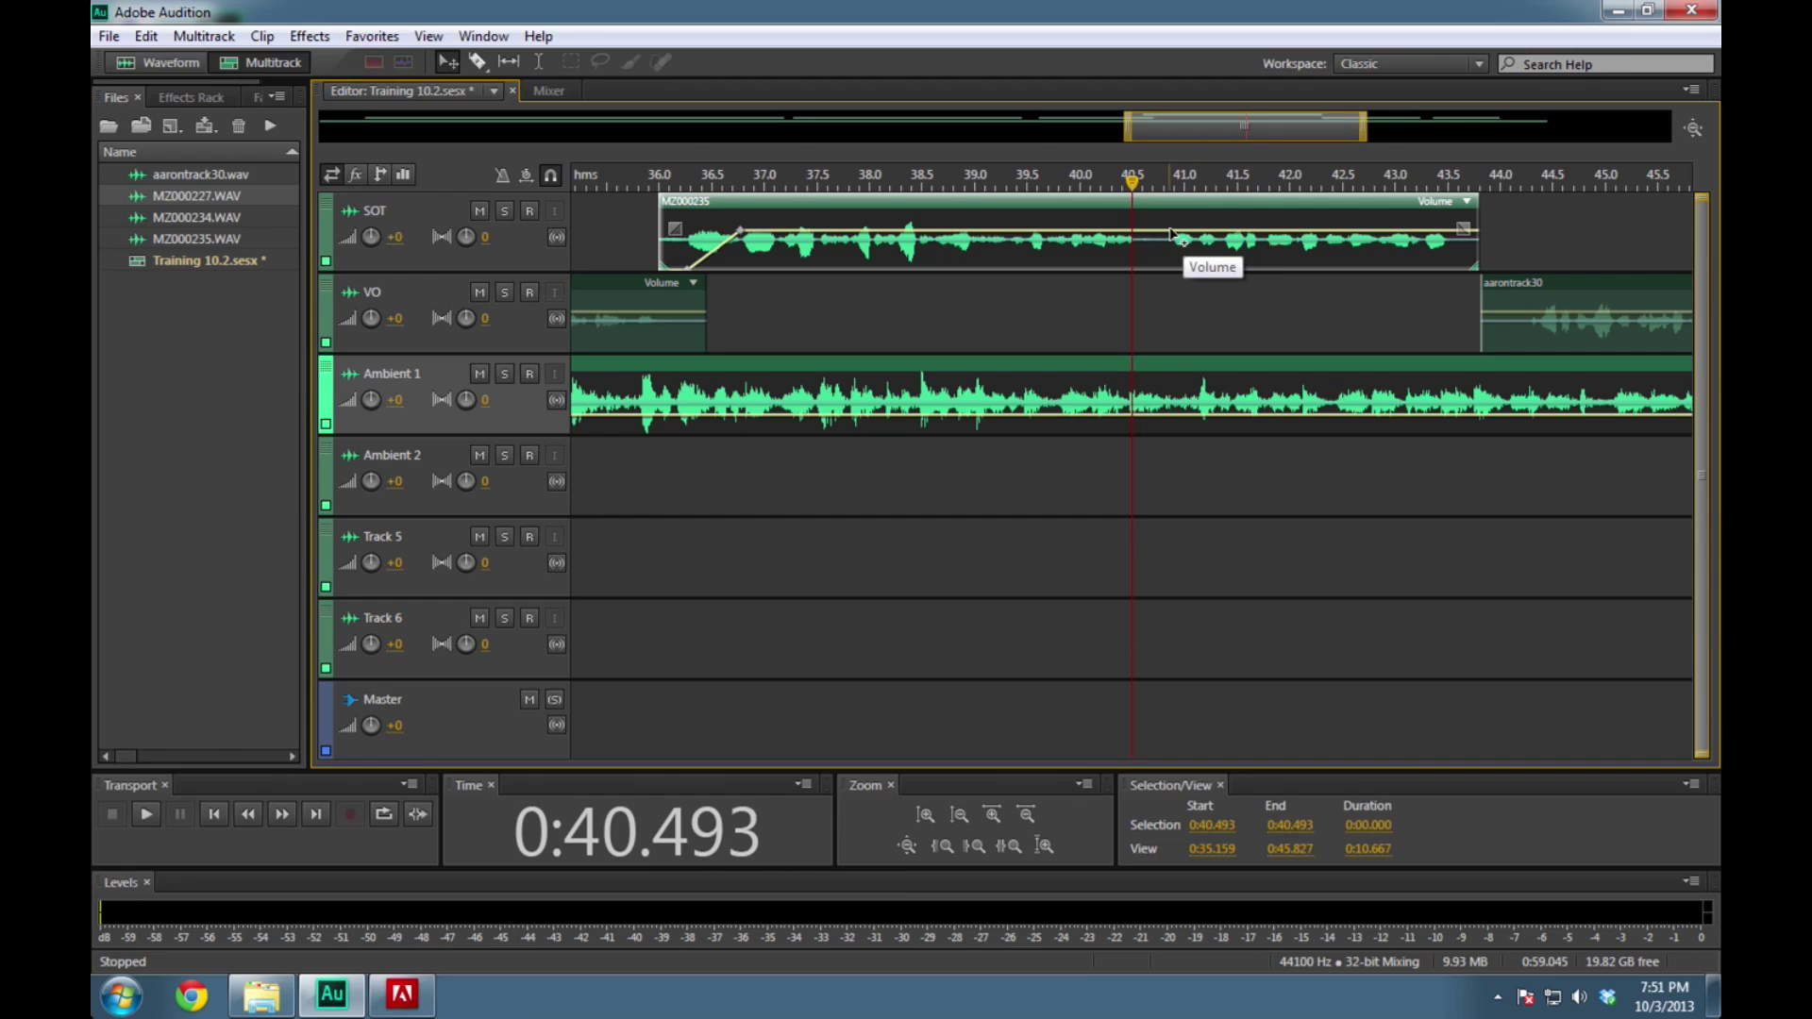
key("space")
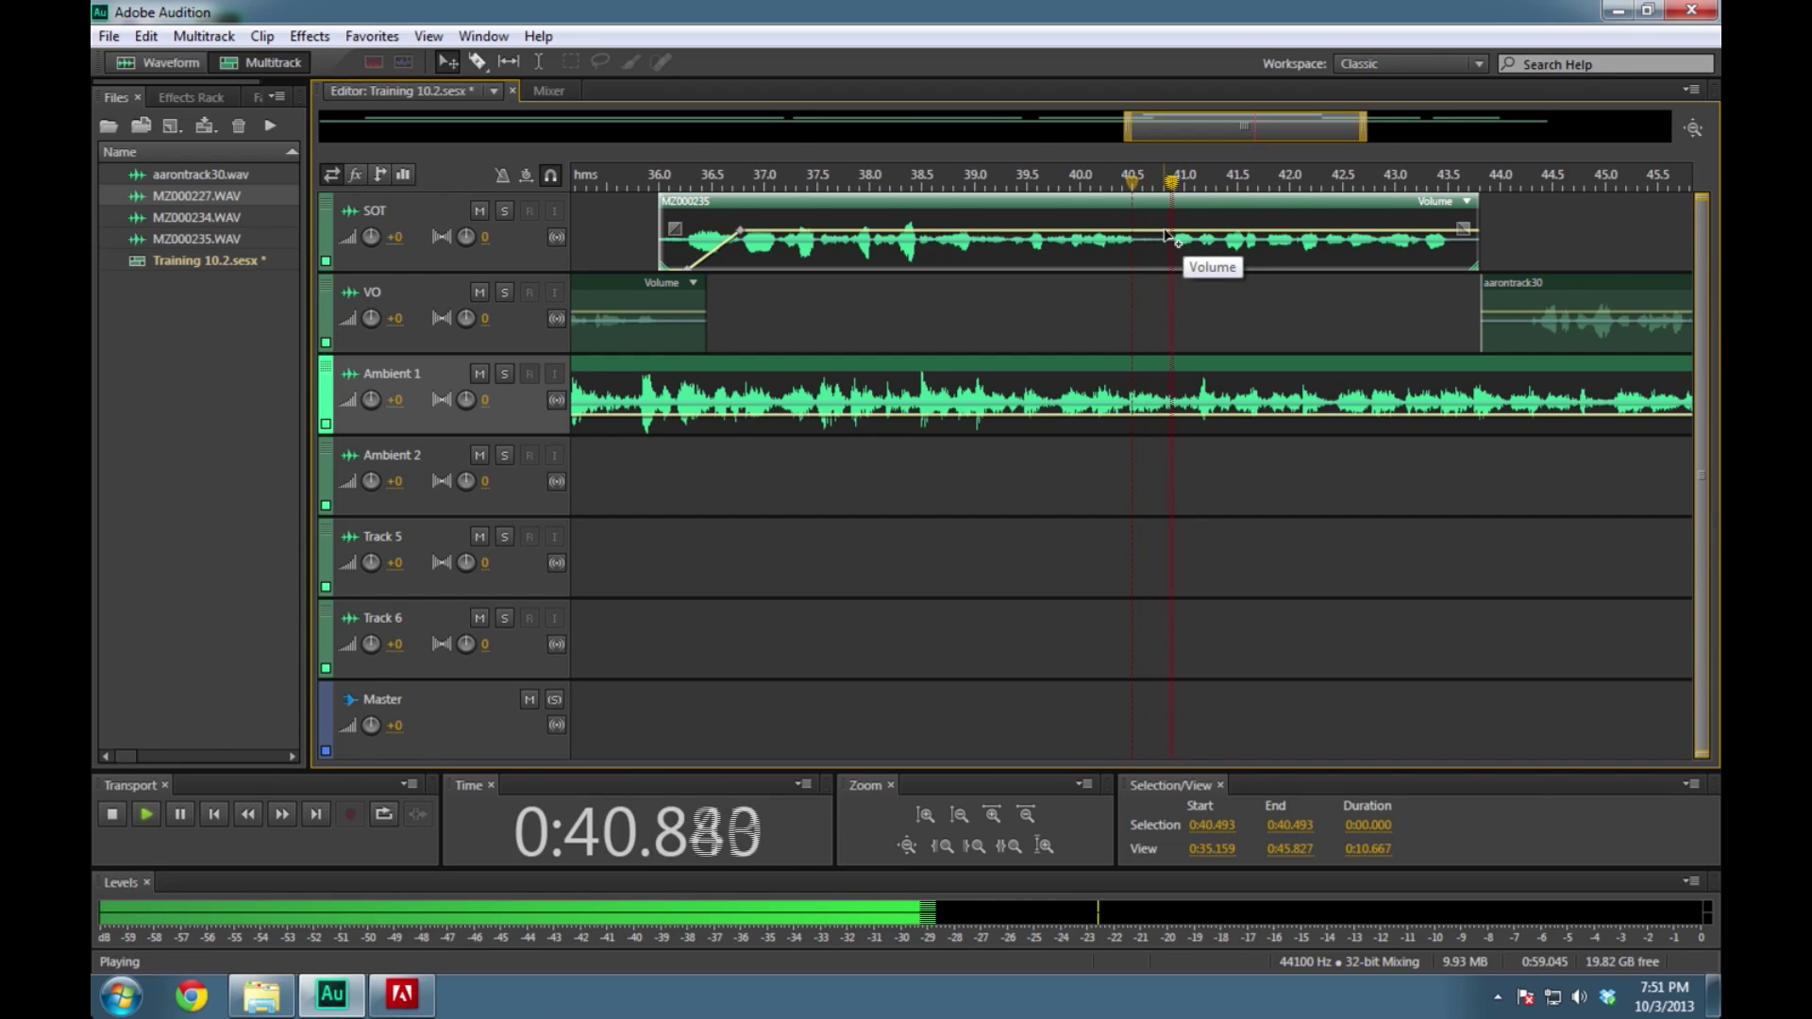
key("space")
Add four volume keyframes to the MZ000235 clip from about 0:40.8 to 0:41.3 and pull the inner two down to minimum volume
left_click(1164, 232)
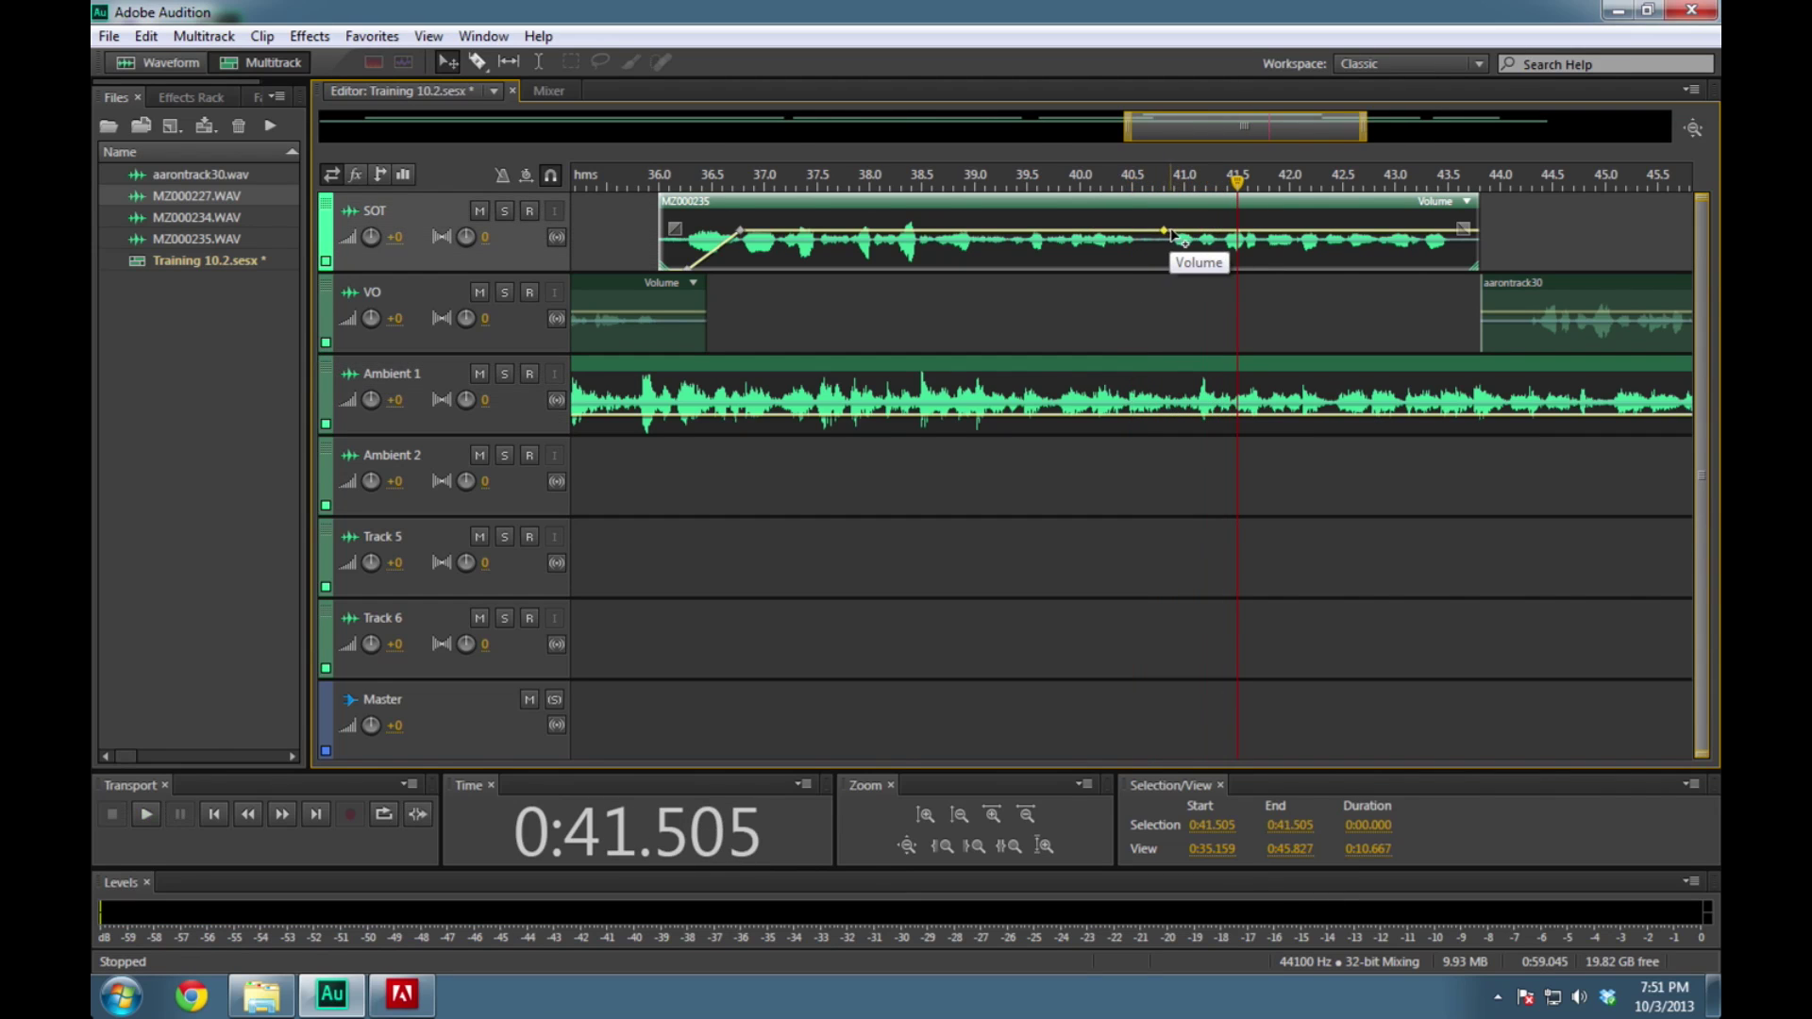
left_click(1222, 231)
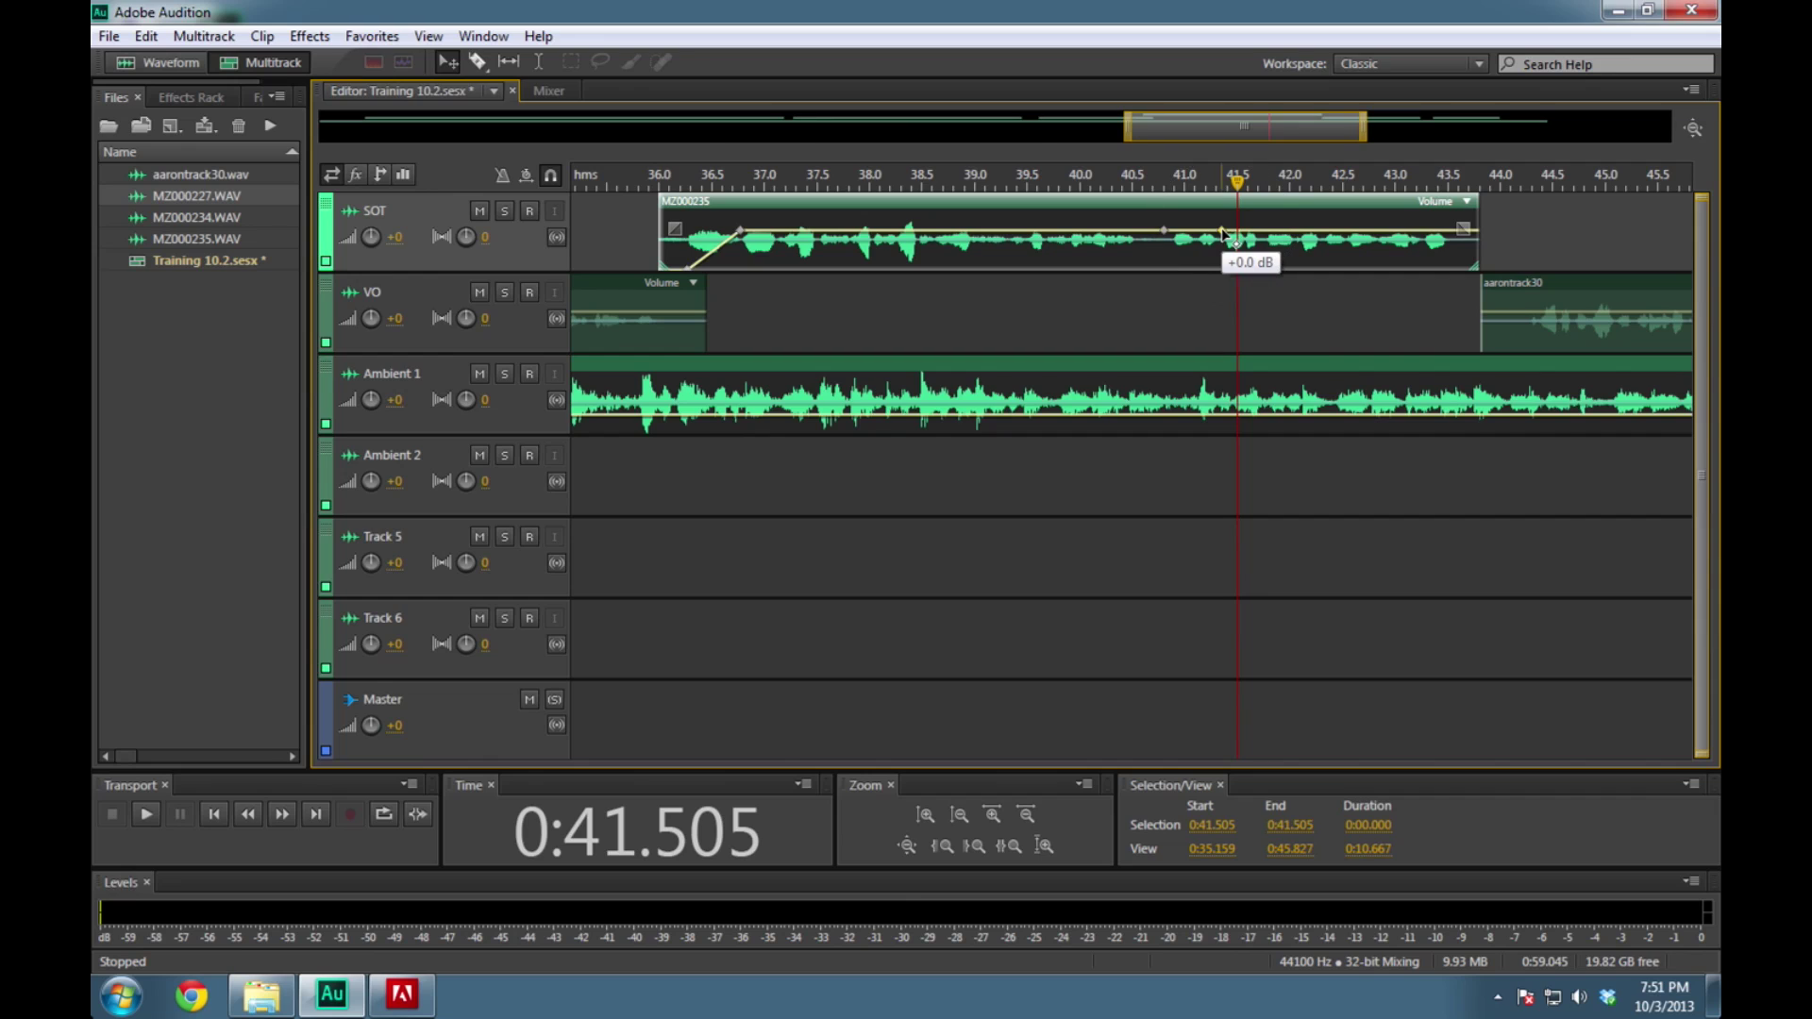
left_click(1173, 234)
left_click_drag(1172, 234, 1215, 268)
Play the volume dip in the MZ000235 clip from 0:39.879
left_click_drag(1211, 190, 1068, 185)
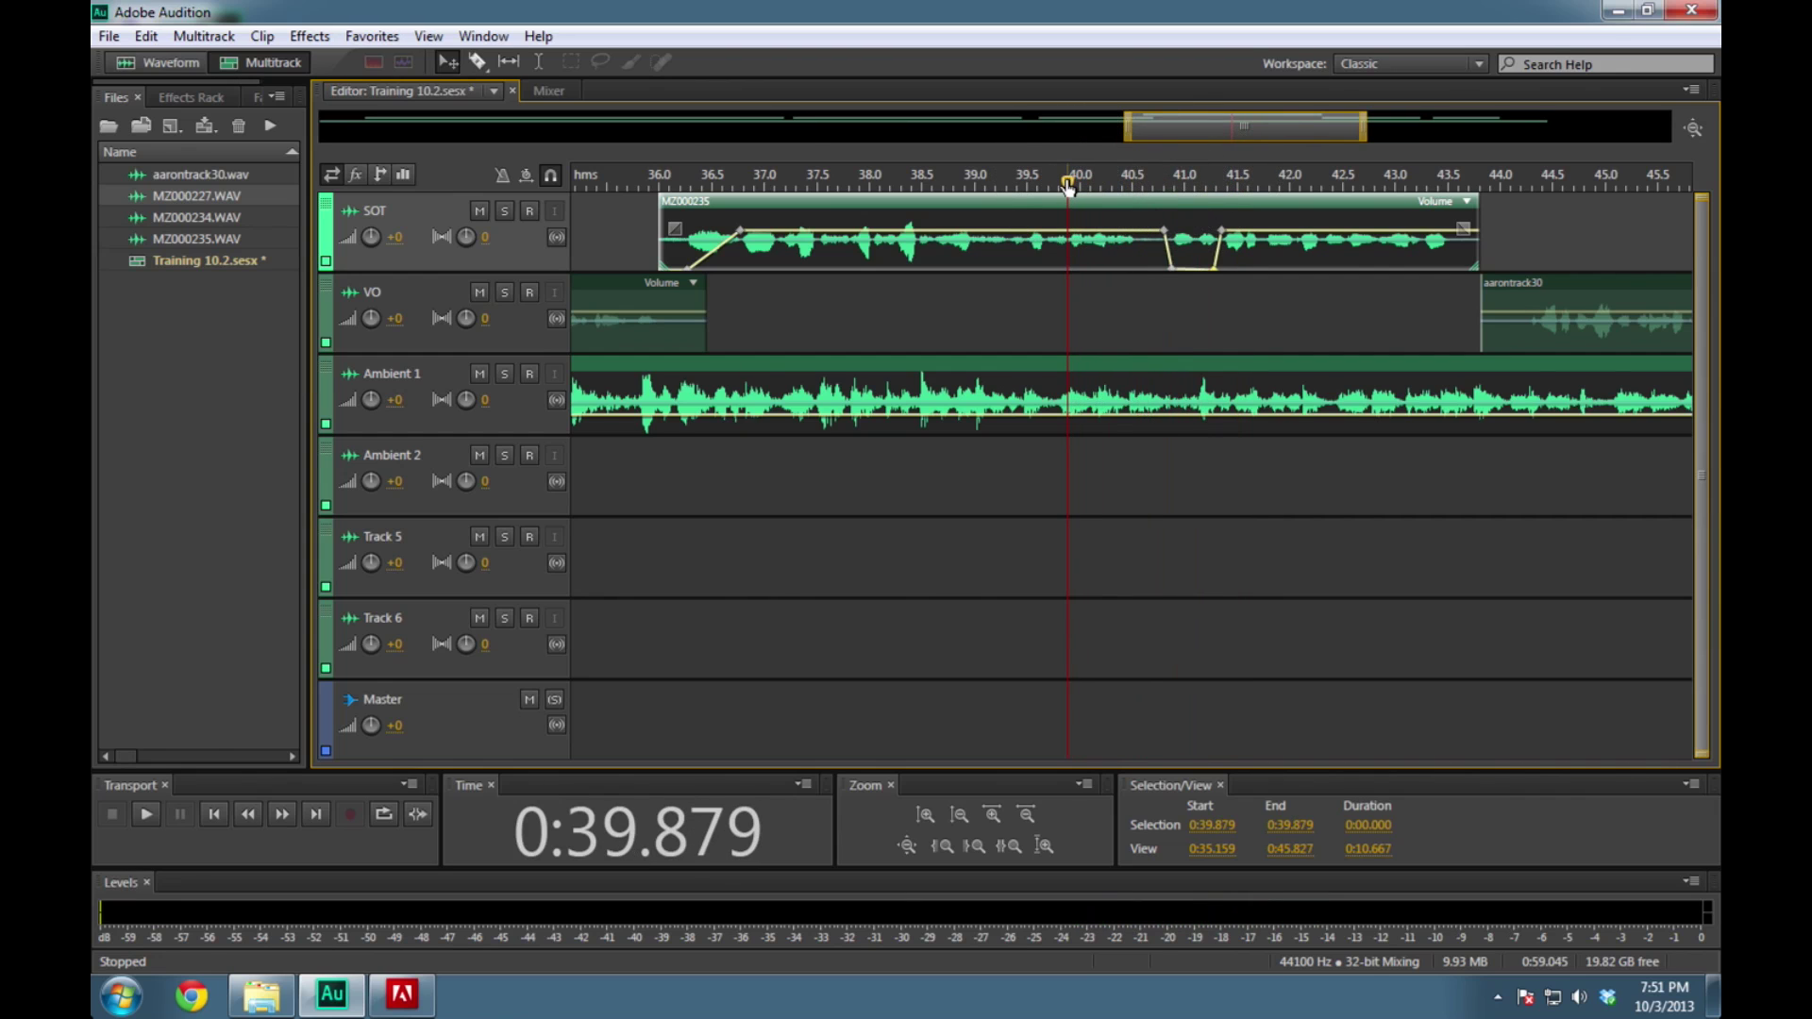
key("space")
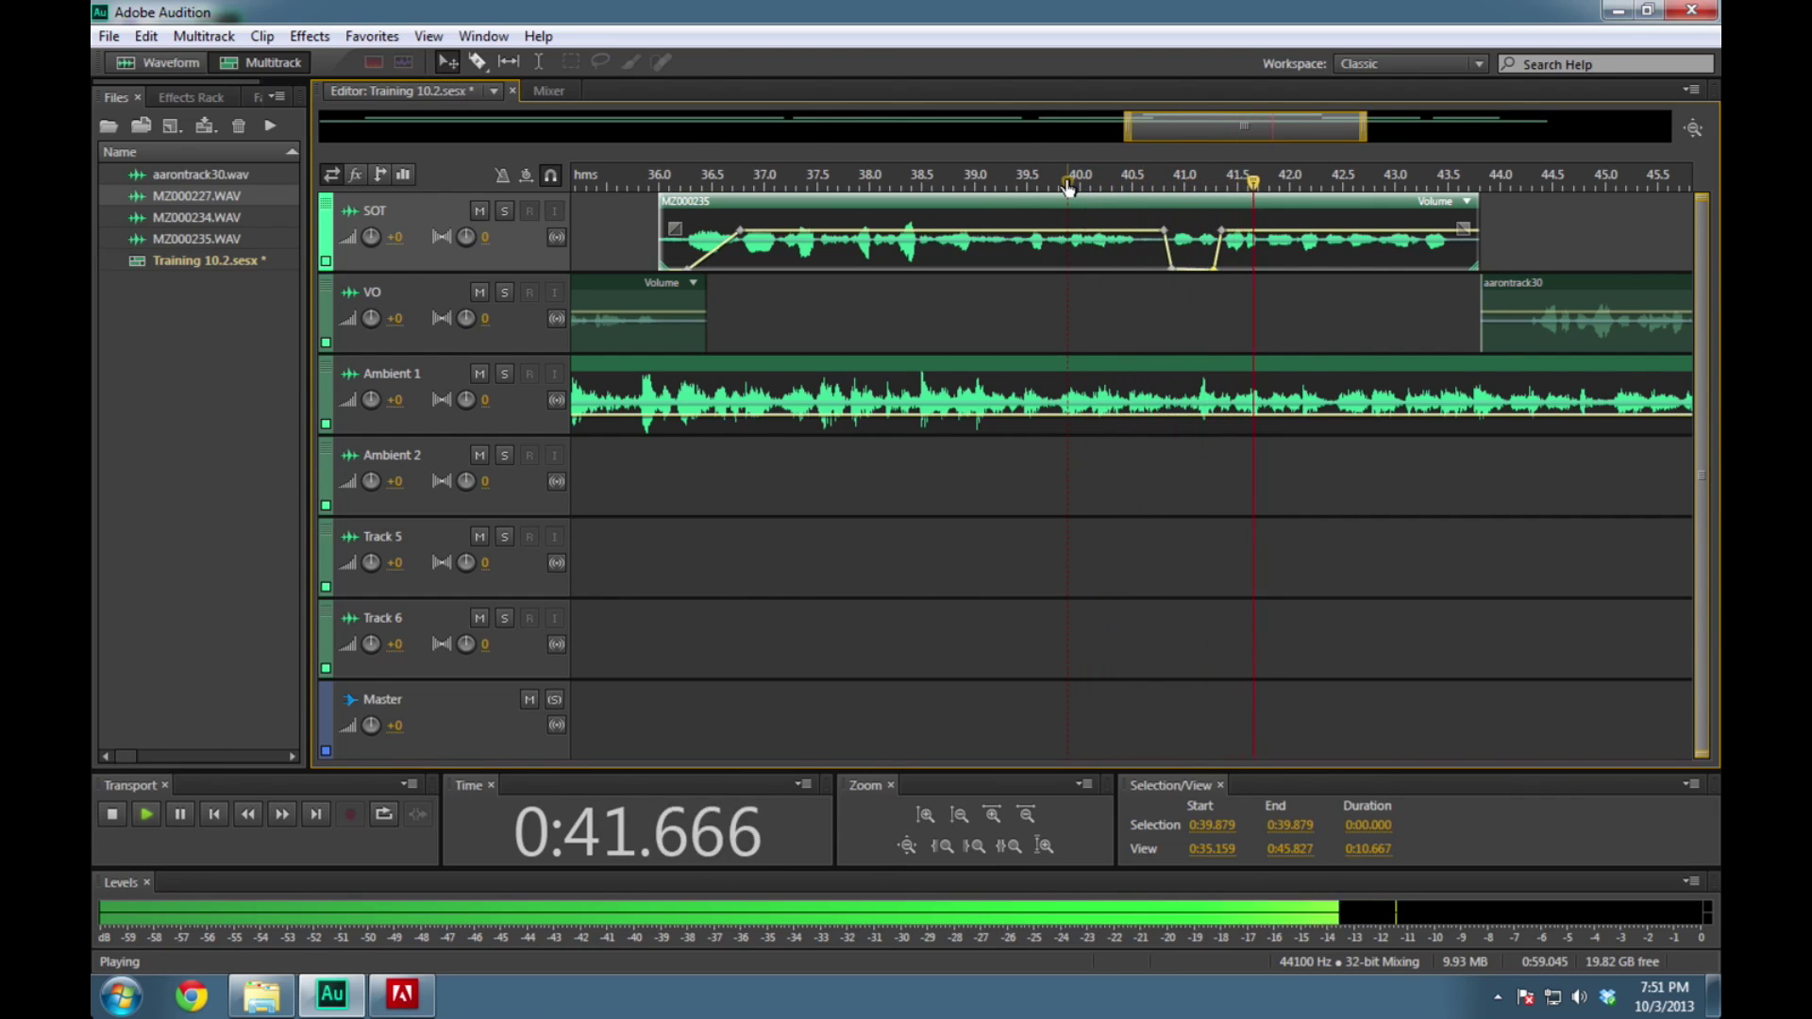
key("space")
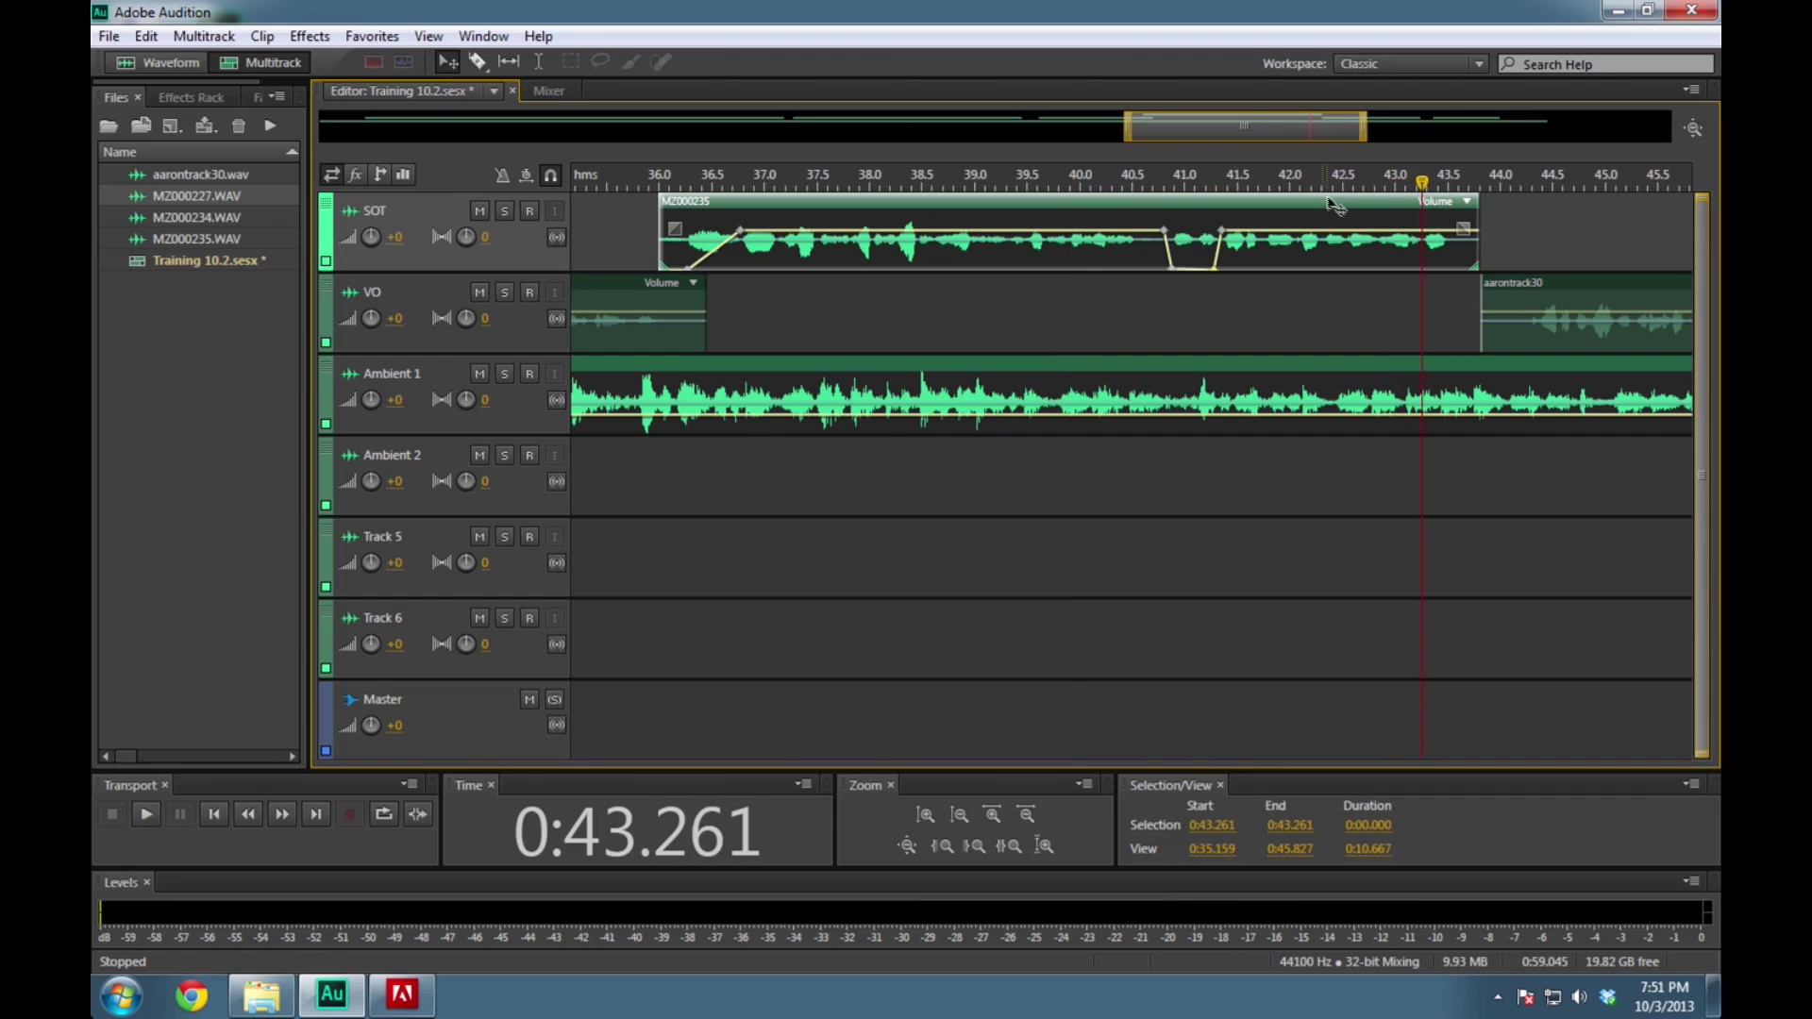
Place the playhead at 0:40.472, show the whole session, and save it
left_click_drag(1256, 182, 1130, 181)
key("backslash")
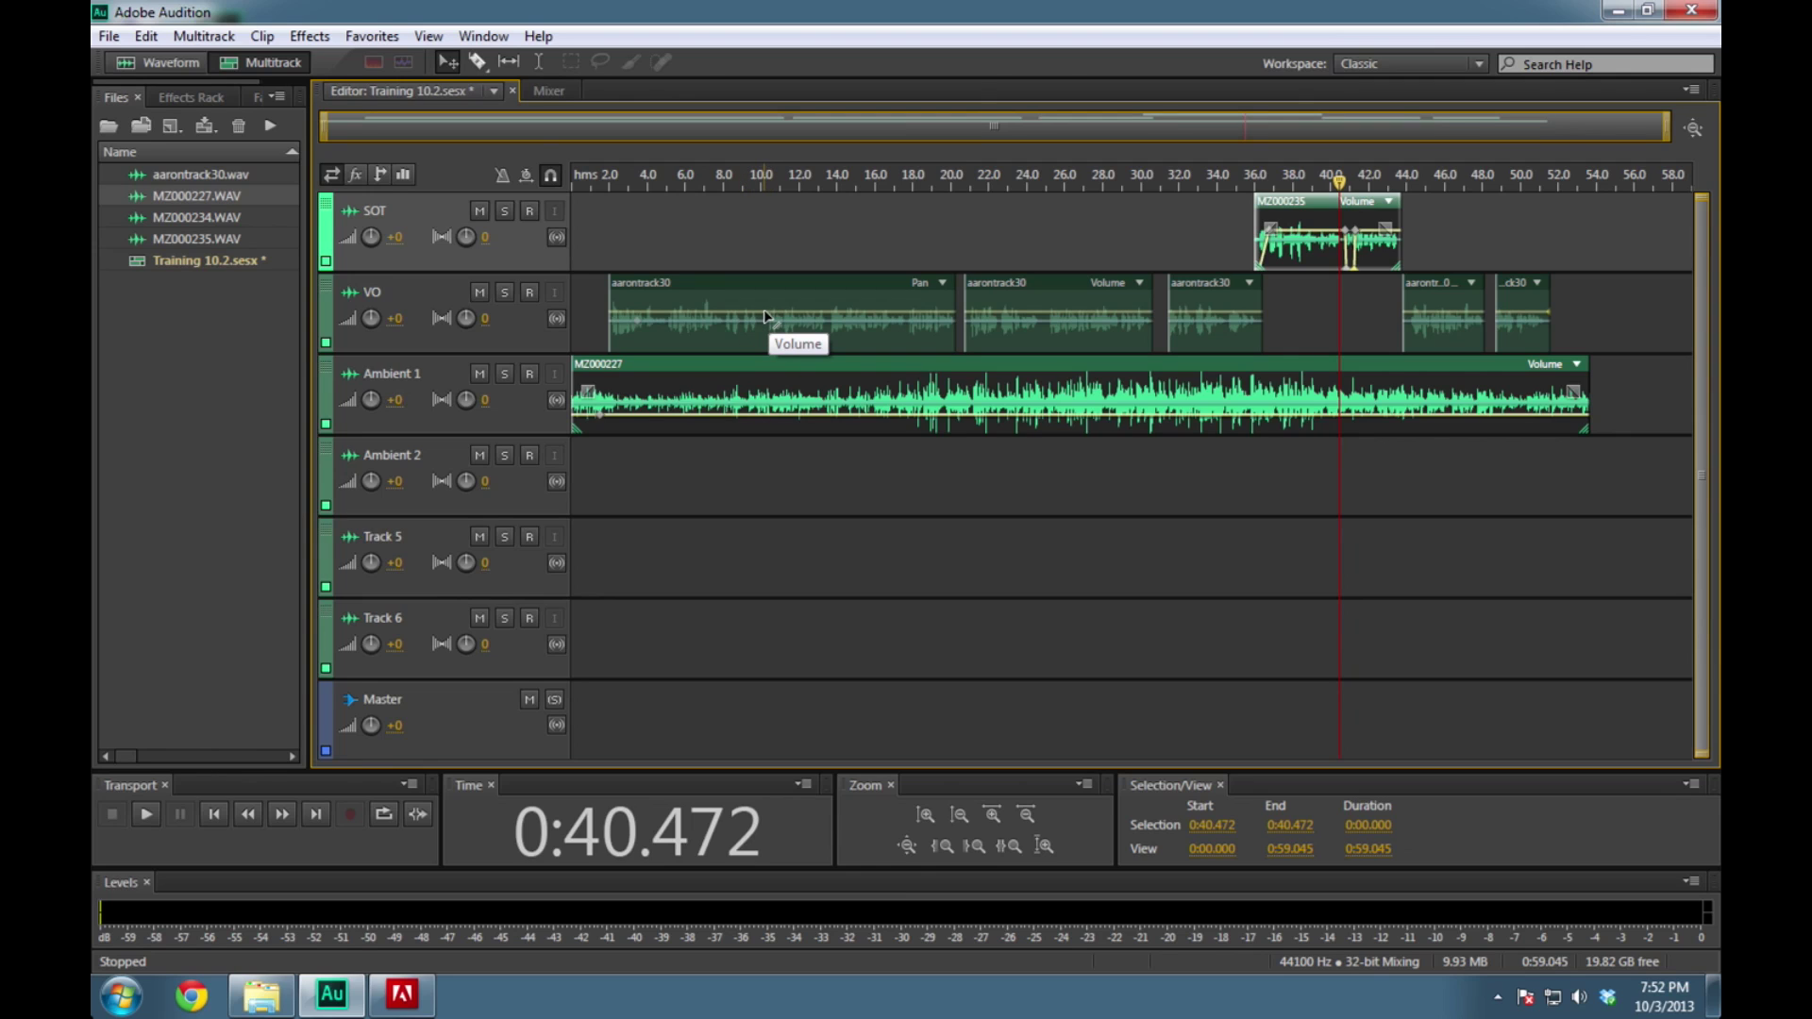
key("ctrl+s")
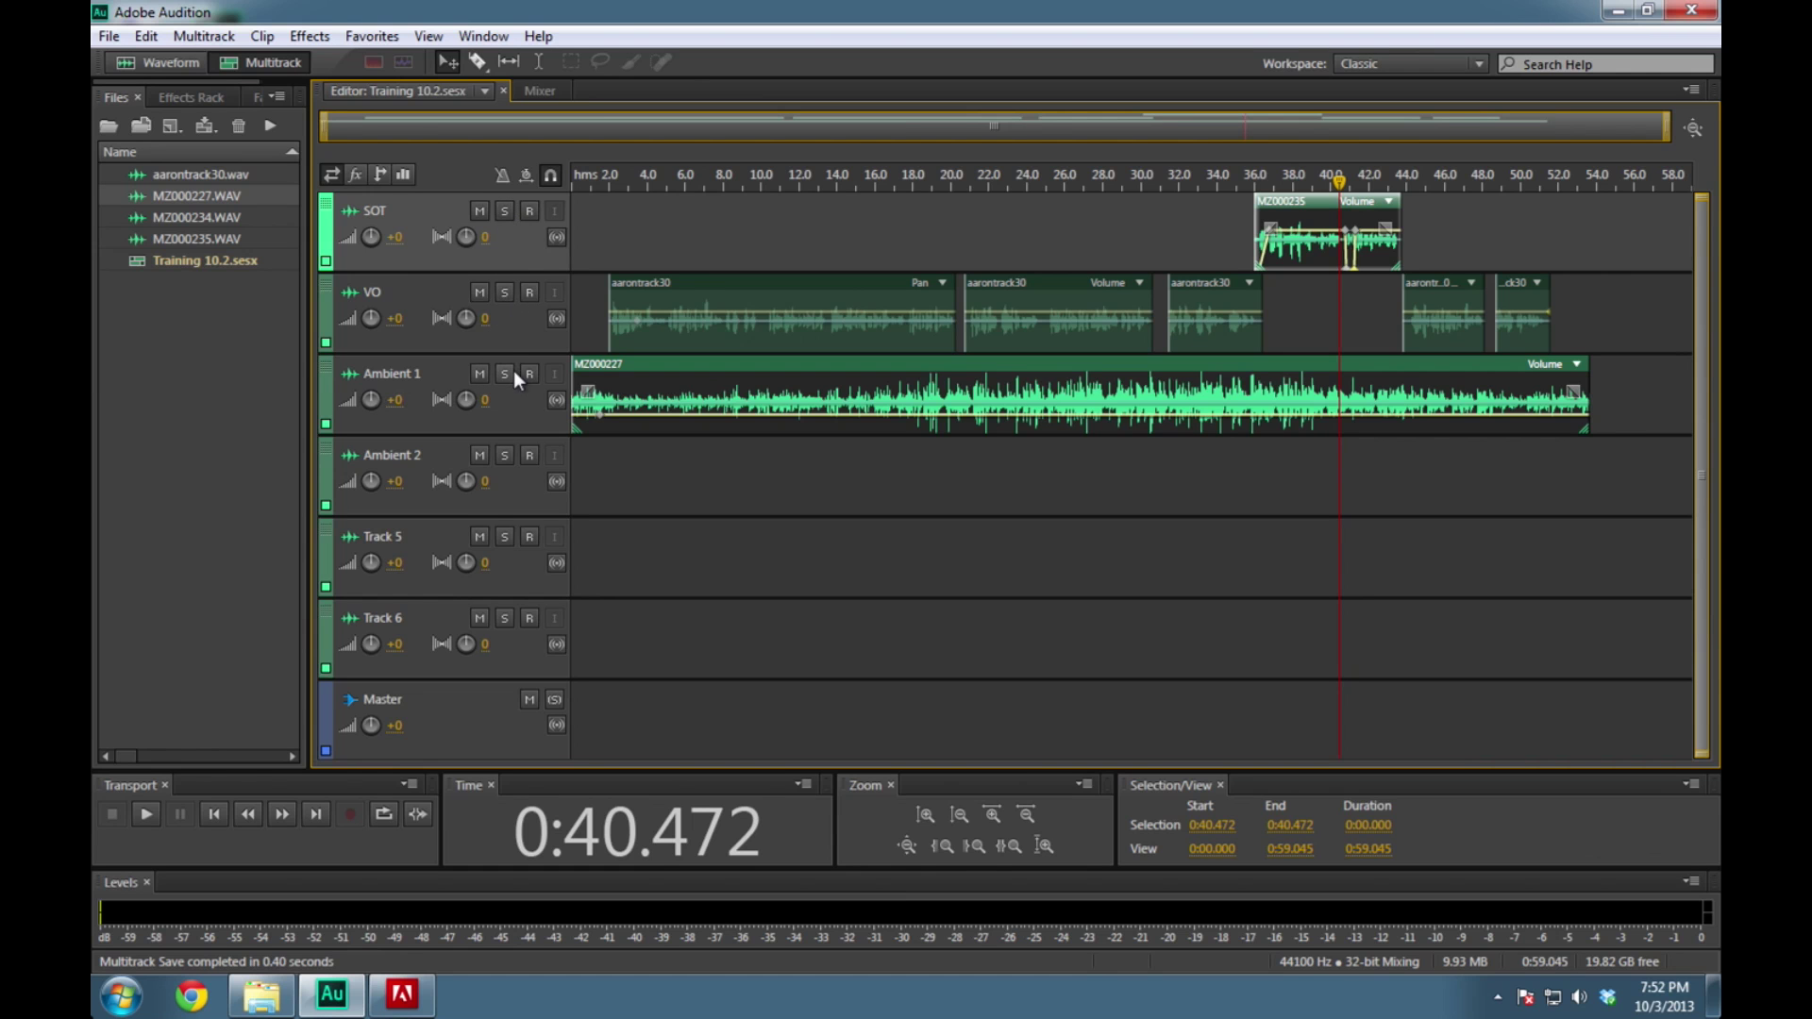
Mix down the entire multitrack session to a new file
left_click_drag(1339, 182, 683, 209)
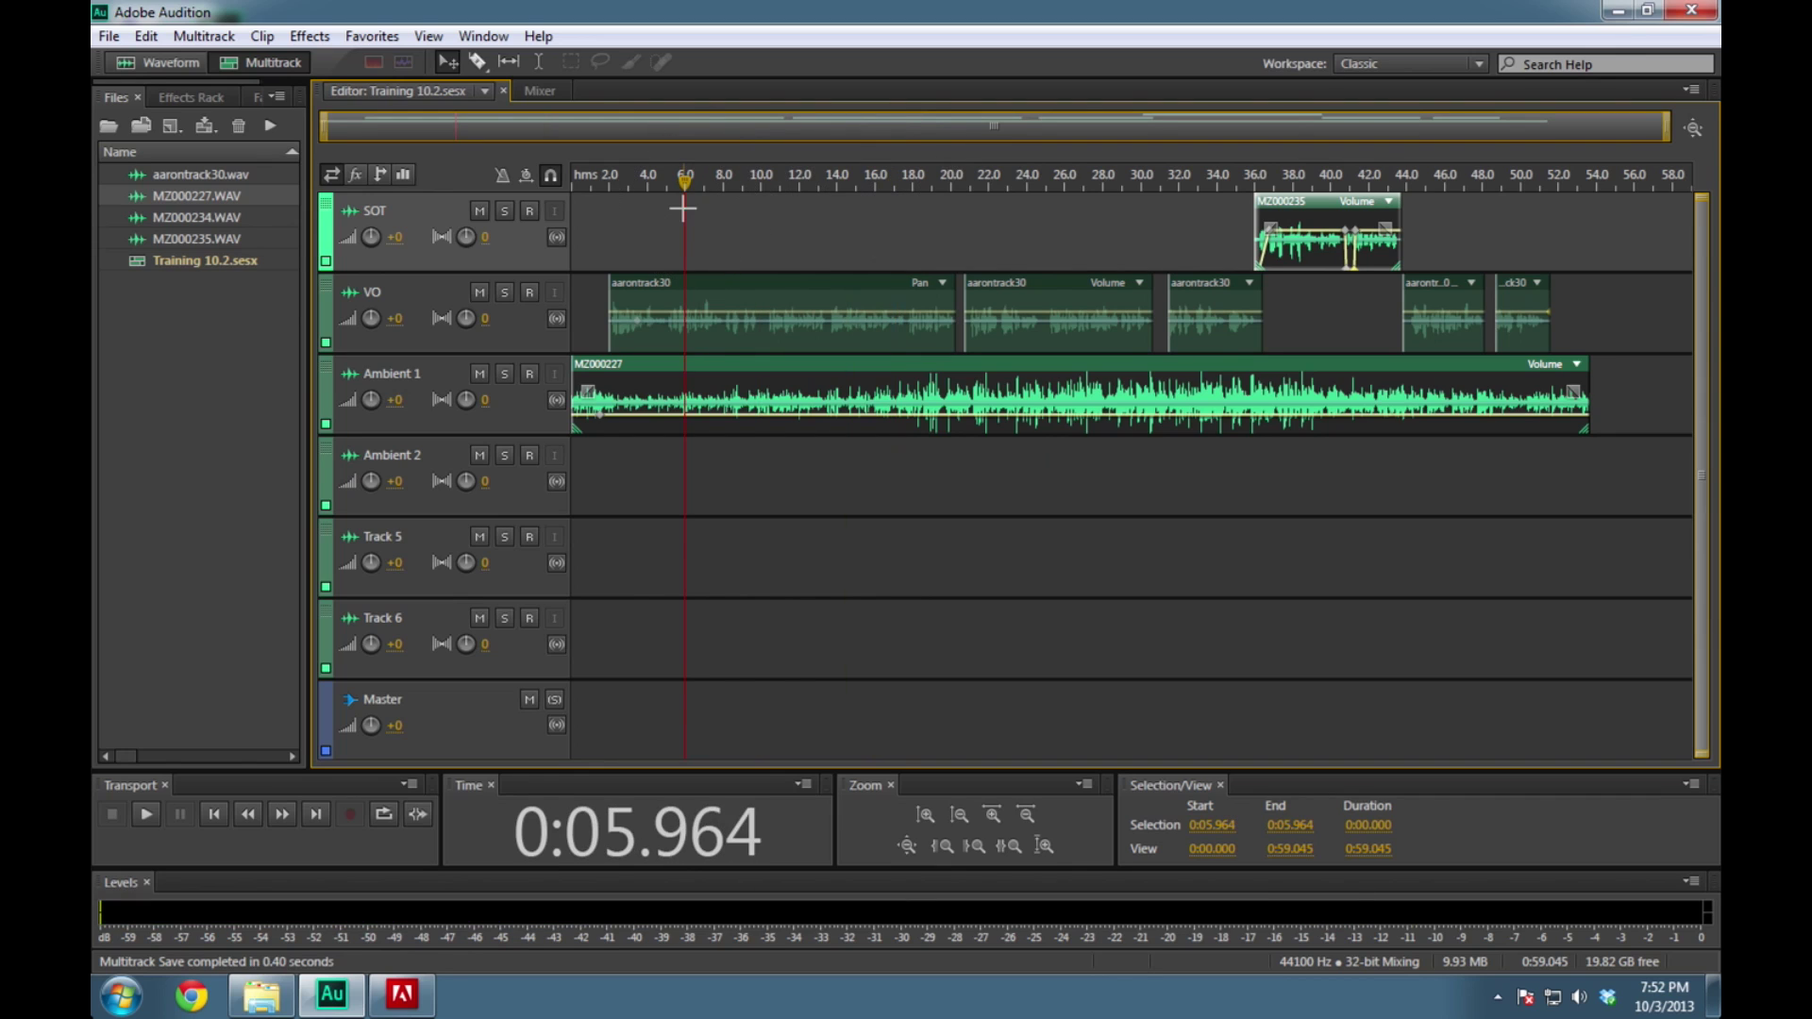
left_click(181, 40)
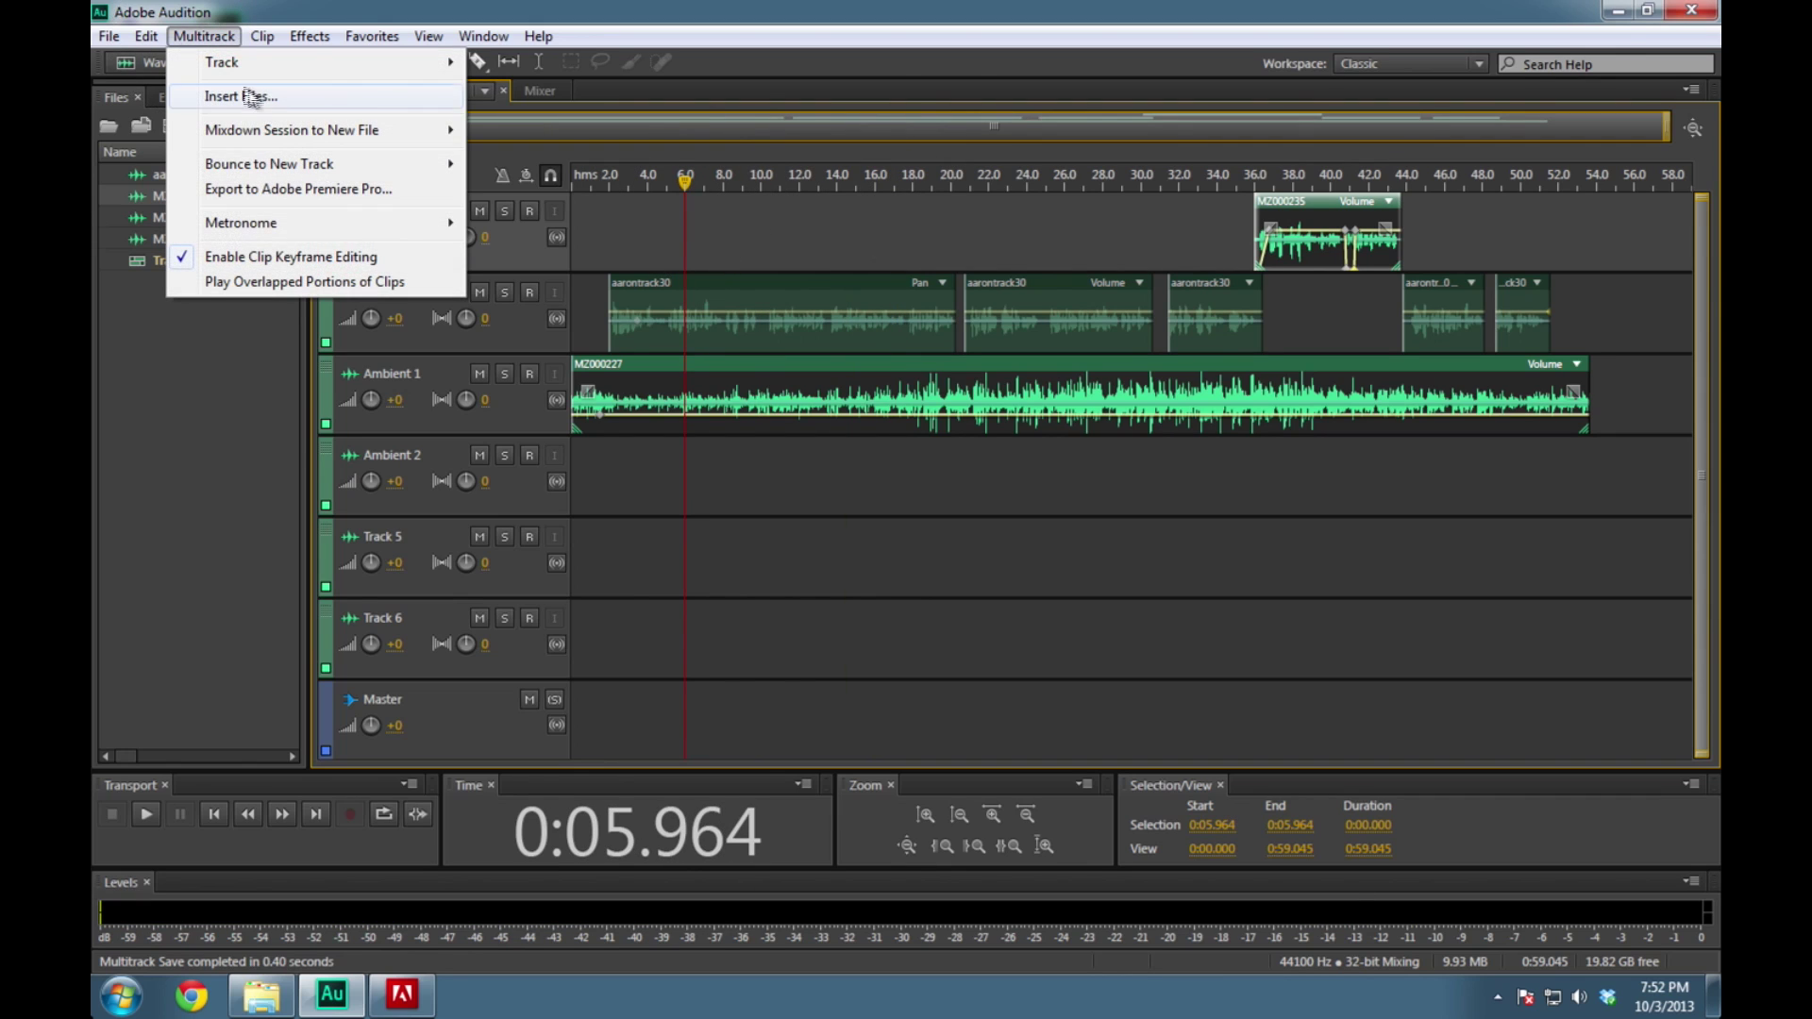
mouse_move(278, 129)
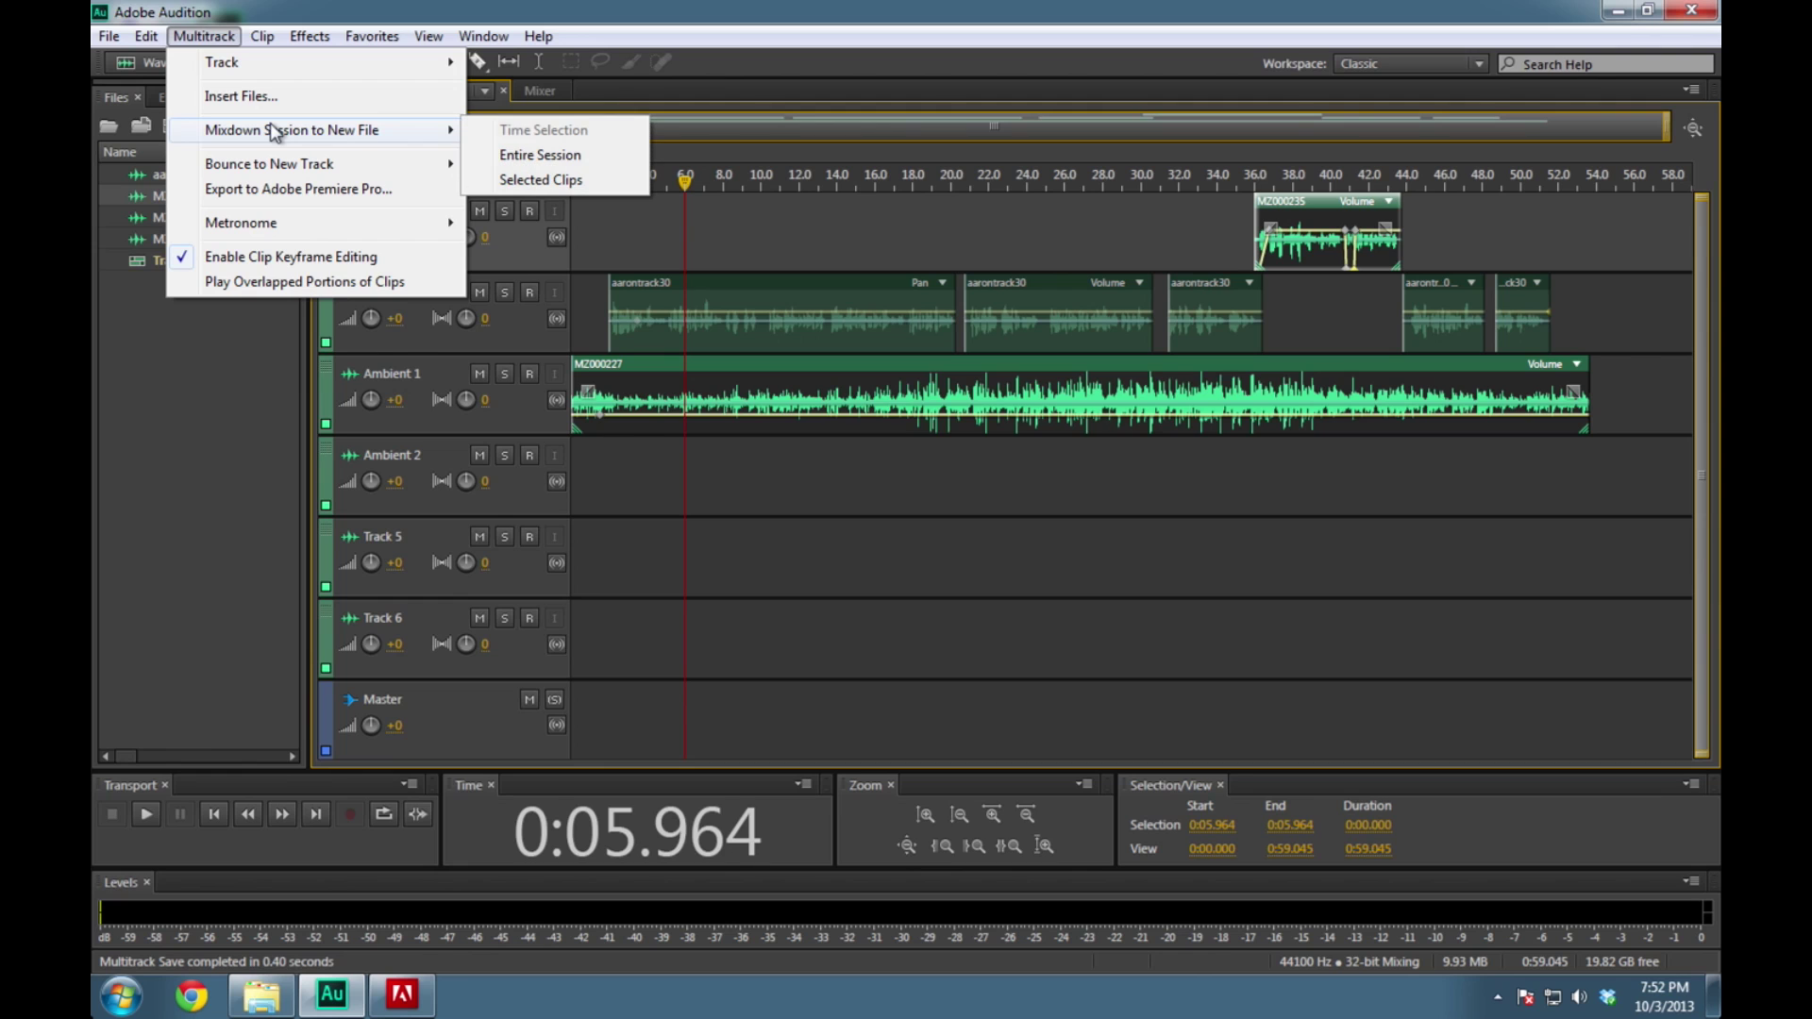
left_click(556, 156)
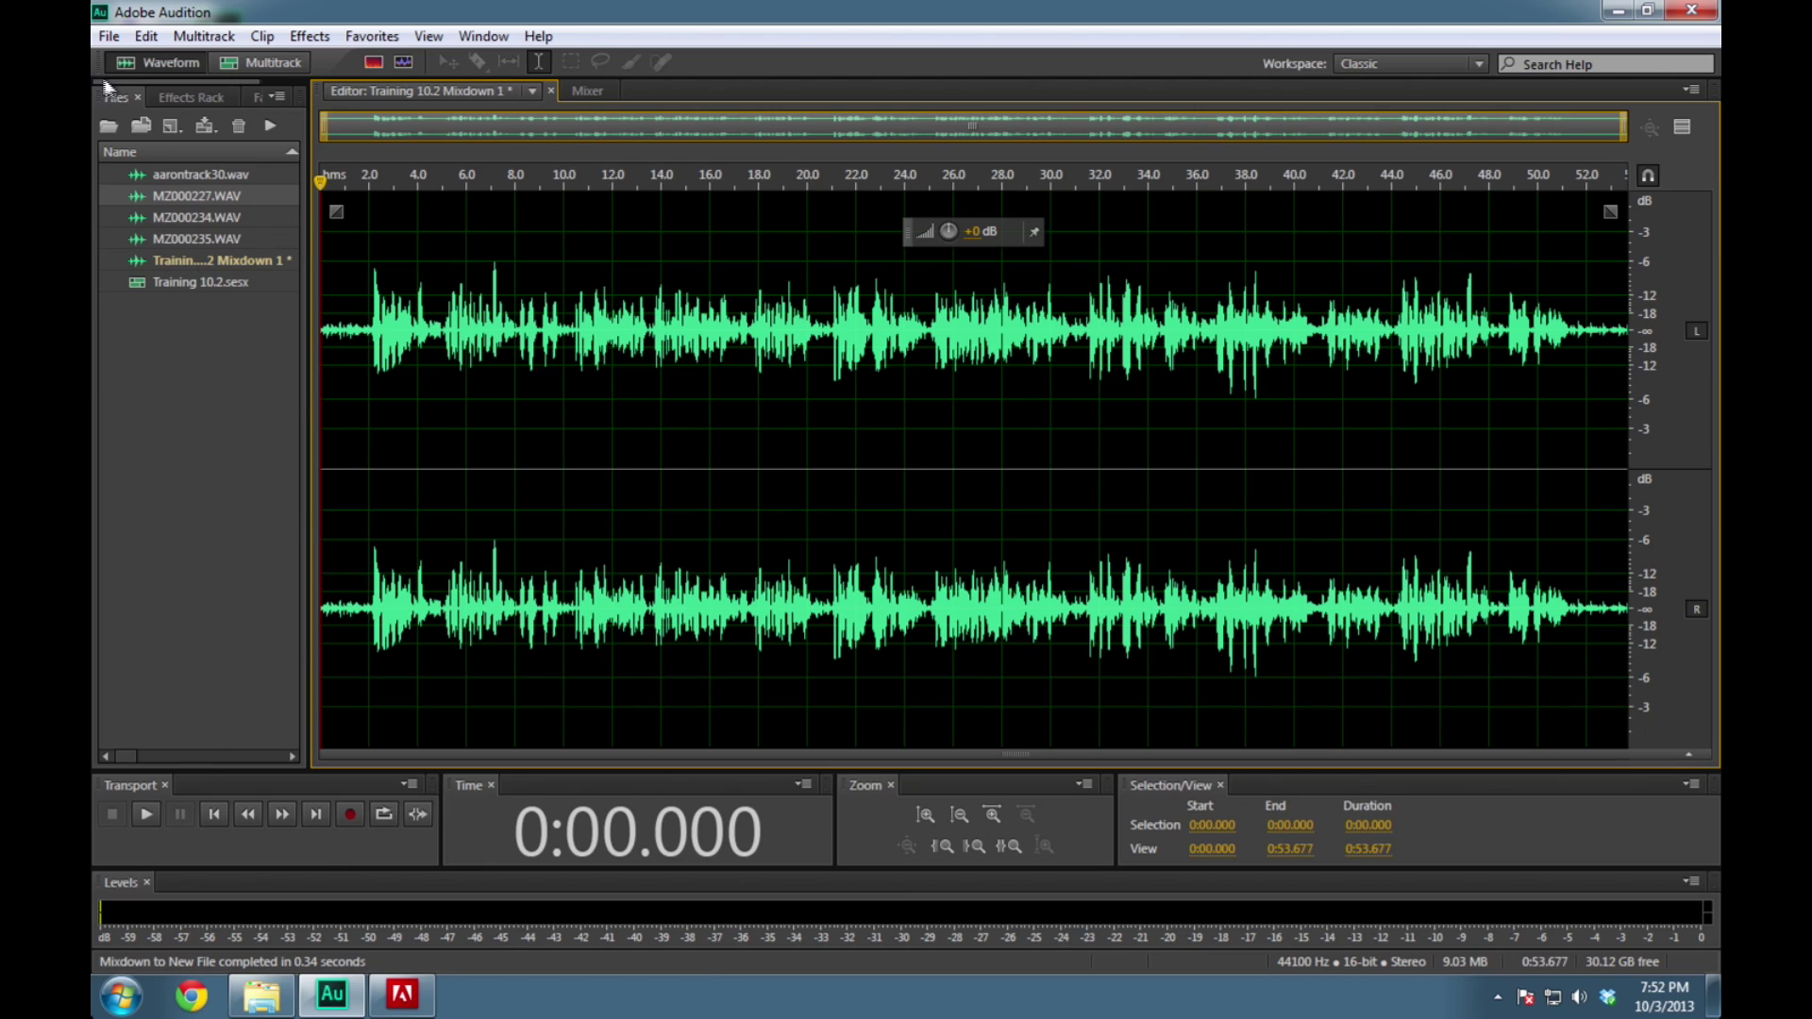
Play the start of the mixdown and its ending from 0:50.517
key("space")
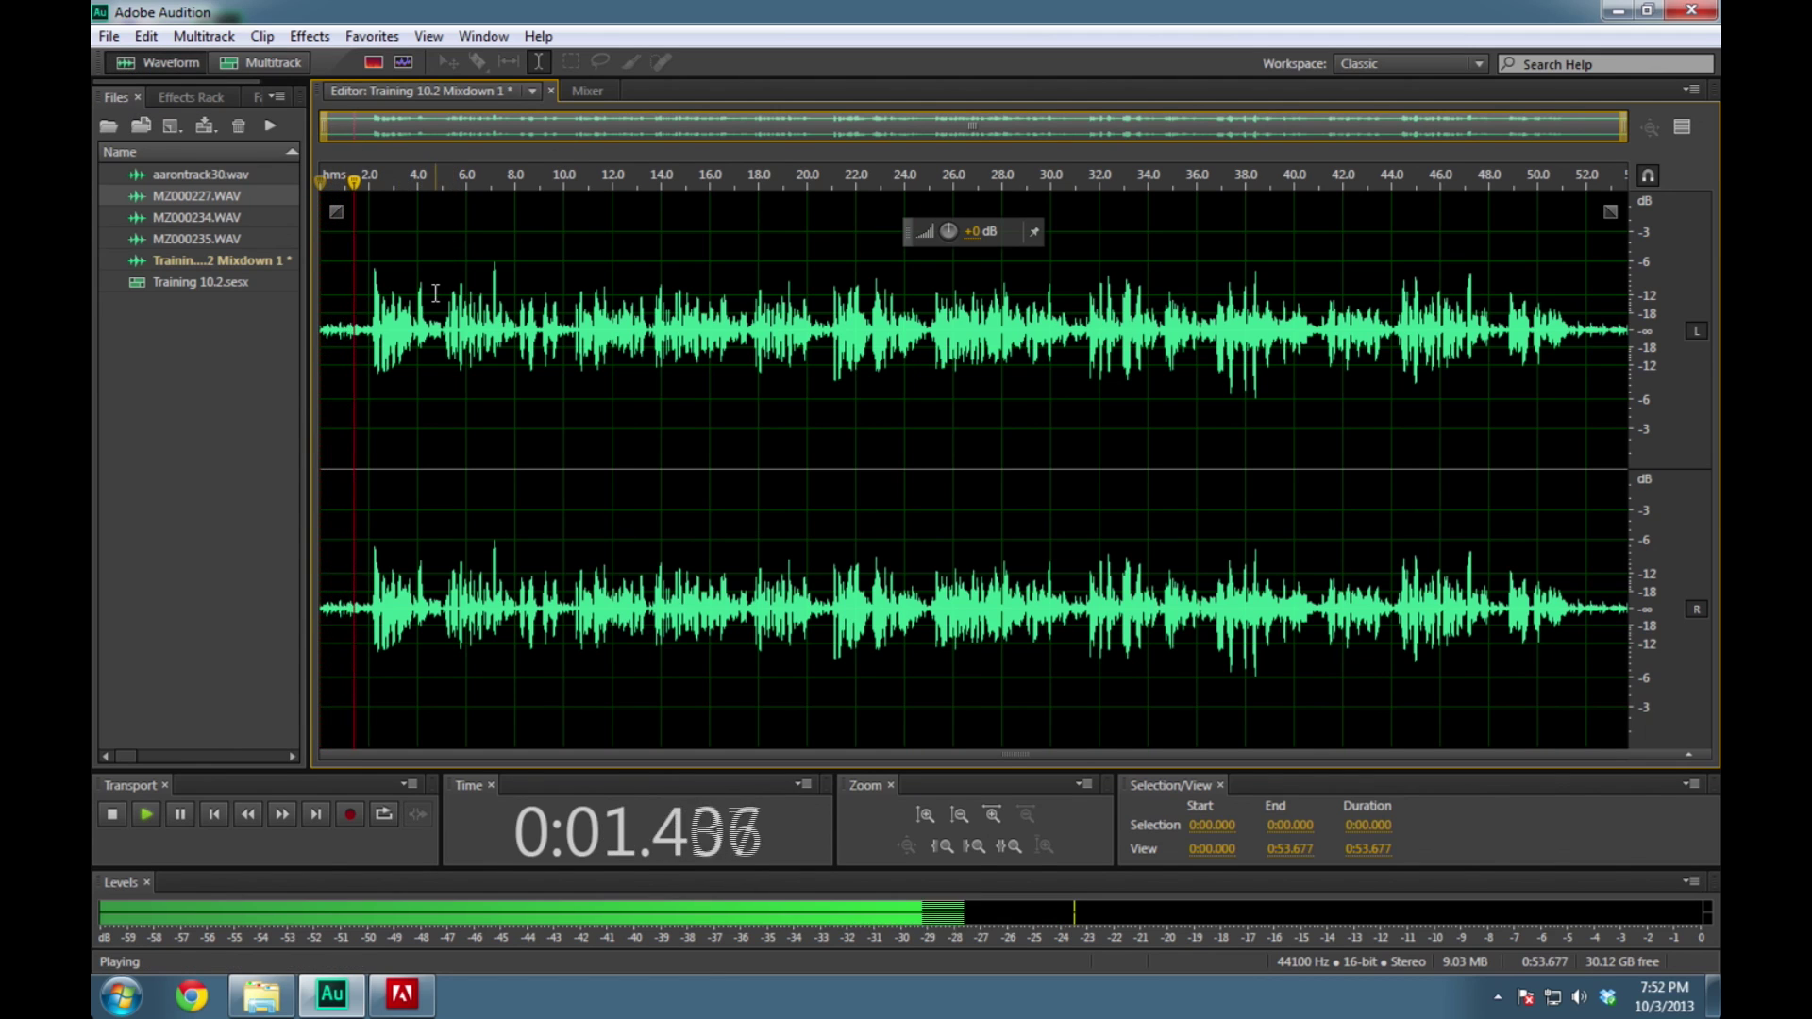
left_click(1551, 347)
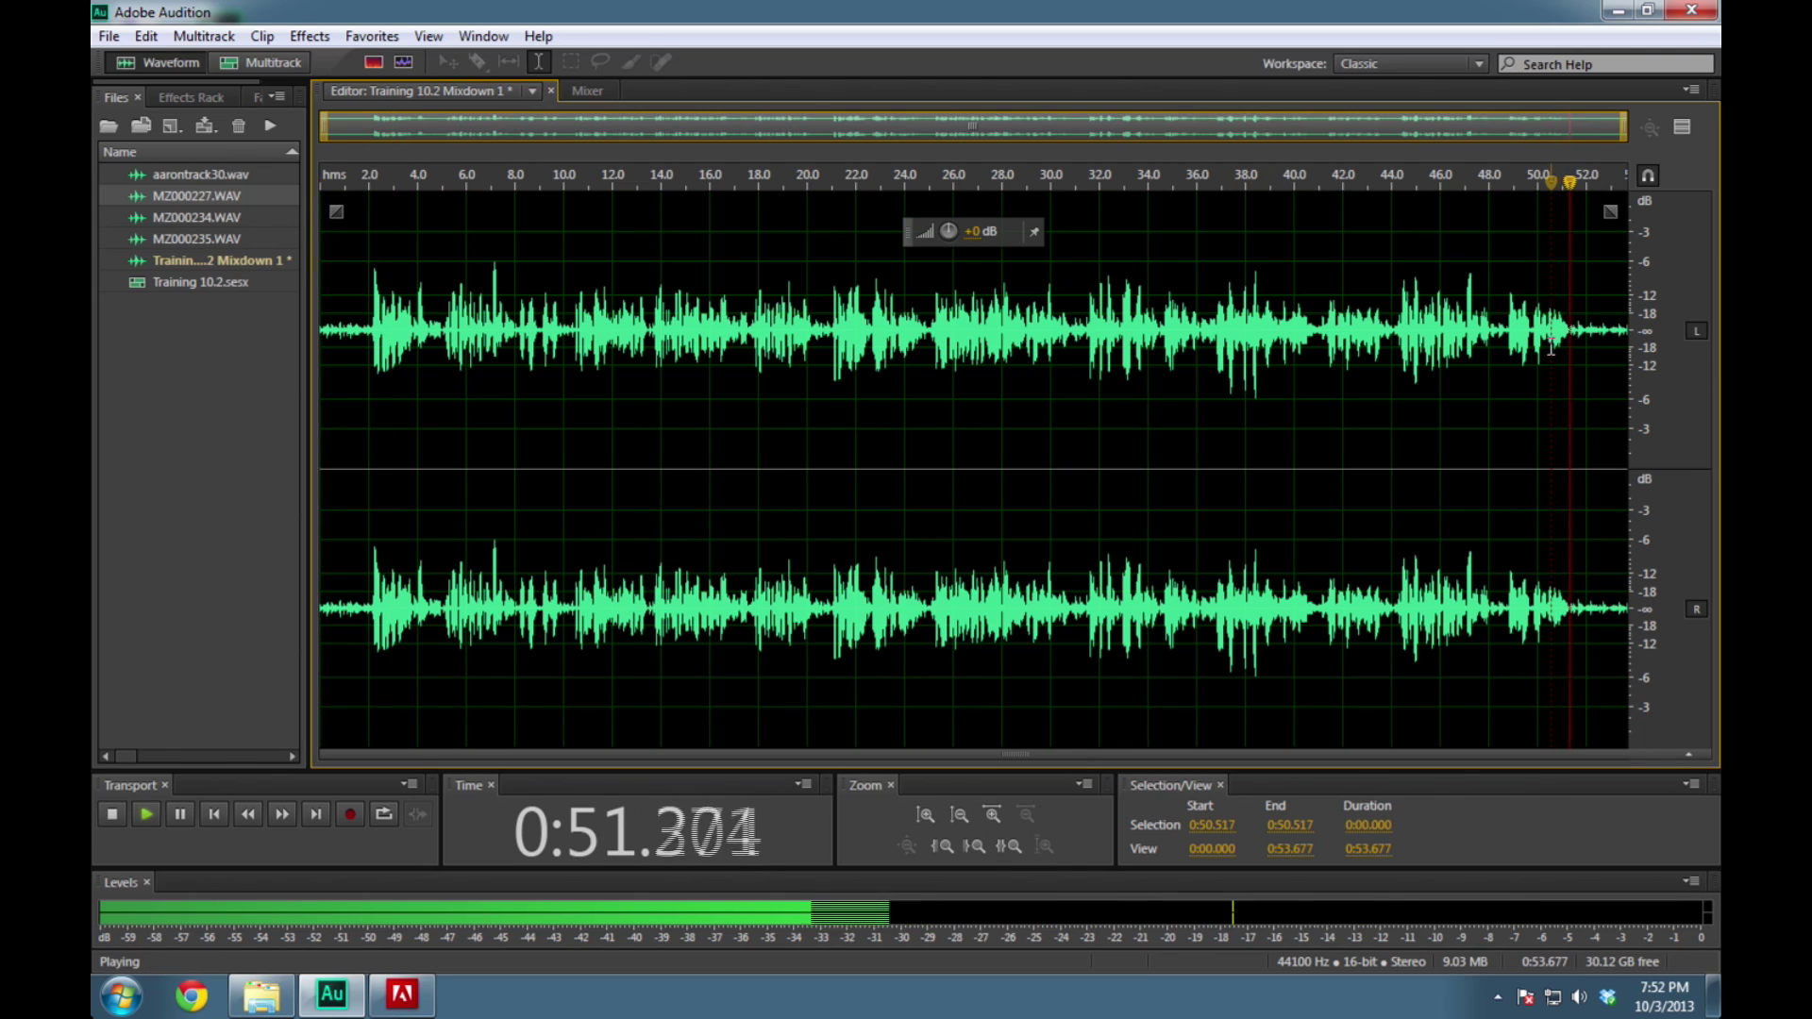
key("space")
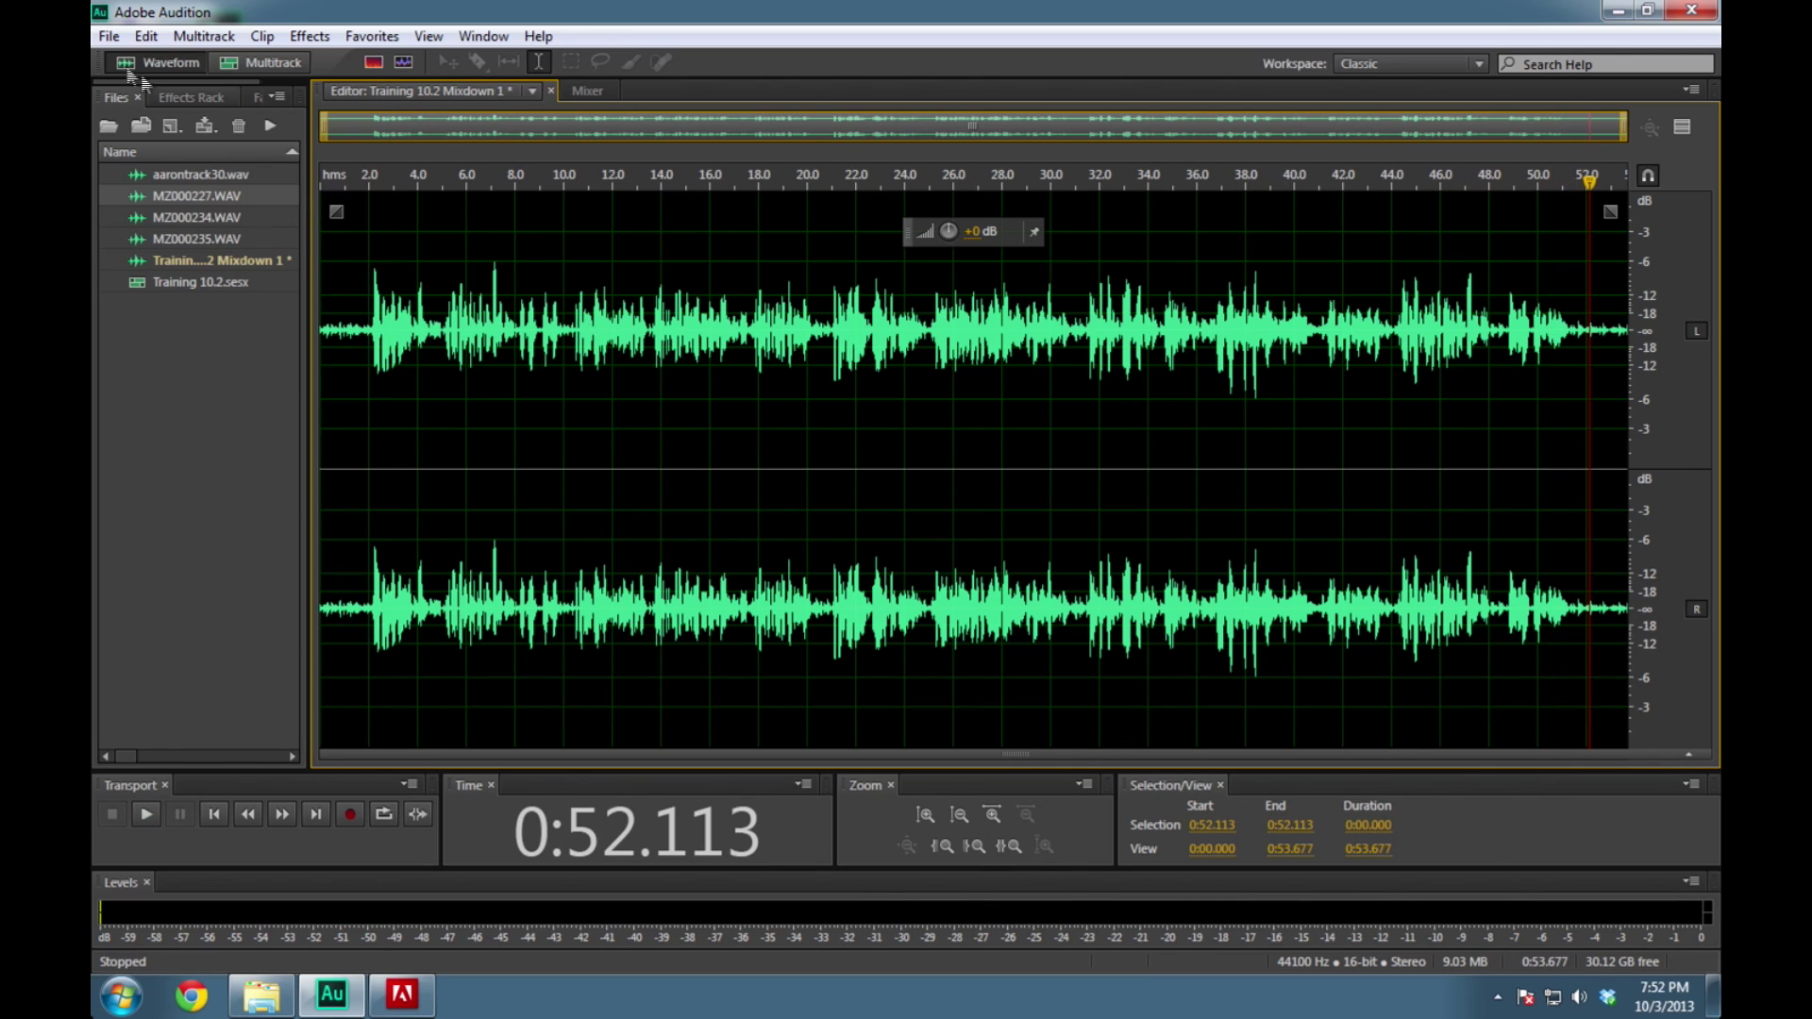
Normalize the whole mixdown to -3.0 dB with all channels normalized equally
left_click(287, 38)
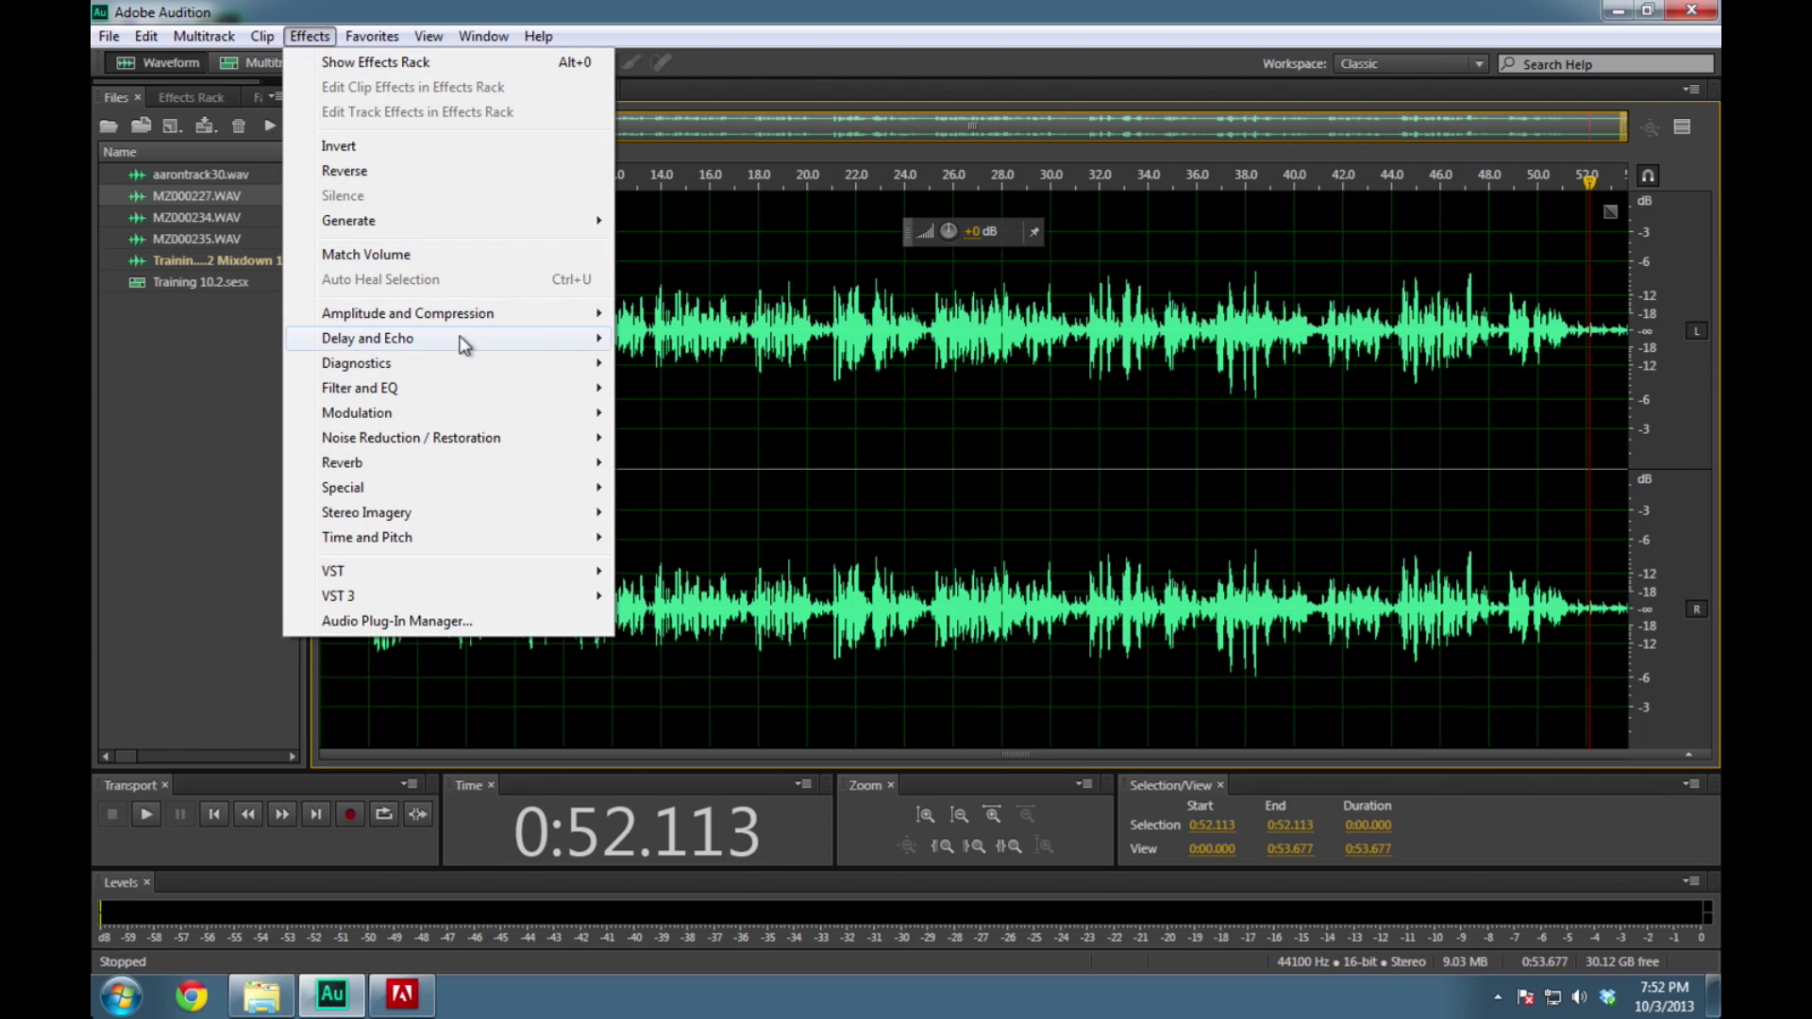
mouse_move(482, 326)
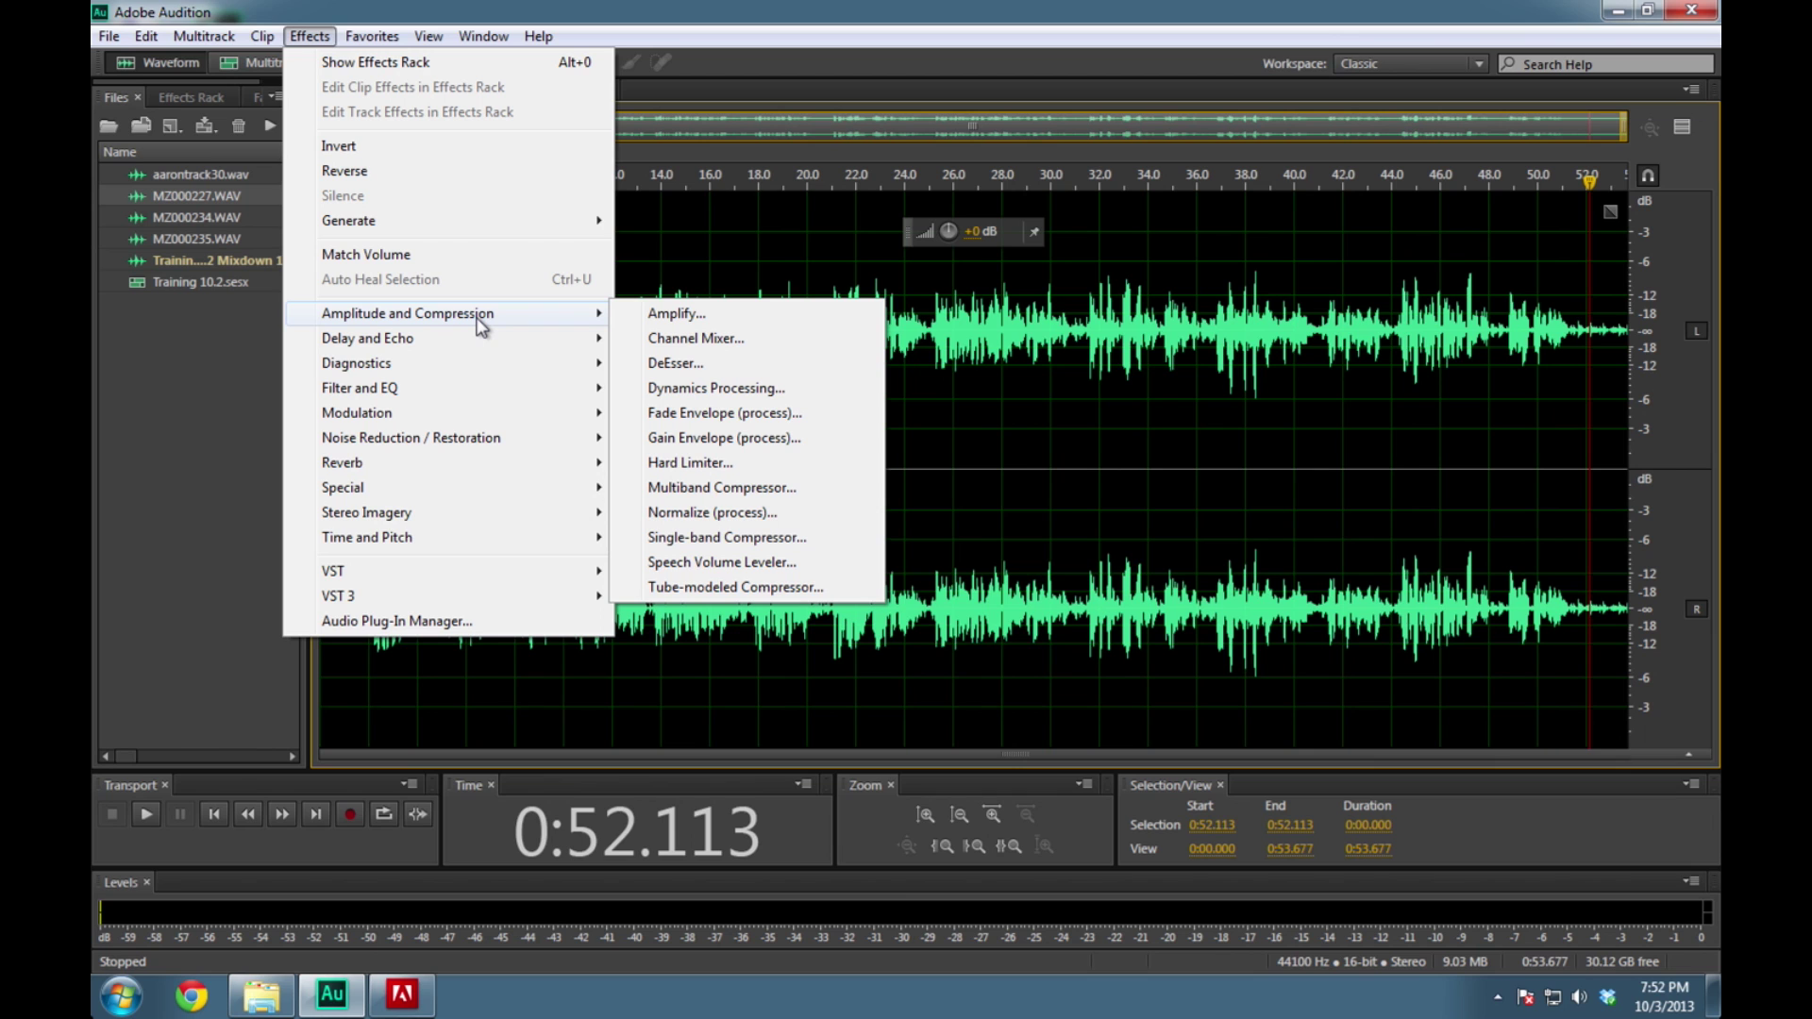
left_click(778, 515)
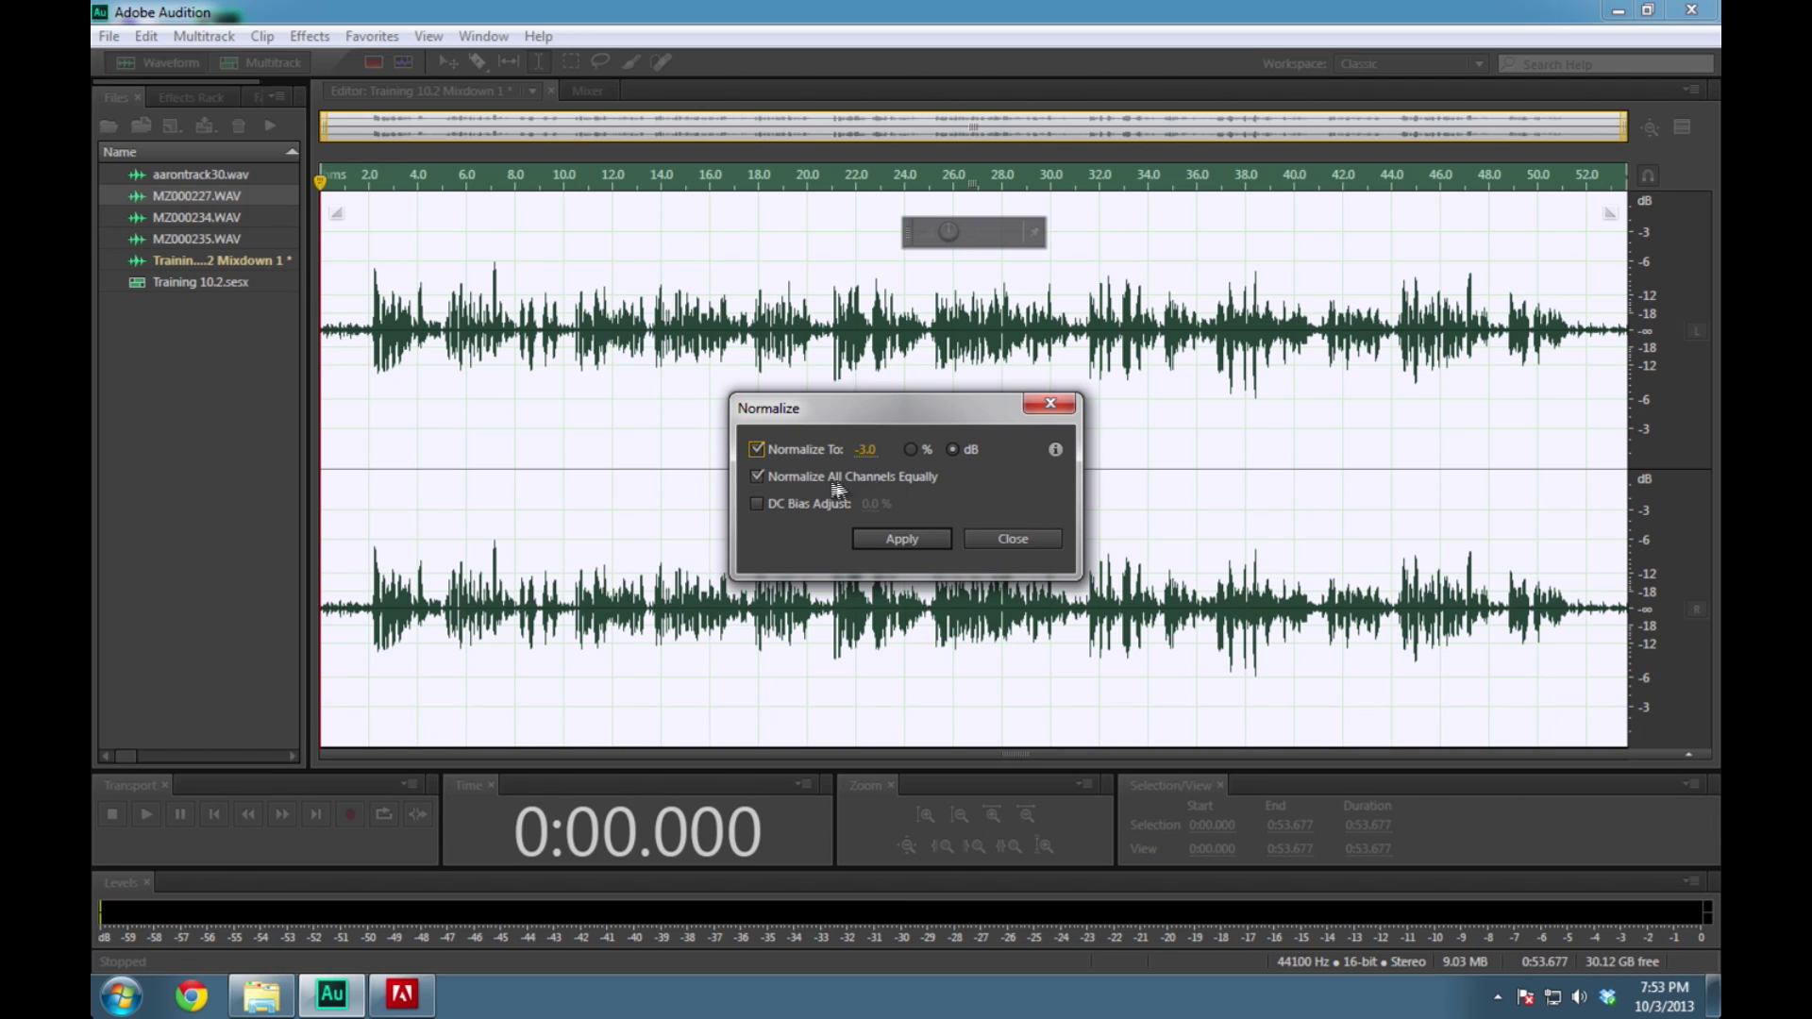
left_click(939, 534)
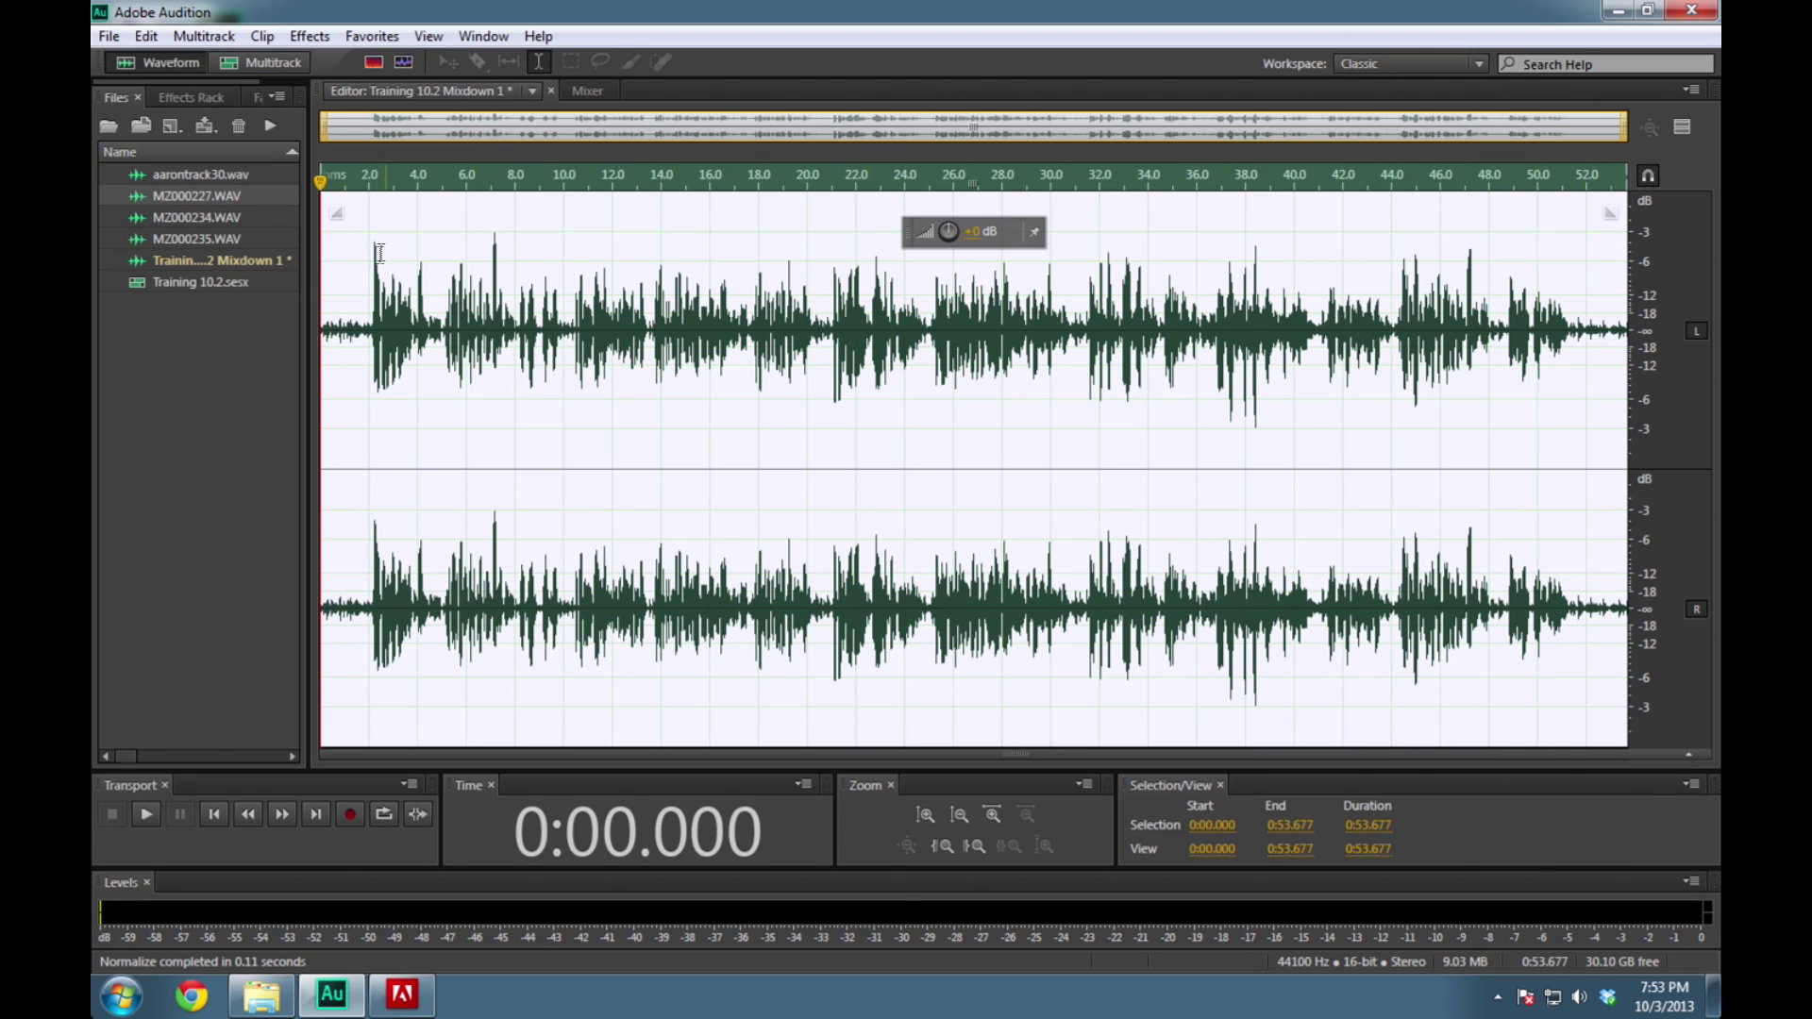
left_click(328, 272)
left_click_drag(334, 268, 324, 268)
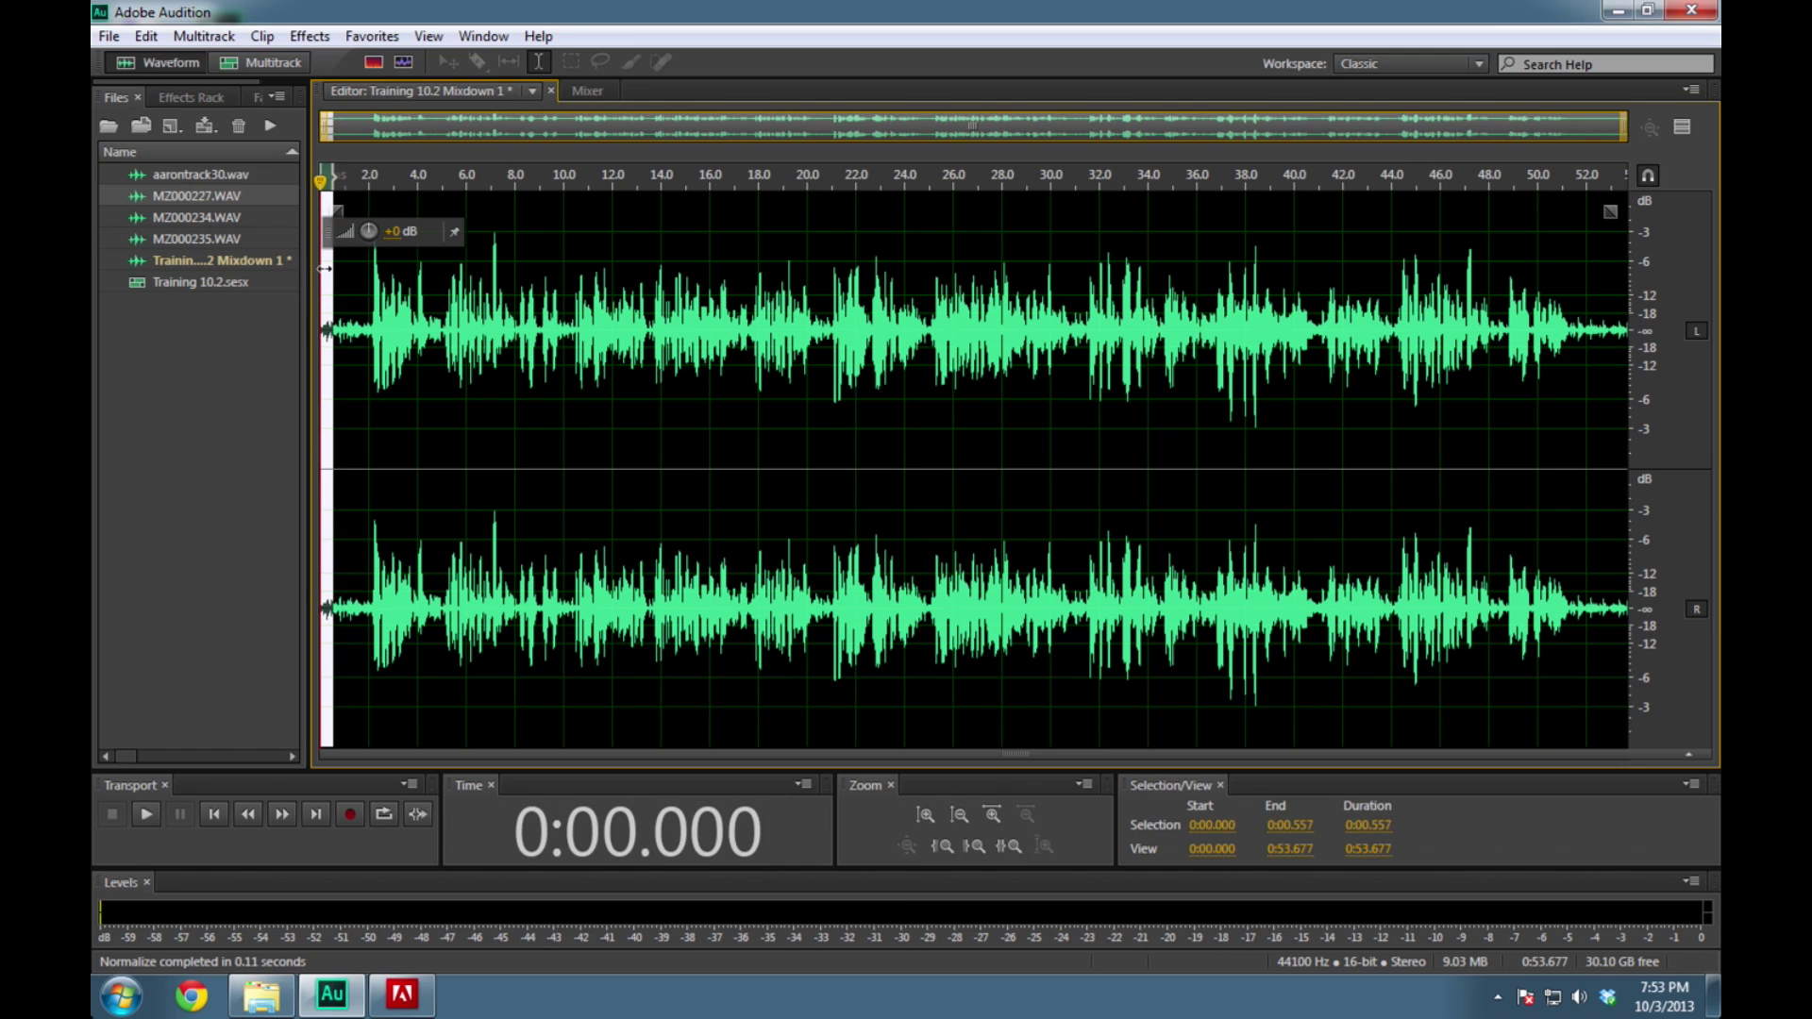
double_click(364, 279)
left_click(418, 273)
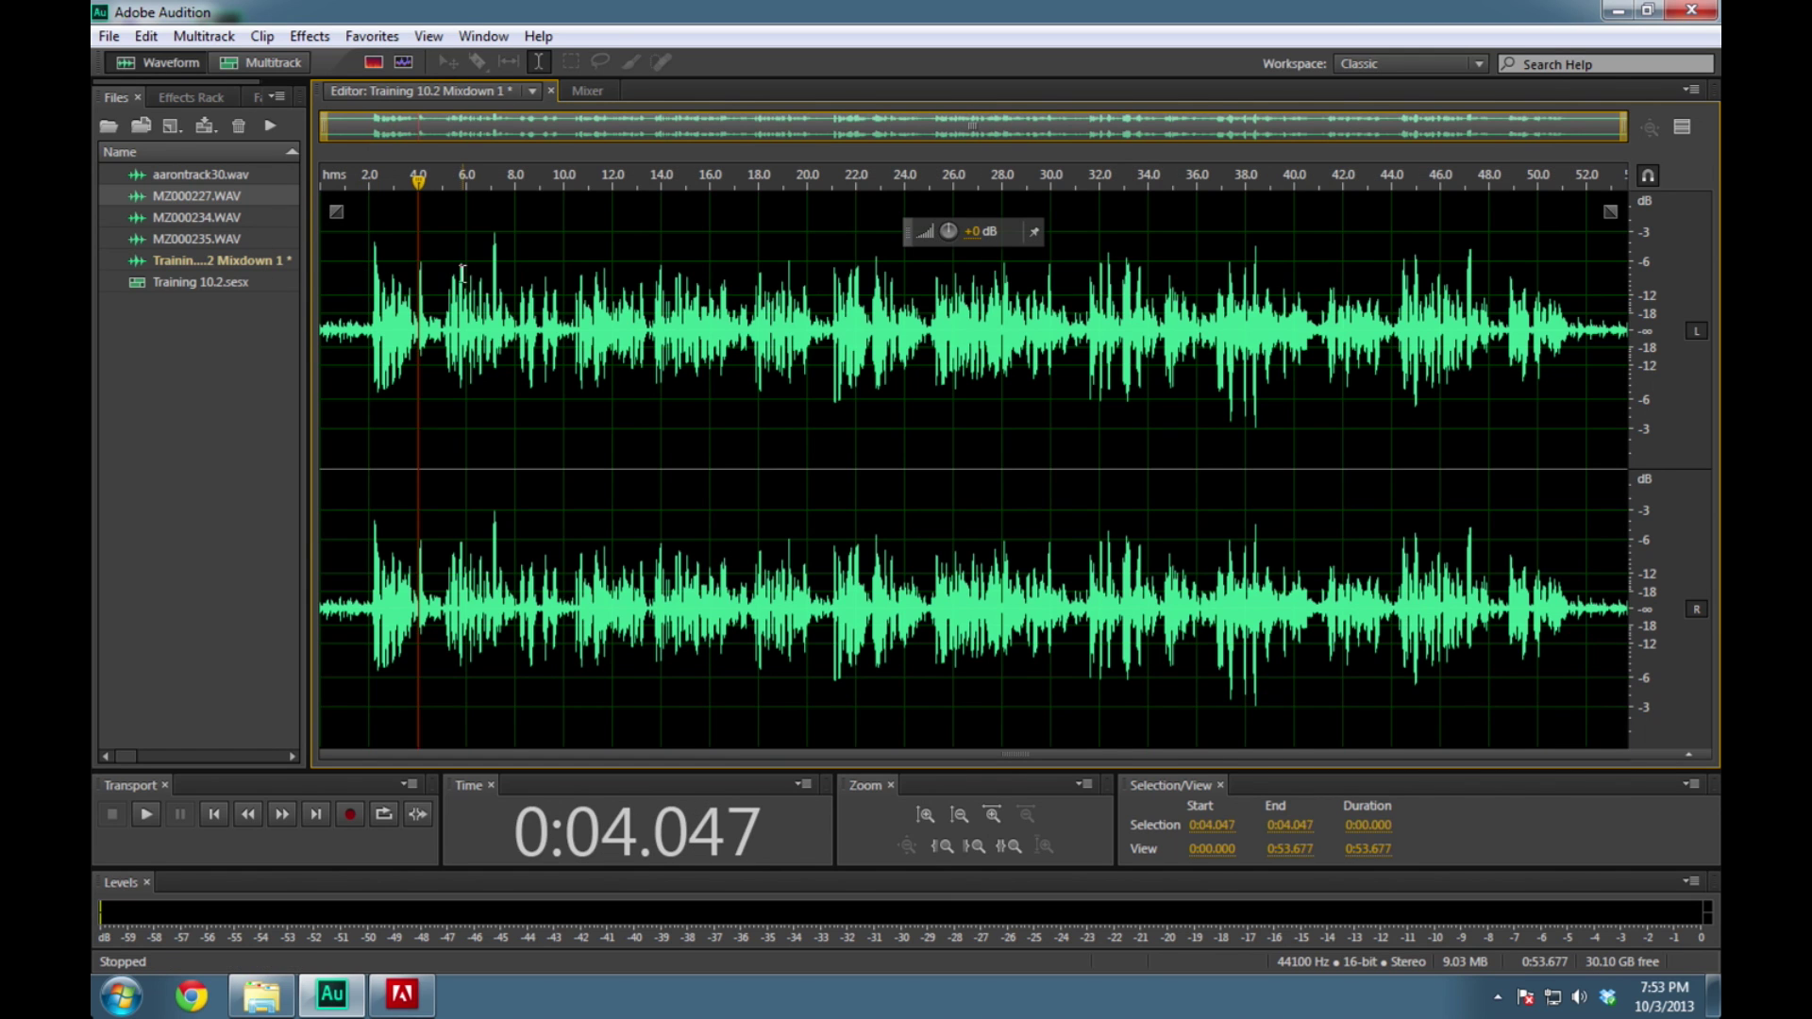
Convert the mixdown's sample type to 44100 Hz and 16 bits, with channels same as source
left_click(255, 42)
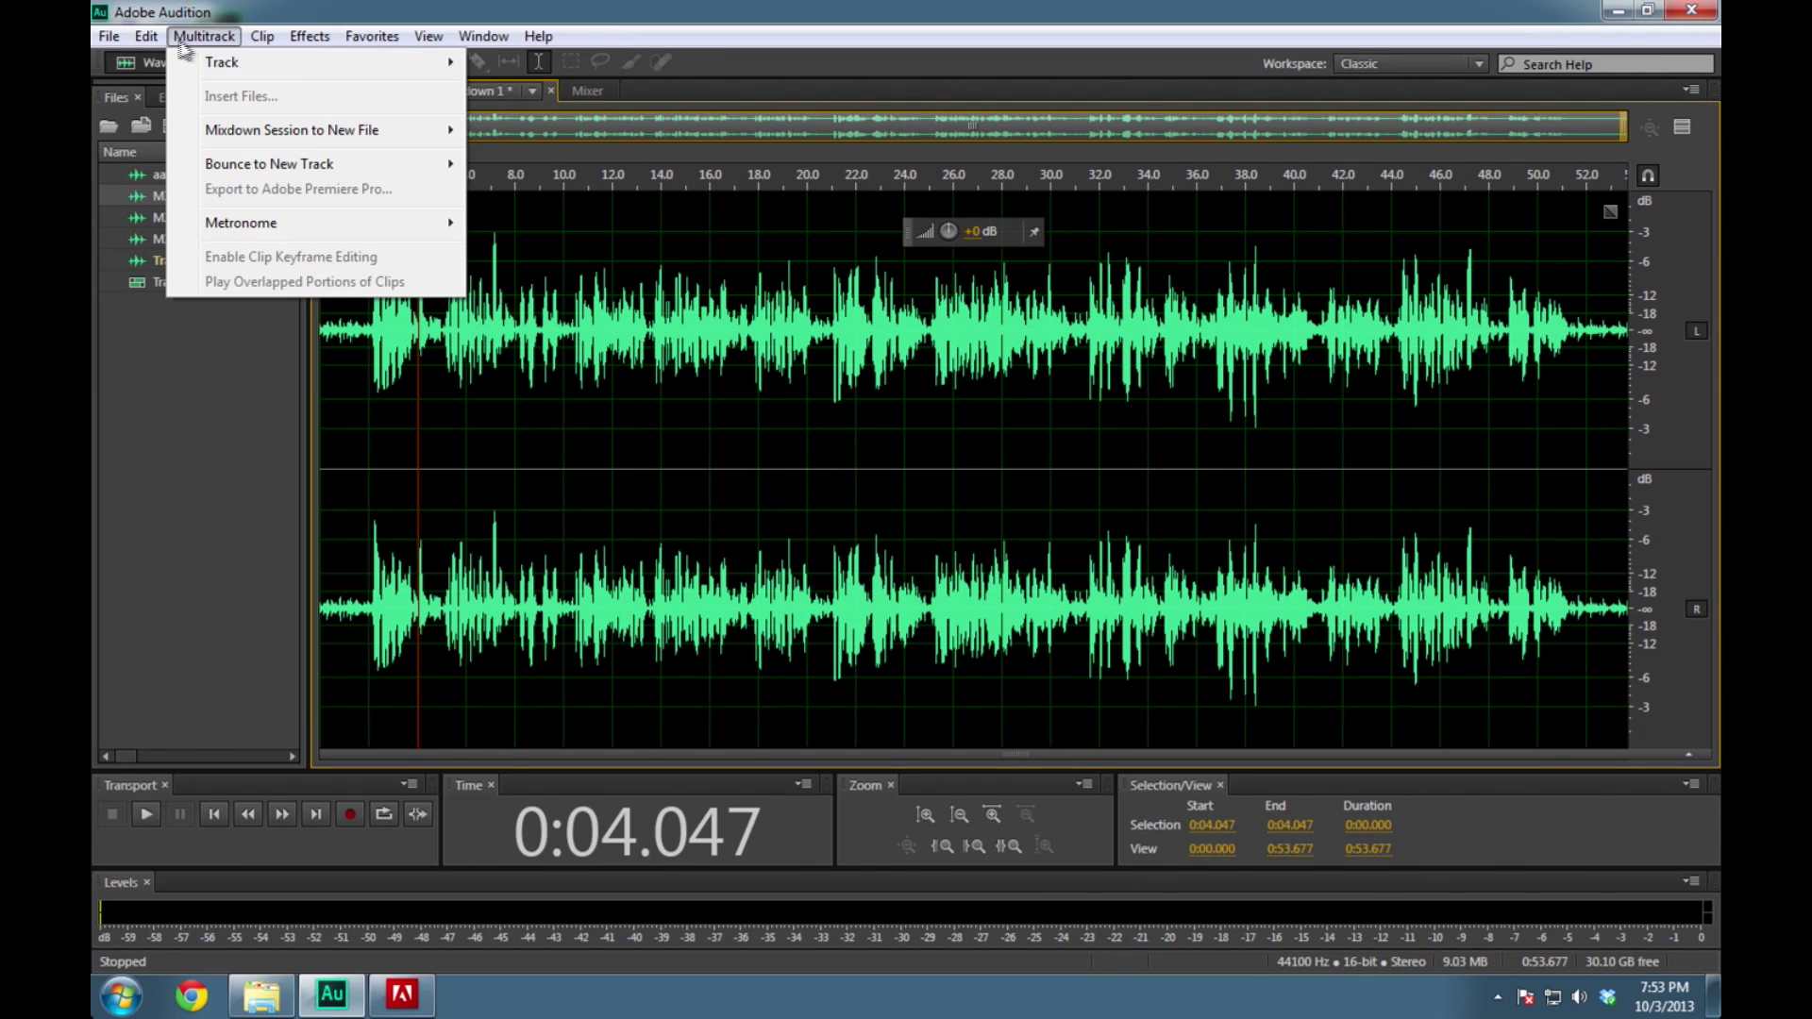
mouse_move(159, 43)
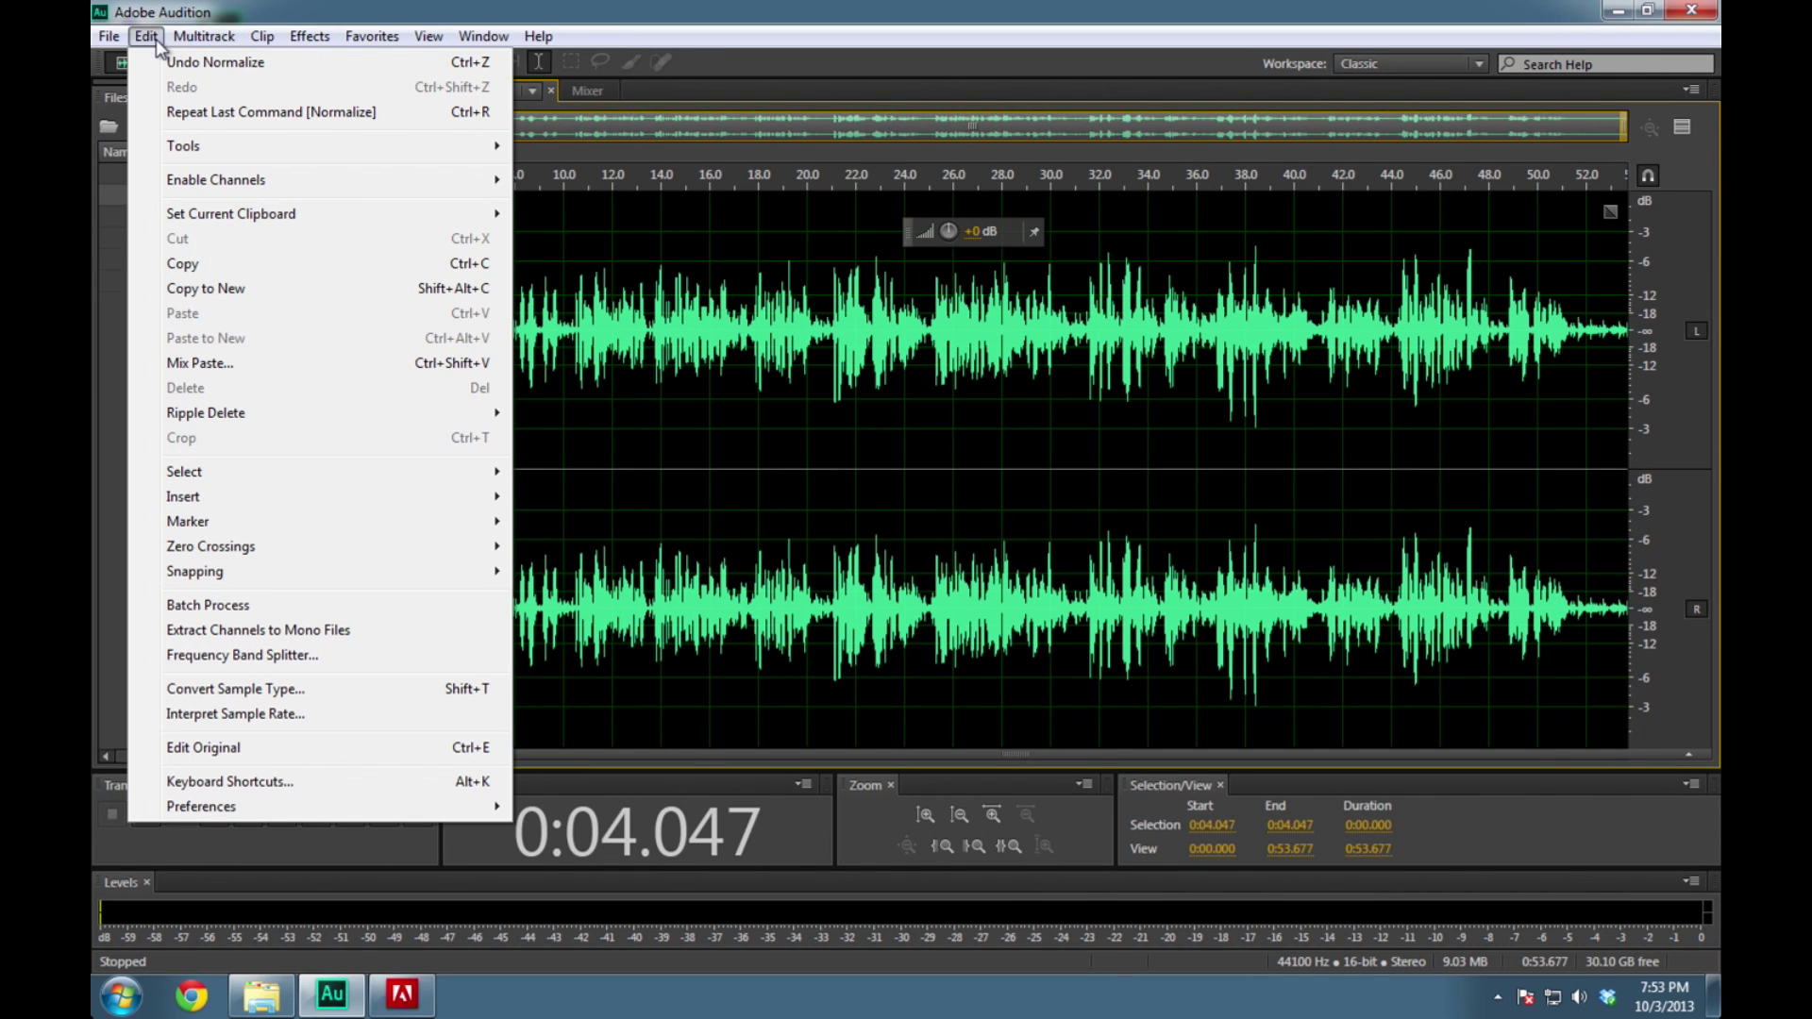
left_click(312, 698)
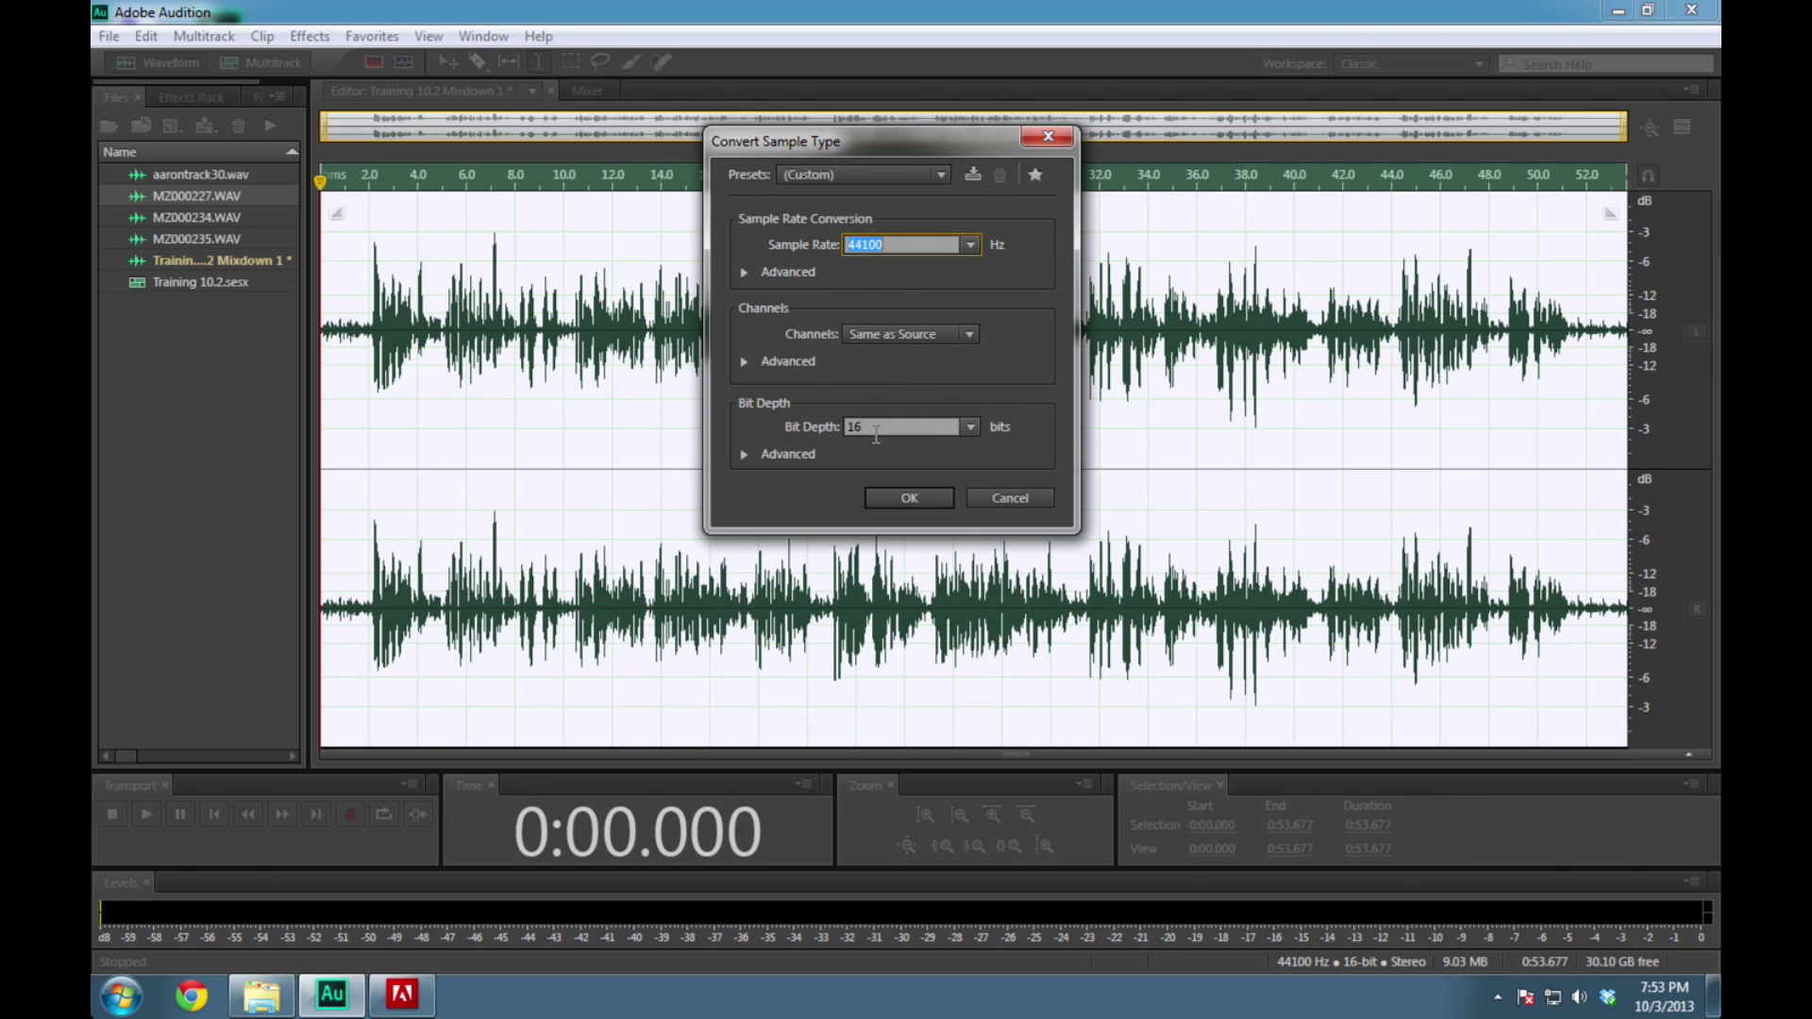
left_click(890, 494)
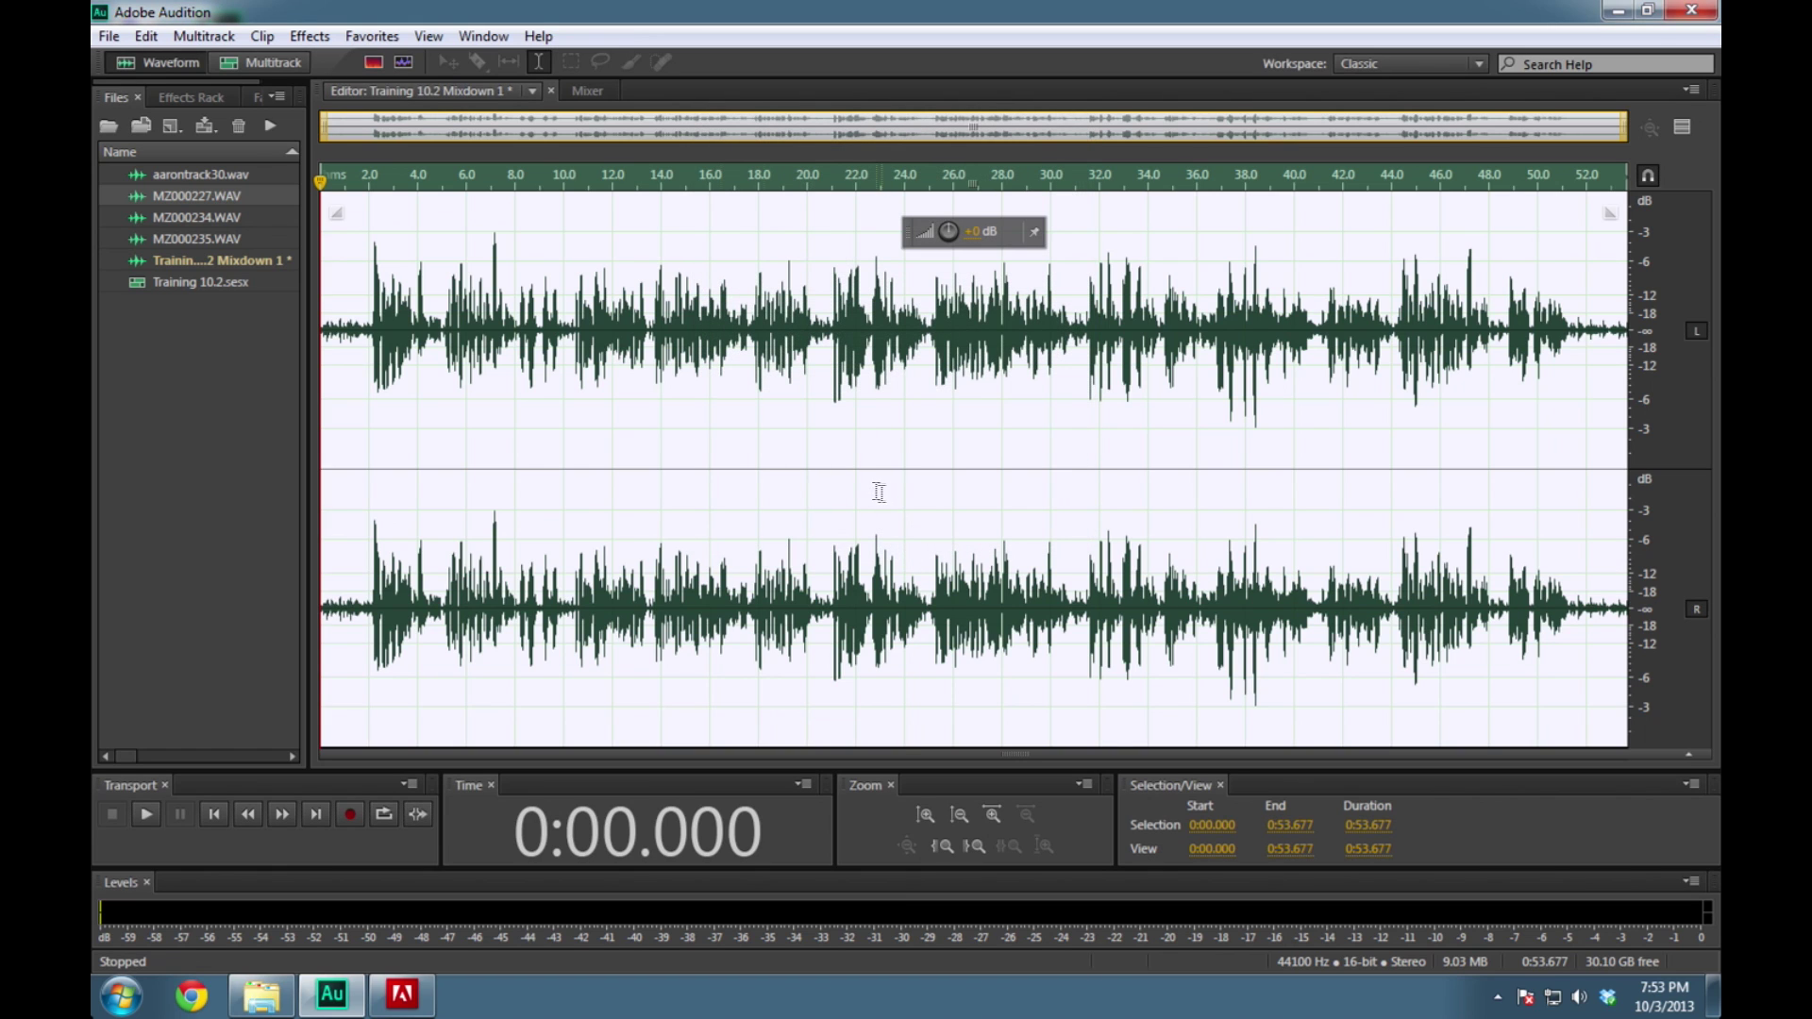
Save the mixdown as Training 10.2 Mixdown 1.wav in Wave PCM format on the NBAudio (N:) drive
left_click(109, 37)
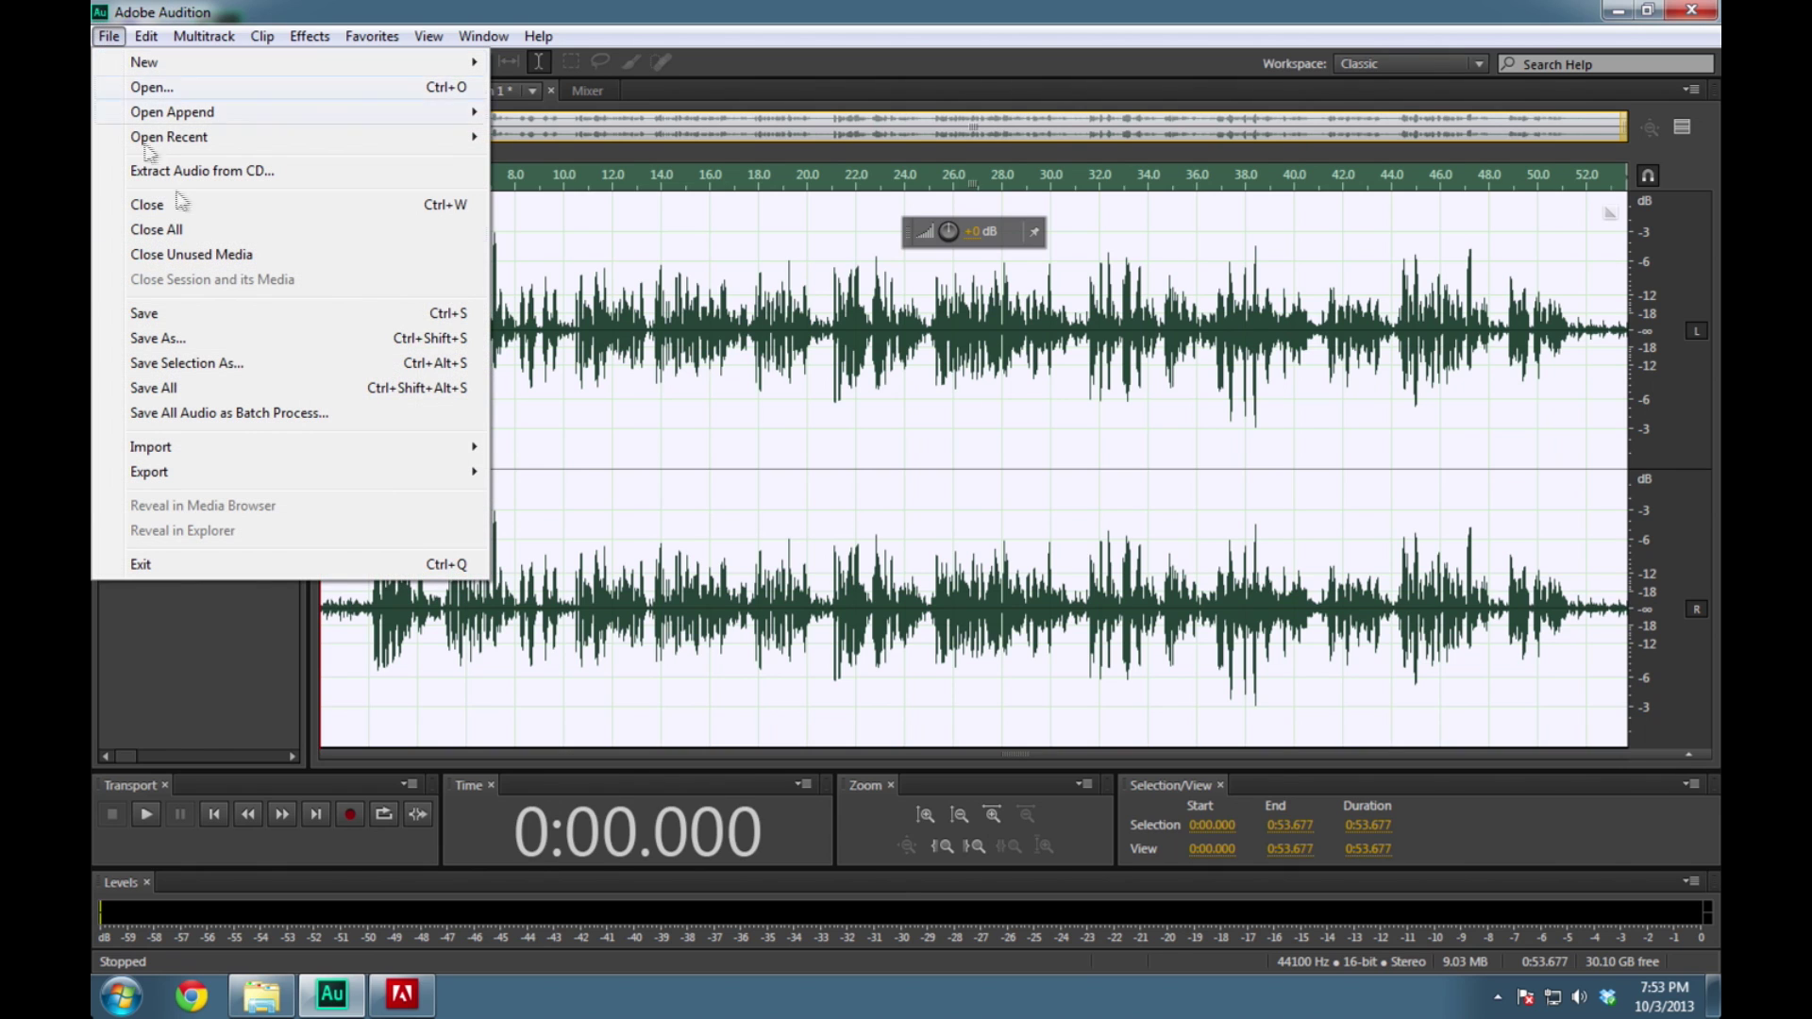
left_click(266, 340)
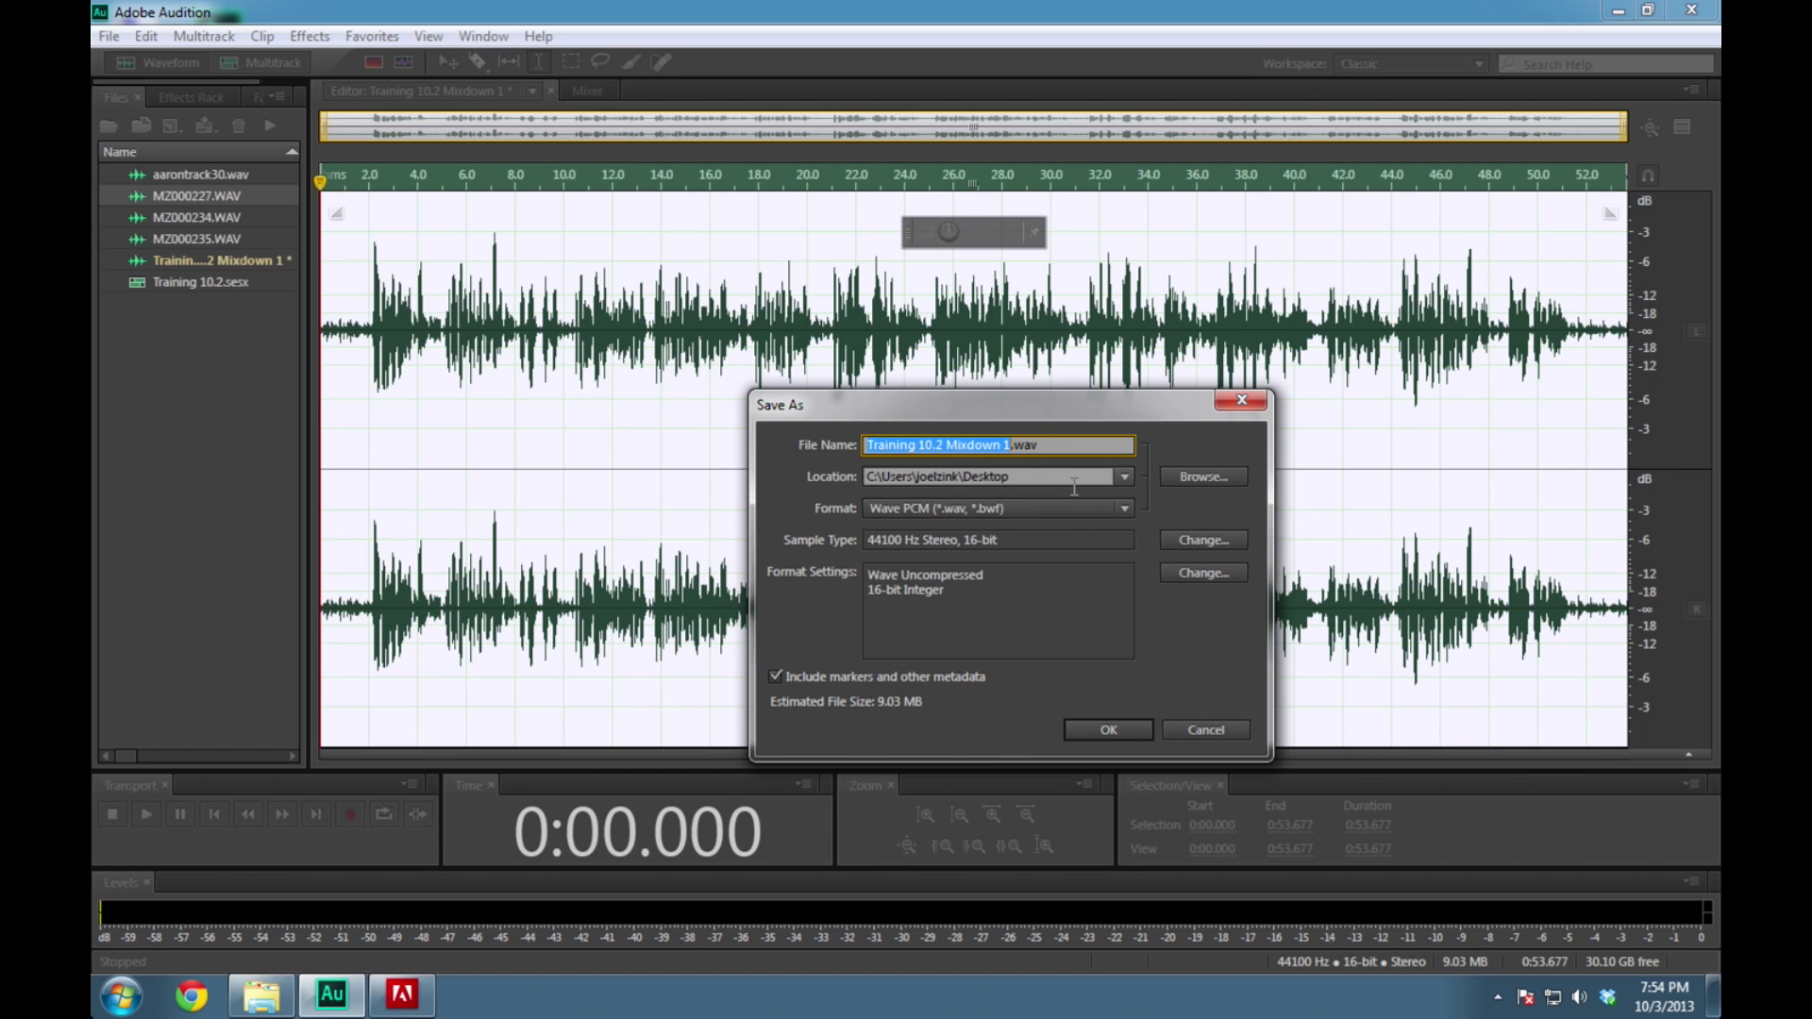
left_click(1199, 477)
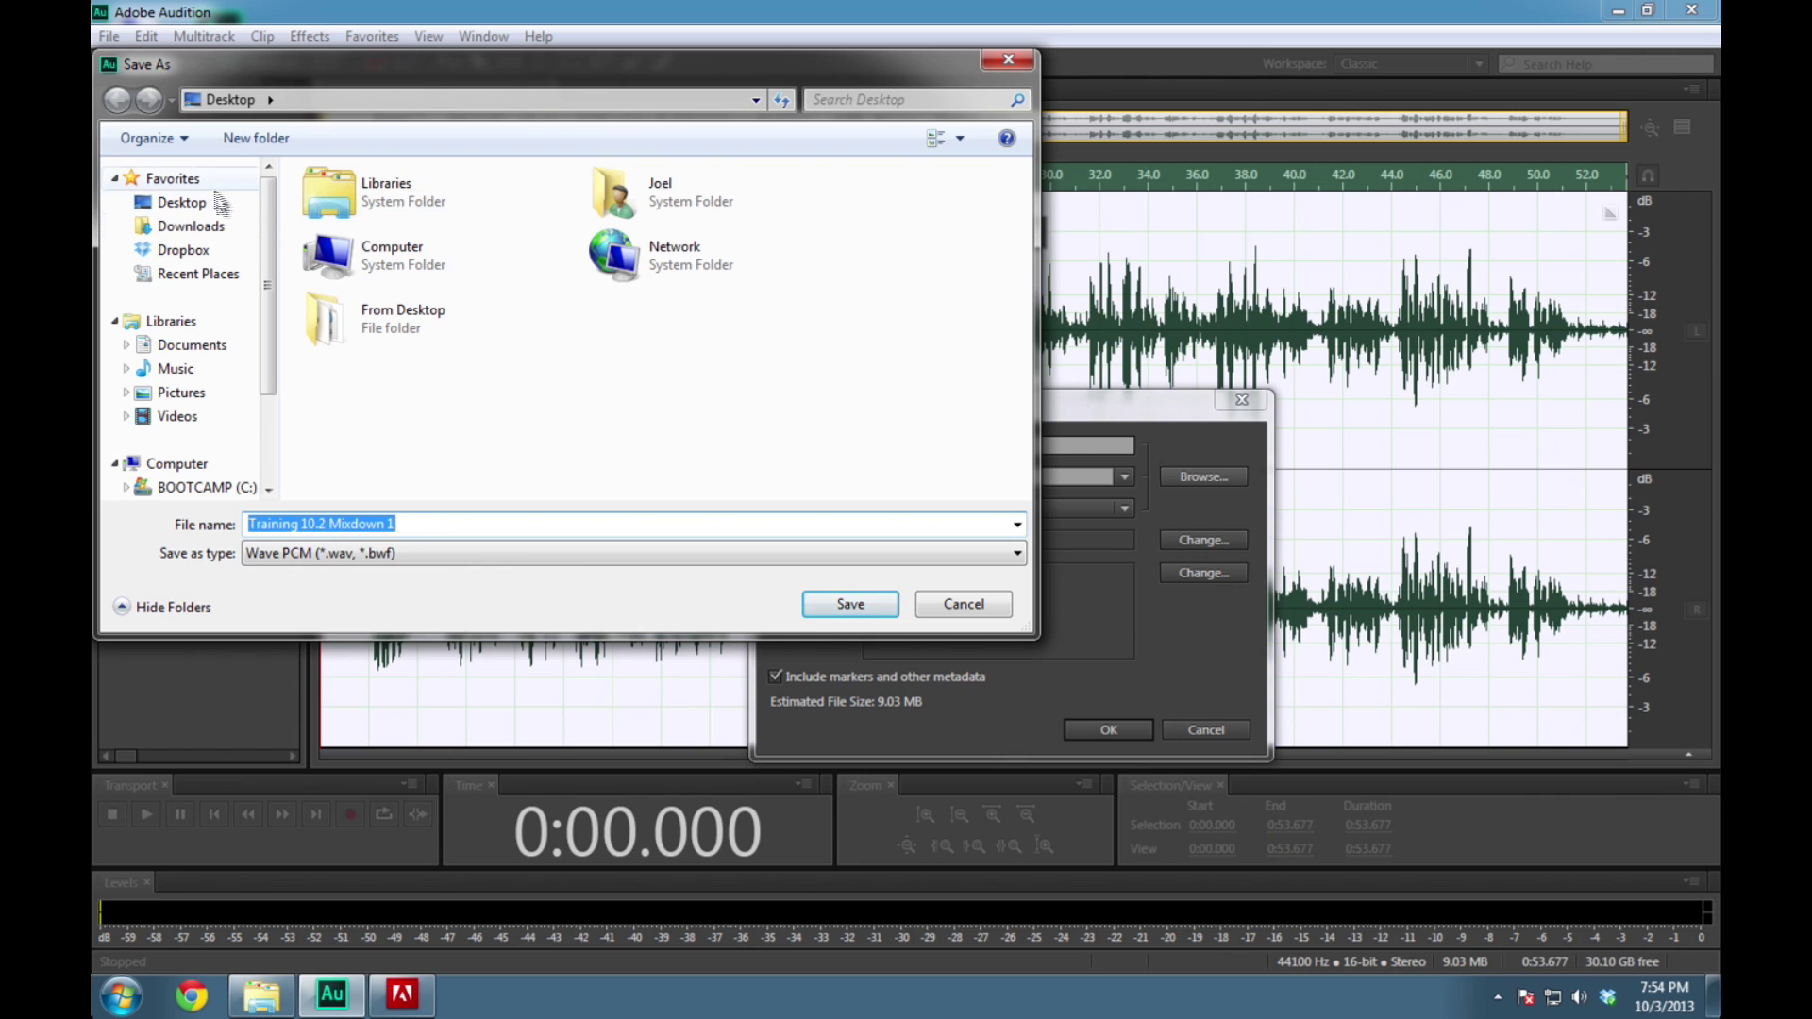
scroll(236, 283, "down", 2)
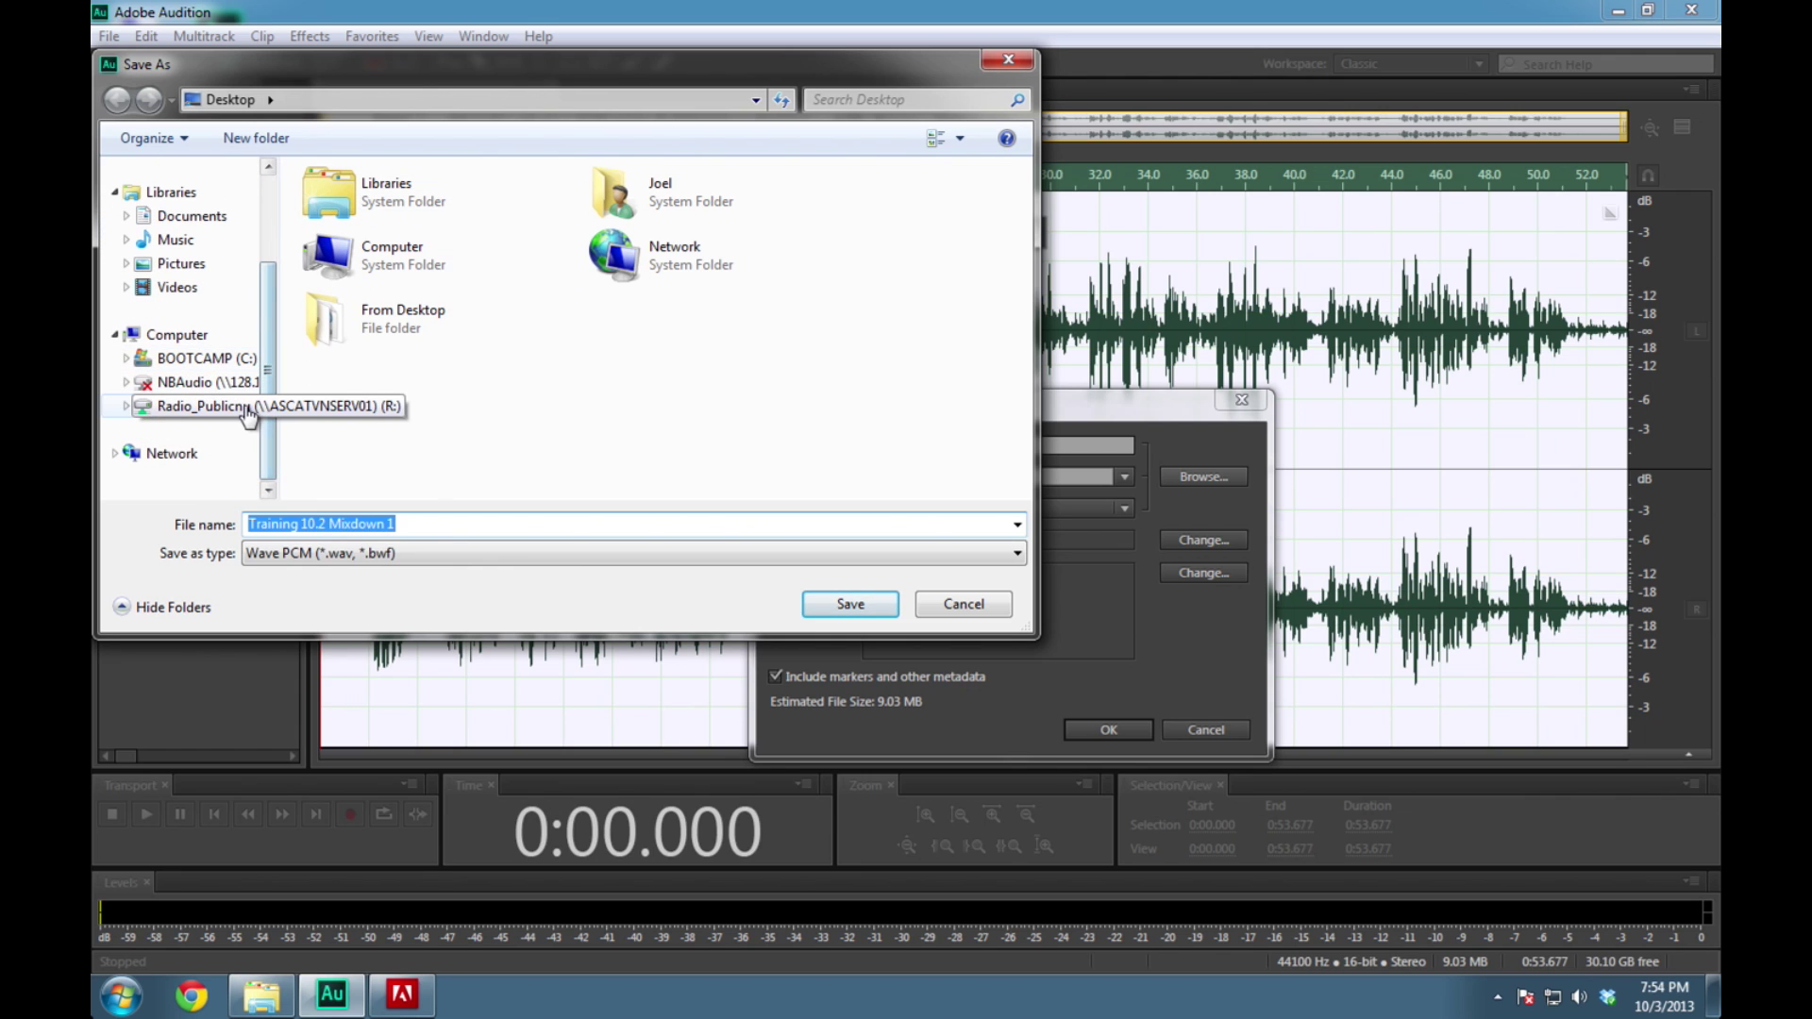
left_click(197, 389)
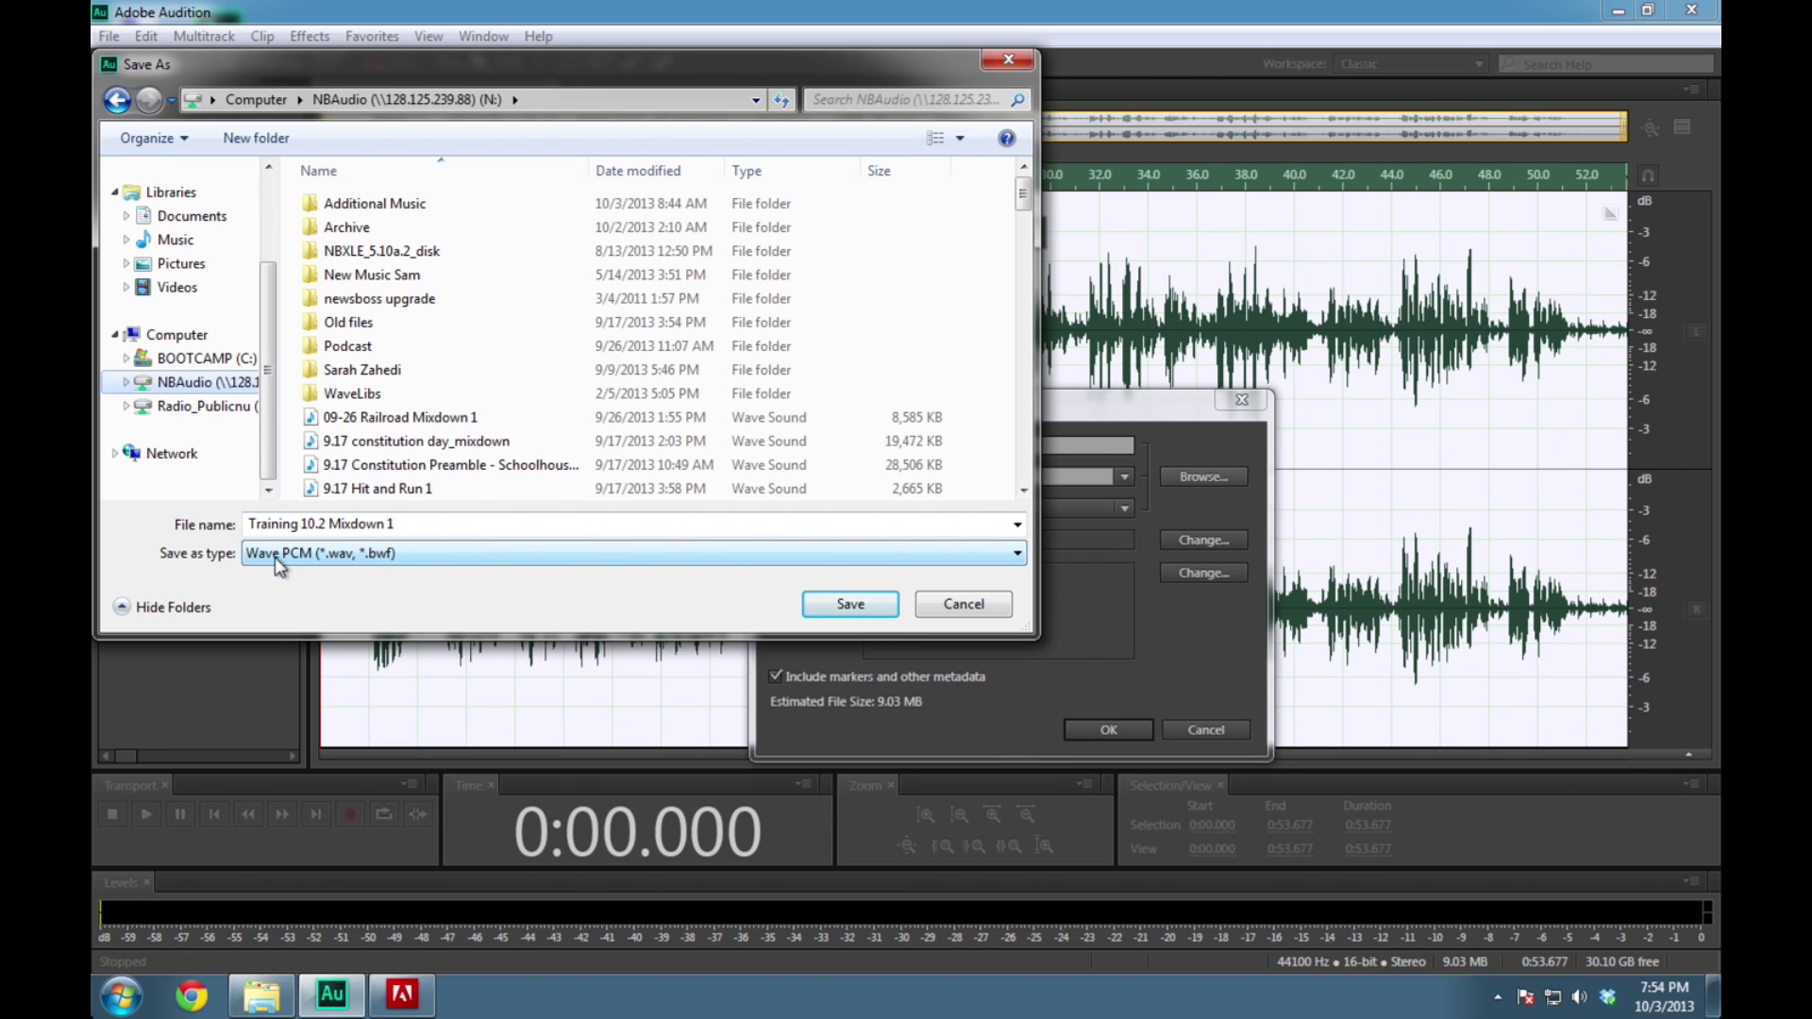
left_click(859, 609)
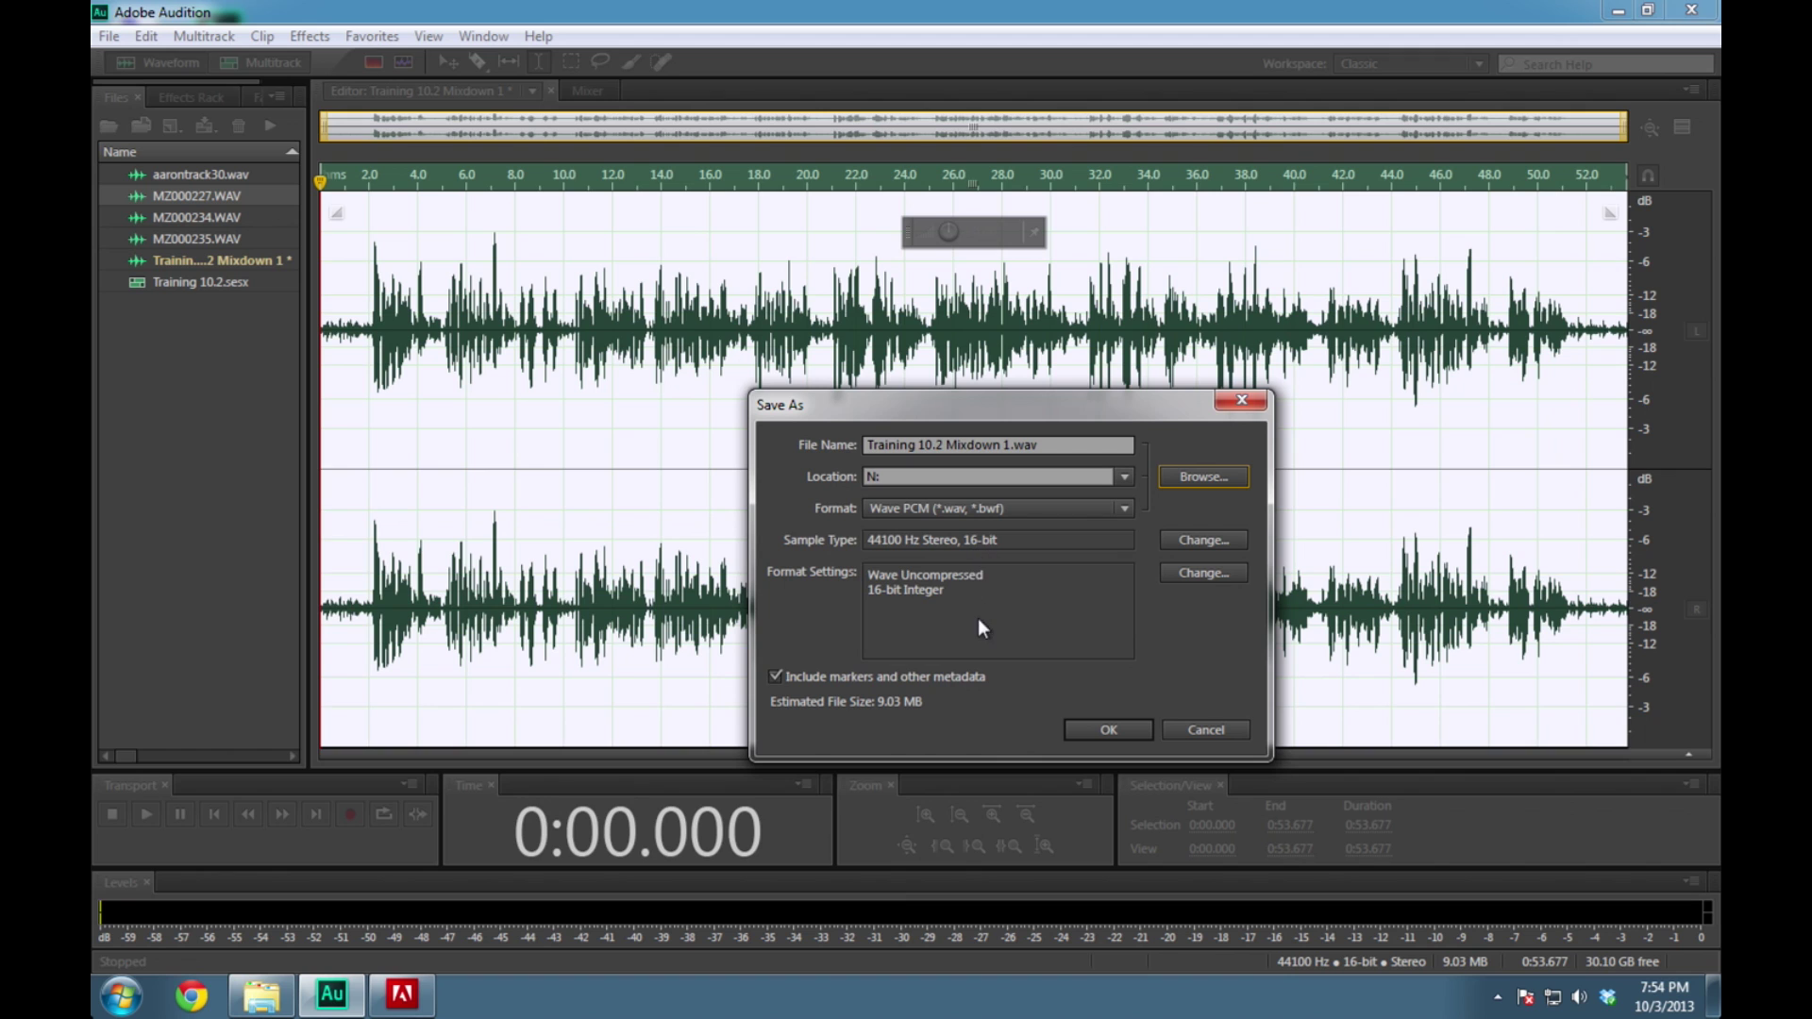
left_click(1093, 728)
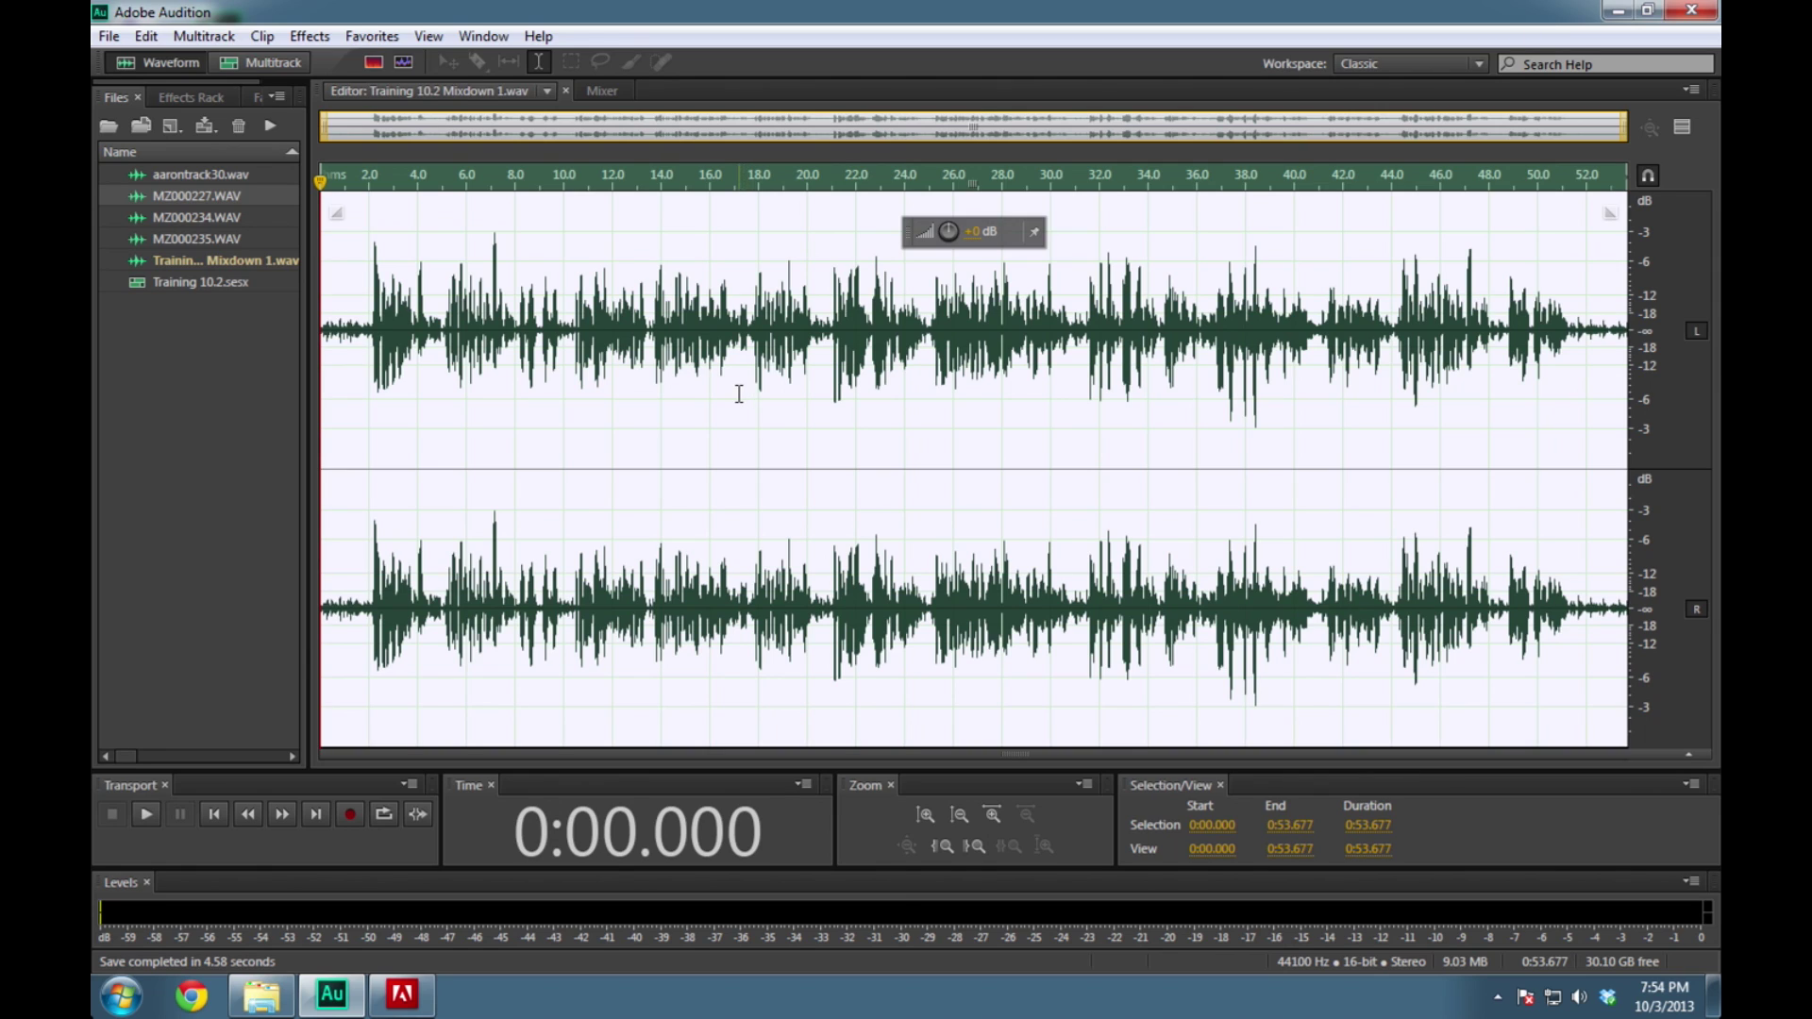
Start saving another copy of the mixdown and choose the 10.2 training folder in the personal folder under PEOPLE on Radio_Publicnu (R:)
left_click(111, 43)
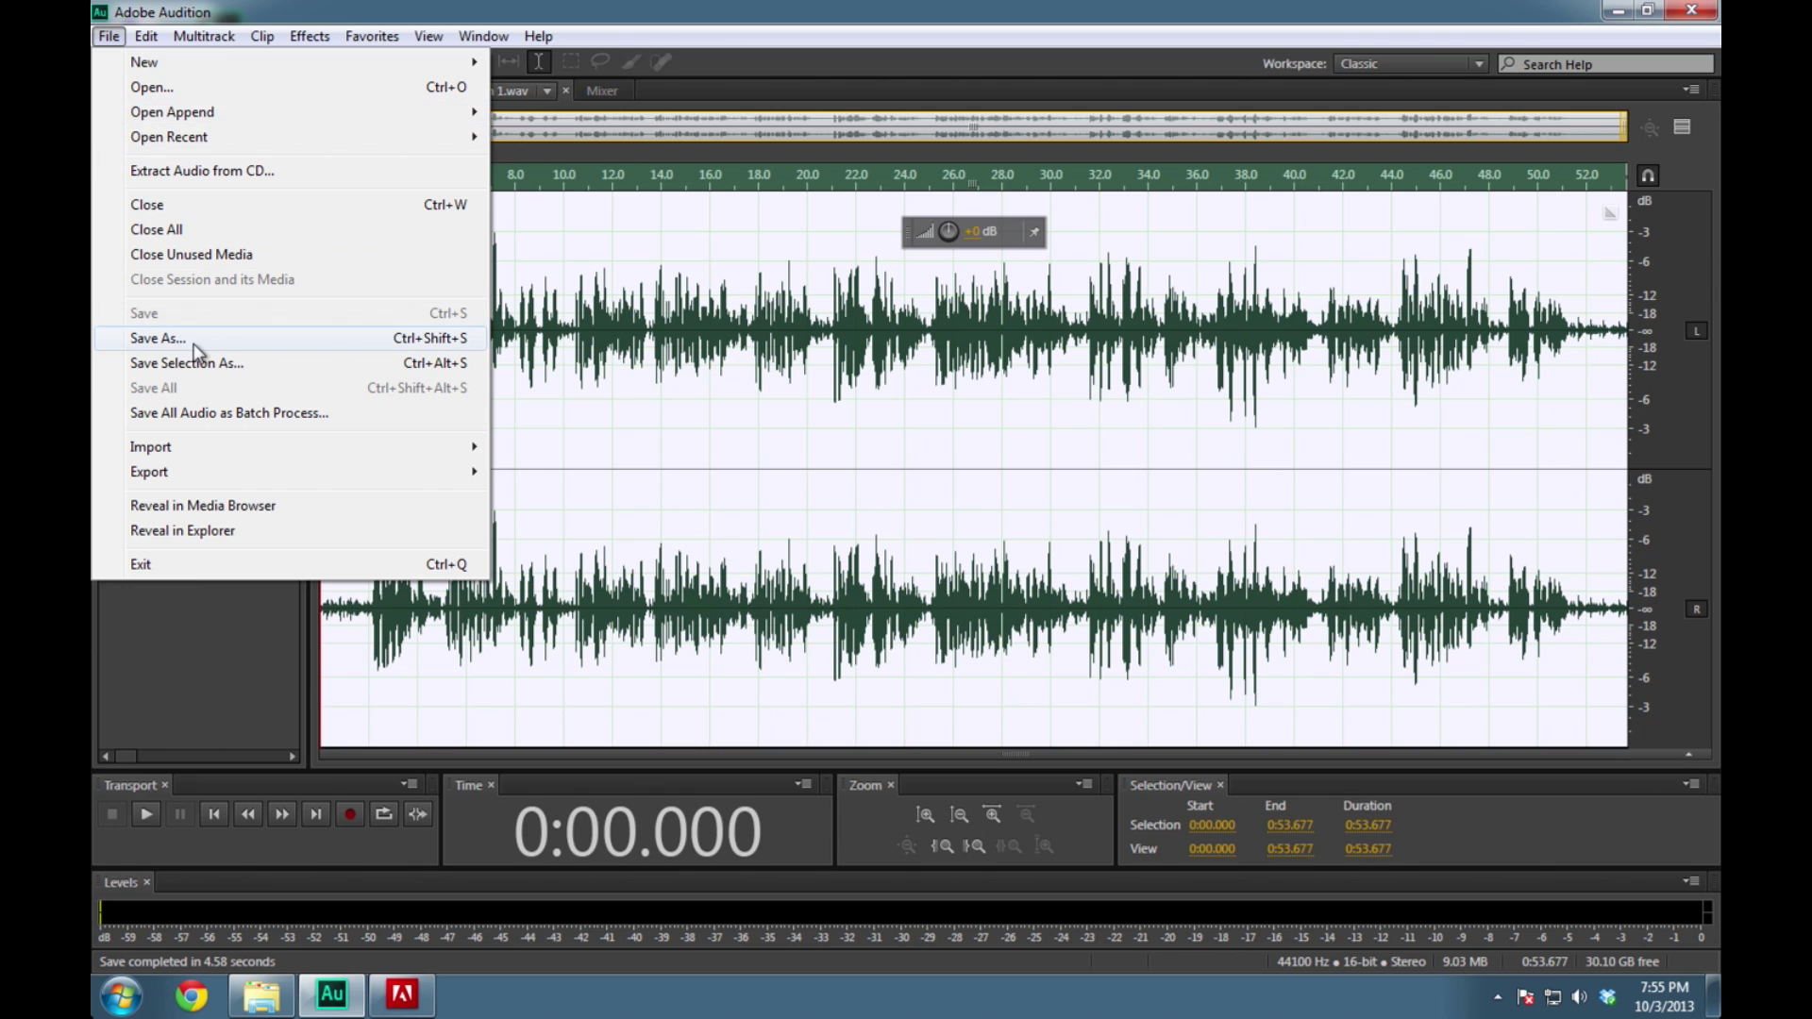
left_click(157, 338)
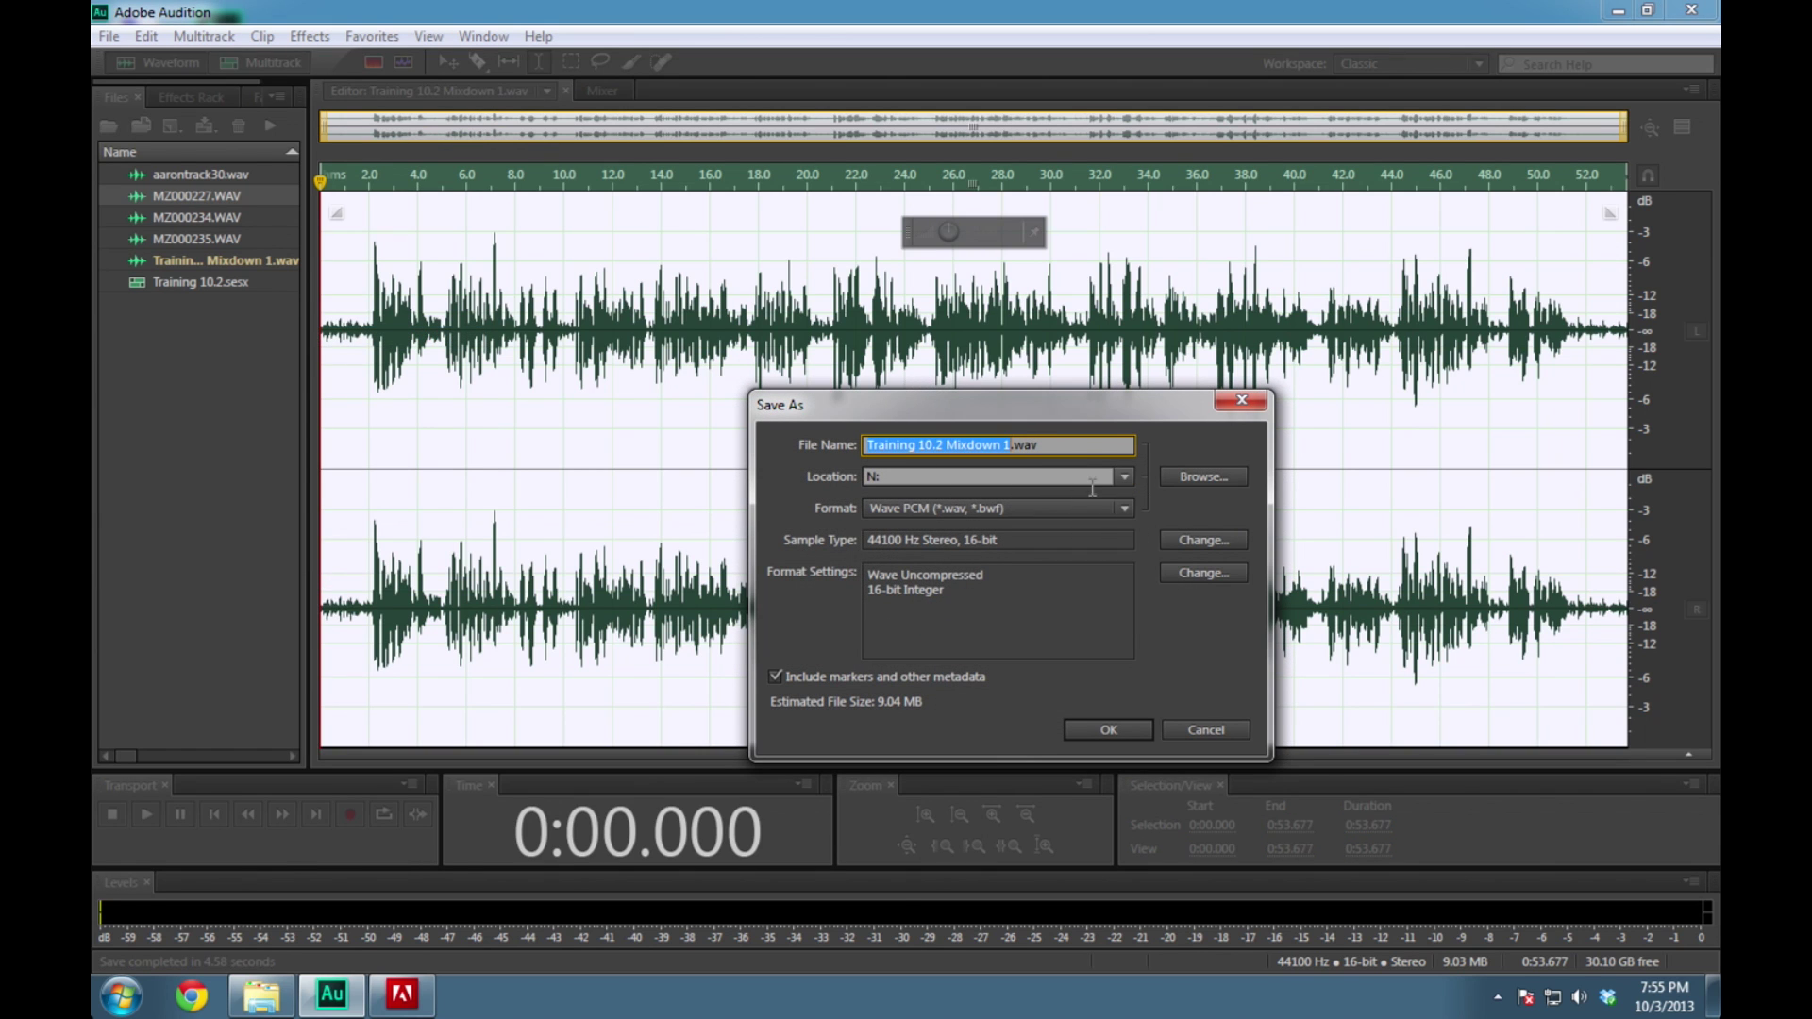
left_click(1191, 476)
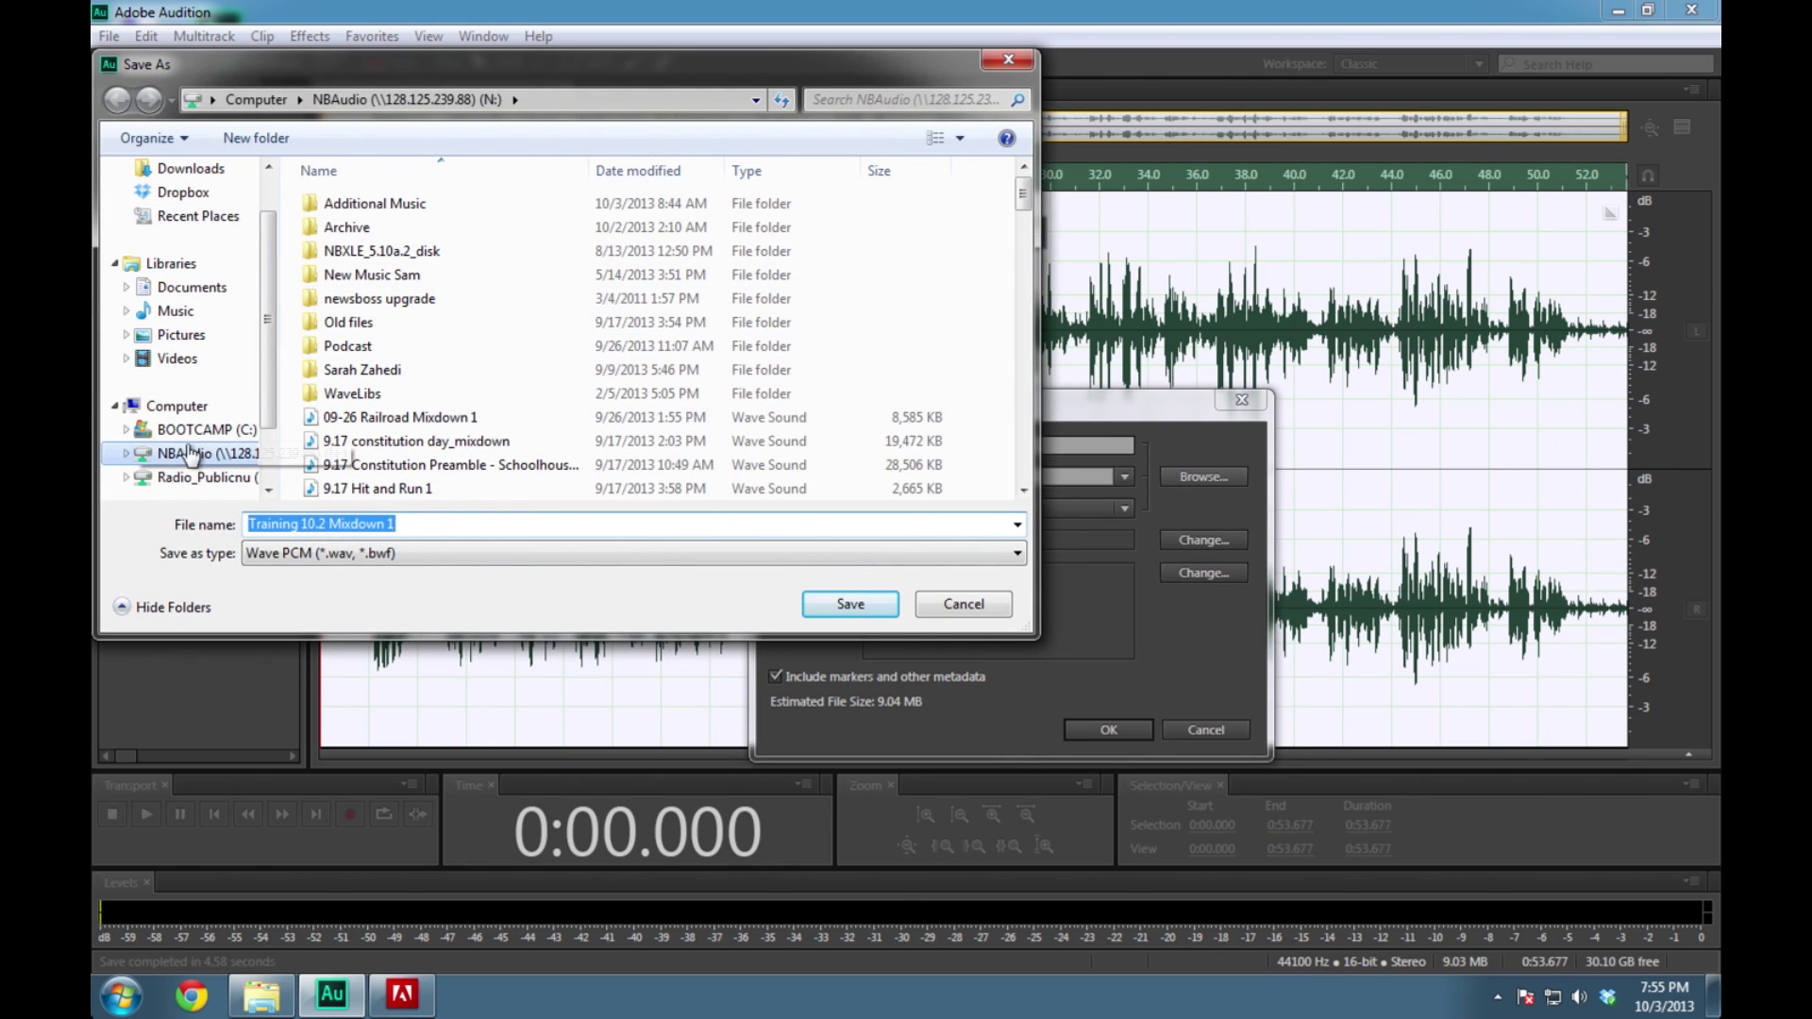
left_click(198, 479)
double_click(392, 441)
left_click_drag(1022, 209, 1029, 284)
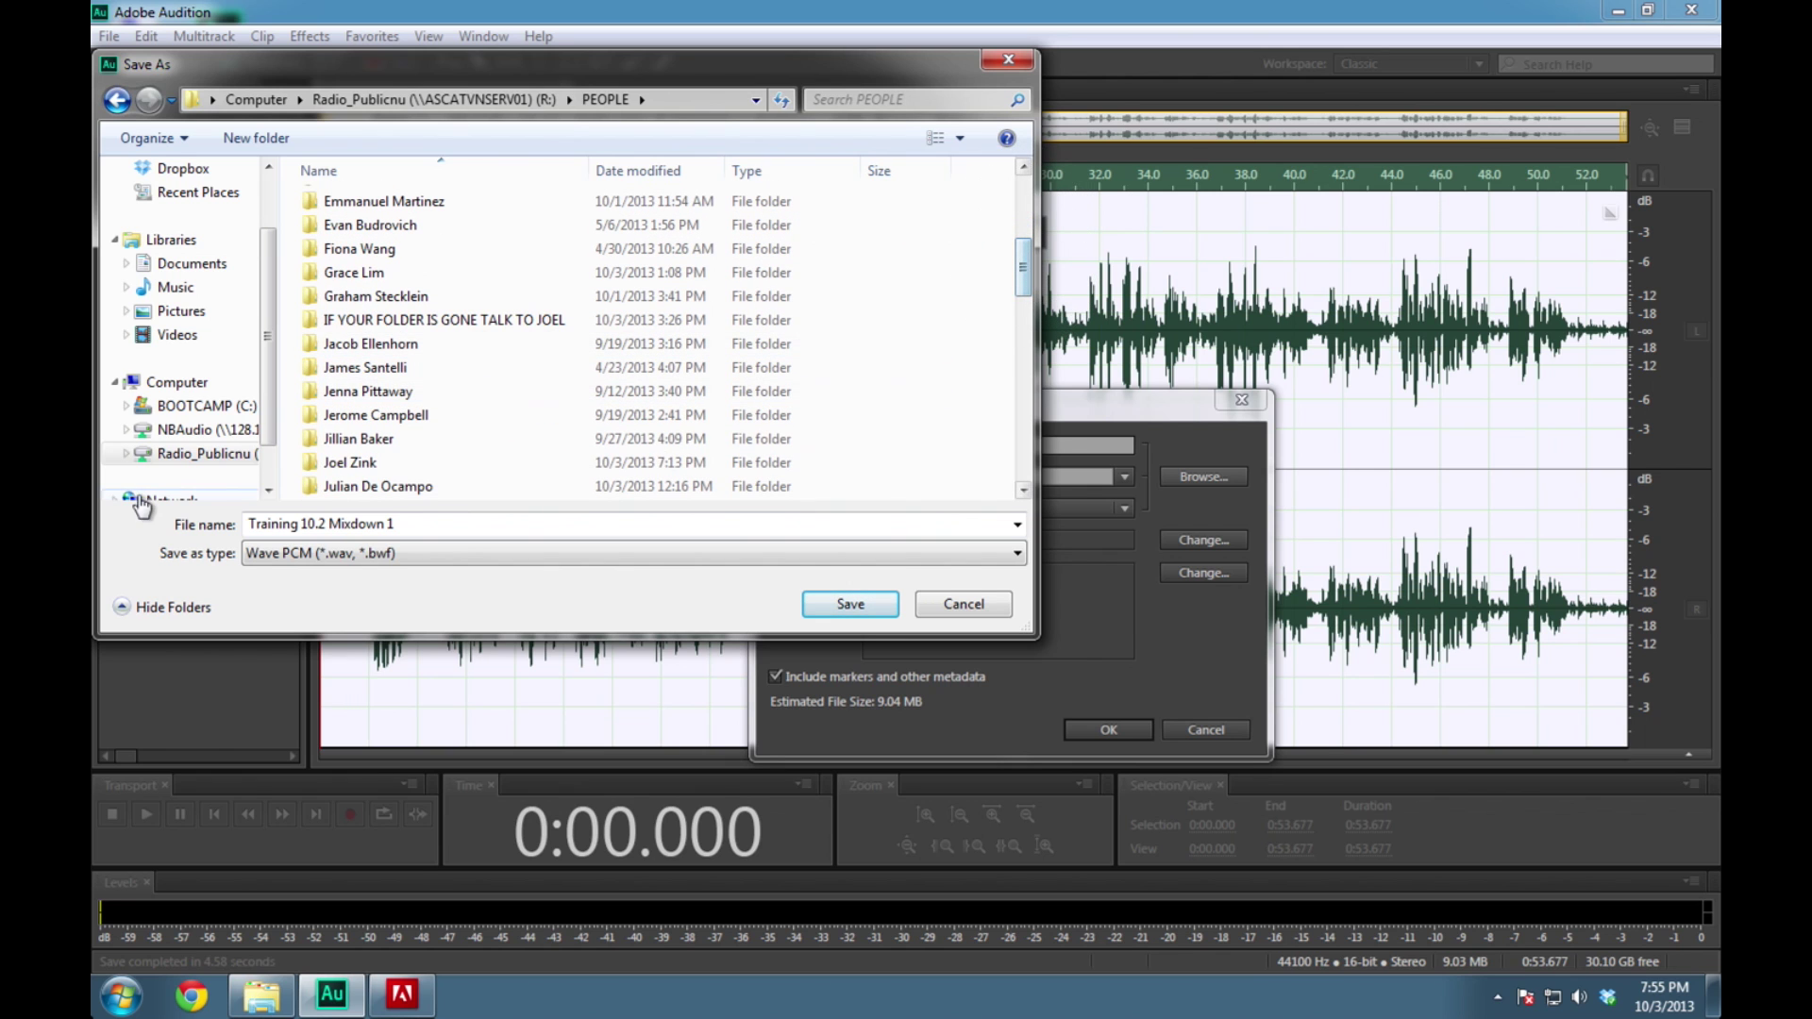
double_click(345, 468)
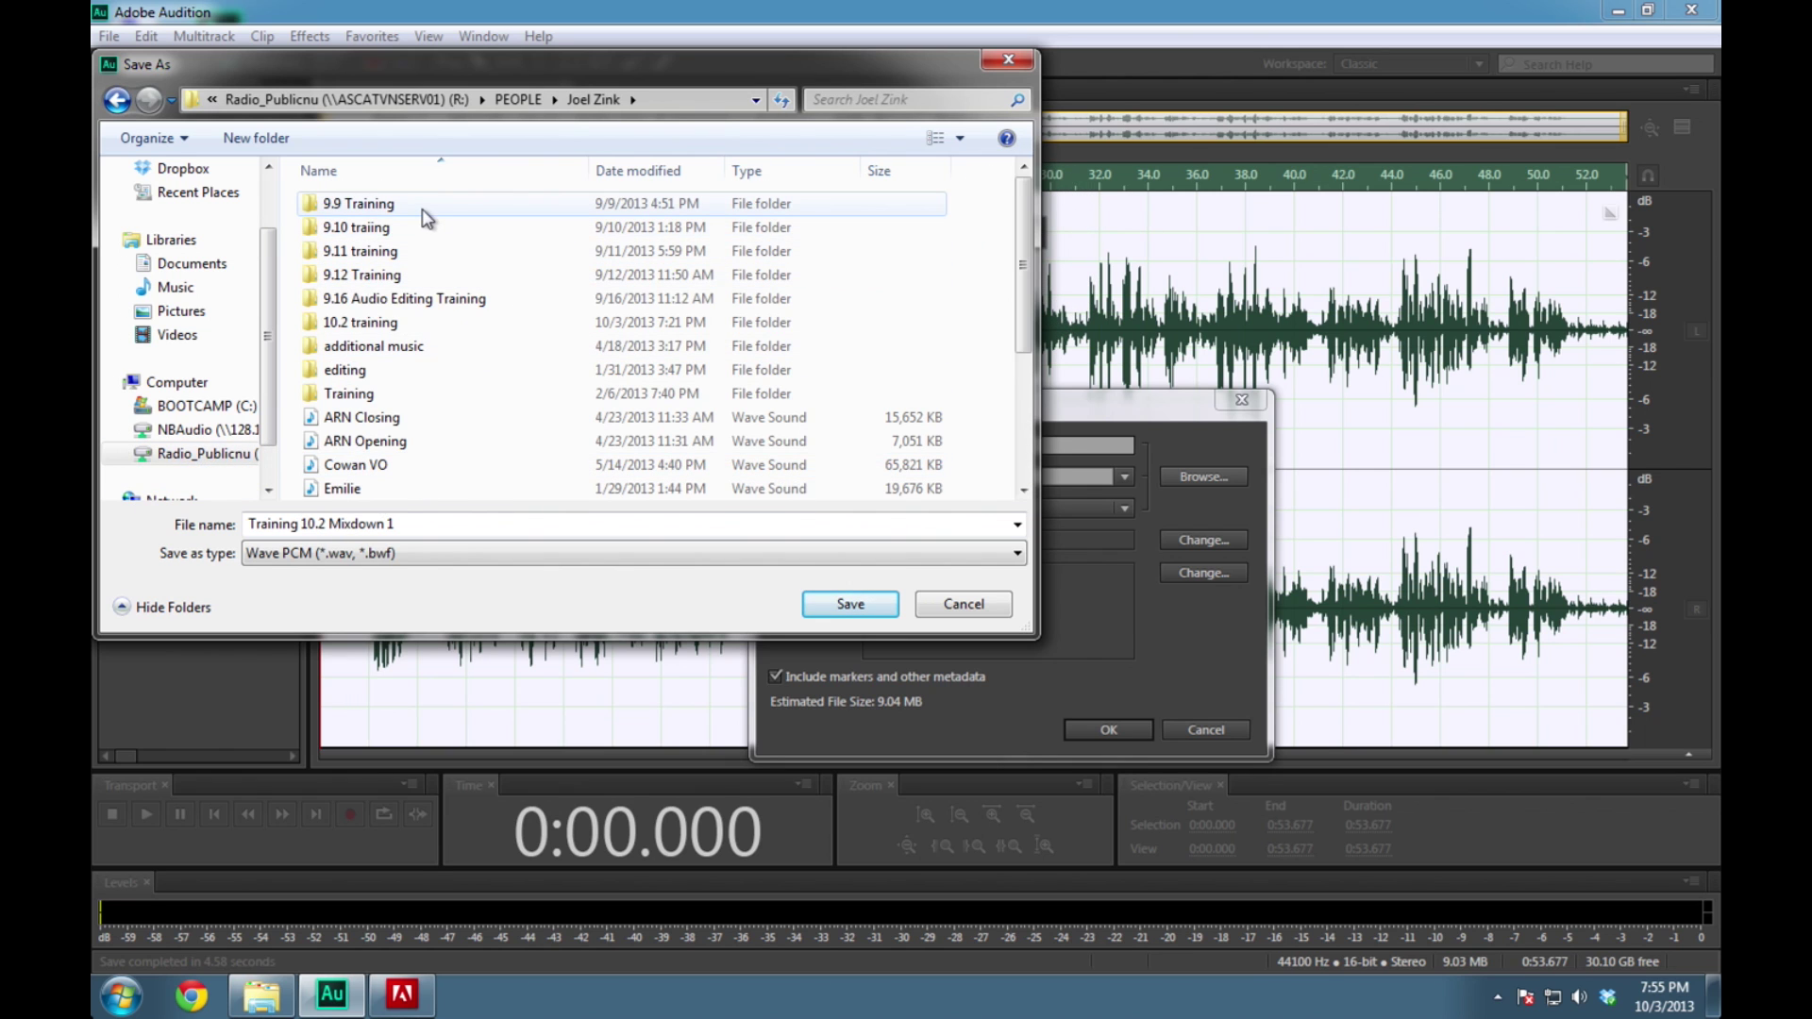
double_click(420, 322)
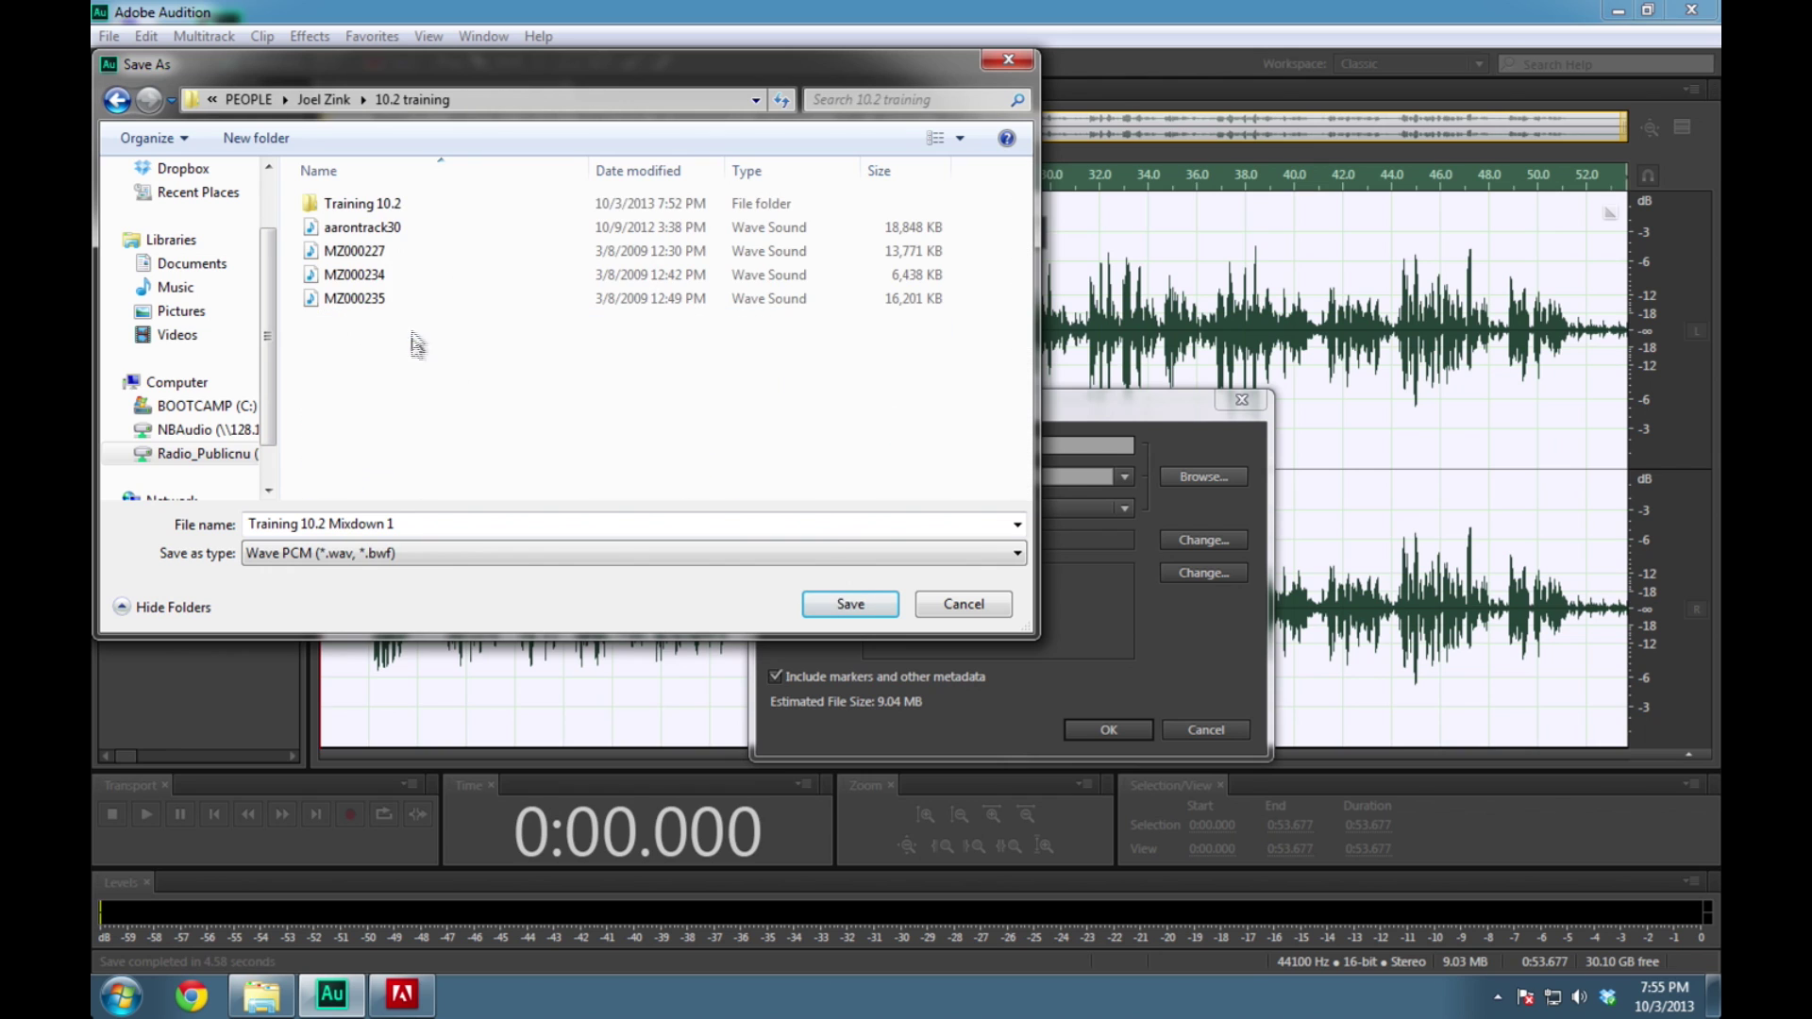
Set the format to MP3 Audio and save the copy as Training 10.2 Mixdown 1.mp3, accepting lossy compression
left_click(446, 557)
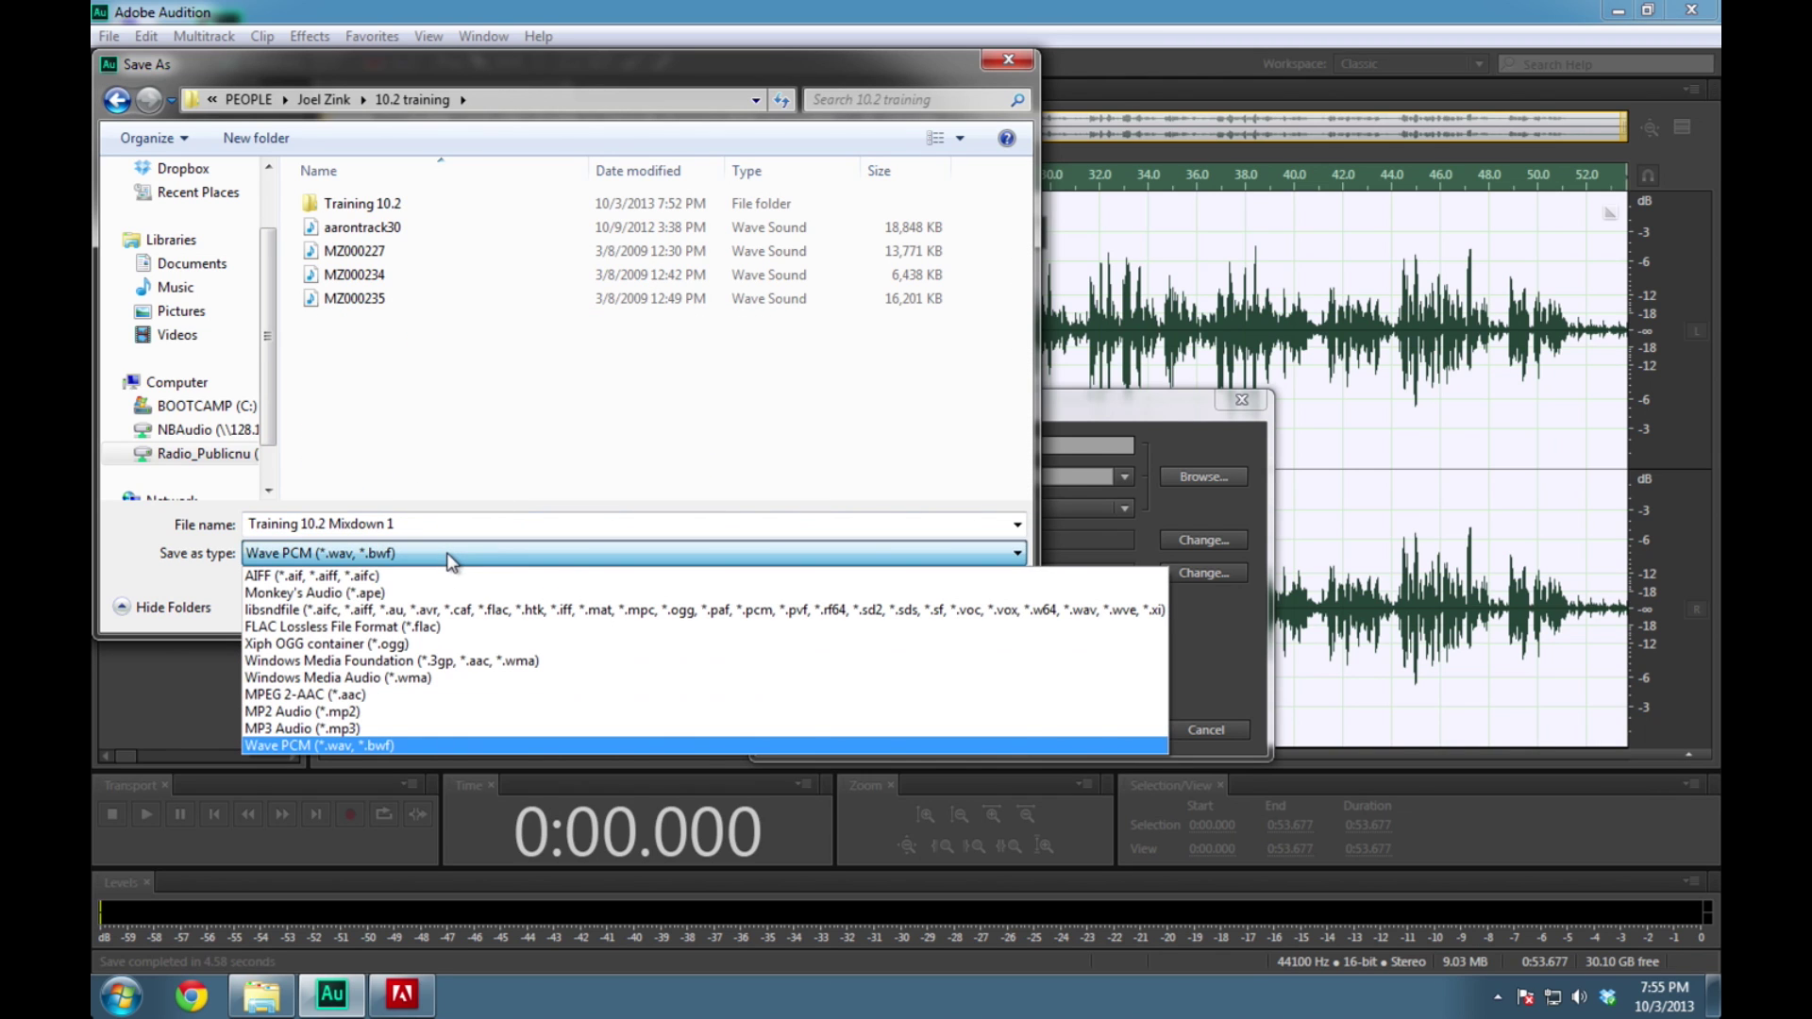
left_click(404, 730)
left_click(851, 609)
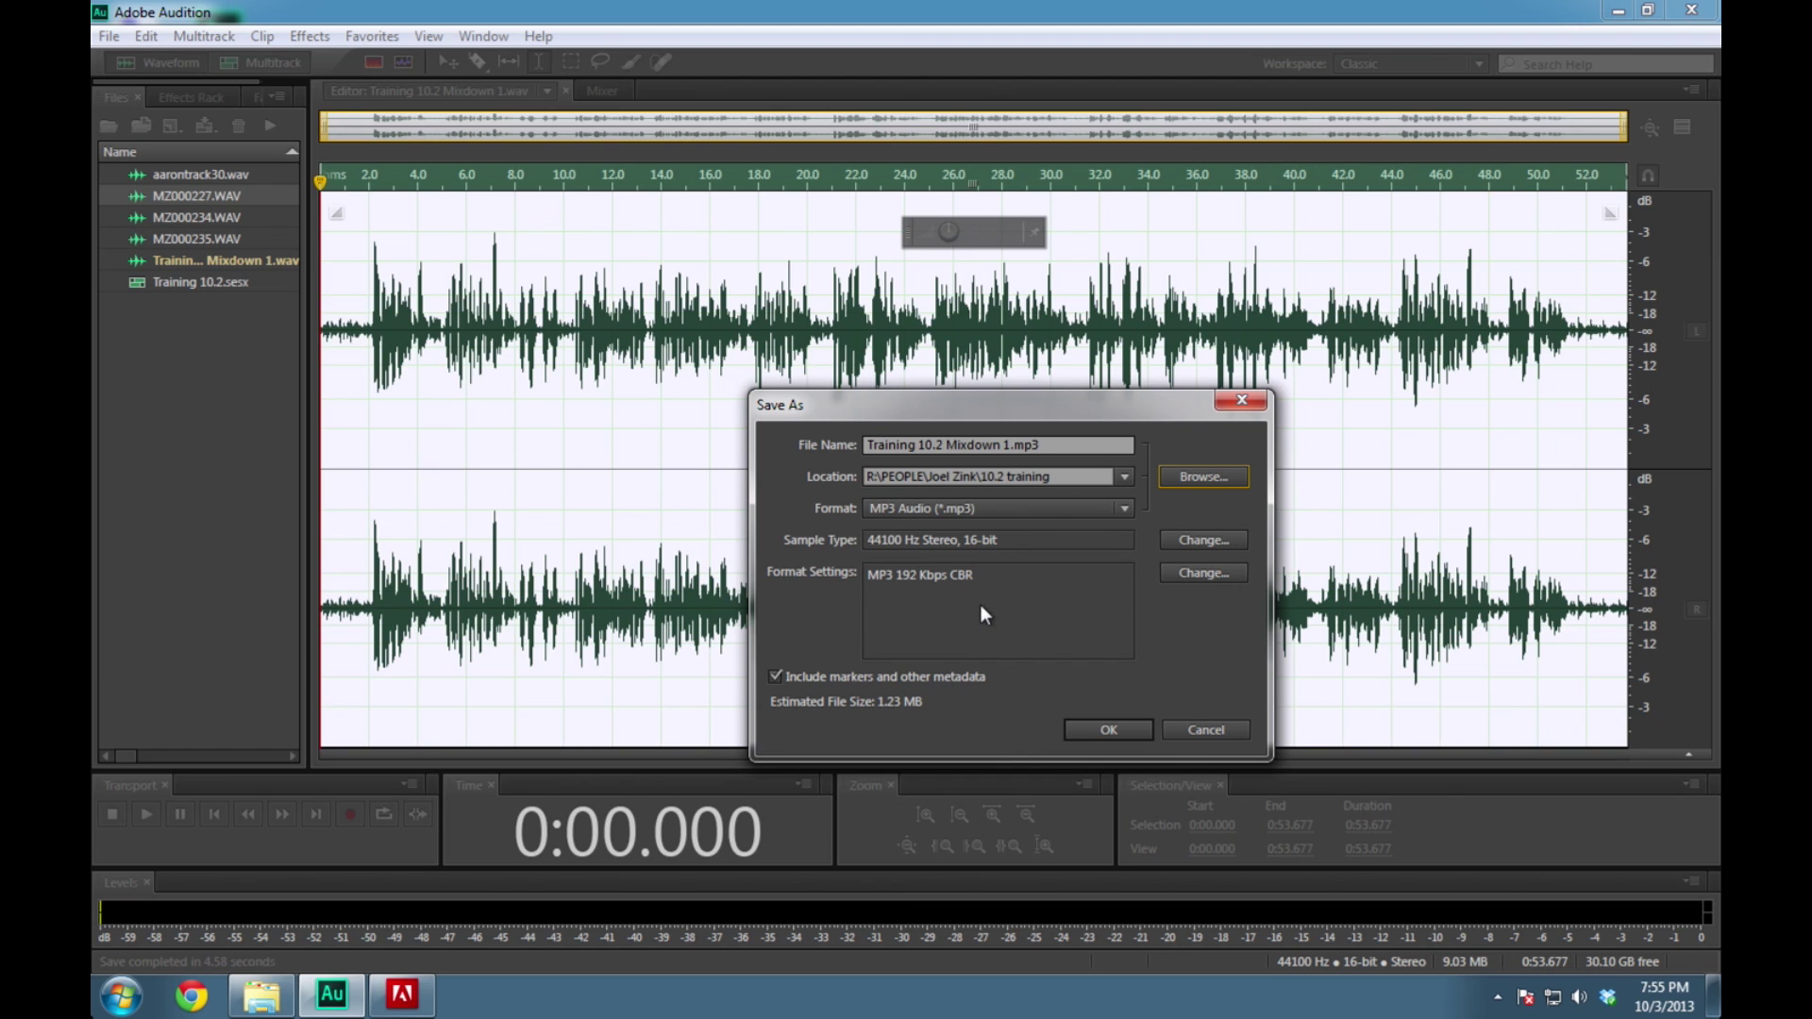
left_click(1106, 733)
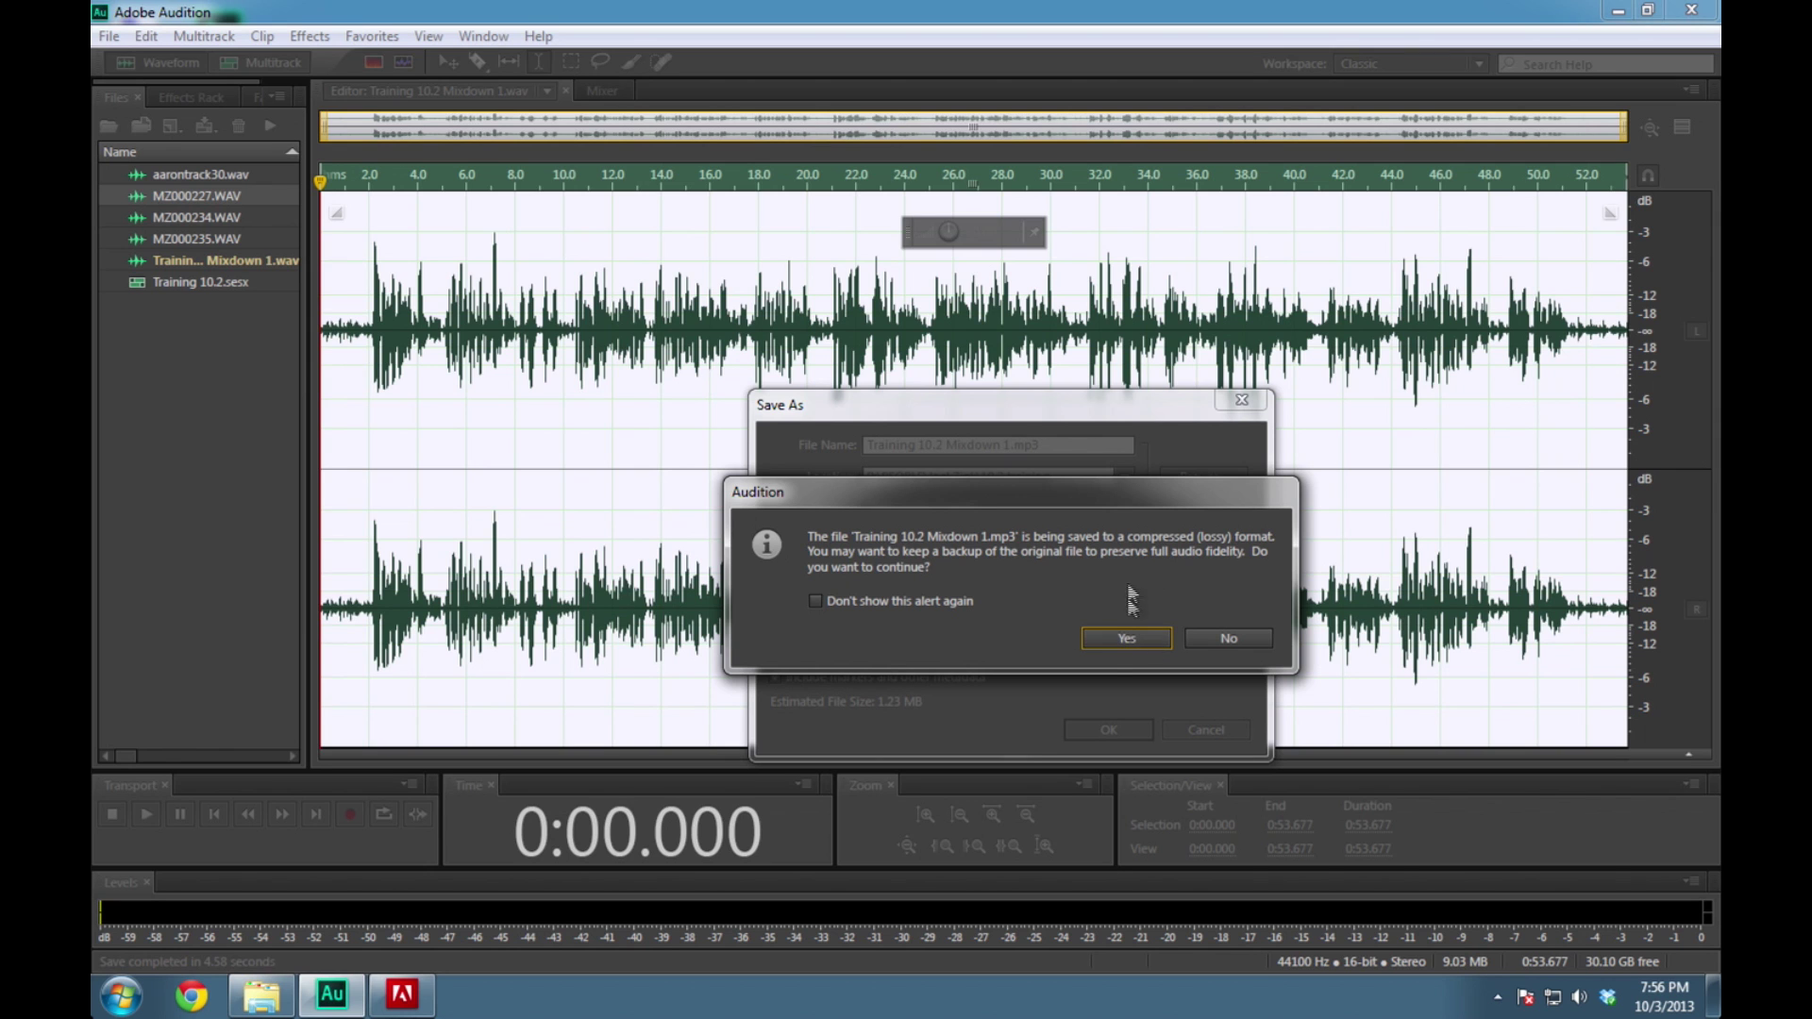
left_click(1128, 640)
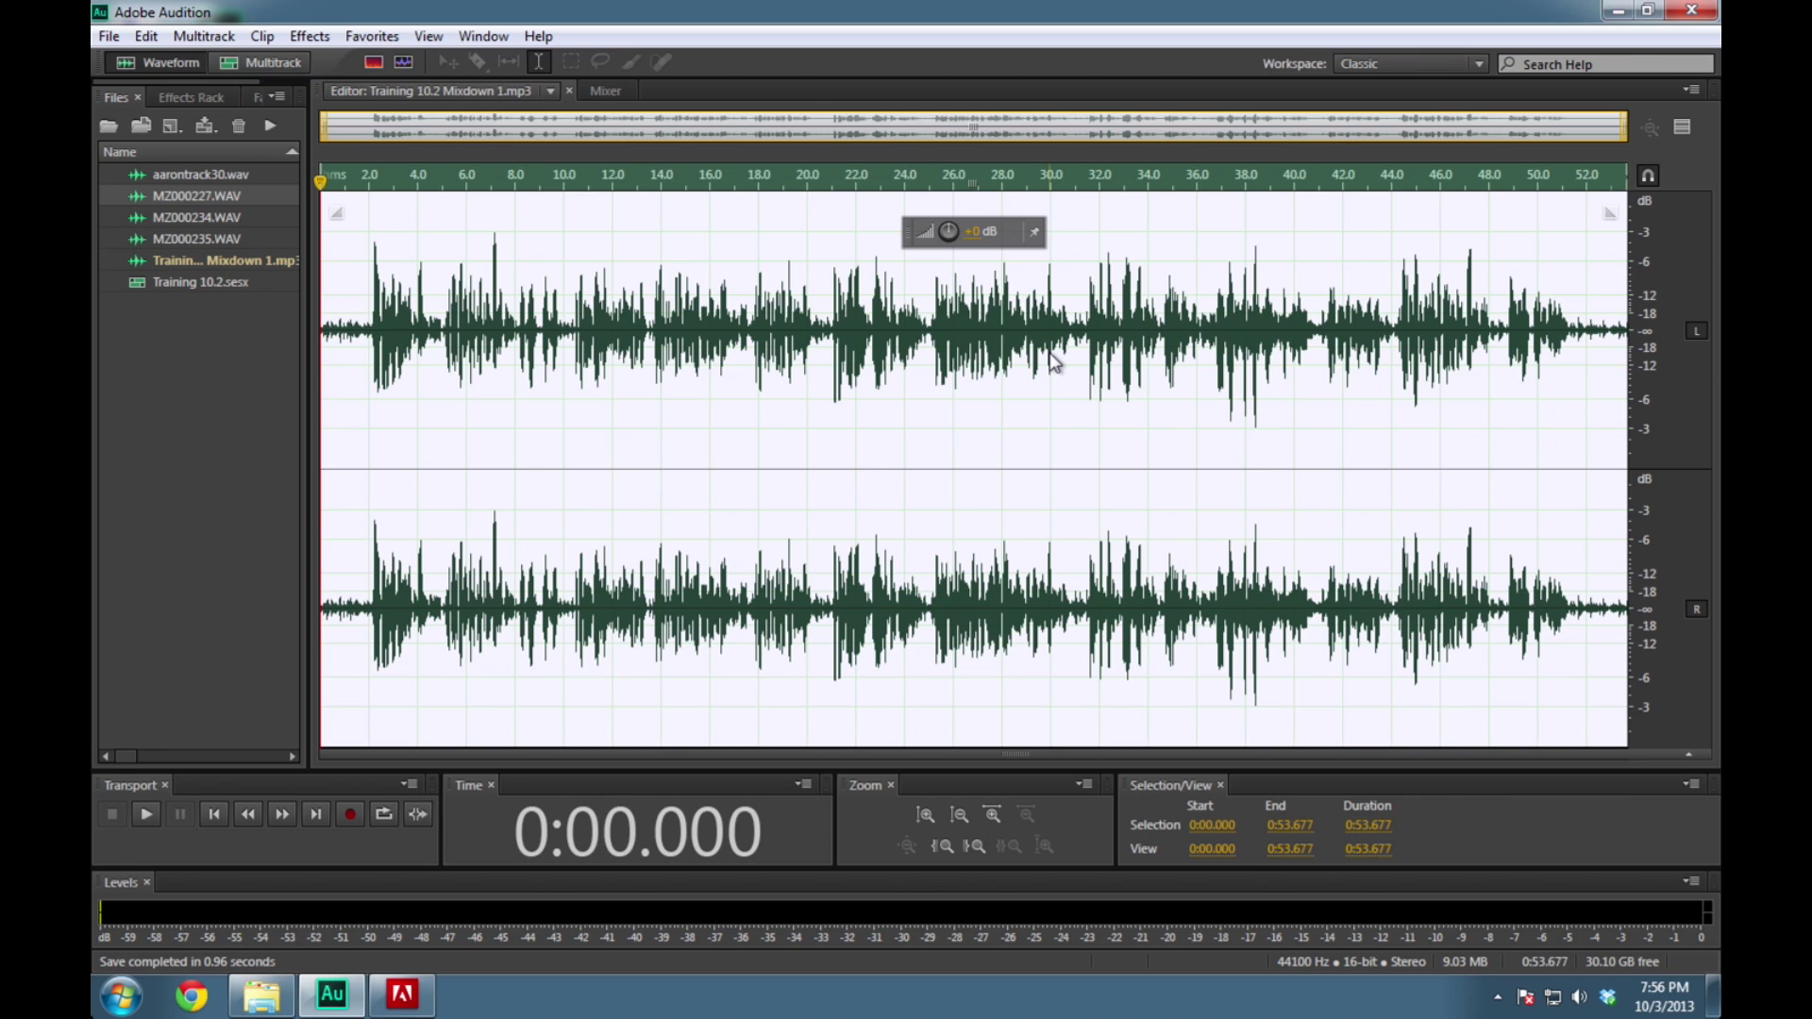
Switch to Windows Explorer and check the 10.2 training folder for the Training 10.2 Mixdown 1 MP3 file
left_click(247, 1006)
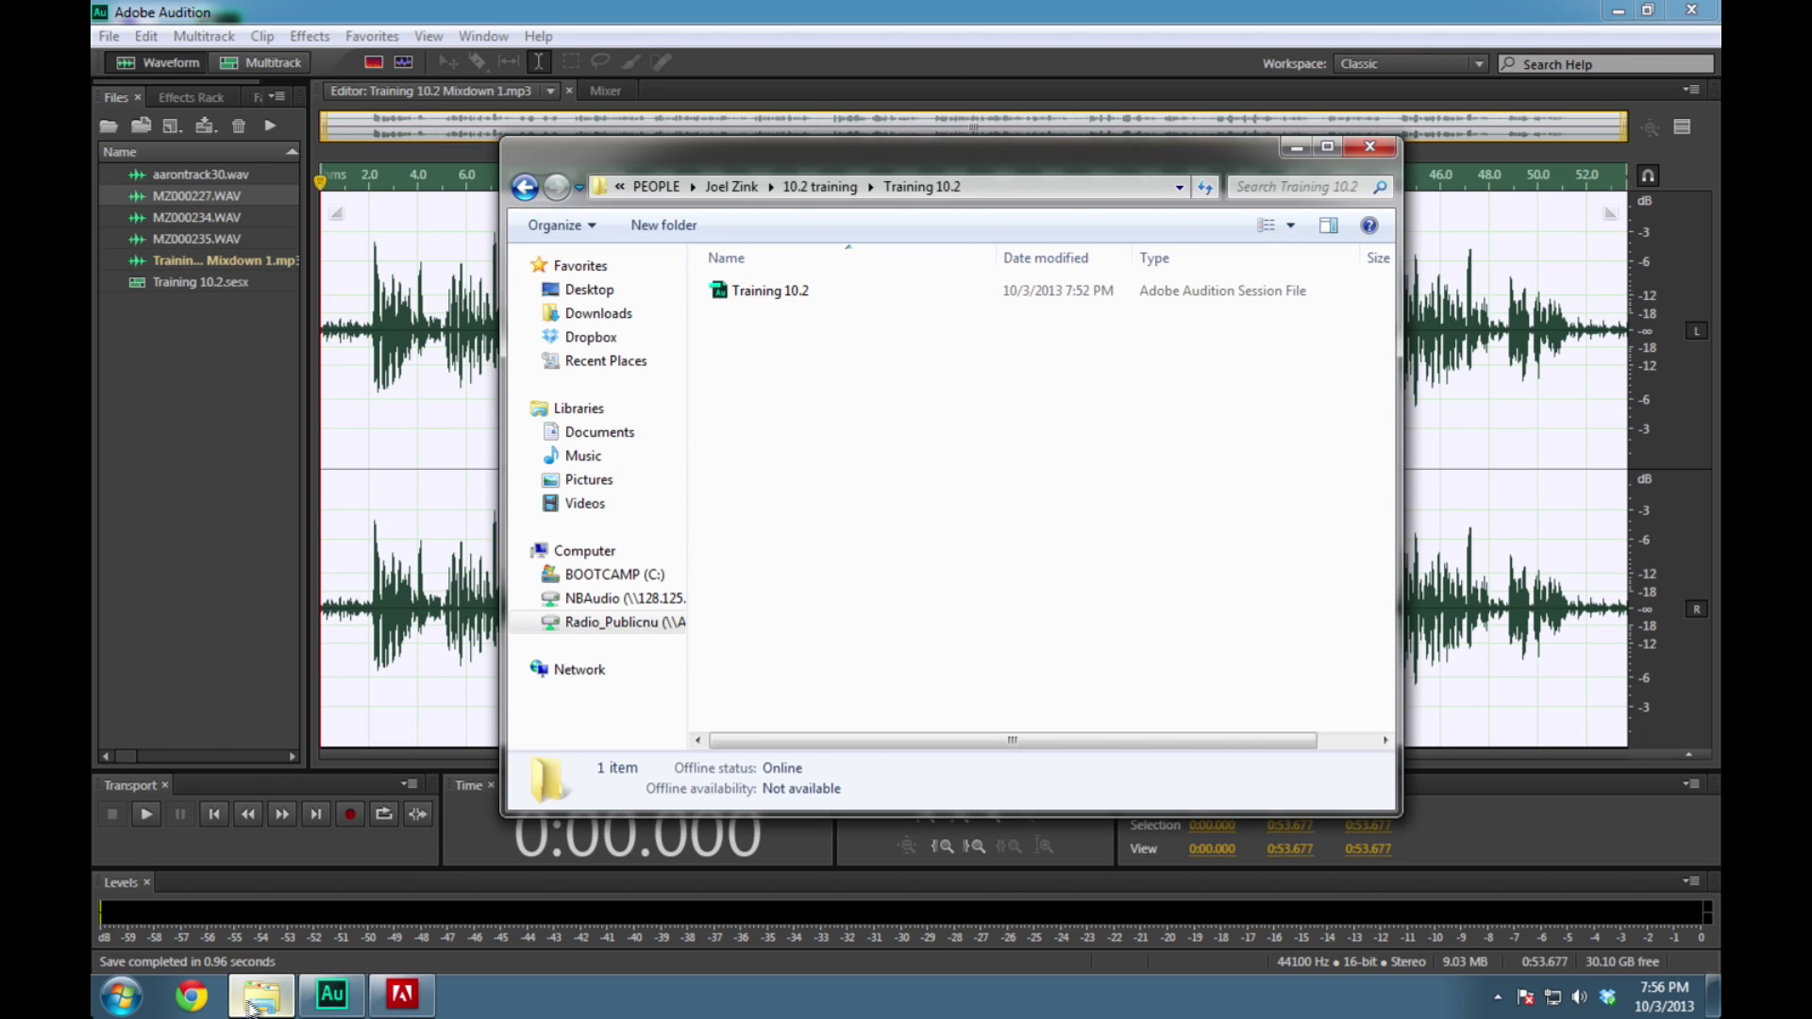
left_click(525, 188)
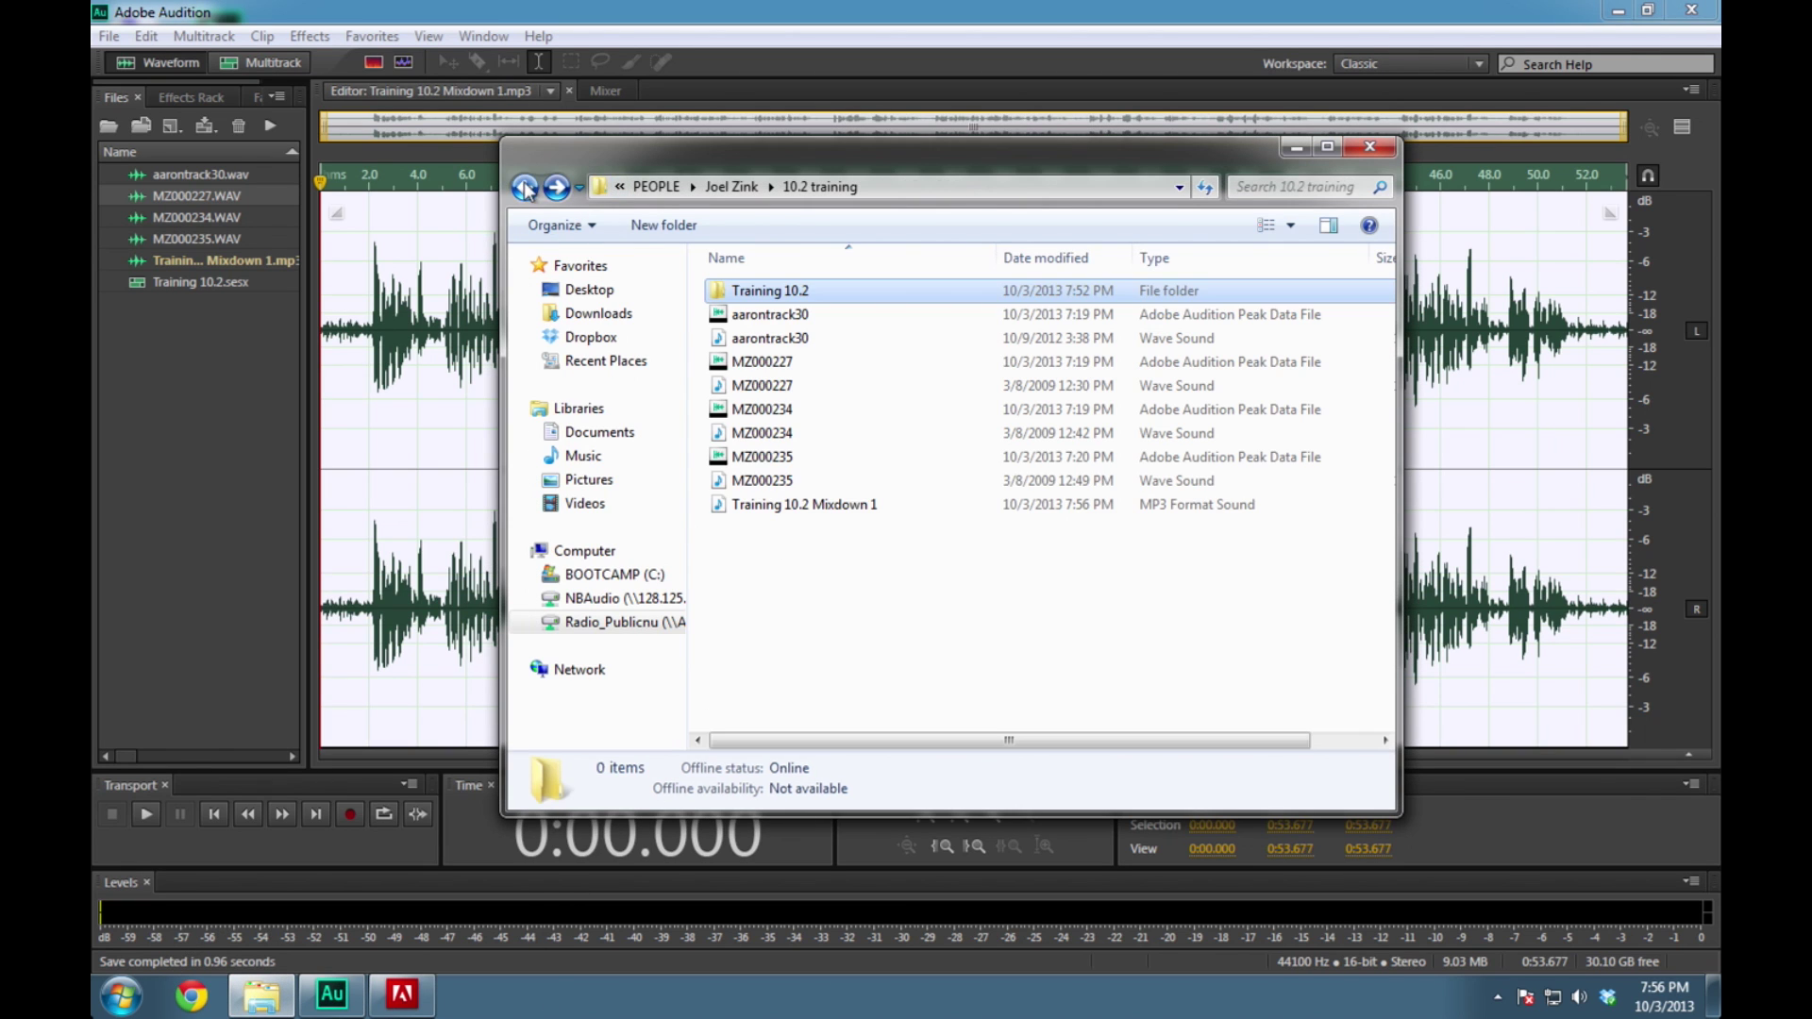
left_click(856, 584)
left_click(838, 503)
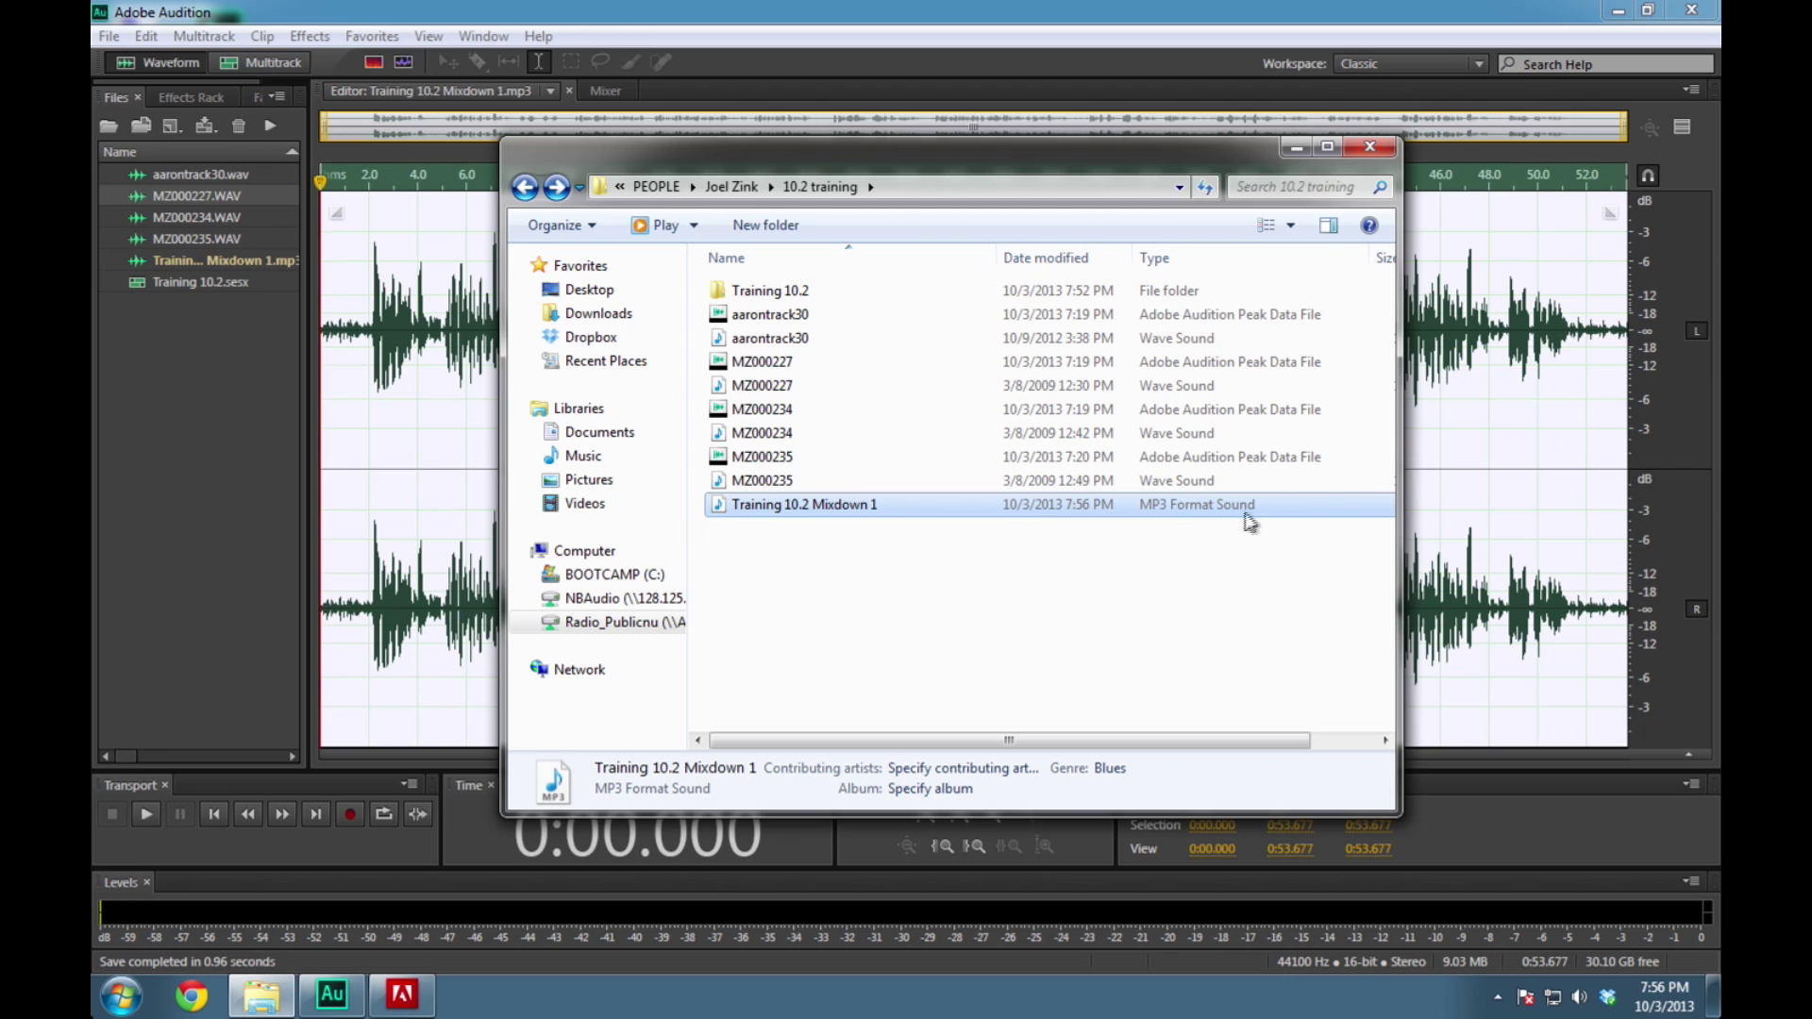
left_click(793, 571)
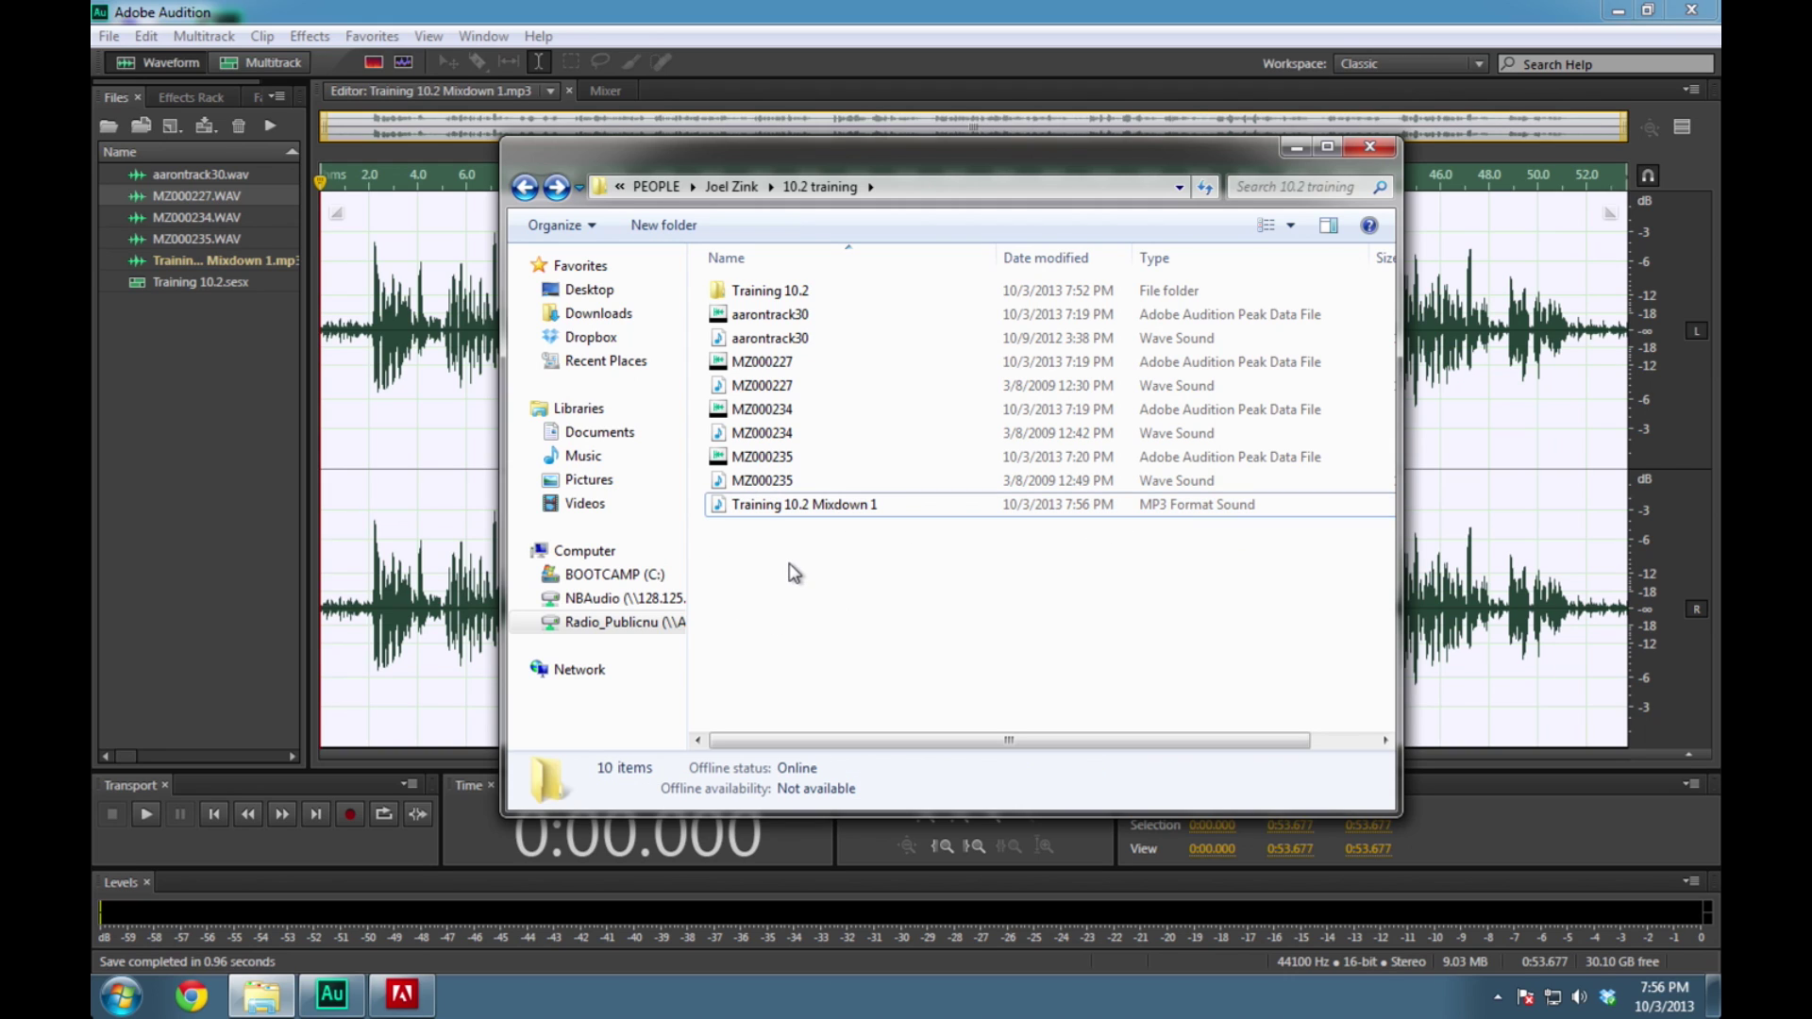